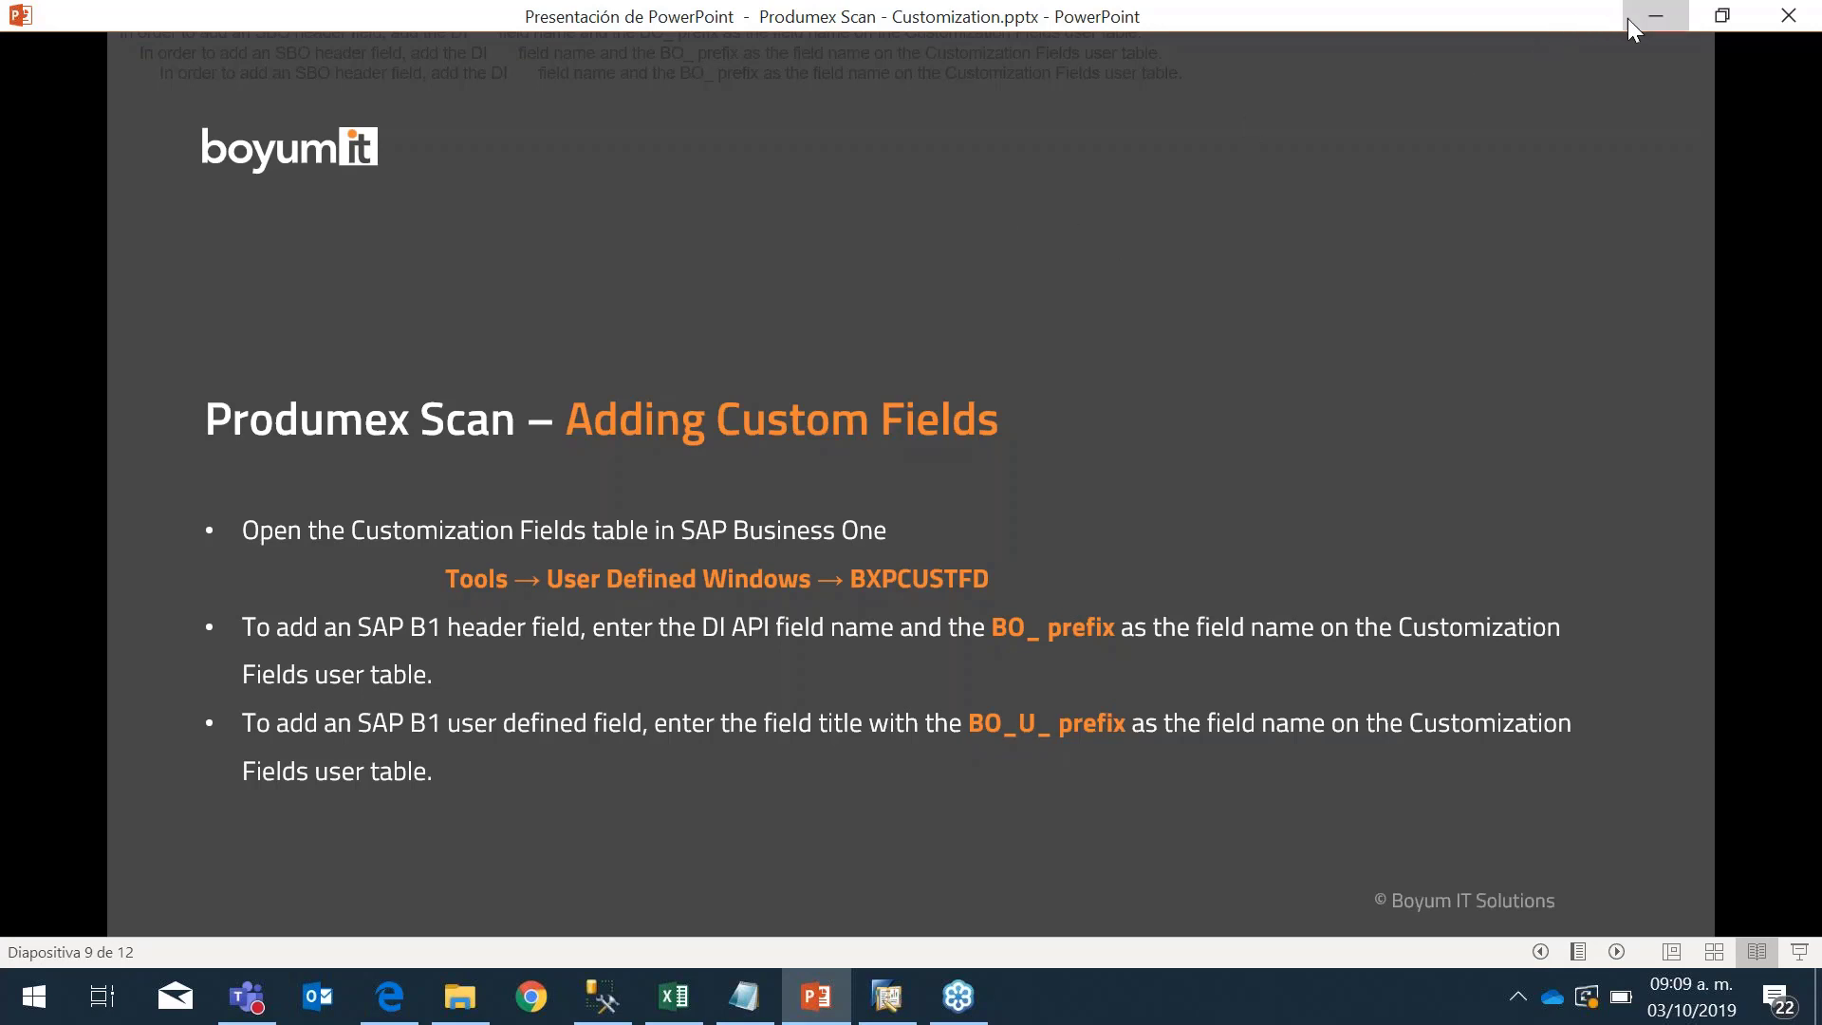
Step: Locate BXMobileWH9ConfigManager.exe in the Produmex Scan Client folder, then return to the desktop
click(1651, 16)
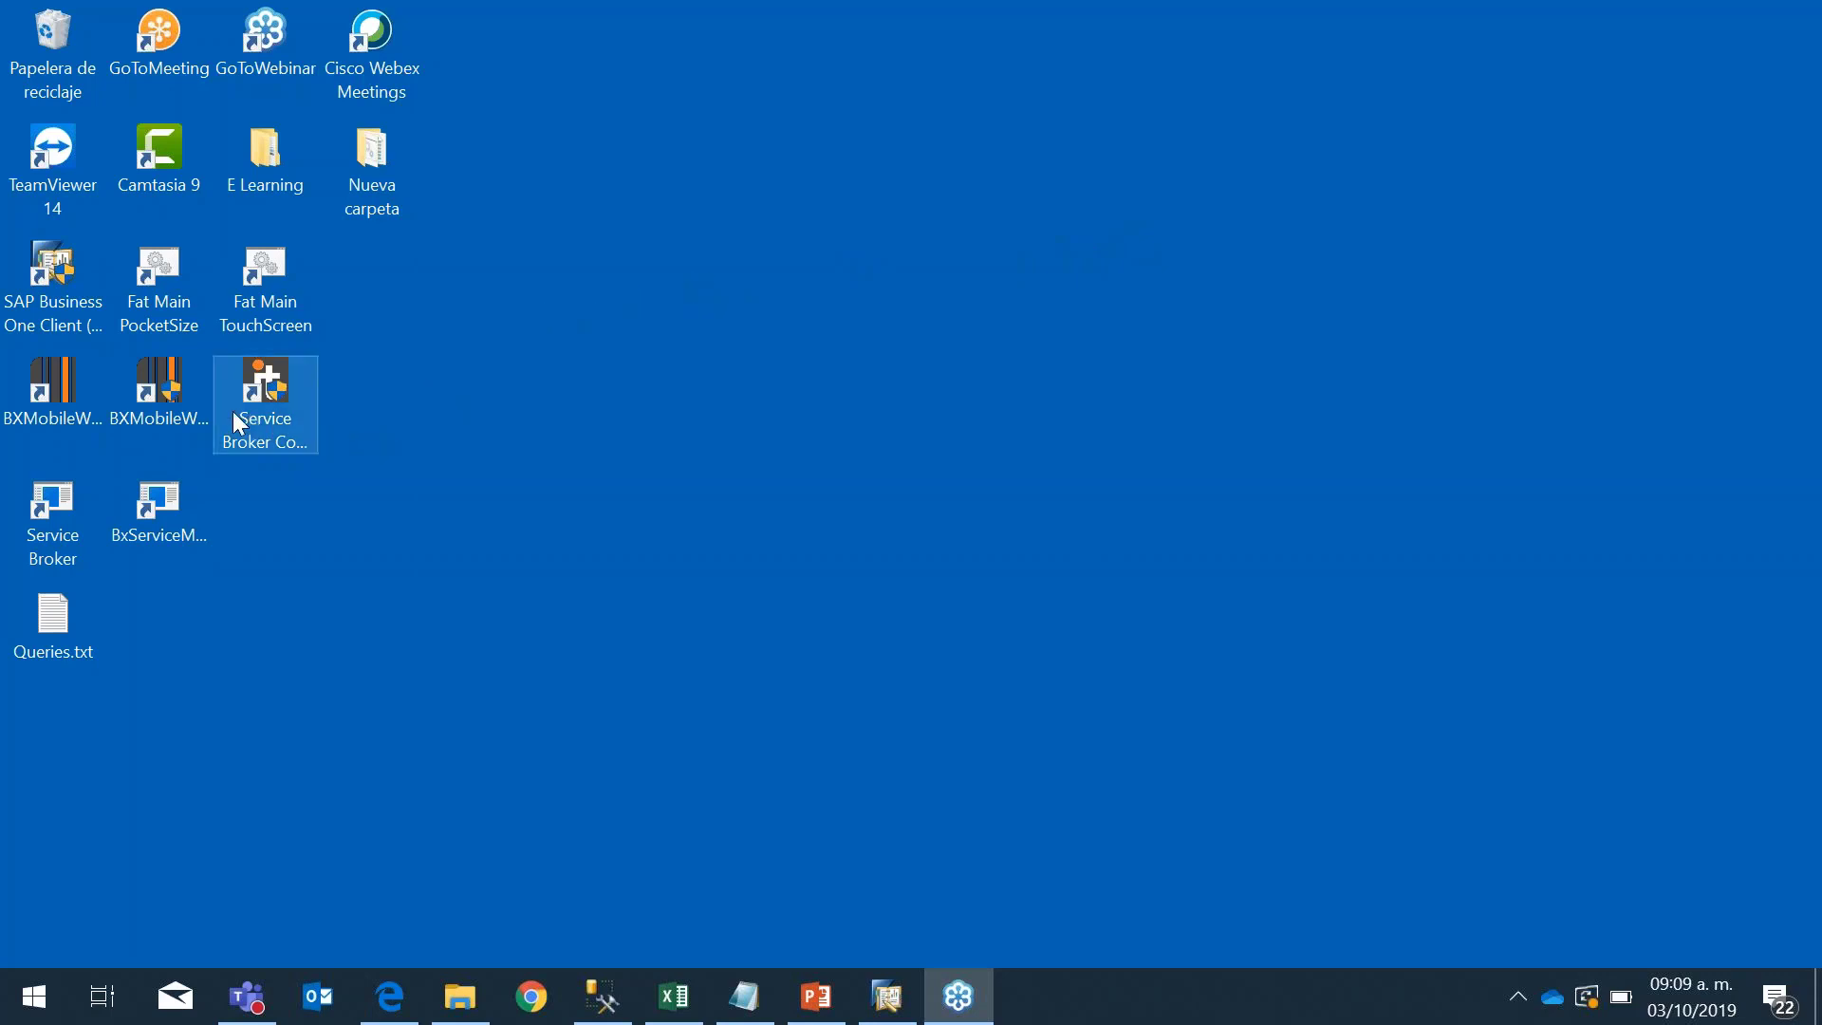
click(171, 425)
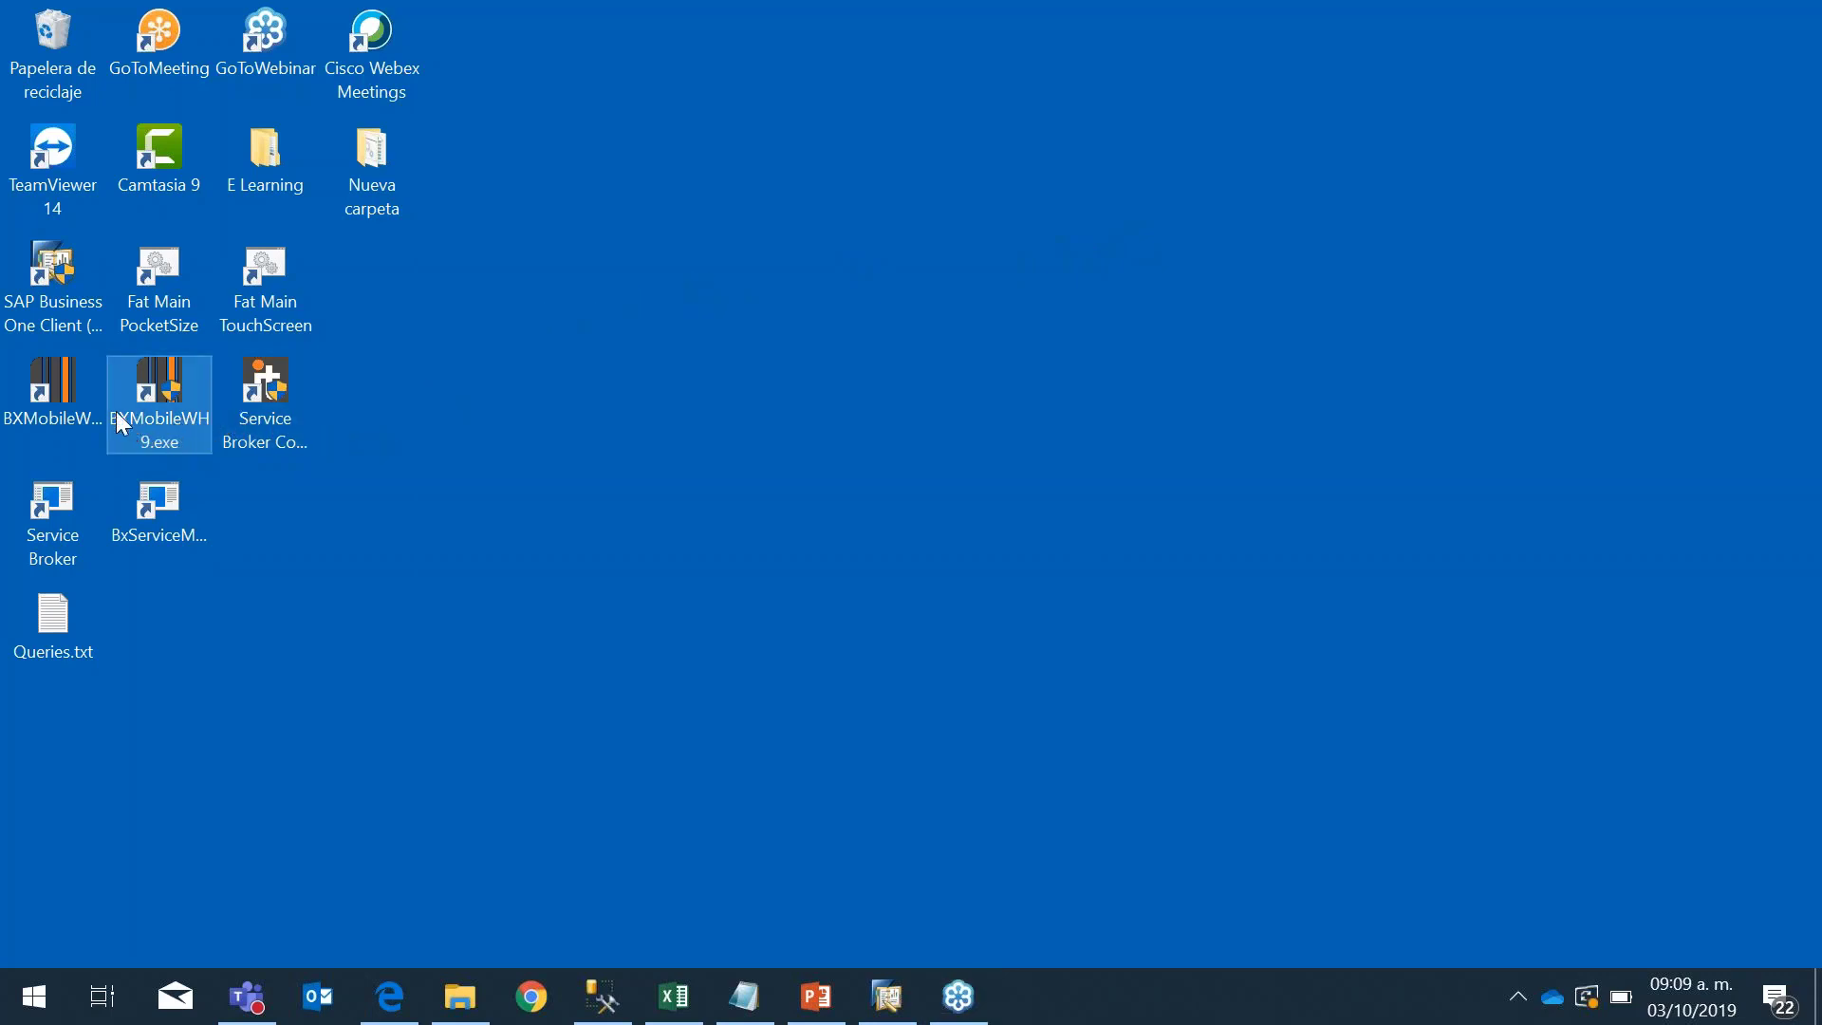
click(57, 382)
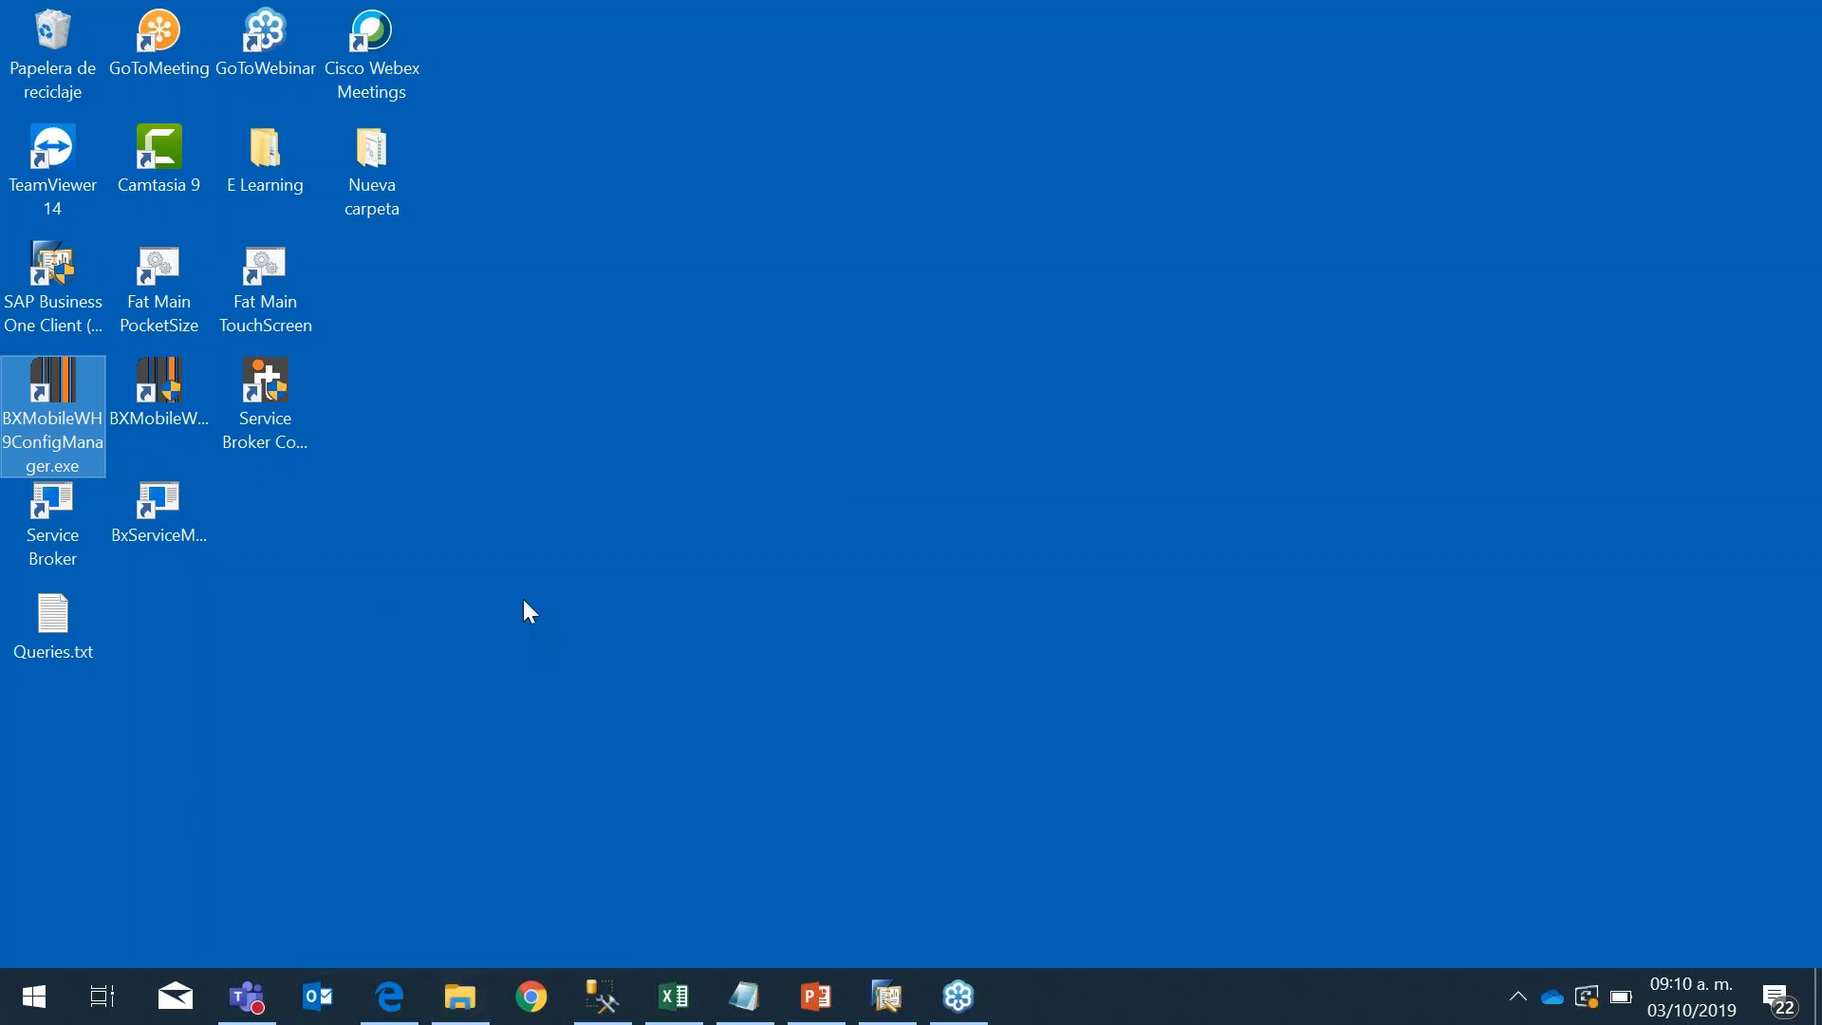
mouse_move(463, 1014)
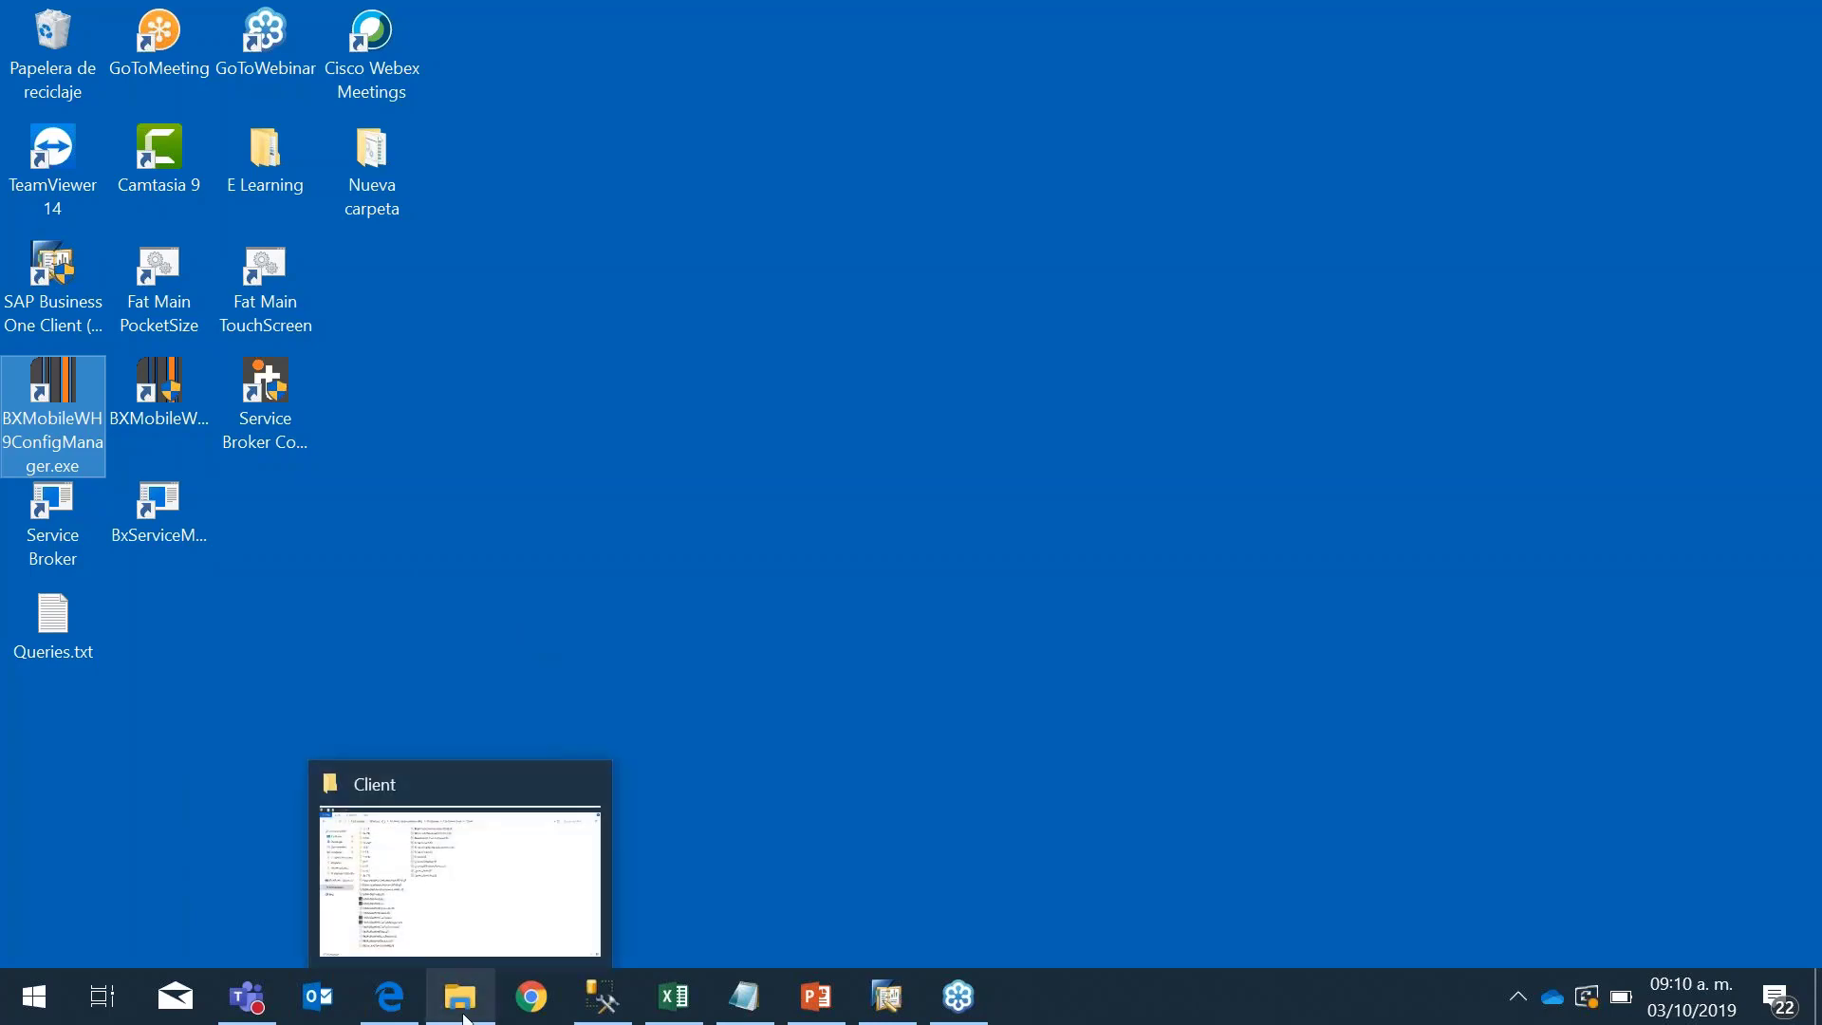
click(459, 1008)
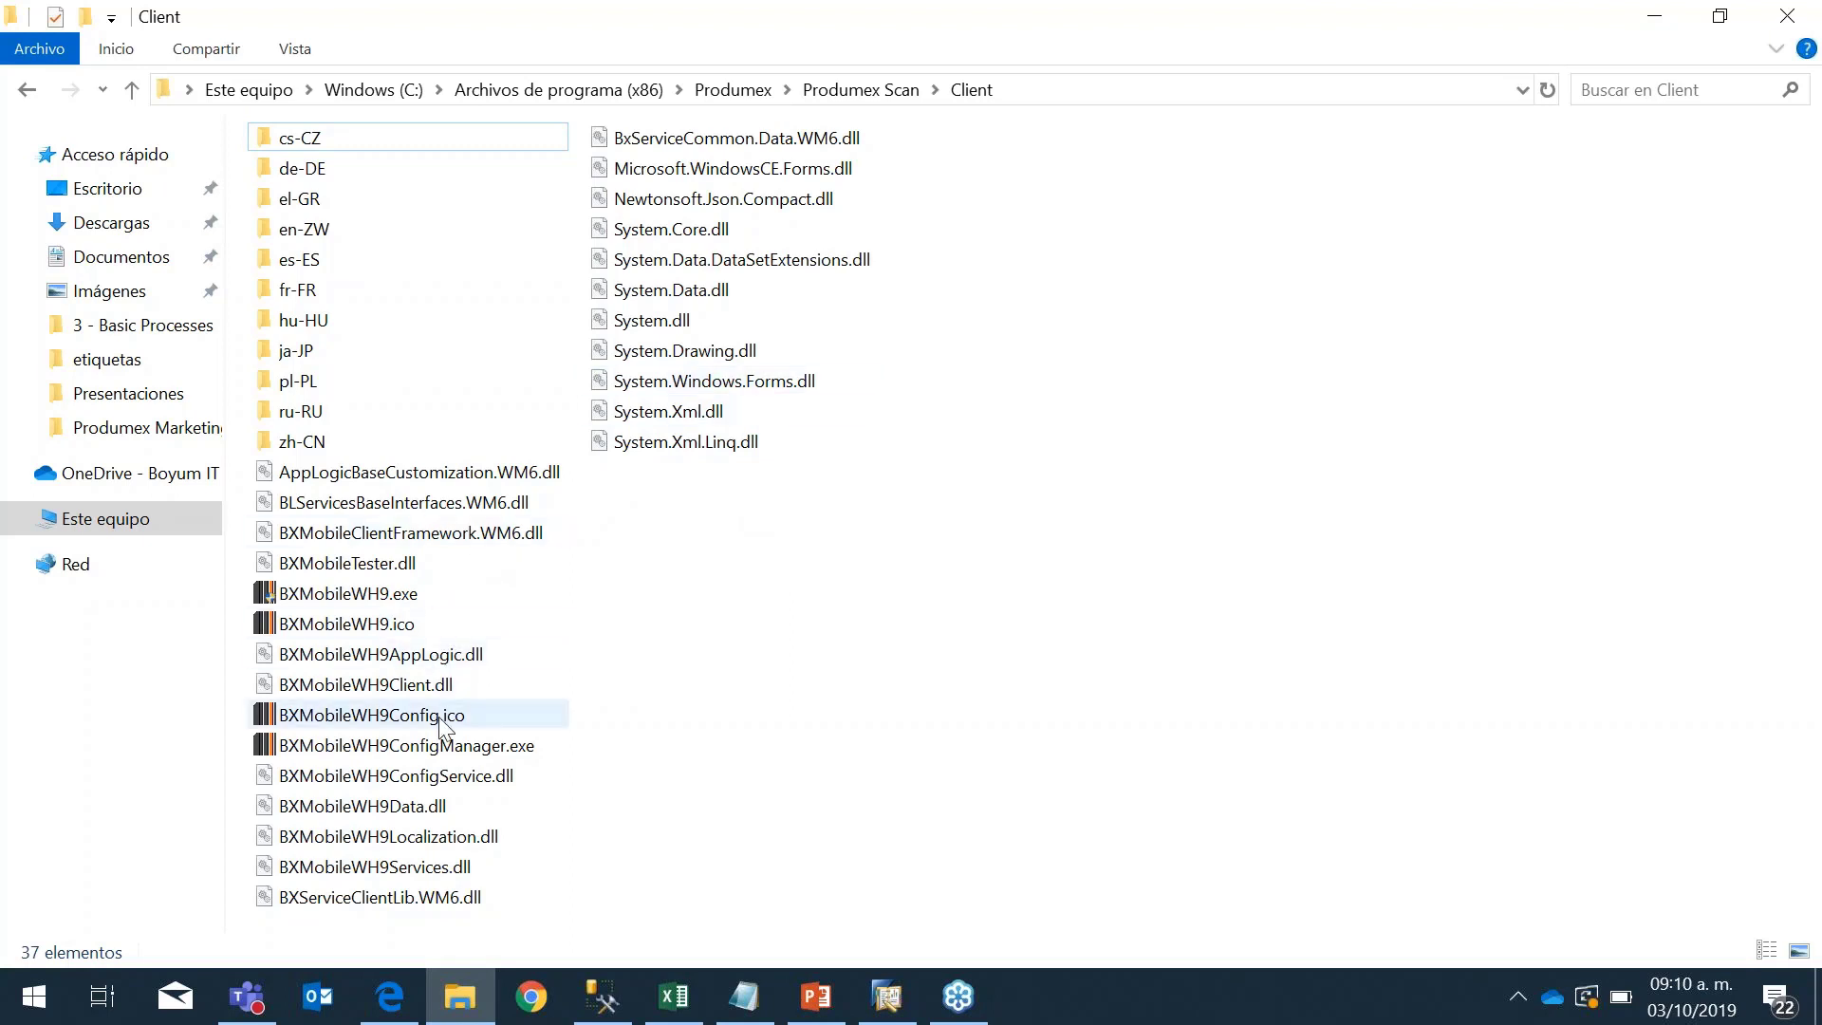
click(327, 756)
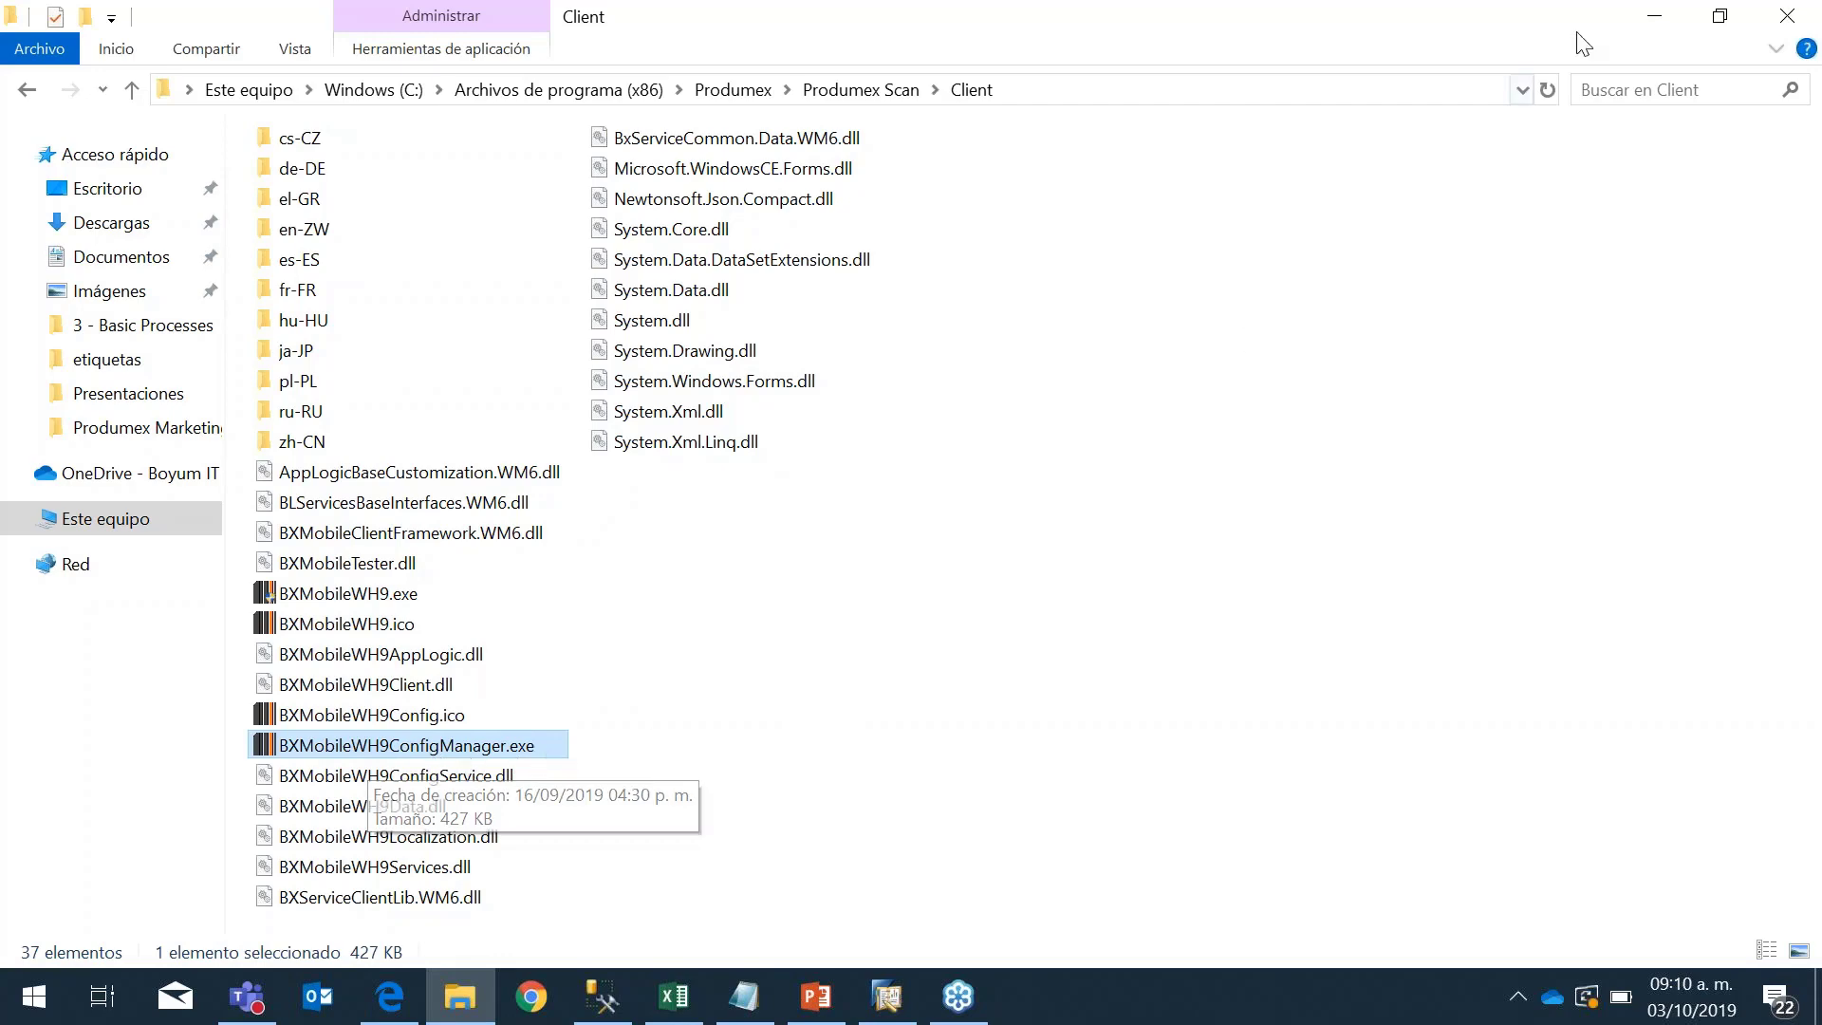
click(1637, 16)
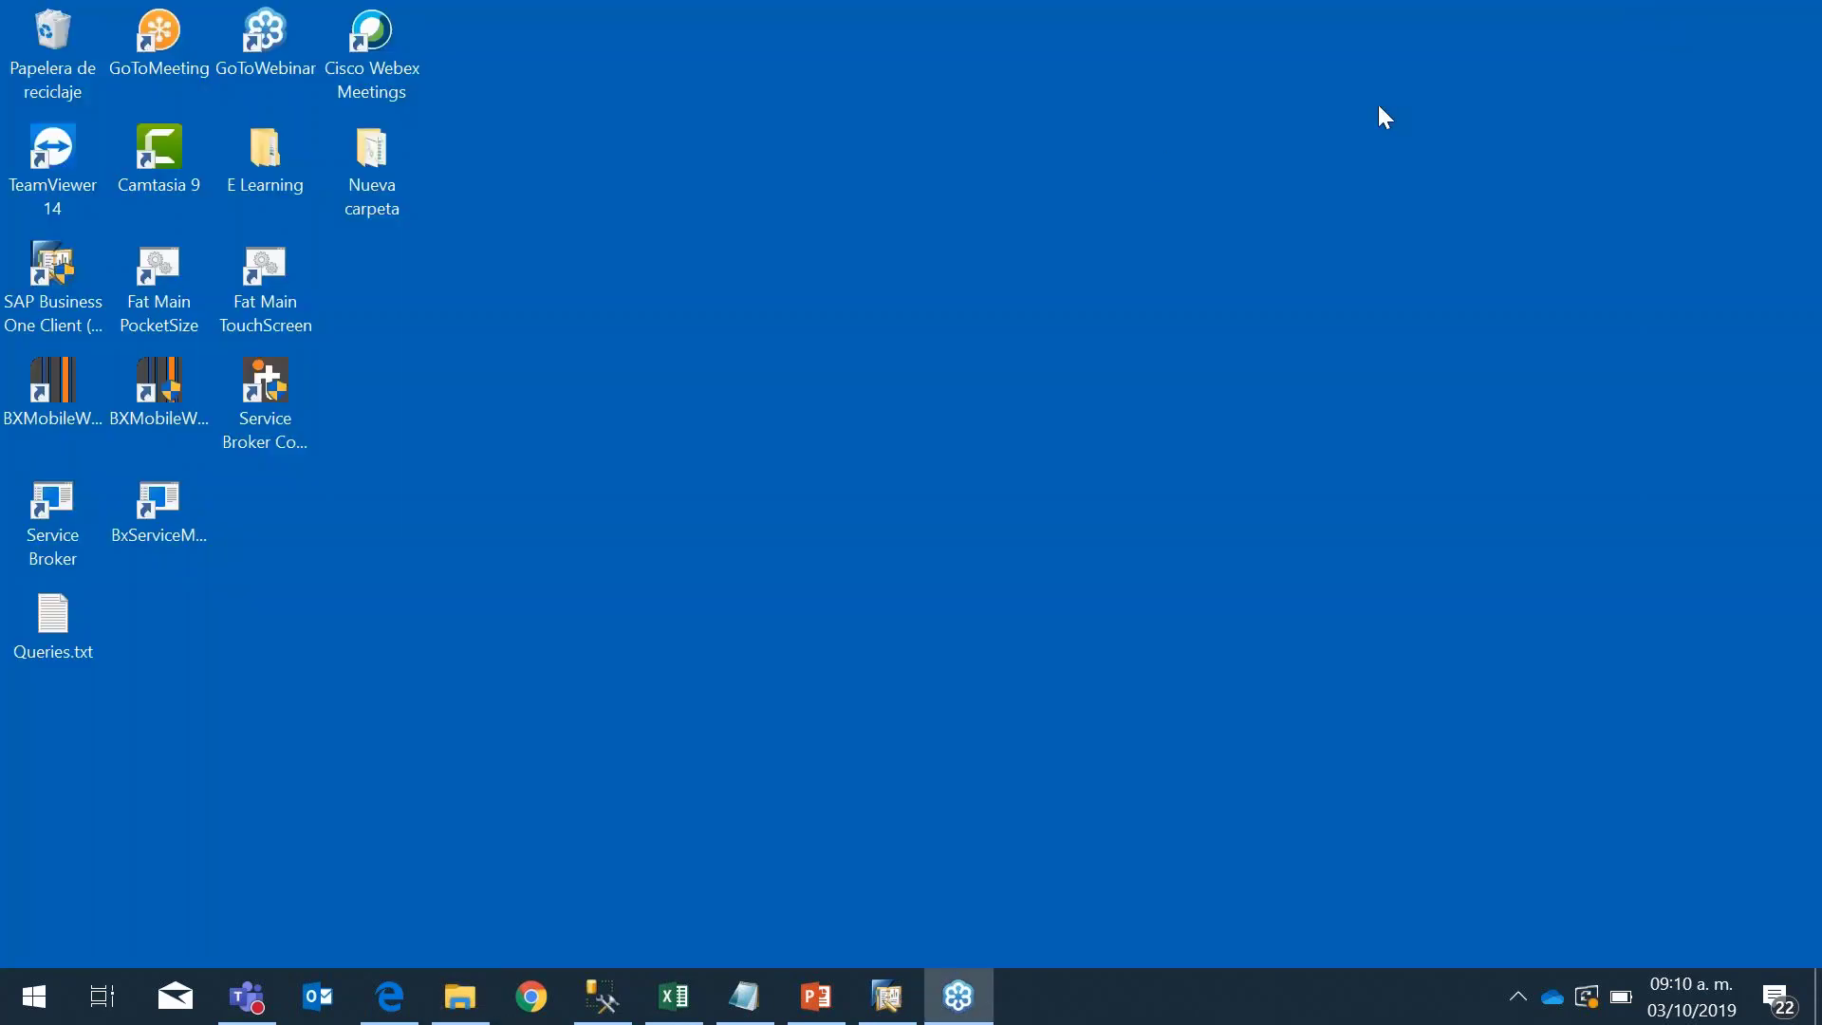
Step: Run the BXMobileWH9ConfigManager.exe shortcut as administrator and move its window clear of the desktop shortcuts
click(36, 391)
right_click(35, 395)
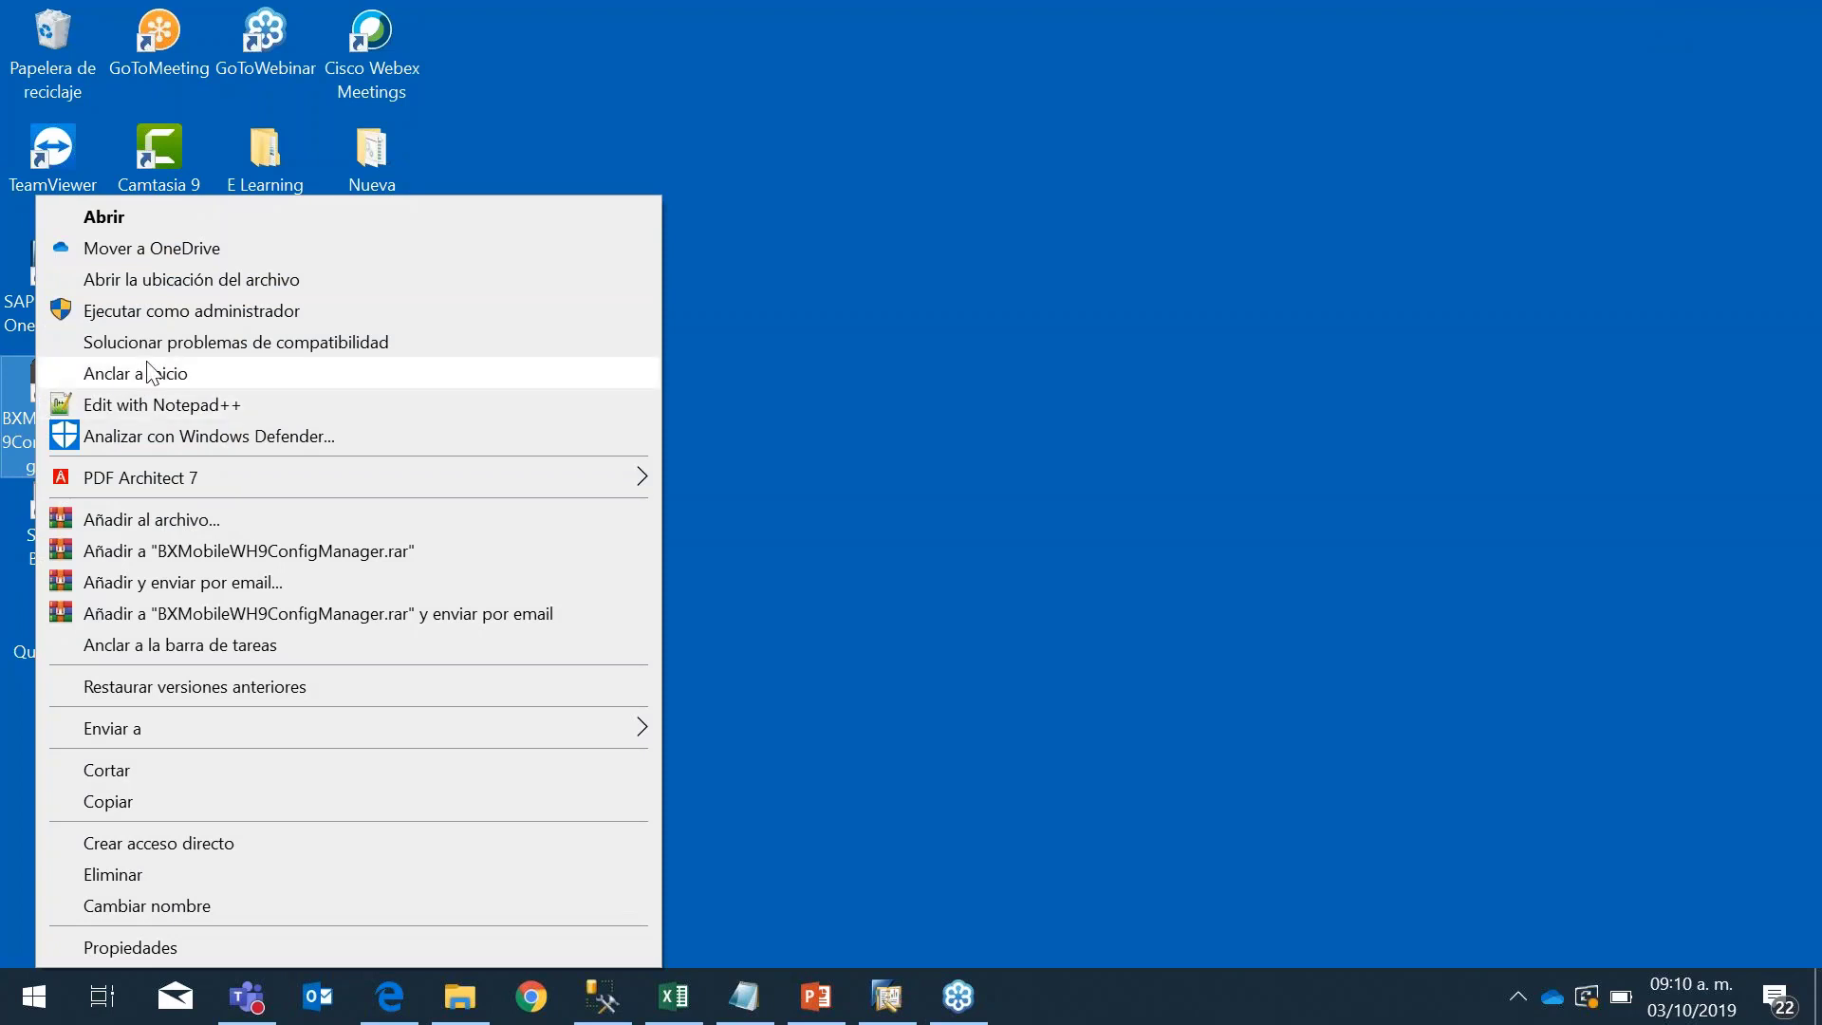
click(189, 313)
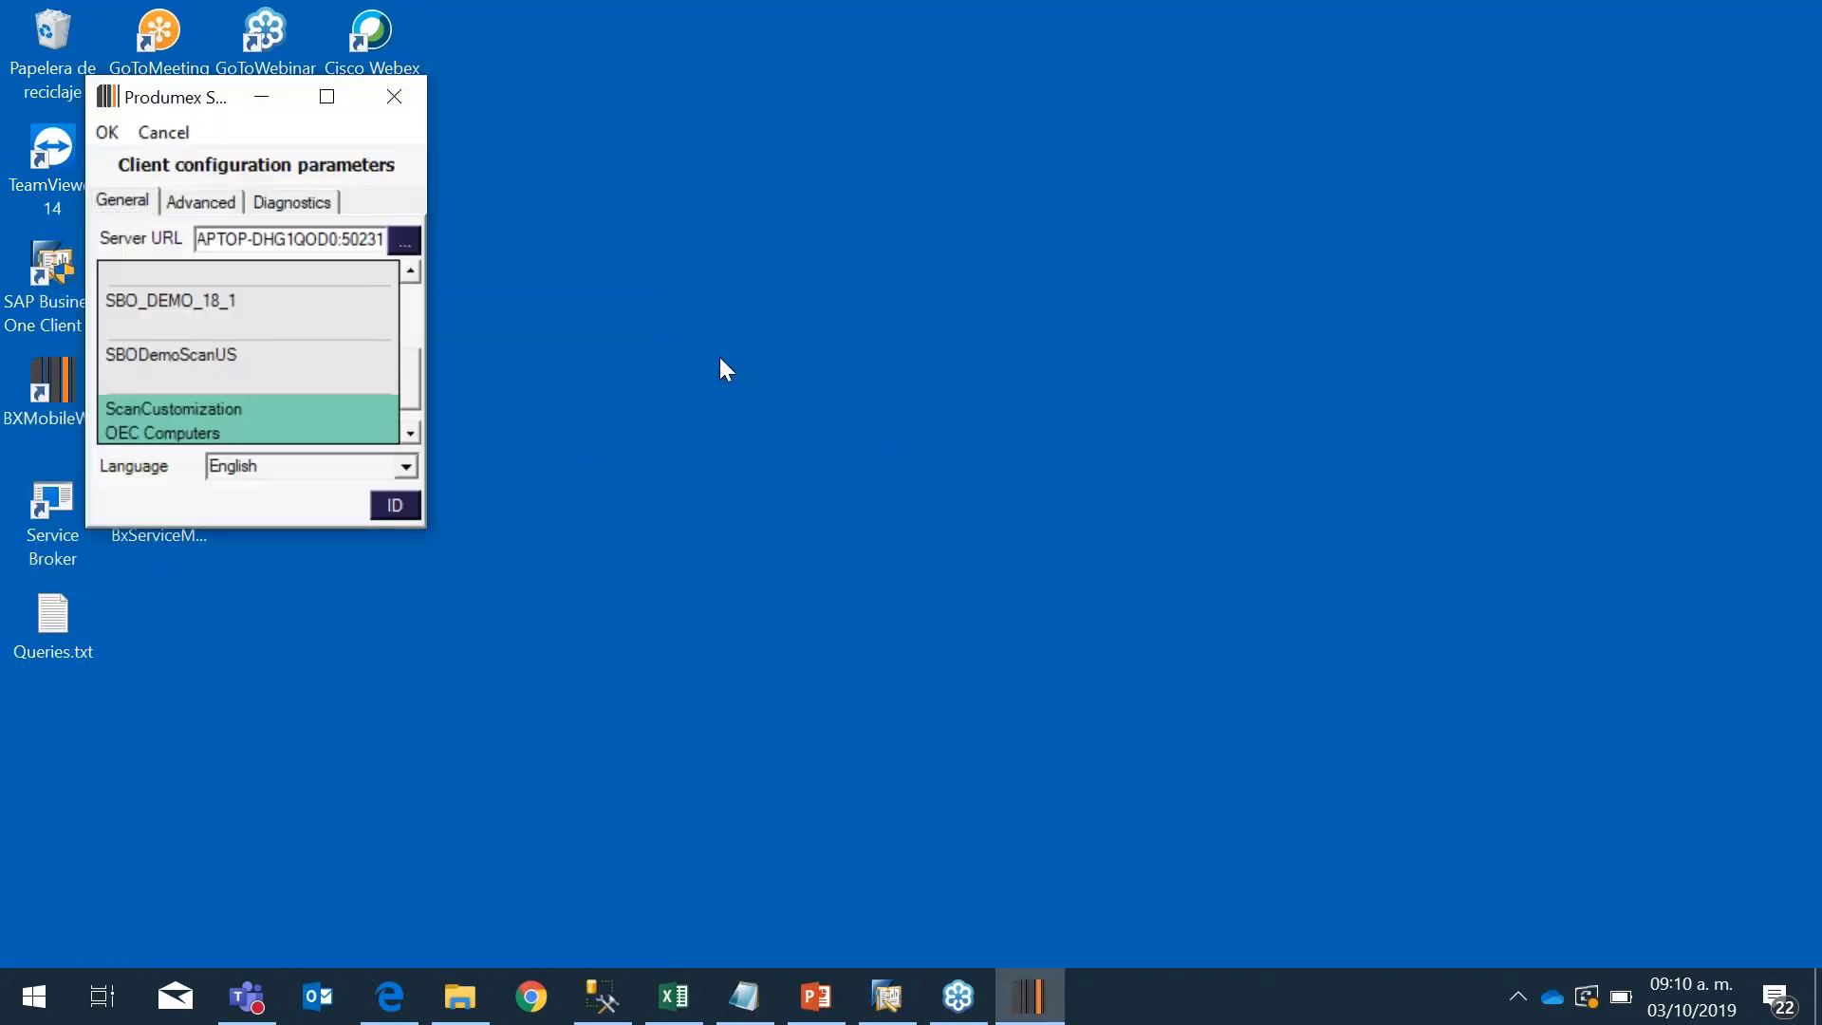
drag(147, 104, 622, 276)
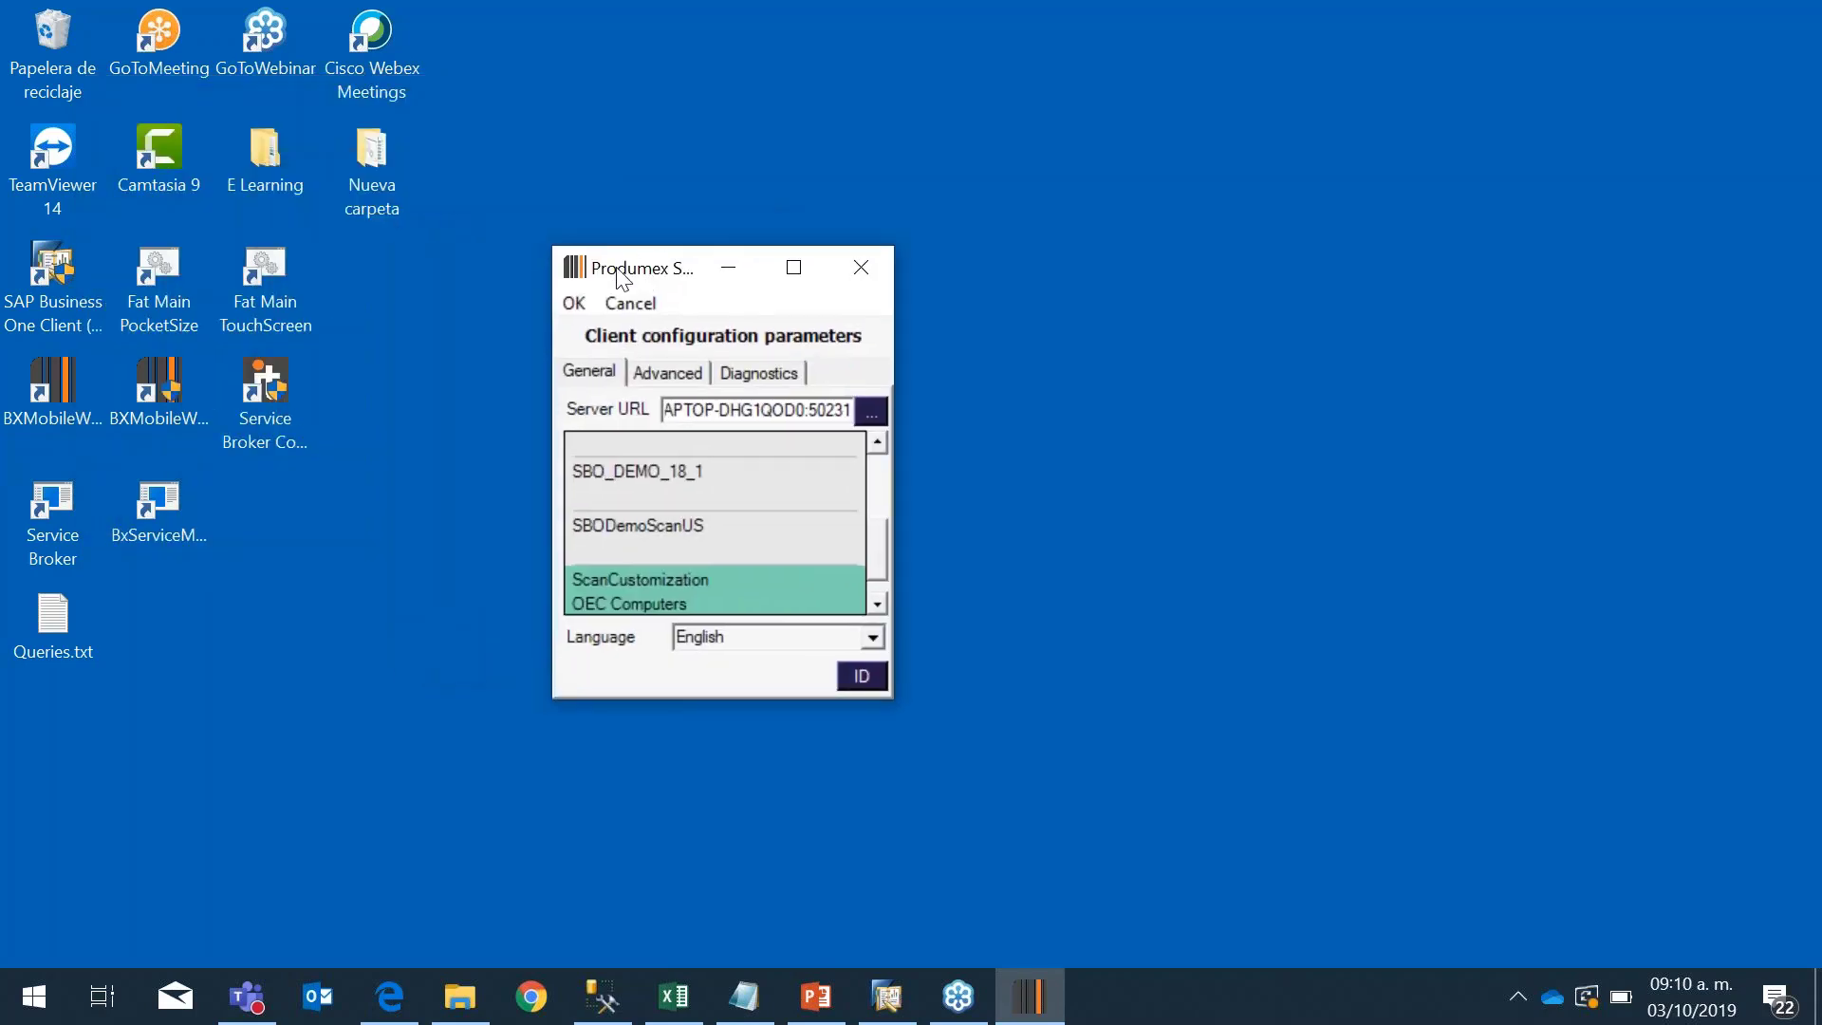
Step: Enable Customization Assist Mode in the advanced client configuration parameters and save the settings
click(672, 378)
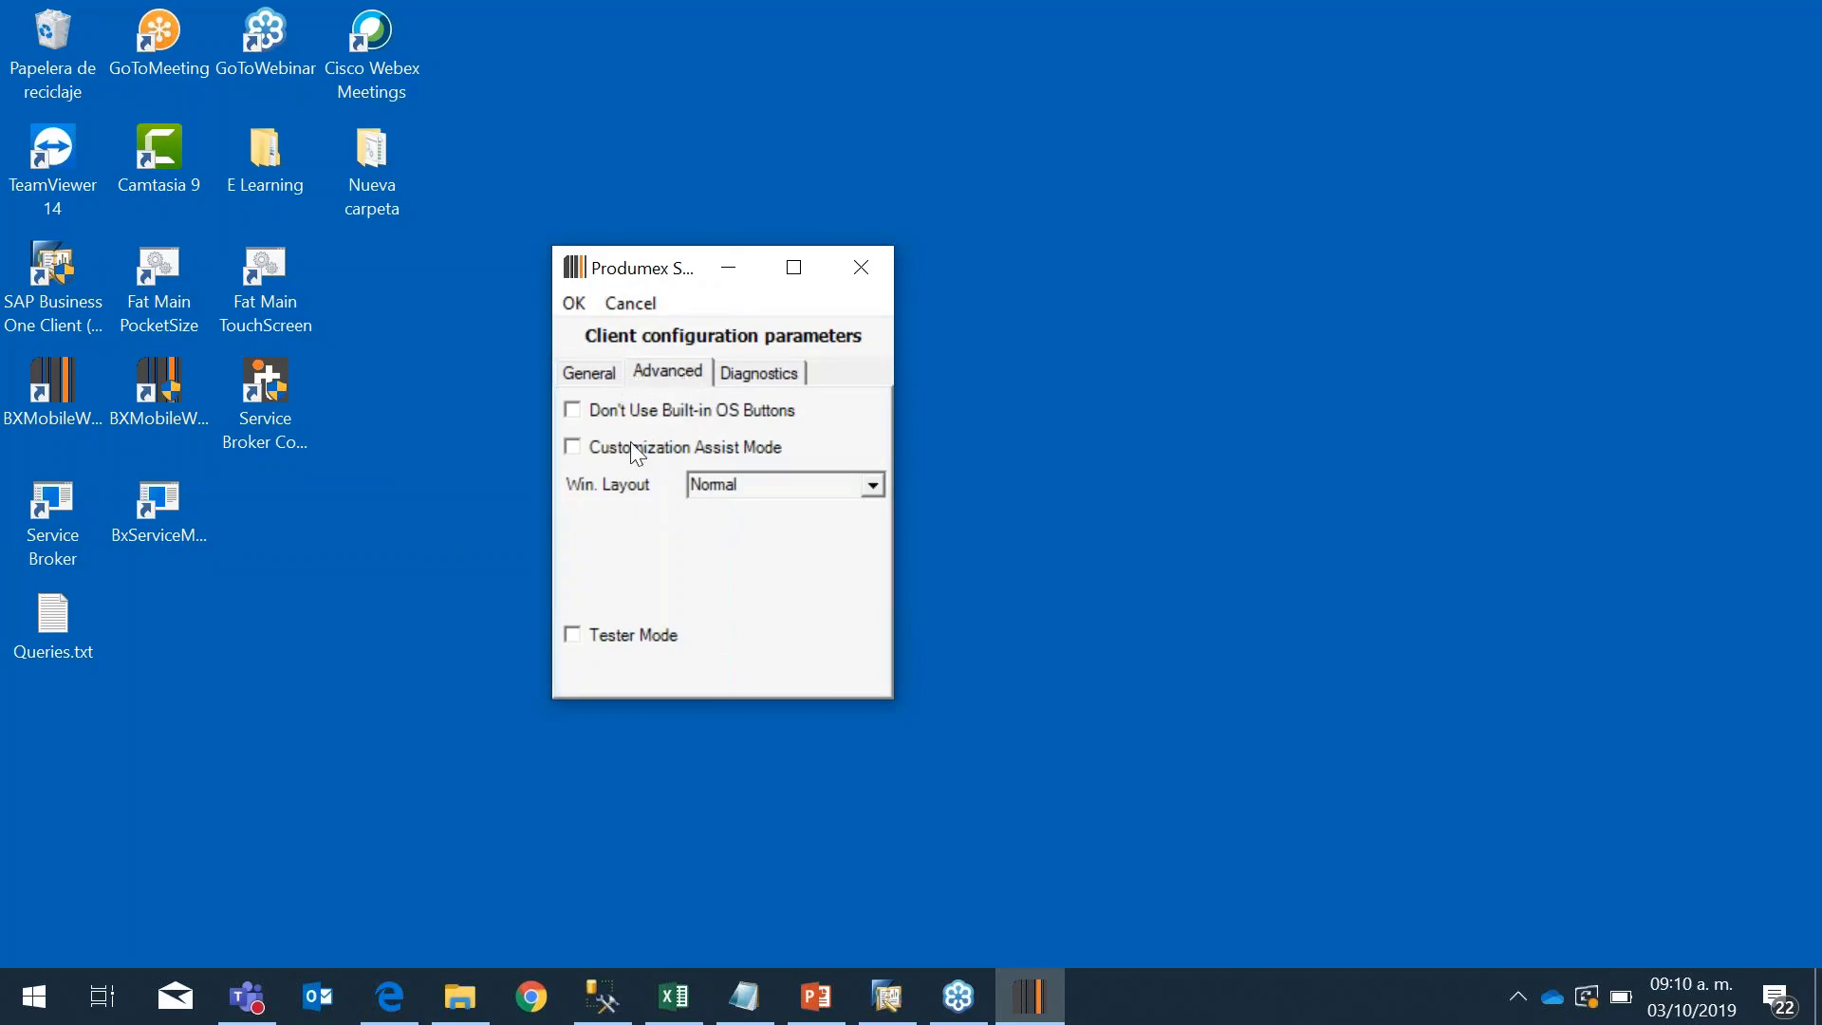
click(574, 447)
click(574, 304)
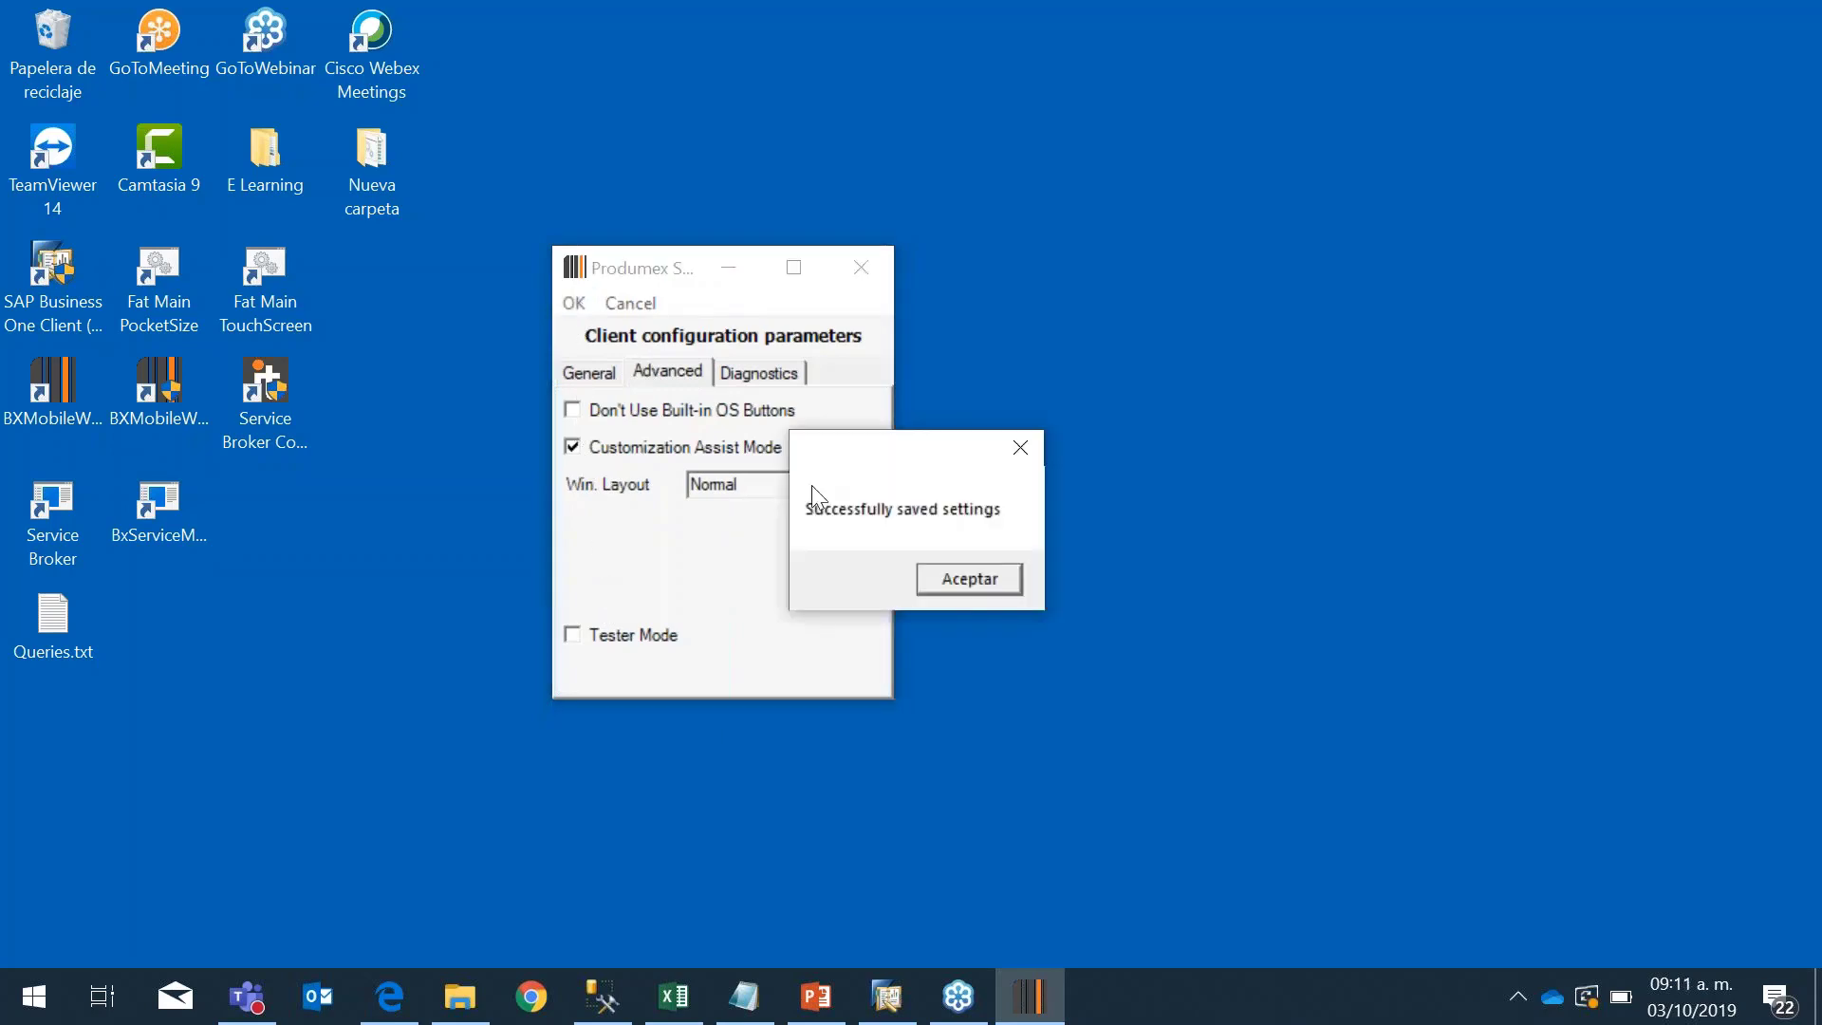
drag(911, 466, 713, 476)
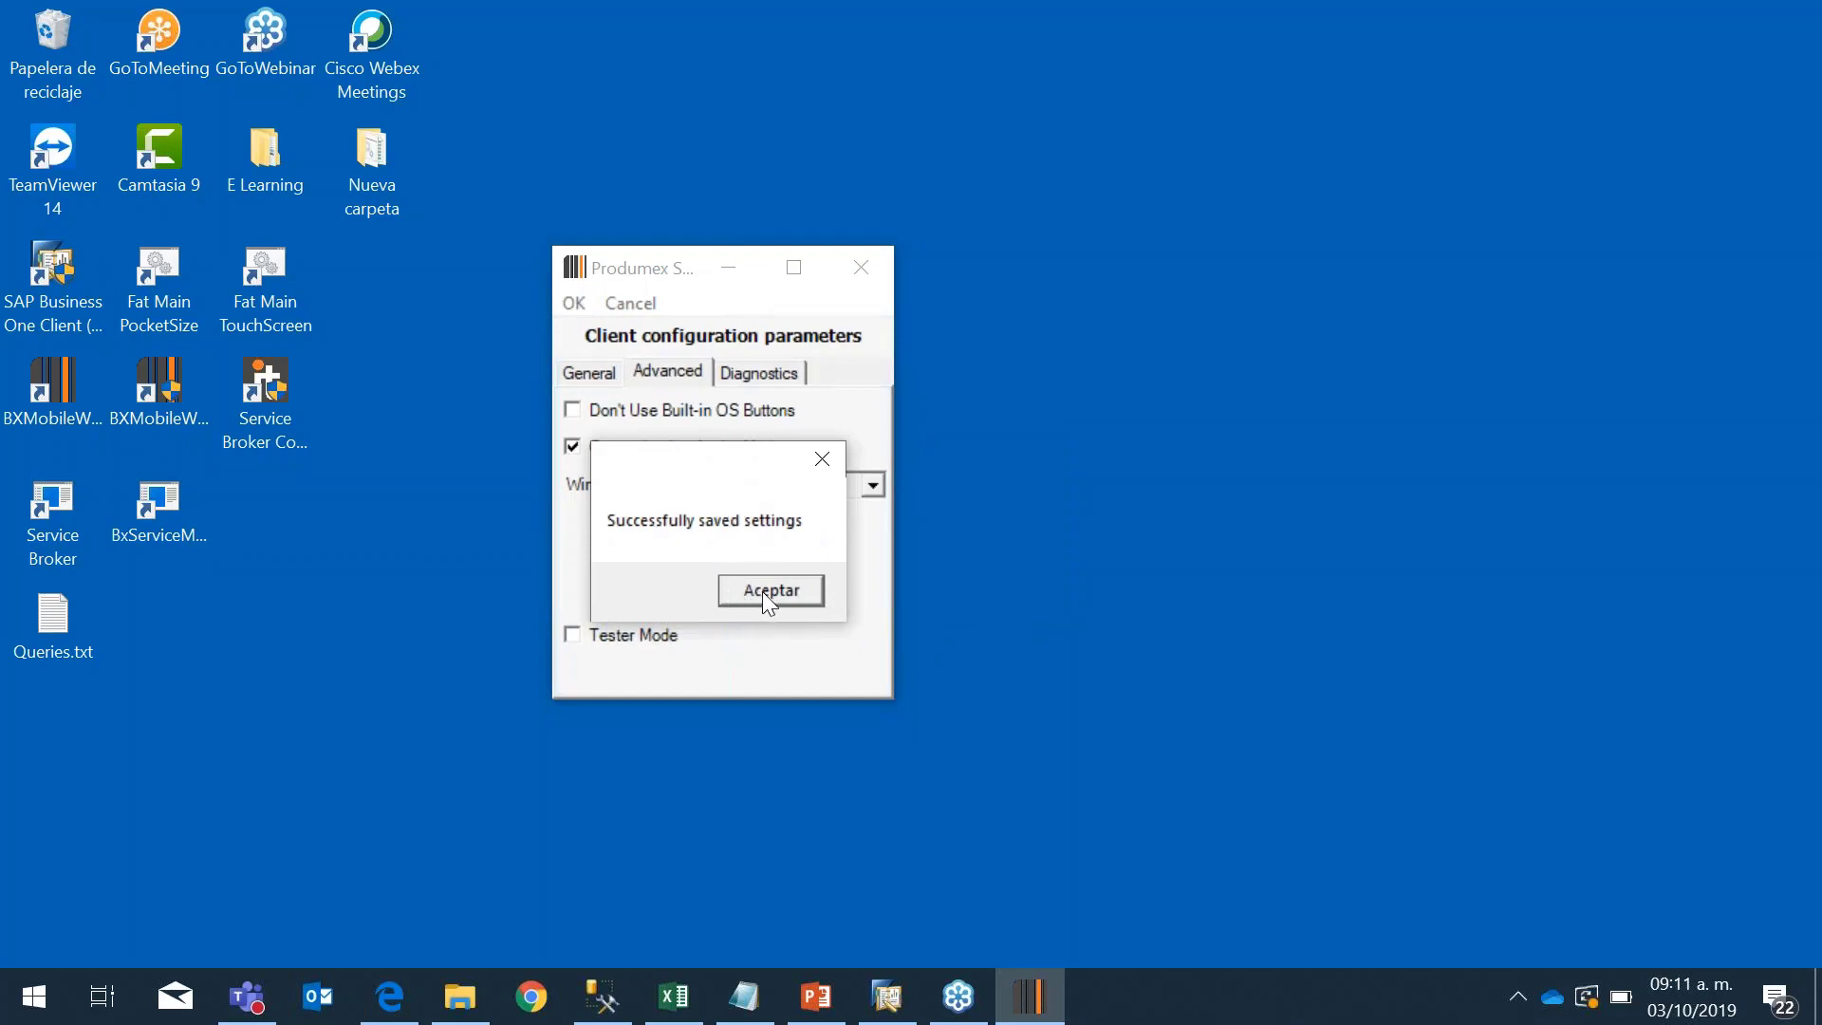
click(763, 591)
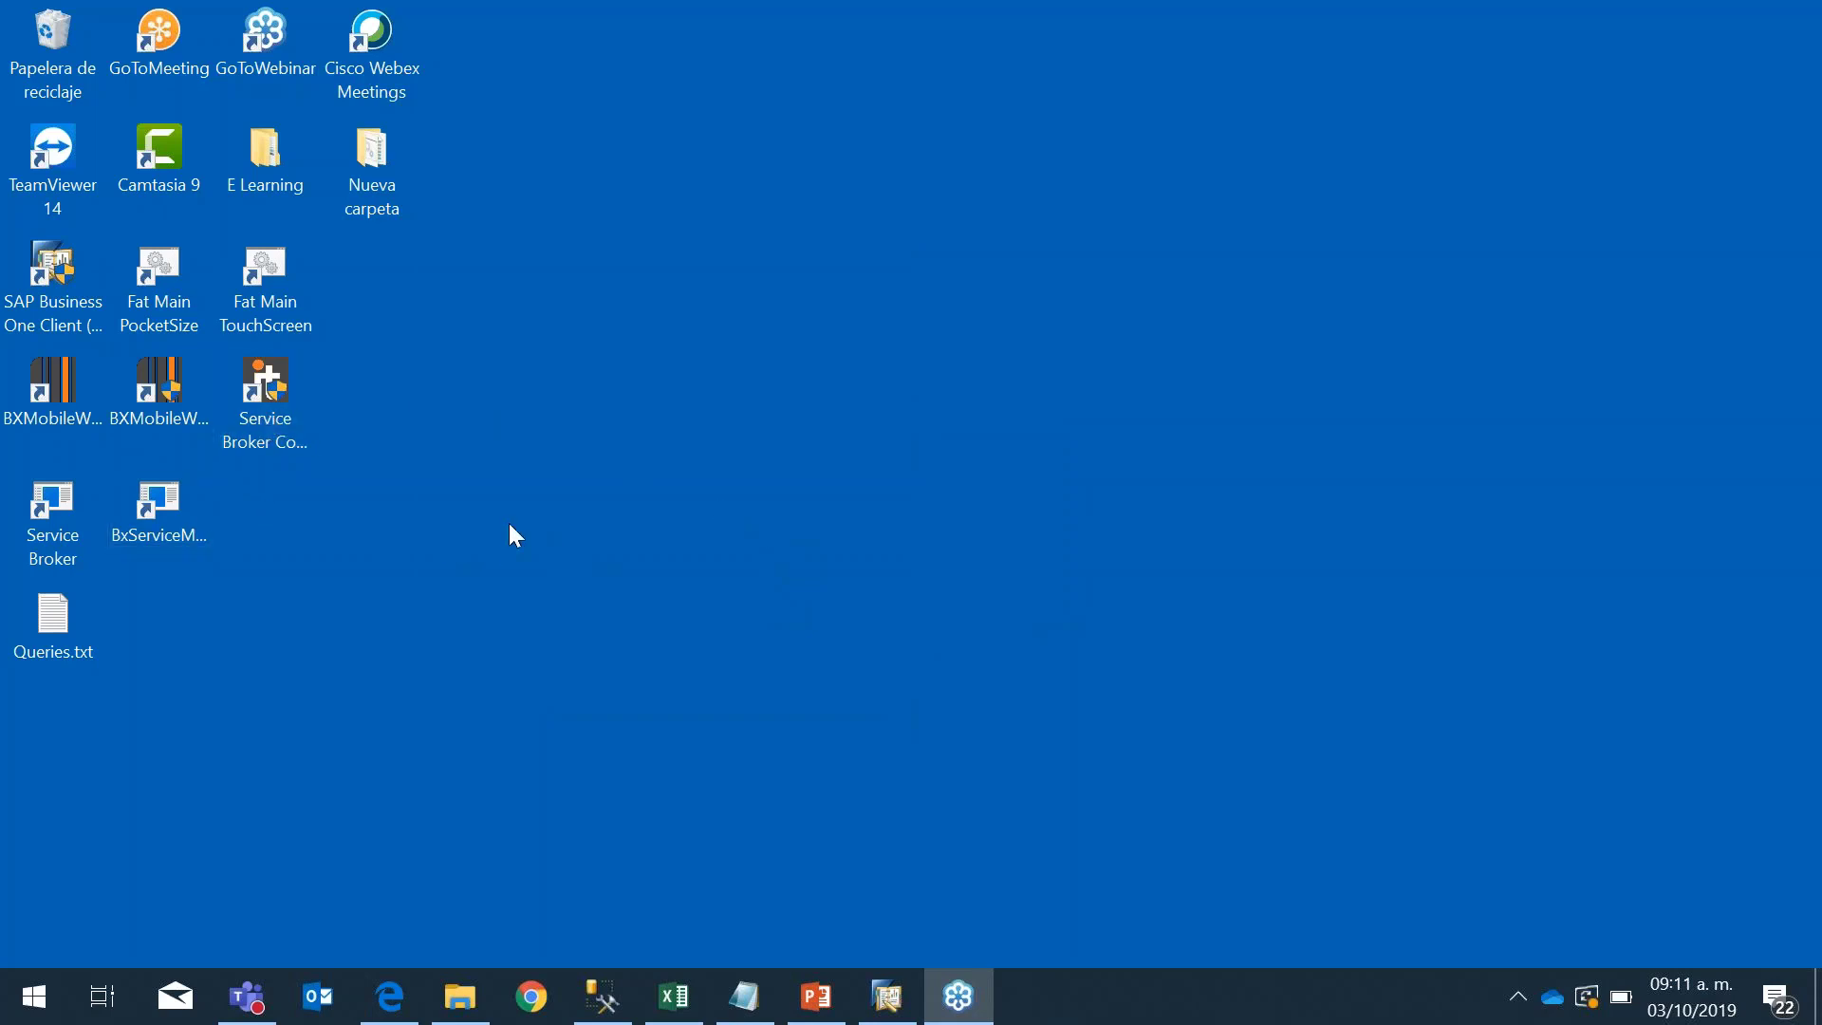
Step: Launch the Produmex Scan client from the BXMobileWH9.exe desktop shortcut
click(137, 424)
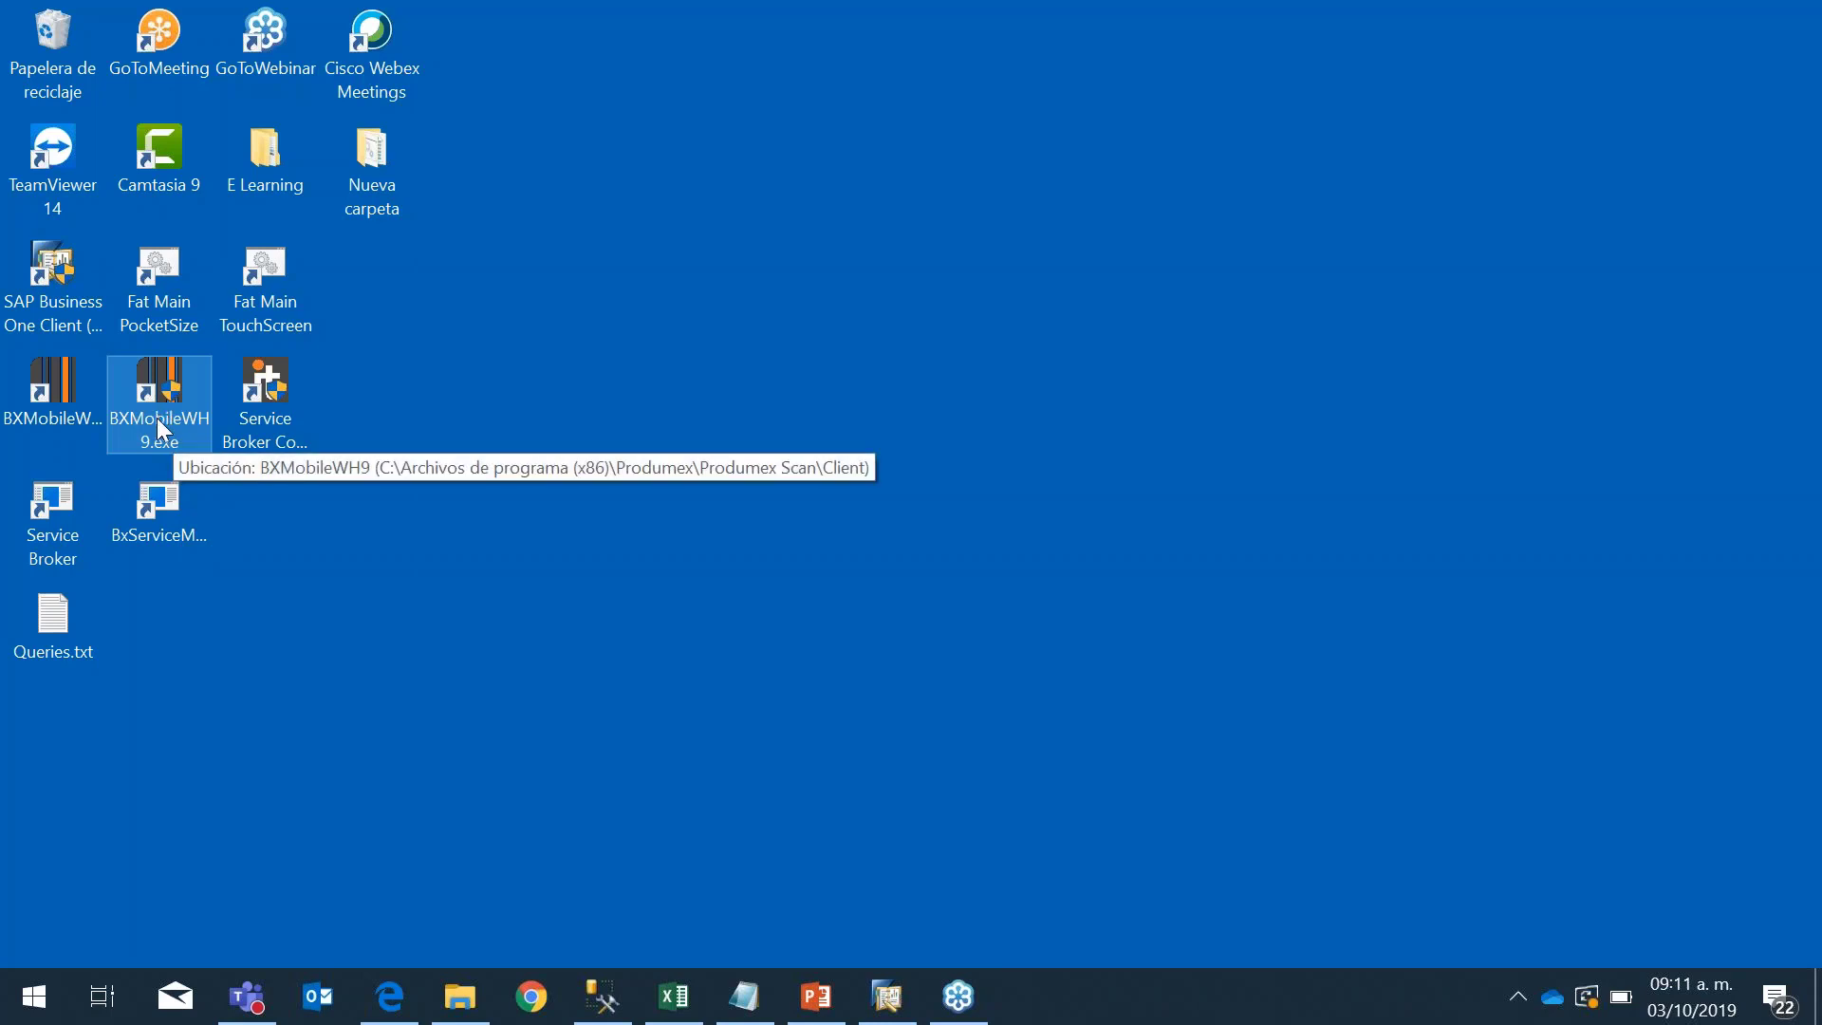
click(153, 423)
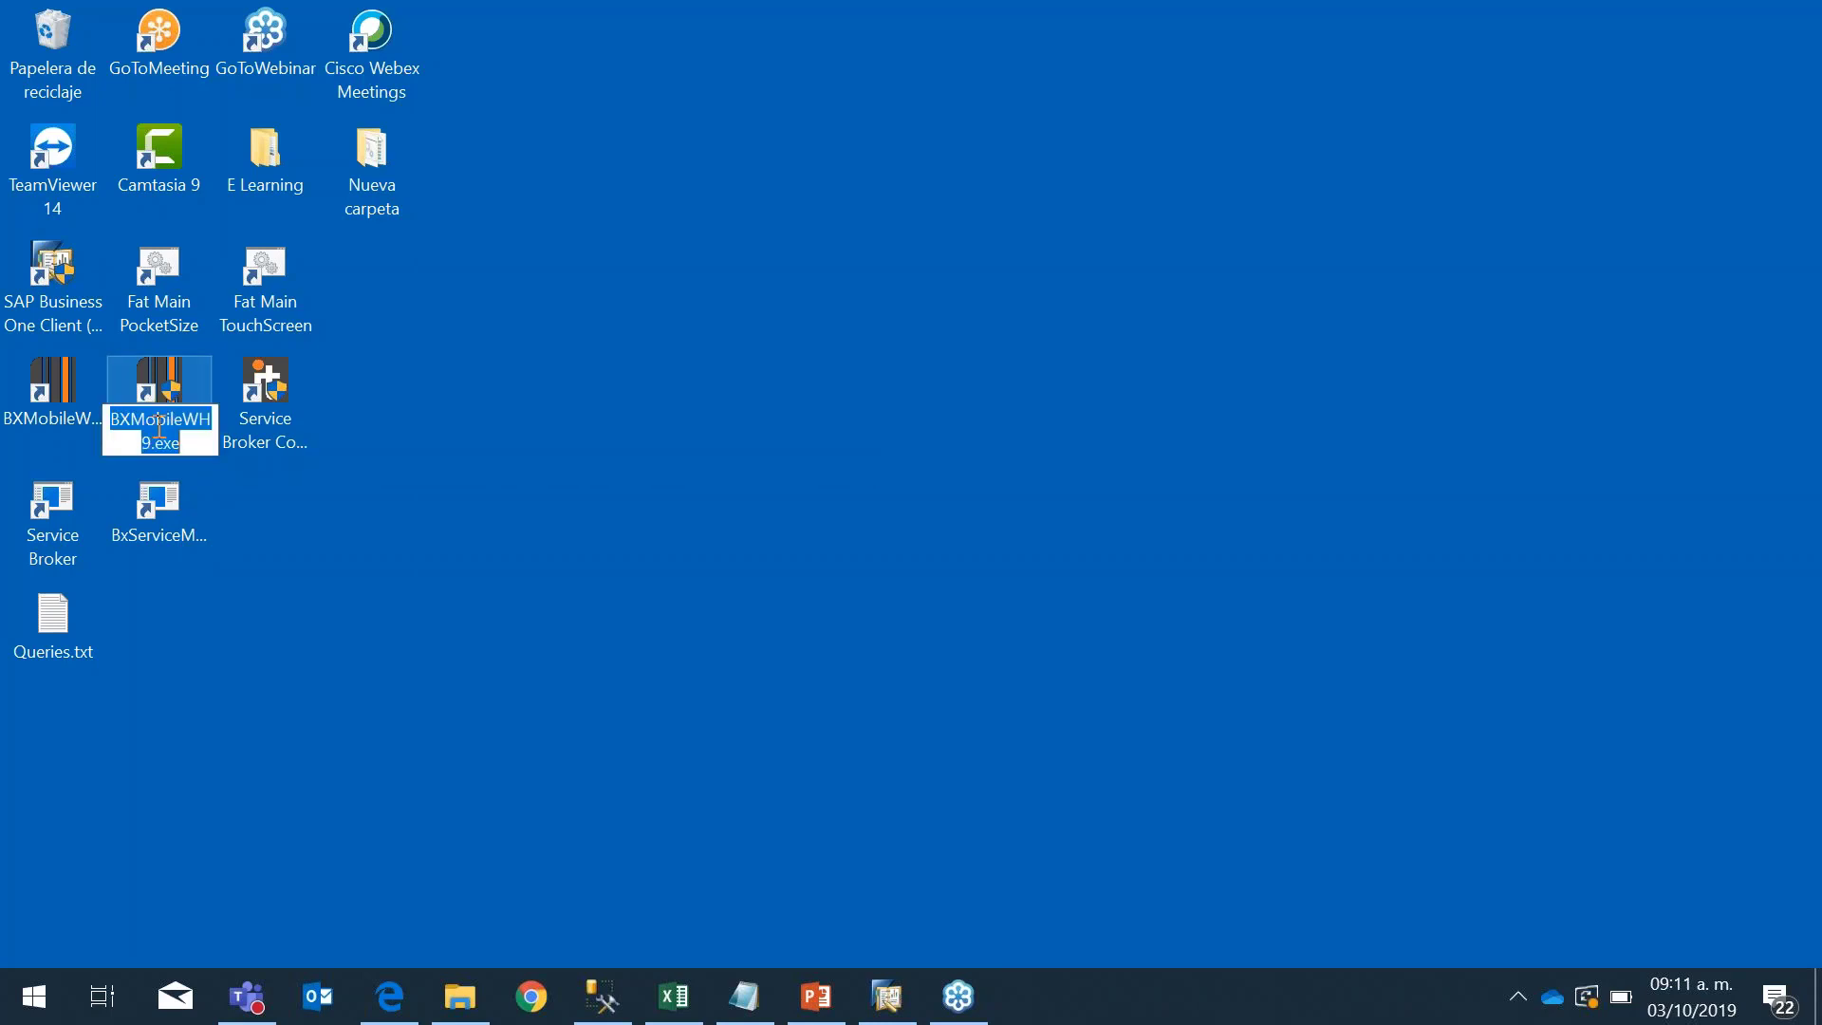
click(167, 398)
double_click(167, 396)
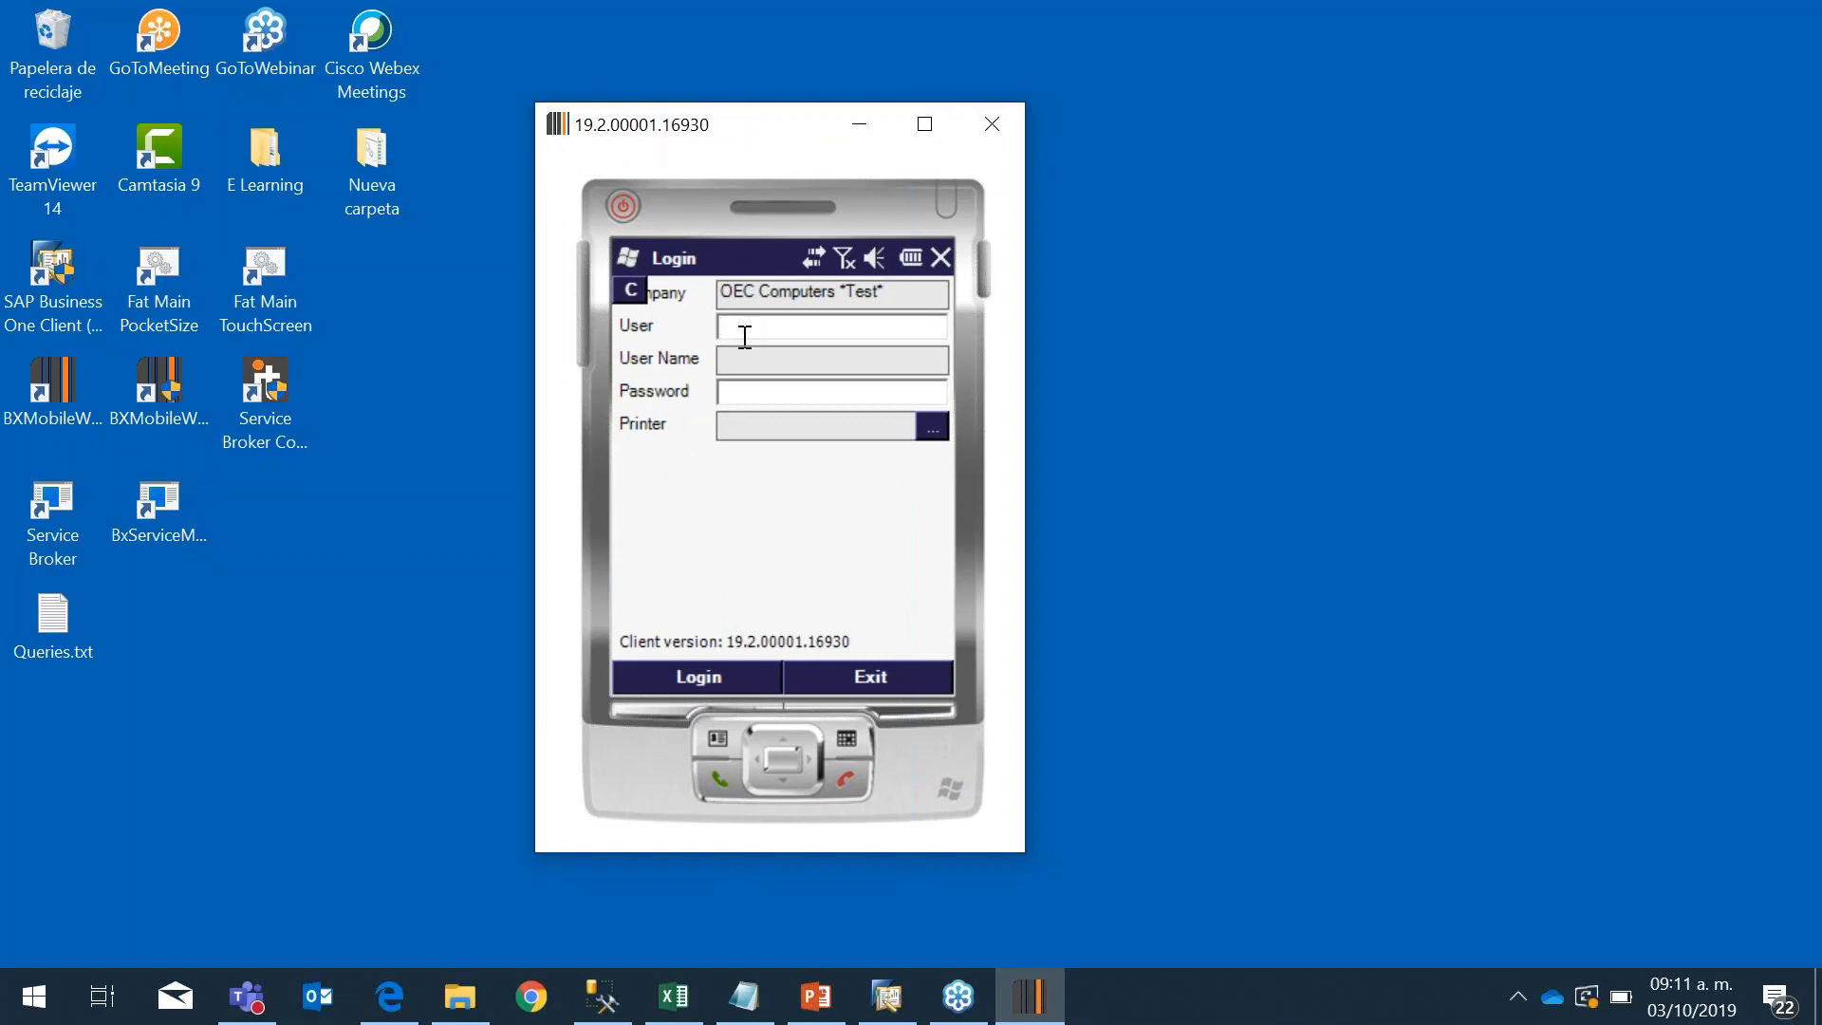
Step: Log in to the scan client with the employee's user ID and account password
text(1)
key(Tab)
text(***)
key(Return)
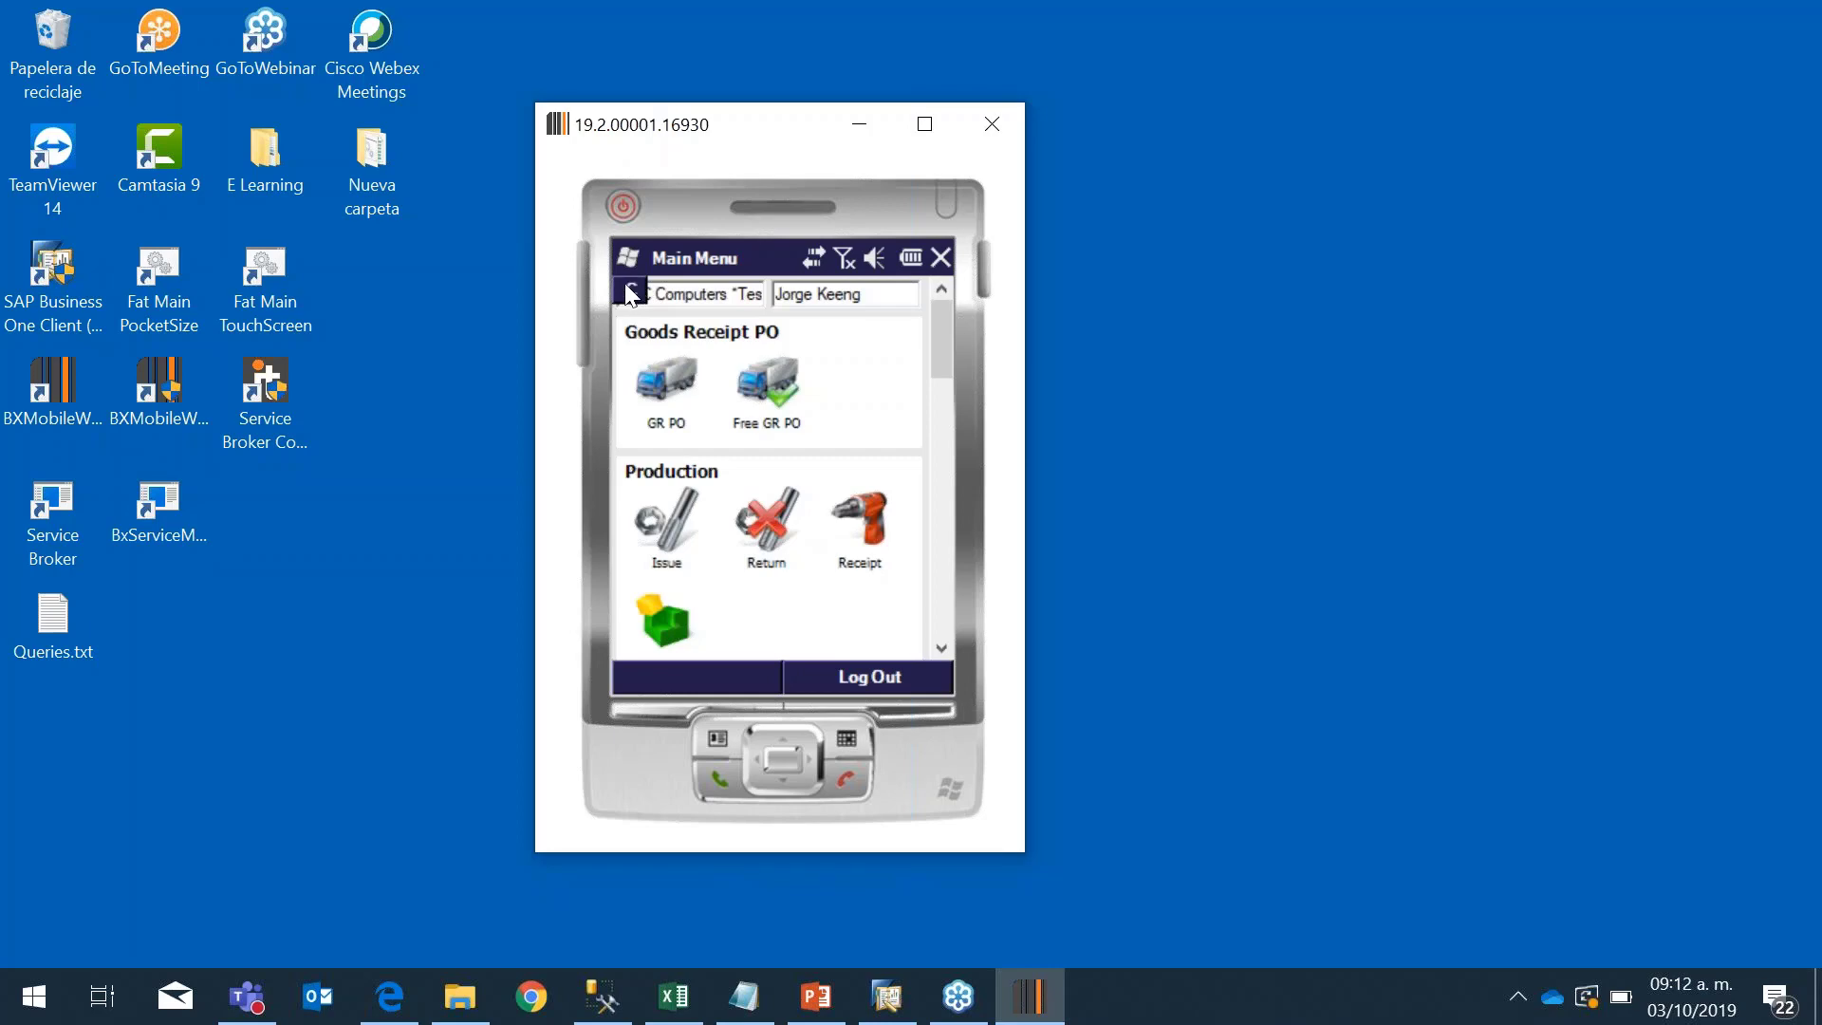
Step: Open the GR PO screen and examine the screen name, fields and events in its customization information
click(685, 380)
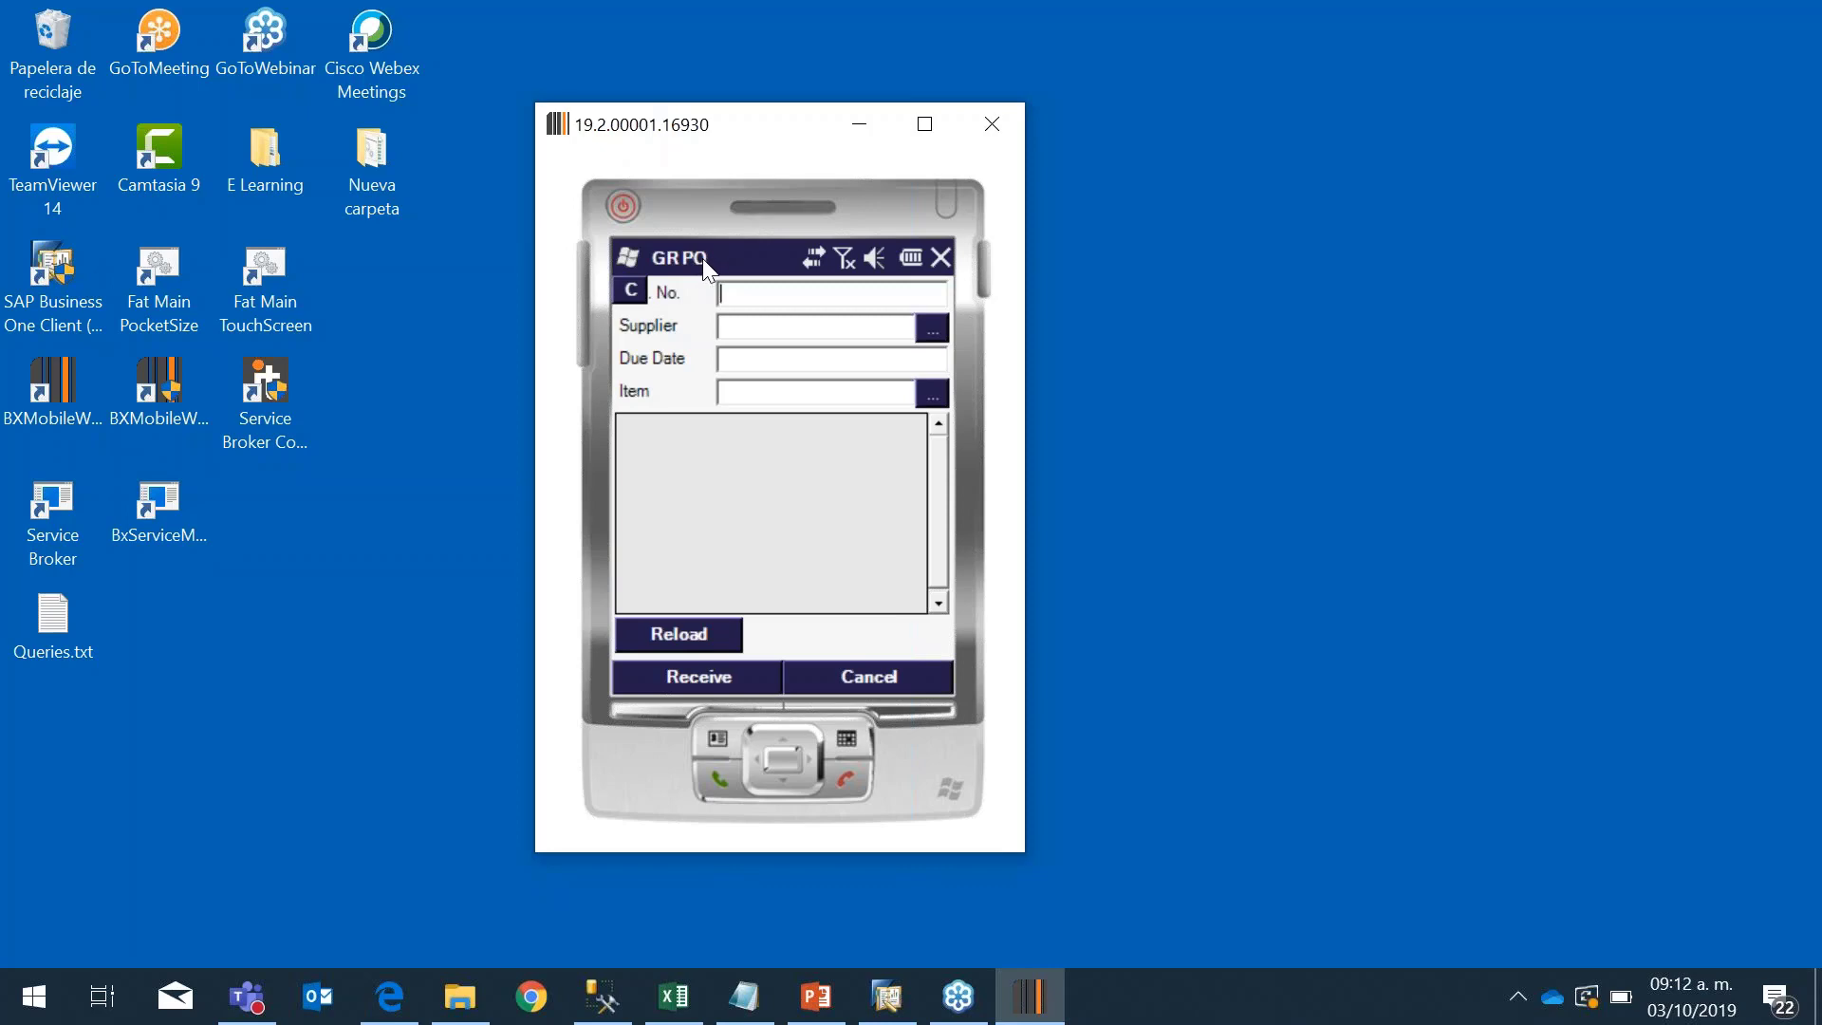
click(630, 290)
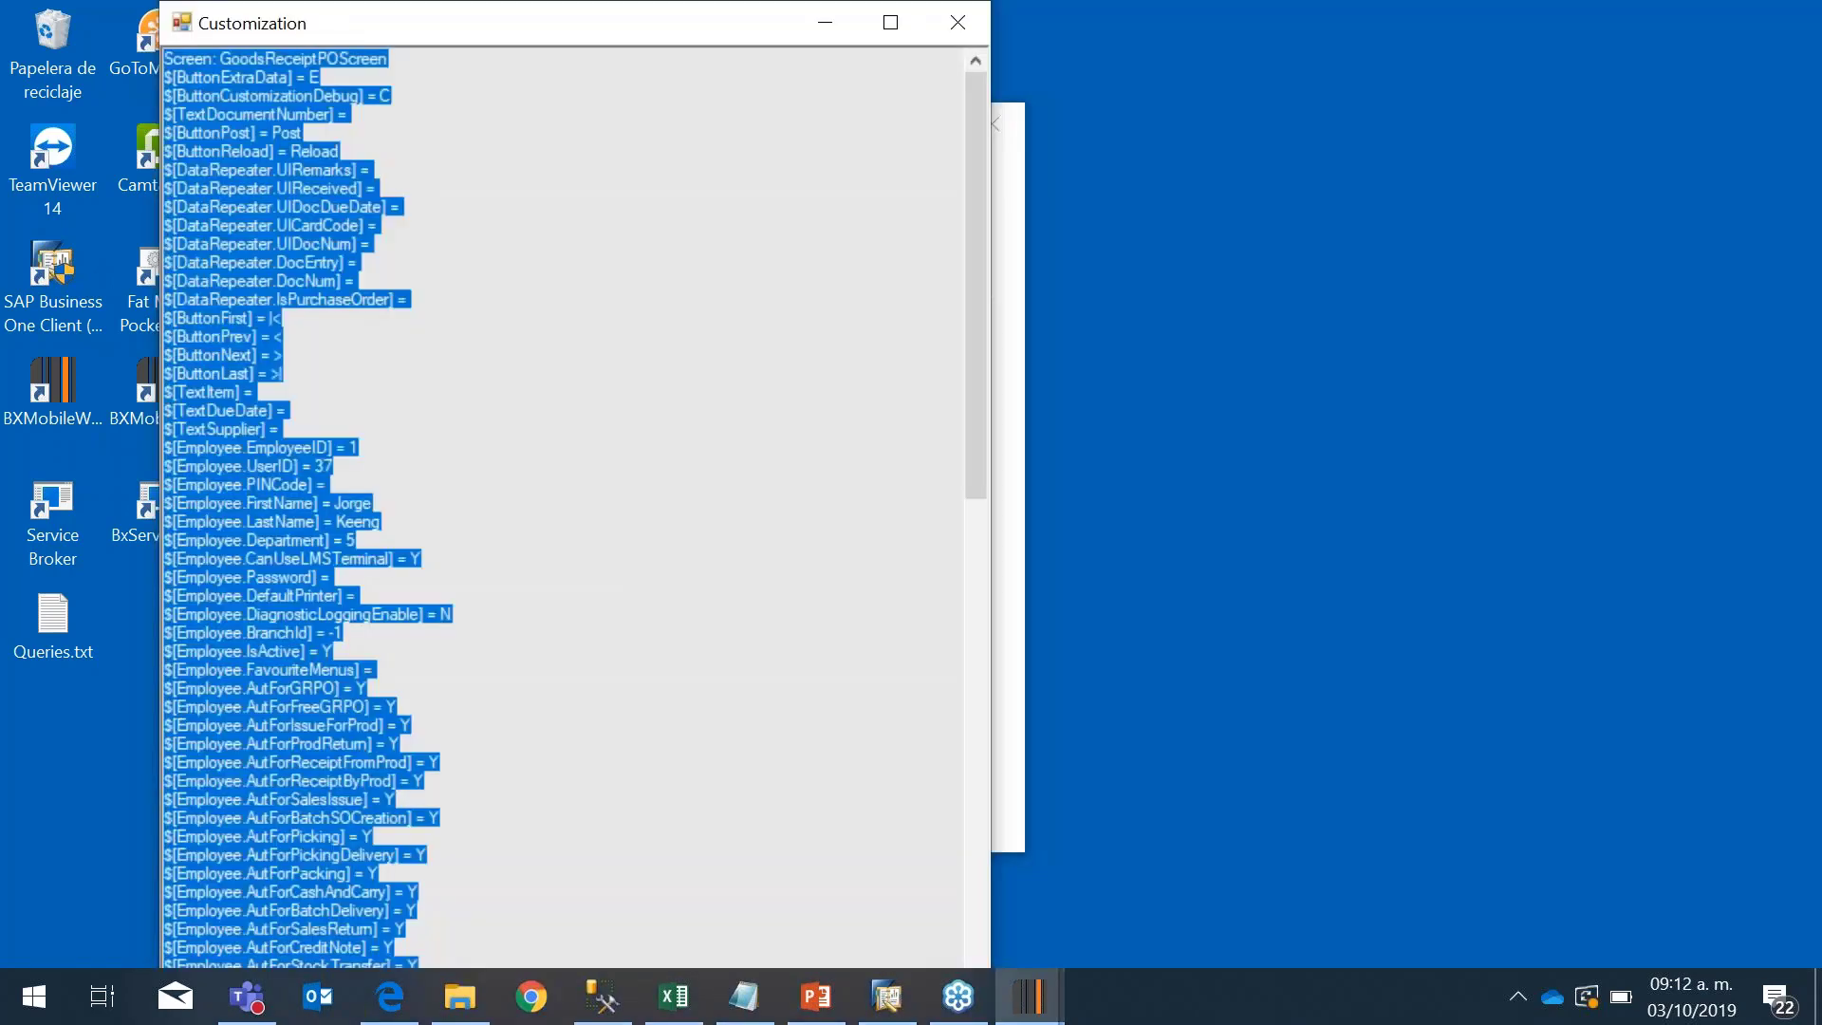
click(477, 118)
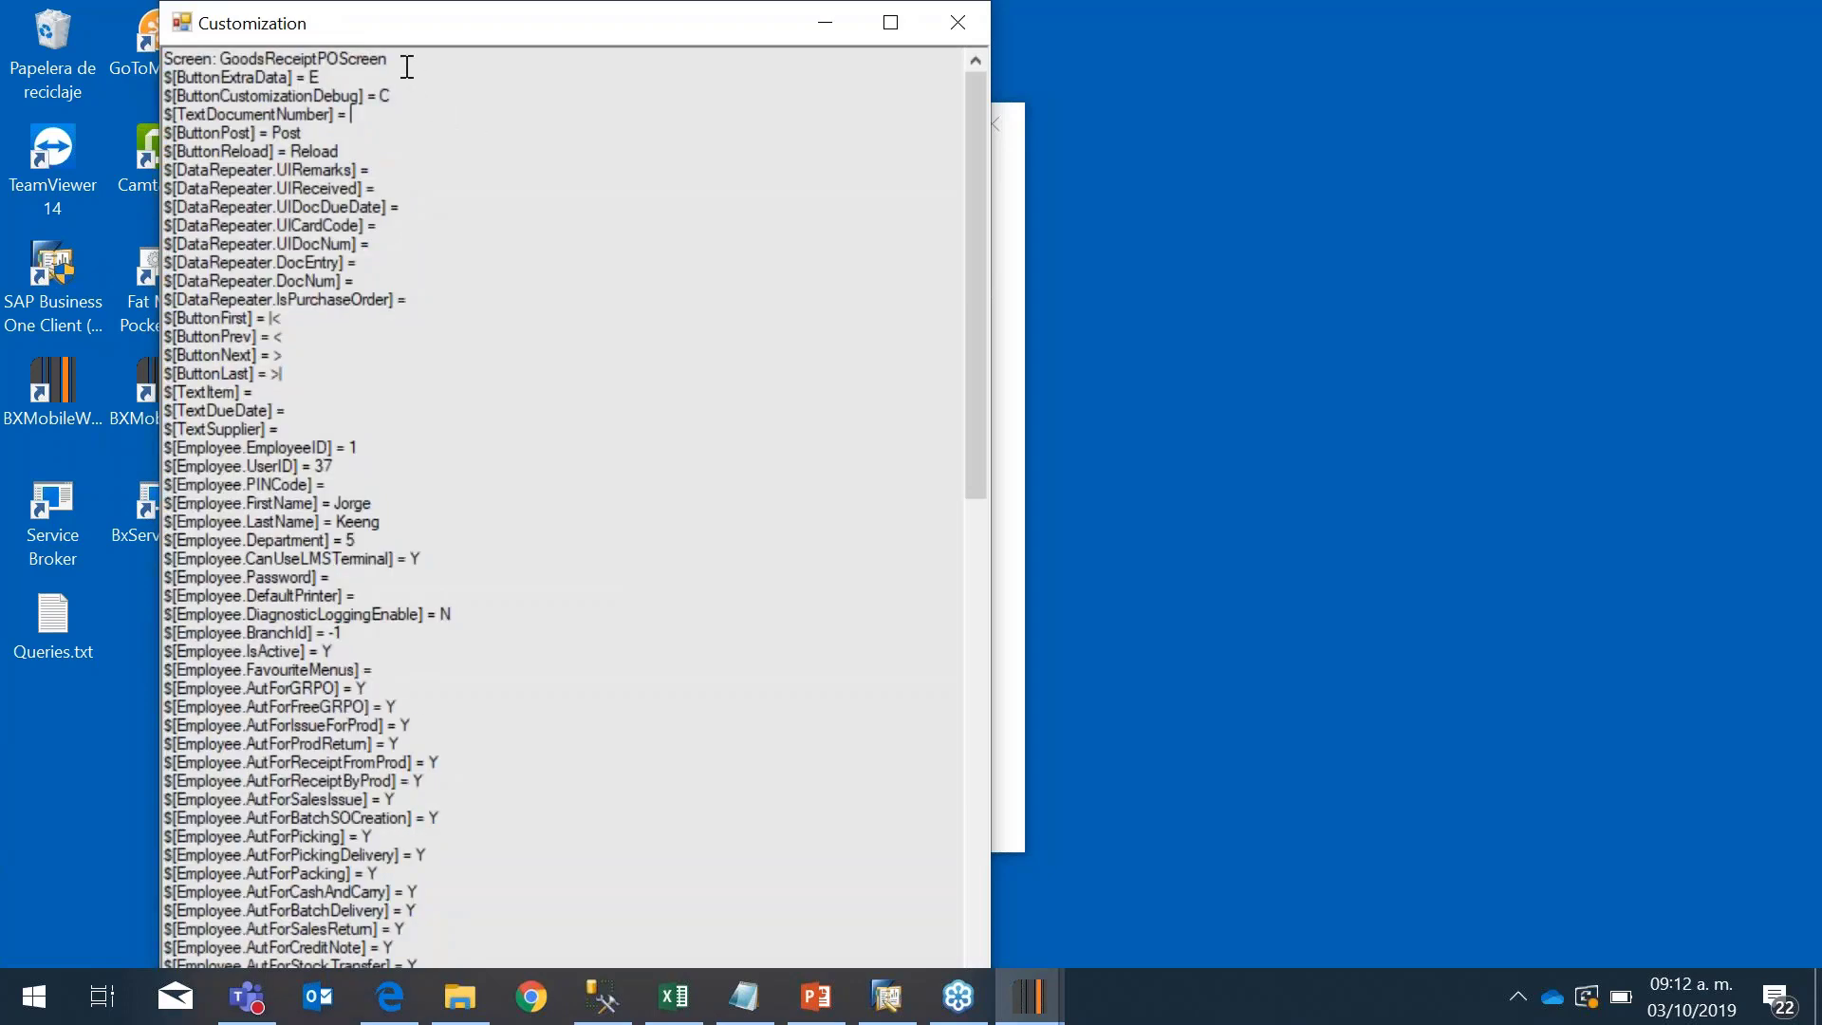
drag(403, 60, 211, 63)
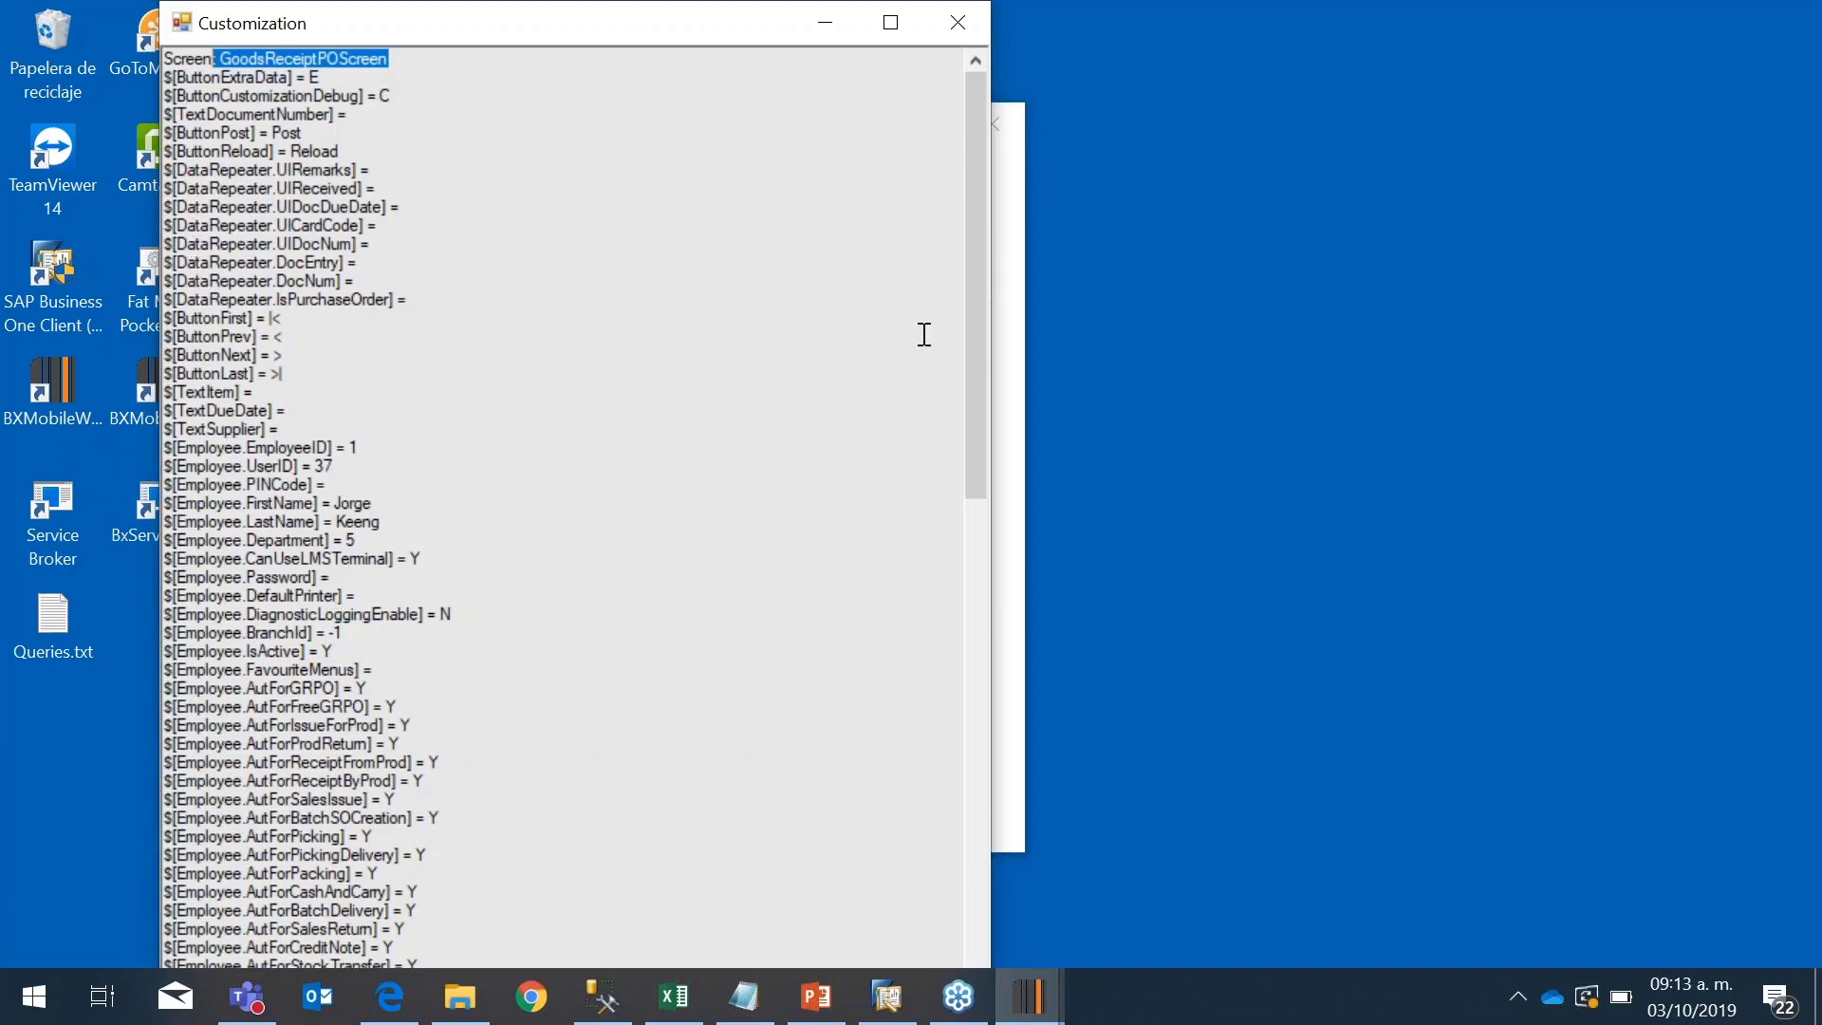
drag(981, 206, 960, 708)
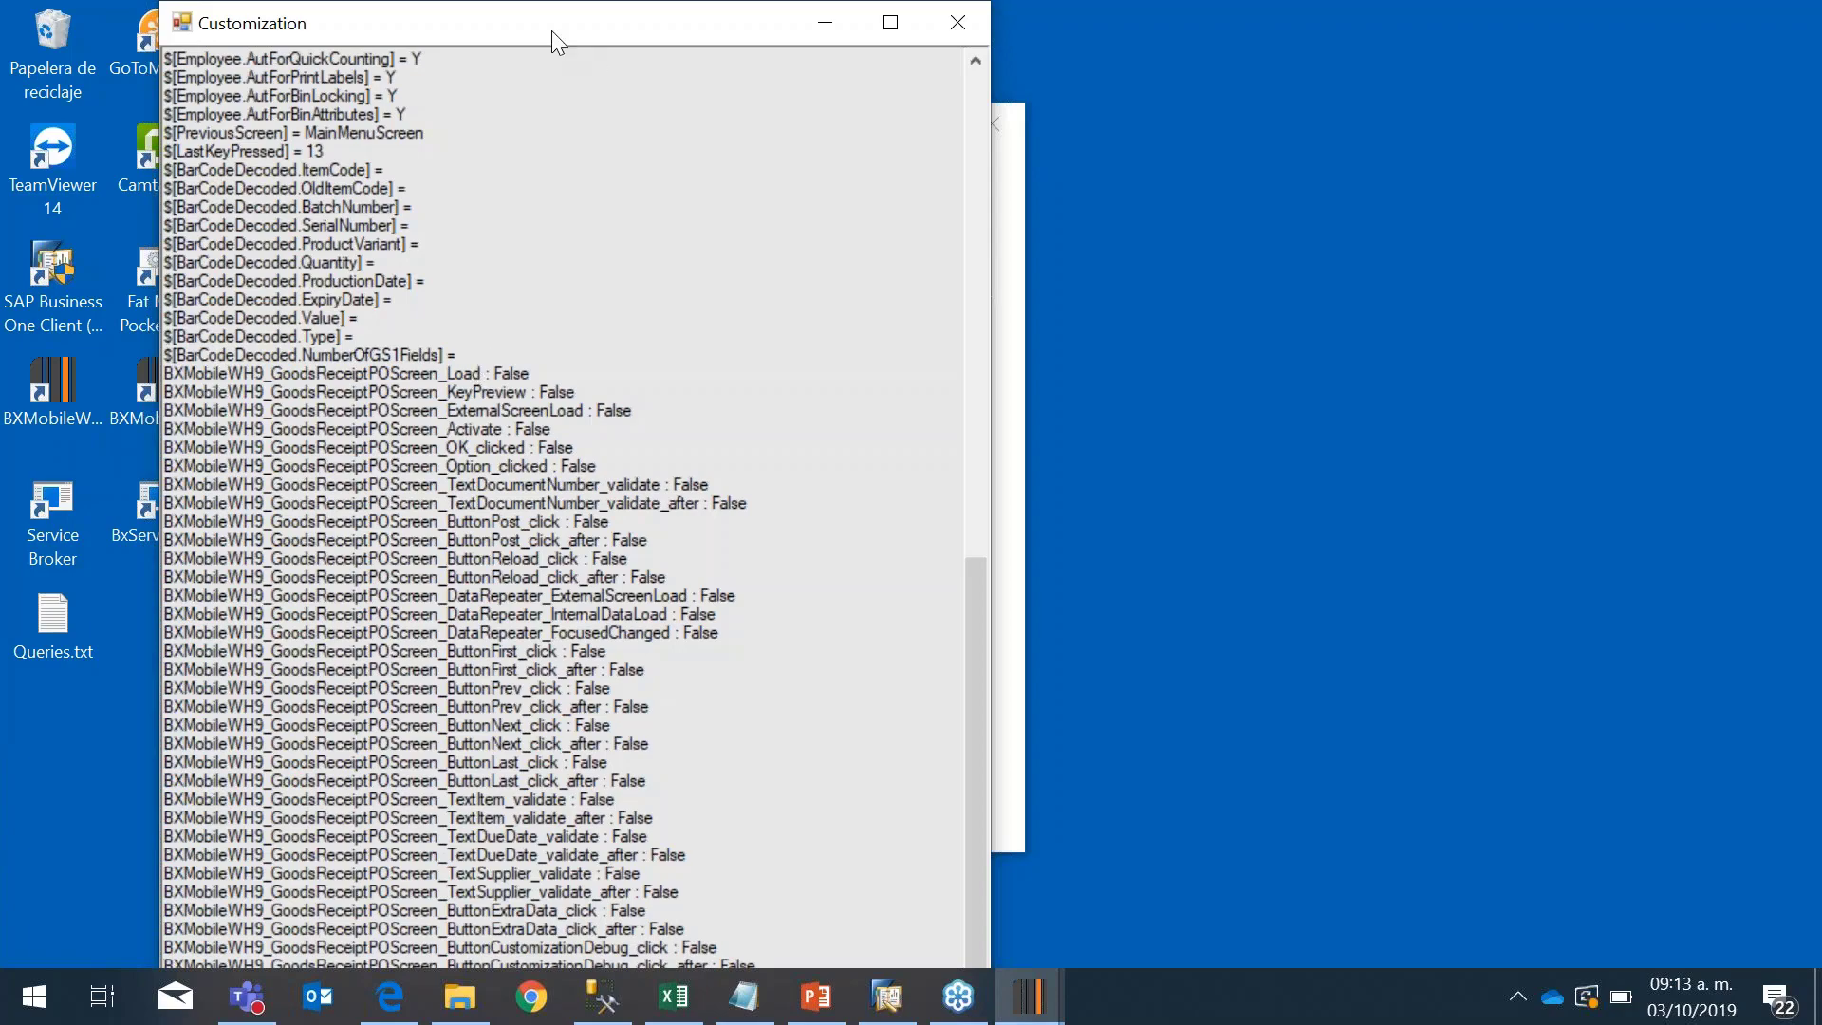
click(968, 14)
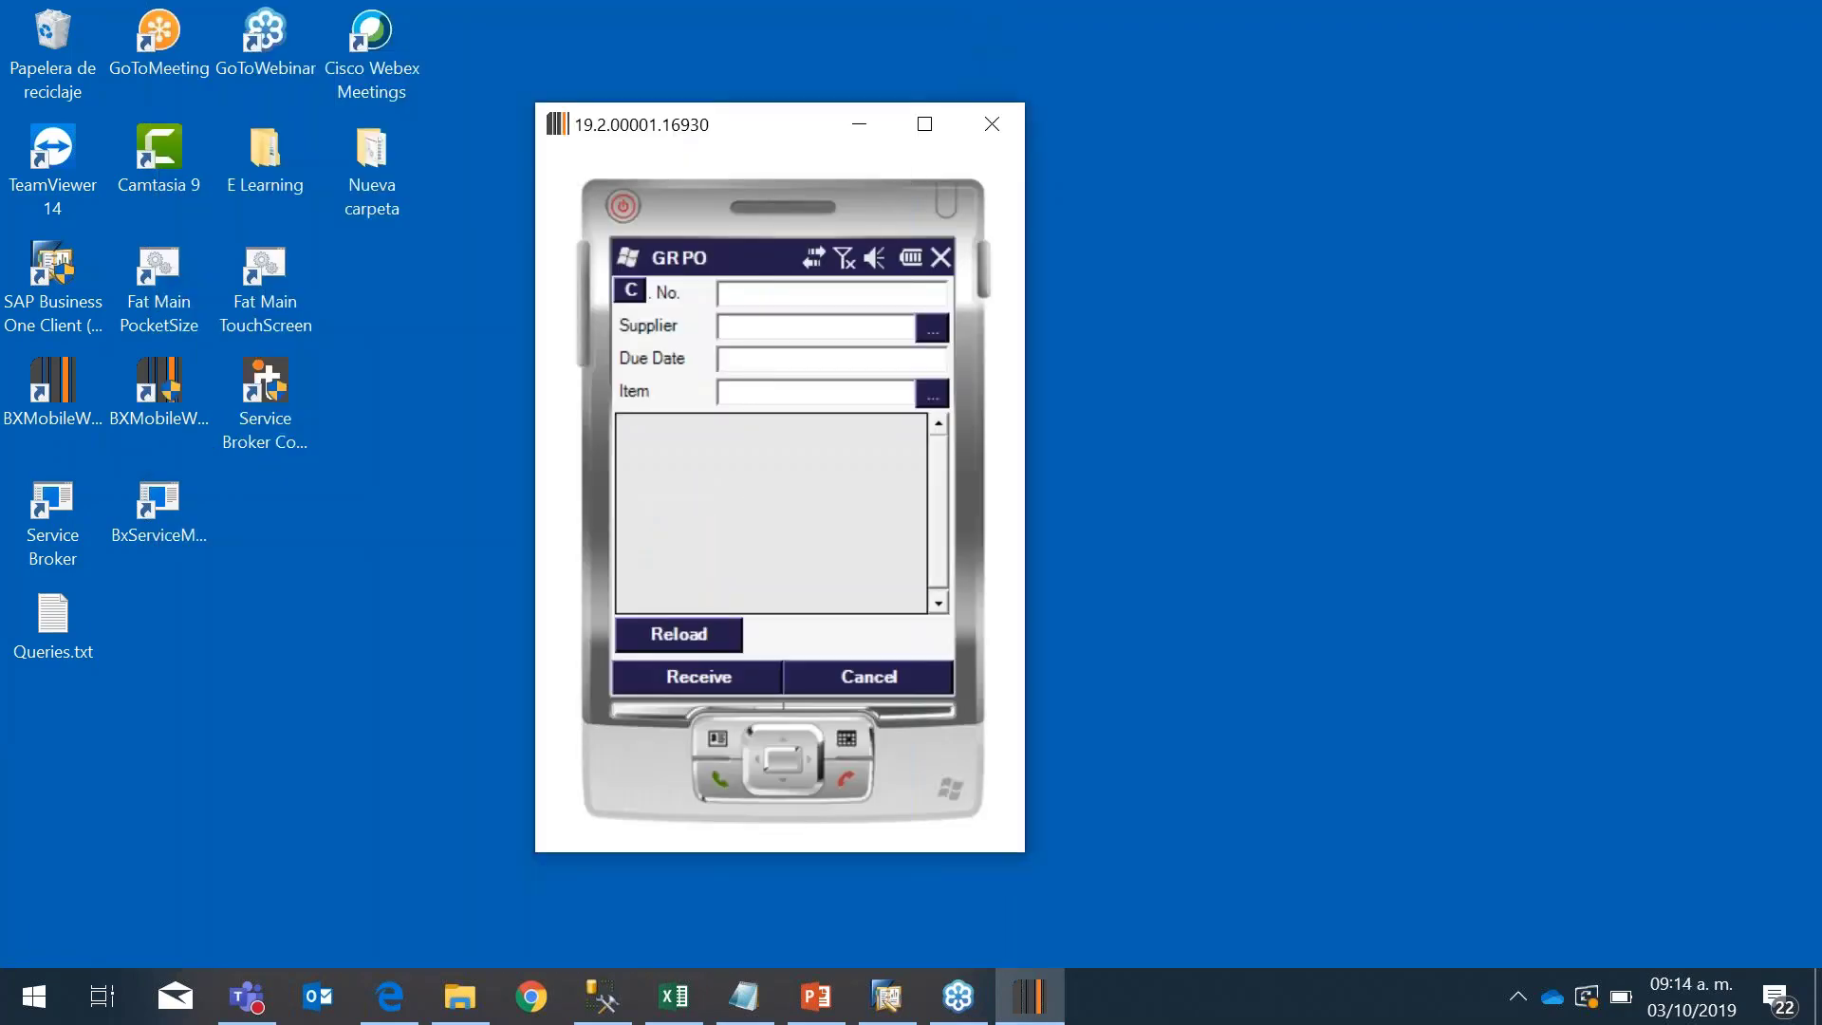
Step: Reload the GR PO list, open the first Acme Associates purchase order for receiving, and move the client window aside
drag(673, 126, 773, 110)
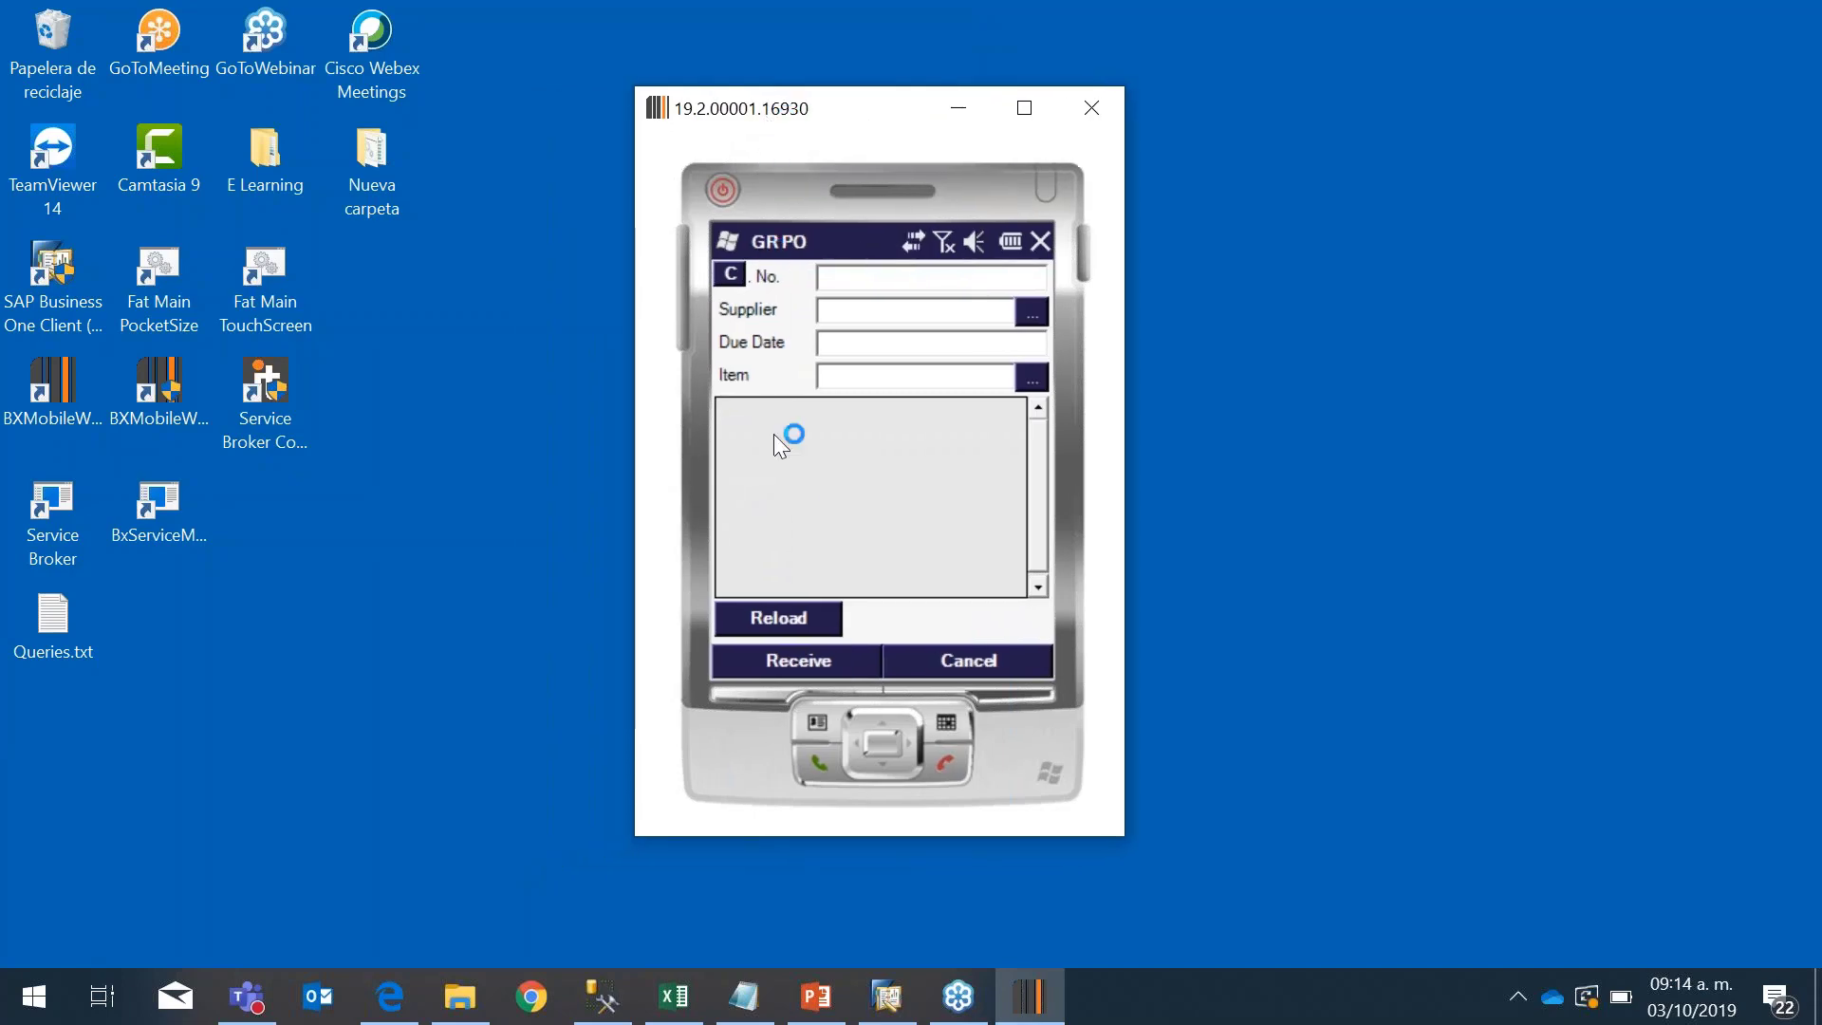
click(765, 618)
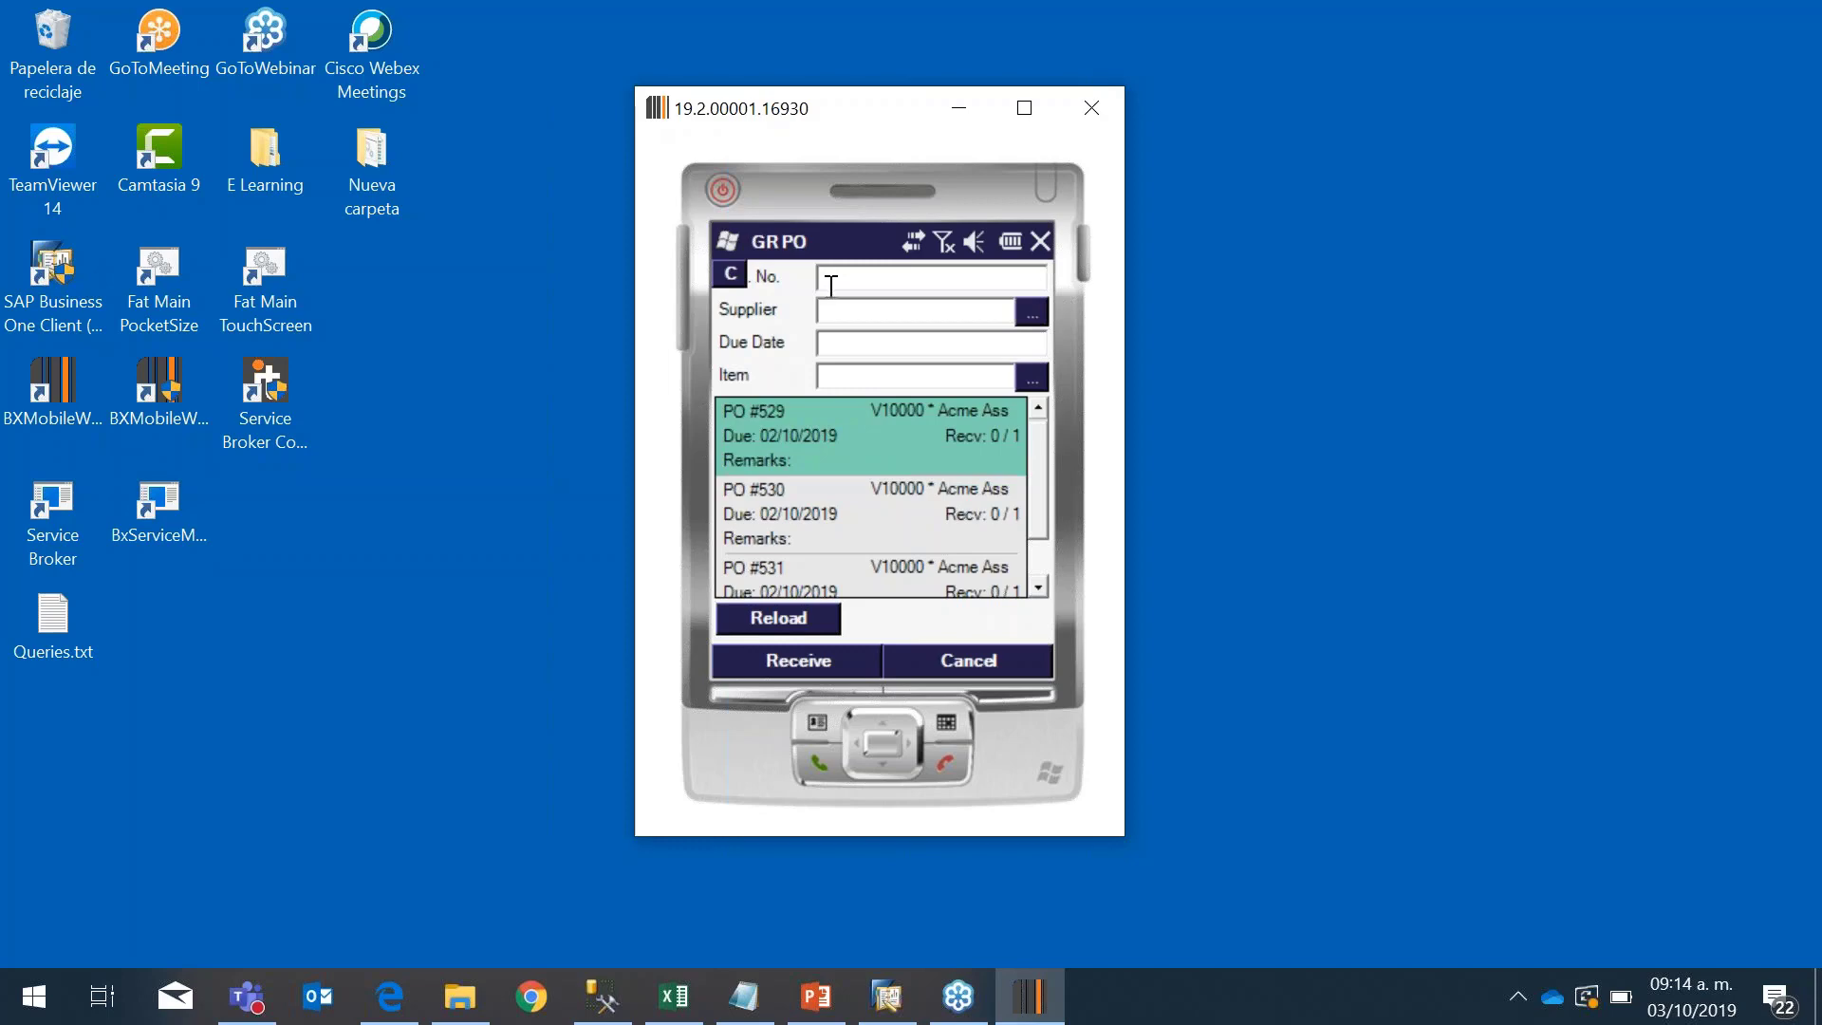
click(807, 661)
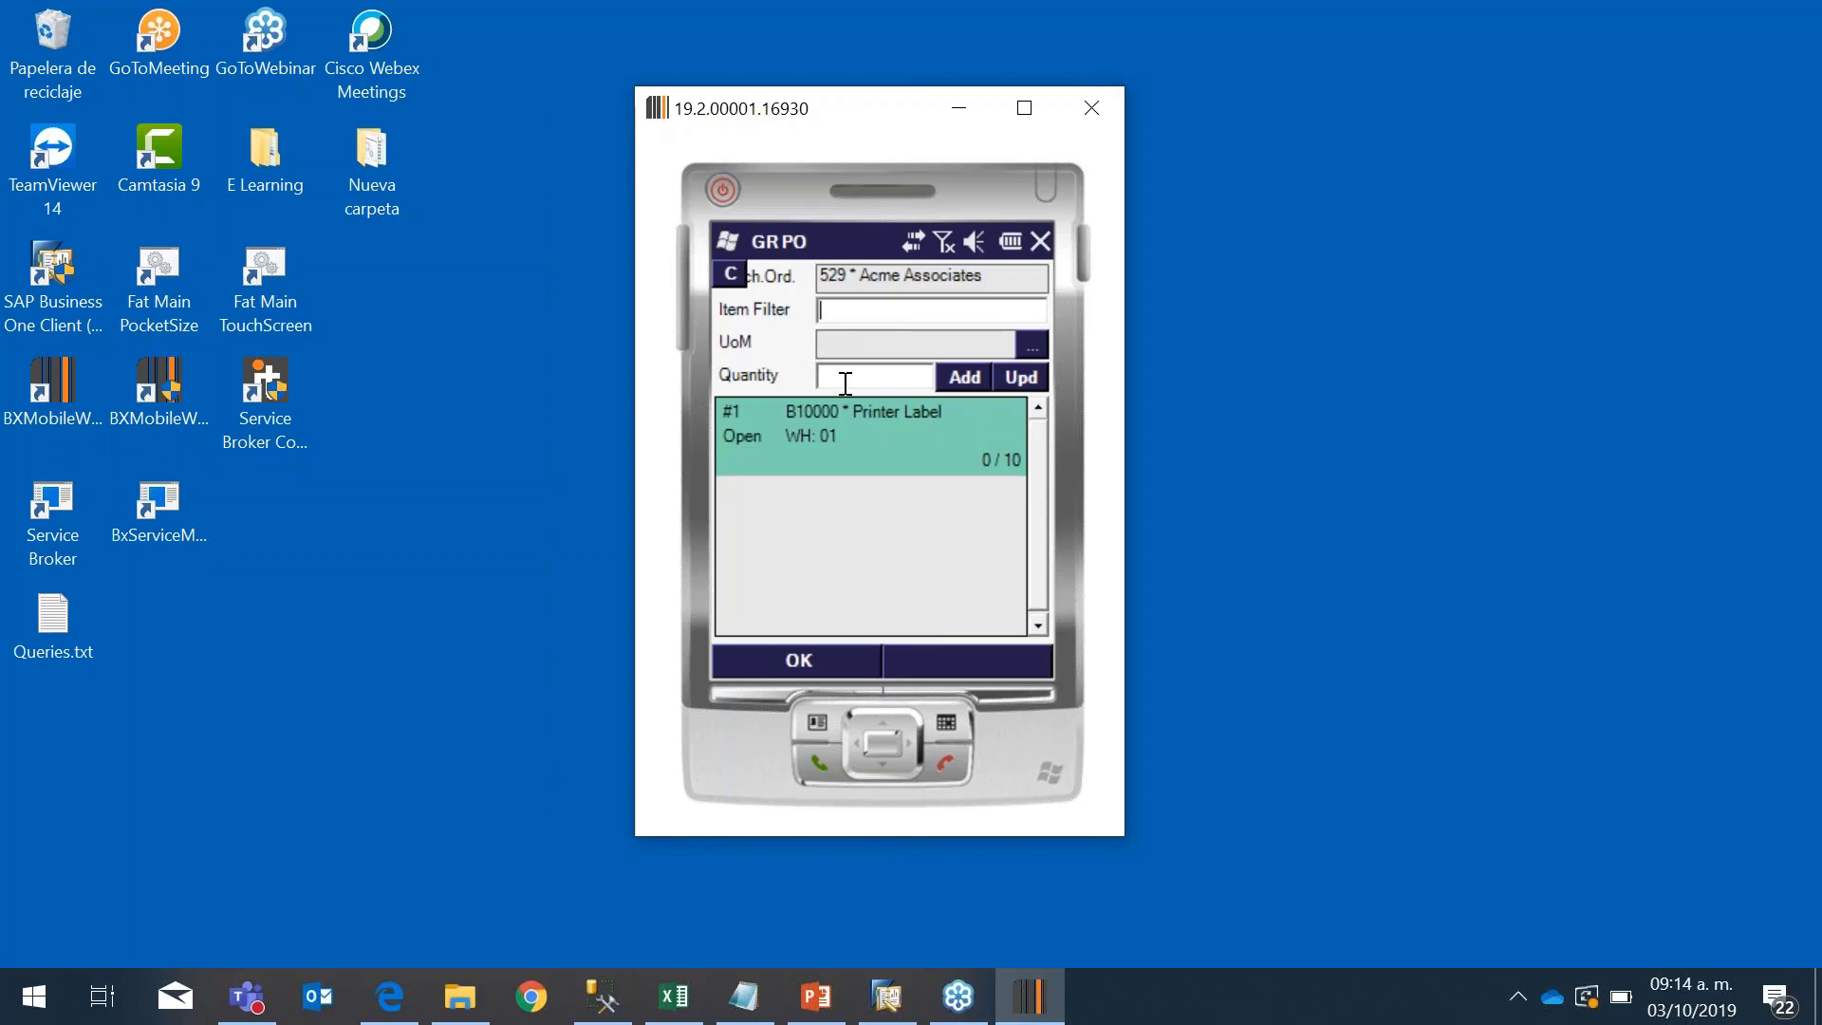
drag(902, 118, 1335, 121)
Step: Switch to SAP Business One and display the Acme Associates purchase order for 10 Printer Label in a maximized Purchase Order window
click(891, 992)
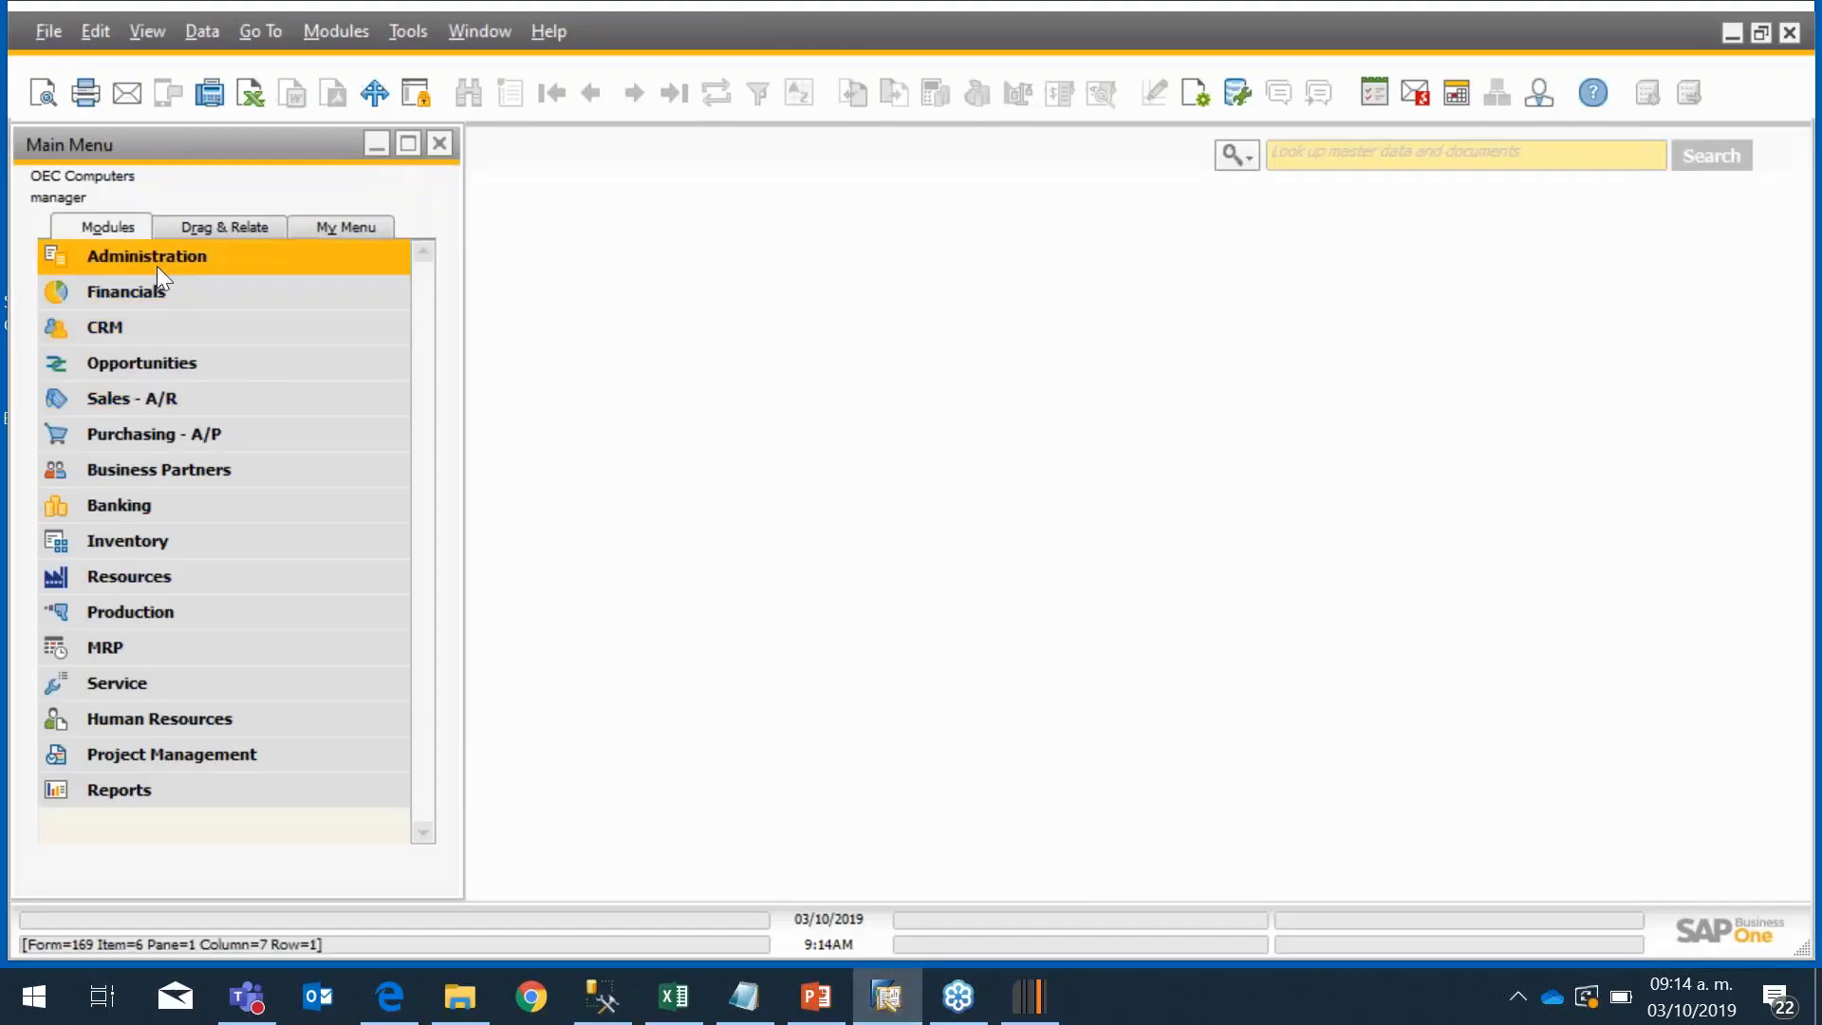
click(152, 437)
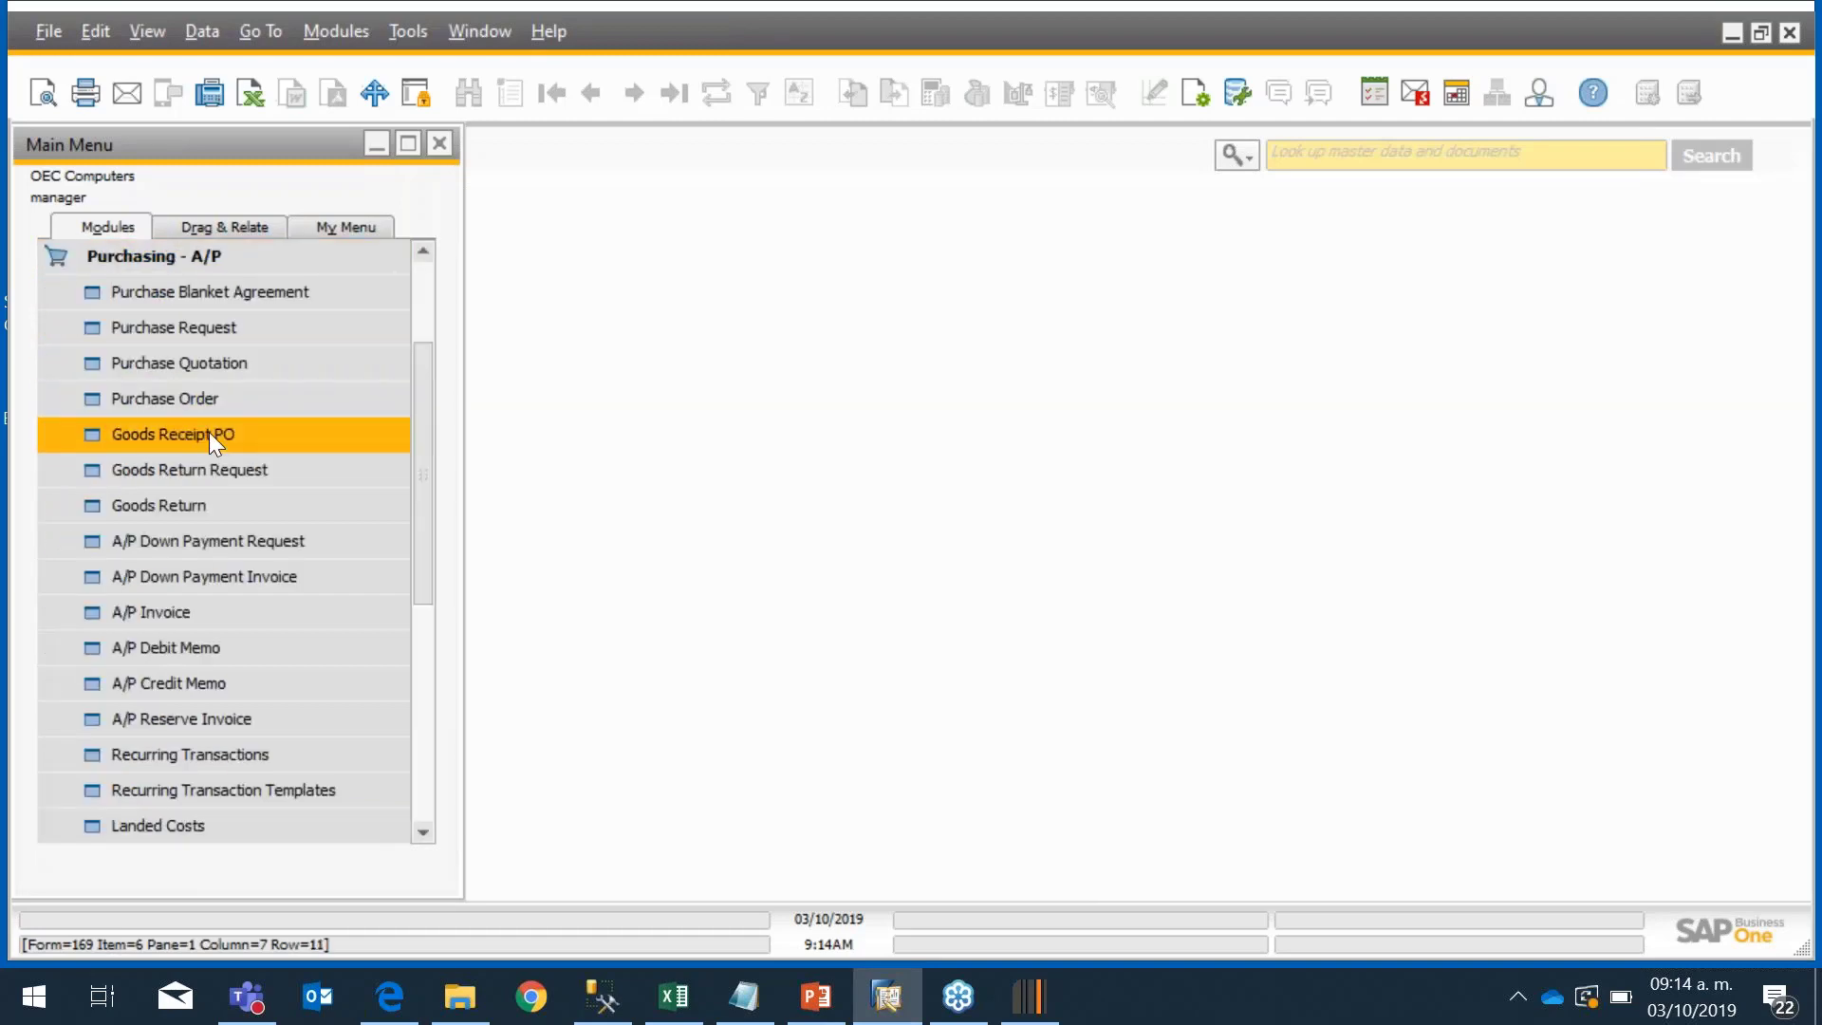
click(185, 398)
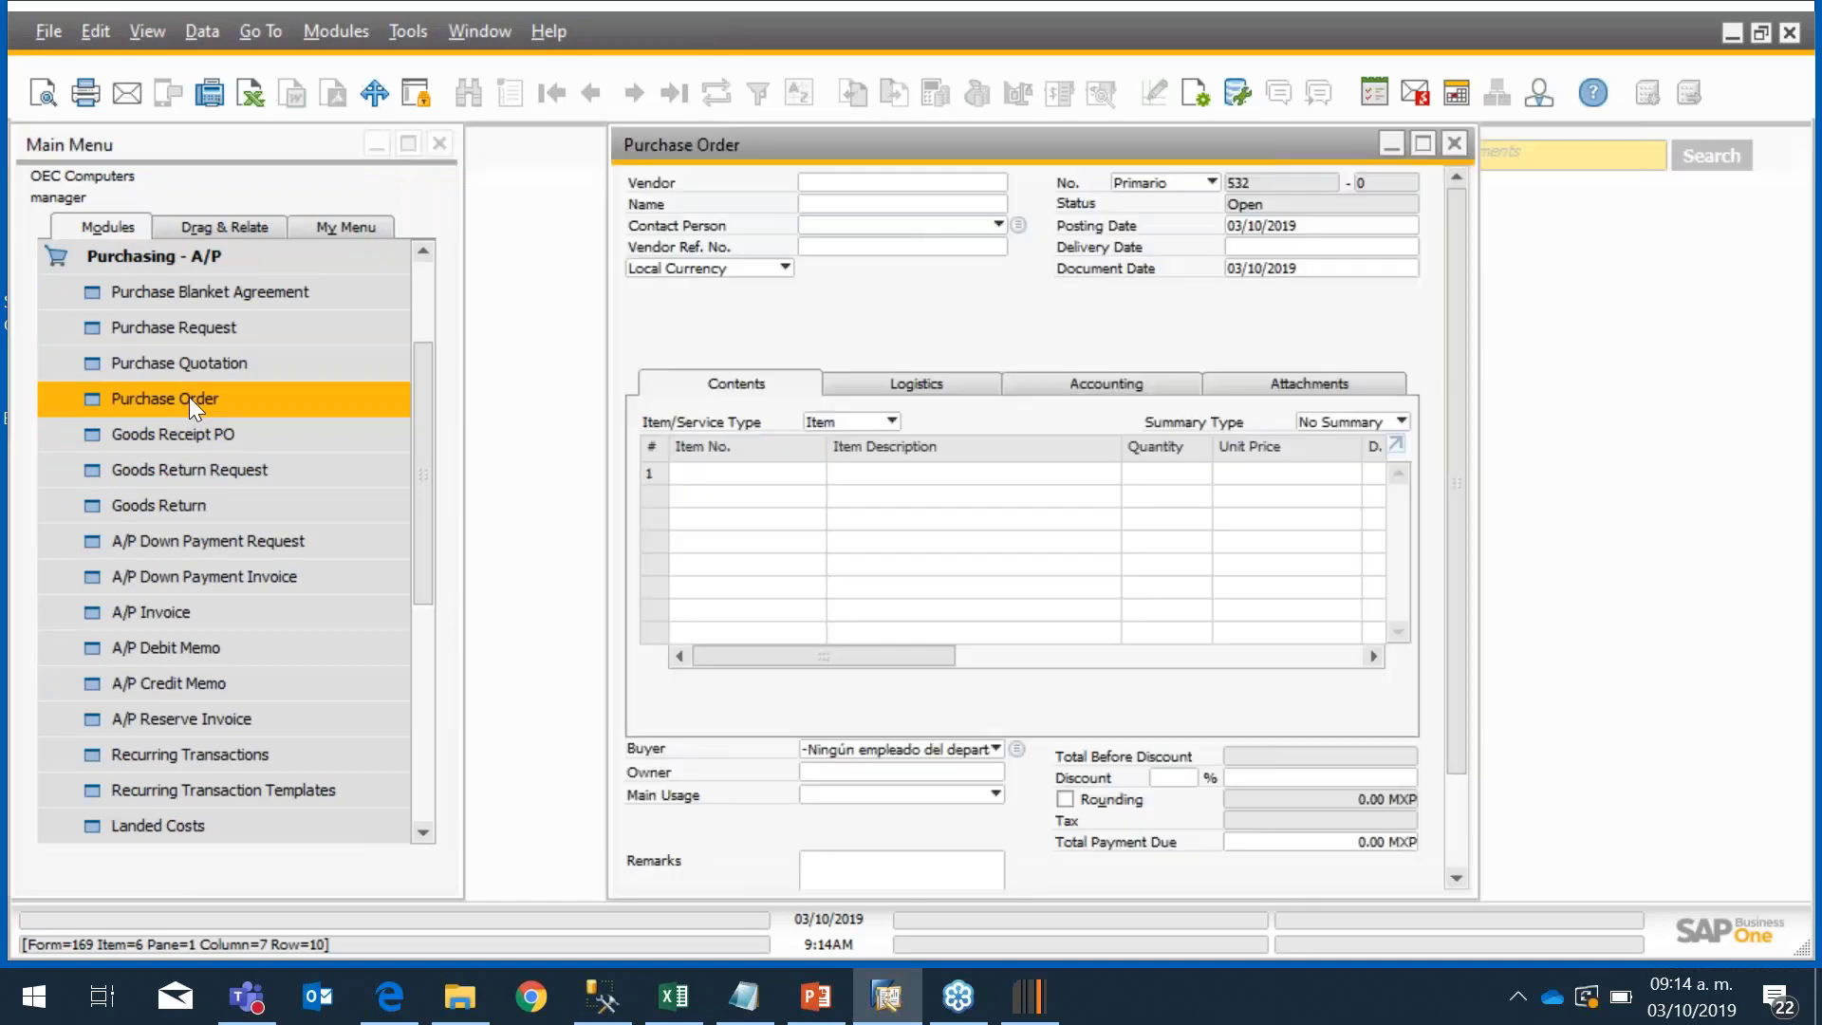
click(672, 94)
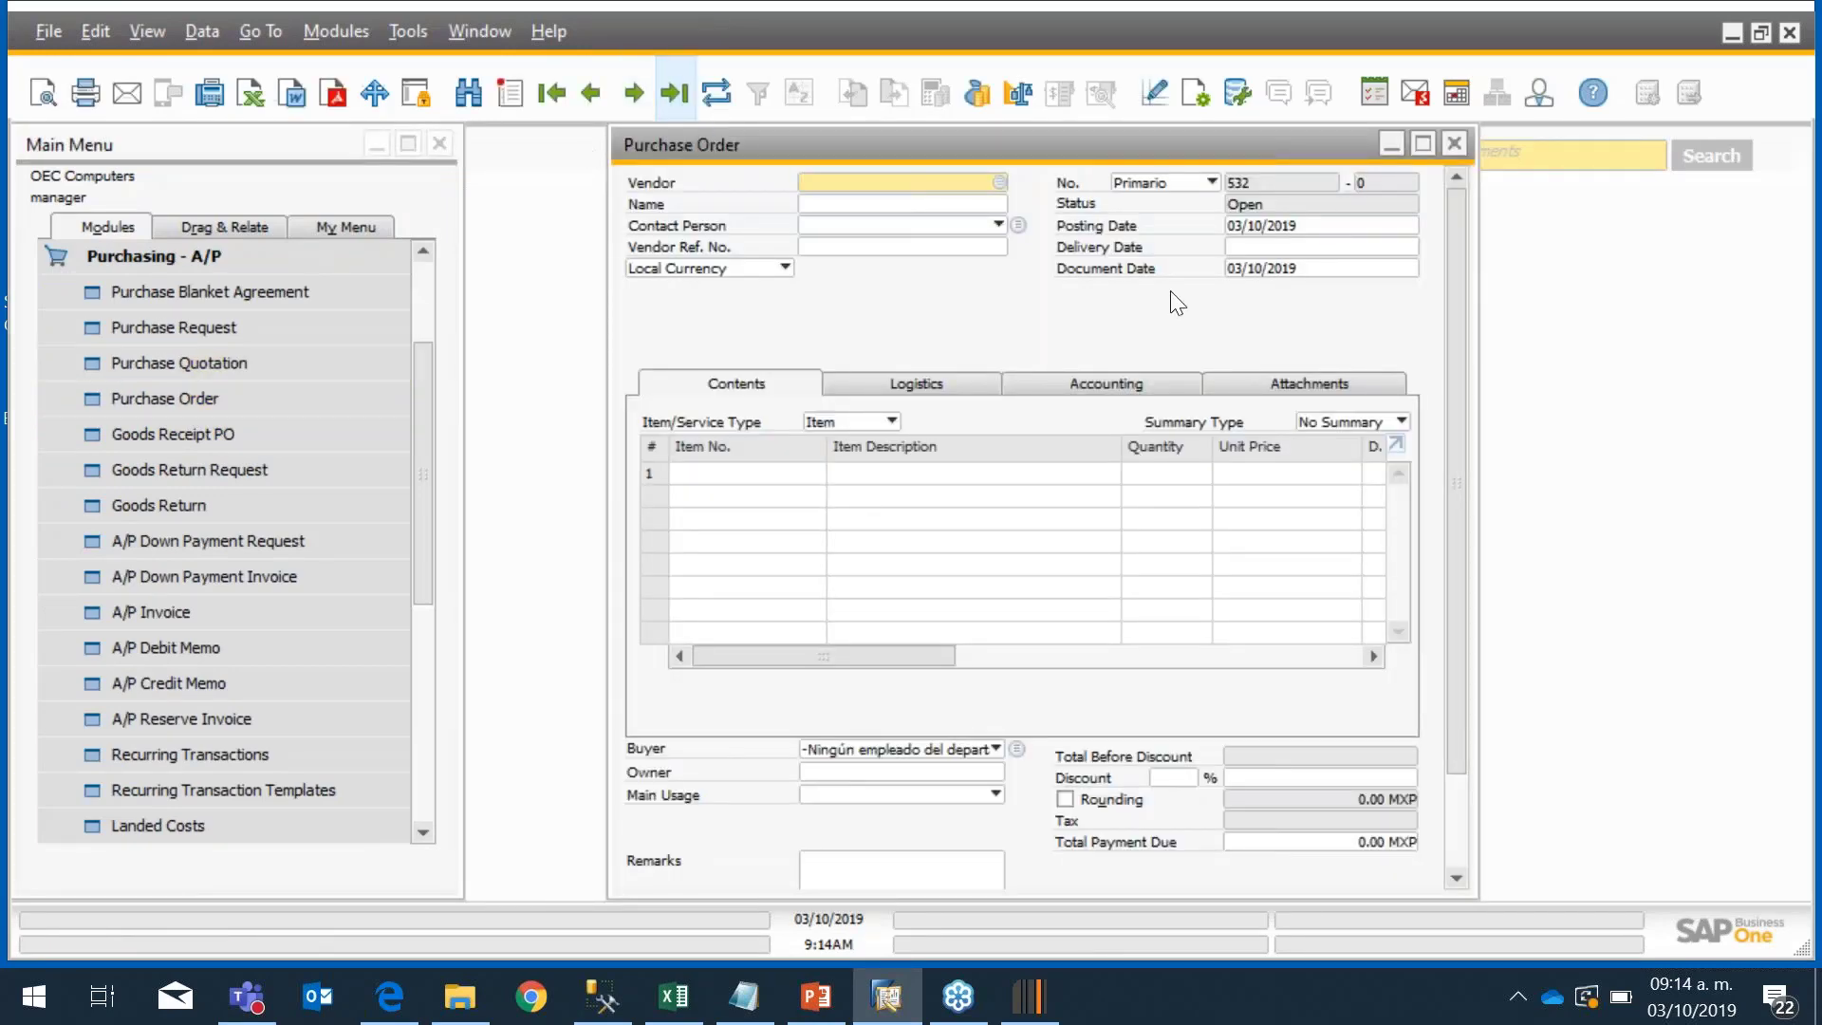
double_click(1378, 144)
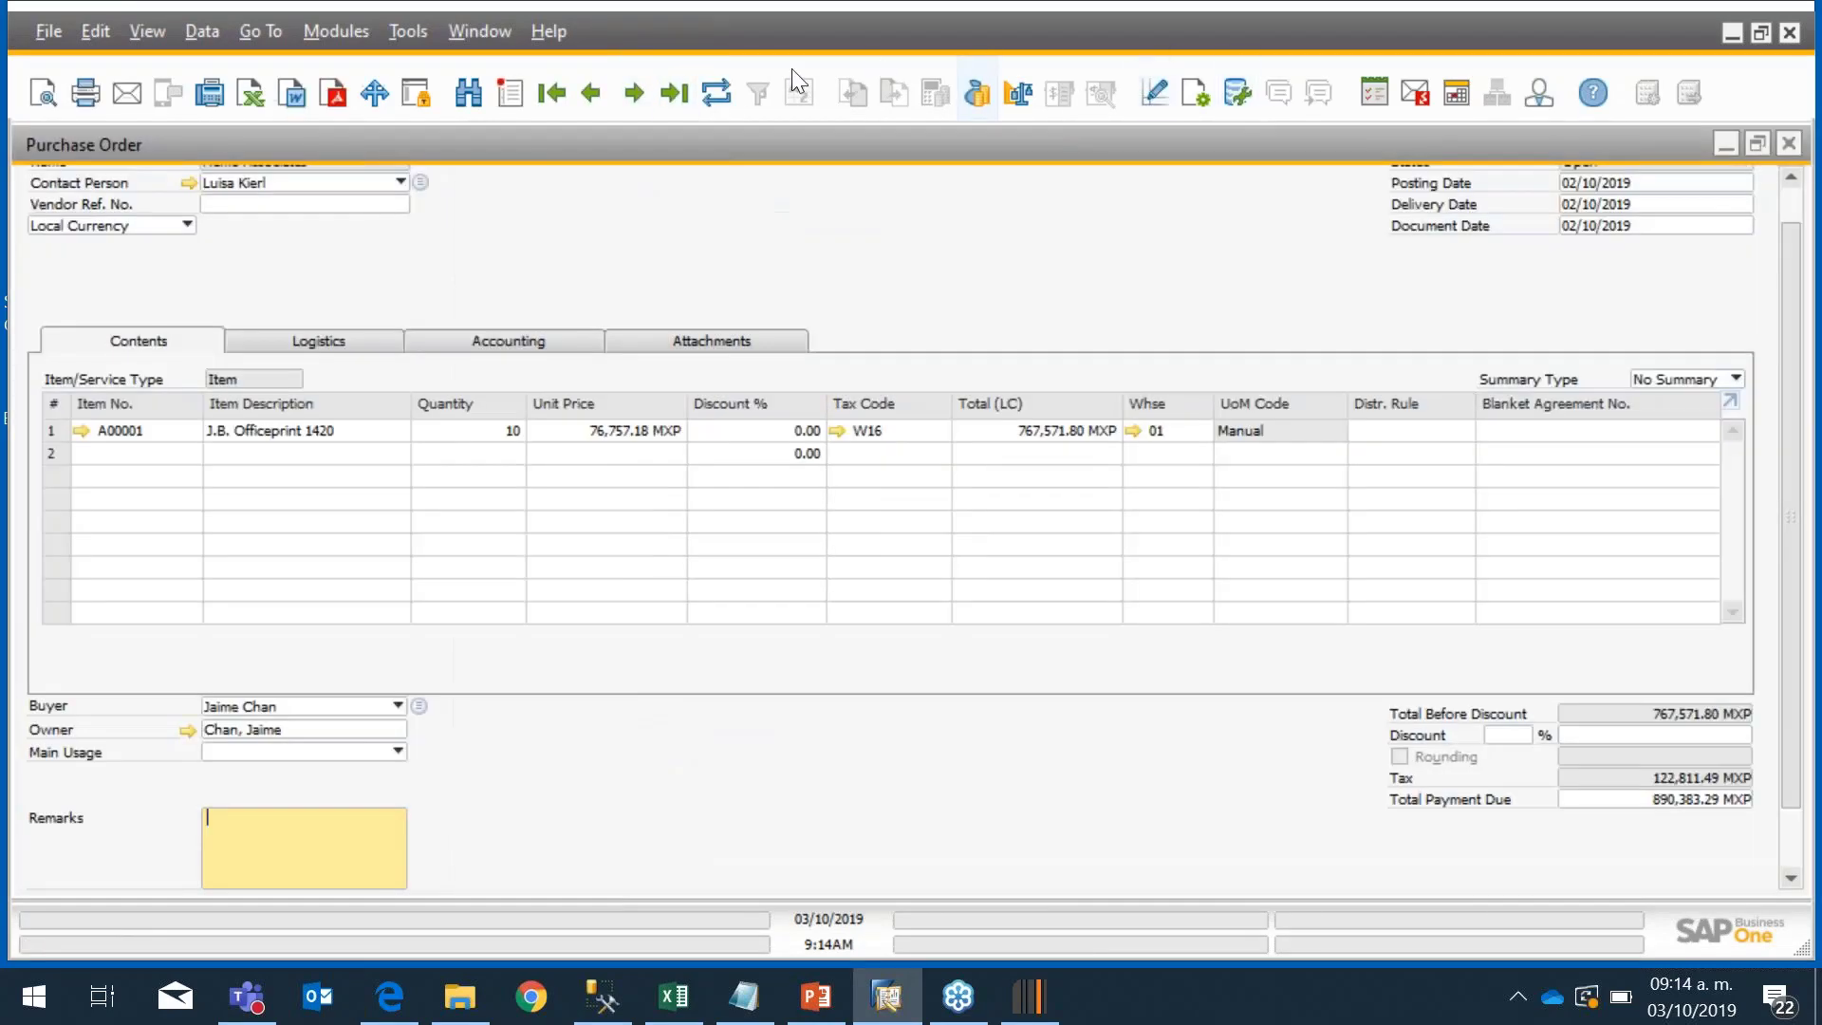
click(587, 87)
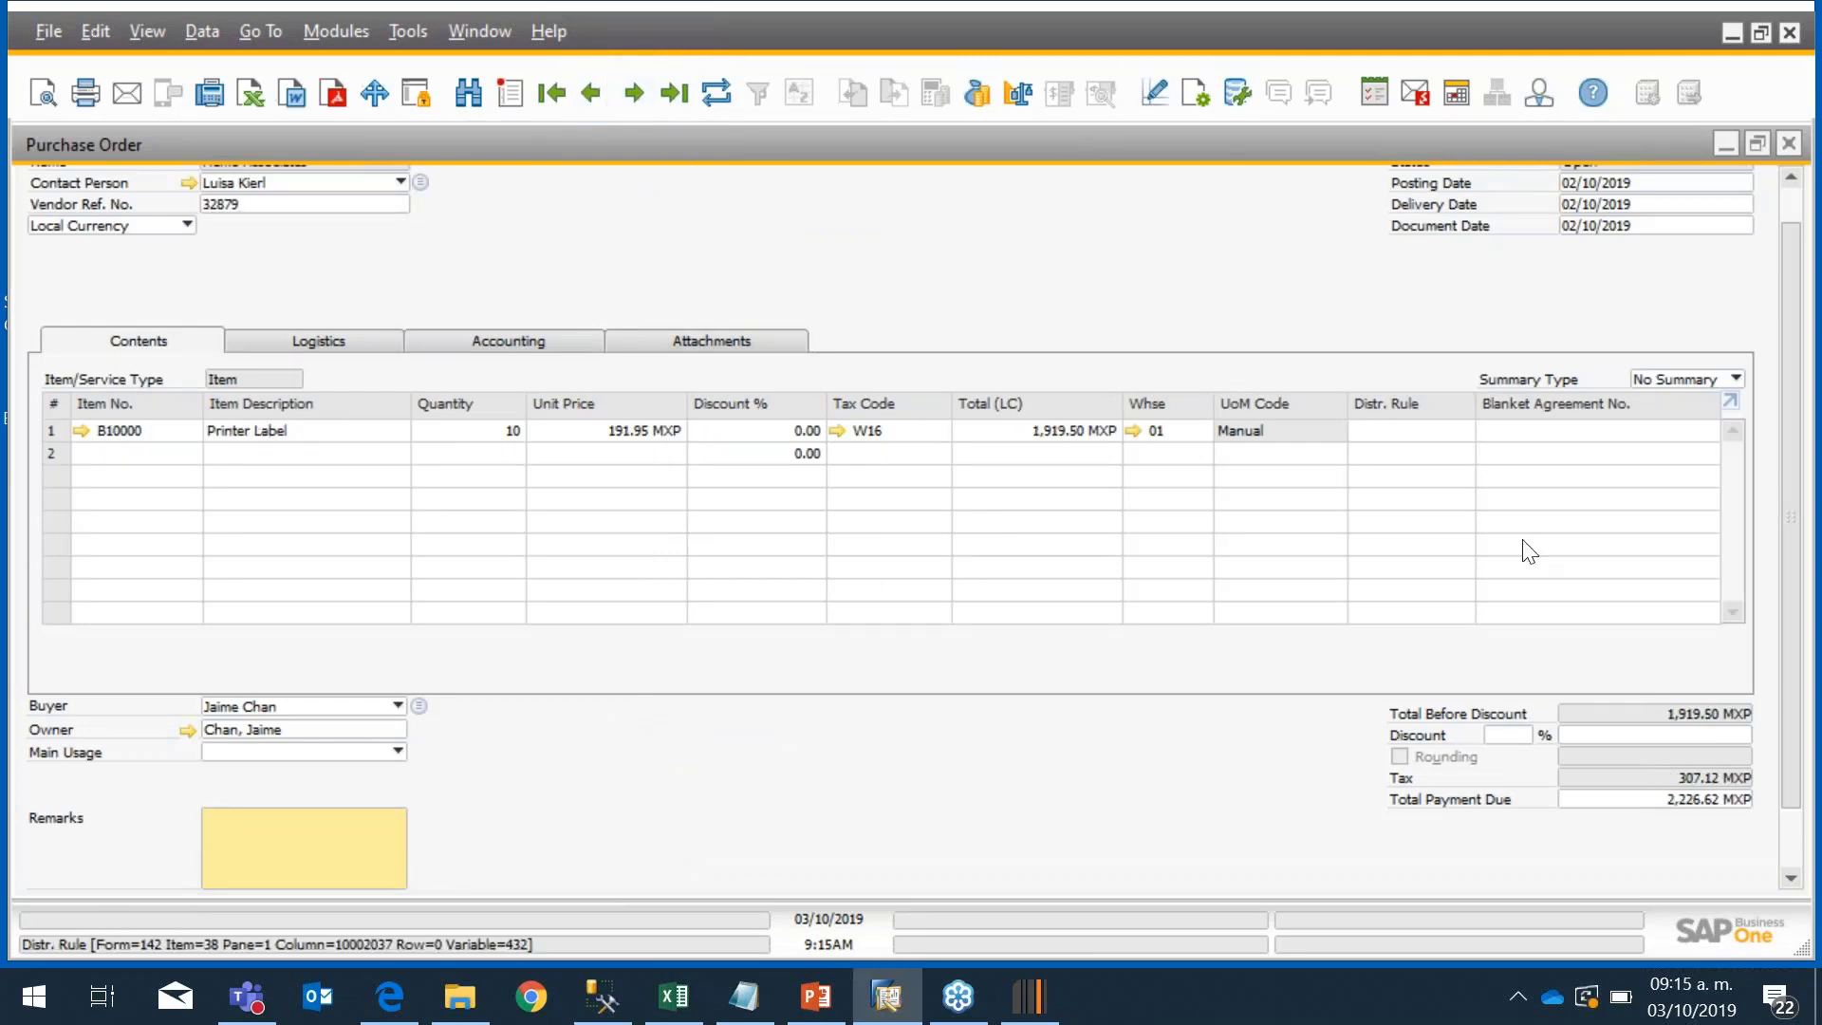
Step: Check the Vendor Ref. No. field's system information in the purchase order header and display the order's user-defined fields
drag(1784, 575, 1777, 508)
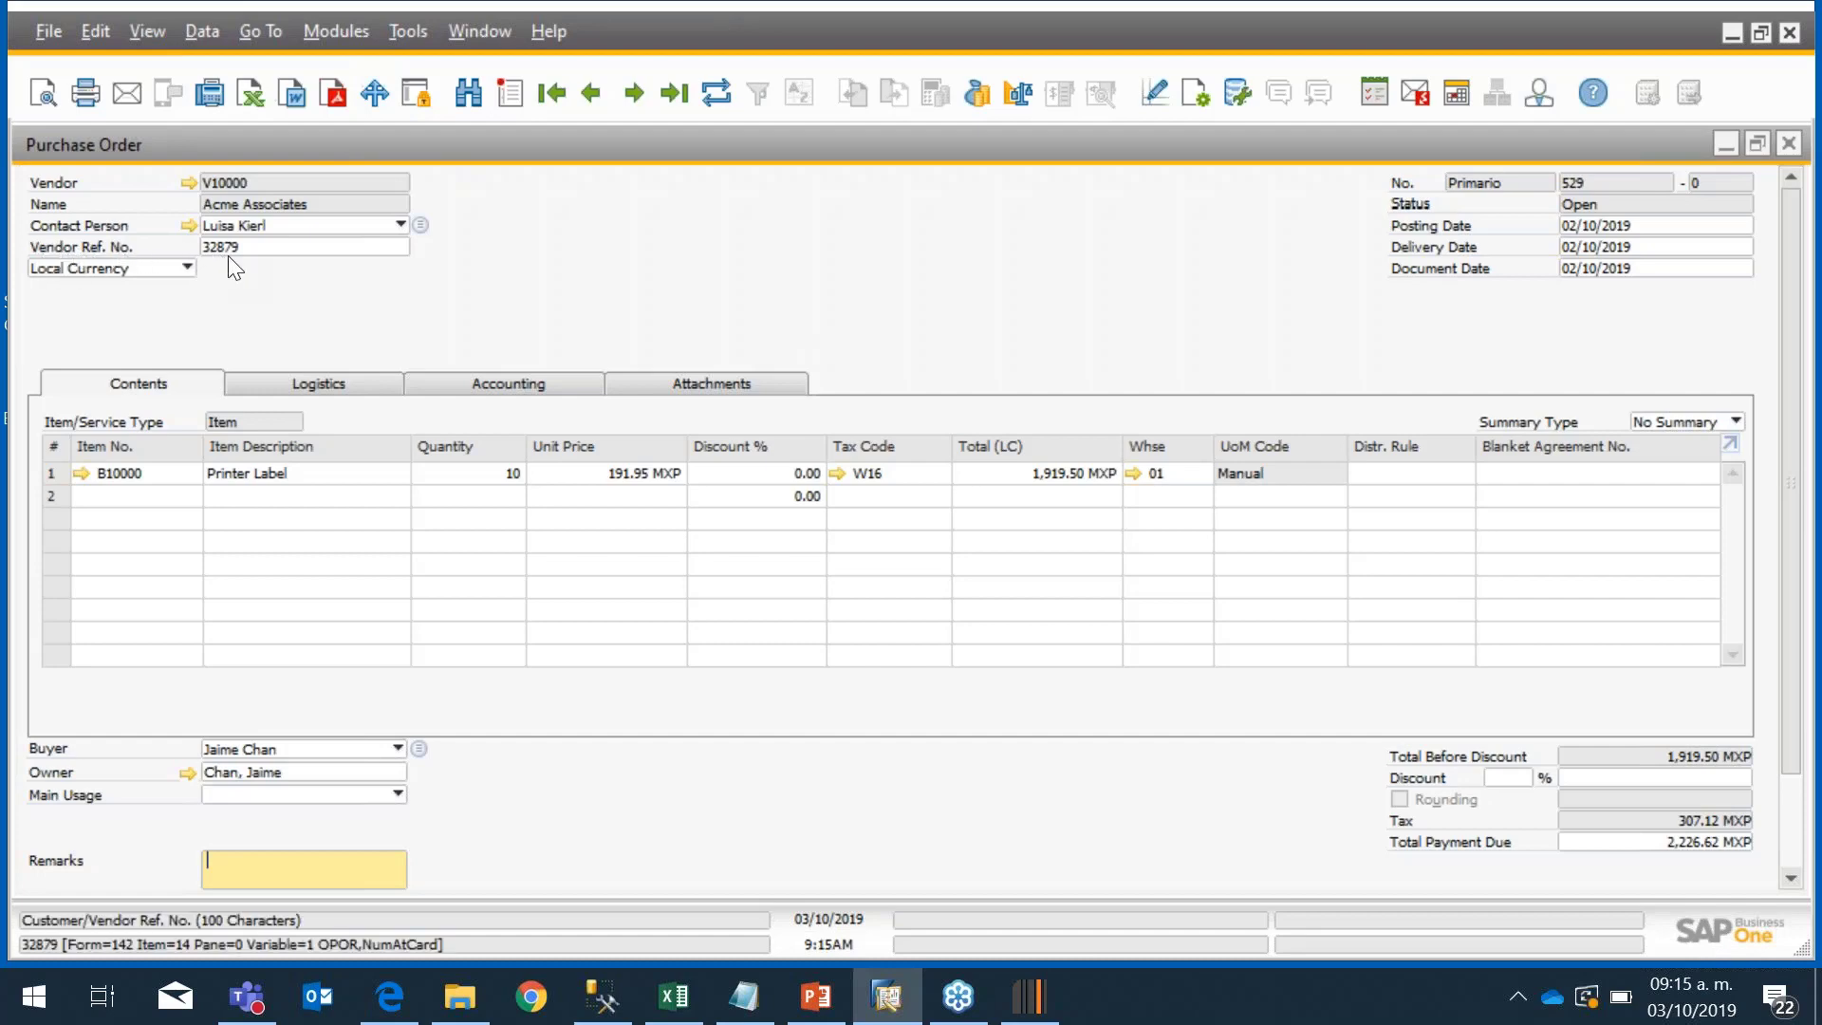
click(148, 35)
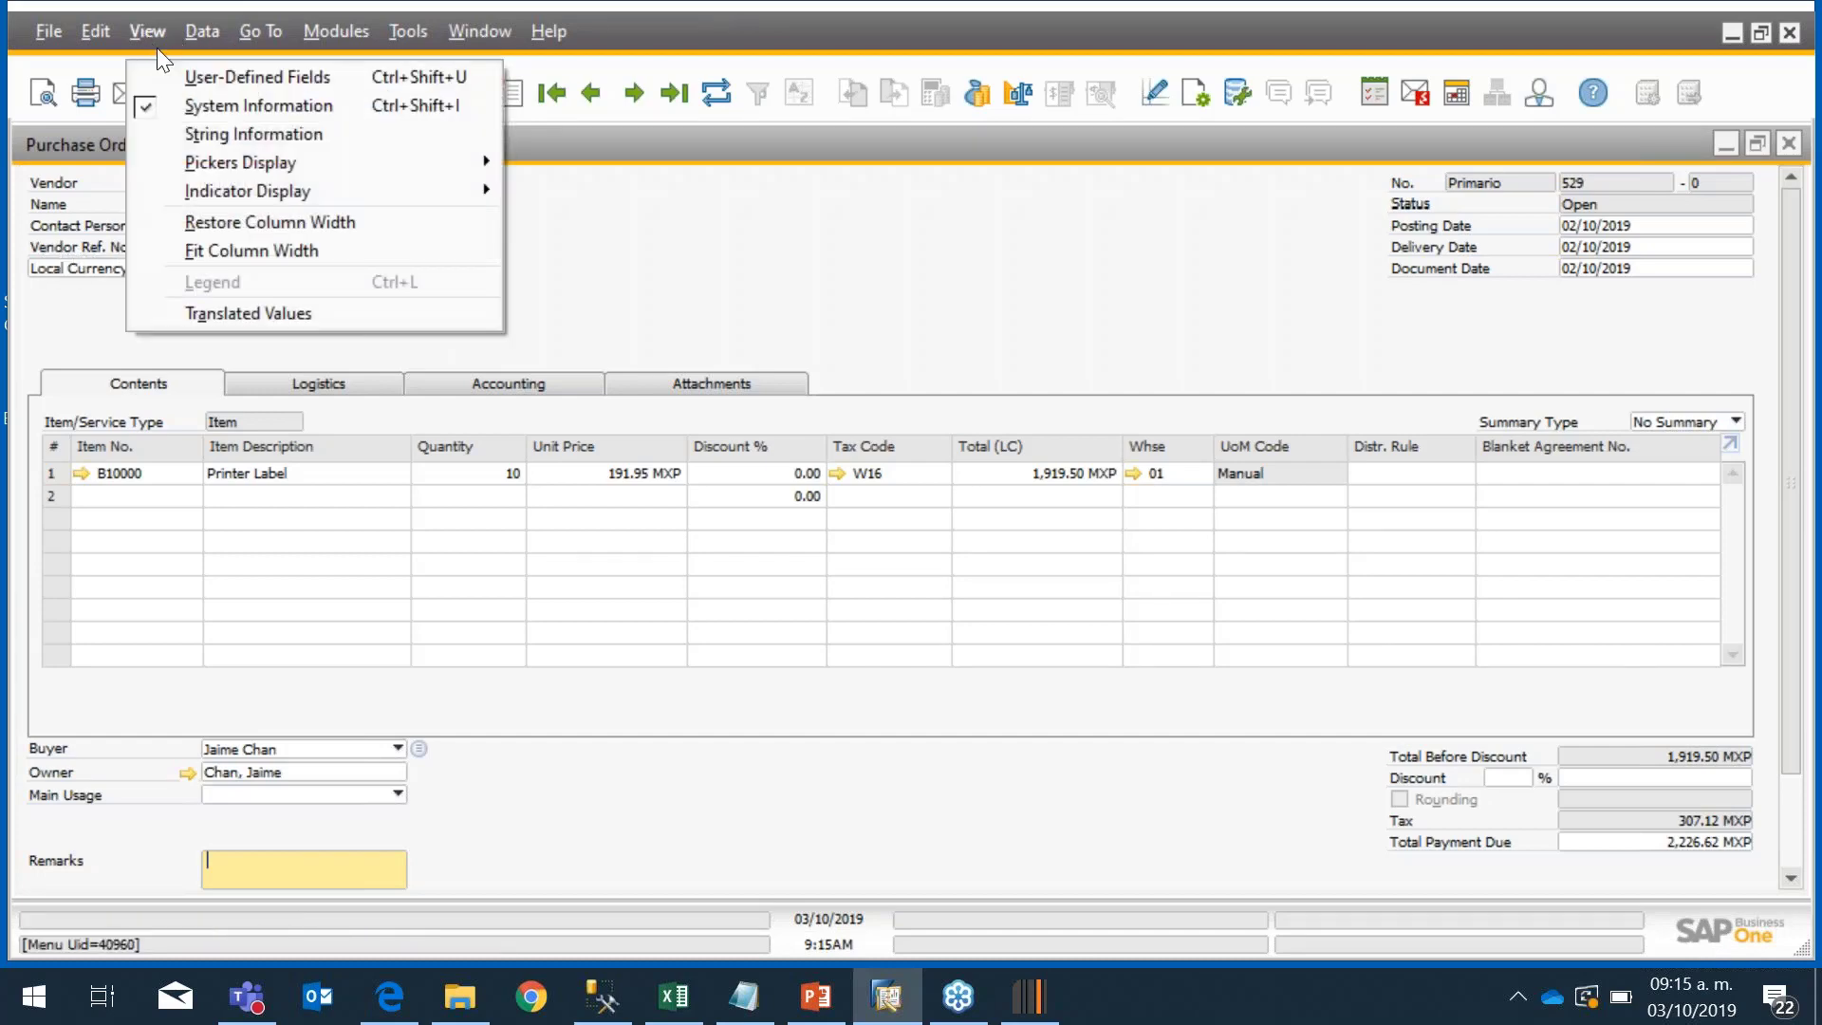
click(195, 75)
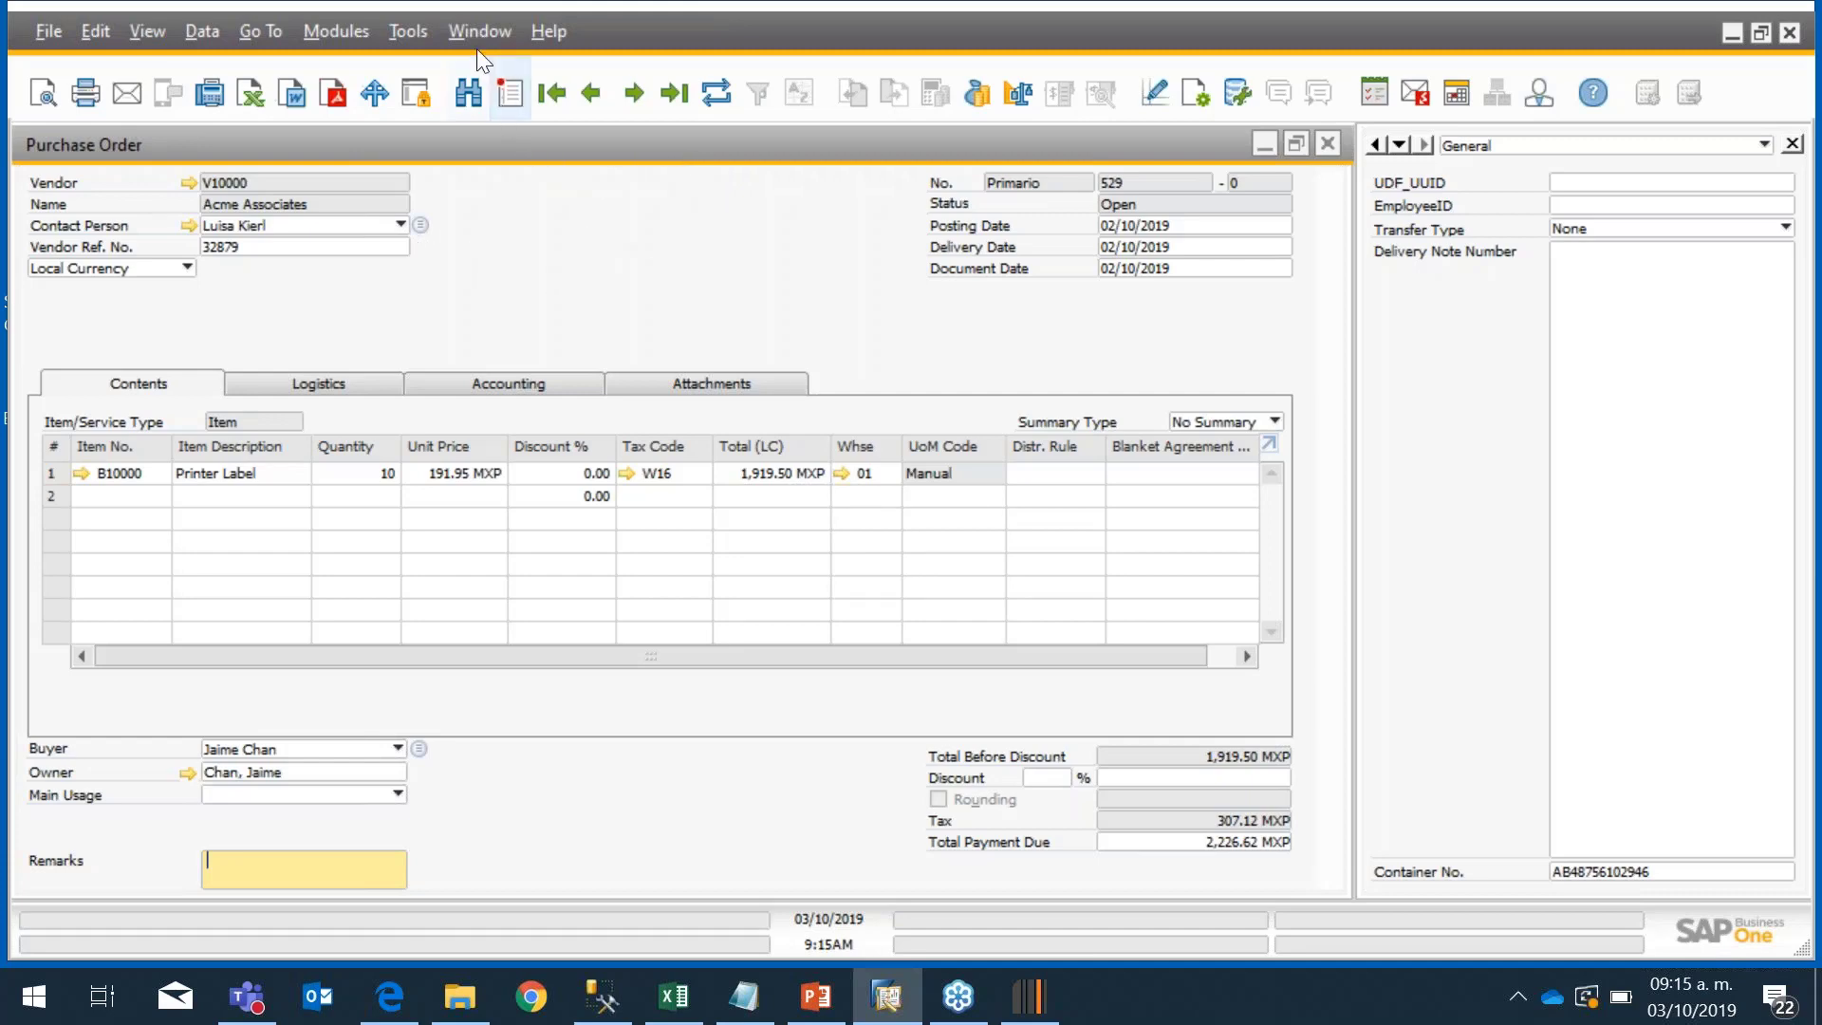
Step: Open the CustomizationFields user-defined window, restore it to a smaller size and place it over the purchase order
click(408, 31)
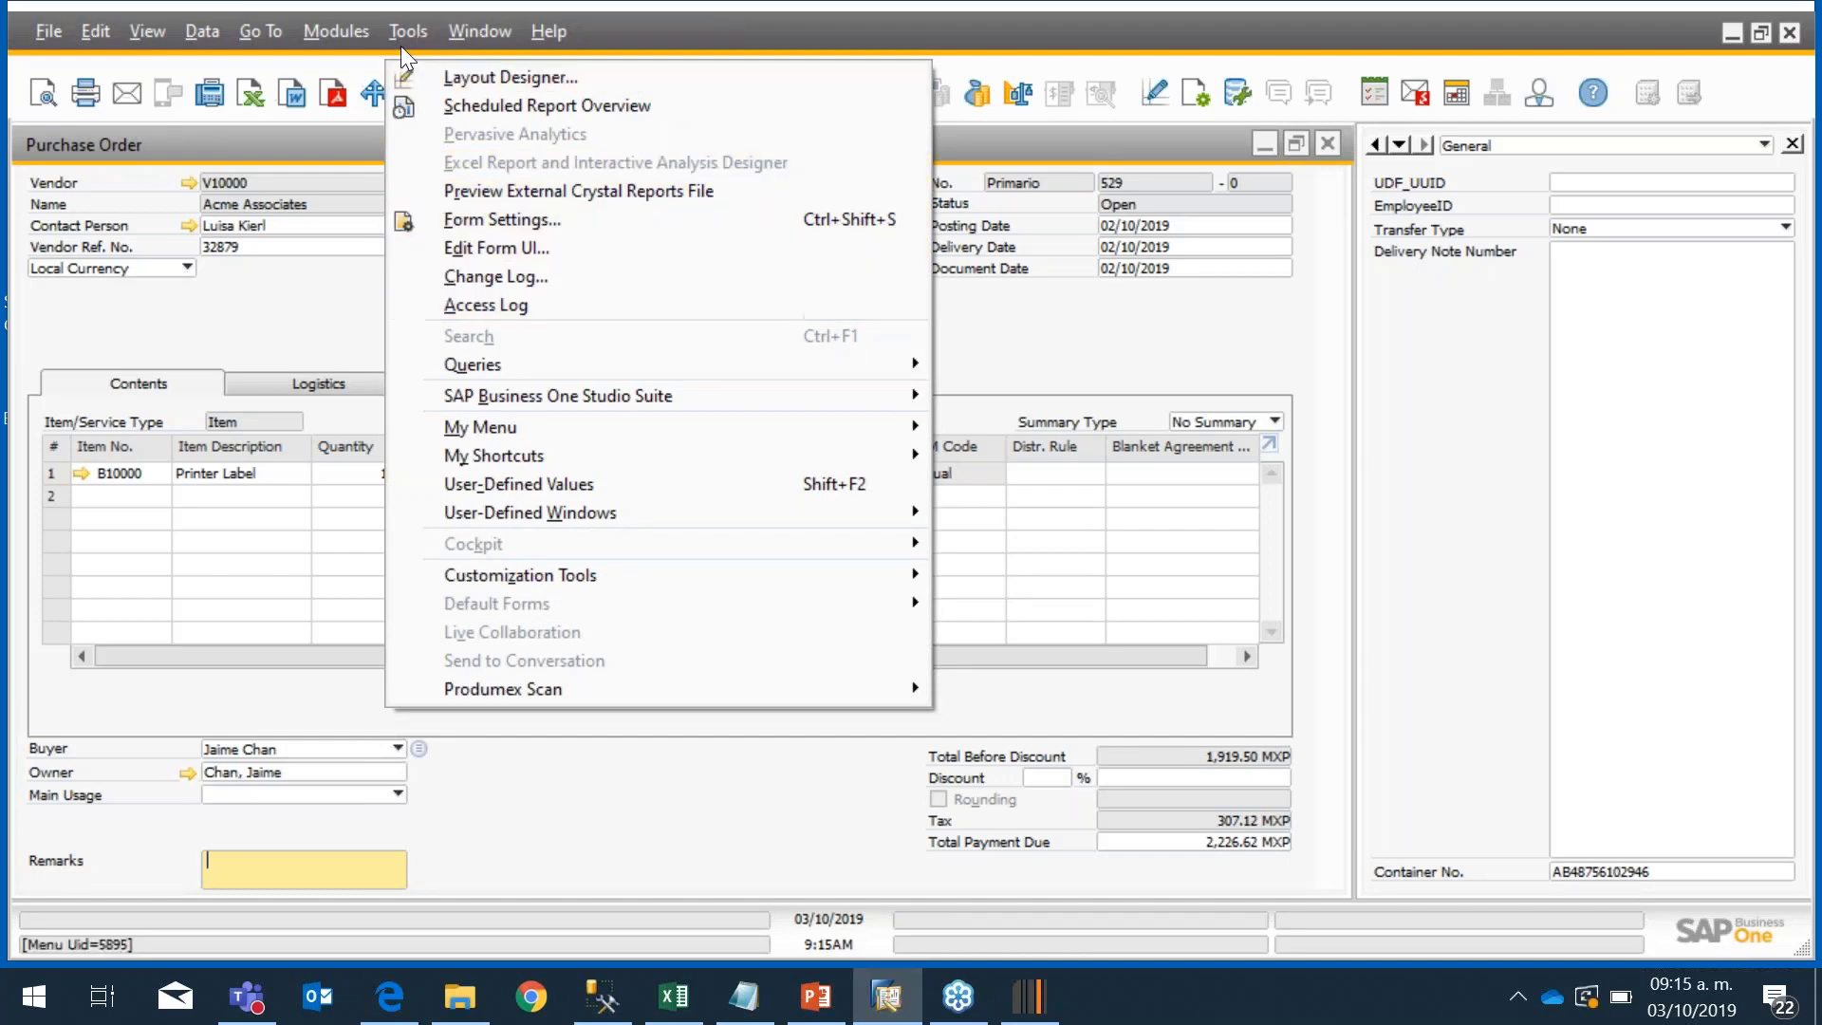
mouse_move(626, 500)
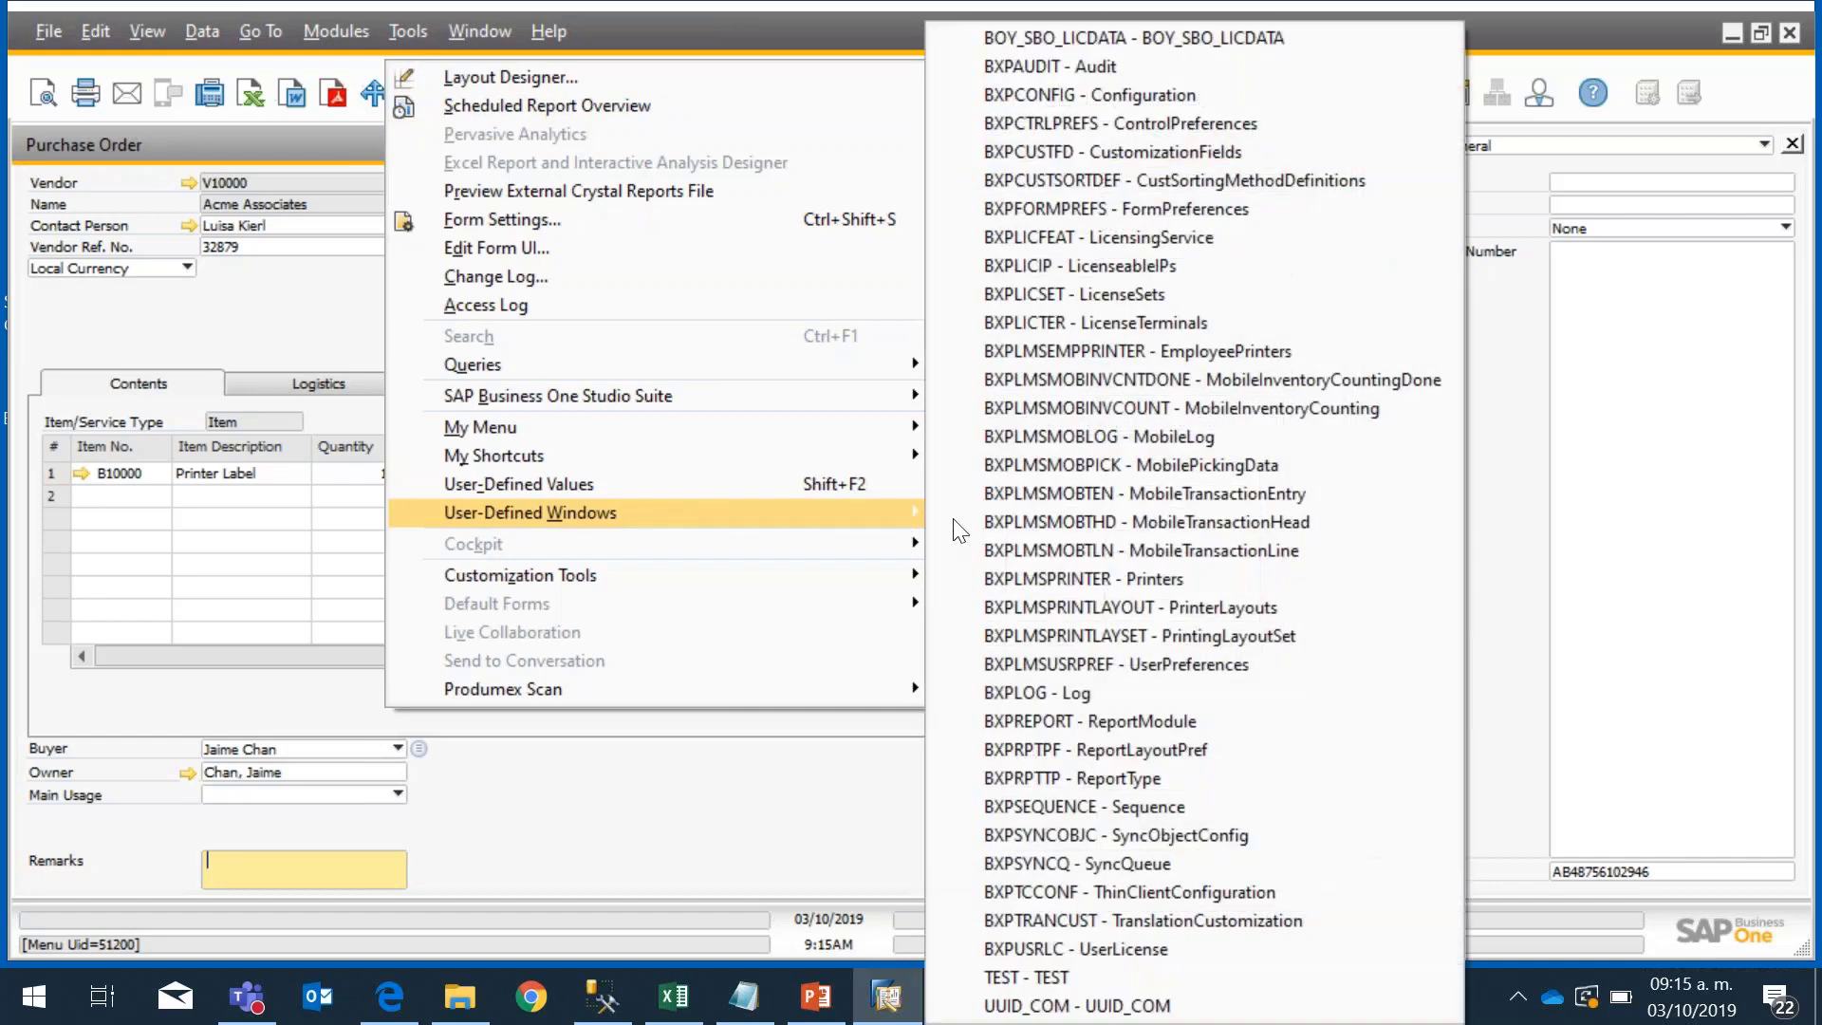
click(1129, 151)
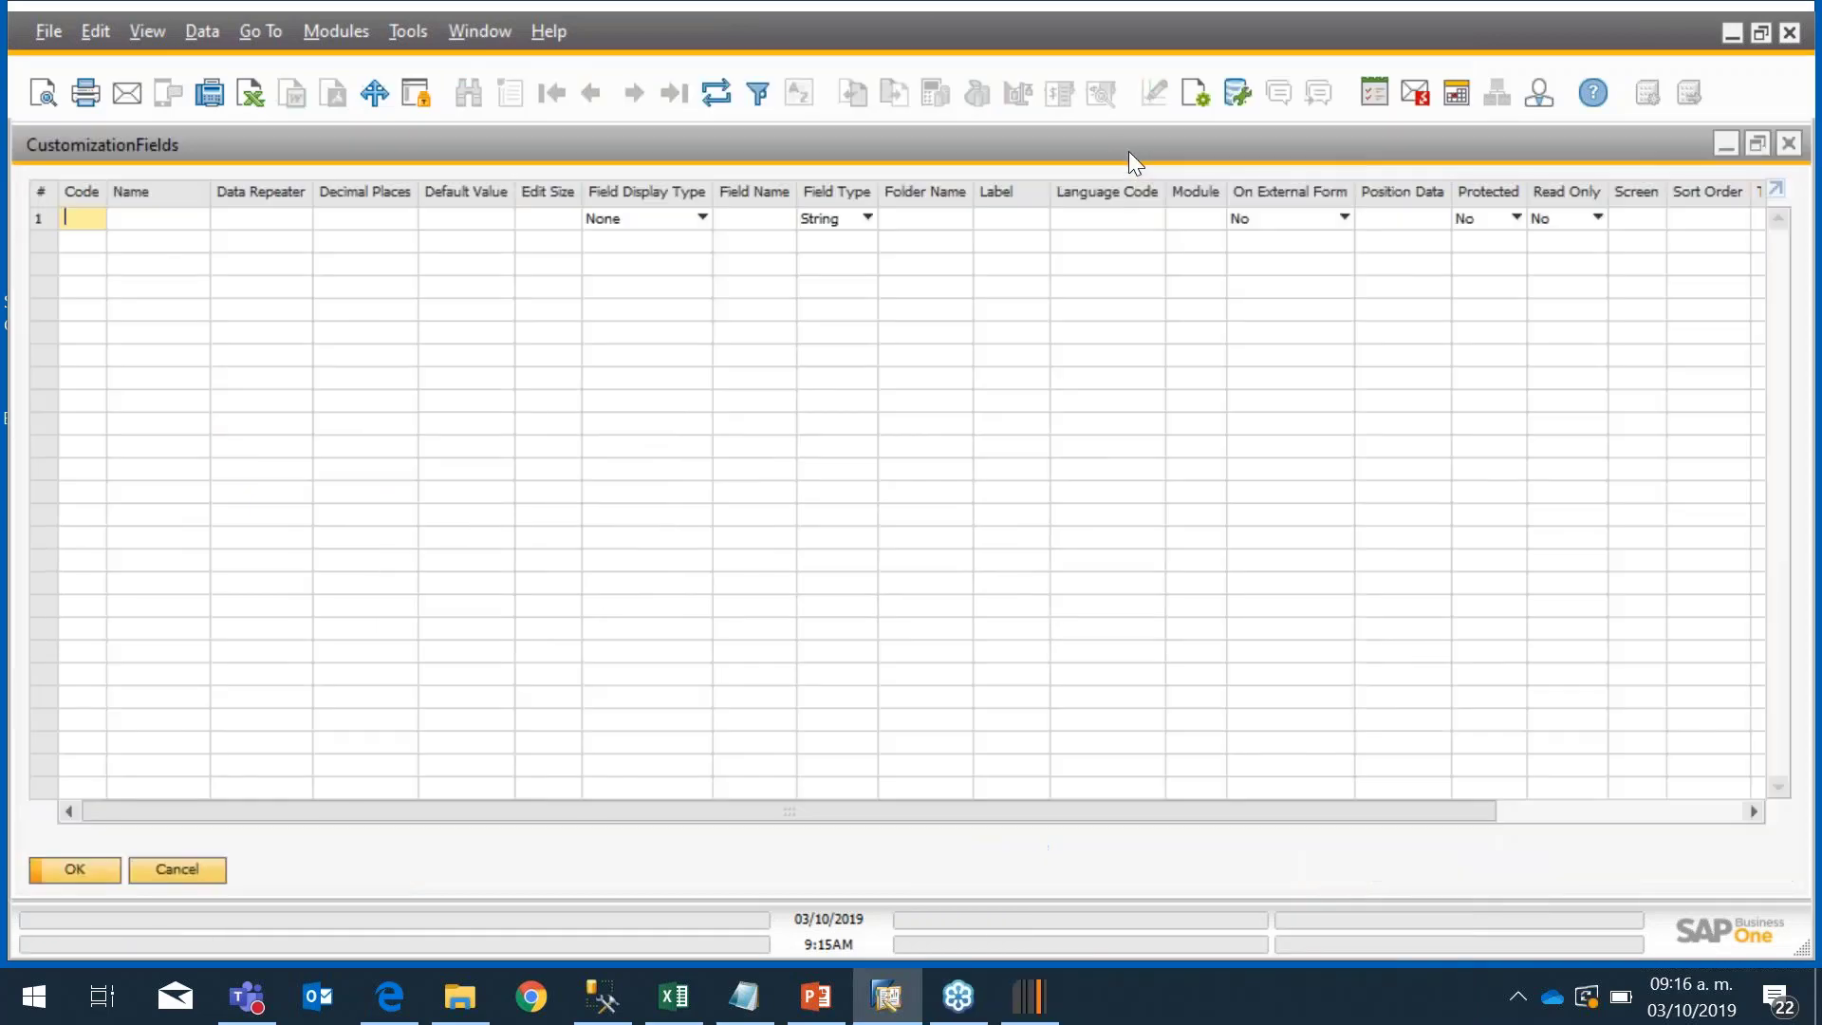
click(1753, 144)
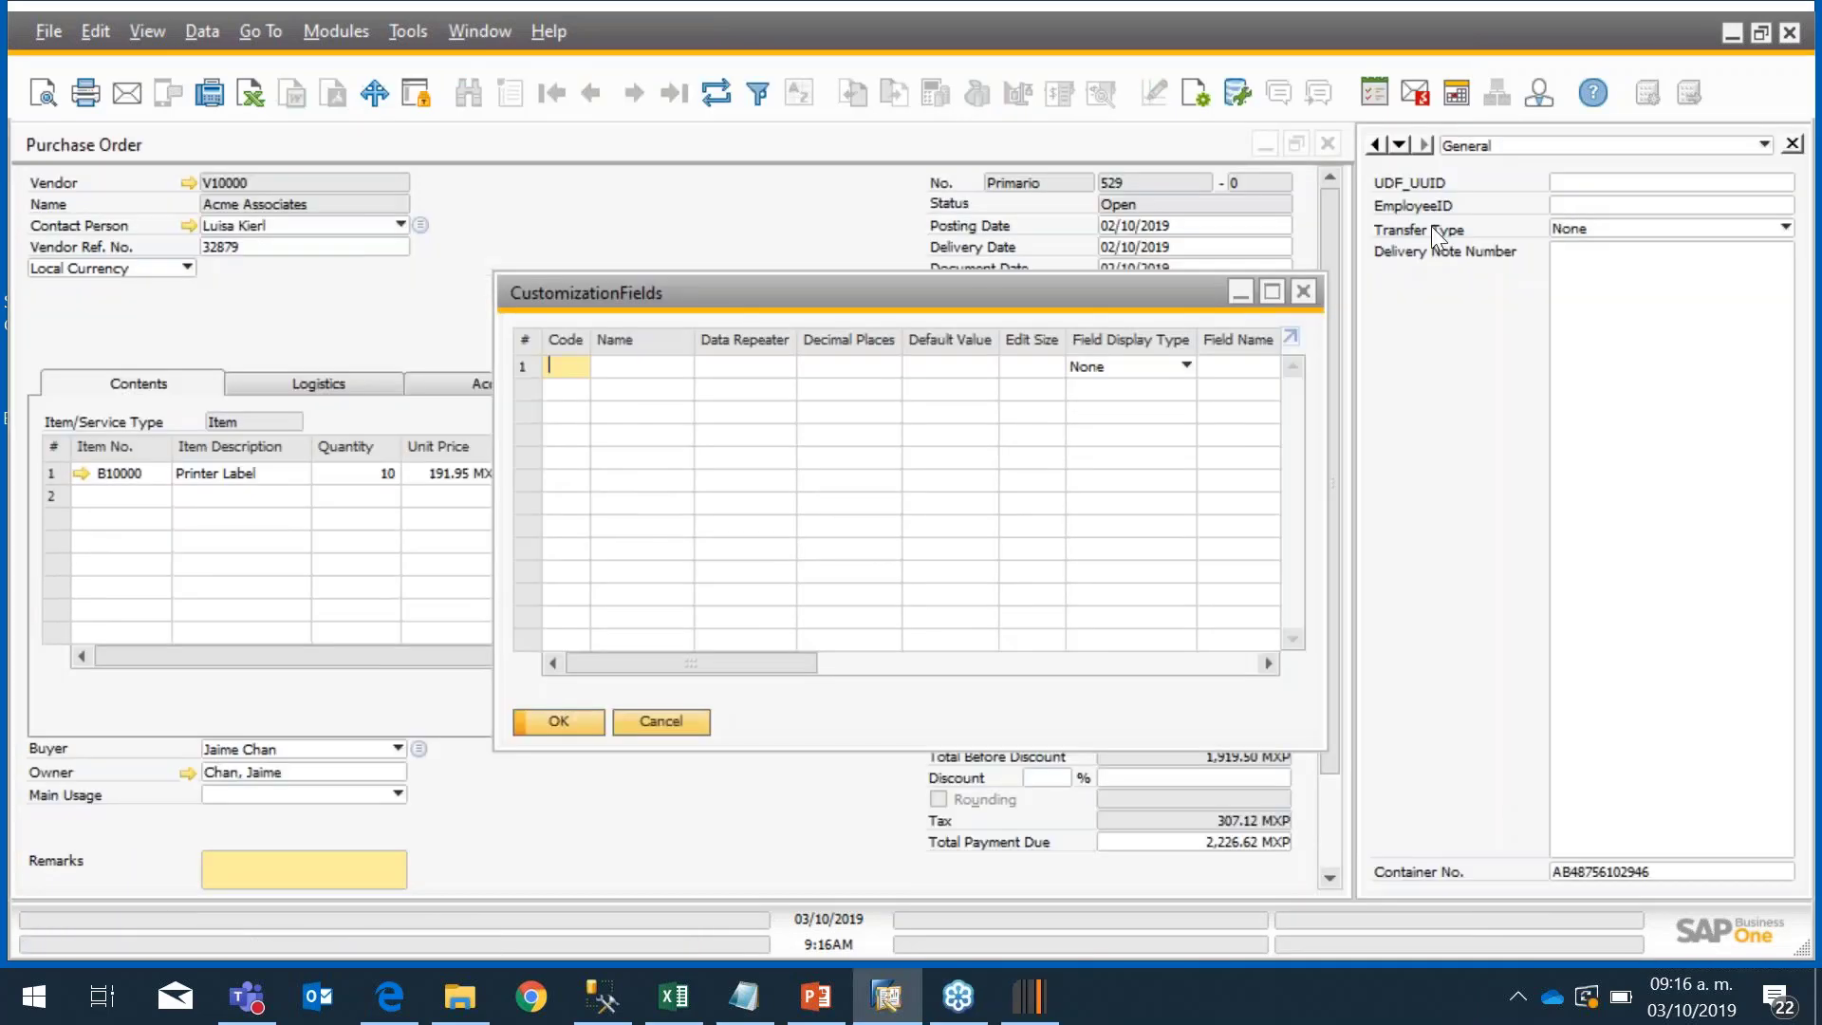
drag(858, 288, 629, 305)
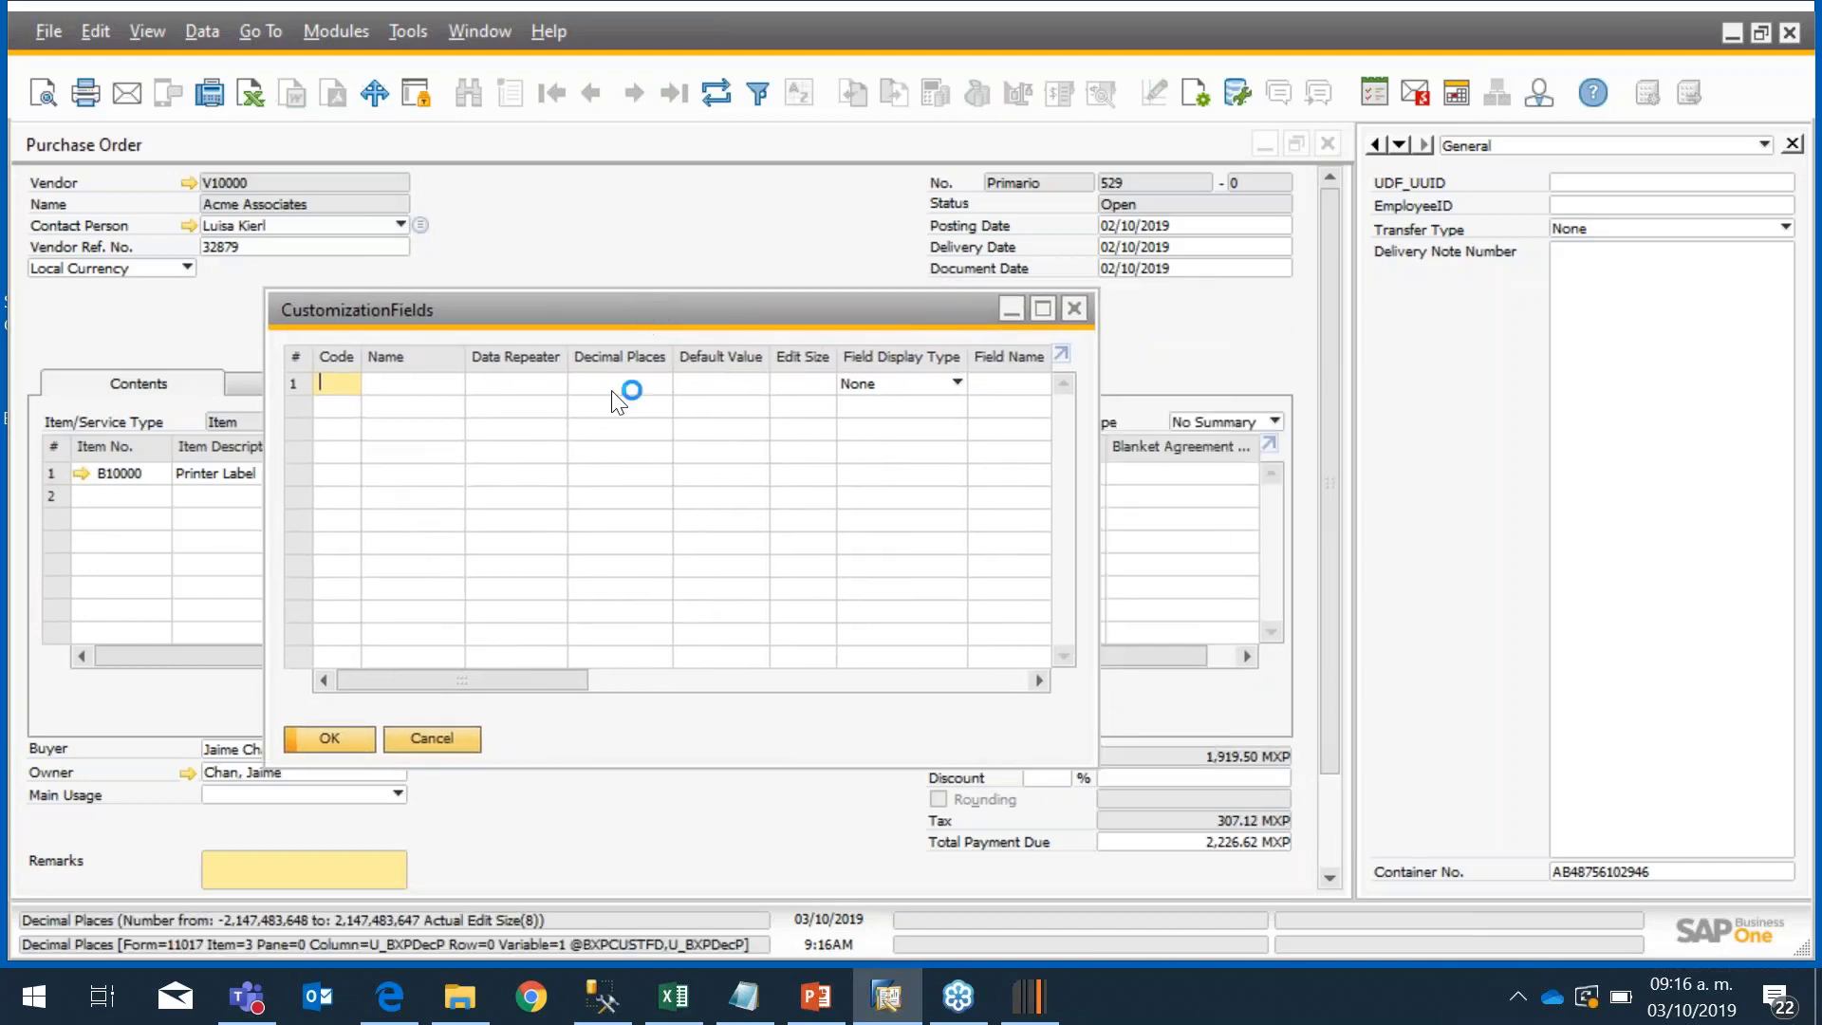
Step: Start the first CustomizationFields row with code 01 and name NumAtCard
click(330, 380)
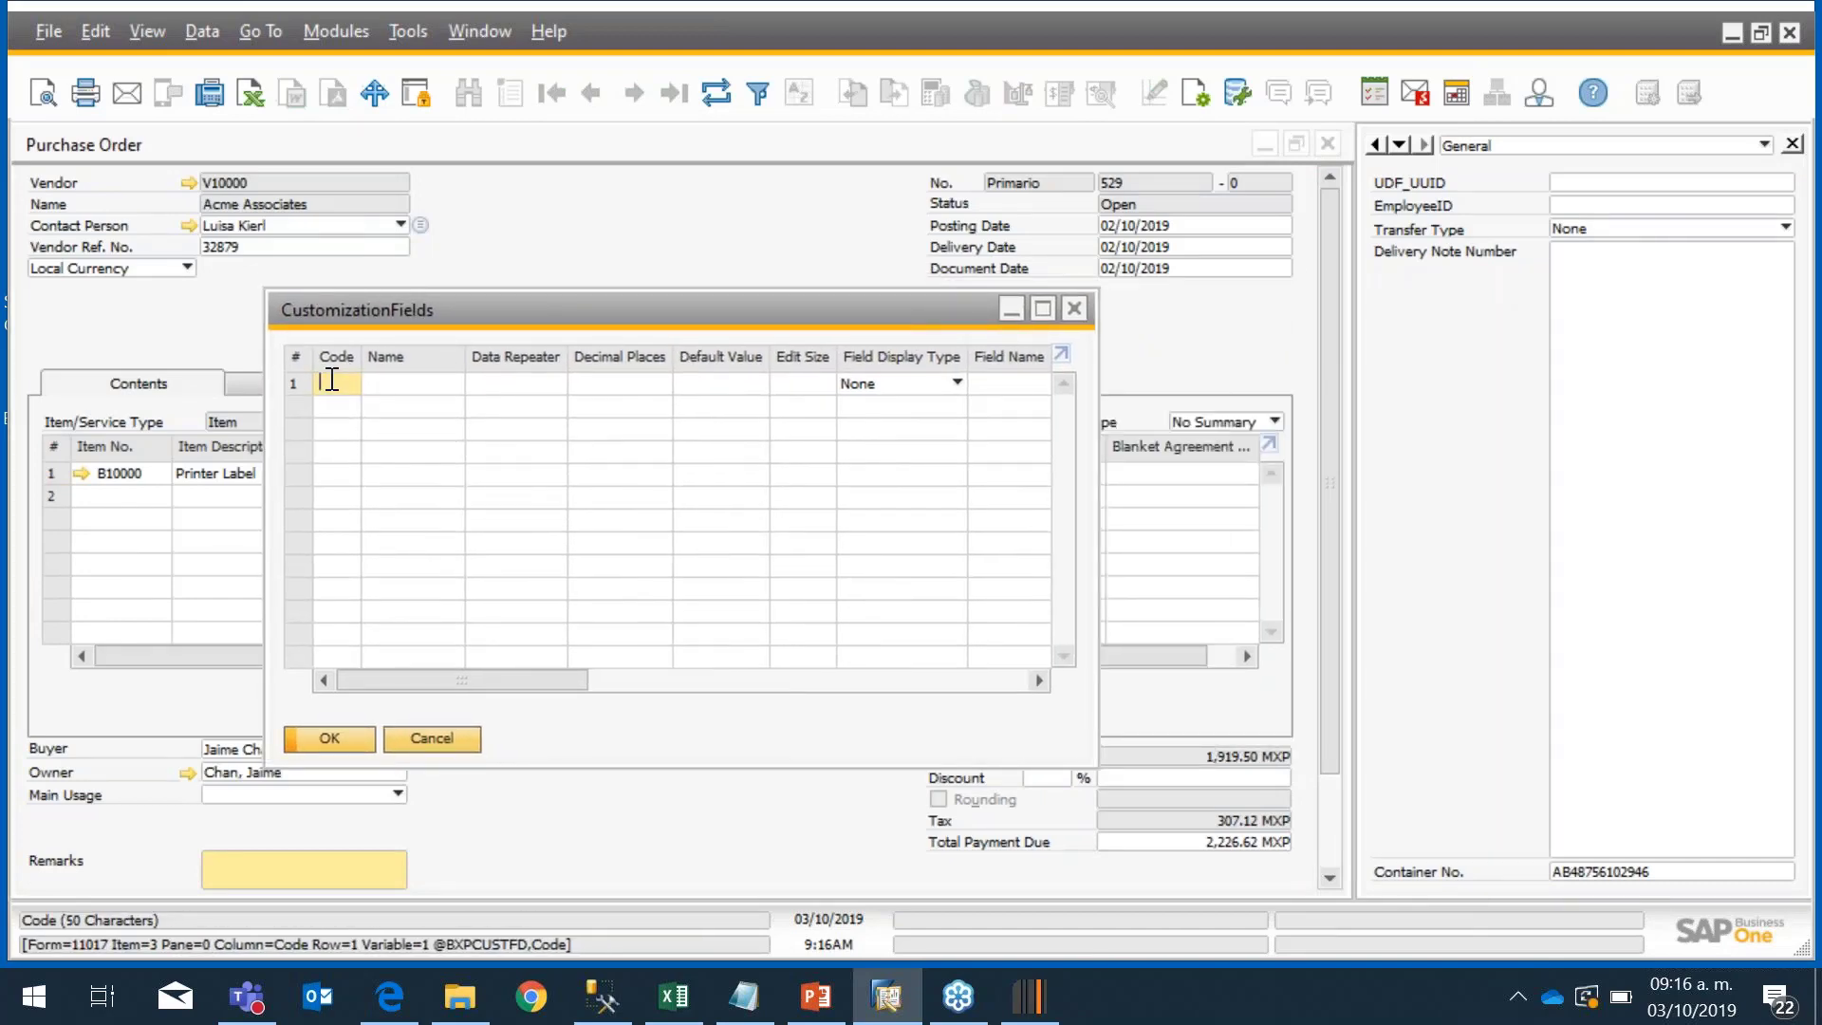
text(01)
key(Tab)
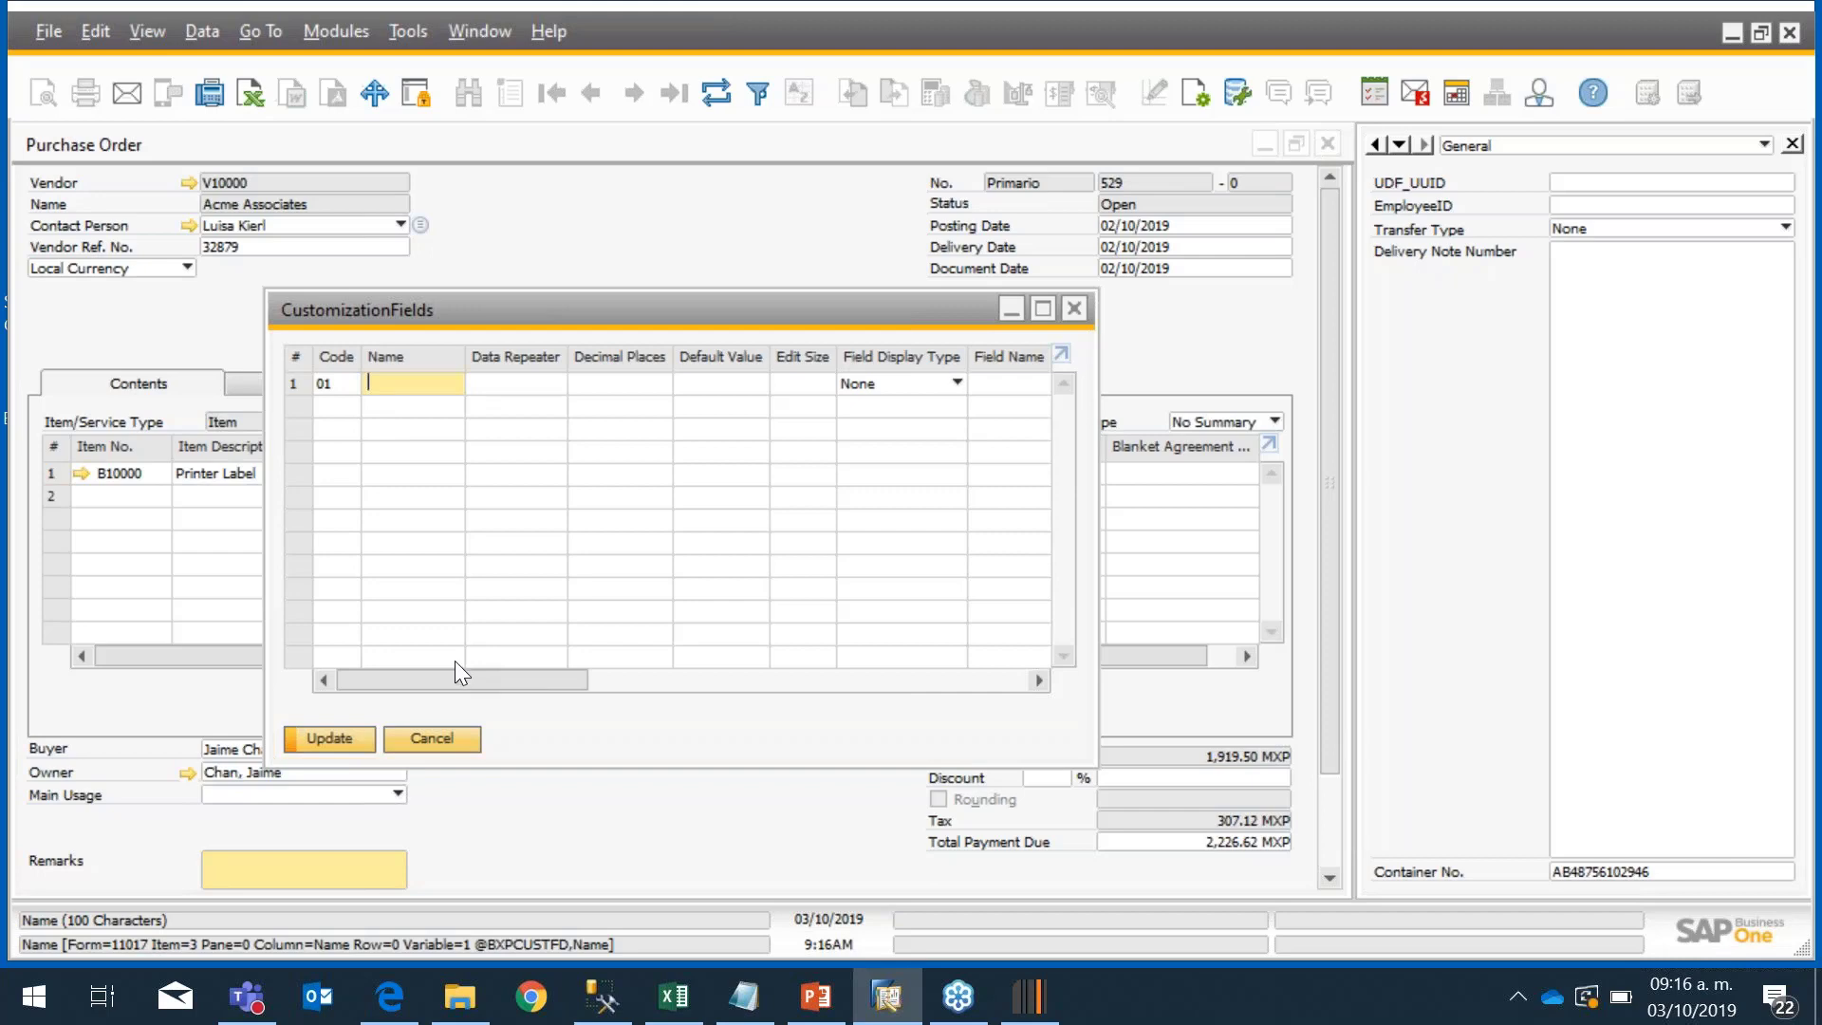
click(351, 385)
click(411, 376)
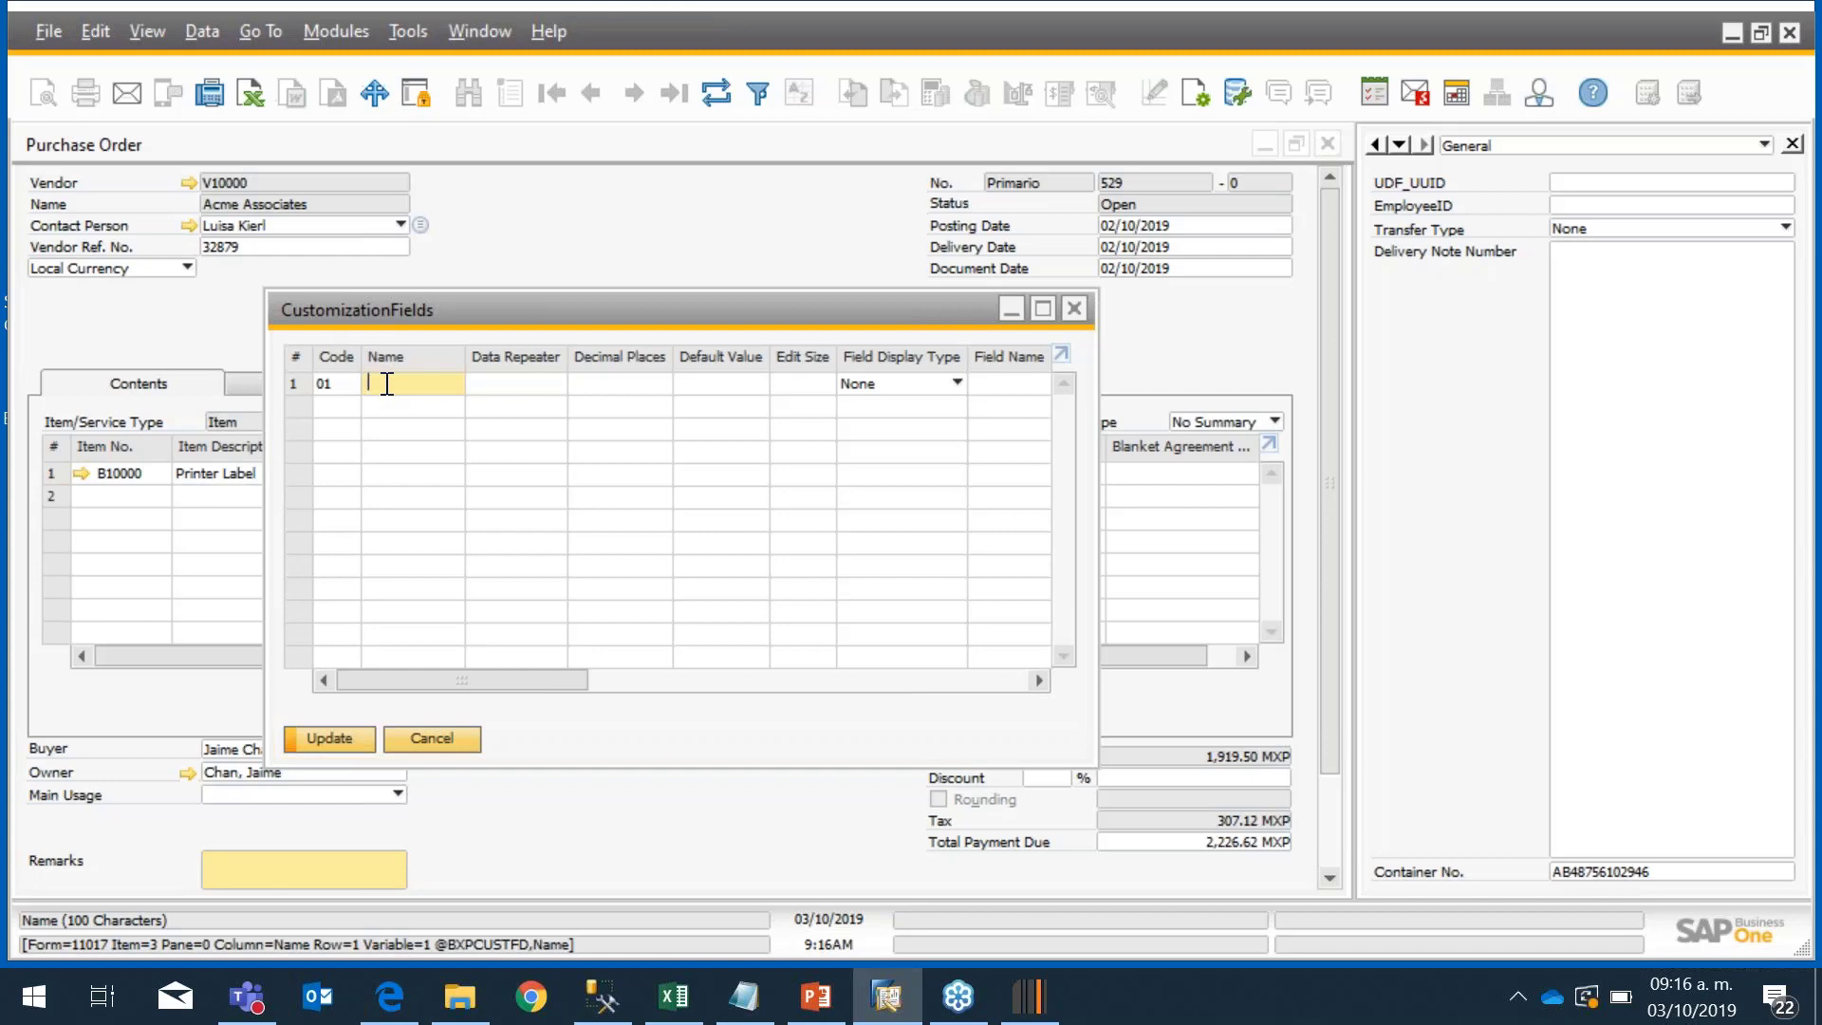
text(NumAtCard)
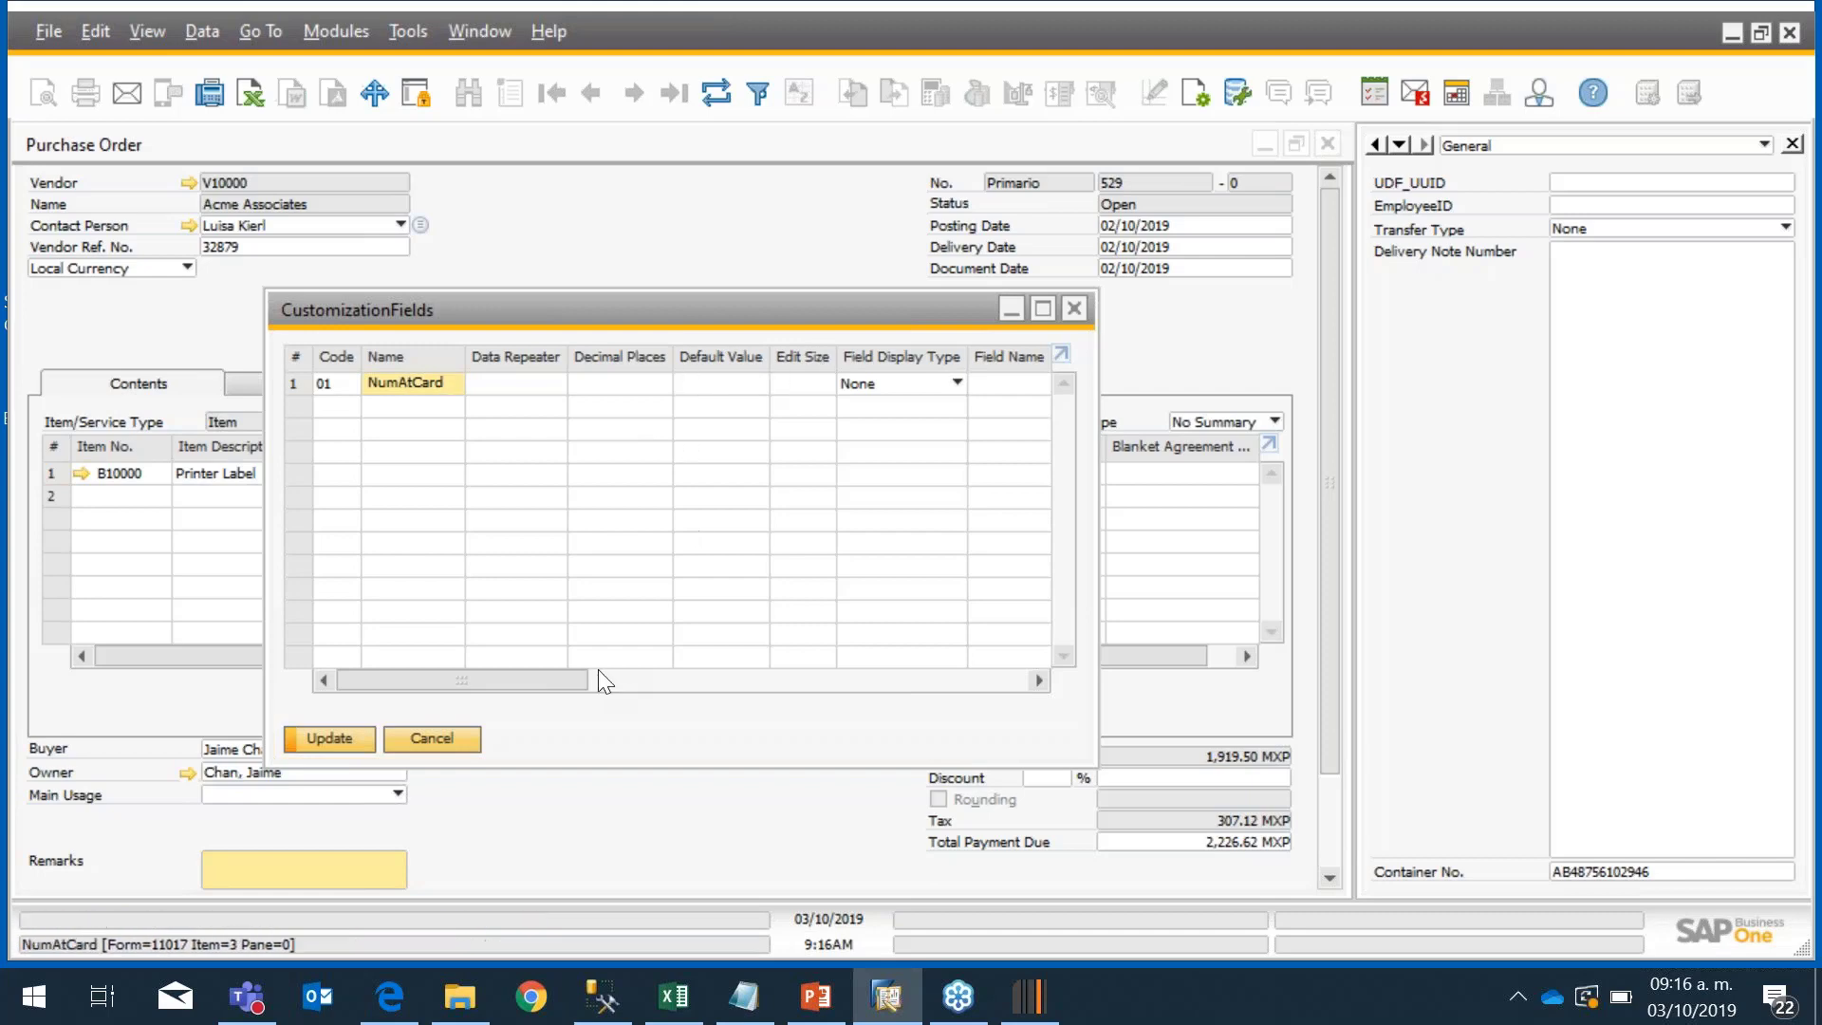
Step: Set the row's Field Name to BO_NumAtCard, review the available field types and keep String
drag(583, 681, 657, 685)
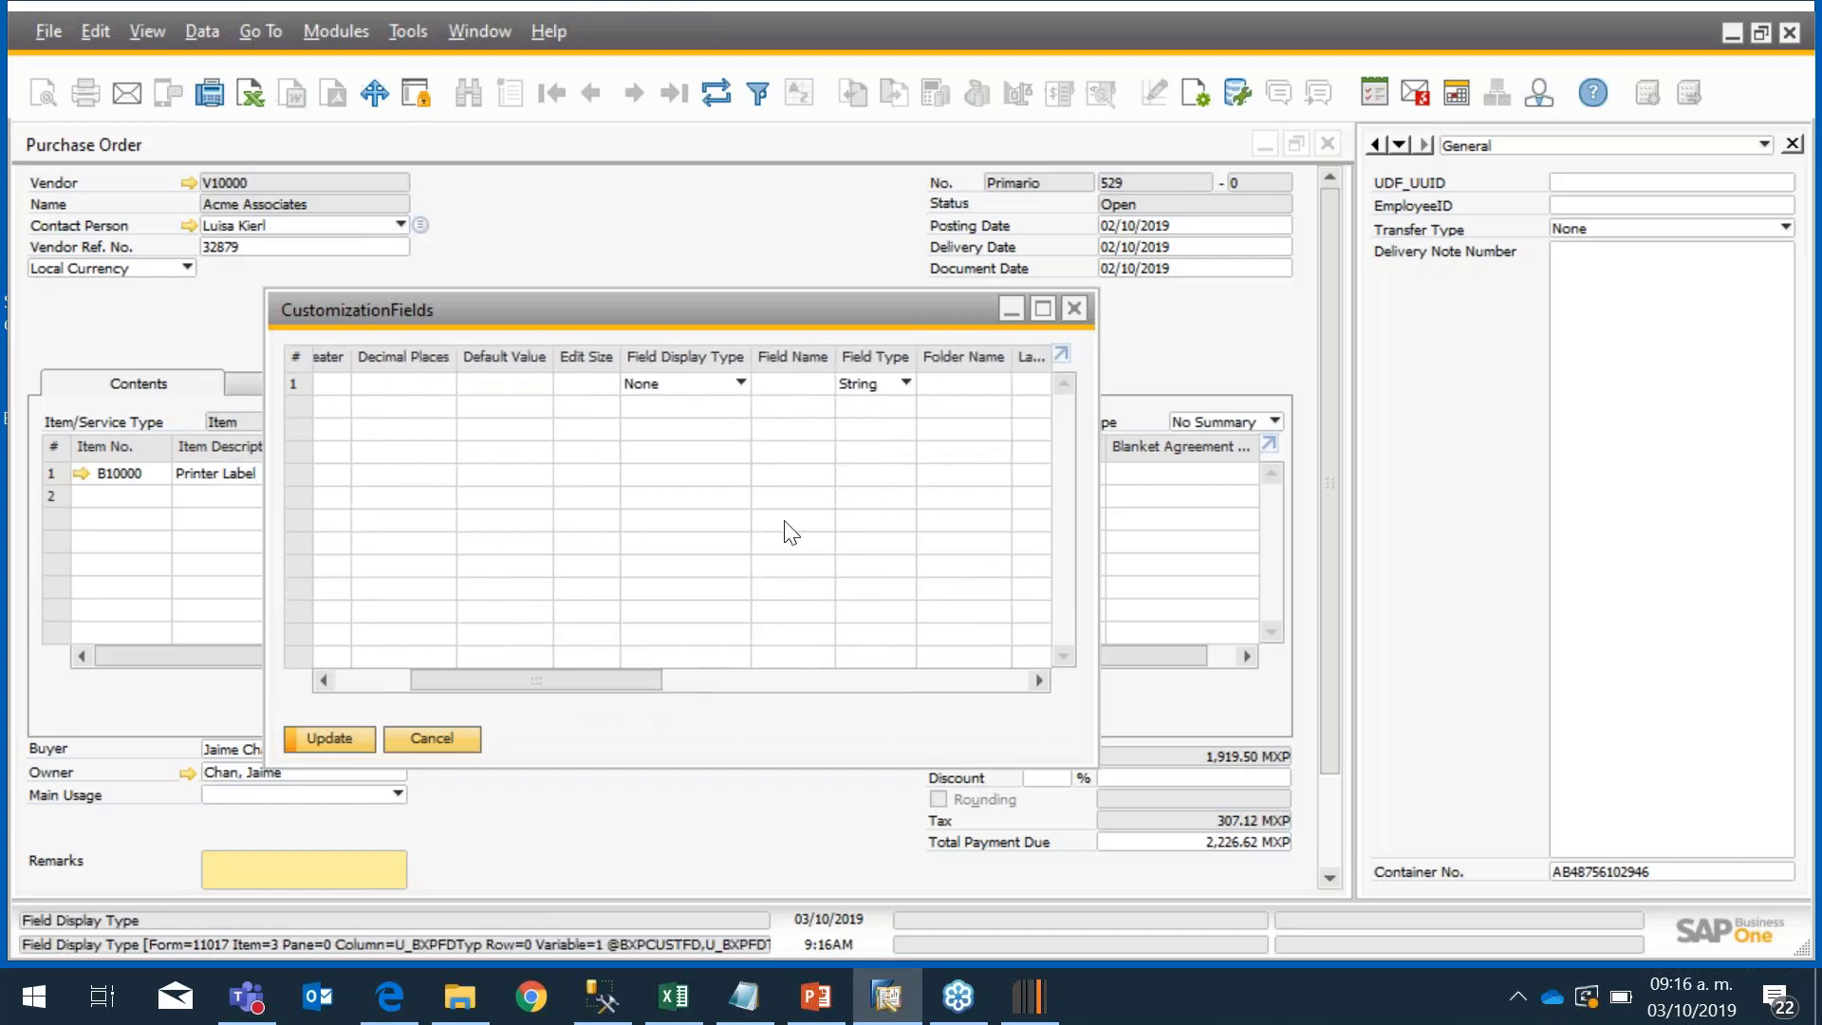
click(795, 383)
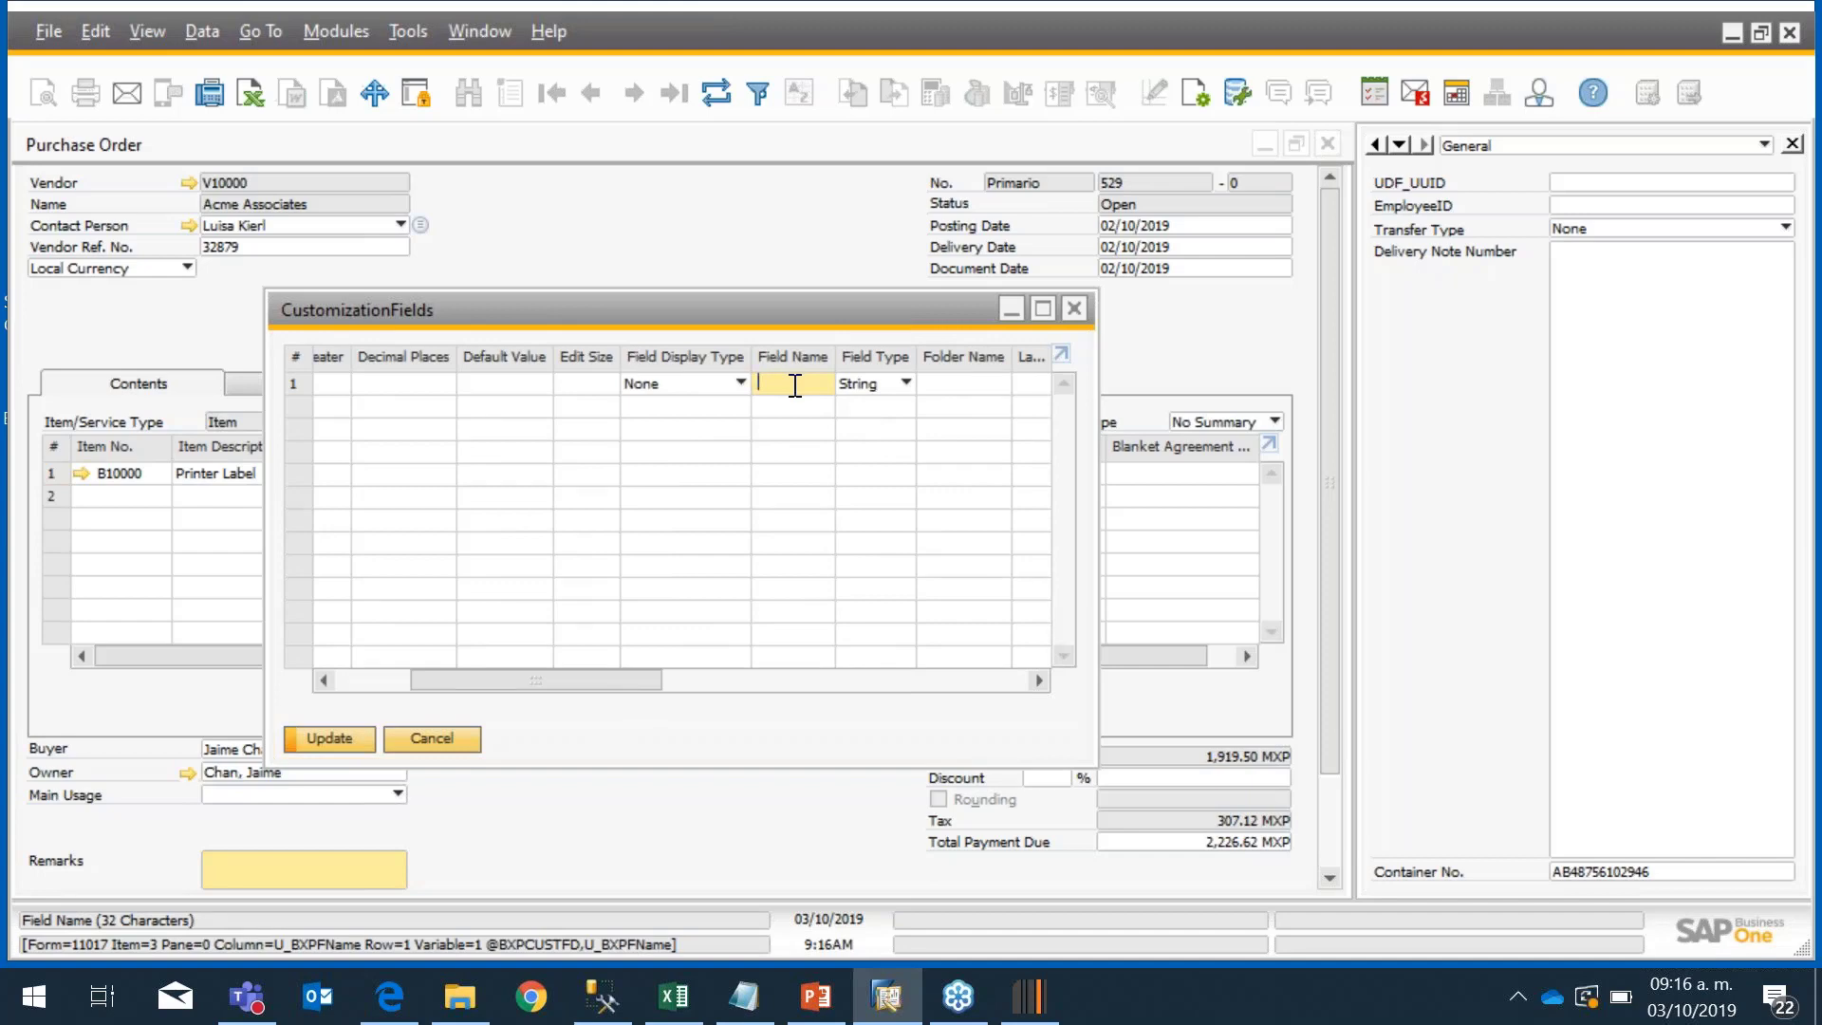
text(BO_)
text(N)
text(umA)
text(tCard)
key(Tab)
click(904, 374)
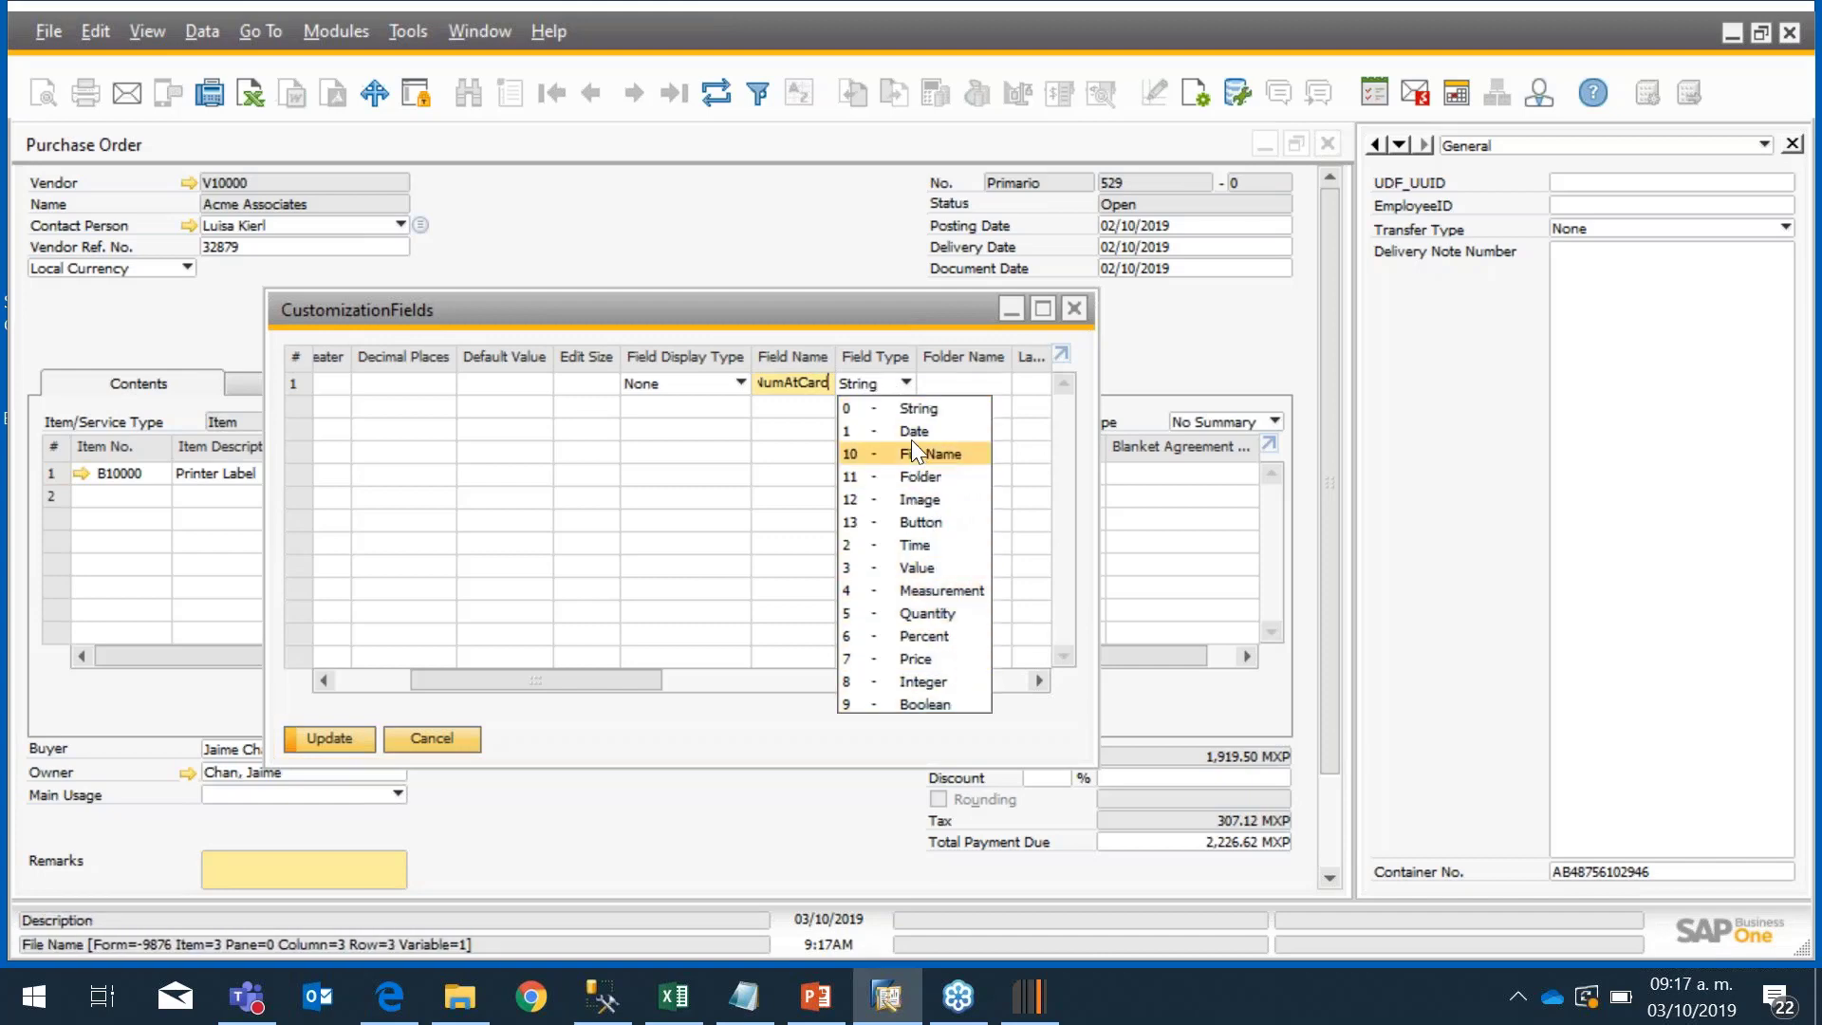
click(737, 450)
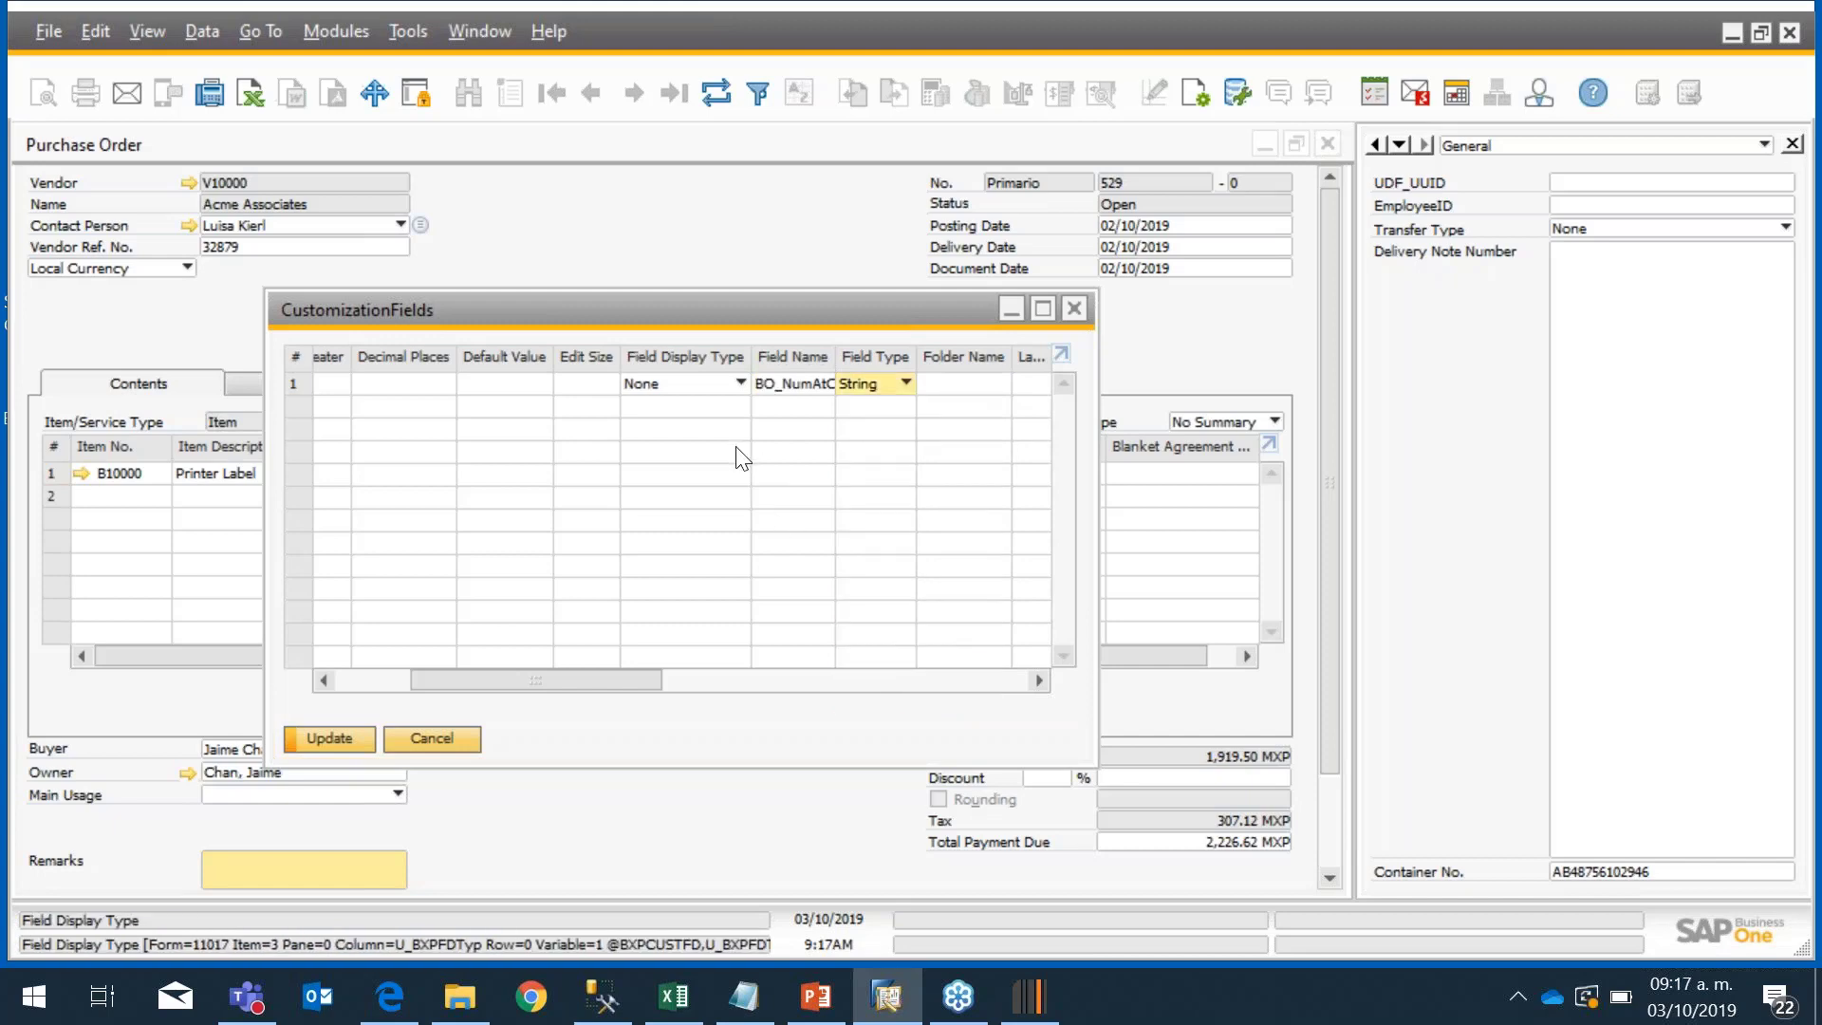
Step: Set the custom field's Label to Ref. No
drag(640, 674, 779, 668)
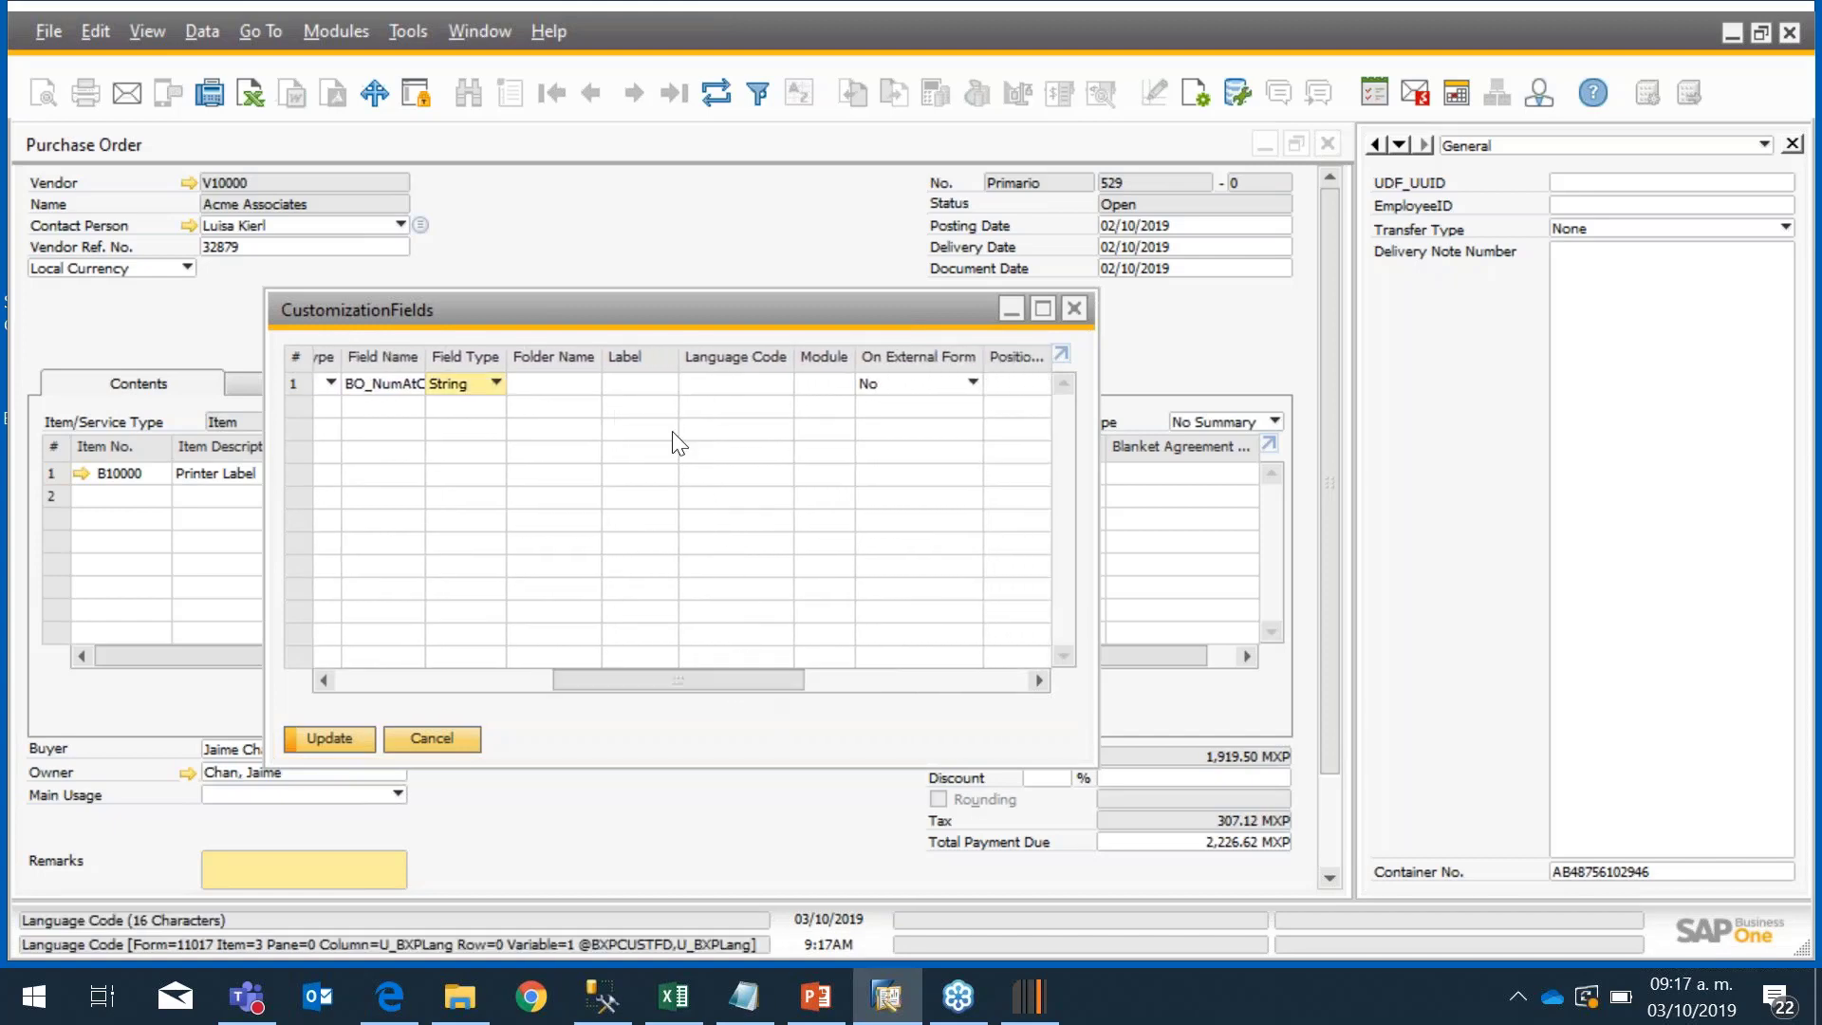
click(642, 385)
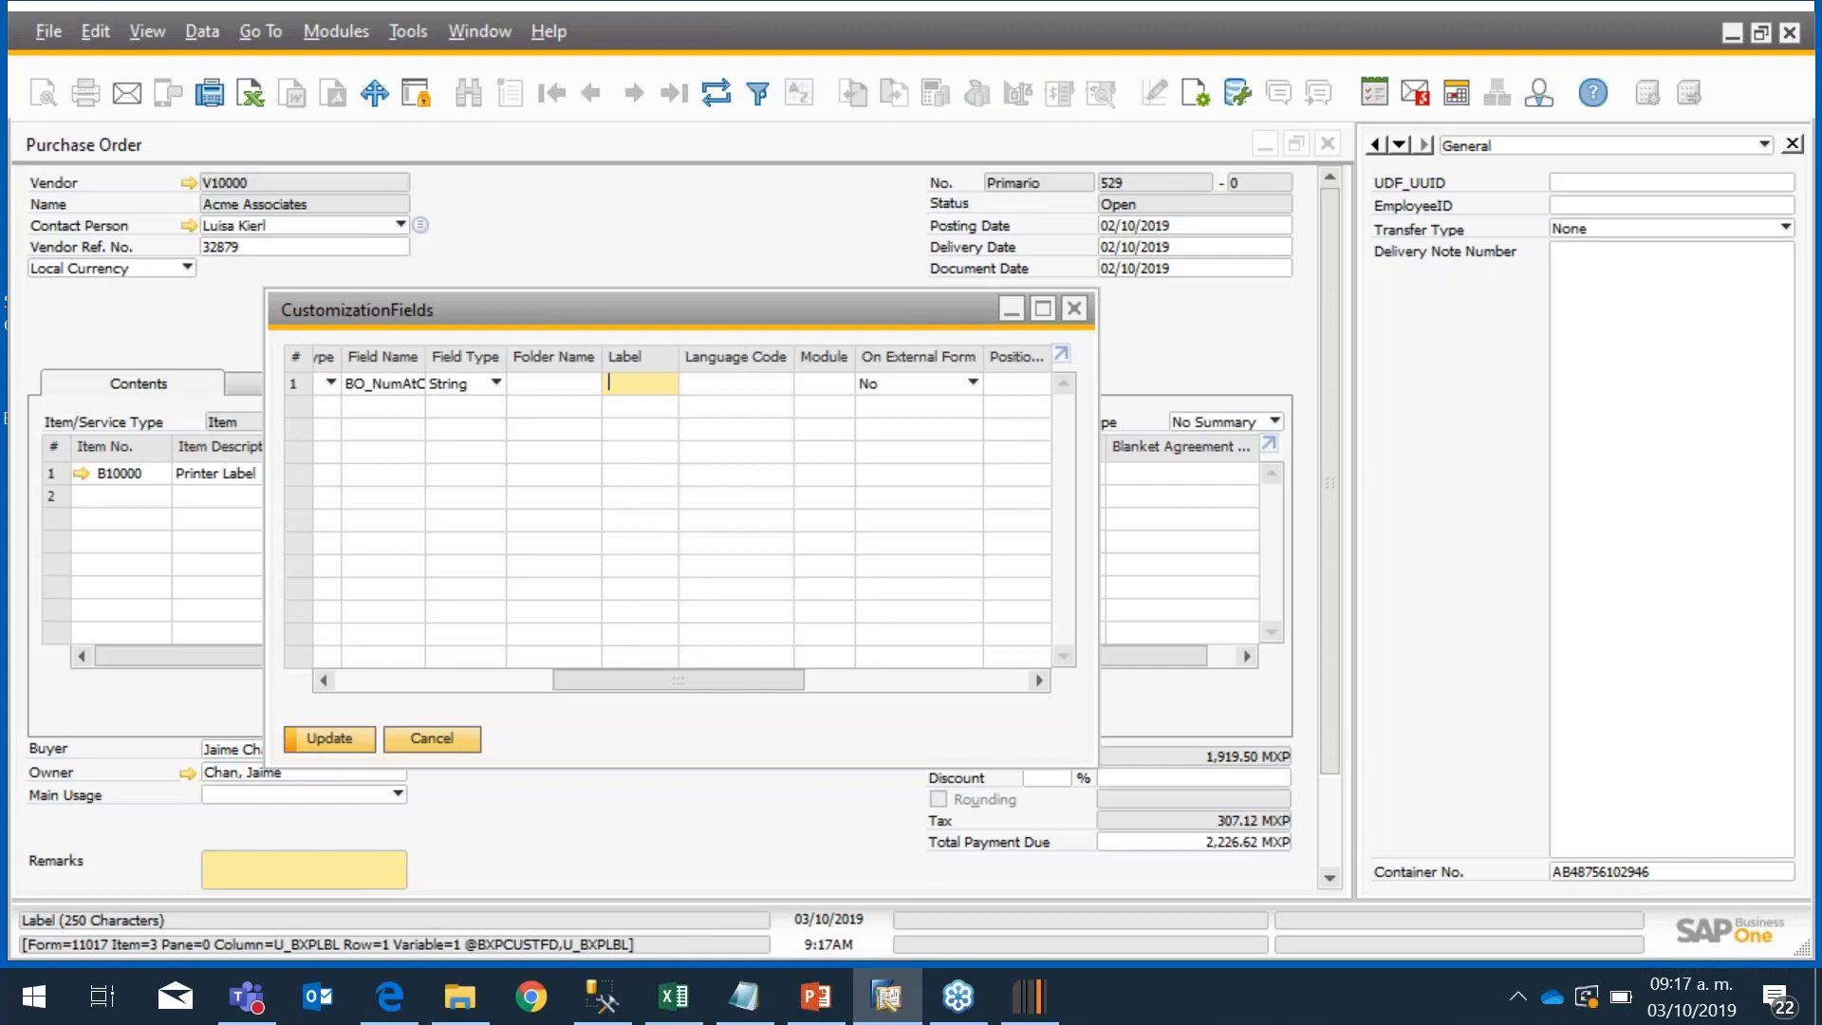
text(Ref. No.)
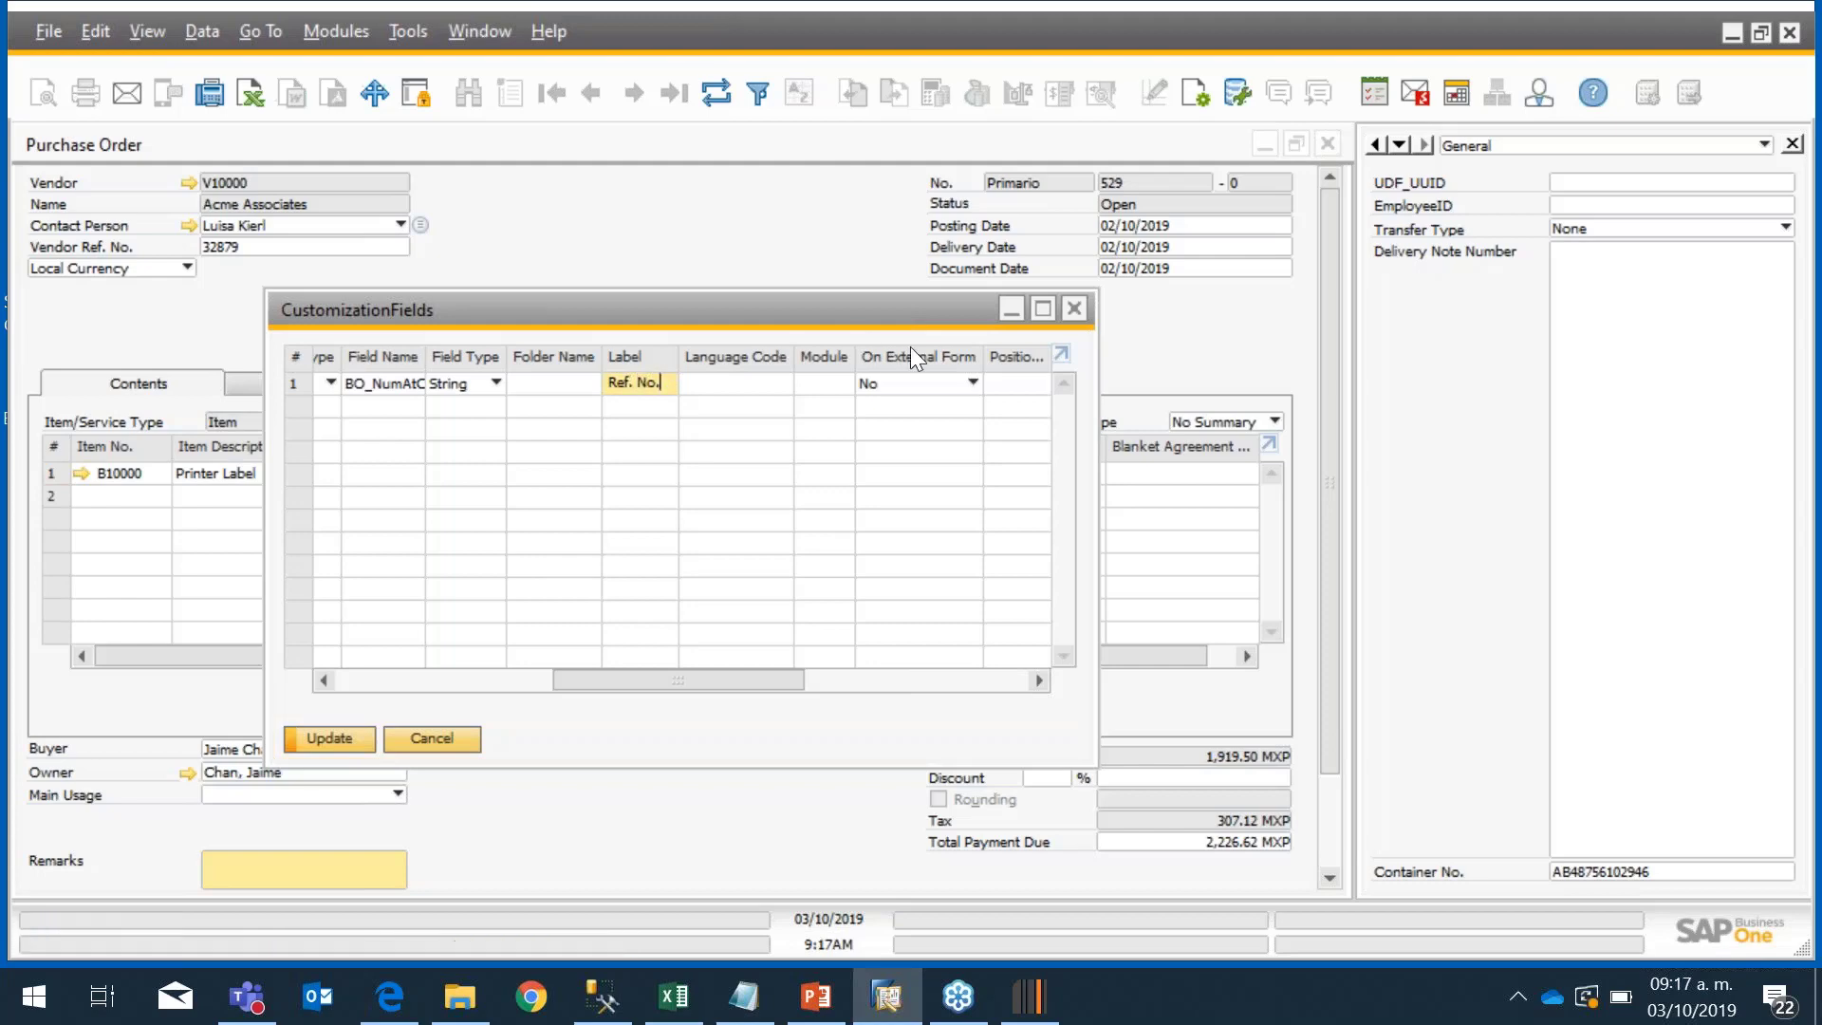
Step: Set the row's Module to BXMobileWH9, copying the module name from the first event name in Queries.txt
click(816, 375)
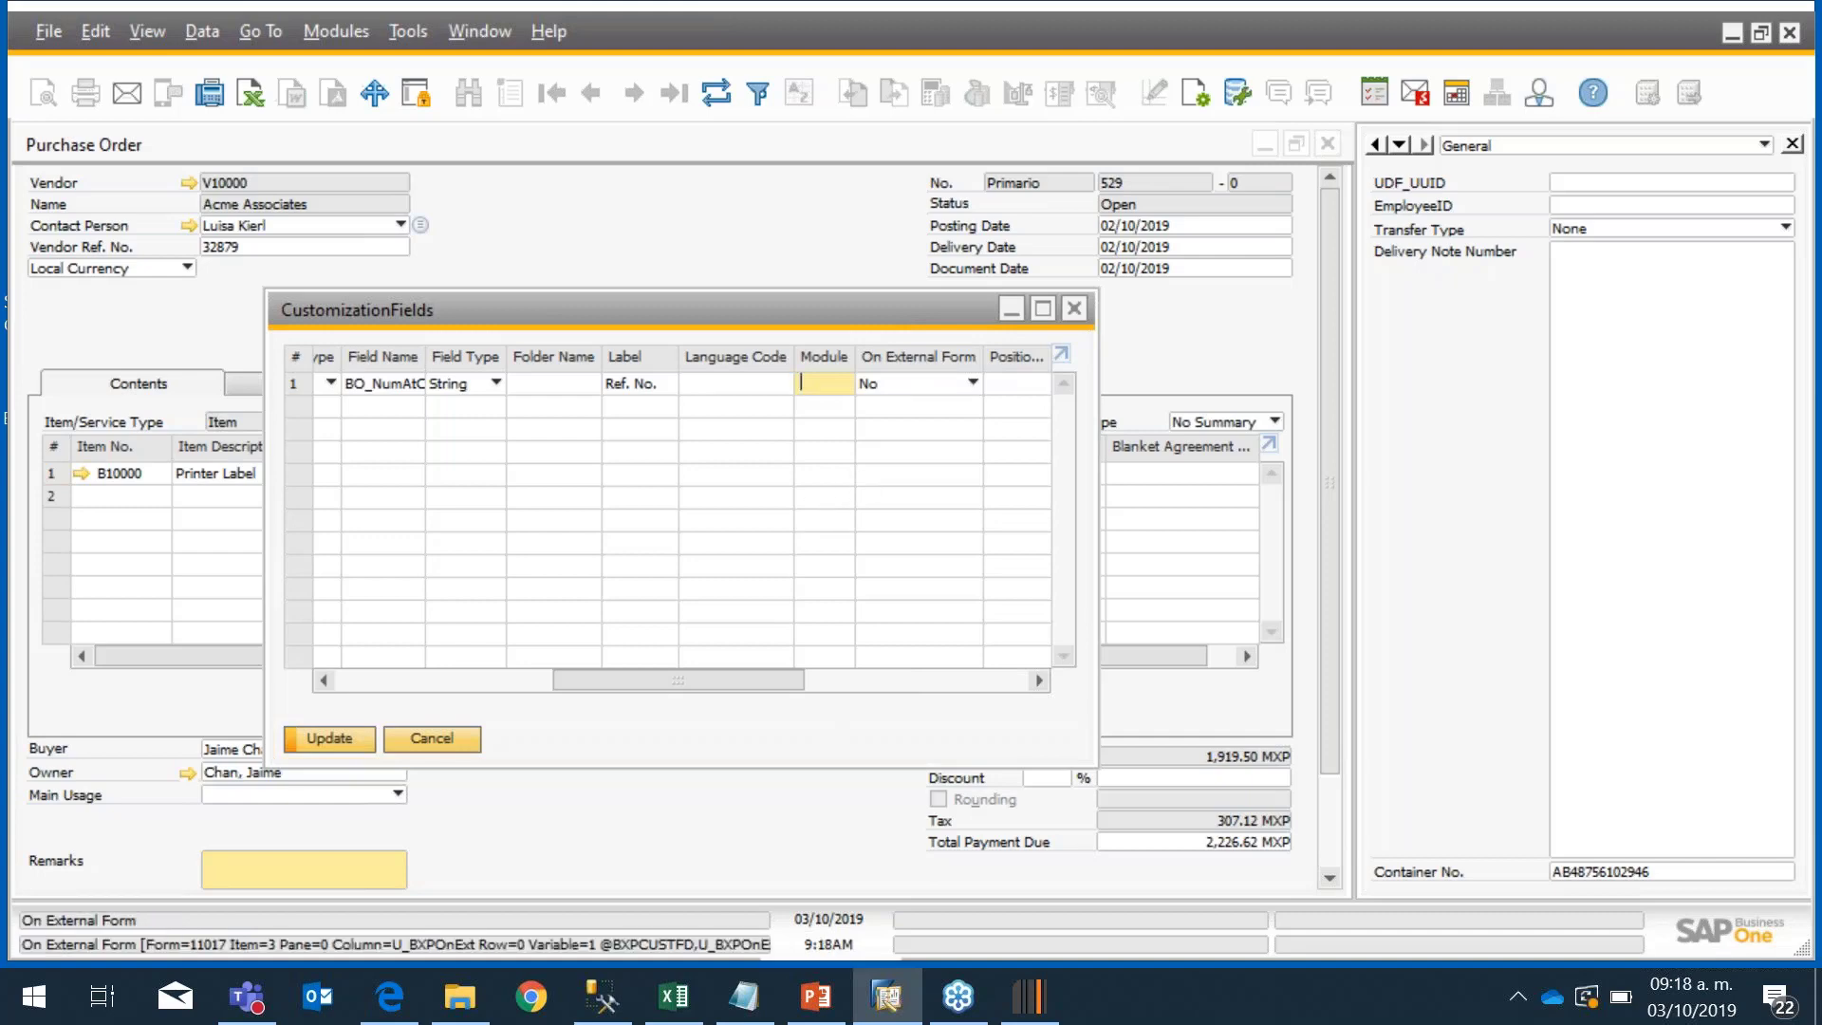
text(BH)
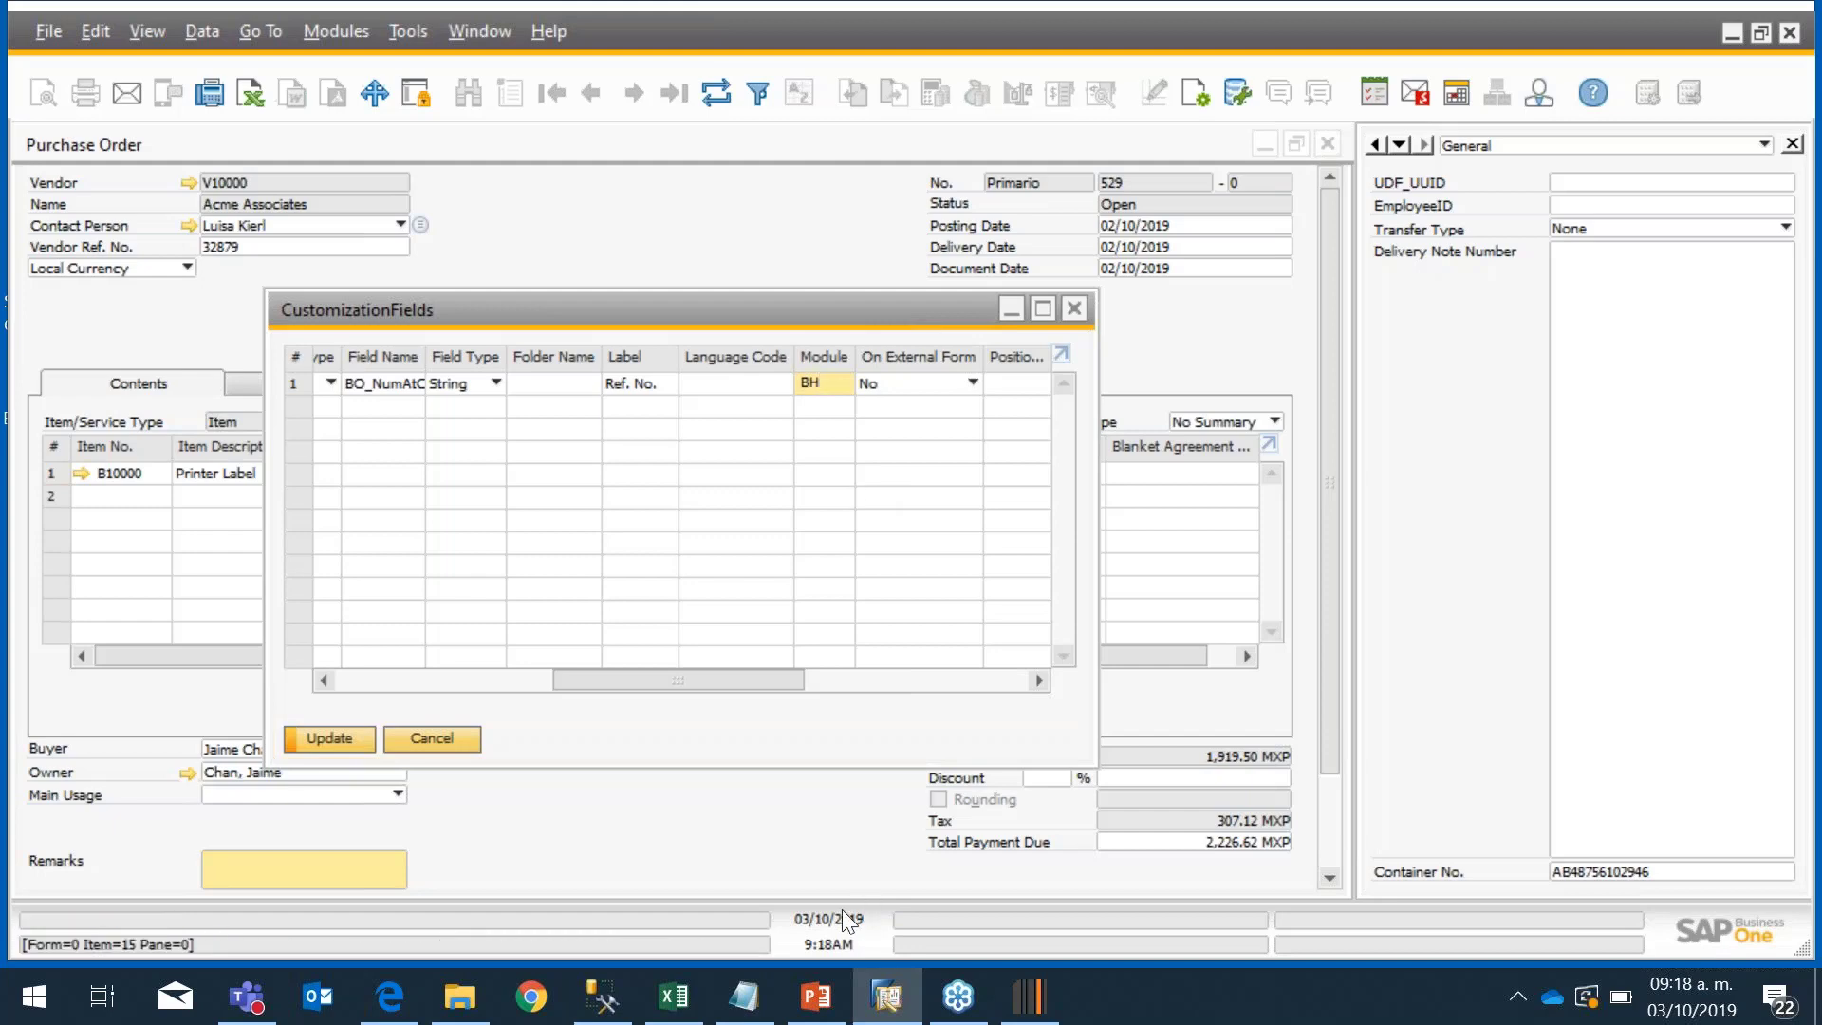
click(765, 998)
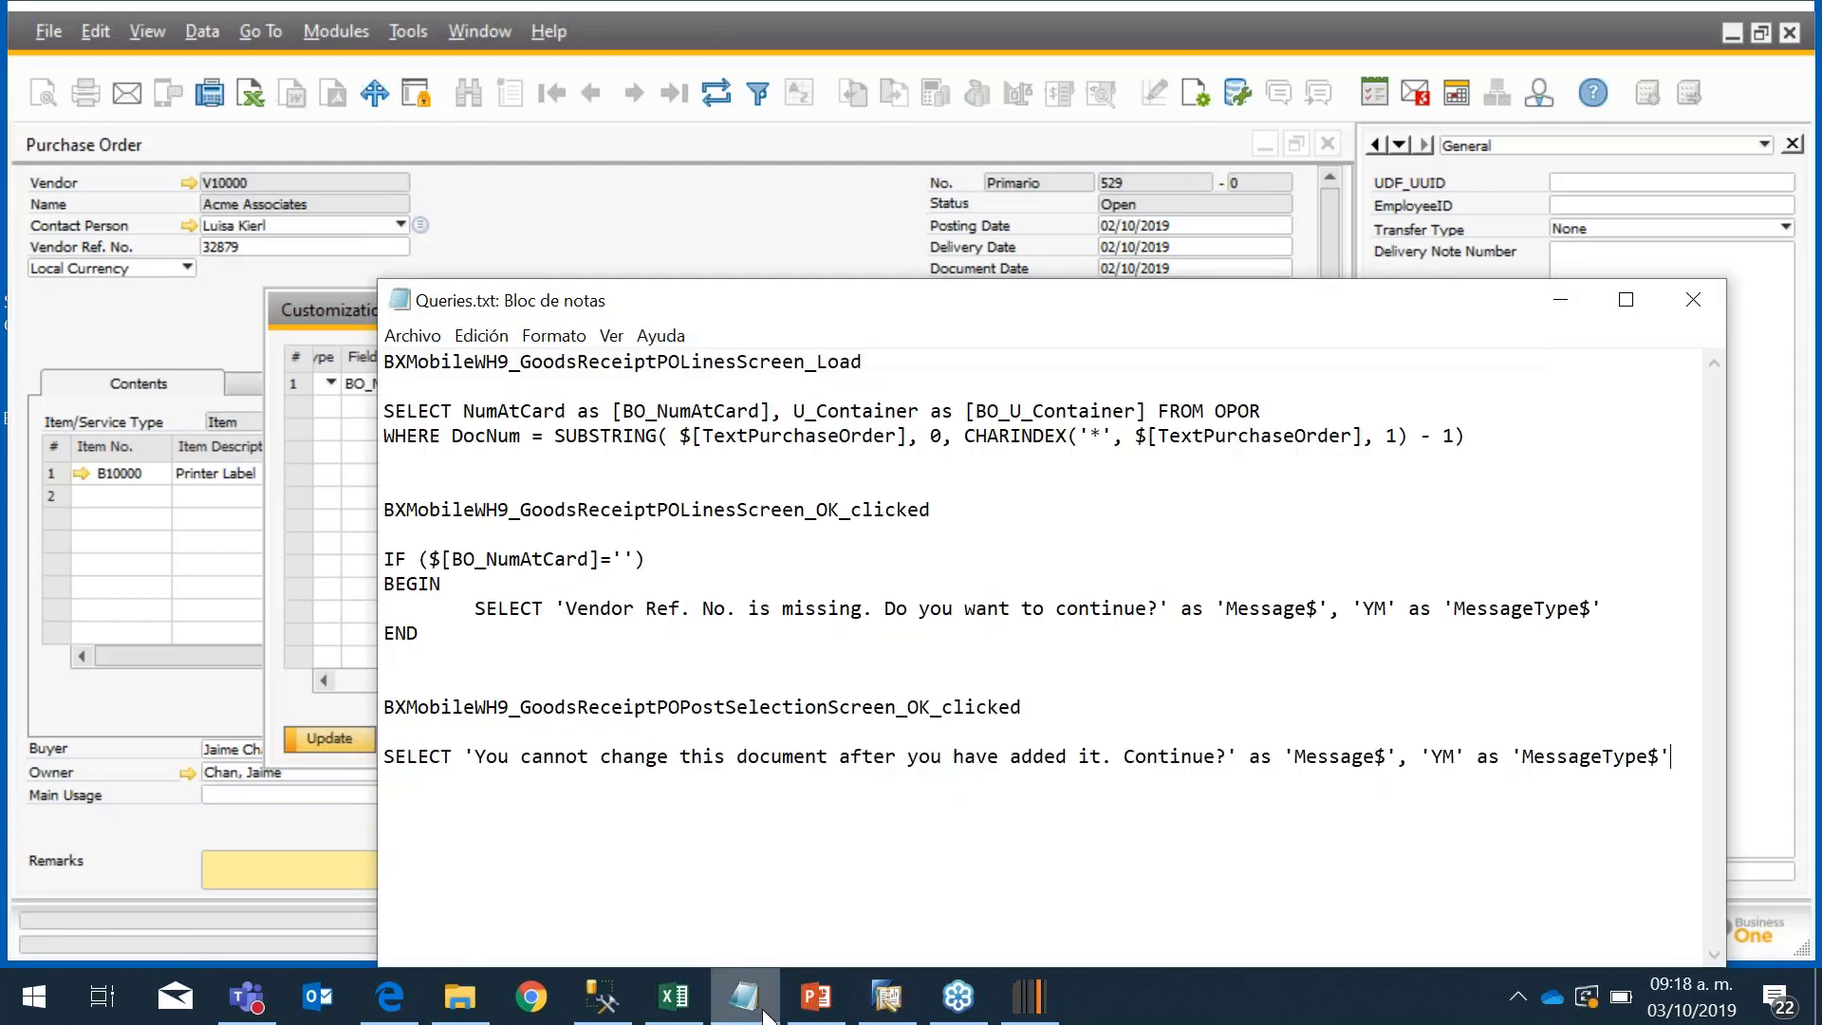
drag(384, 362, 502, 371)
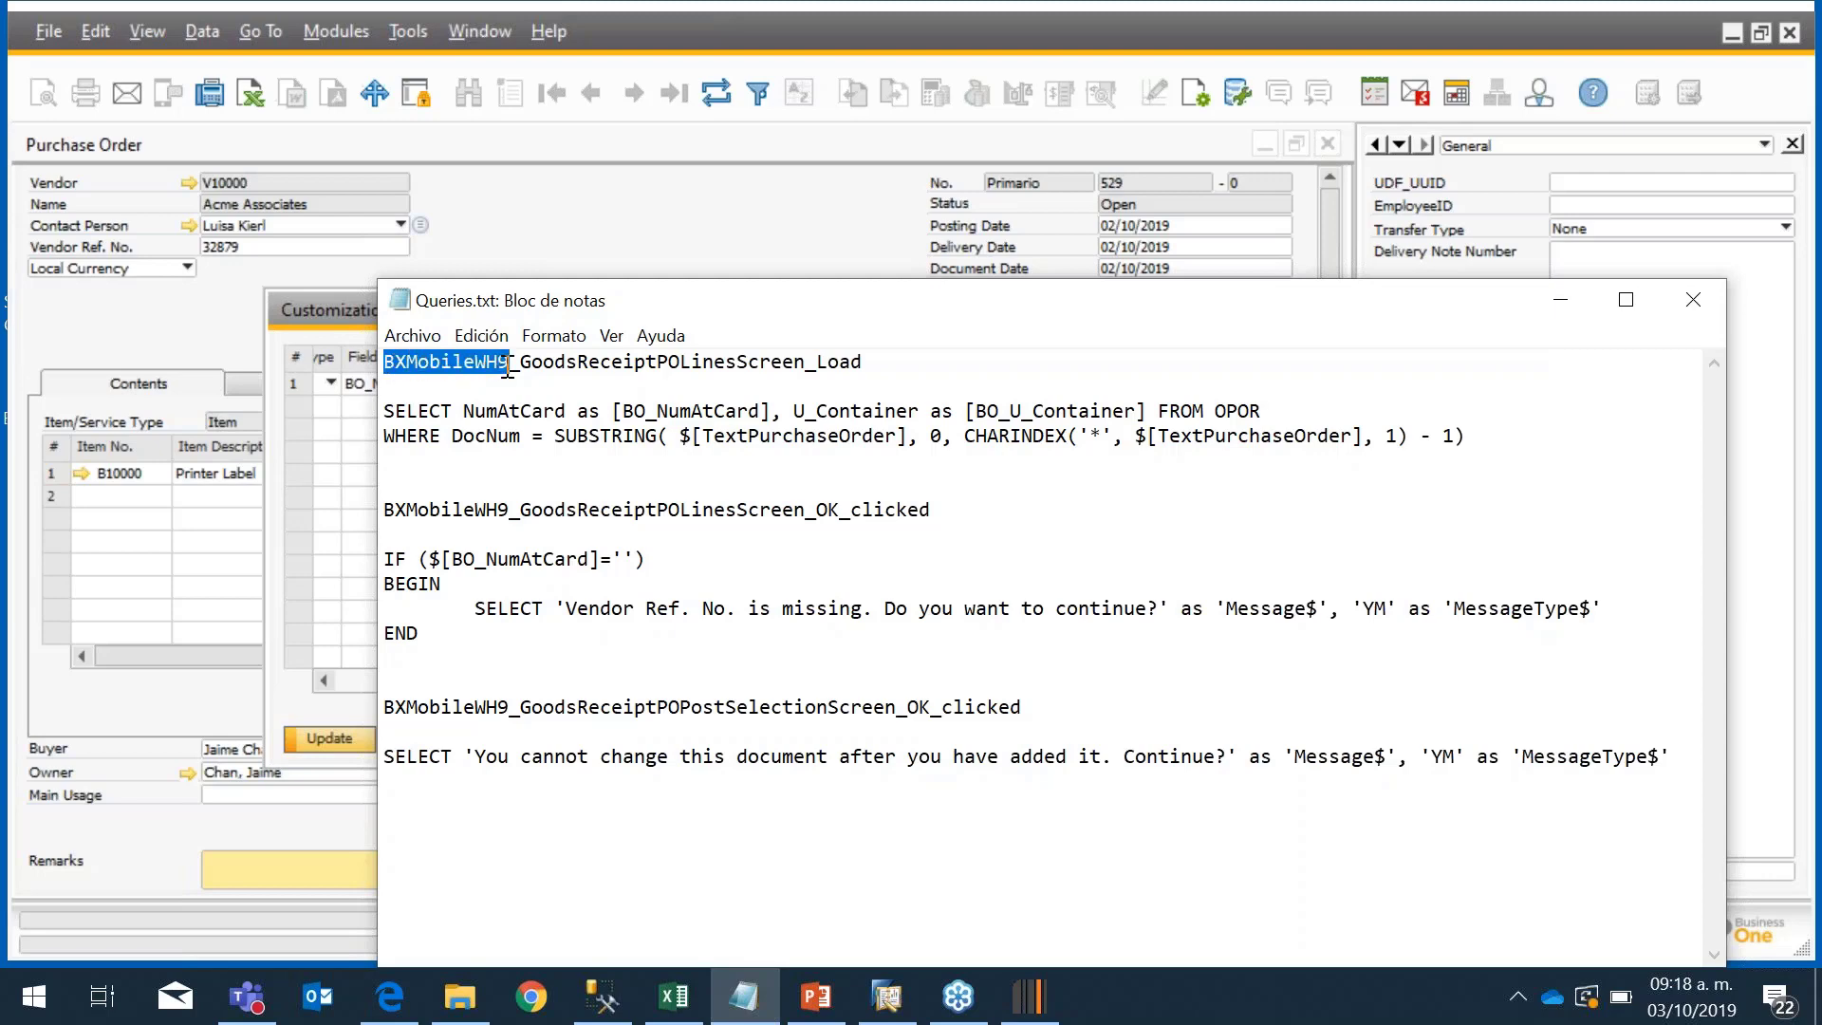
click(1568, 303)
click(850, 383)
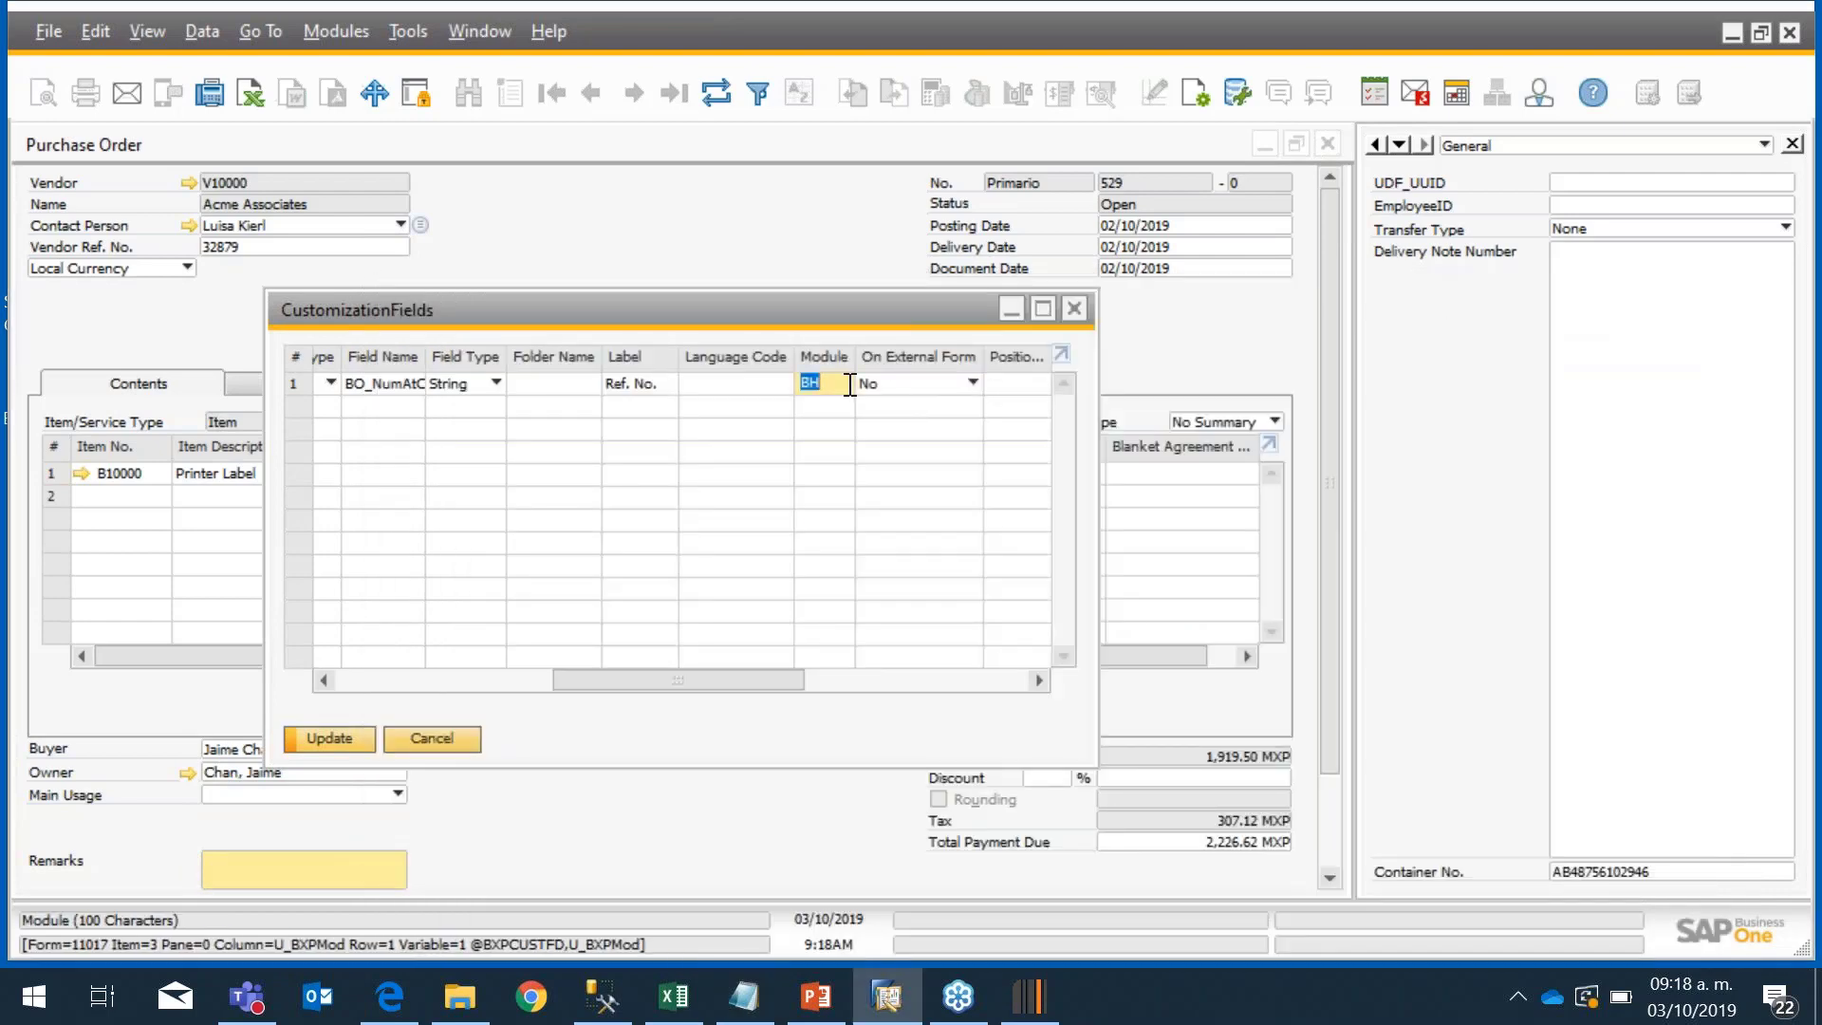
key(ctrl+v)
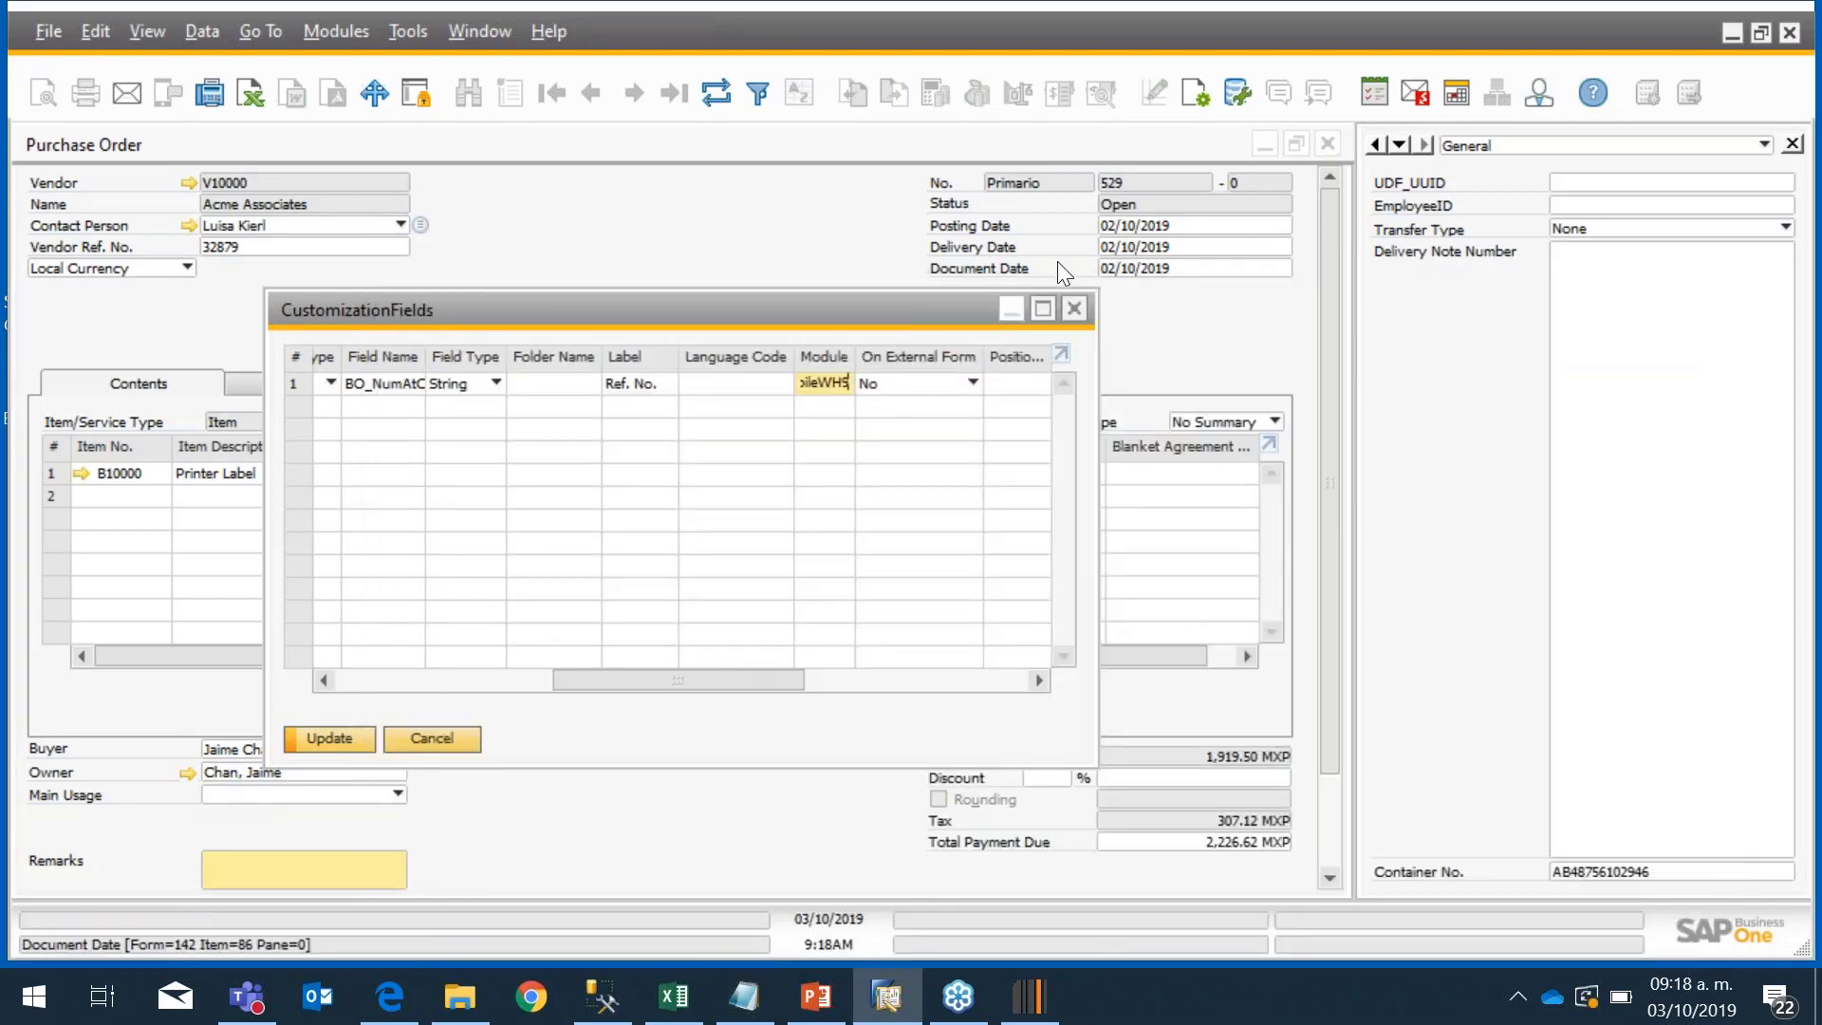
Step: Maximize the CustomizationFields window and widen the Module column to fit its full value
click(1042, 310)
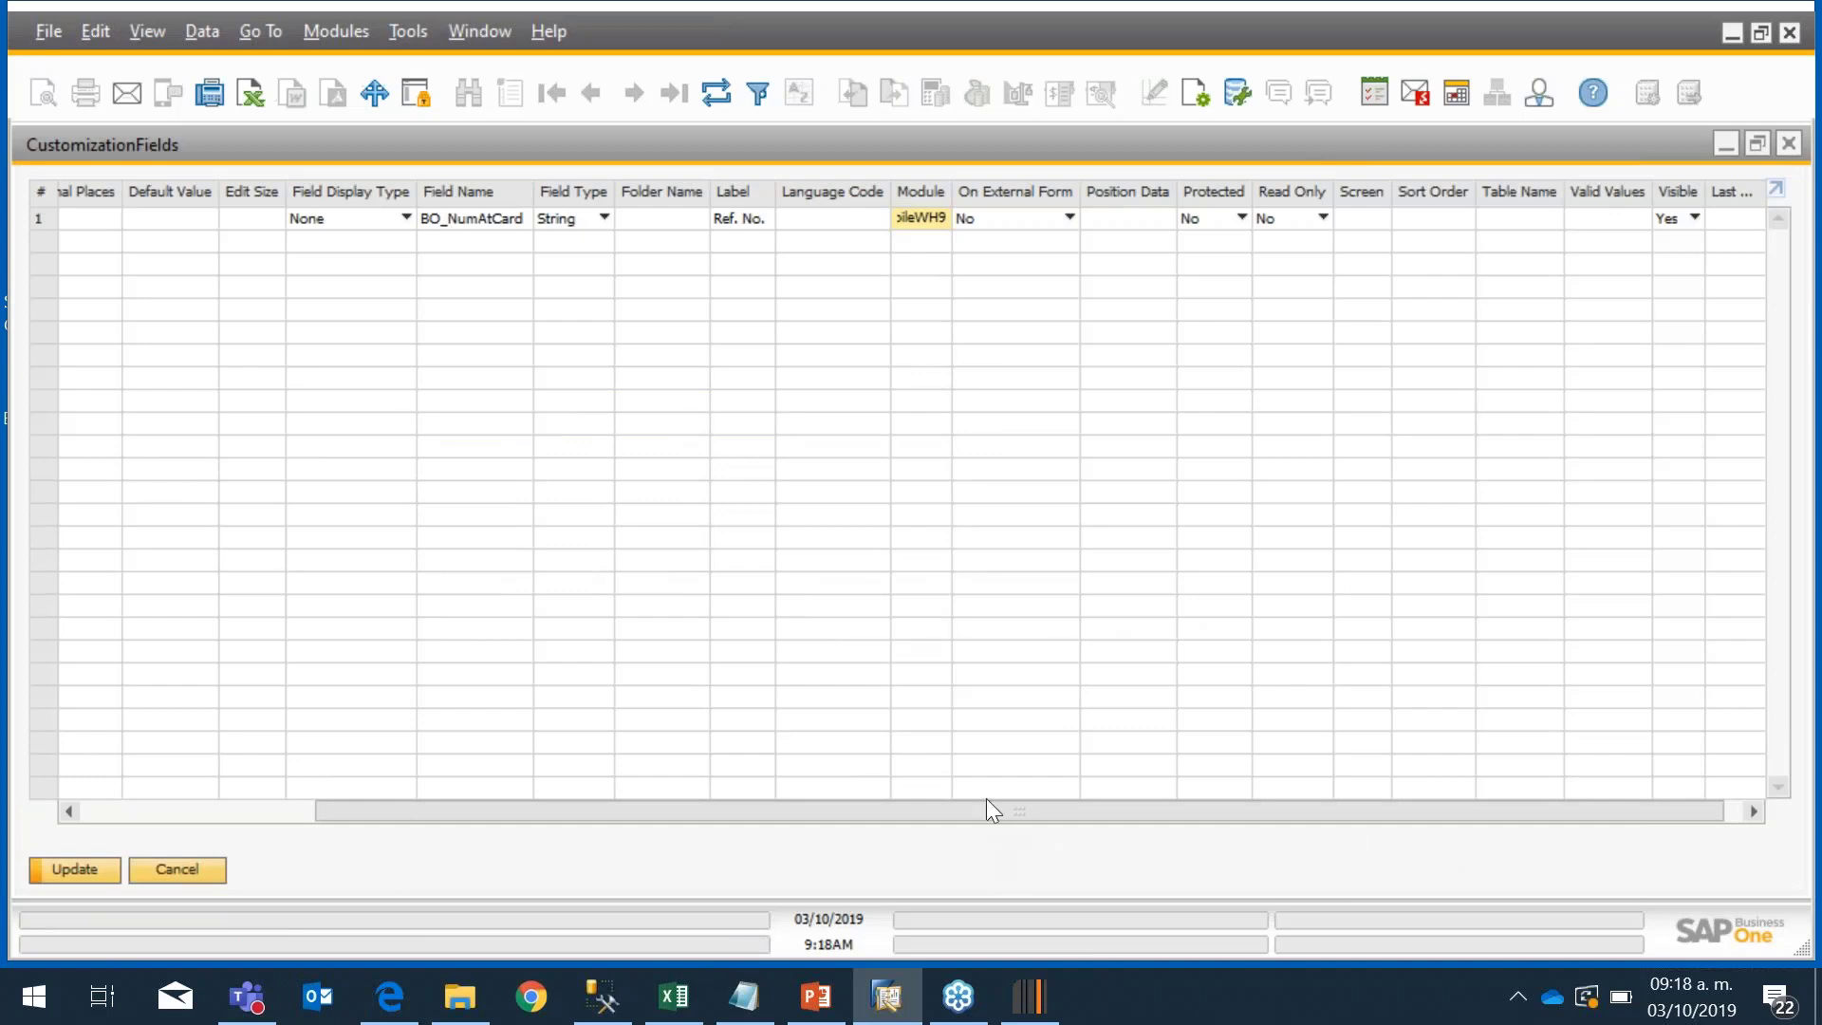
click(858, 219)
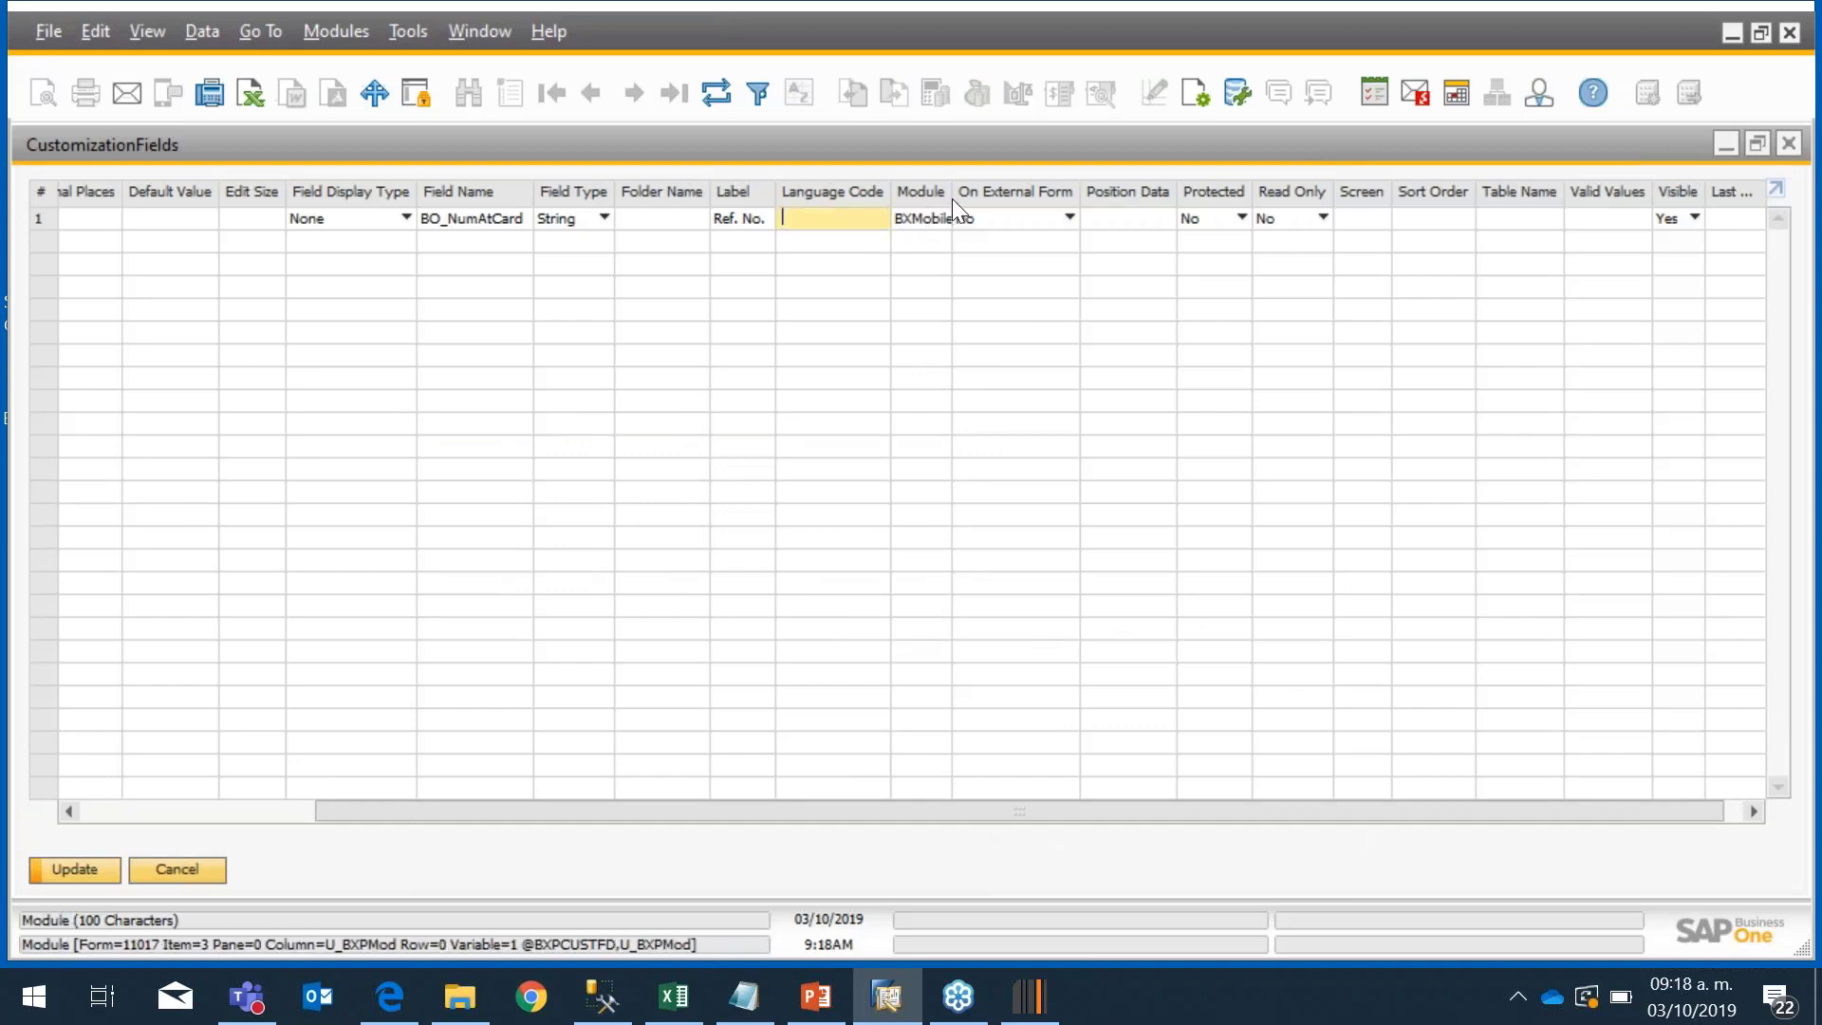
drag(952, 198, 994, 198)
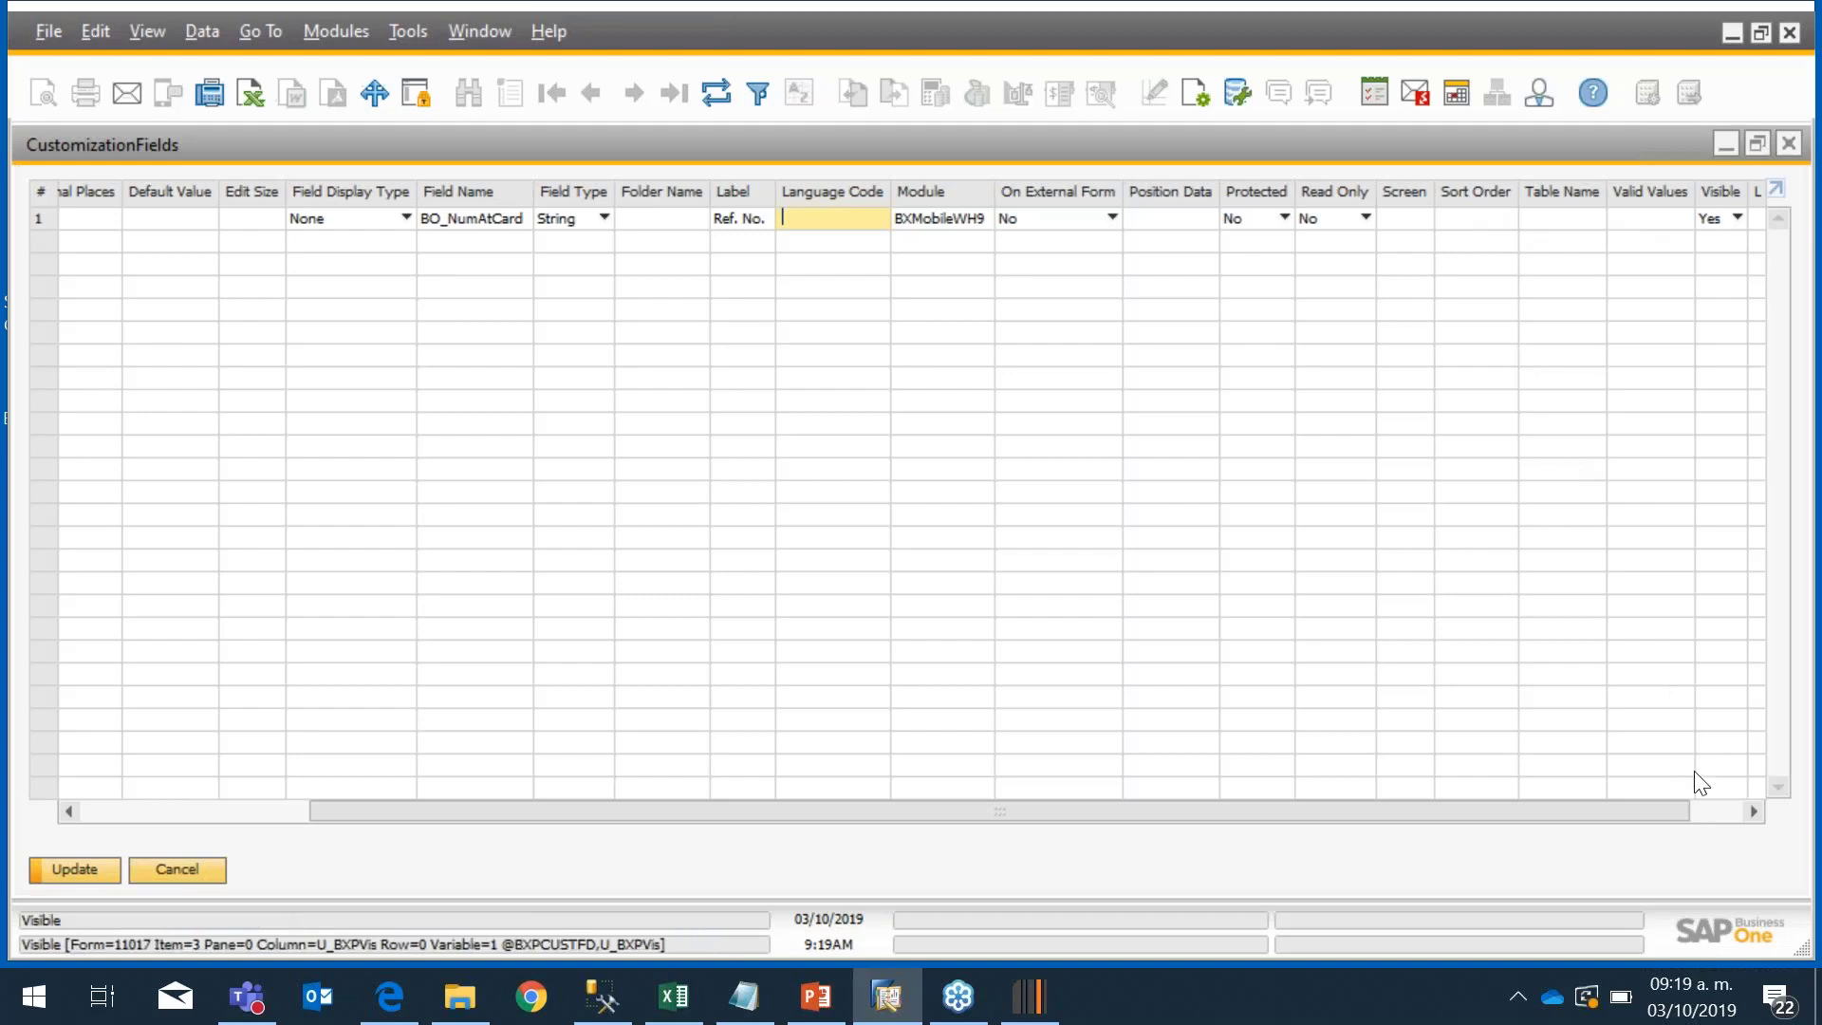
Step: Switch to Produmex Scan and copy the screen name GoodsReceiptPOLinesScreen from the GR PO screen's customization details for the row's Screen field
drag(1681, 806, 1779, 820)
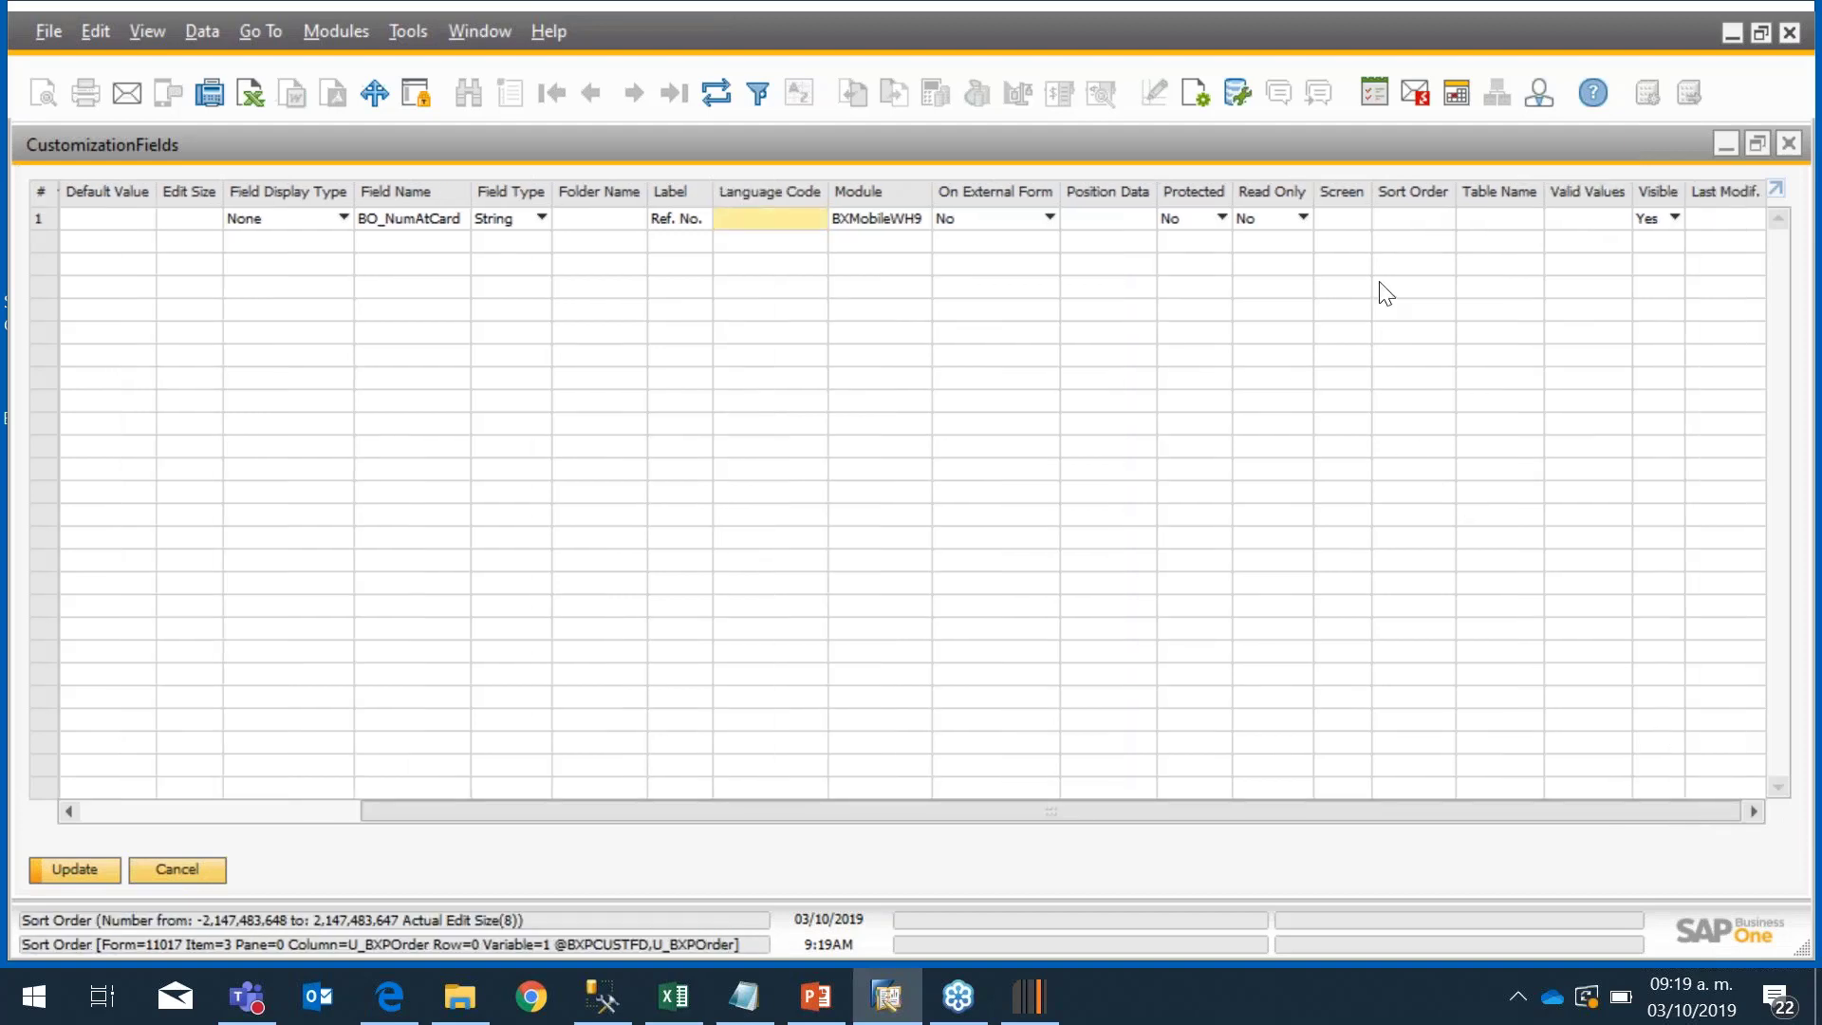
click(1348, 222)
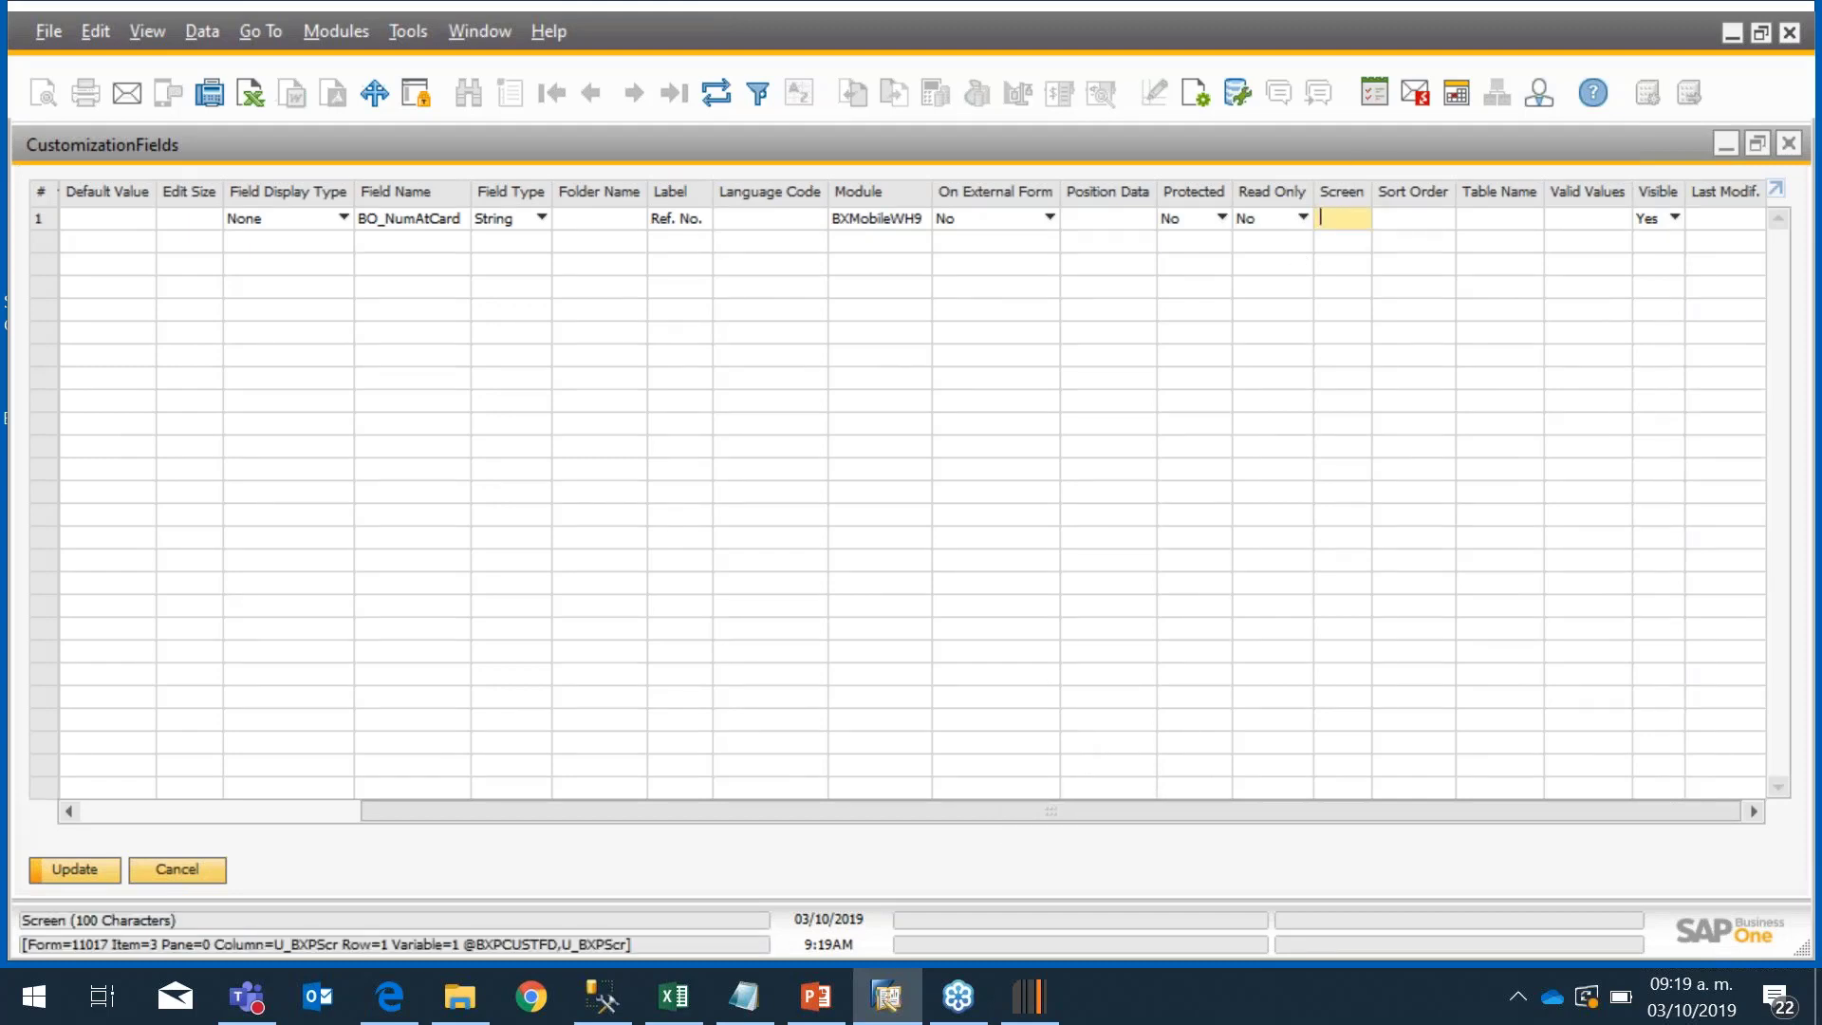
click(1042, 982)
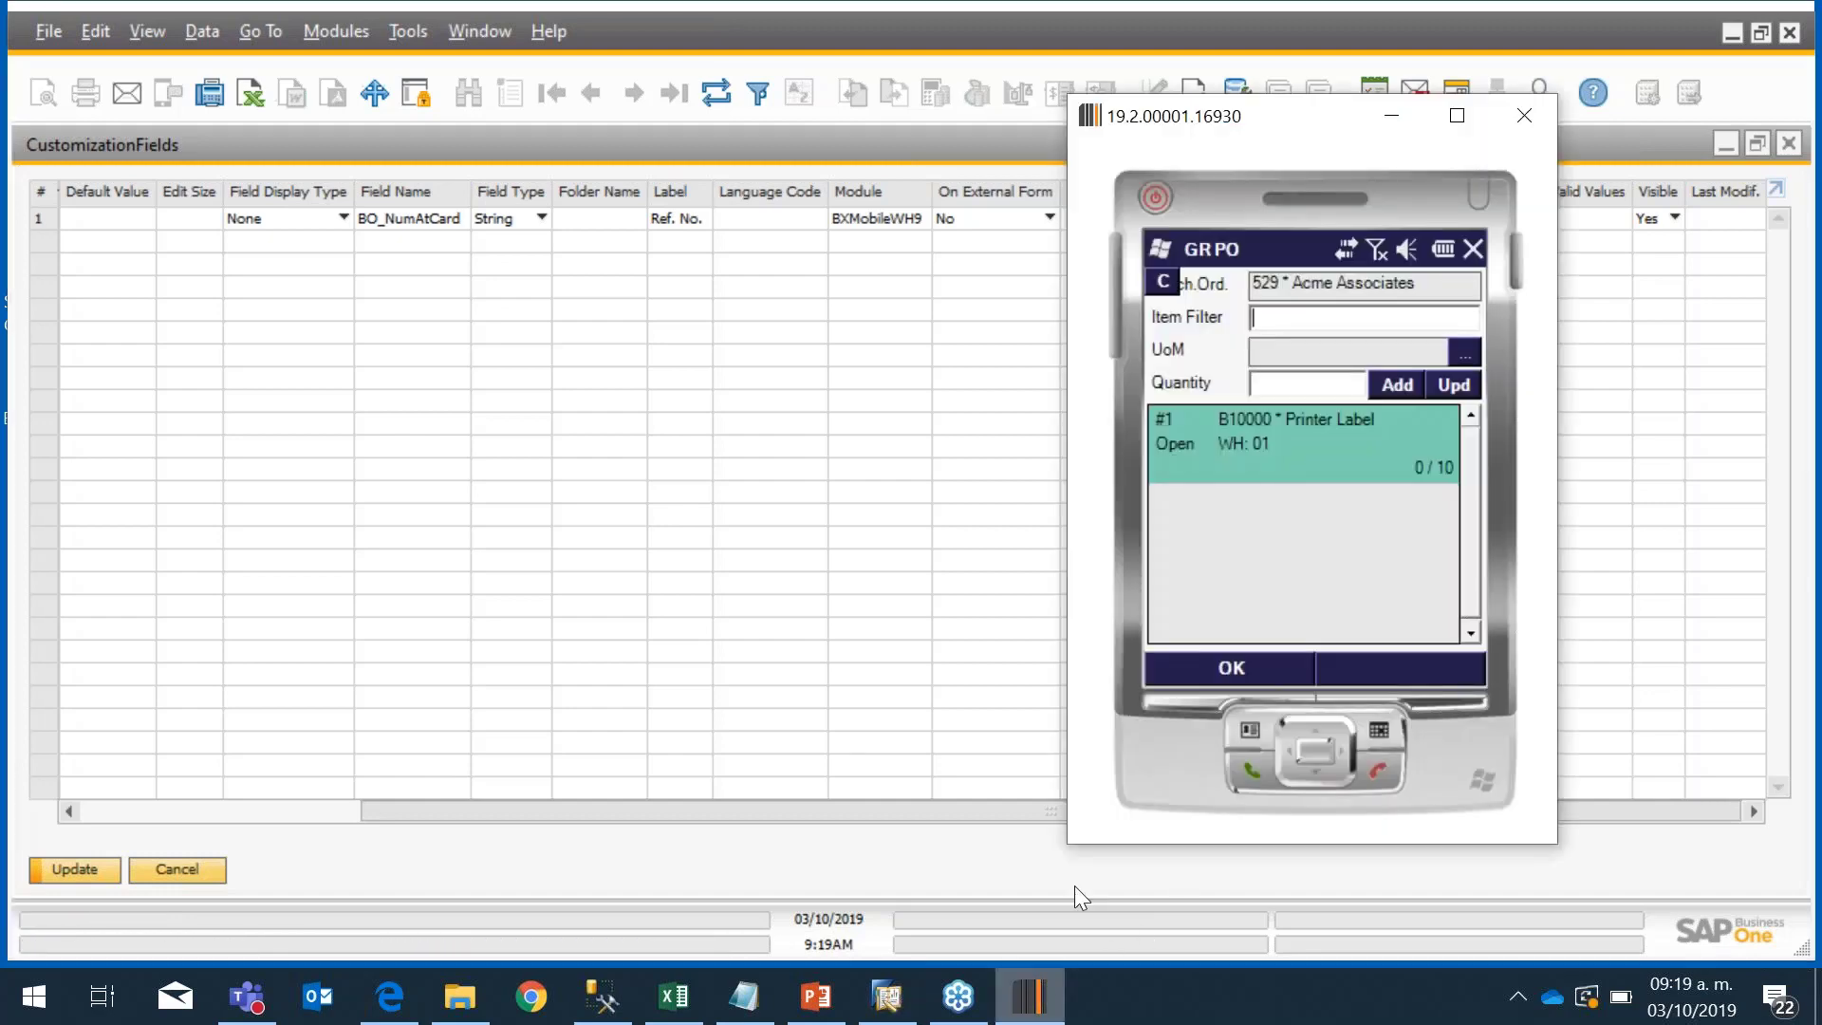
click(1173, 294)
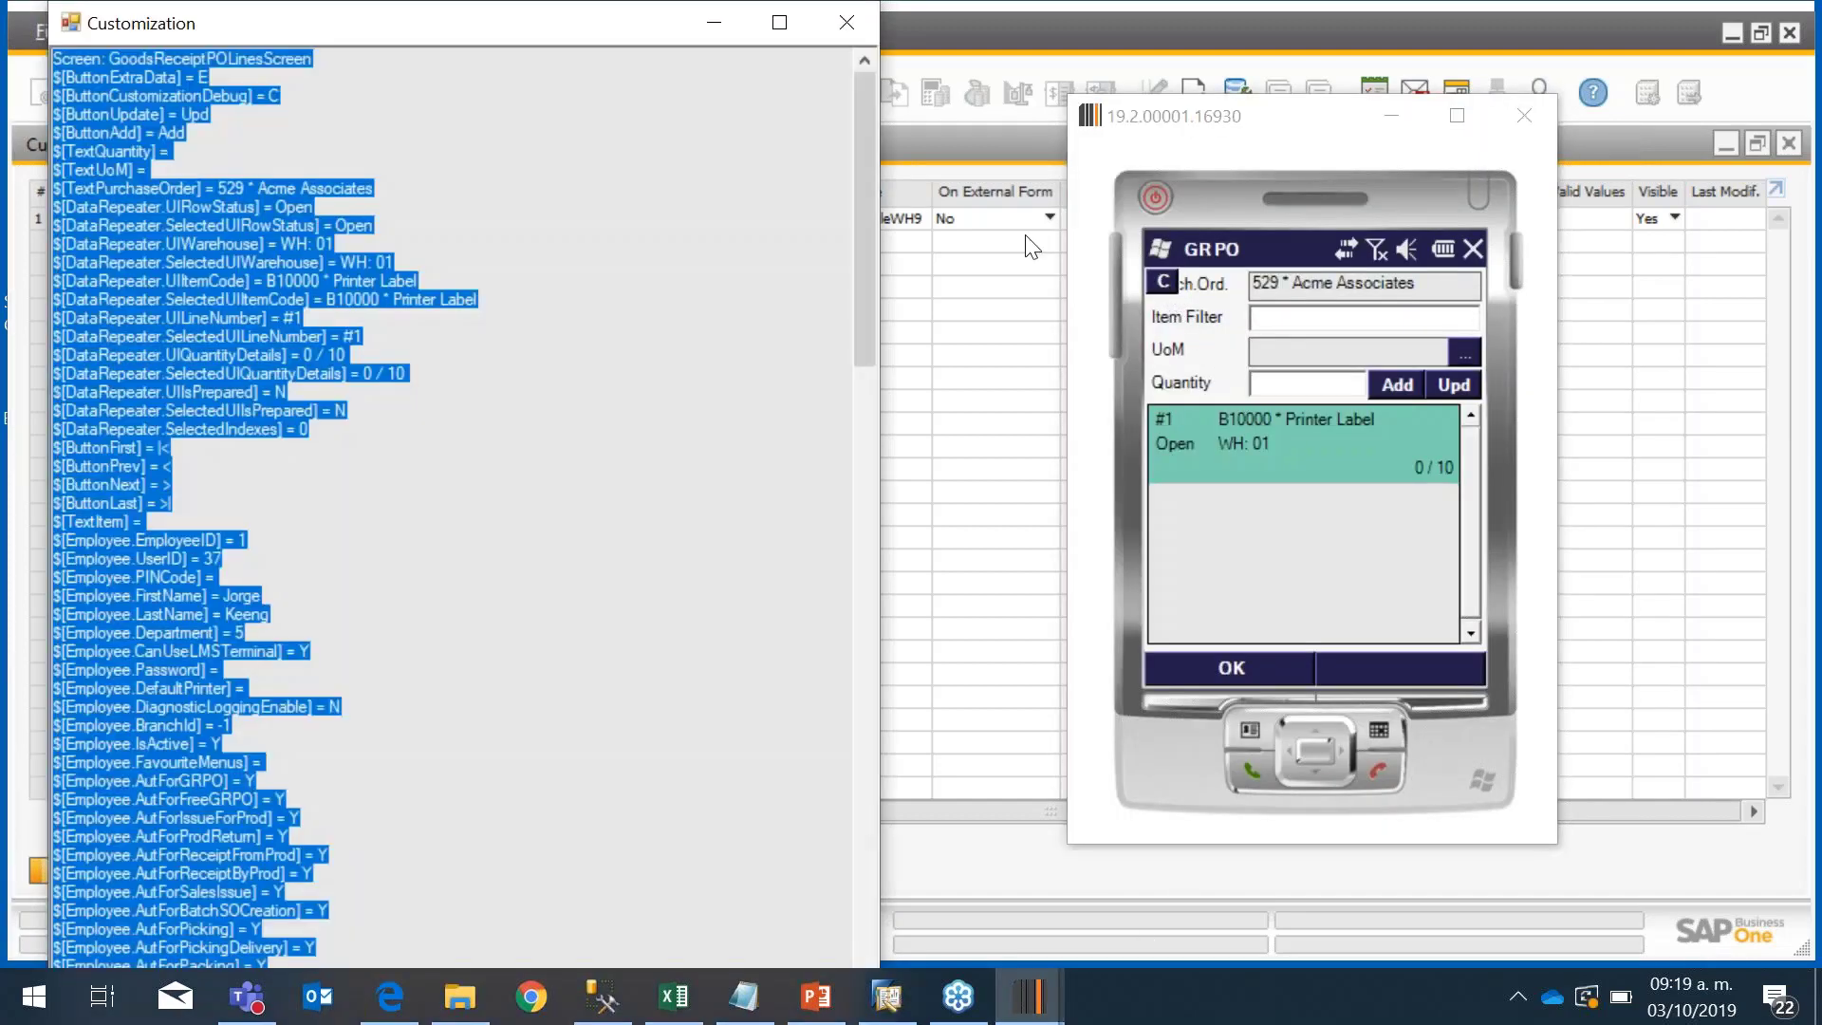
click(290, 80)
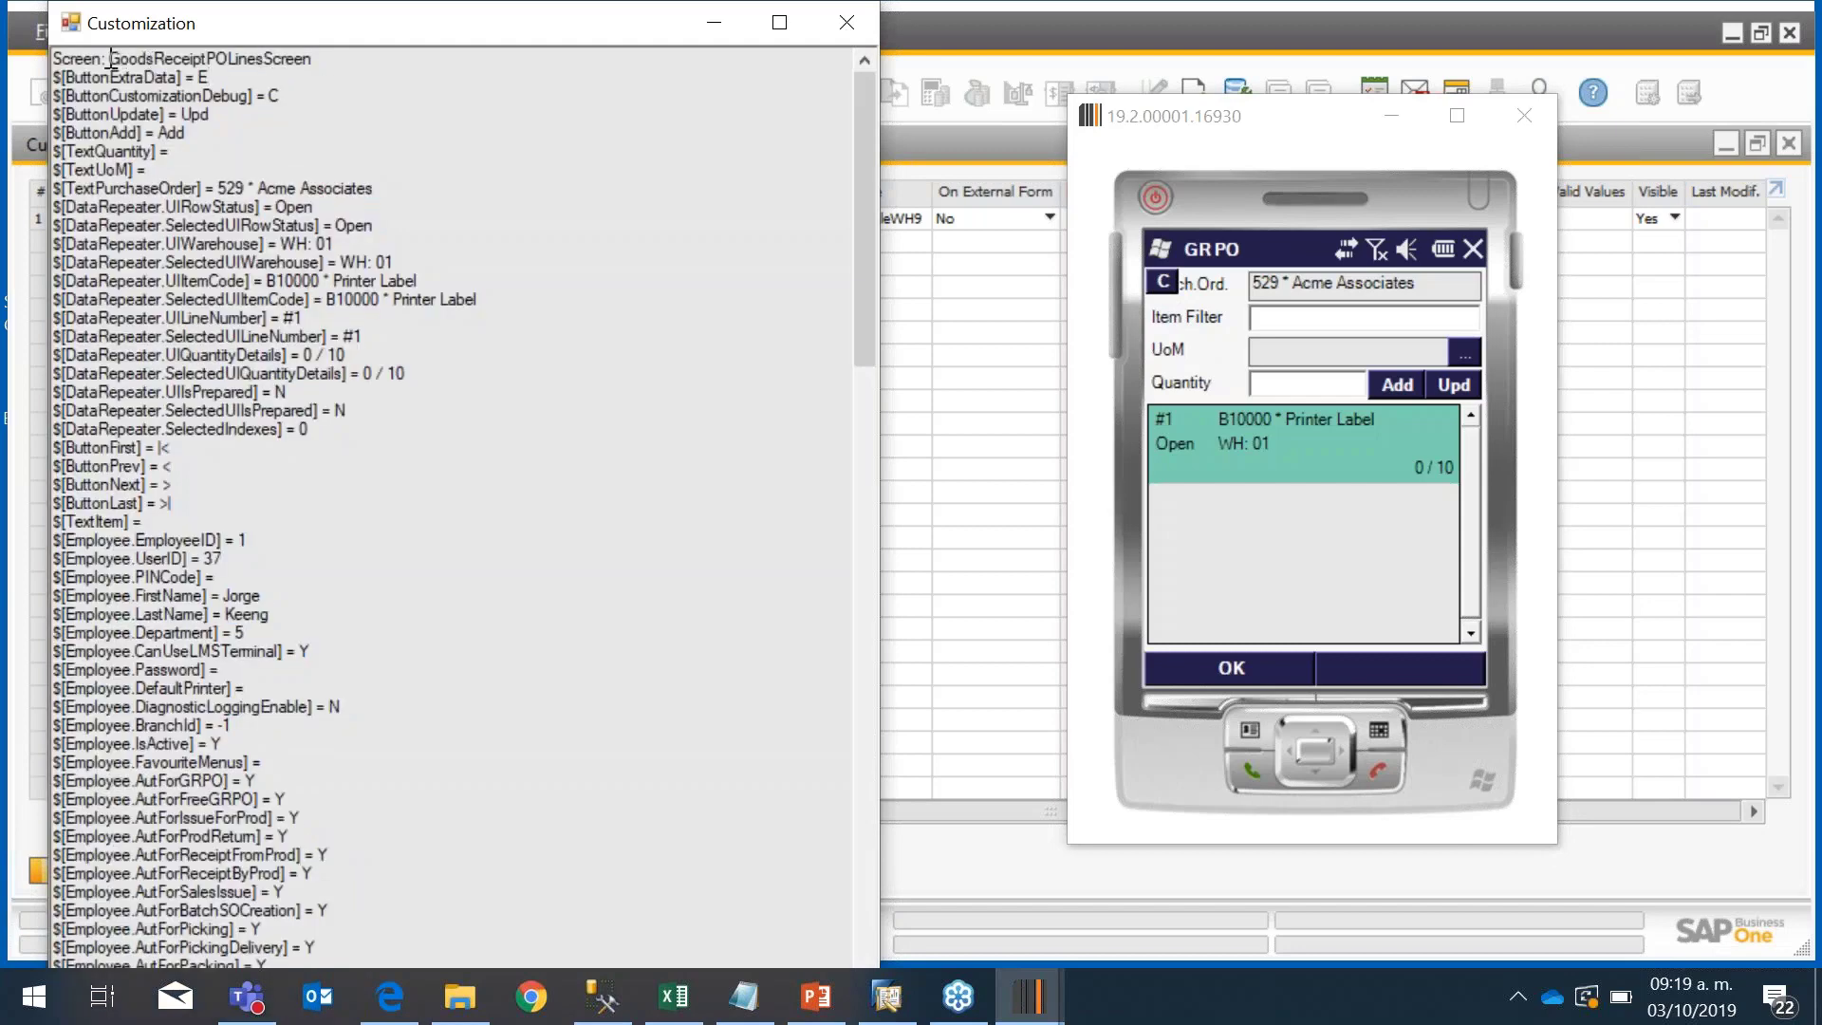
drag(111, 59, 322, 58)
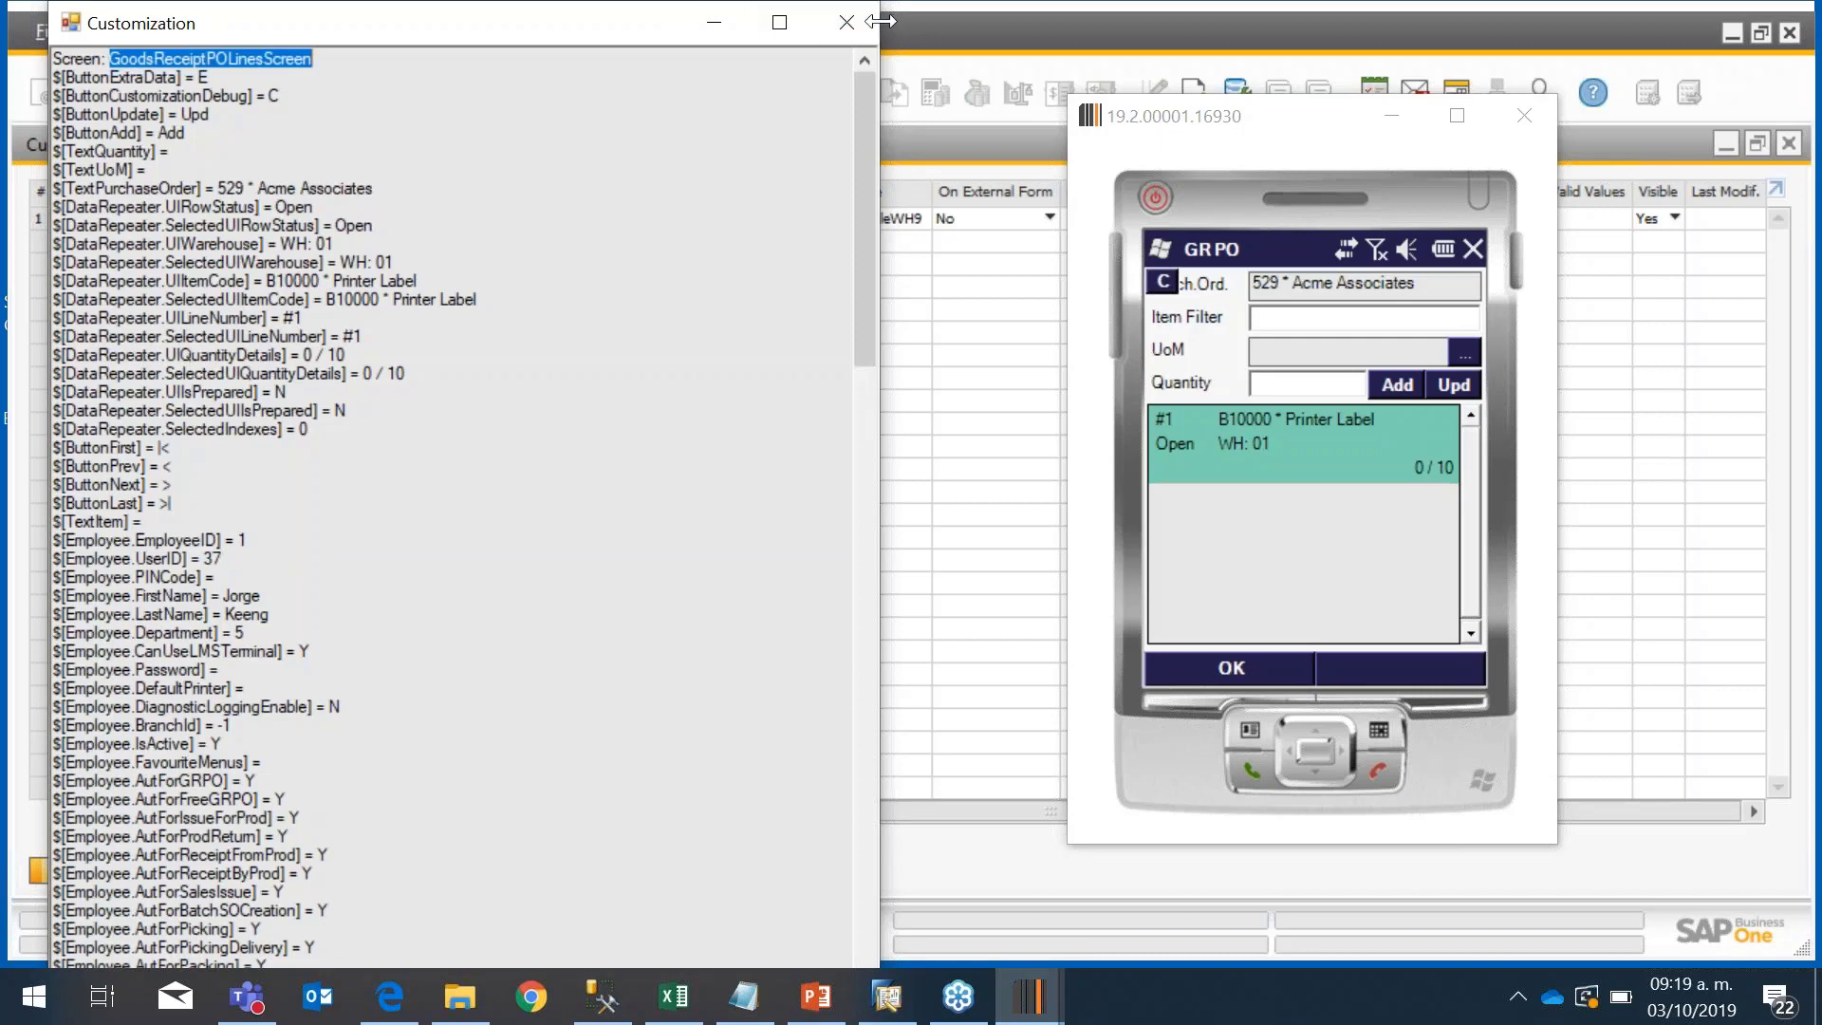
click(846, 22)
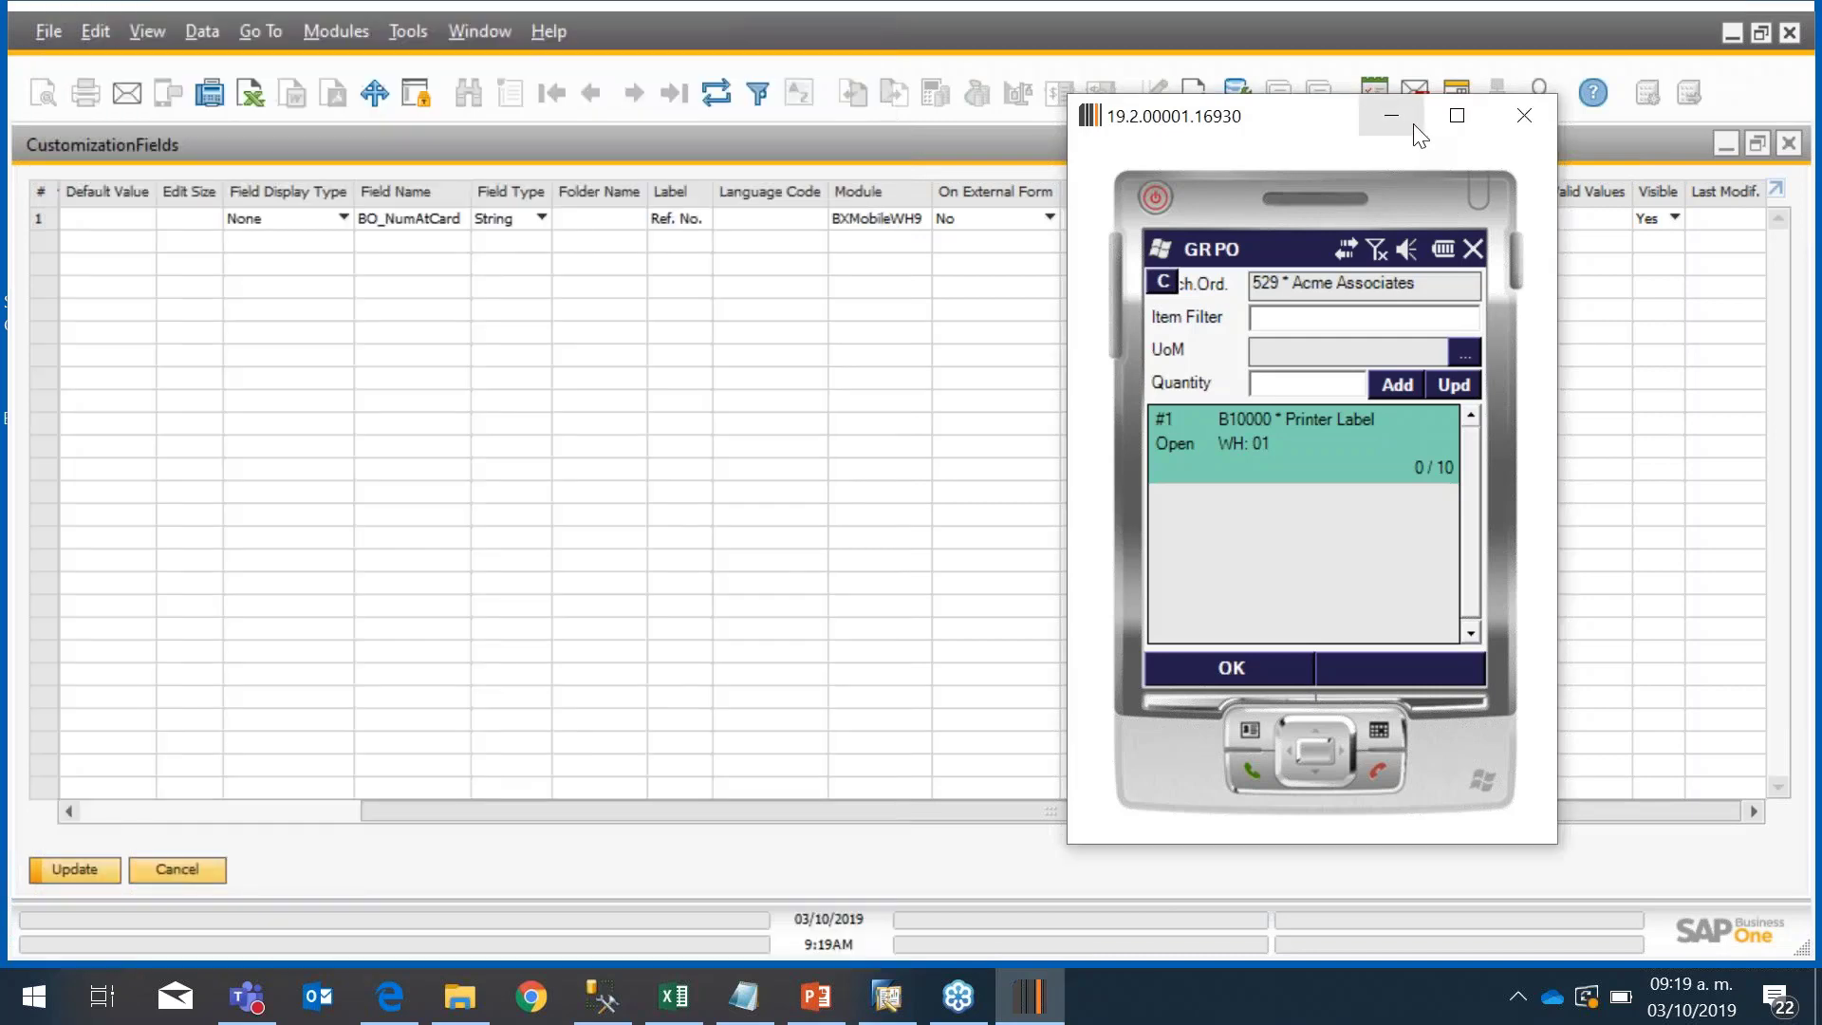
Step: Set the row's Screen to GoodsReceiptPOLinesScreen in the CustomizationFields table and save the entry
click(1409, 119)
click(1333, 218)
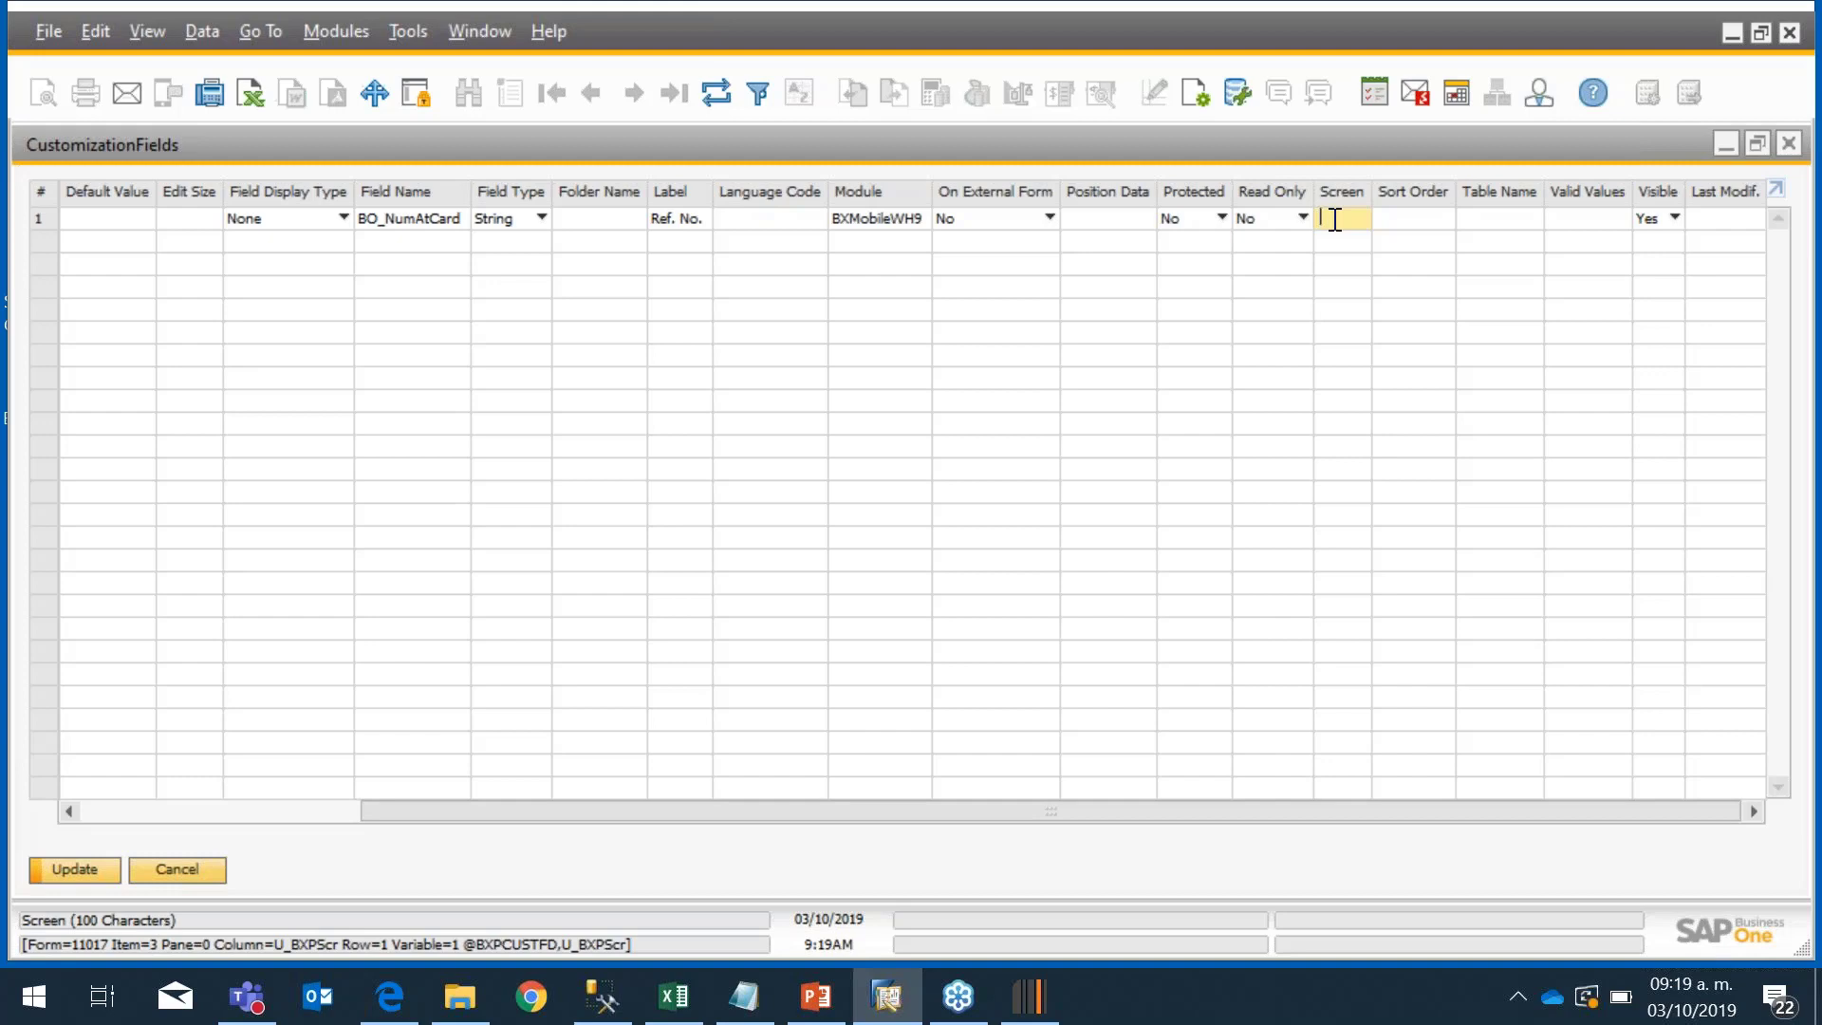
text(Screen)
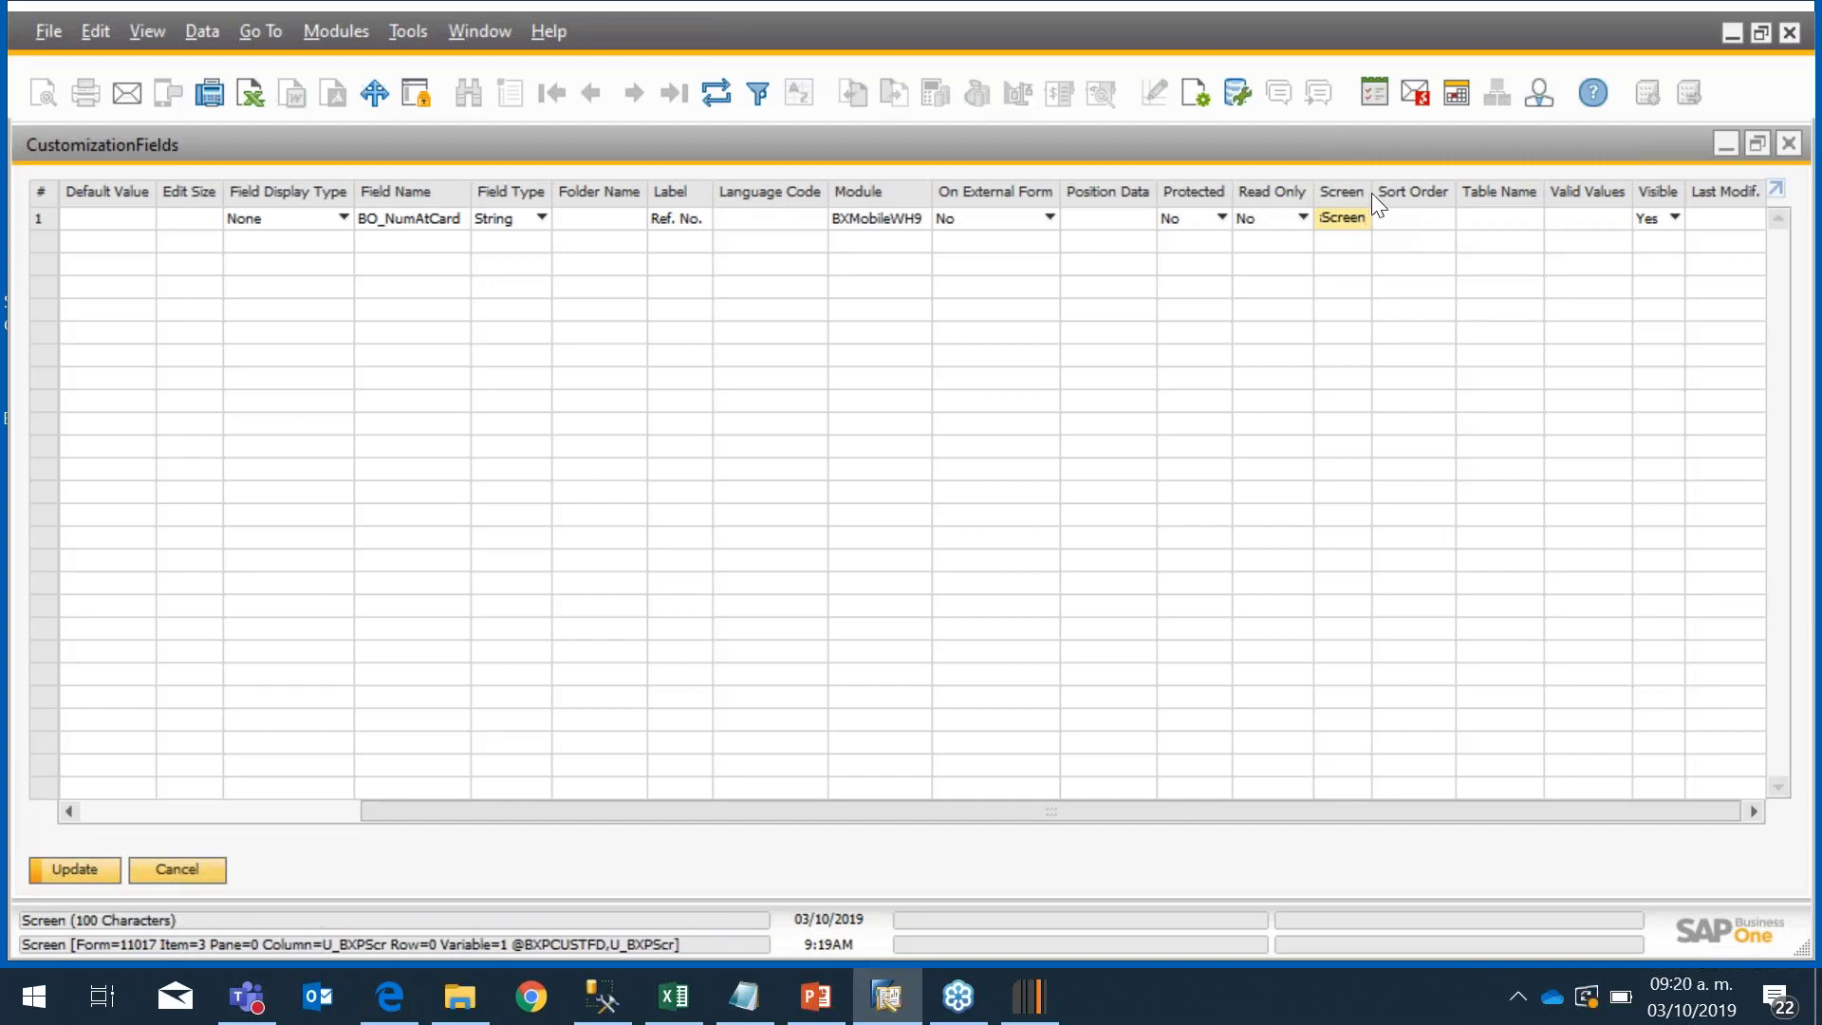
drag(845, 801, 82, 831)
click(82, 868)
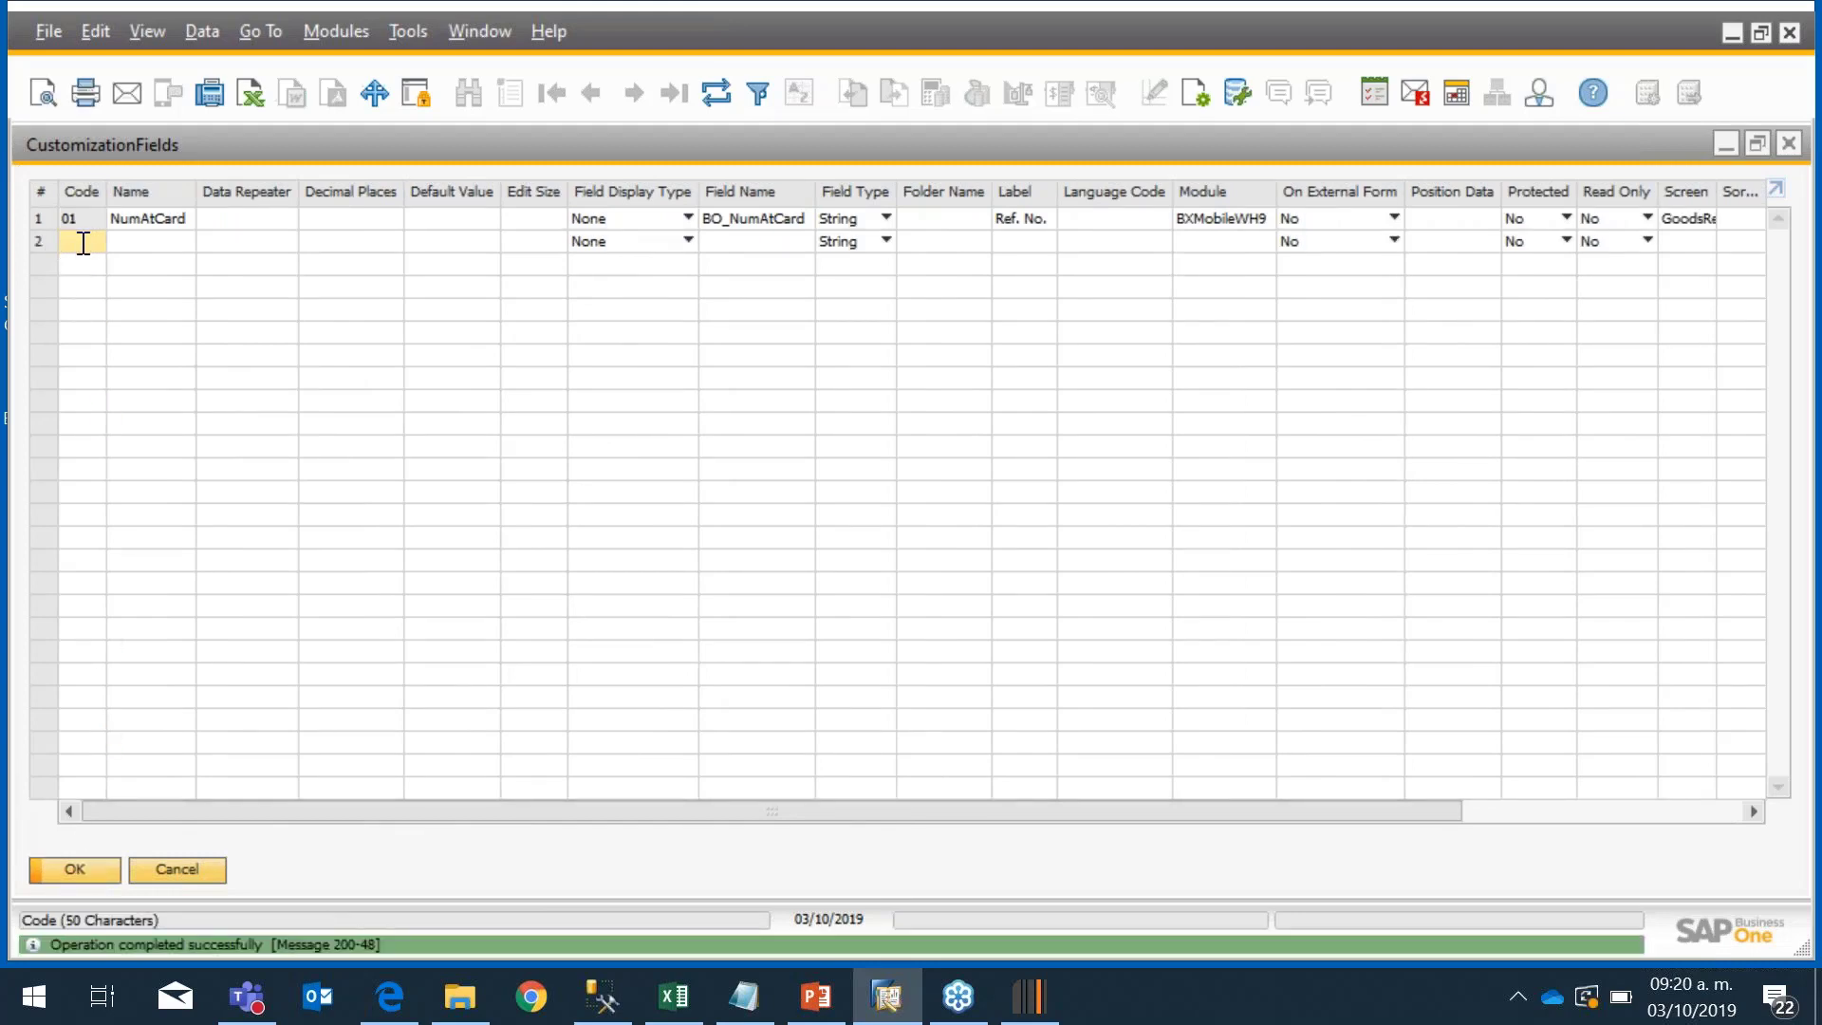
Step: Start a second customization field with Code 02 and Name Container No
text(02)
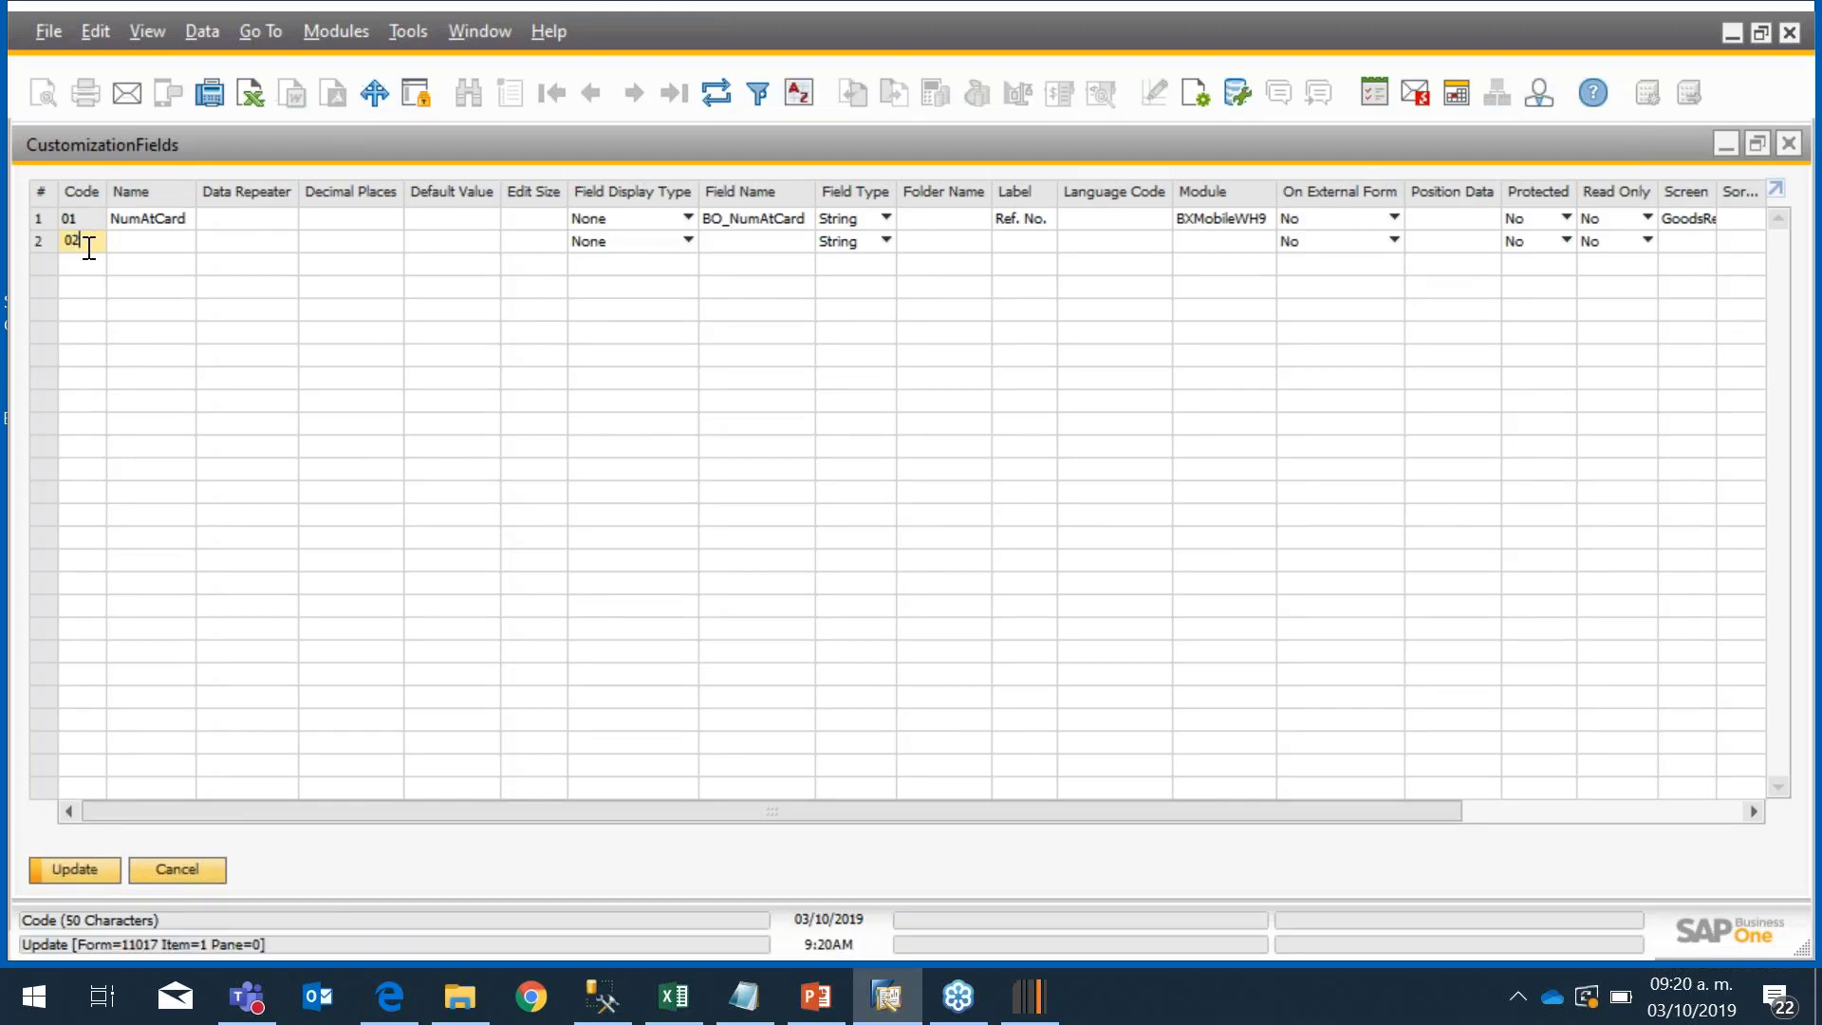
key(Tab)
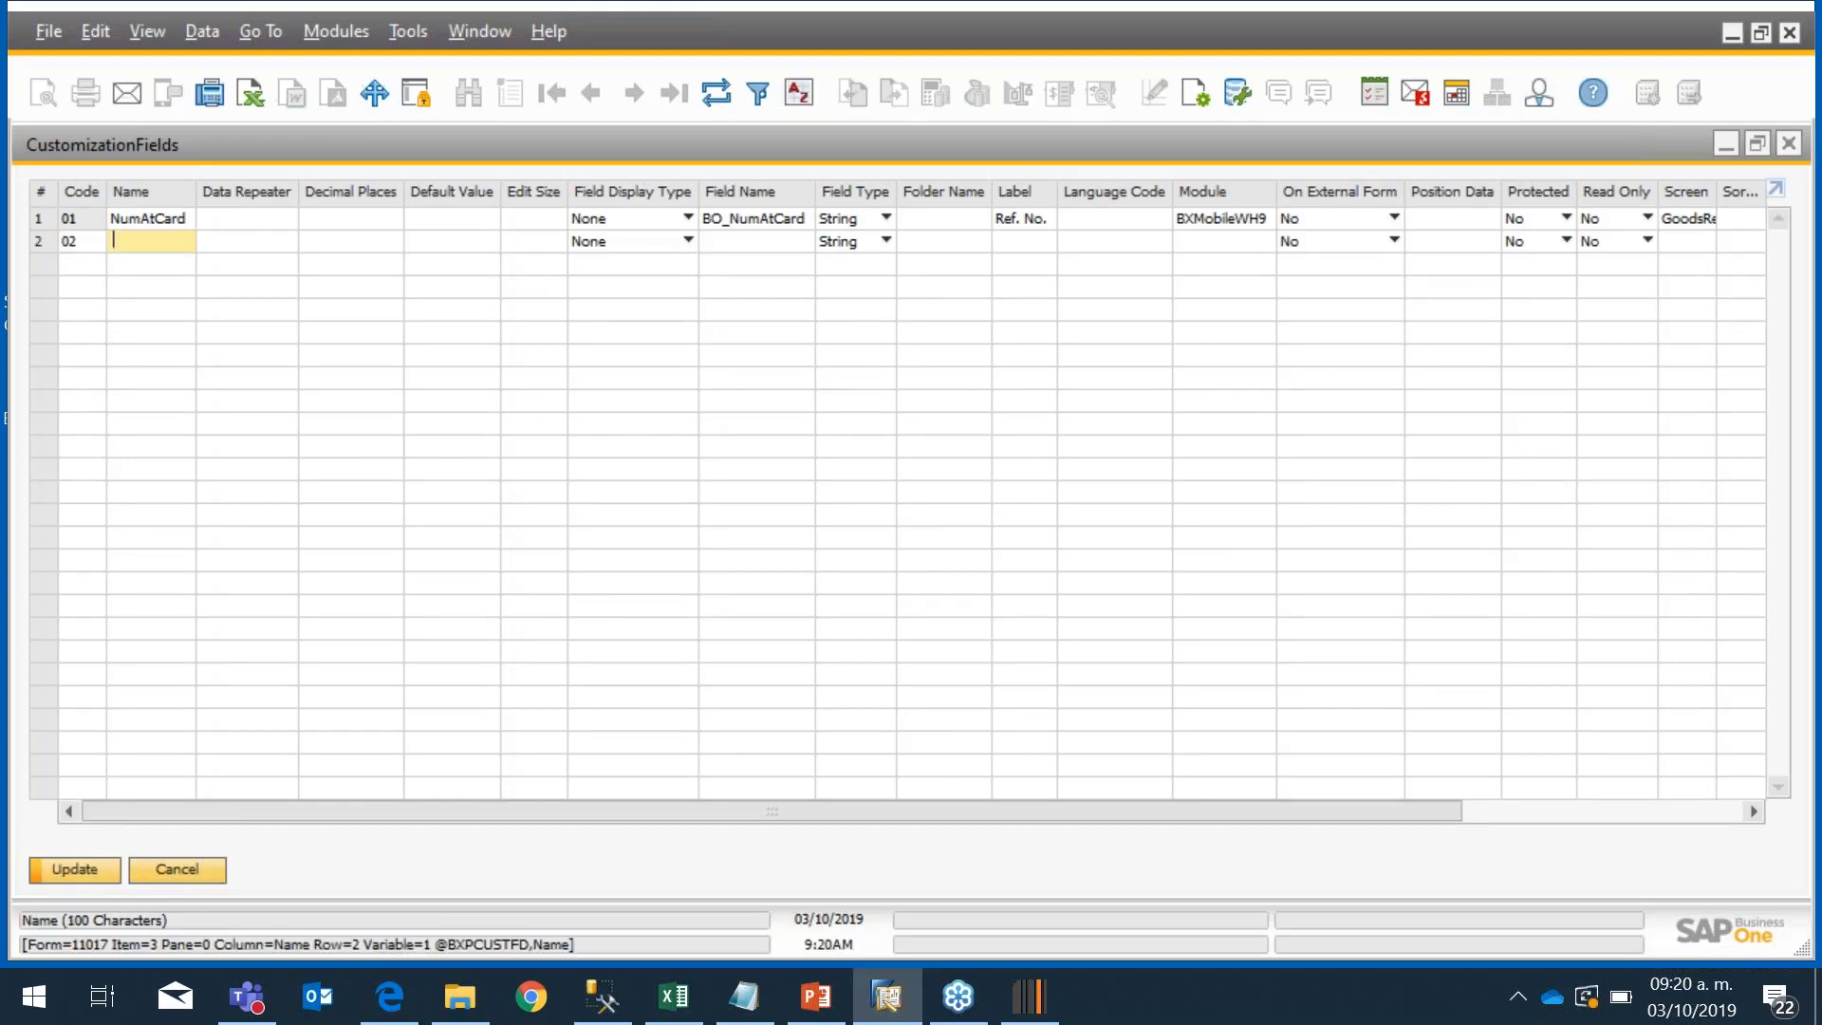
text(Container No.)
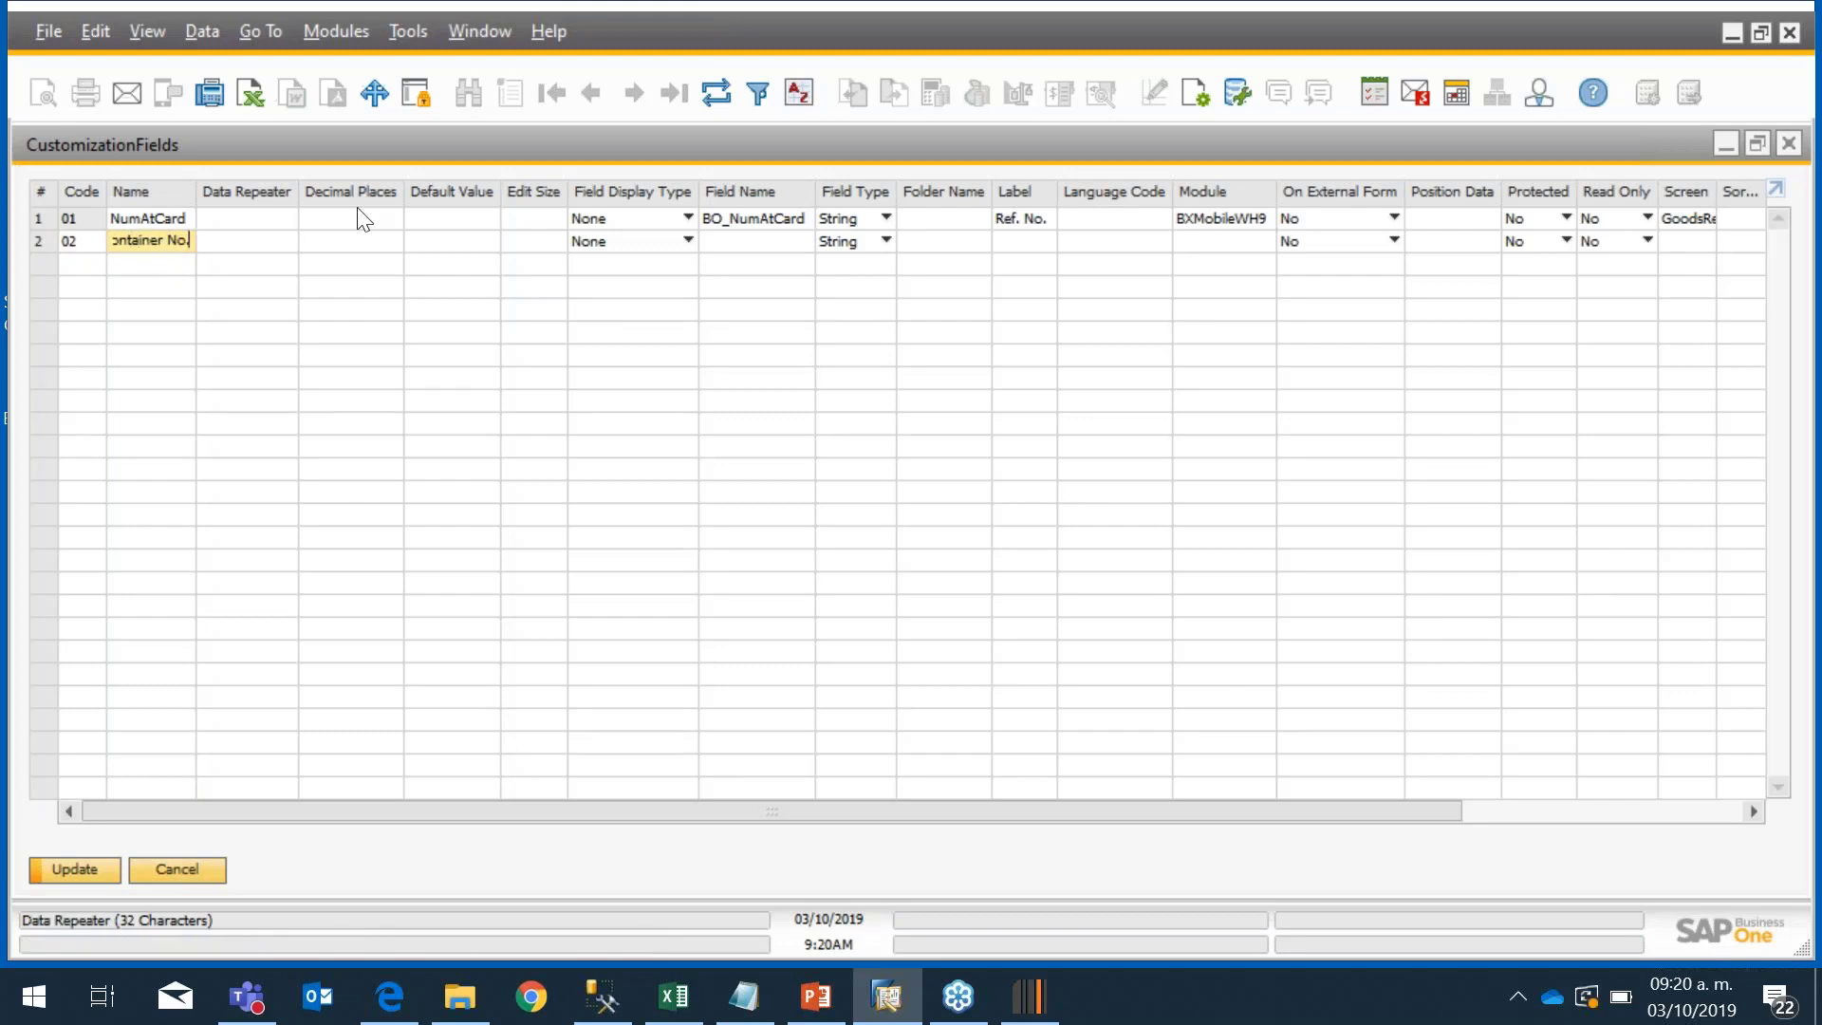
Step: Look up the purchase order's Container No. user-defined field and set row 02's Field Name to BO_U_Container
click(791, 243)
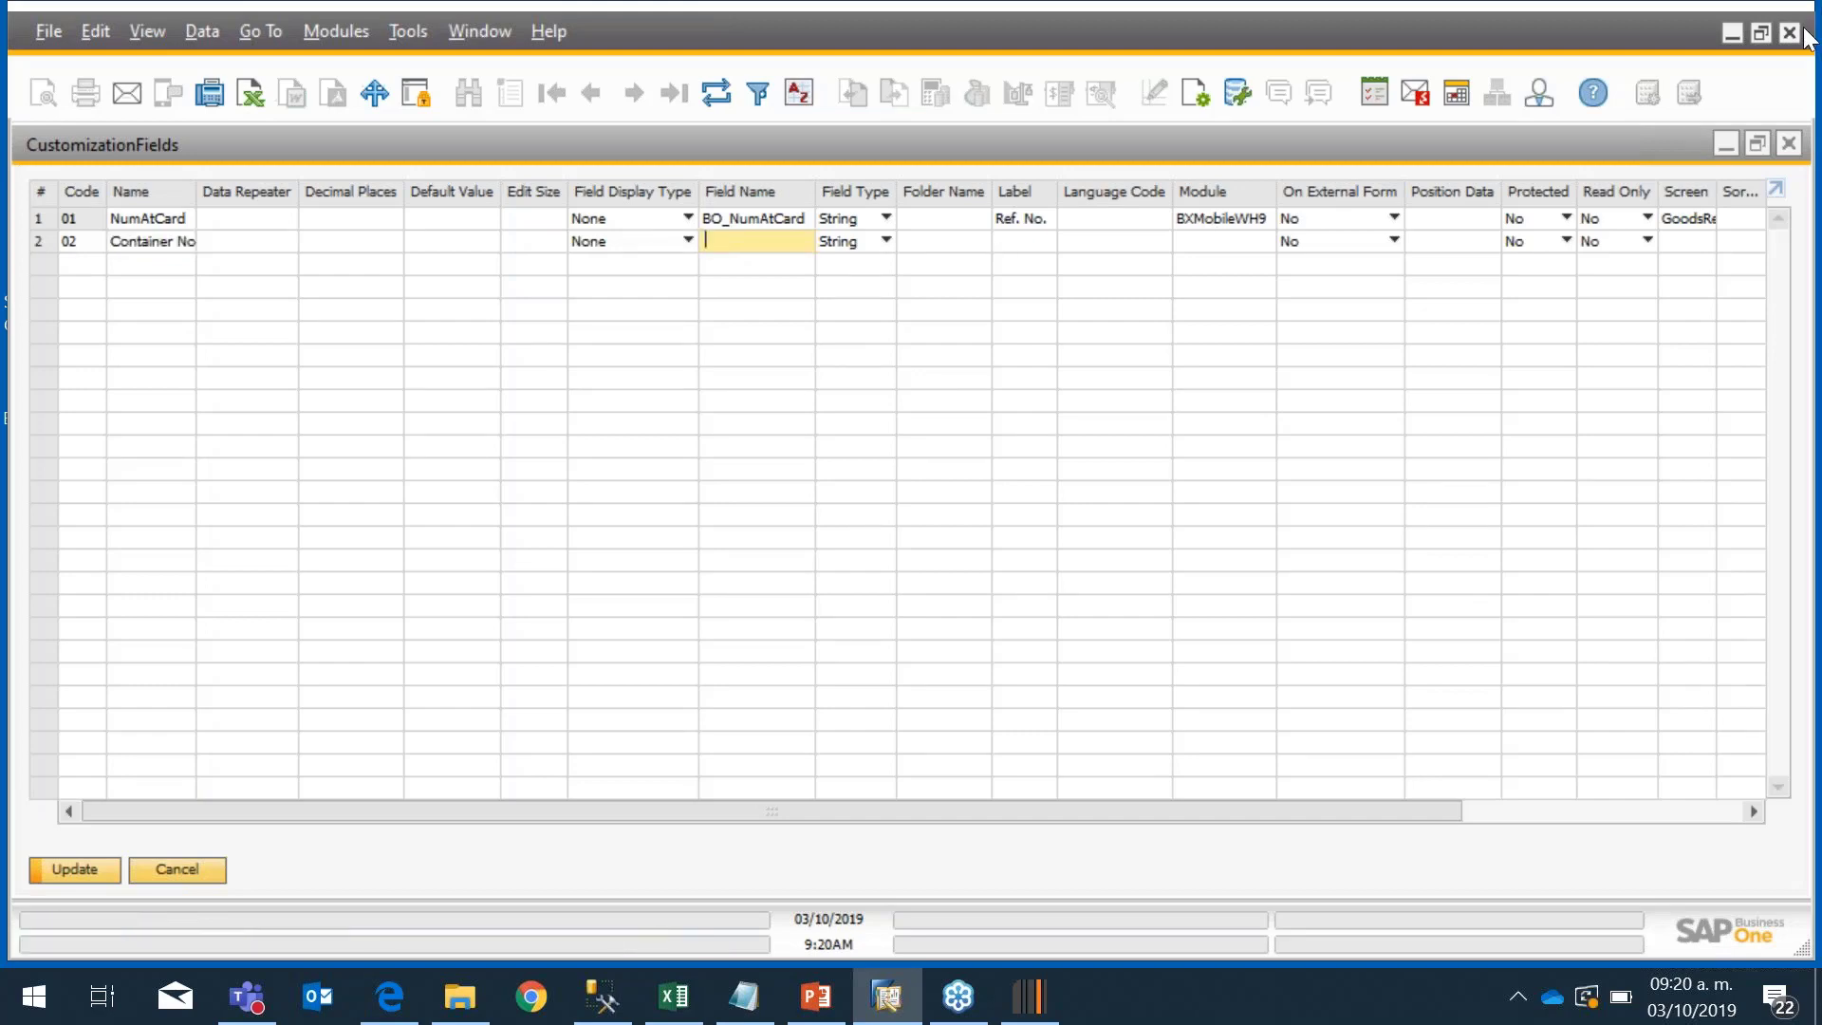
click(1757, 144)
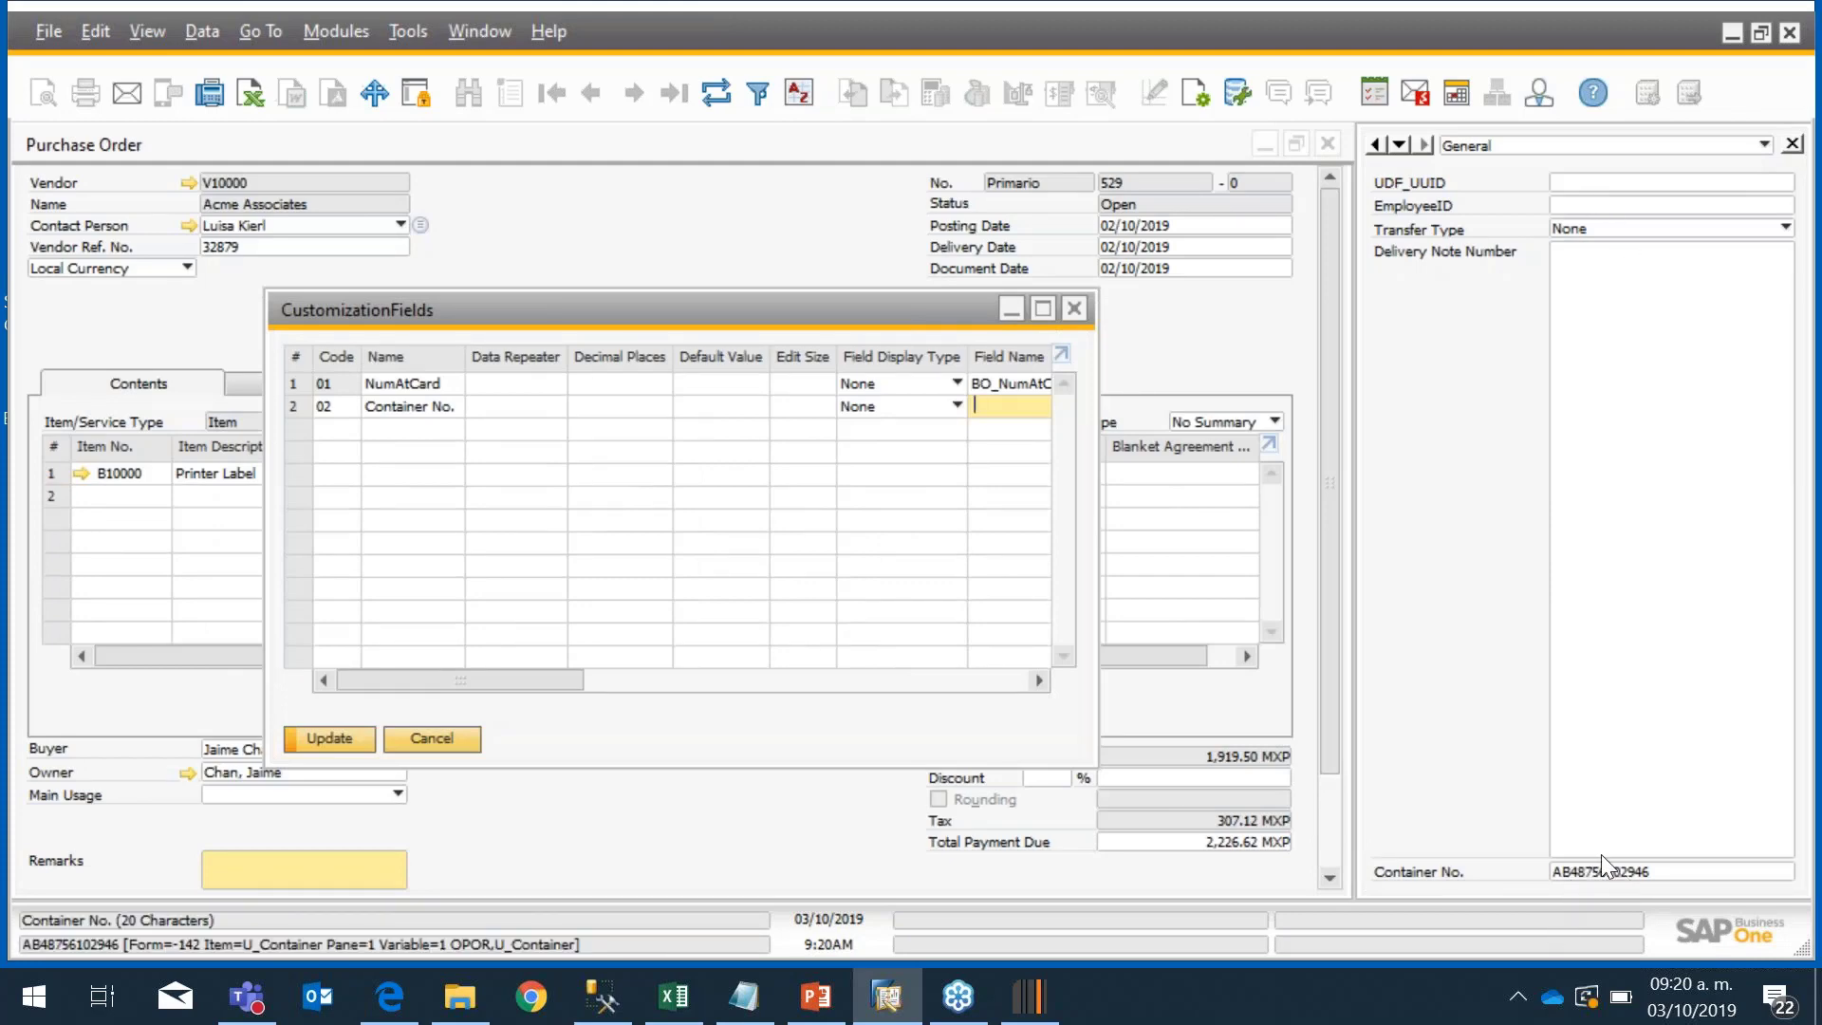
click(1048, 308)
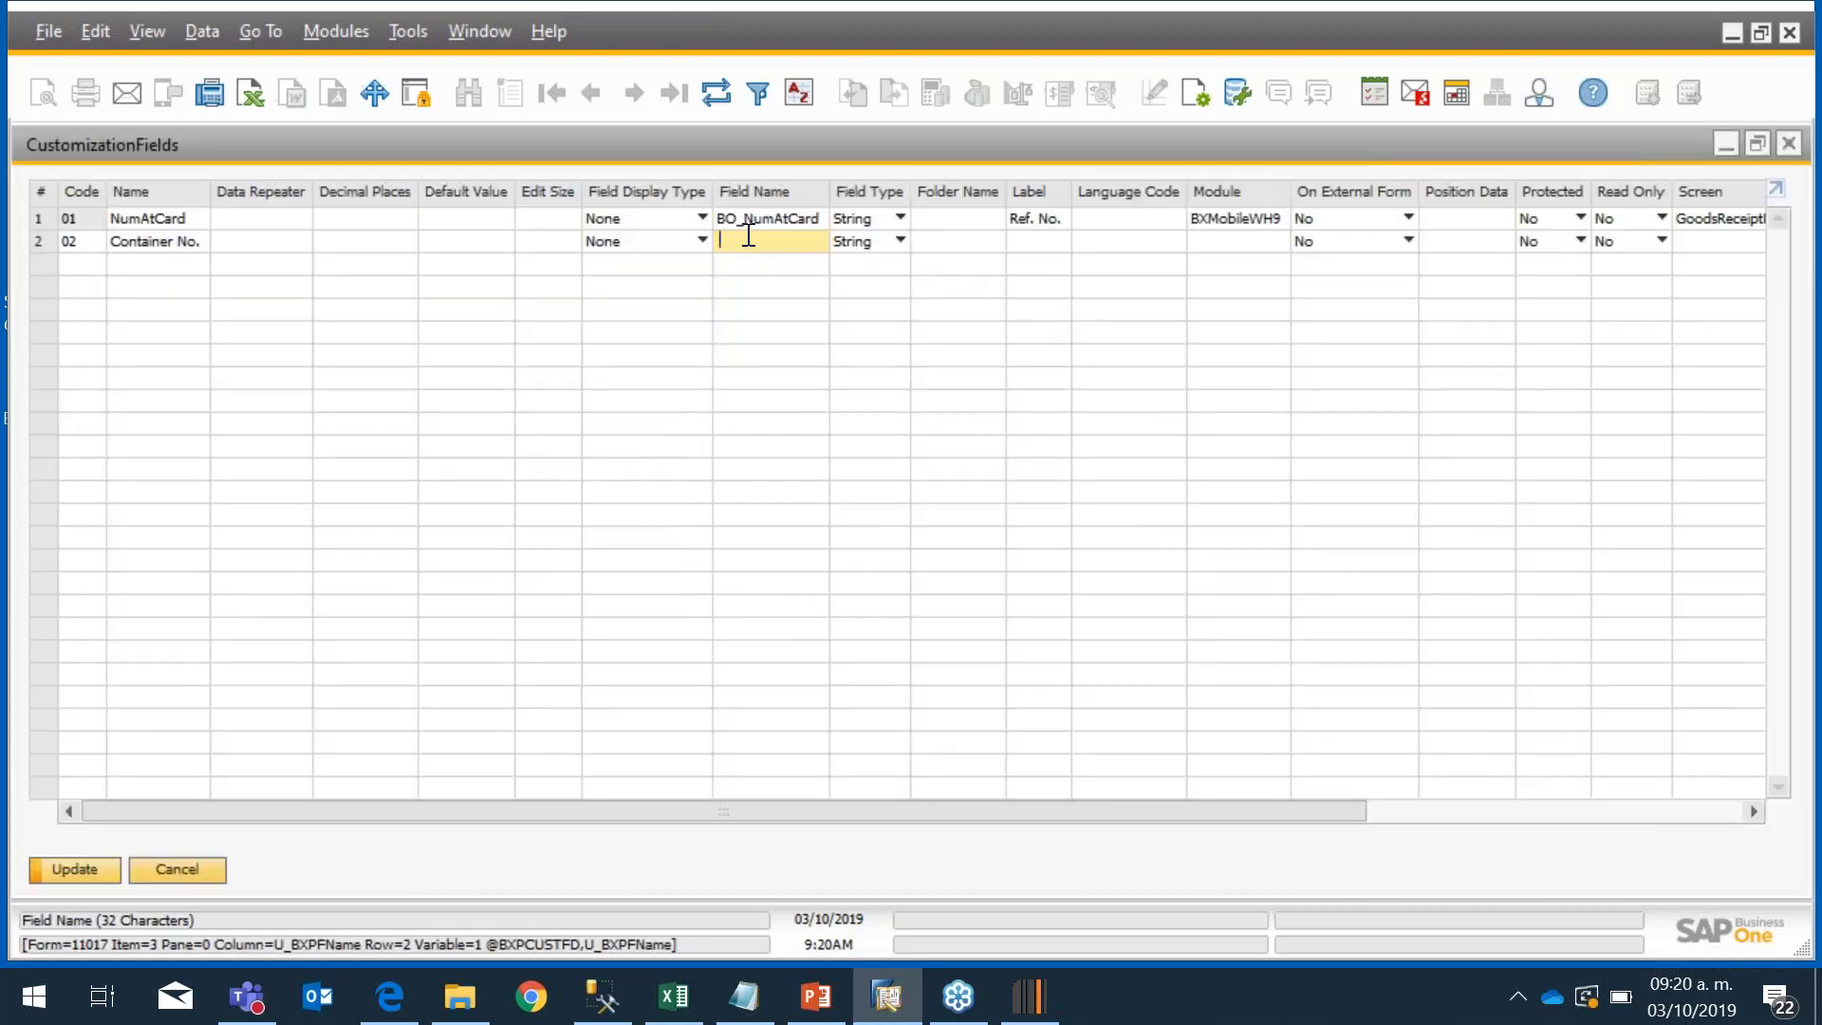
text(BO_U_Container)
key(Tab)
key(Tab)
key(Tab)
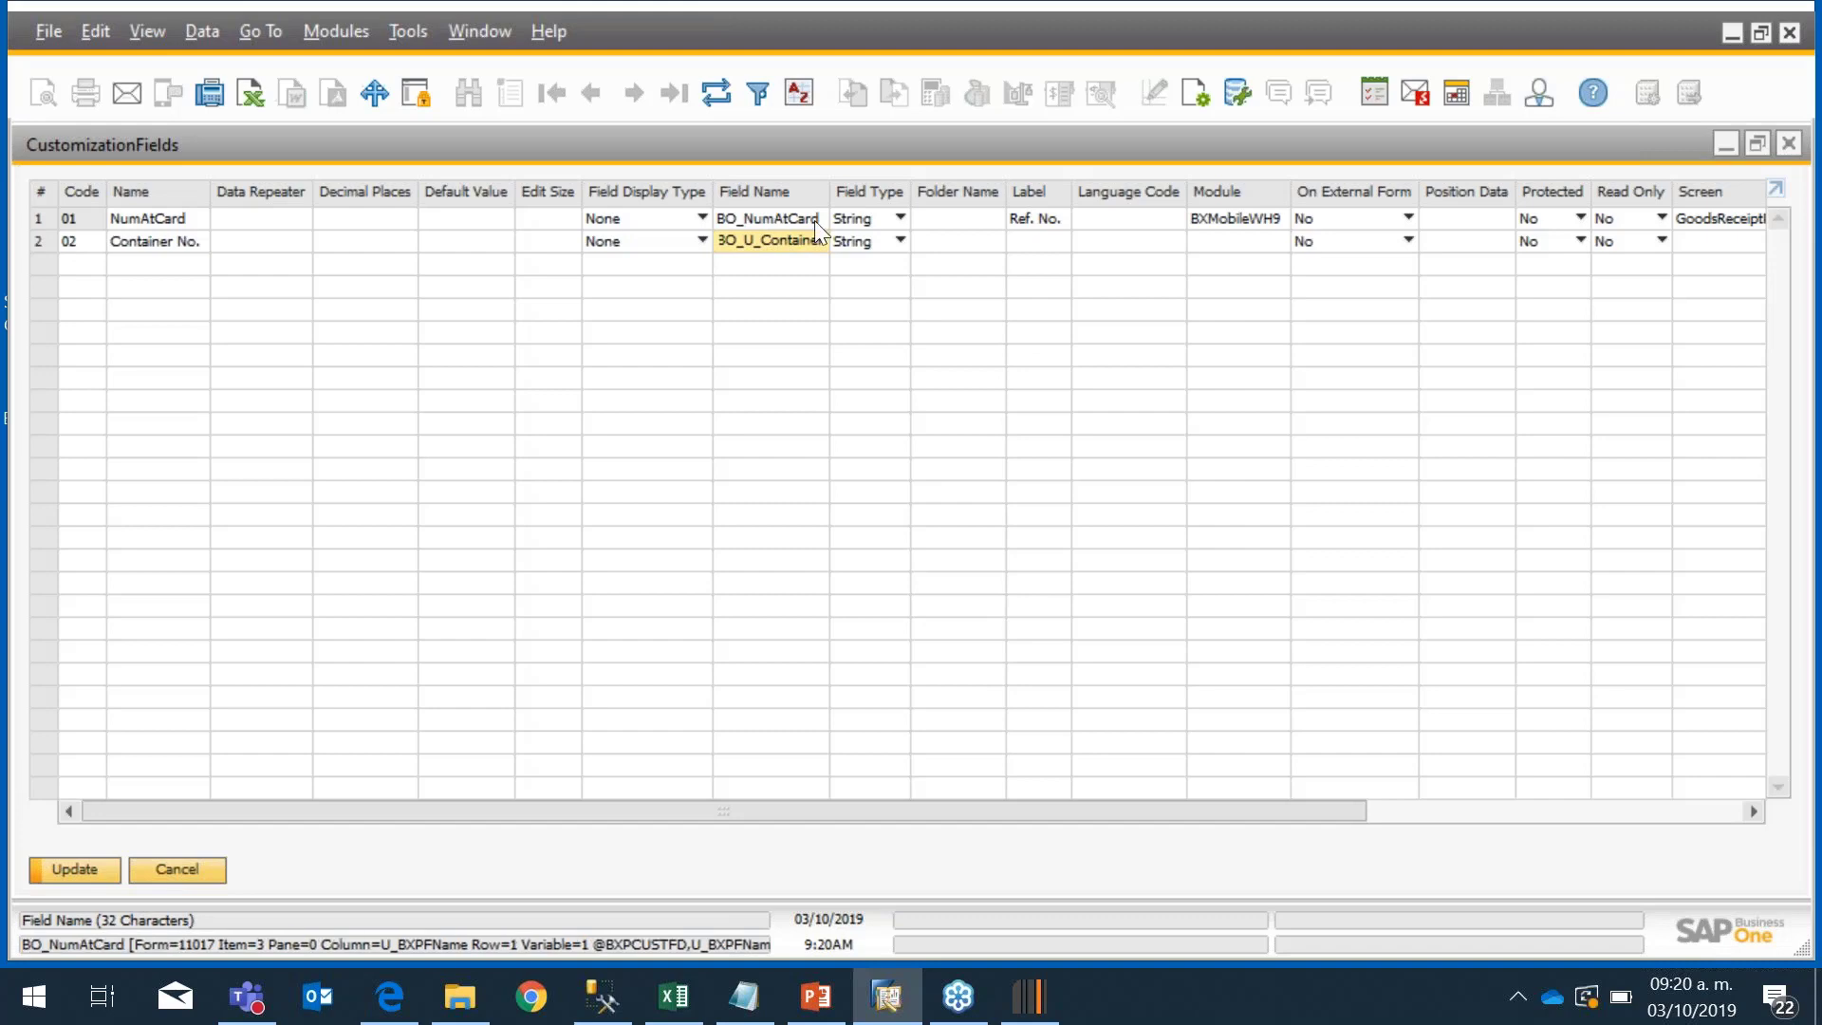
Step: Set row 02's Label to Container and its Module to BXMobileWH9, copying the module from the first row
click(1044, 245)
text(Conta)
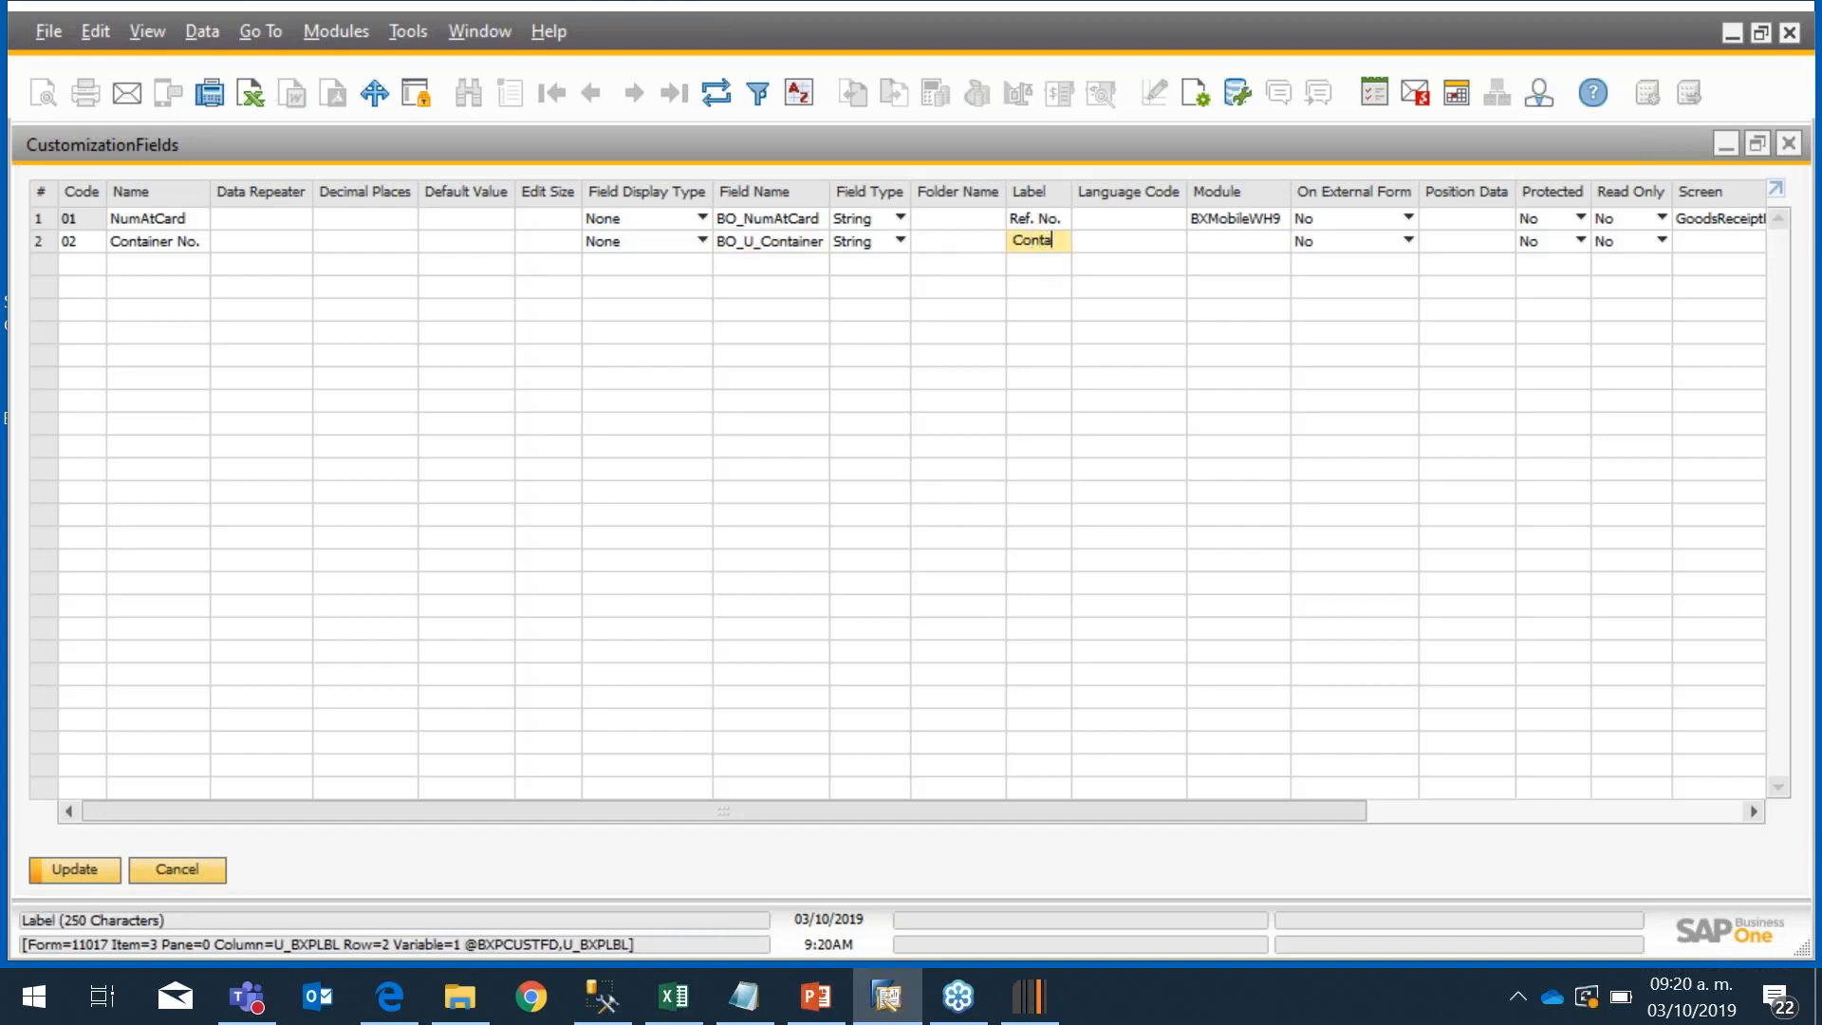
text(iner)
click(1229, 218)
key(ctrl+c)
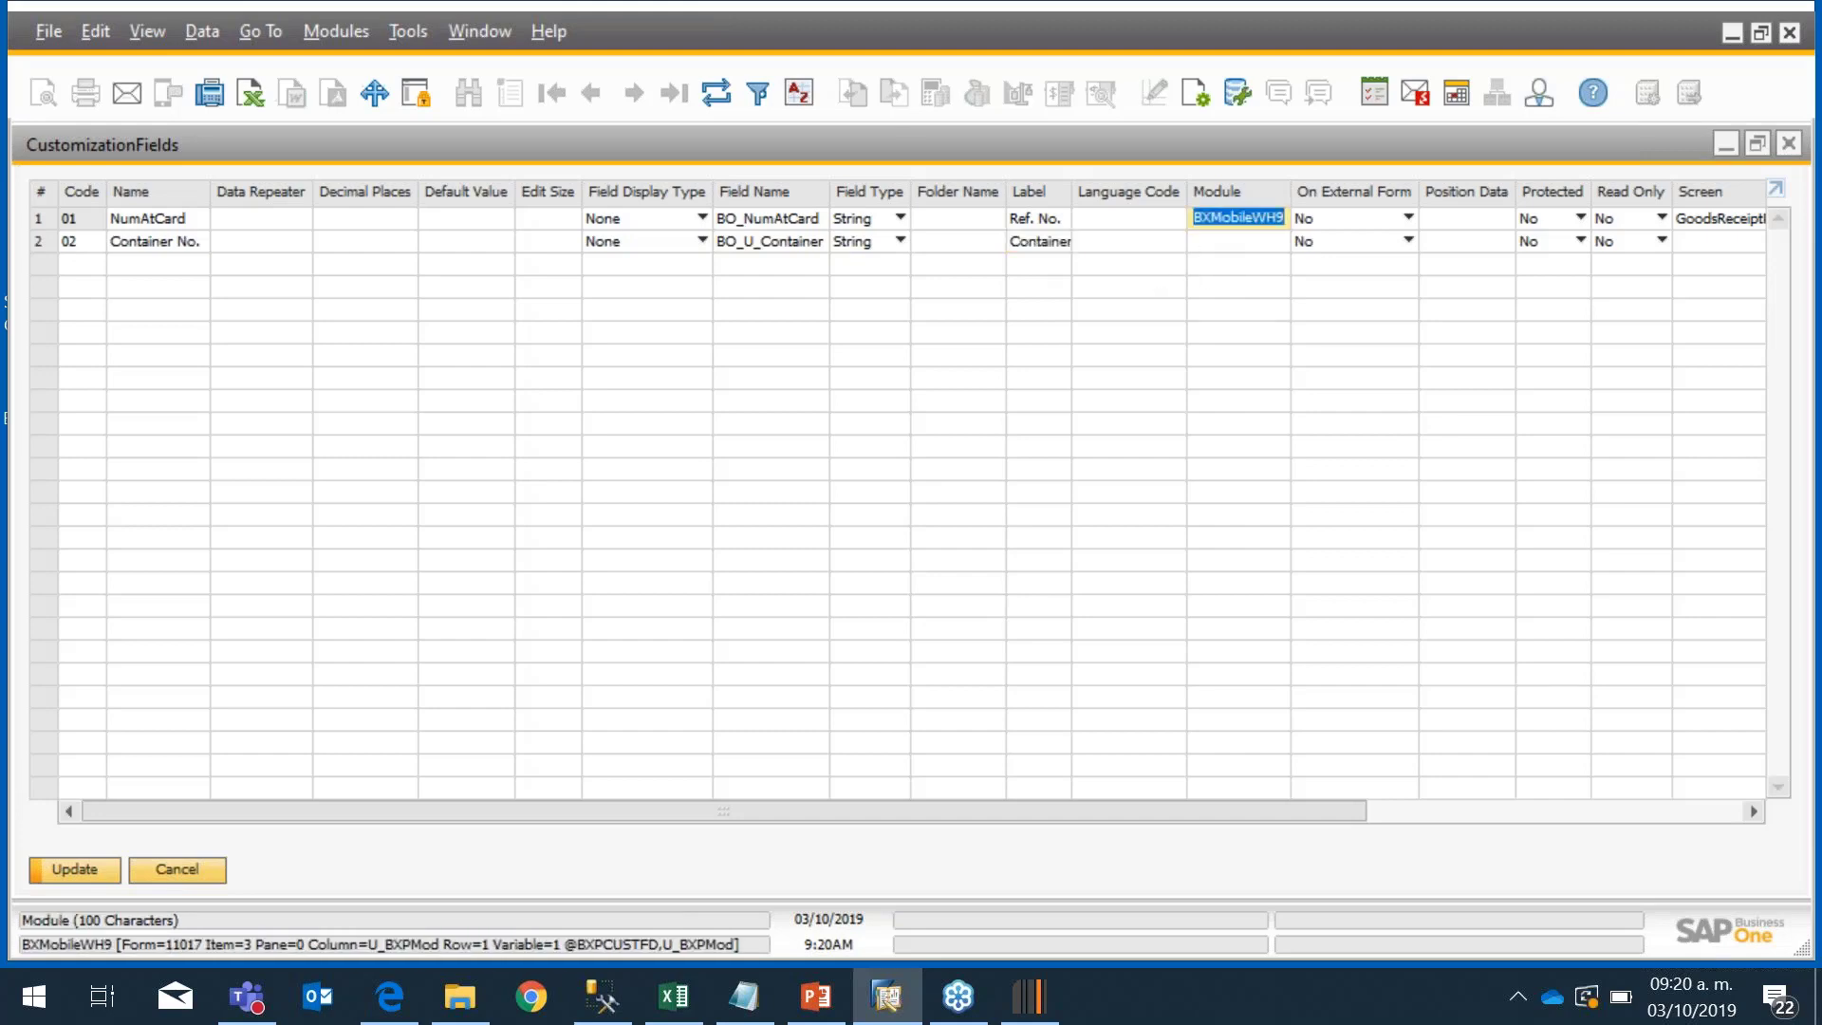
click(1234, 241)
key(ctrl+v)
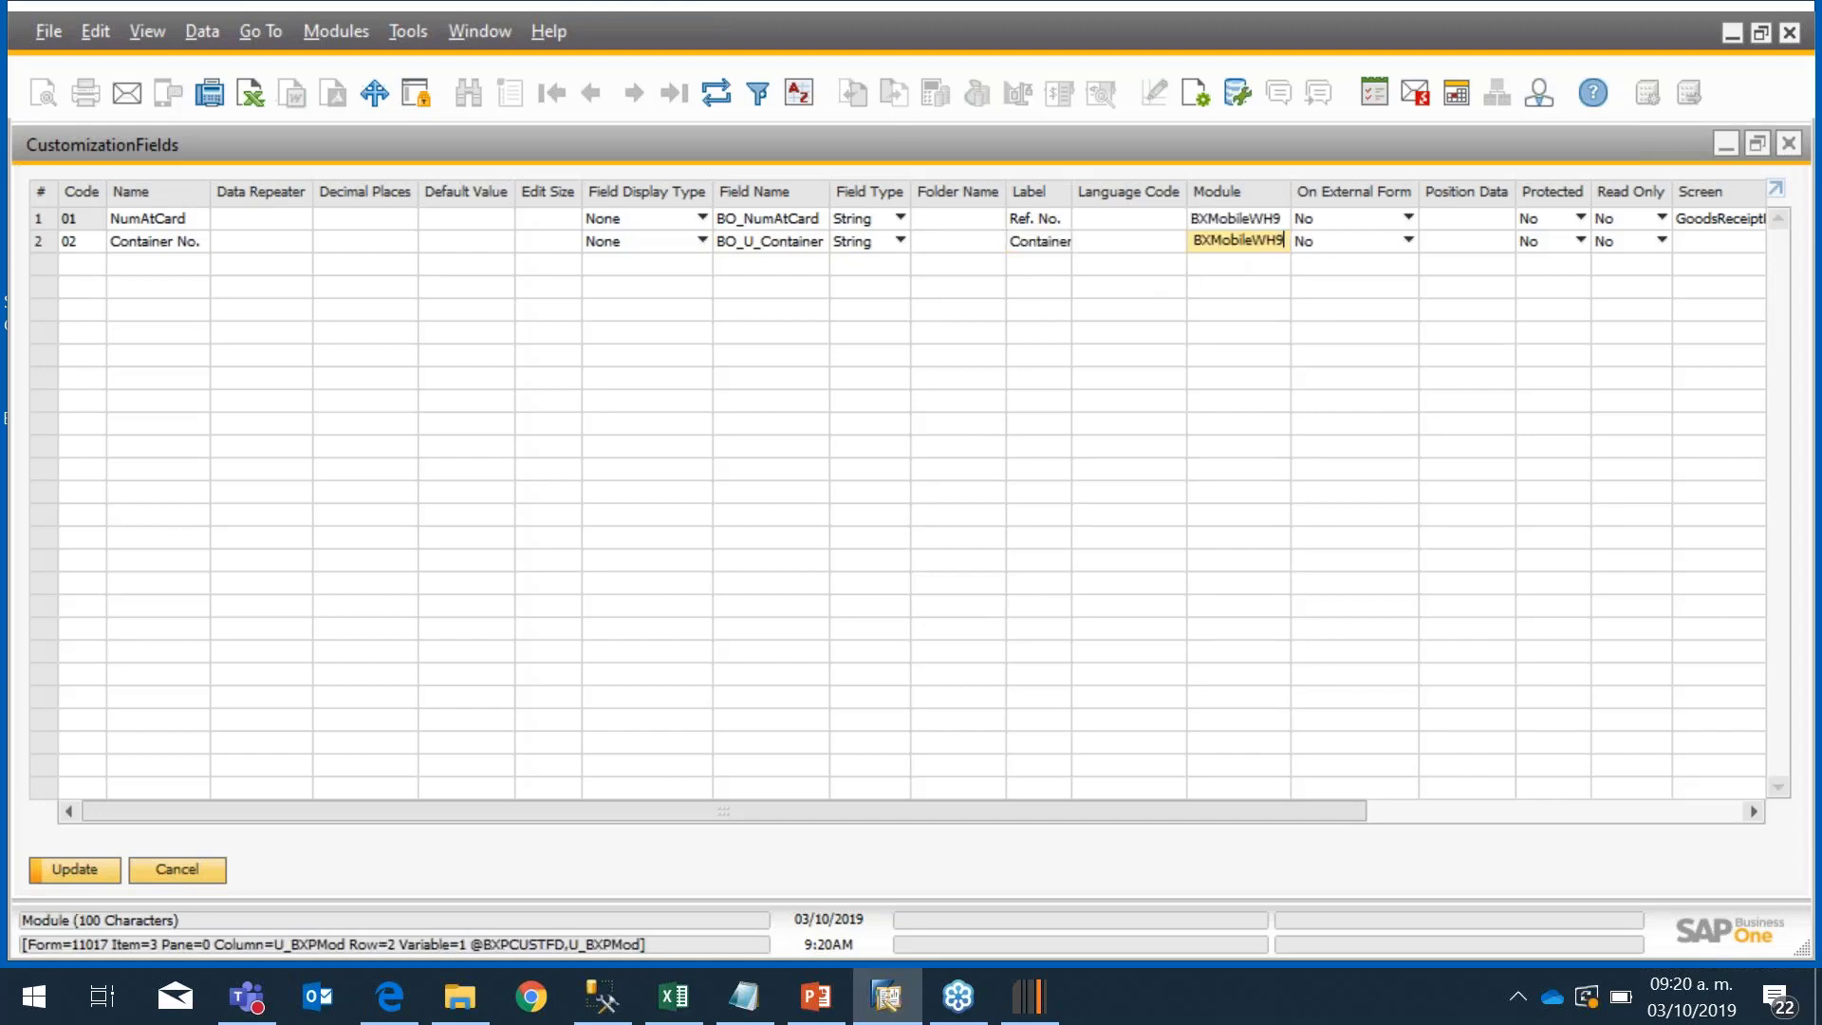
Step: Set row 02's Screen to GoodsReceiptPOLinesScreen by copying the value from the first row
click(1479, 814)
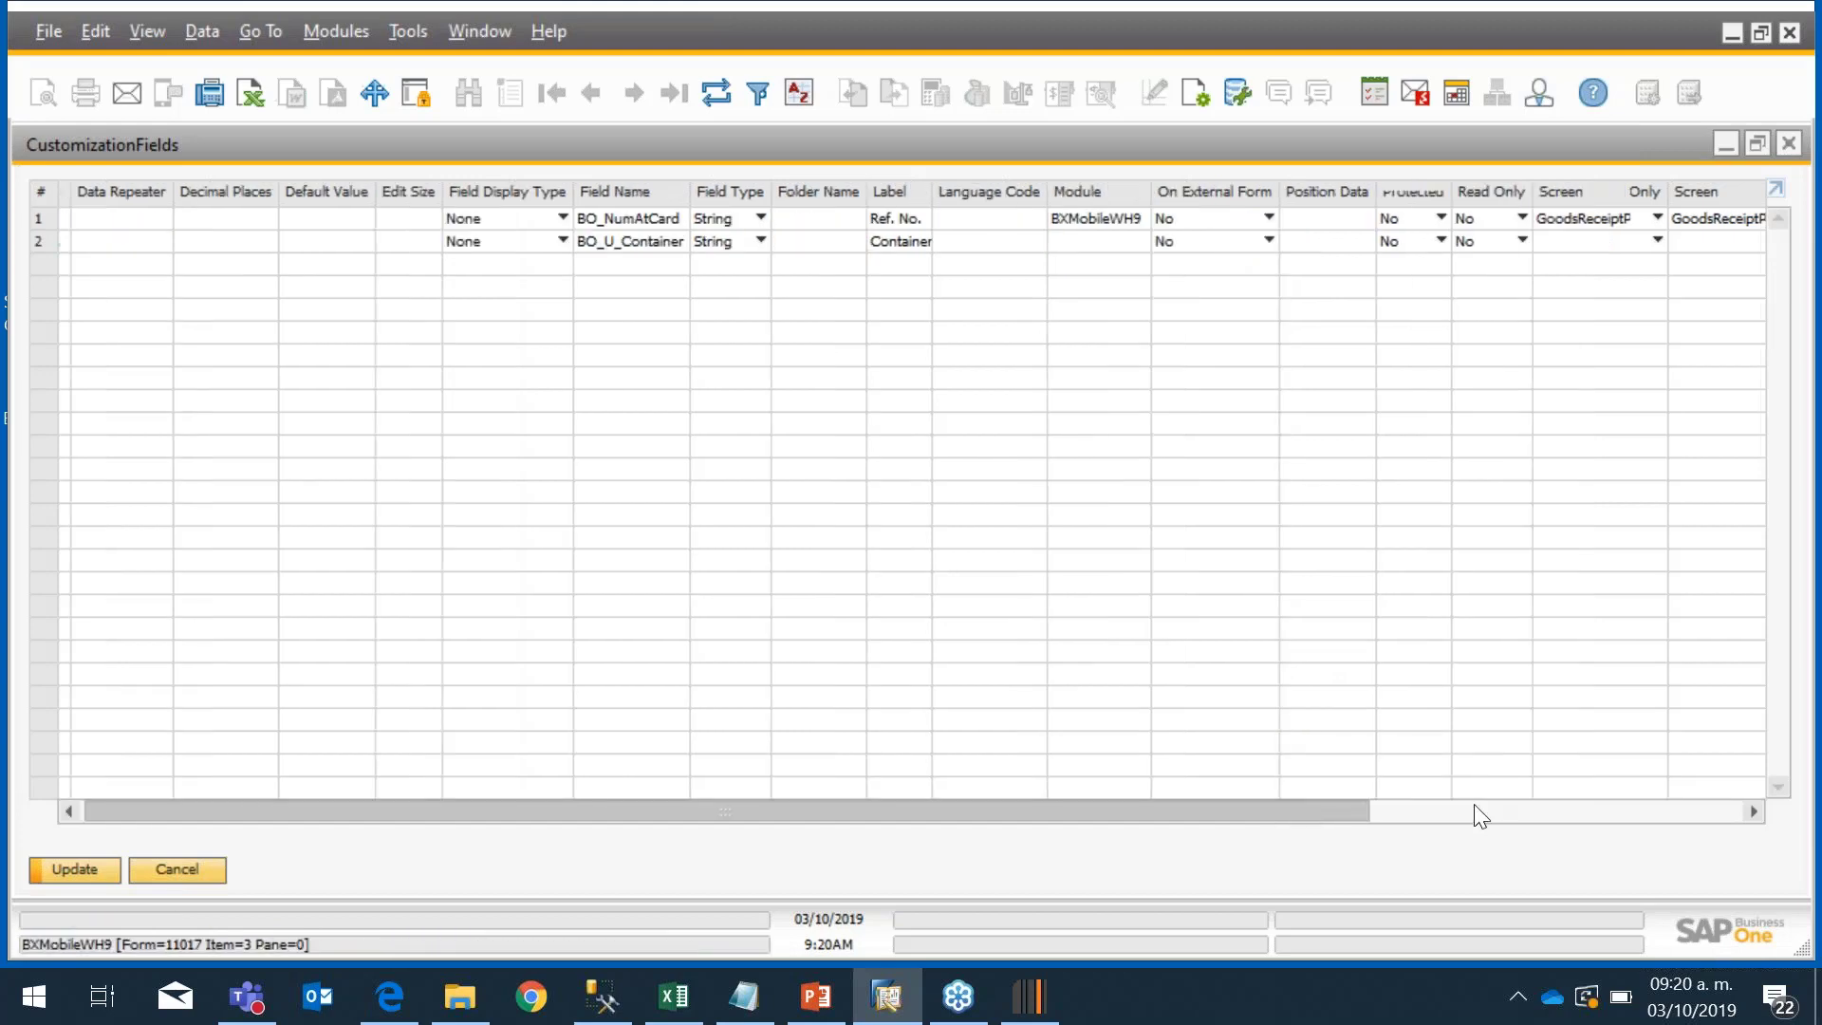
click(1480, 815)
click(1378, 217)
key(ctrl+c)
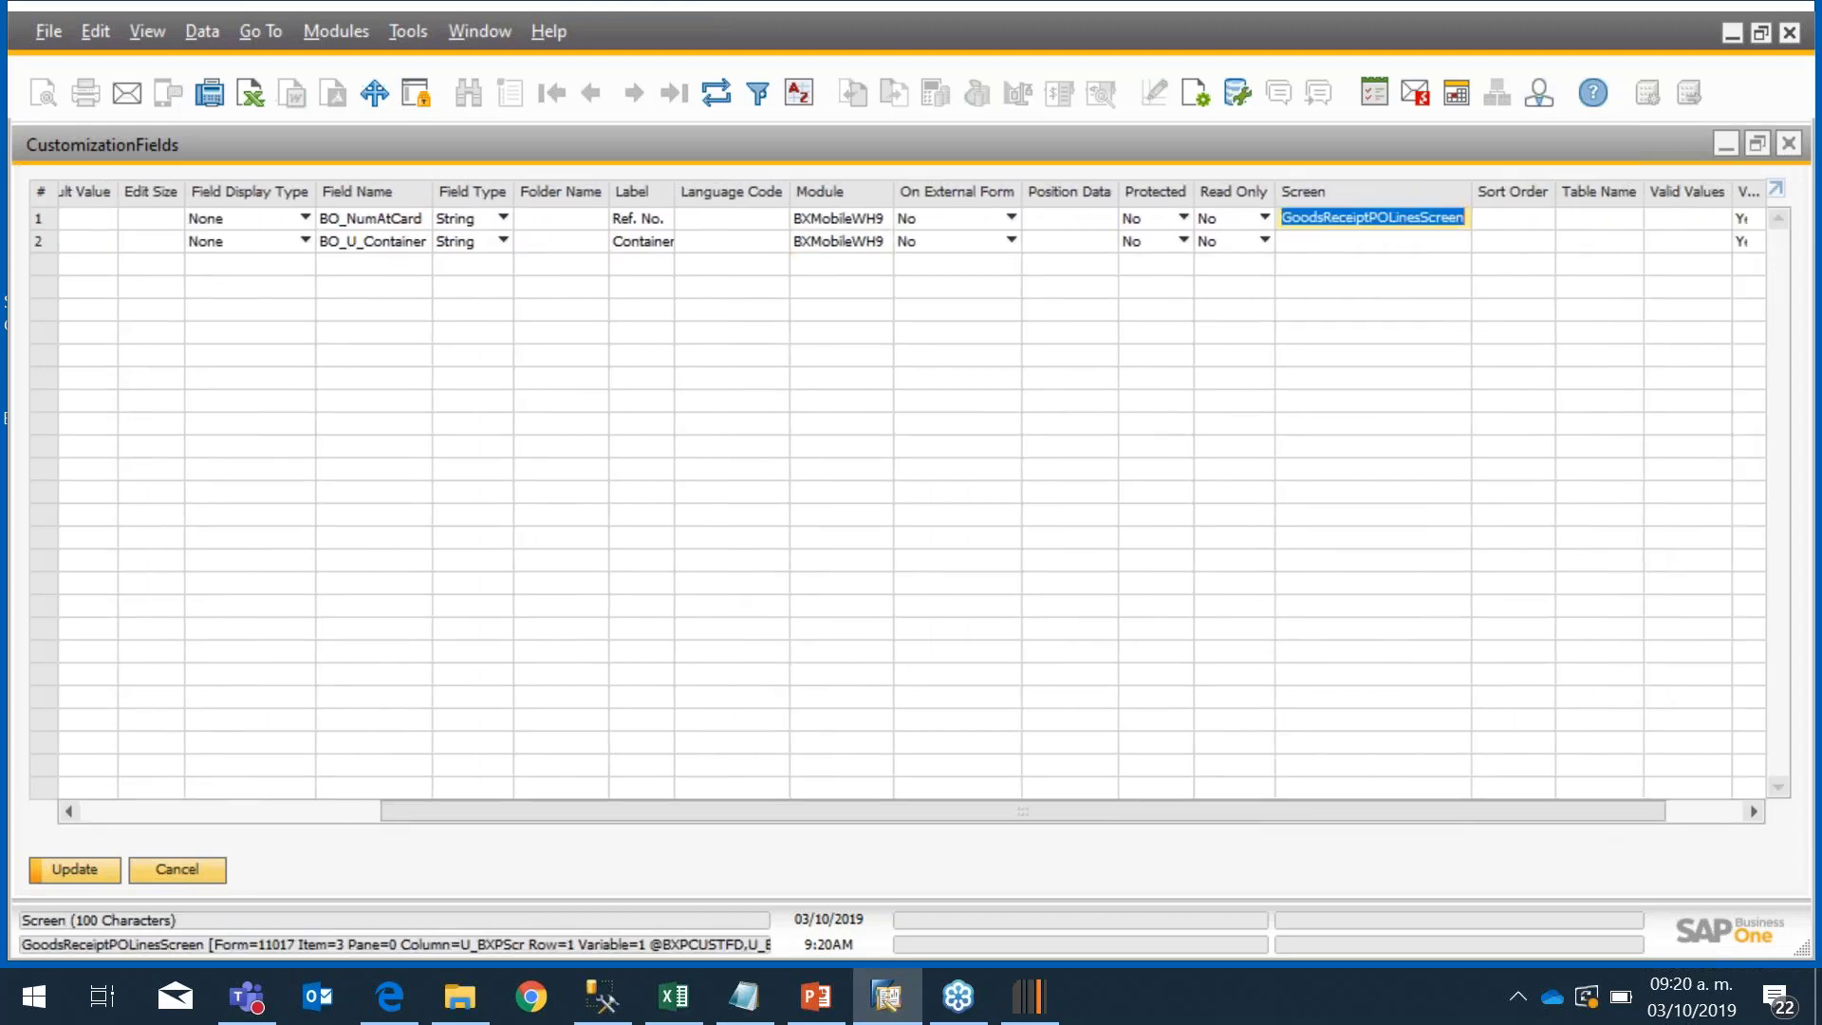
click(1361, 242)
key(ctrl+v)
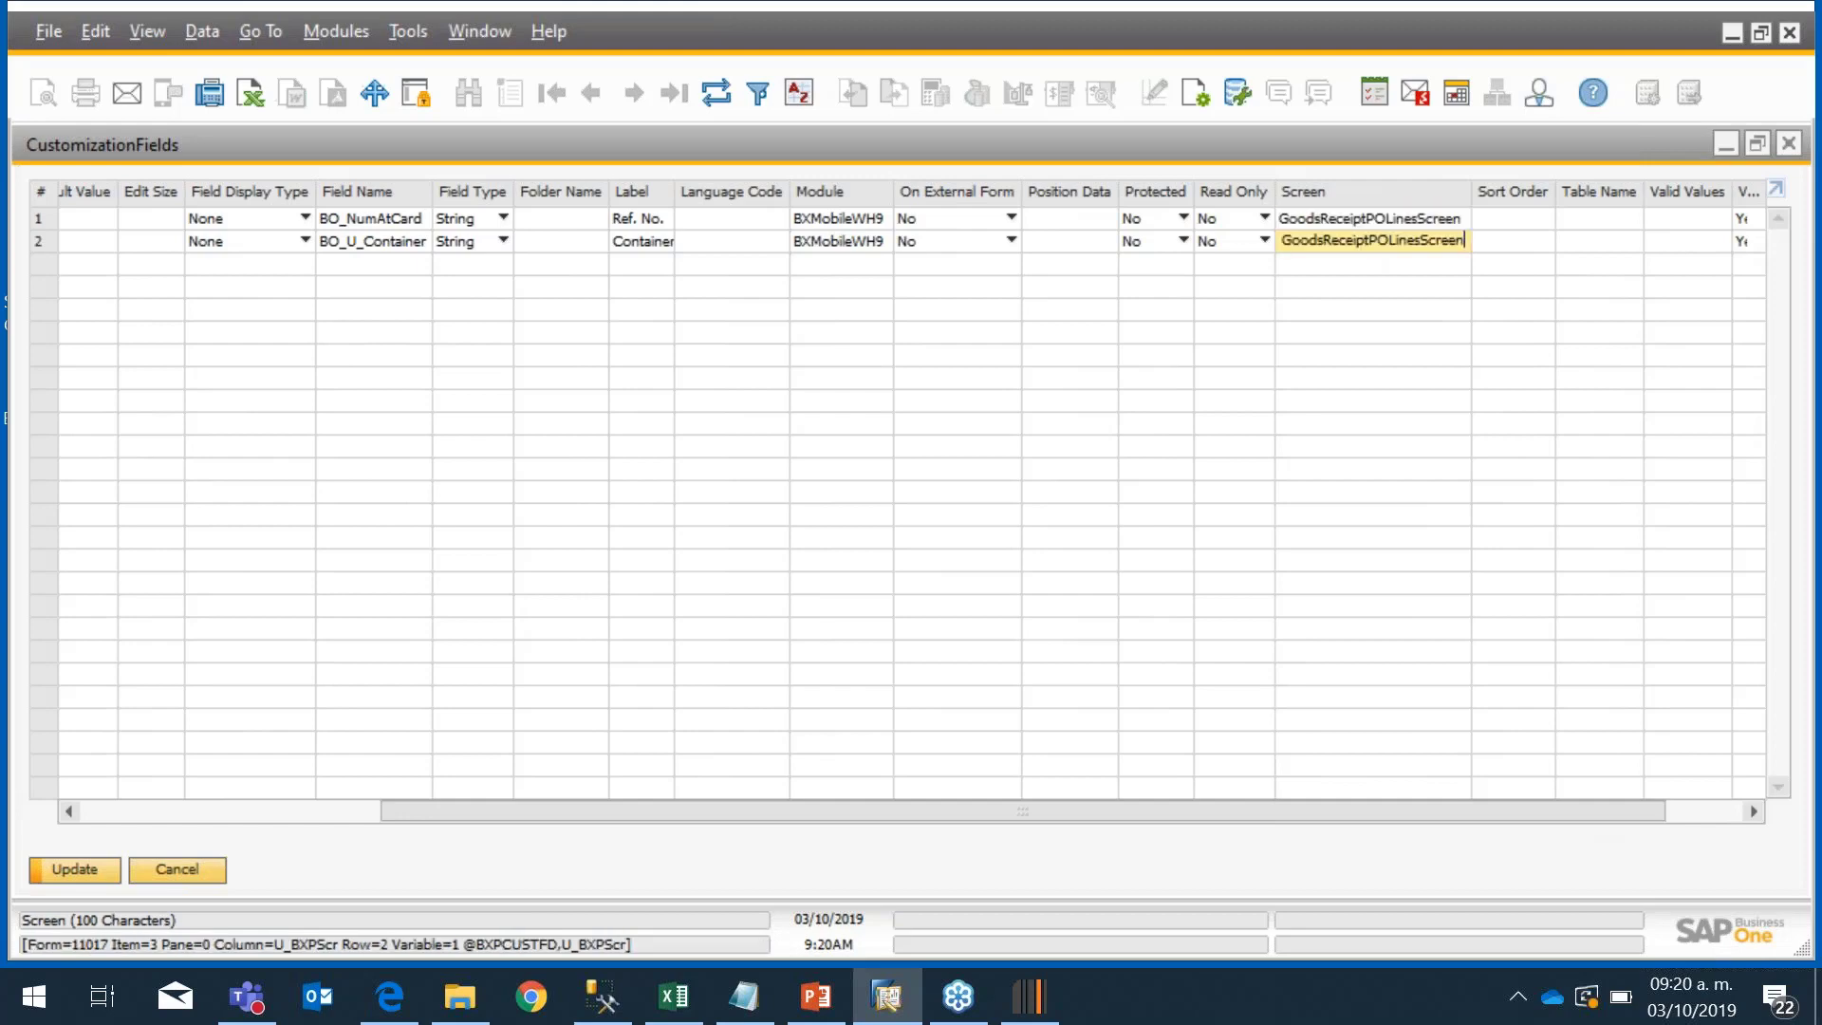
Step: Save the second customization field and close the CustomizationFields table
click(1668, 812)
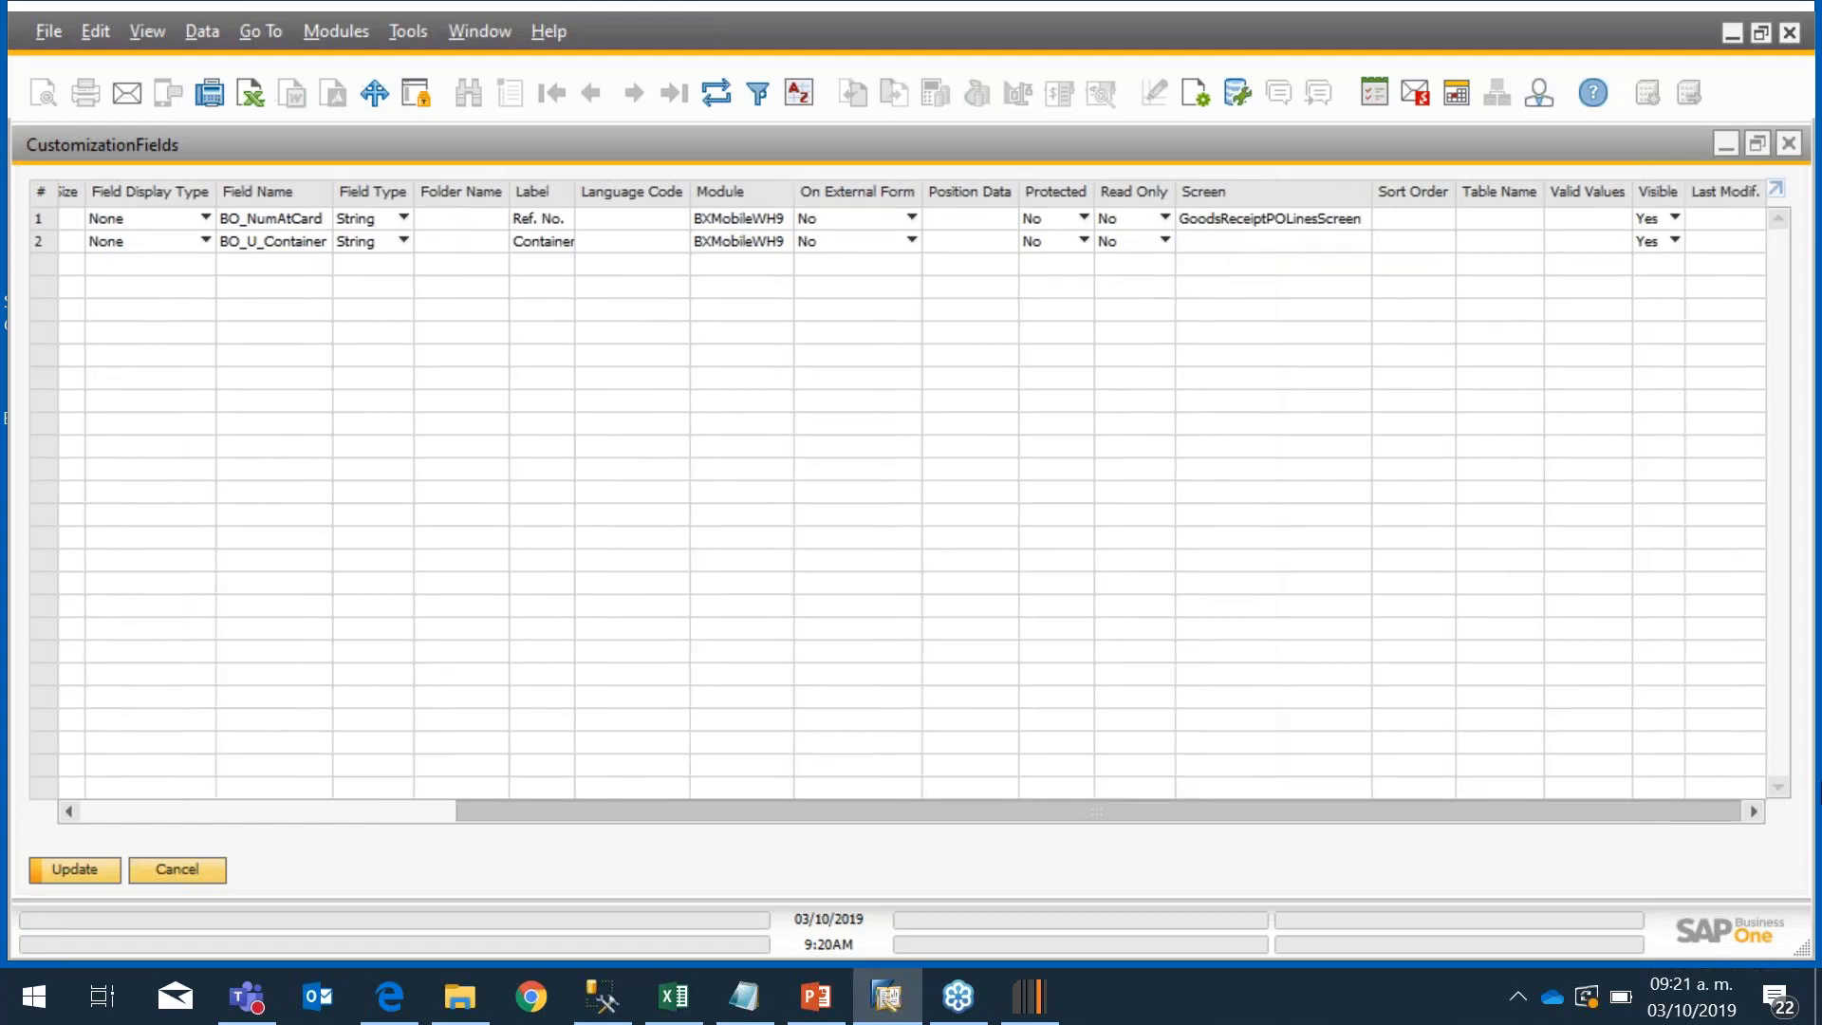
click(63, 869)
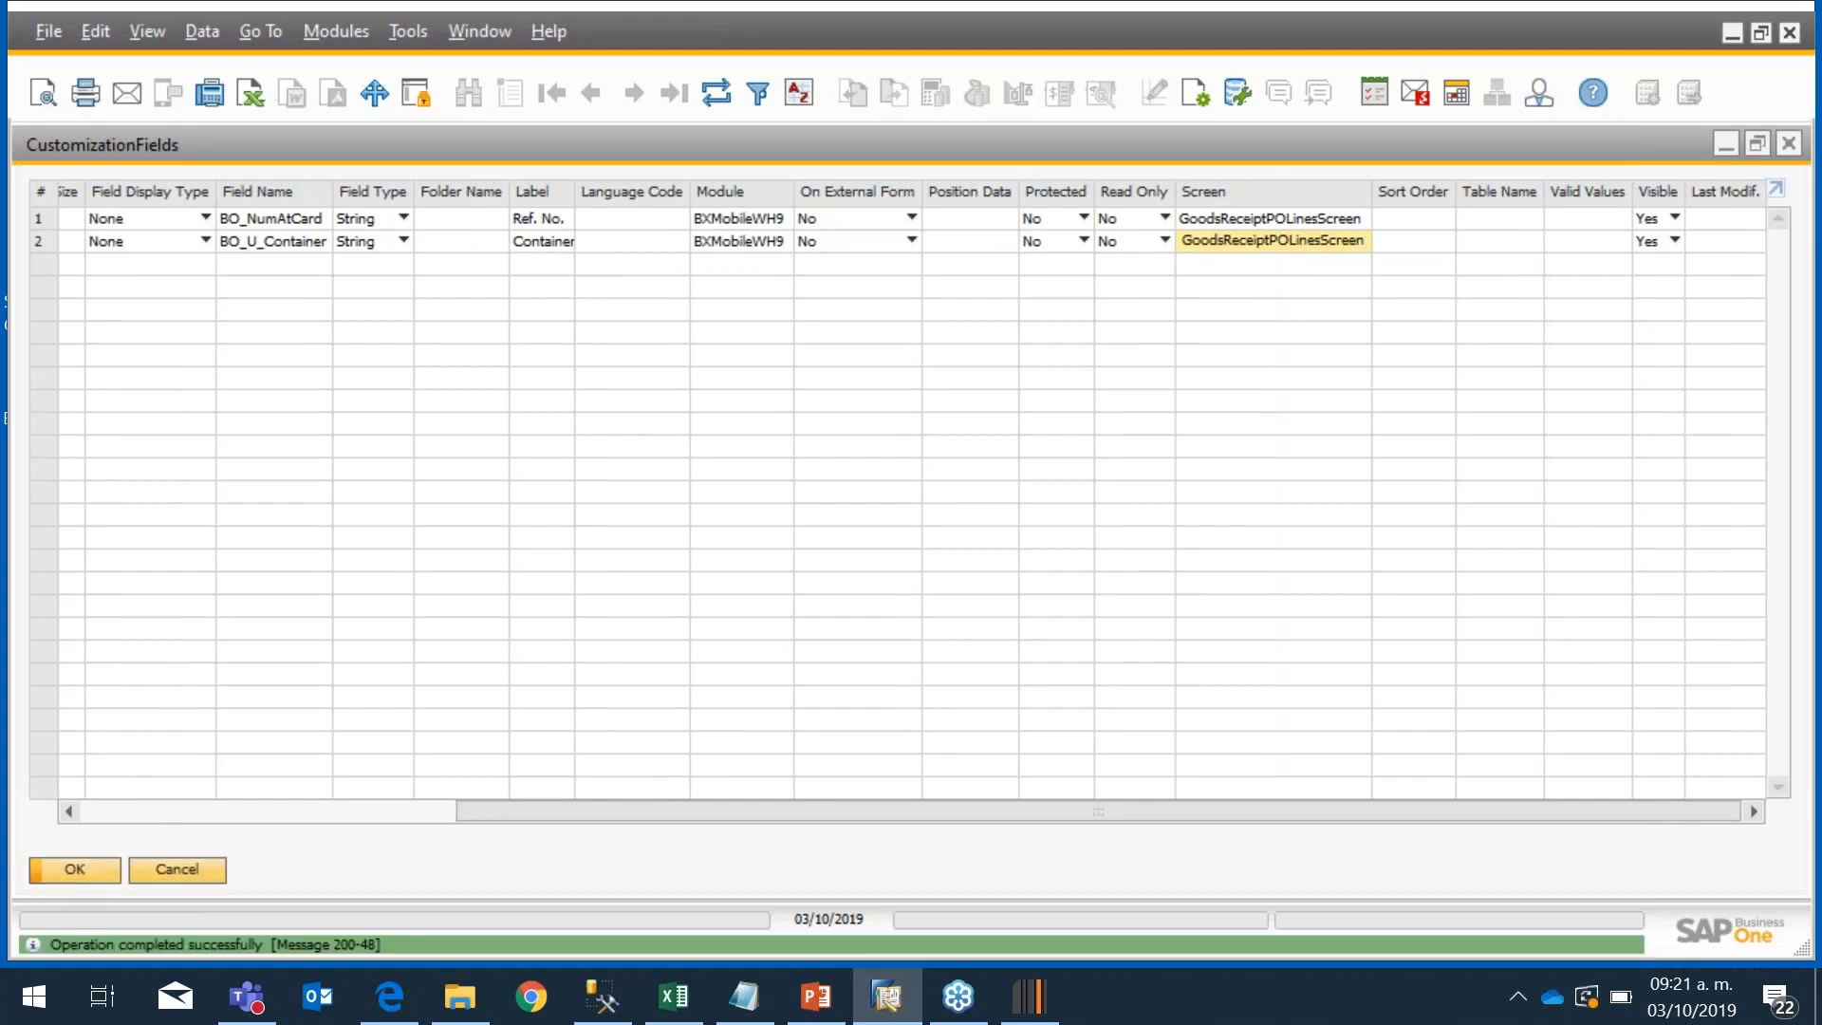
click(57, 868)
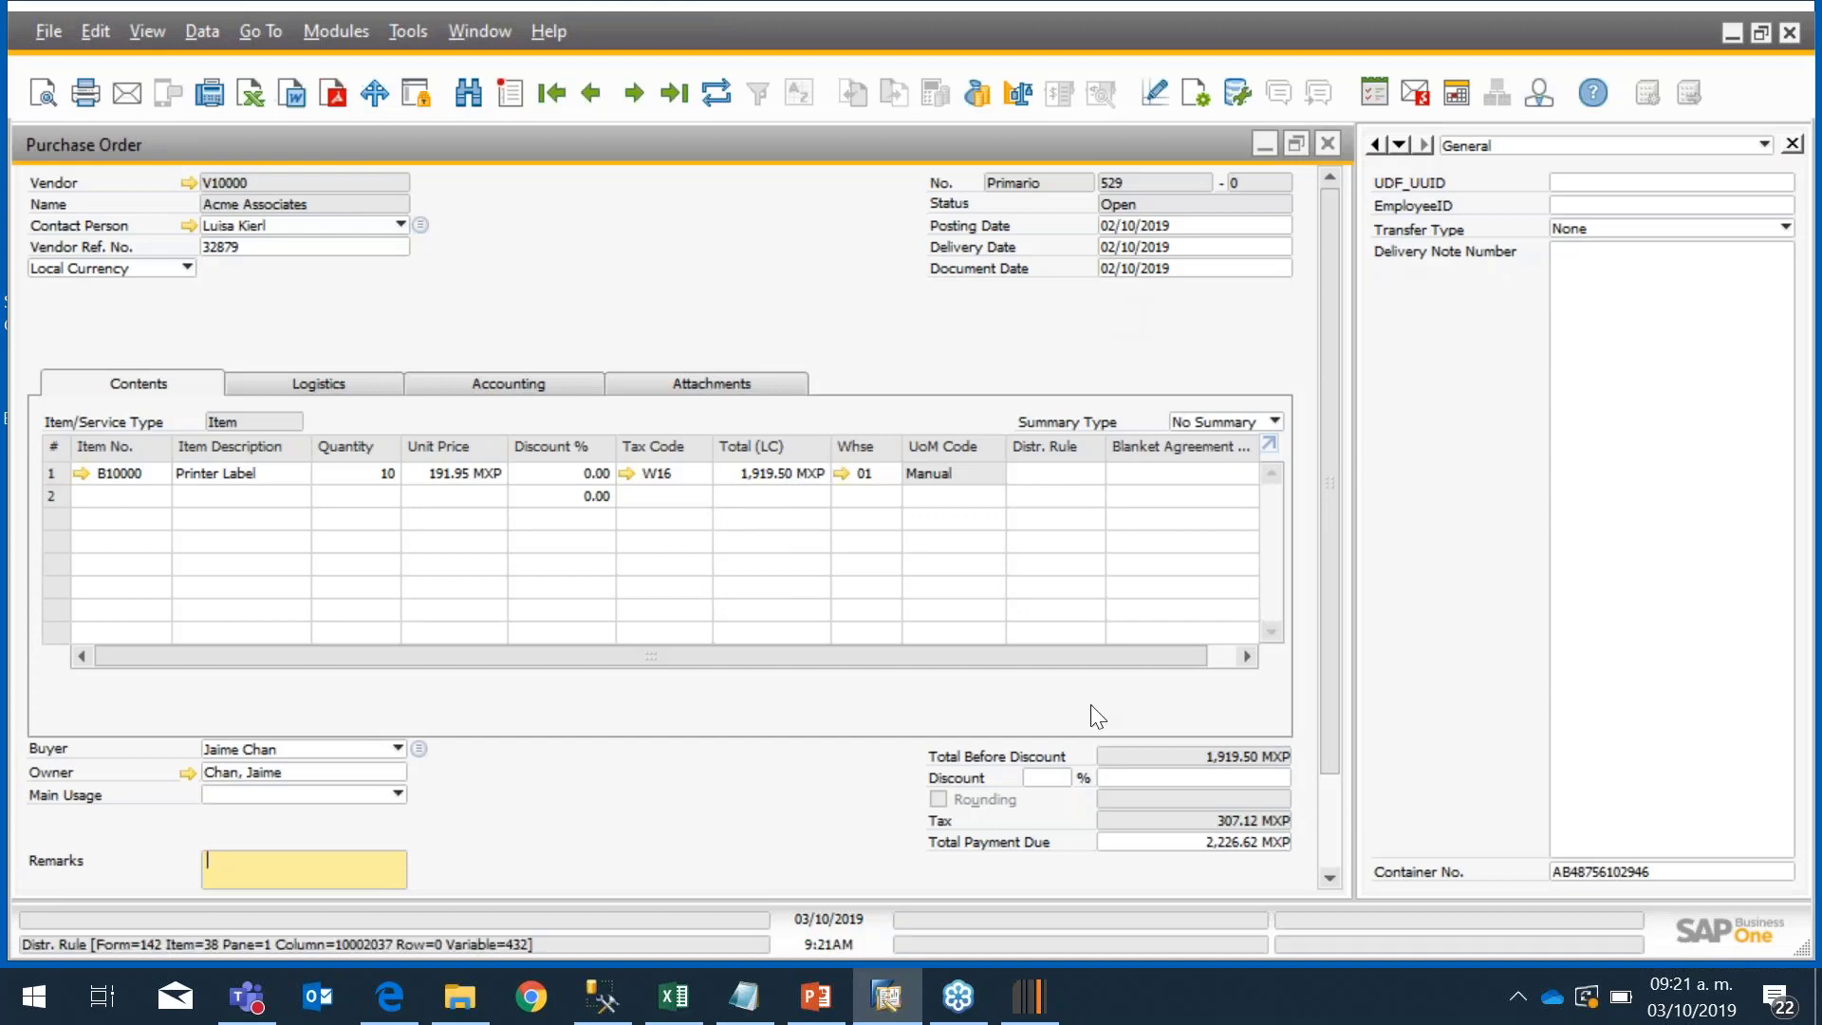
Step: Switch to Produmex Scan, leave the open GR PO screen and log out to reload the customizations
click(1029, 997)
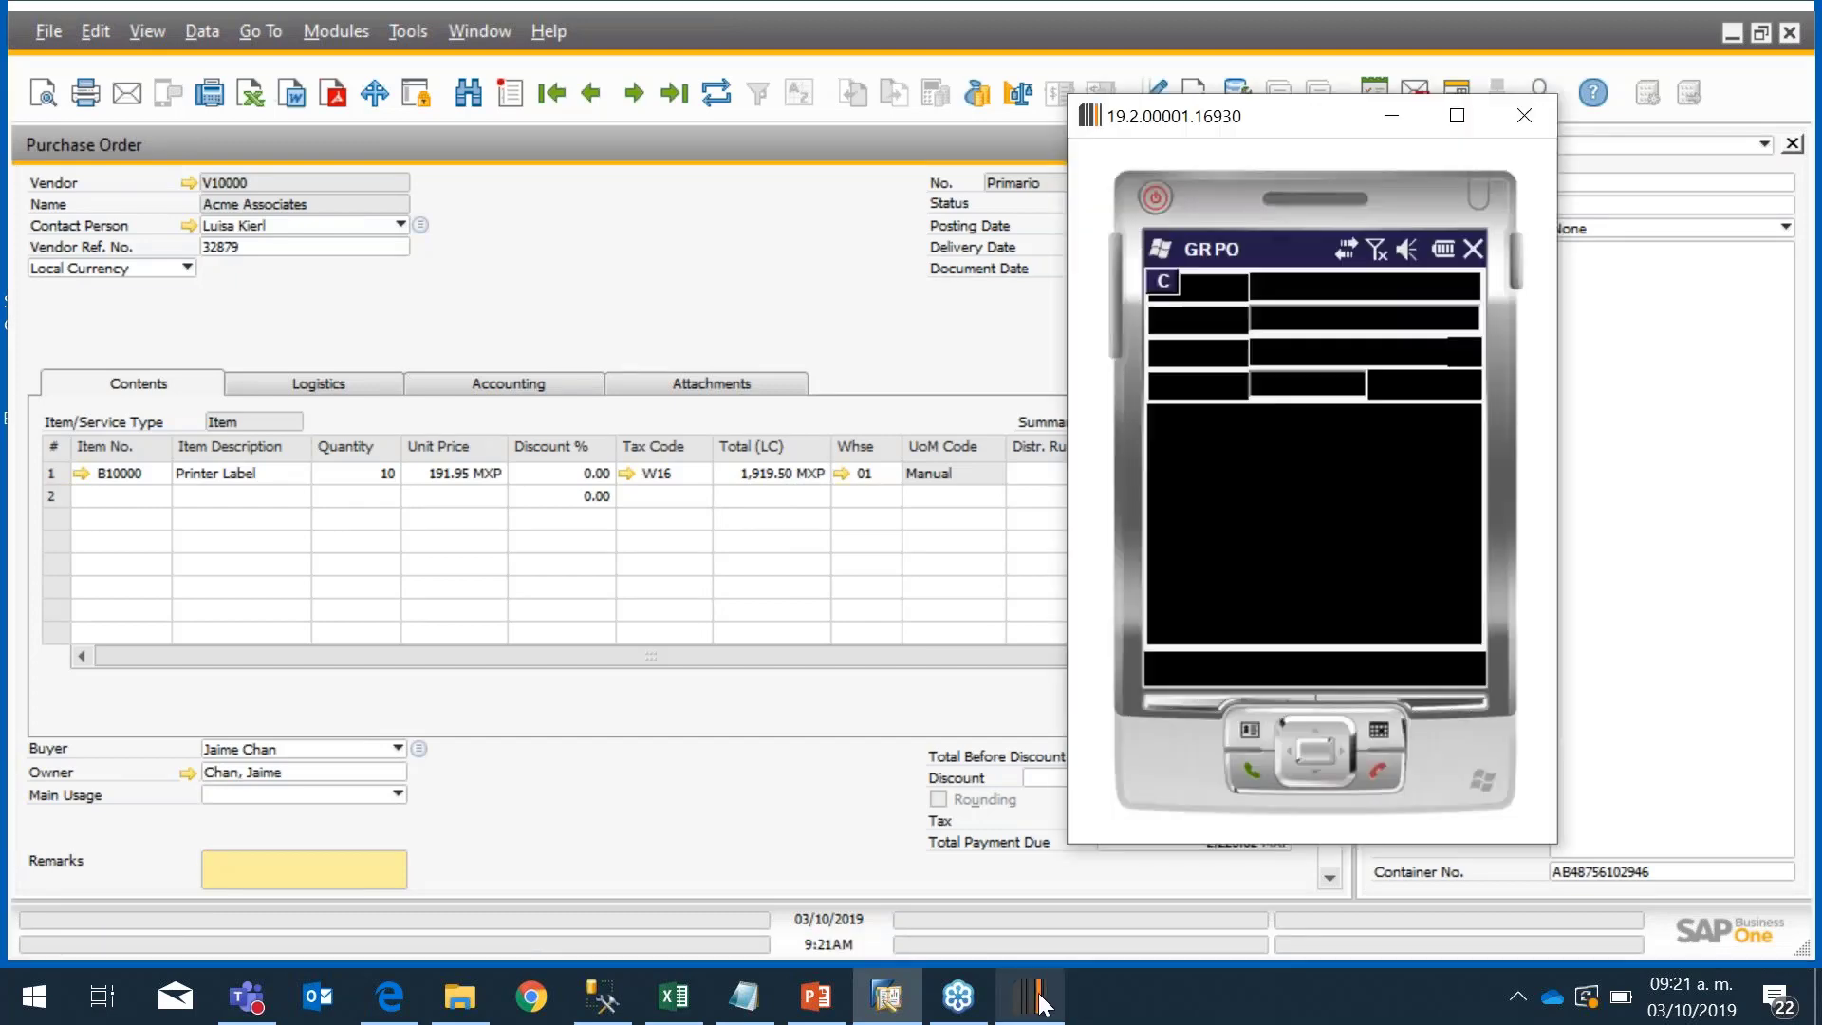
click(1233, 670)
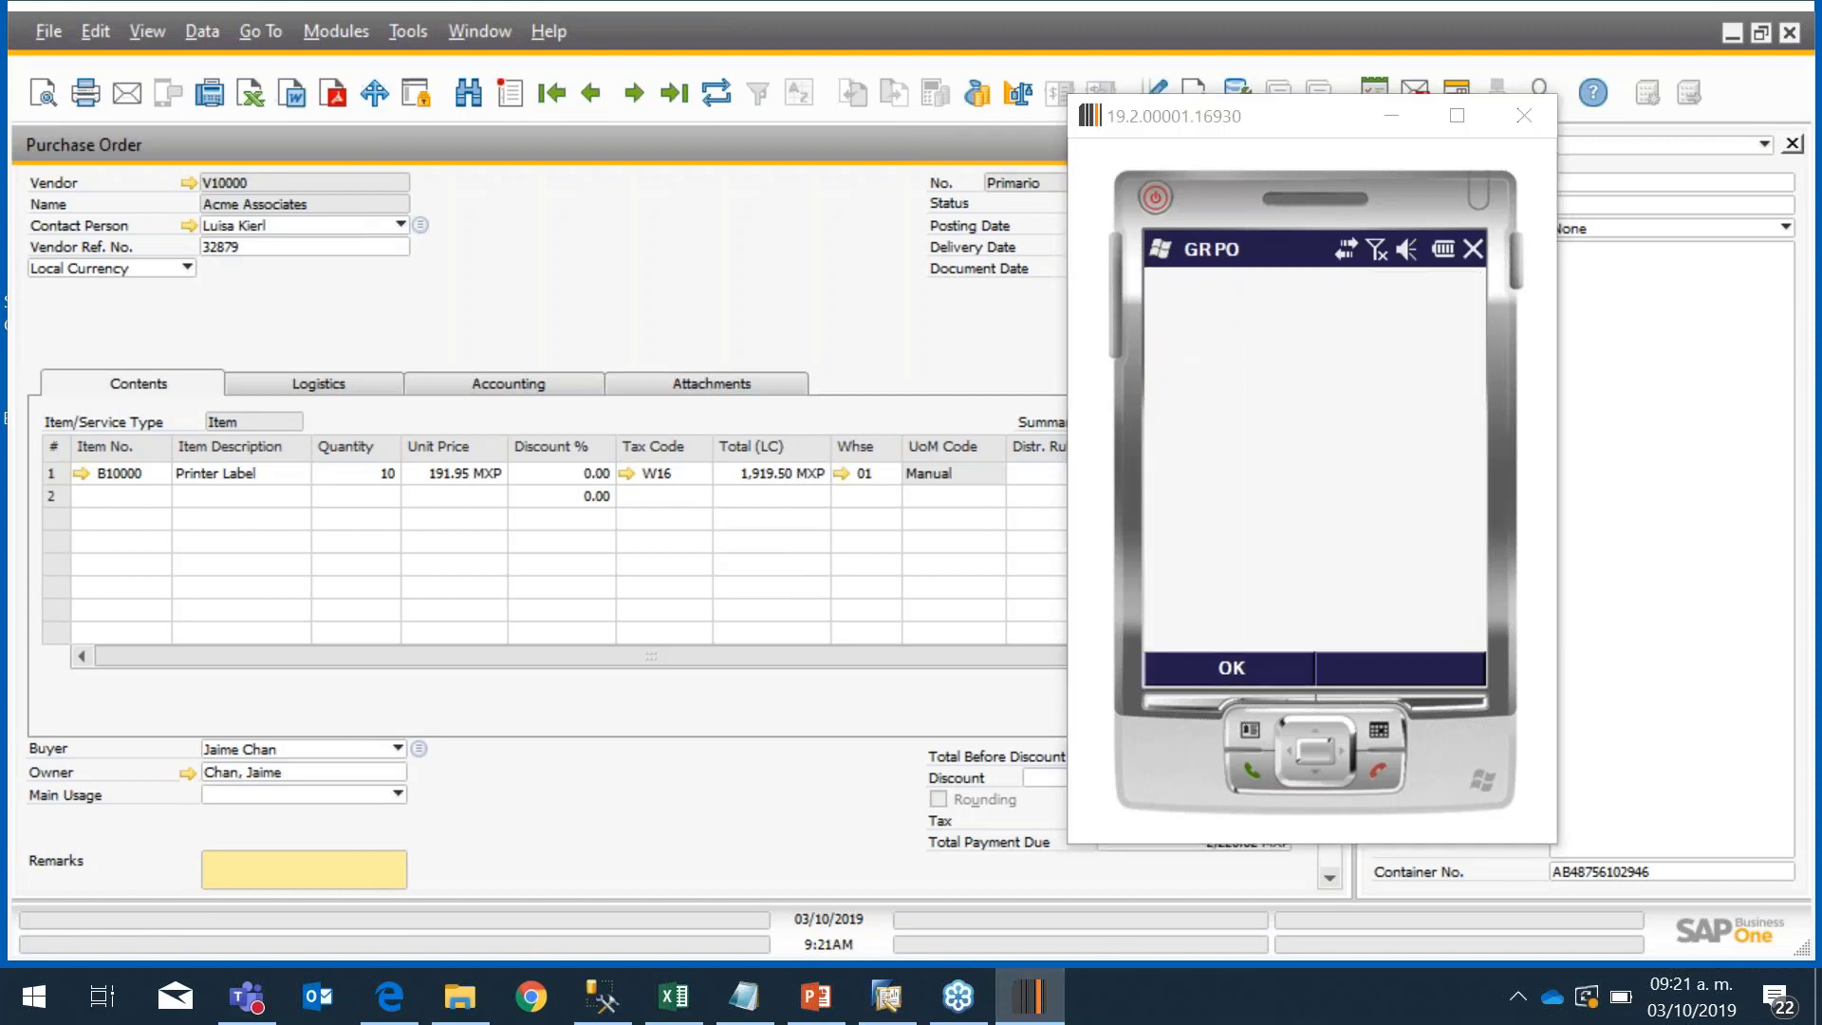
click(1372, 664)
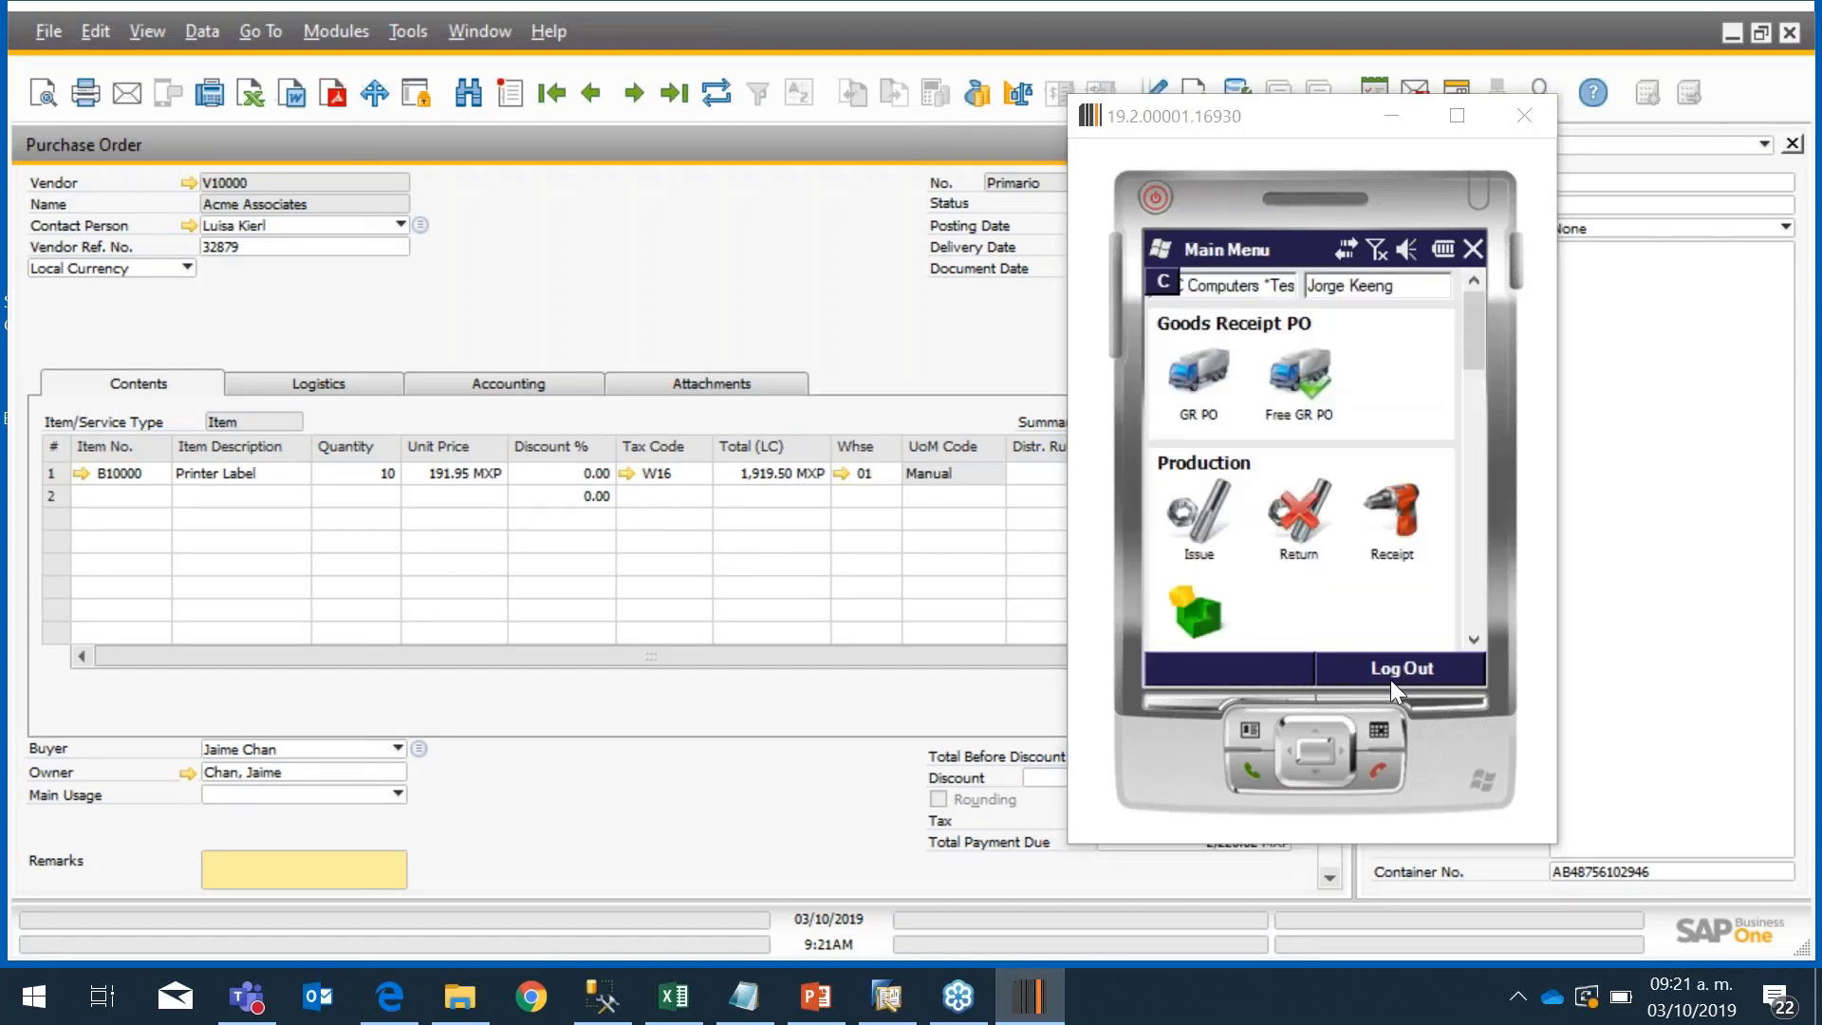
click(1391, 678)
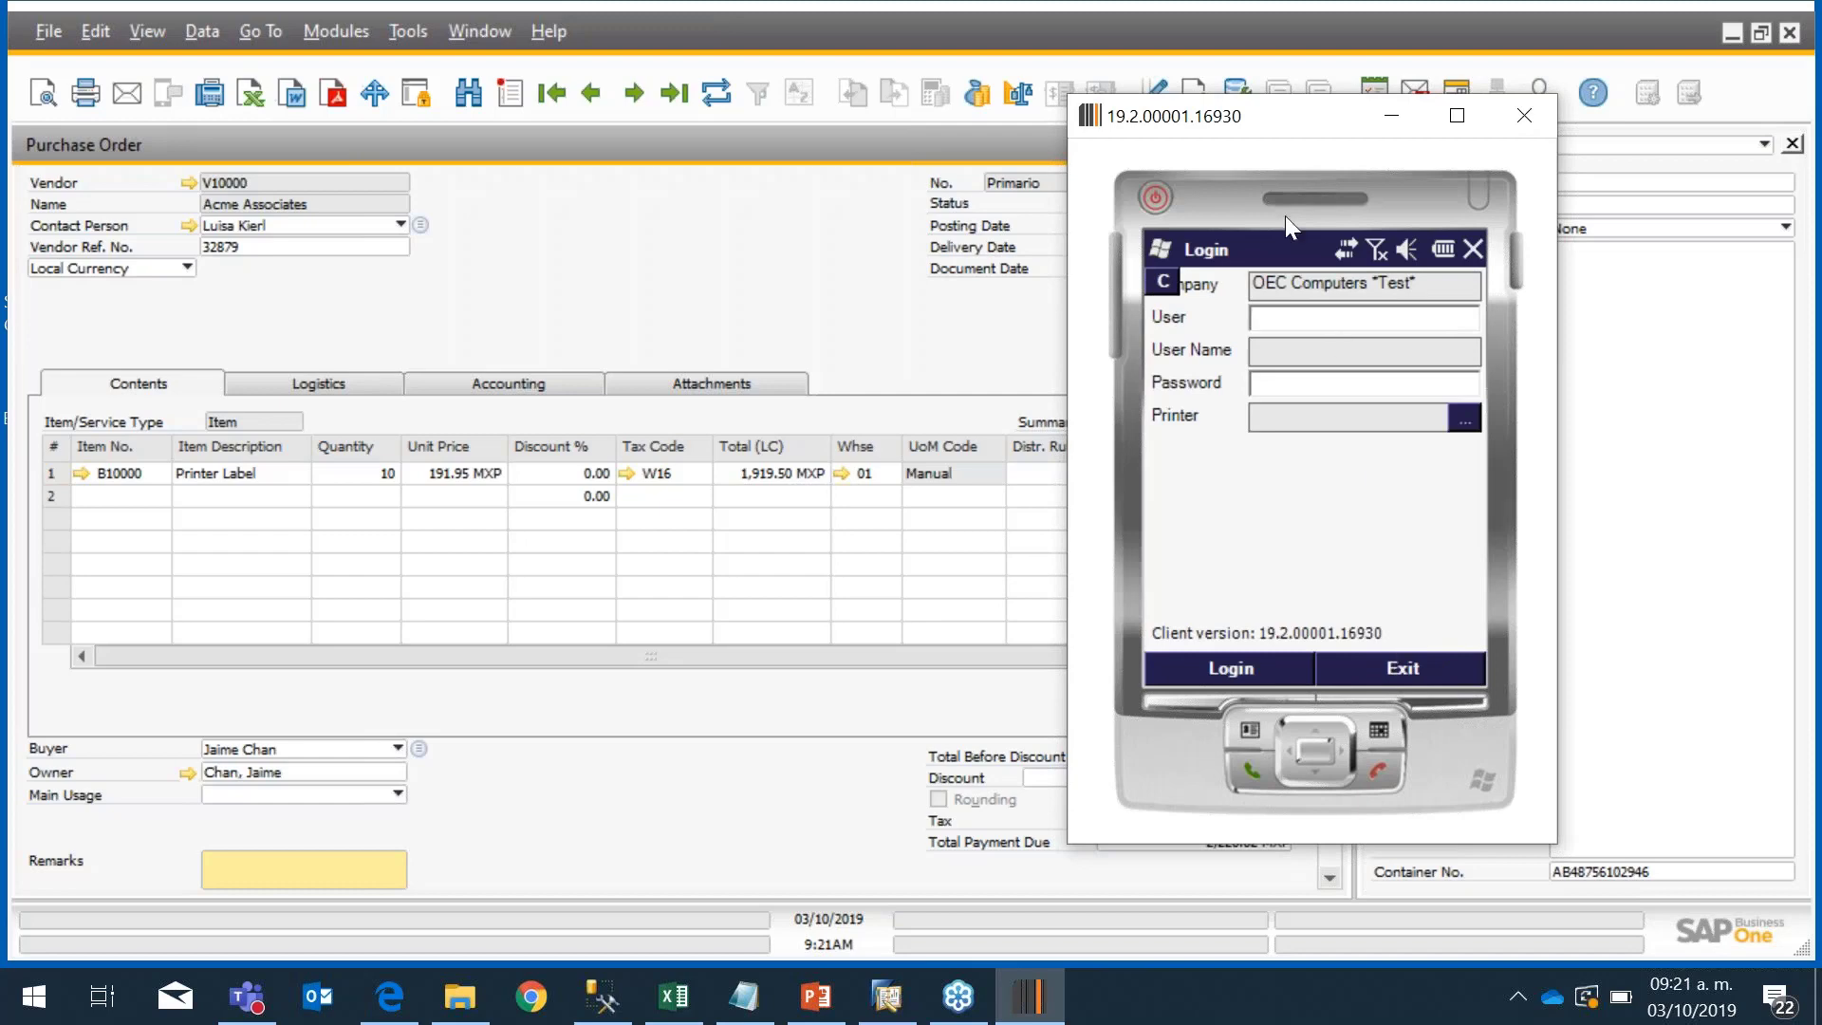
Step: Log back in to Produmex Scan with the employee's user ID and password
click(1271, 318)
text(1)
key(Tab)
text(***)
key(Return)
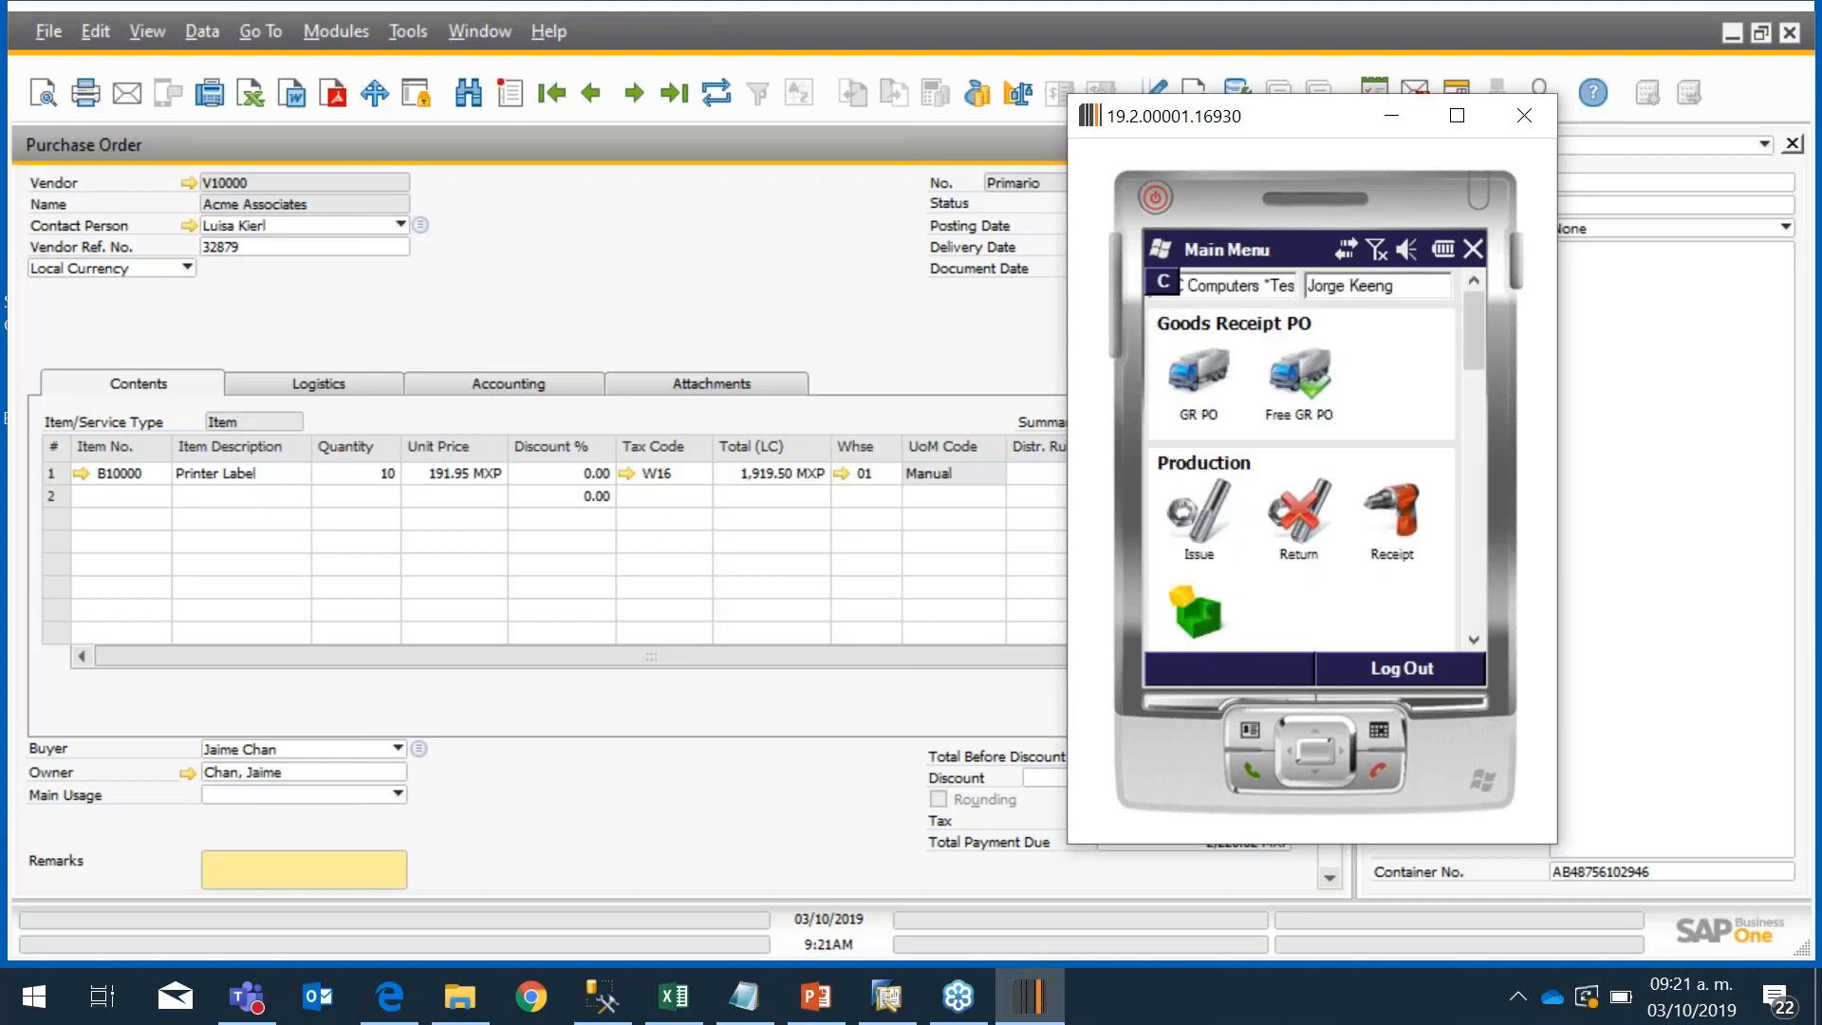
Step: Open GR PO, reload the purchase orders and start receiving the first Acme Associates order
click(1204, 365)
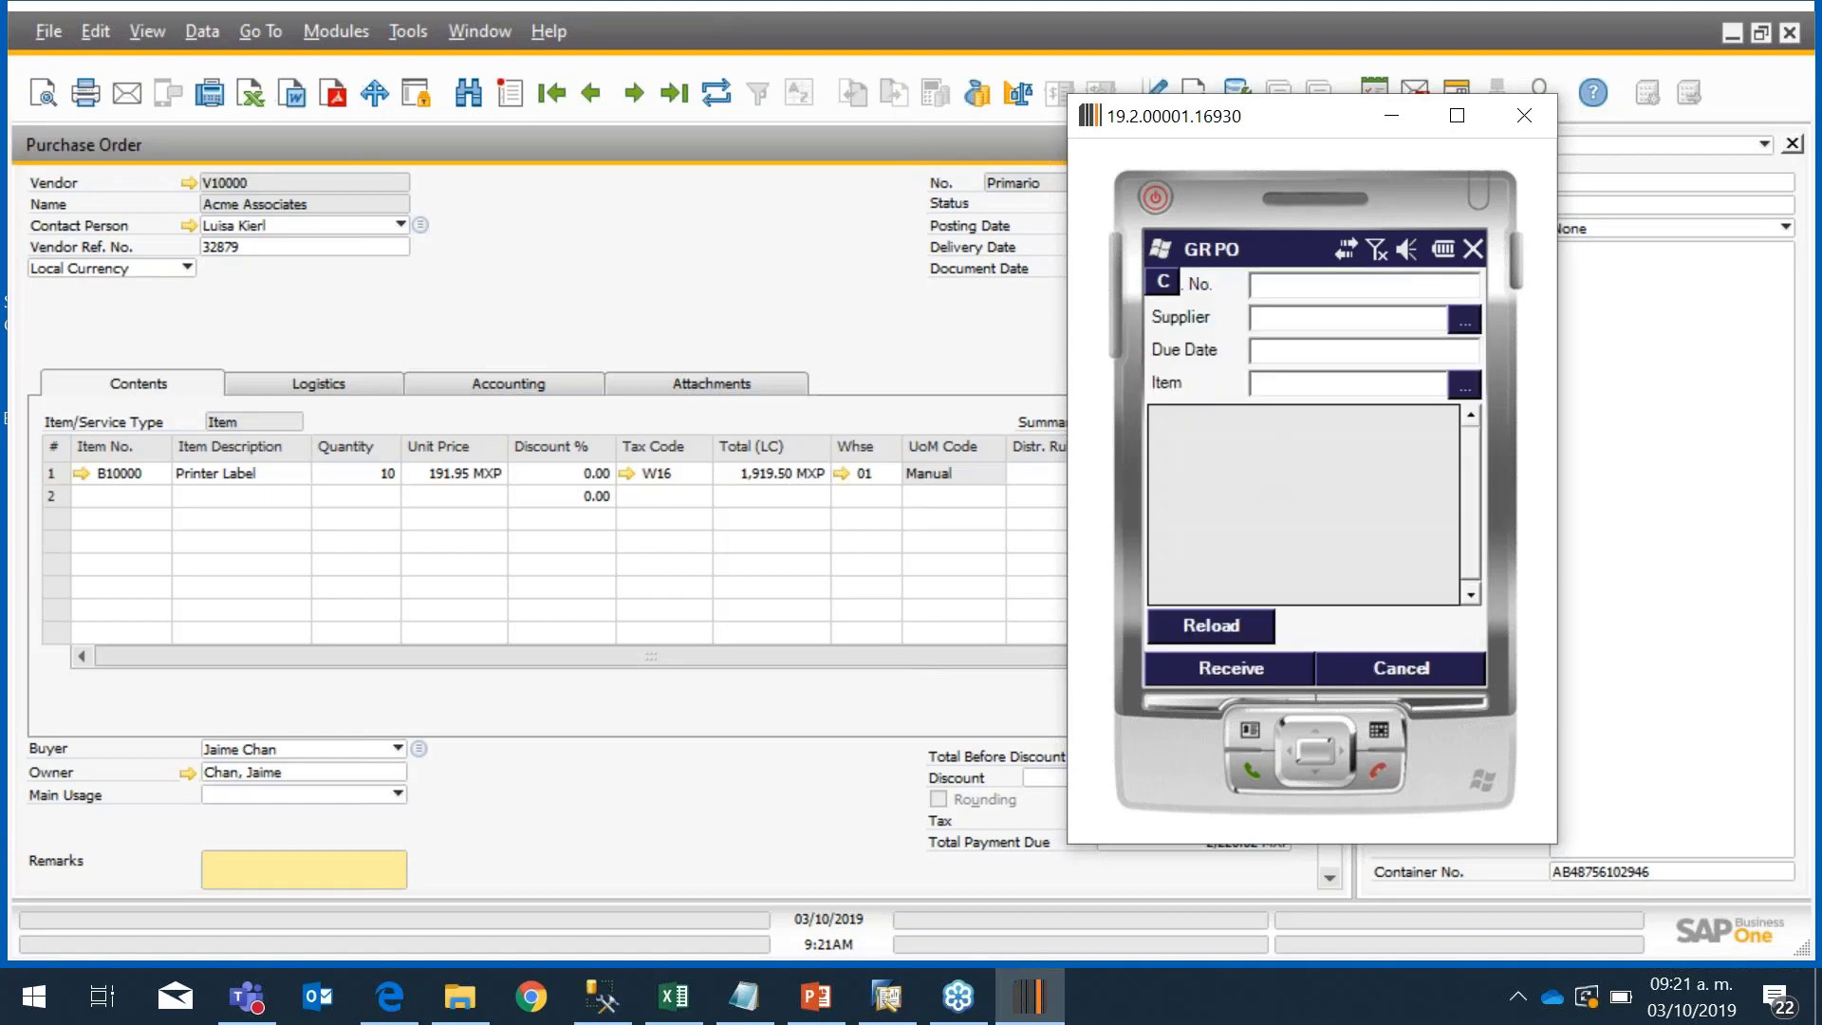
click(1205, 634)
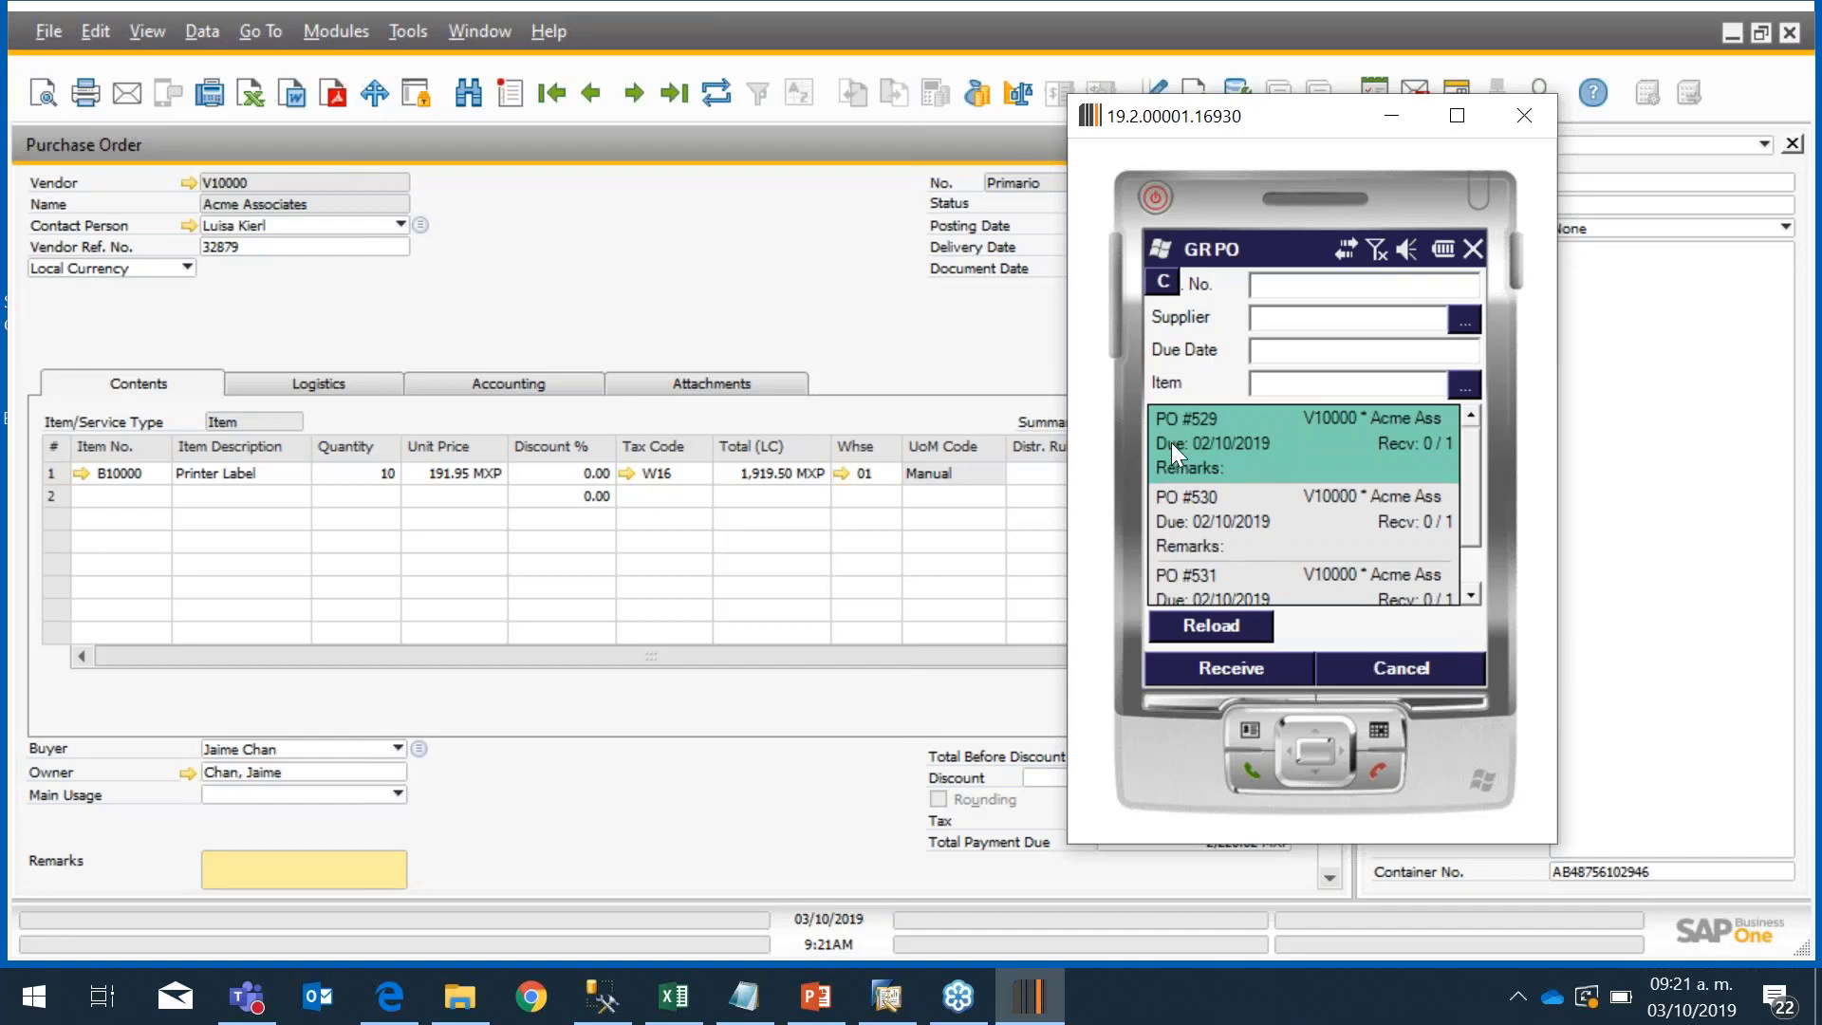
click(1186, 664)
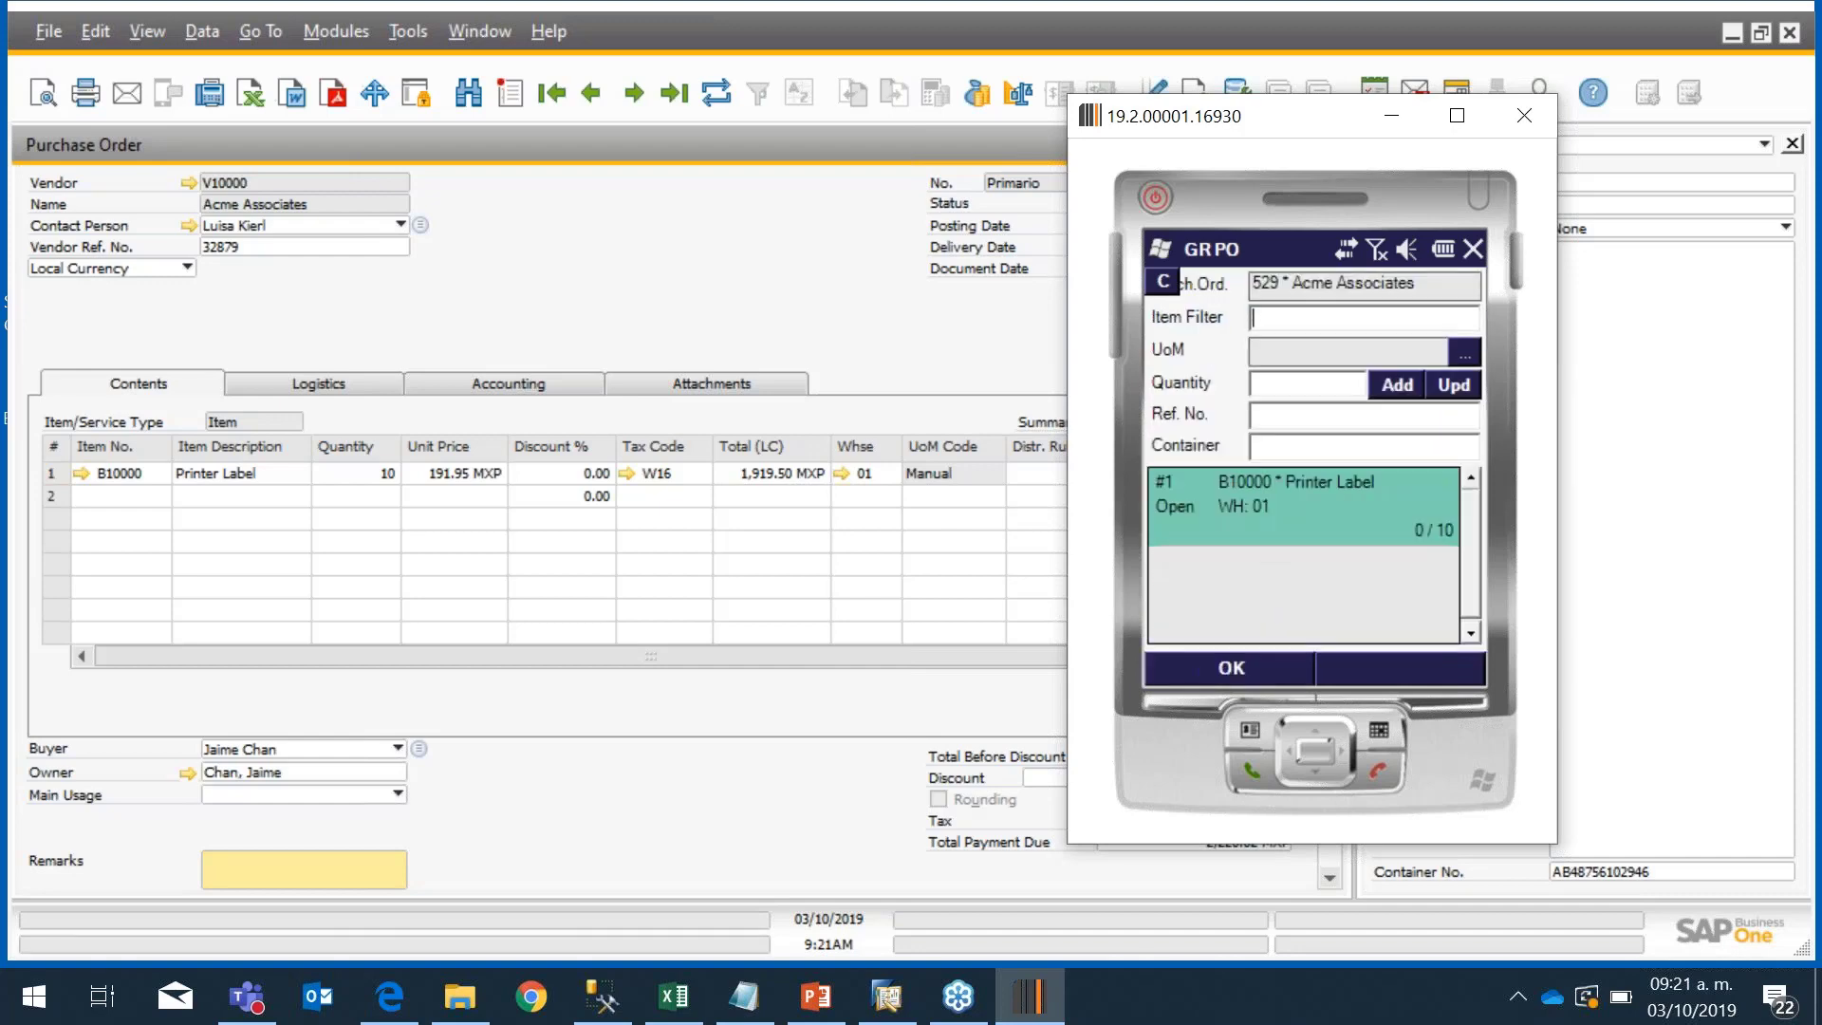
Step: Check the Ref. No. and Container fields on the GR PO lines screen and open its customization details
click(1282, 416)
click(1268, 445)
click(1171, 287)
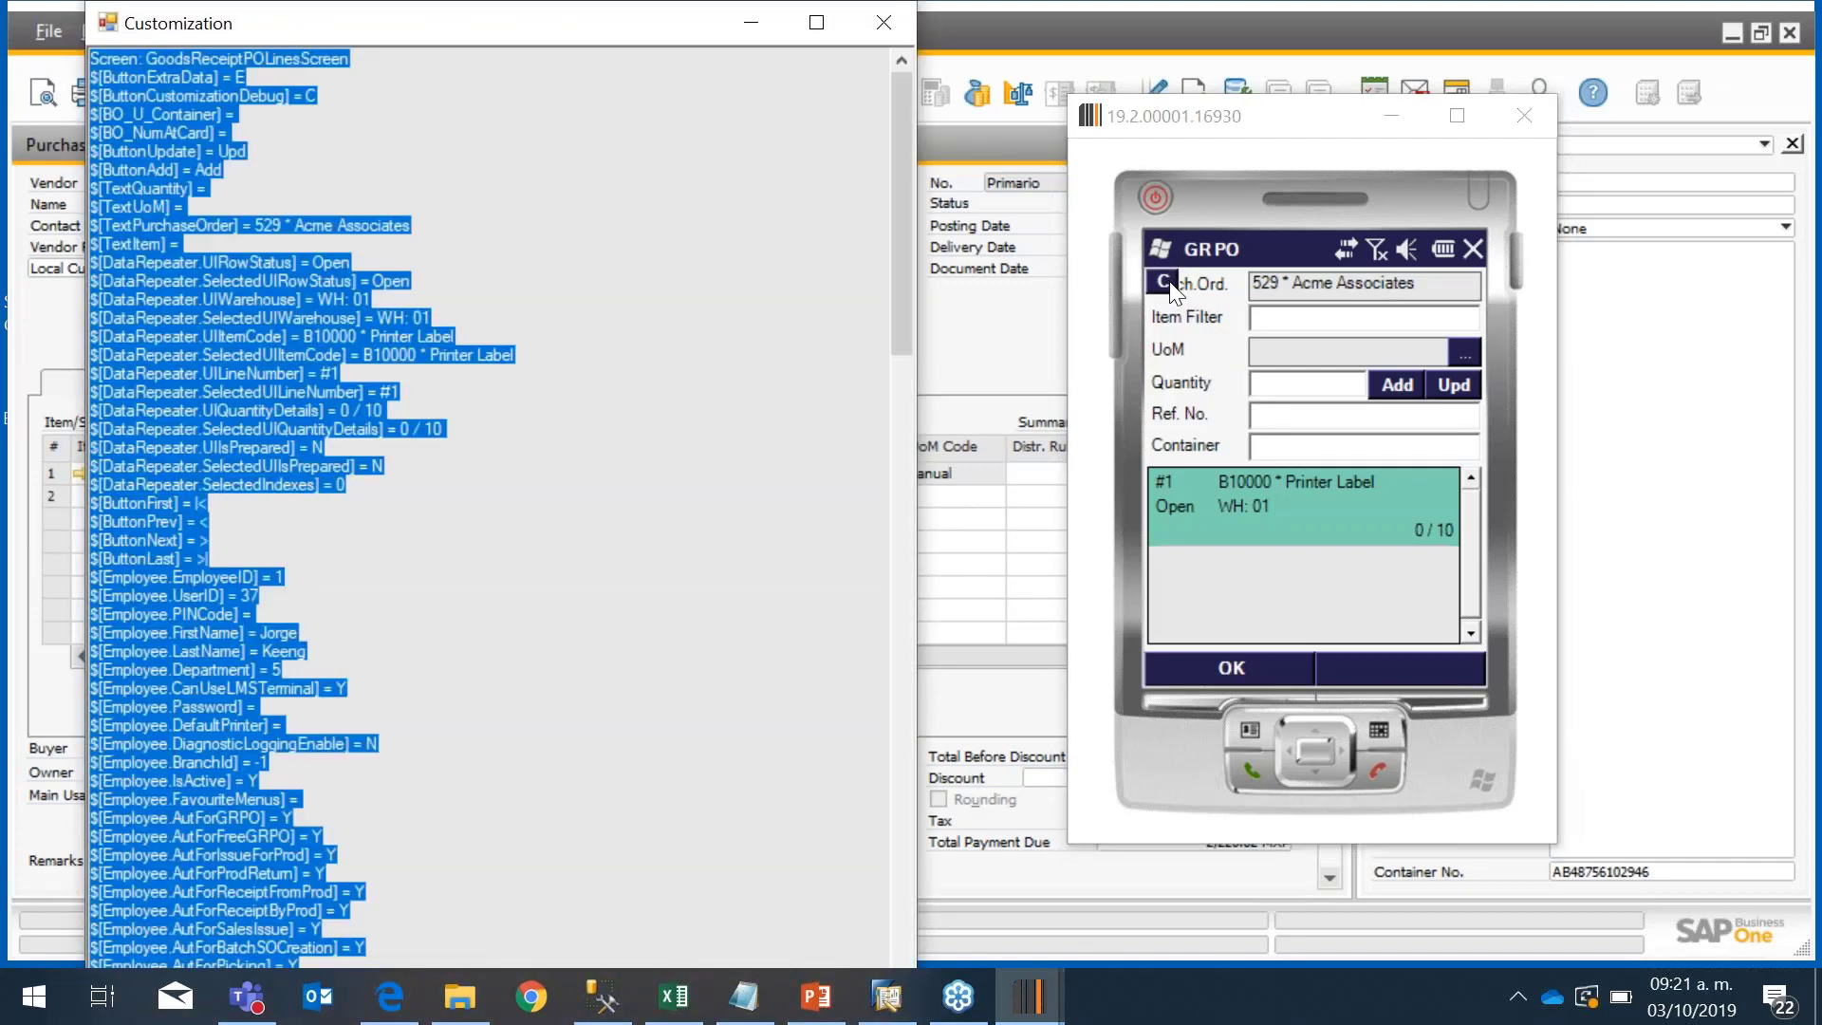
Step: Check the screen name in the customization details, close them, leave the GR PO lines screen and minimize Produmex Scan
click(571, 87)
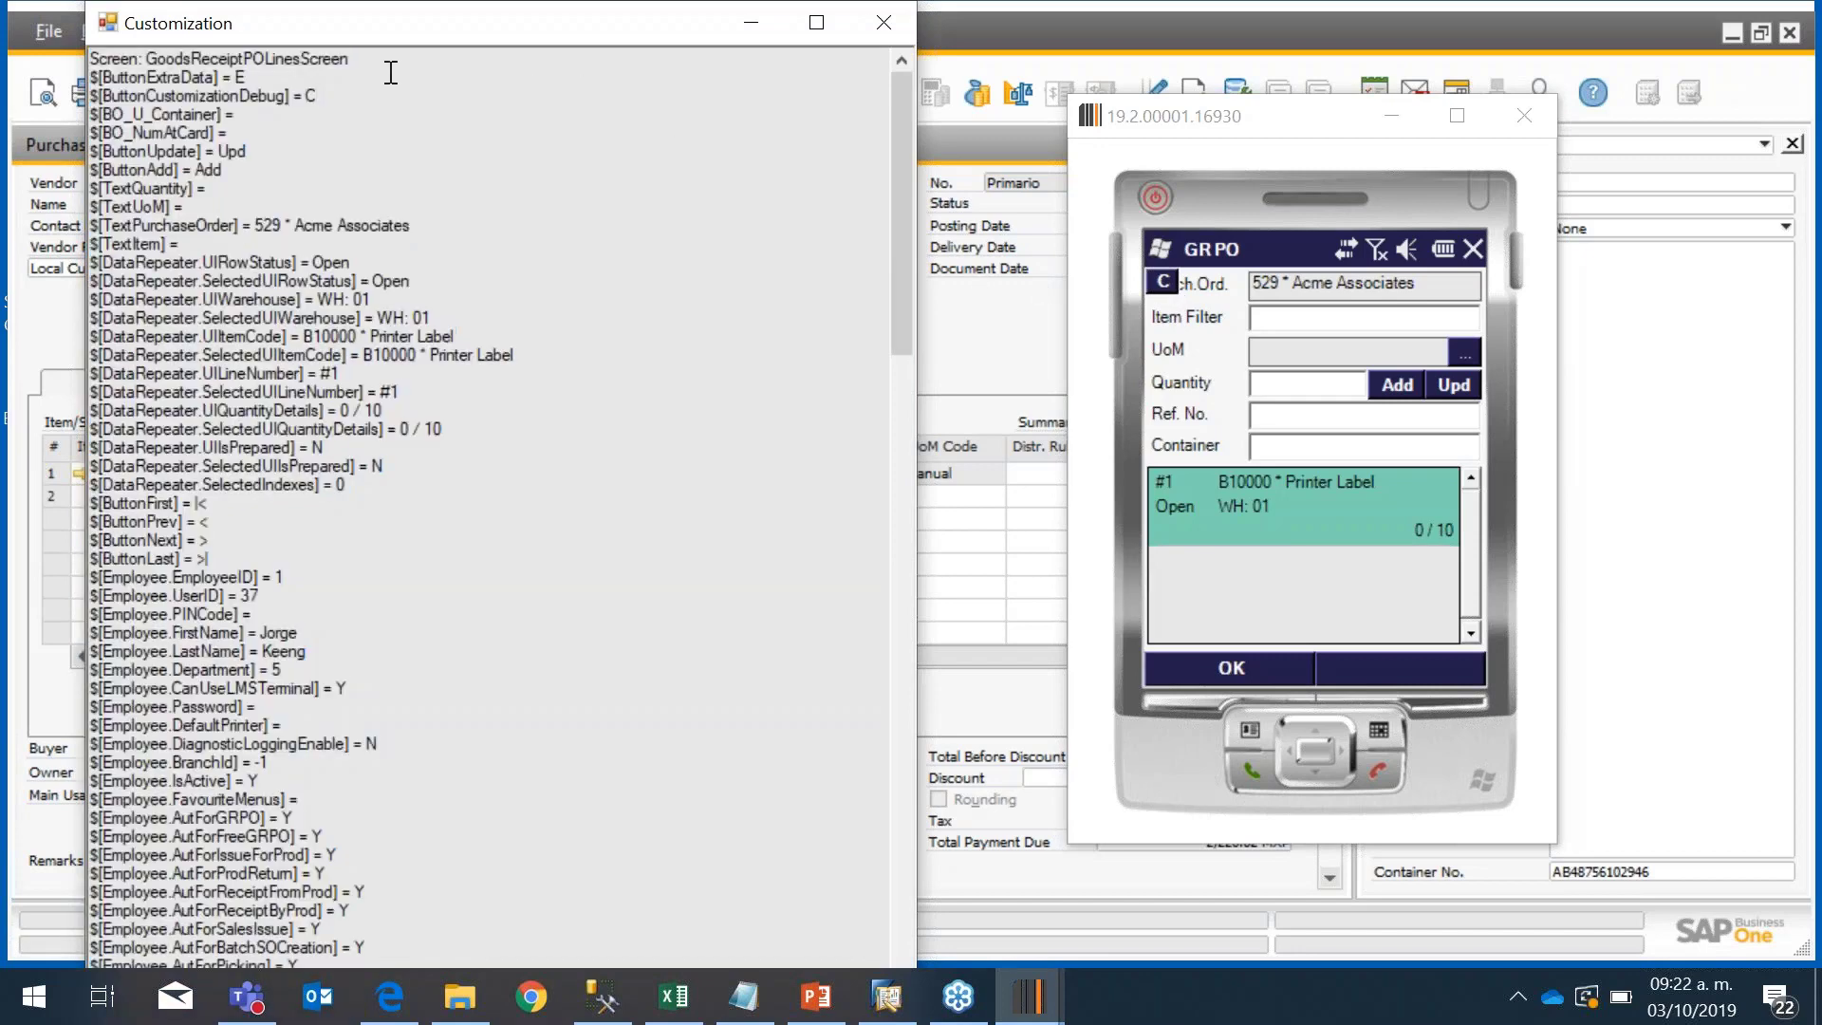
drag(358, 58, 140, 59)
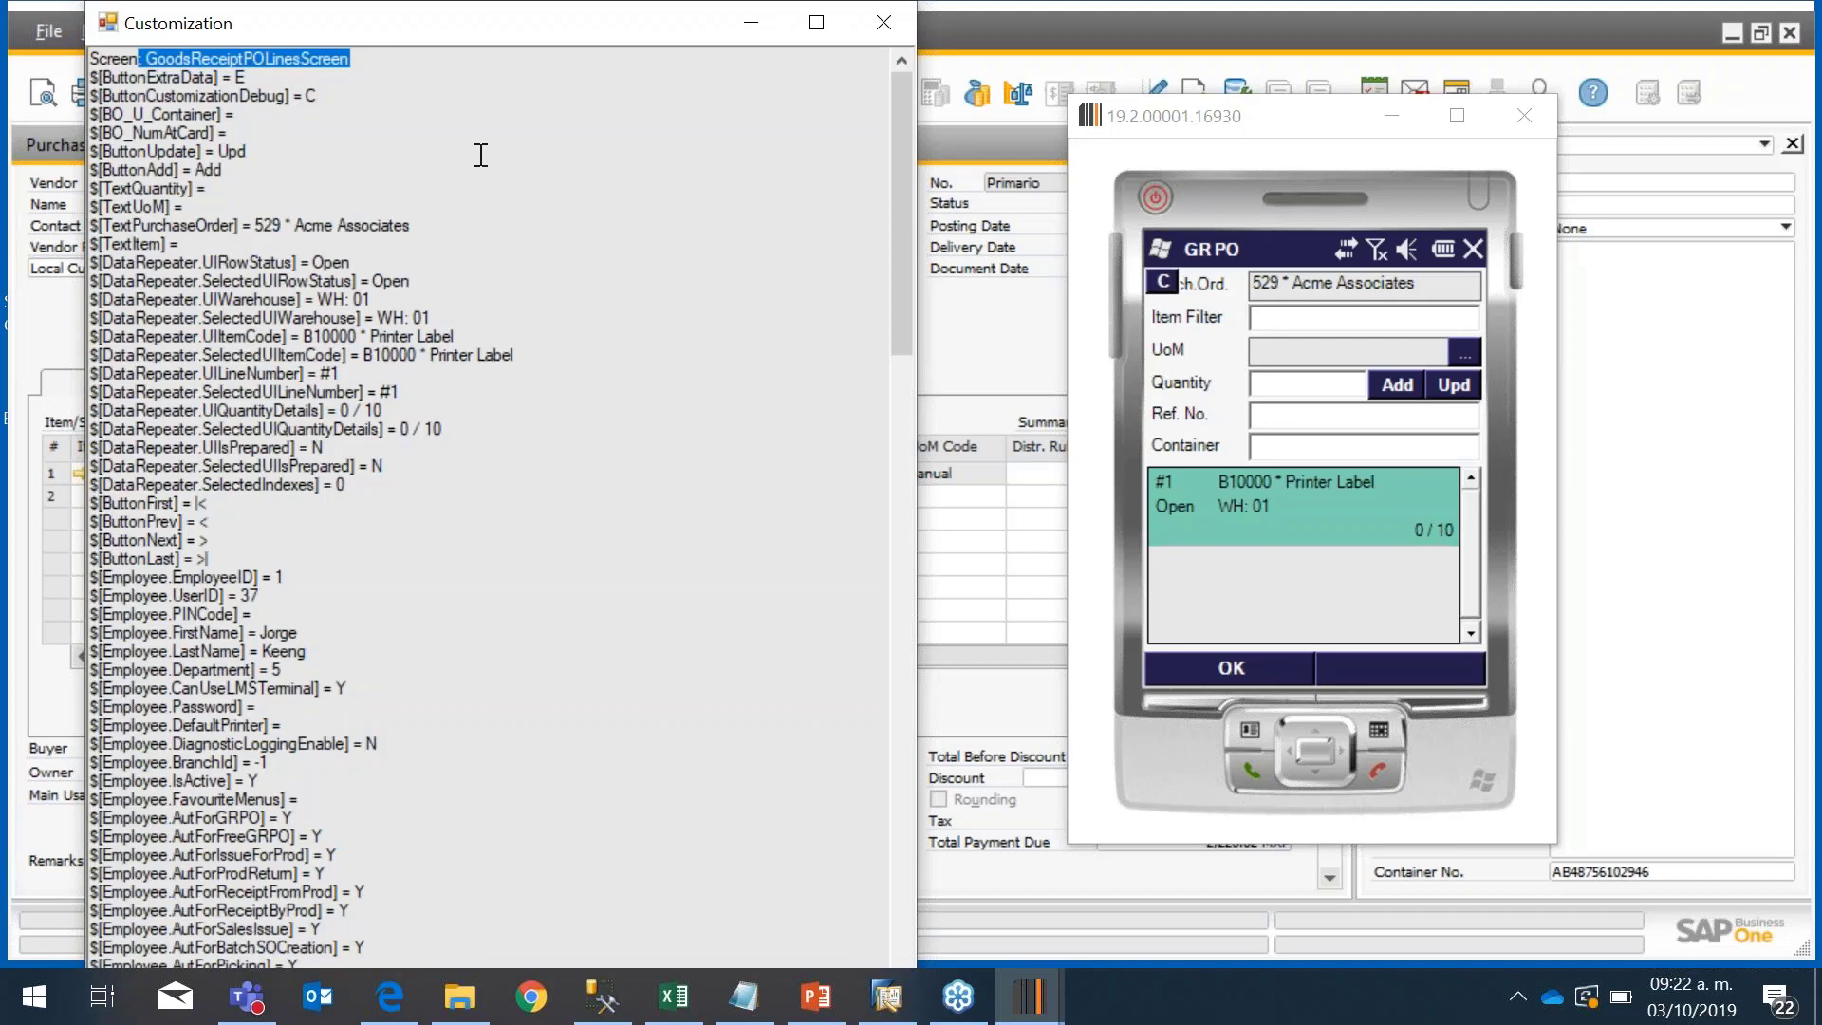
click(883, 23)
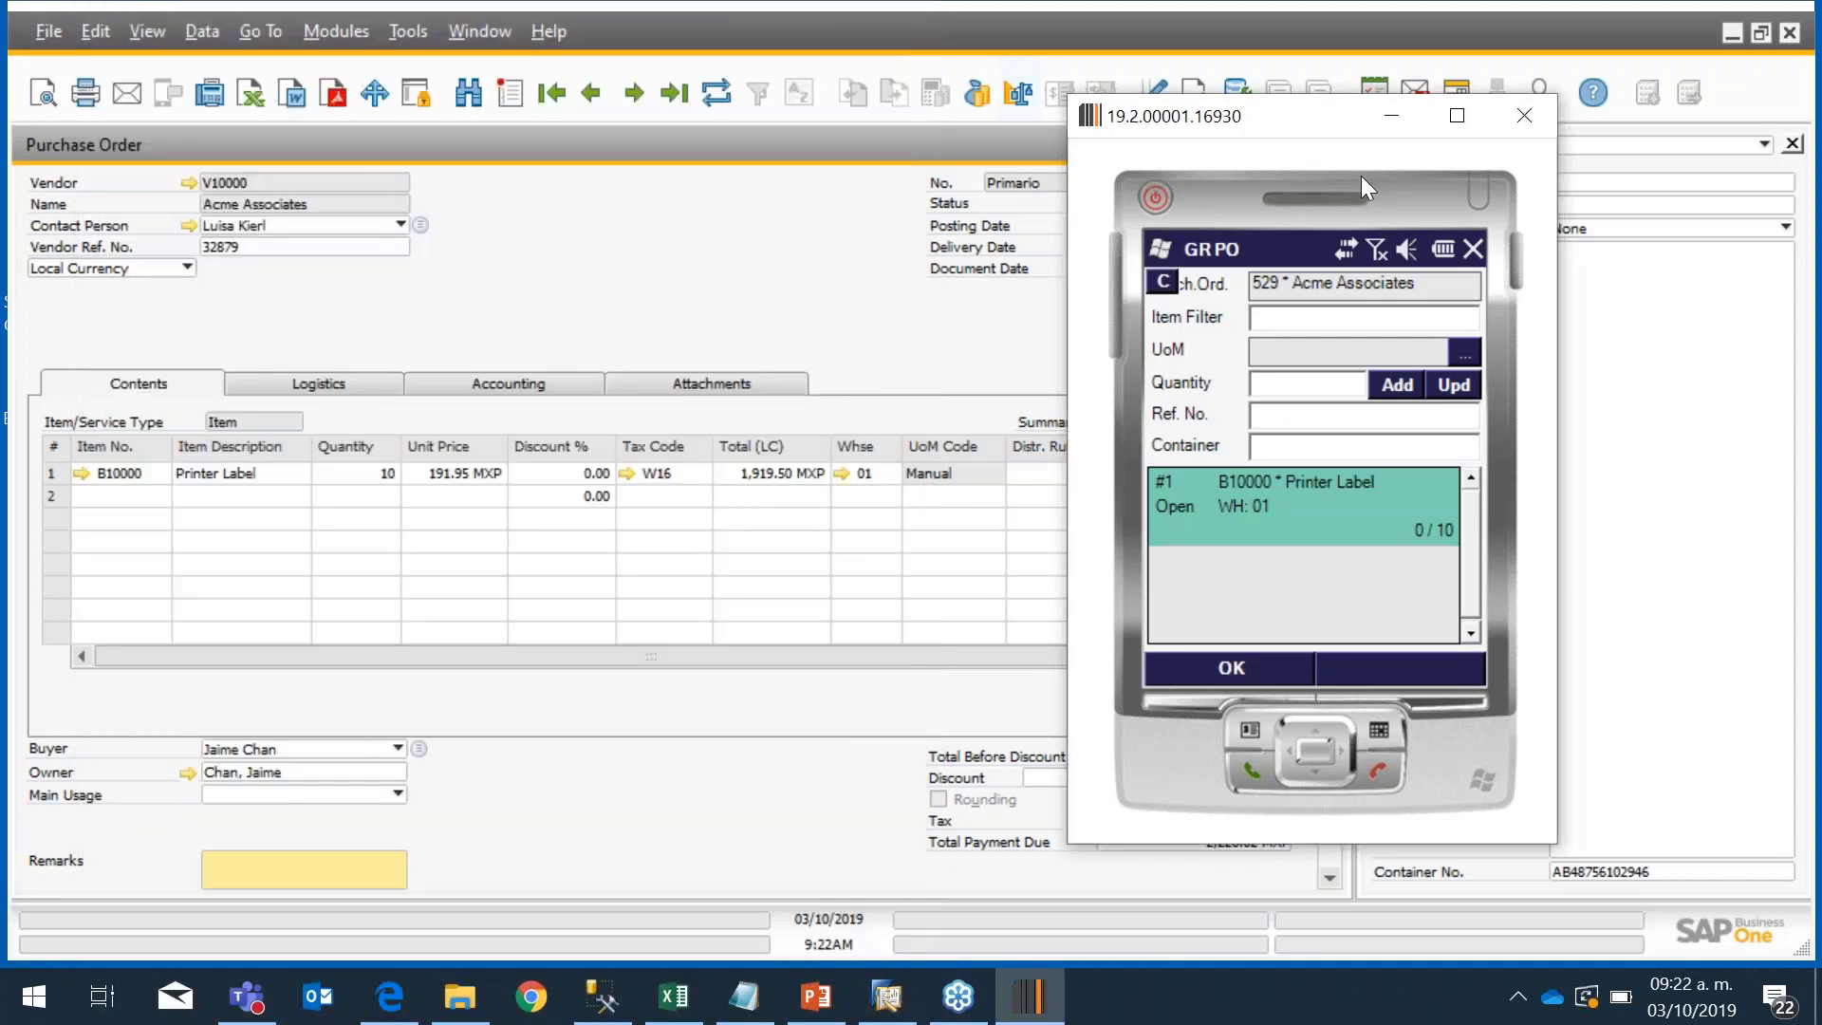
click(1245, 675)
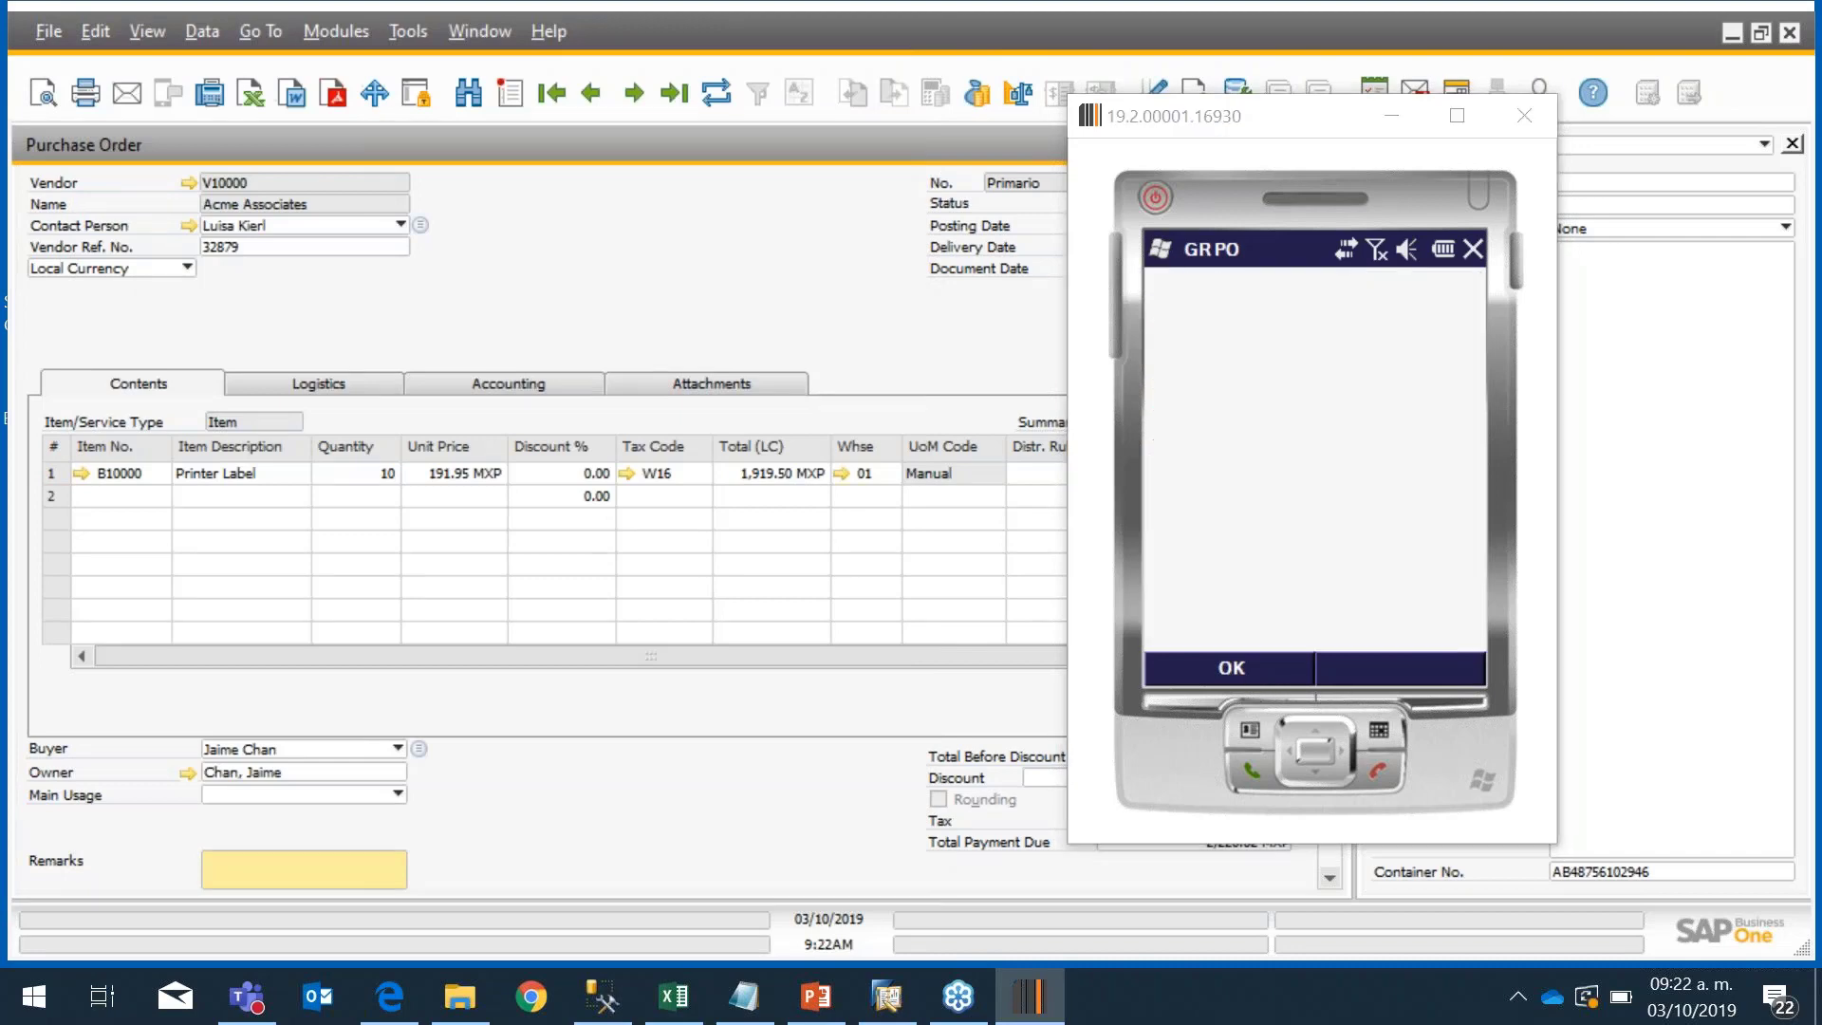
click(1391, 118)
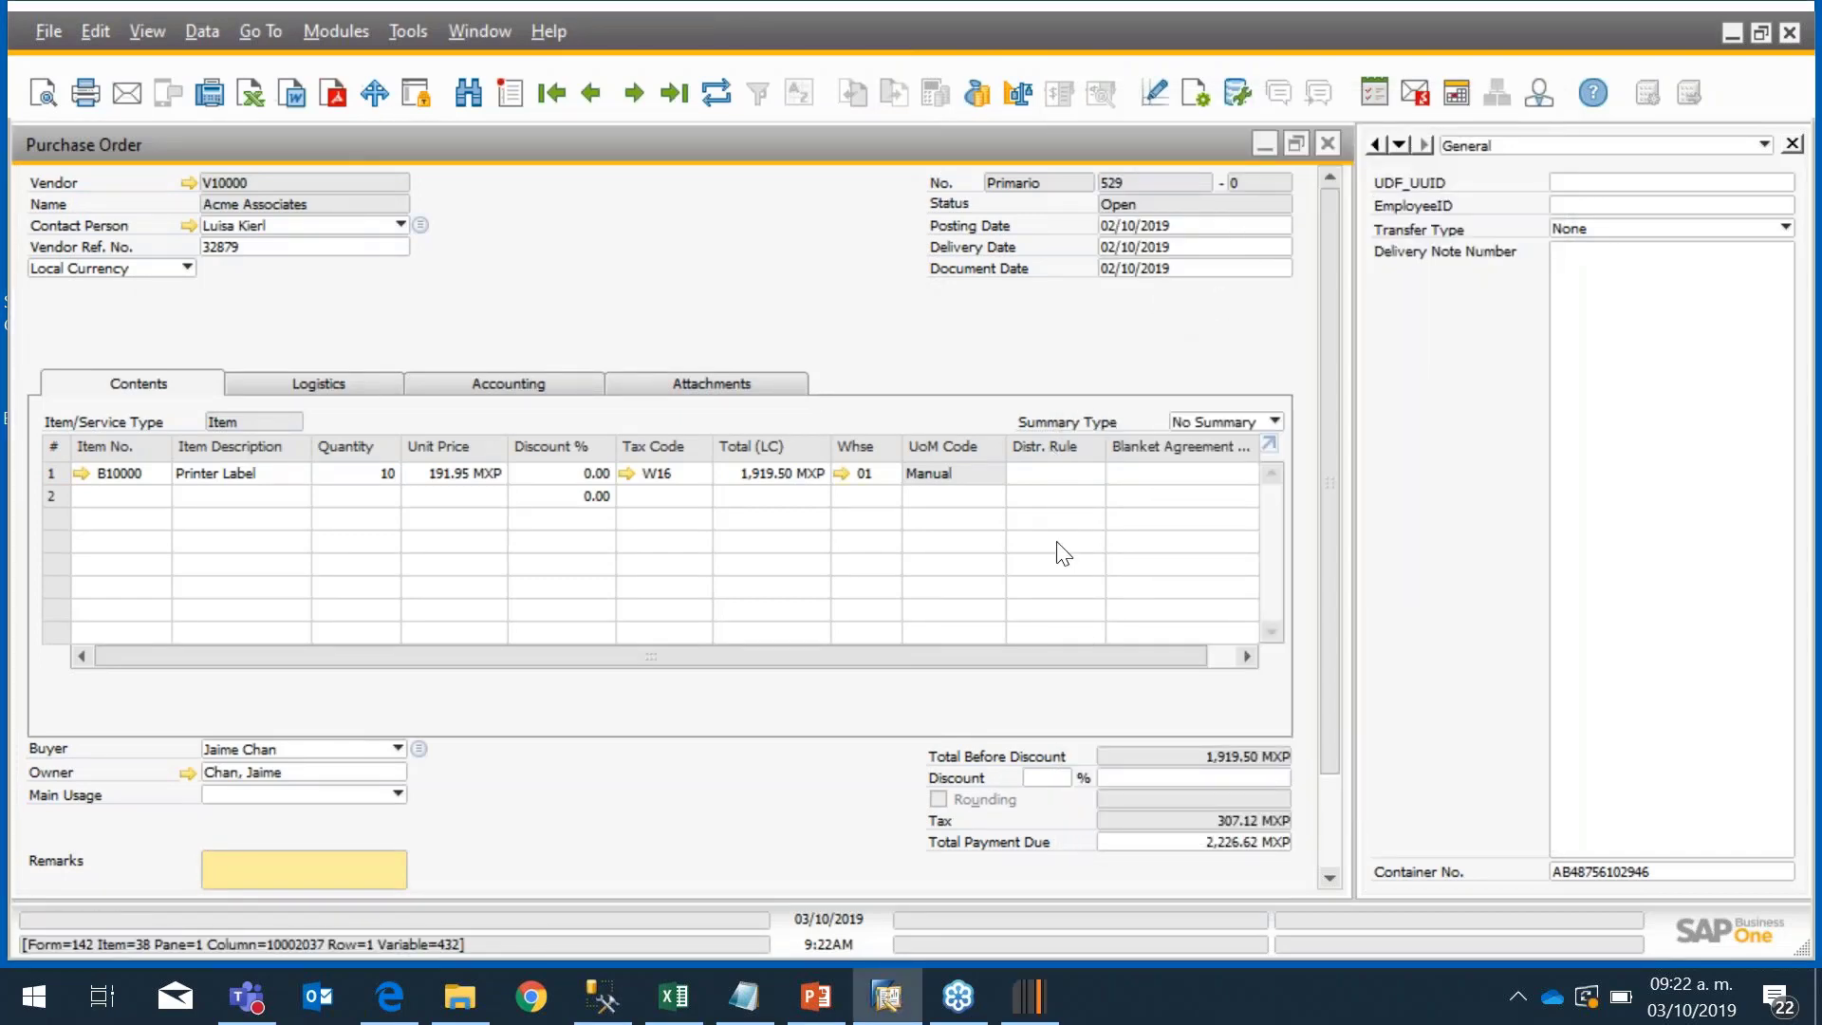
Step: Switch to the PowerPoint presentation and advance to the Prefilling Data slide
click(1034, 997)
click(1034, 996)
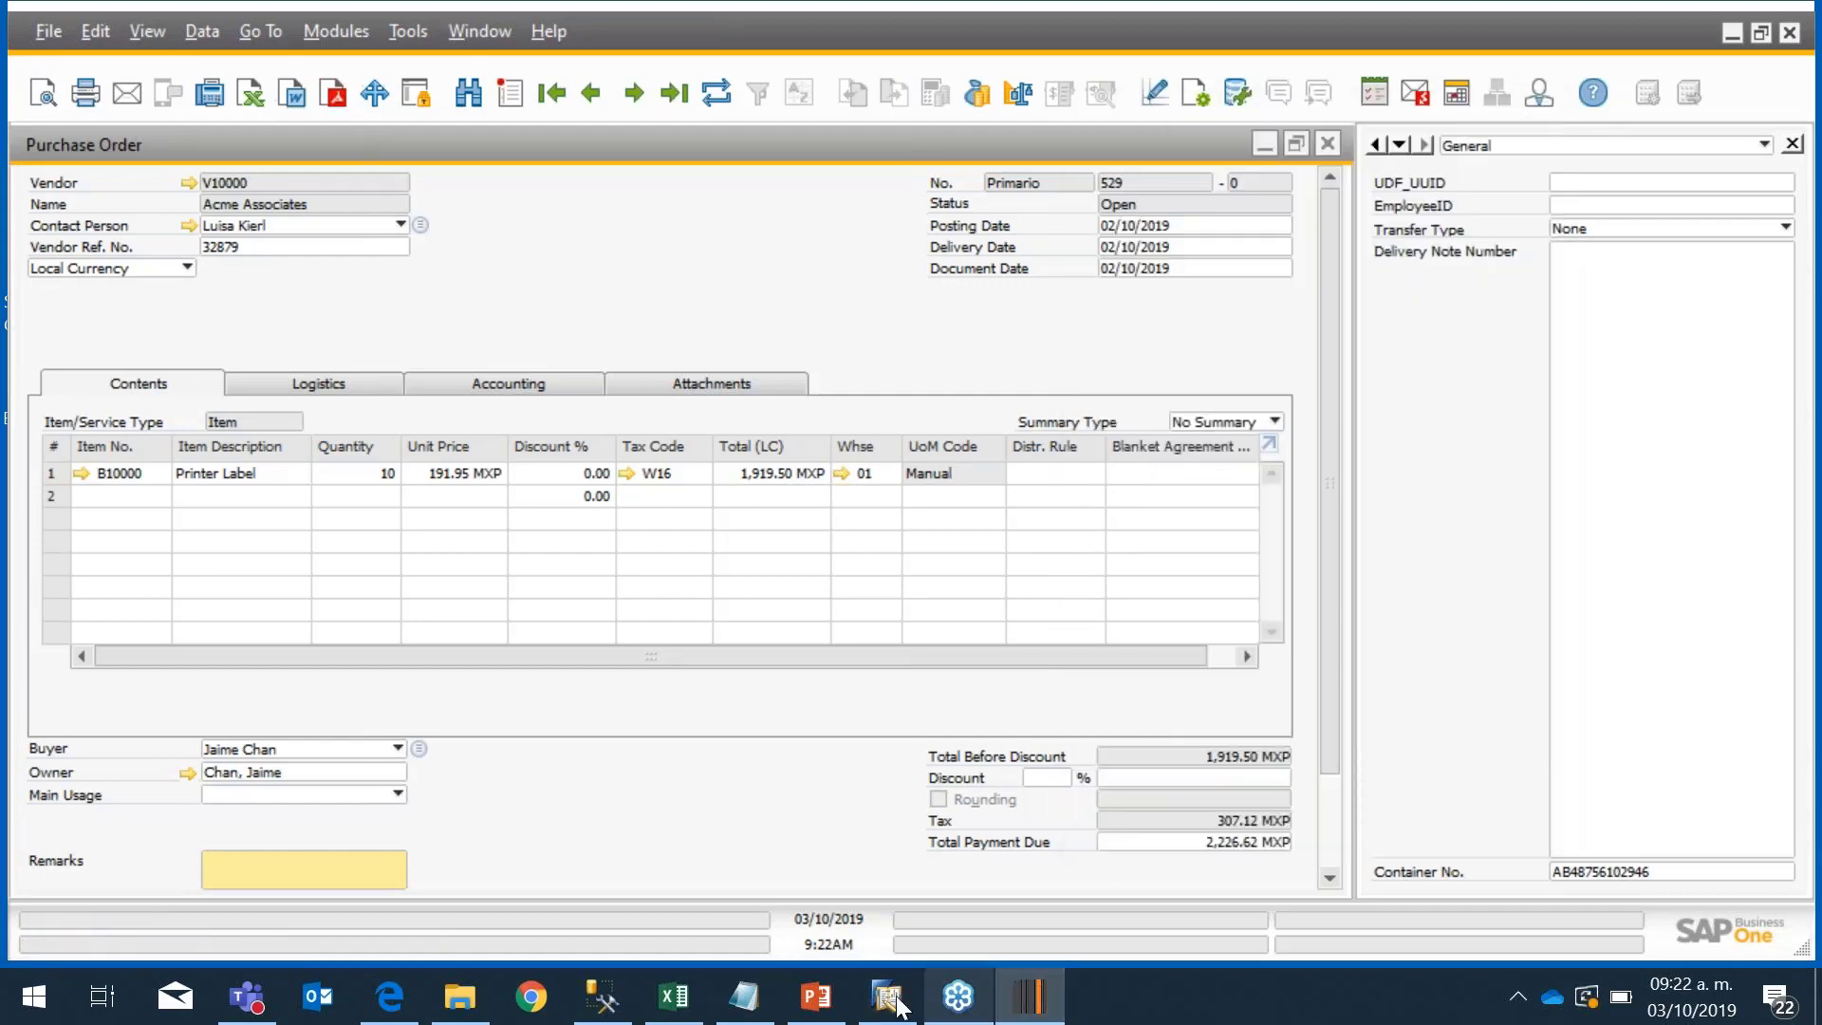
click(817, 996)
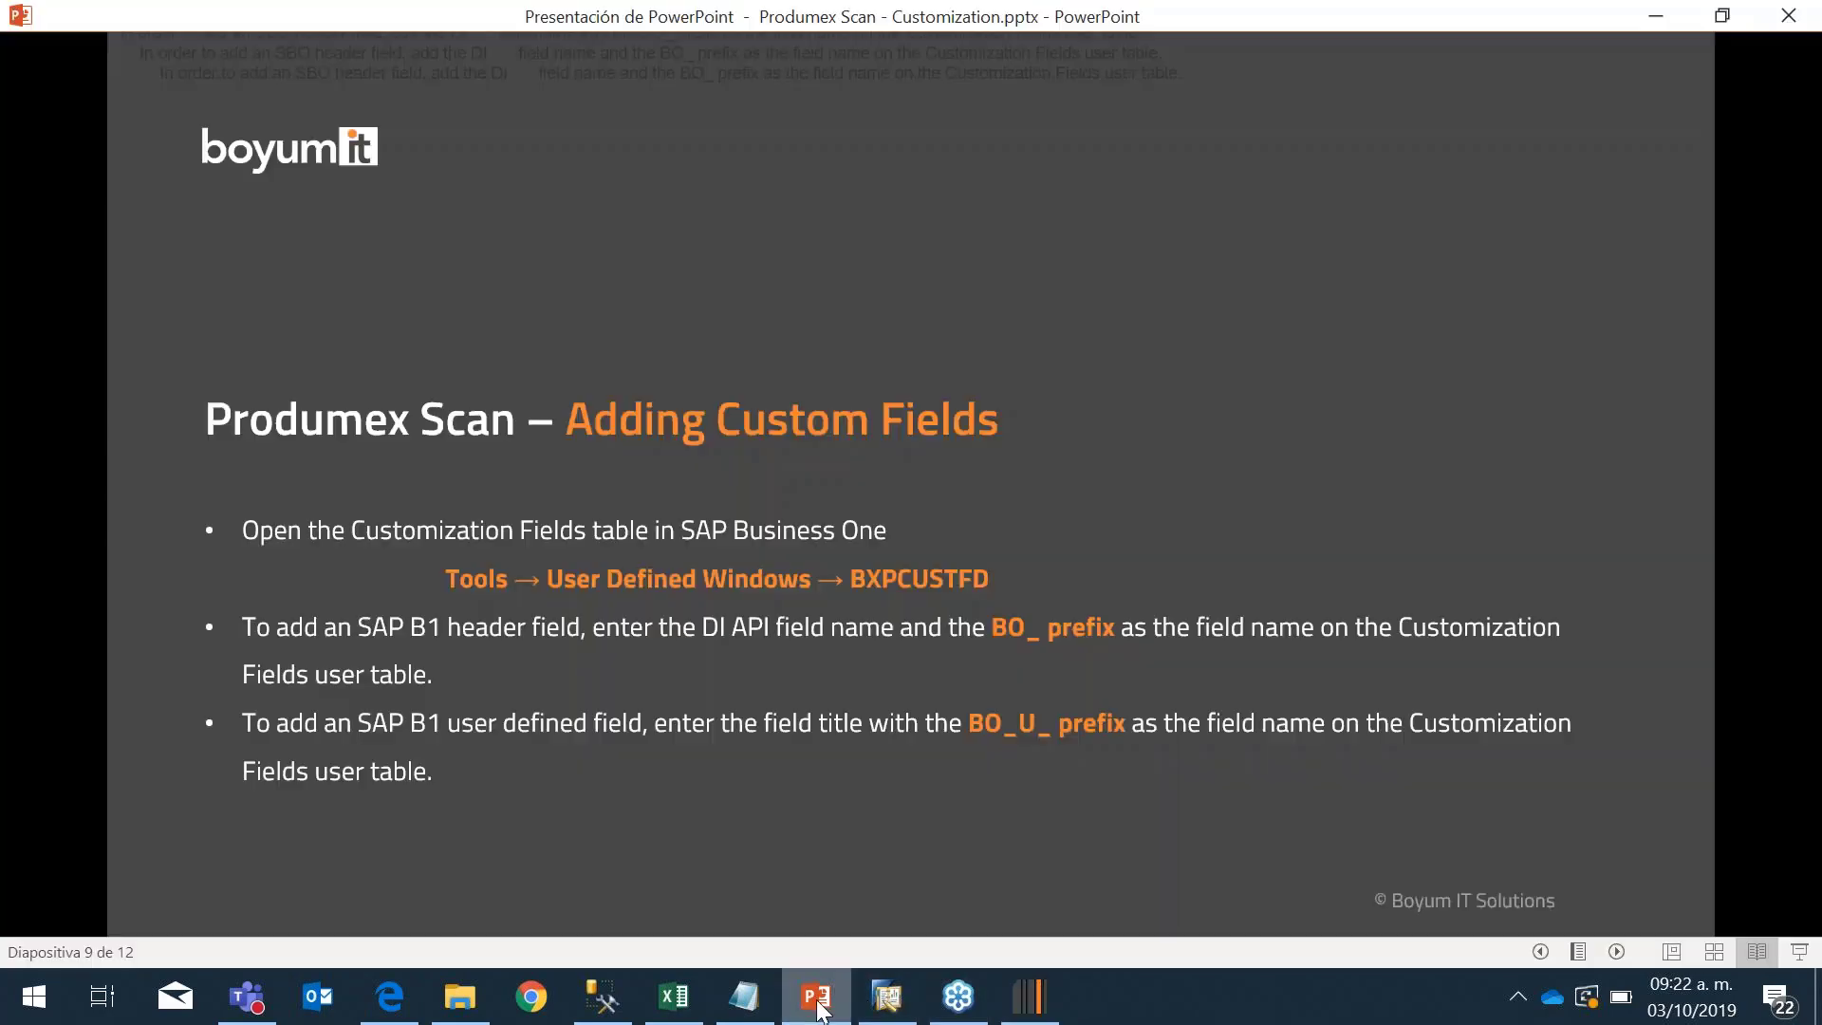
click(765, 806)
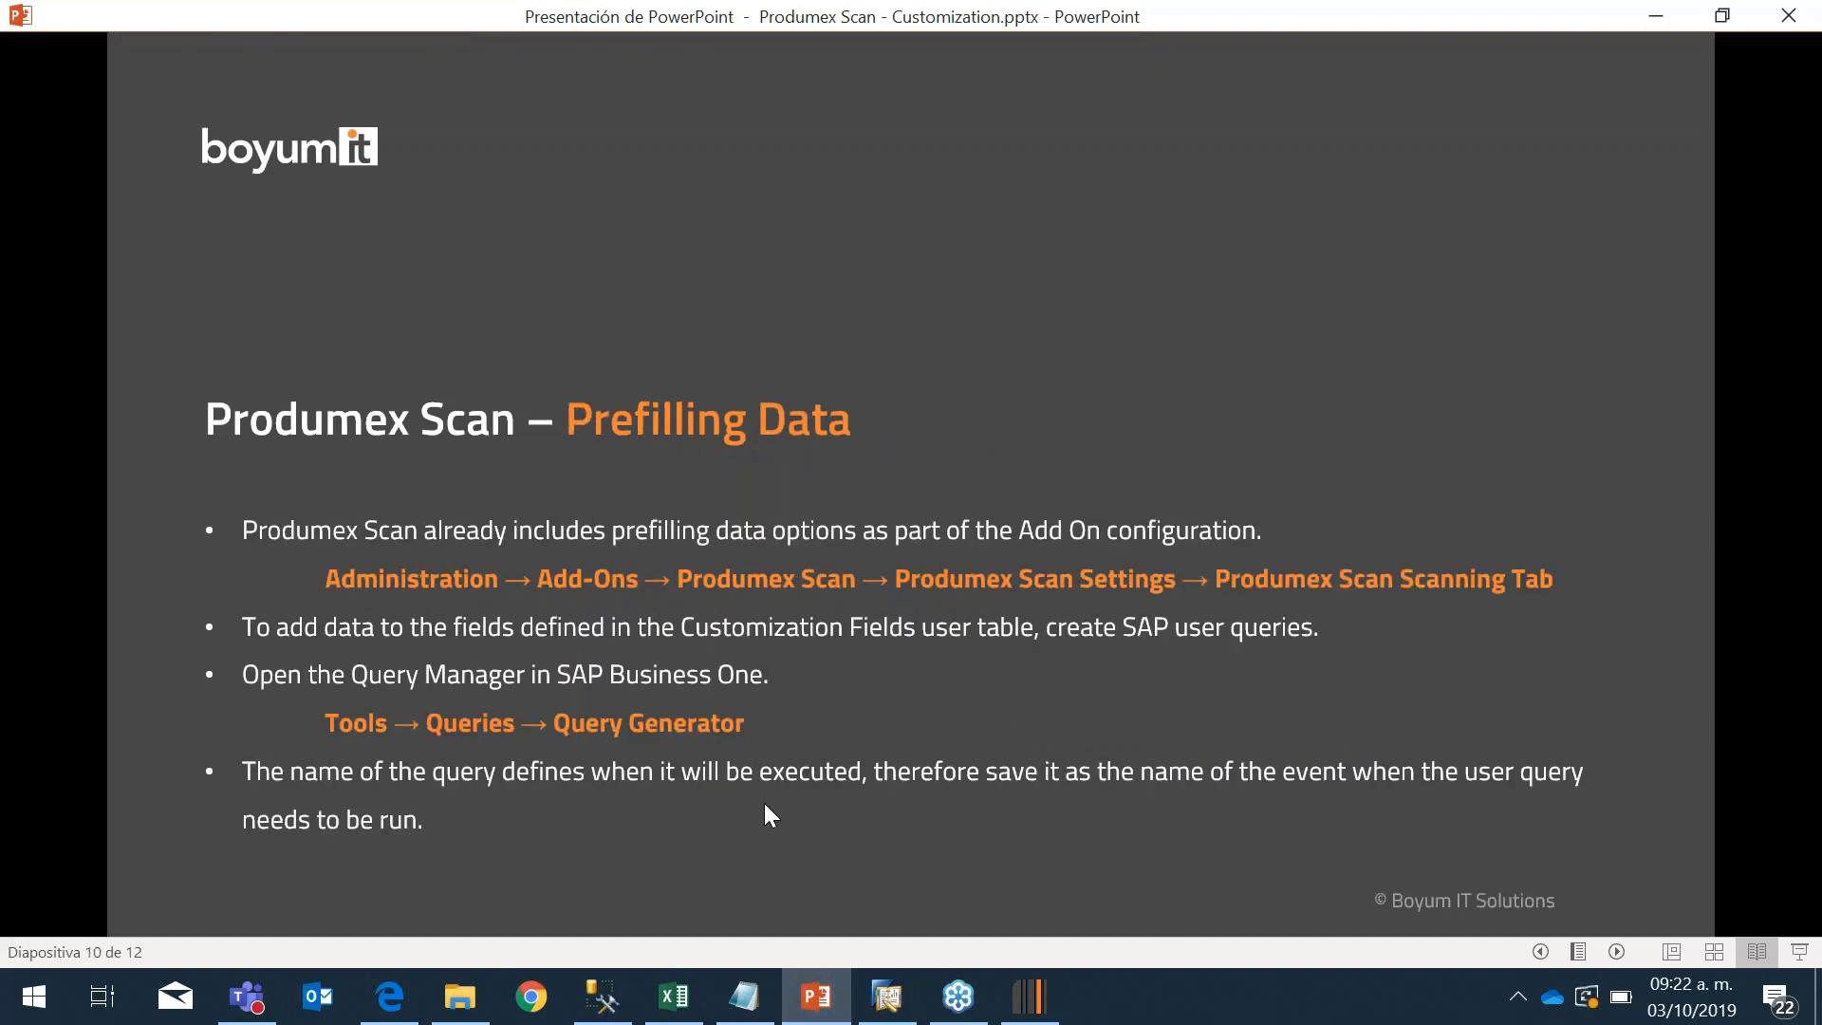
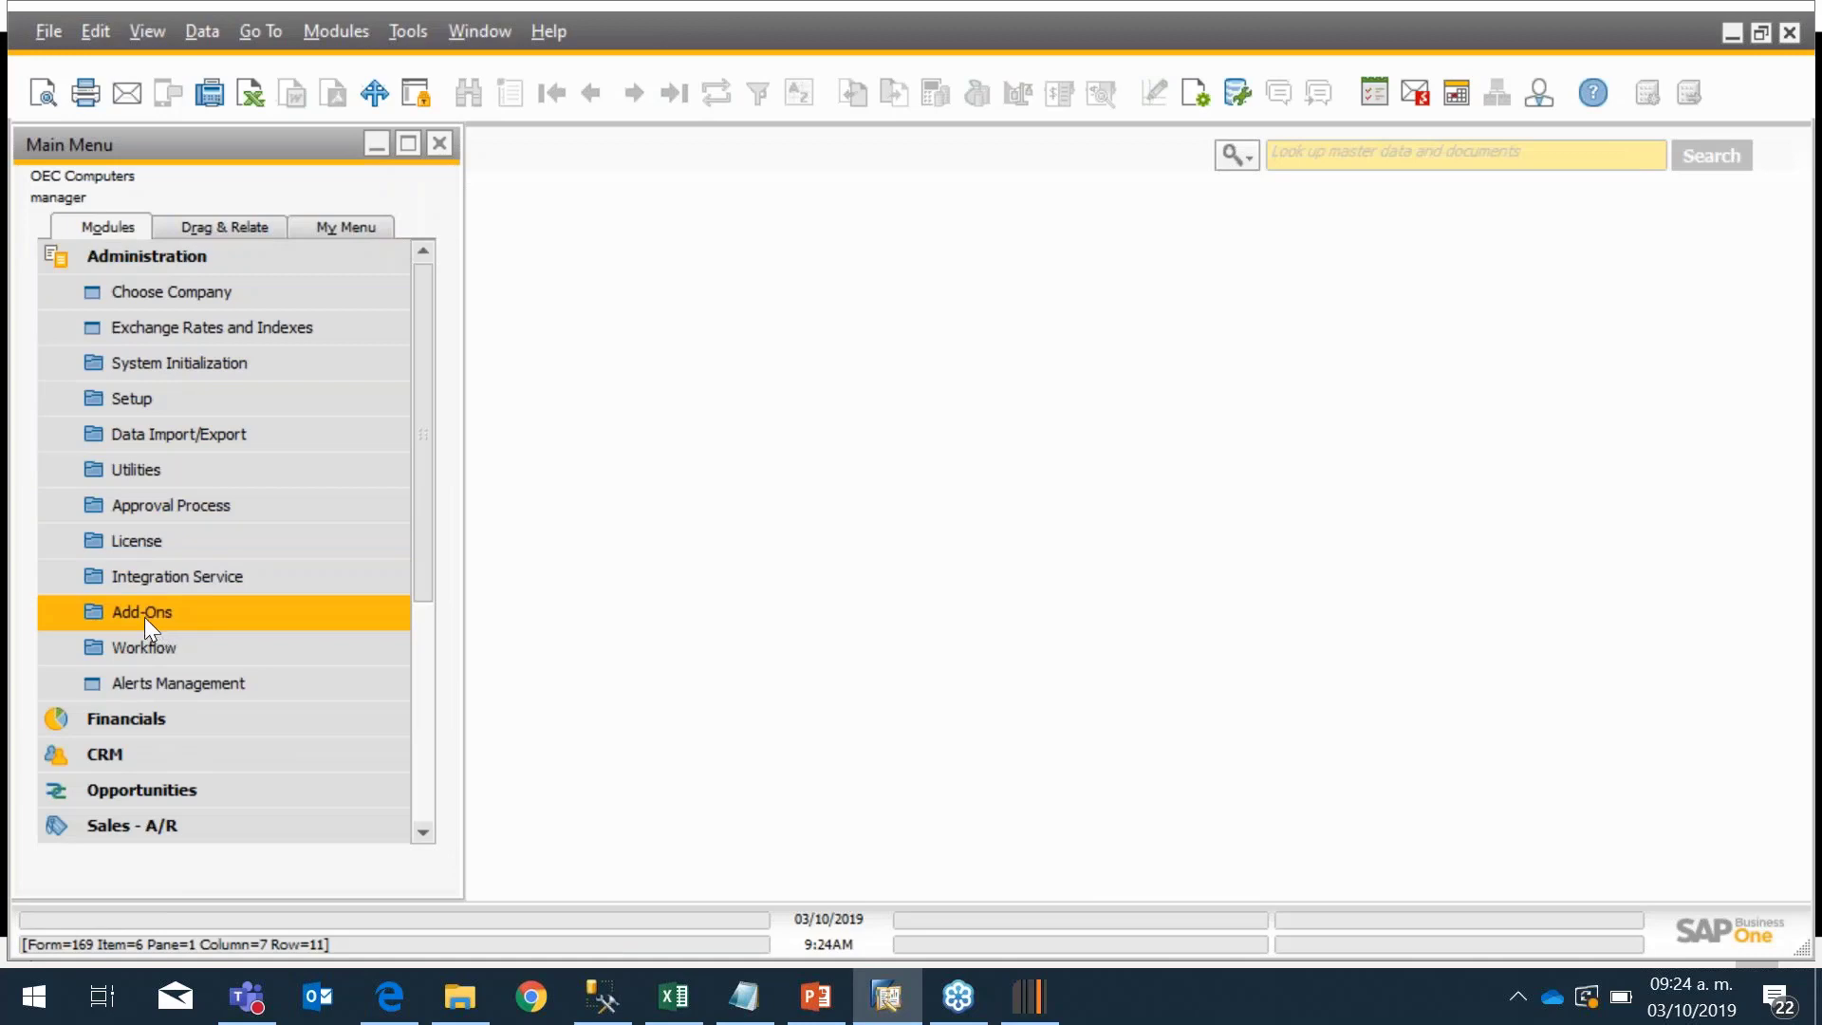
Step: Review the prefill options in the Produmex Scan Scanning settings in SAP Business One and close the settings without changes
click(144, 612)
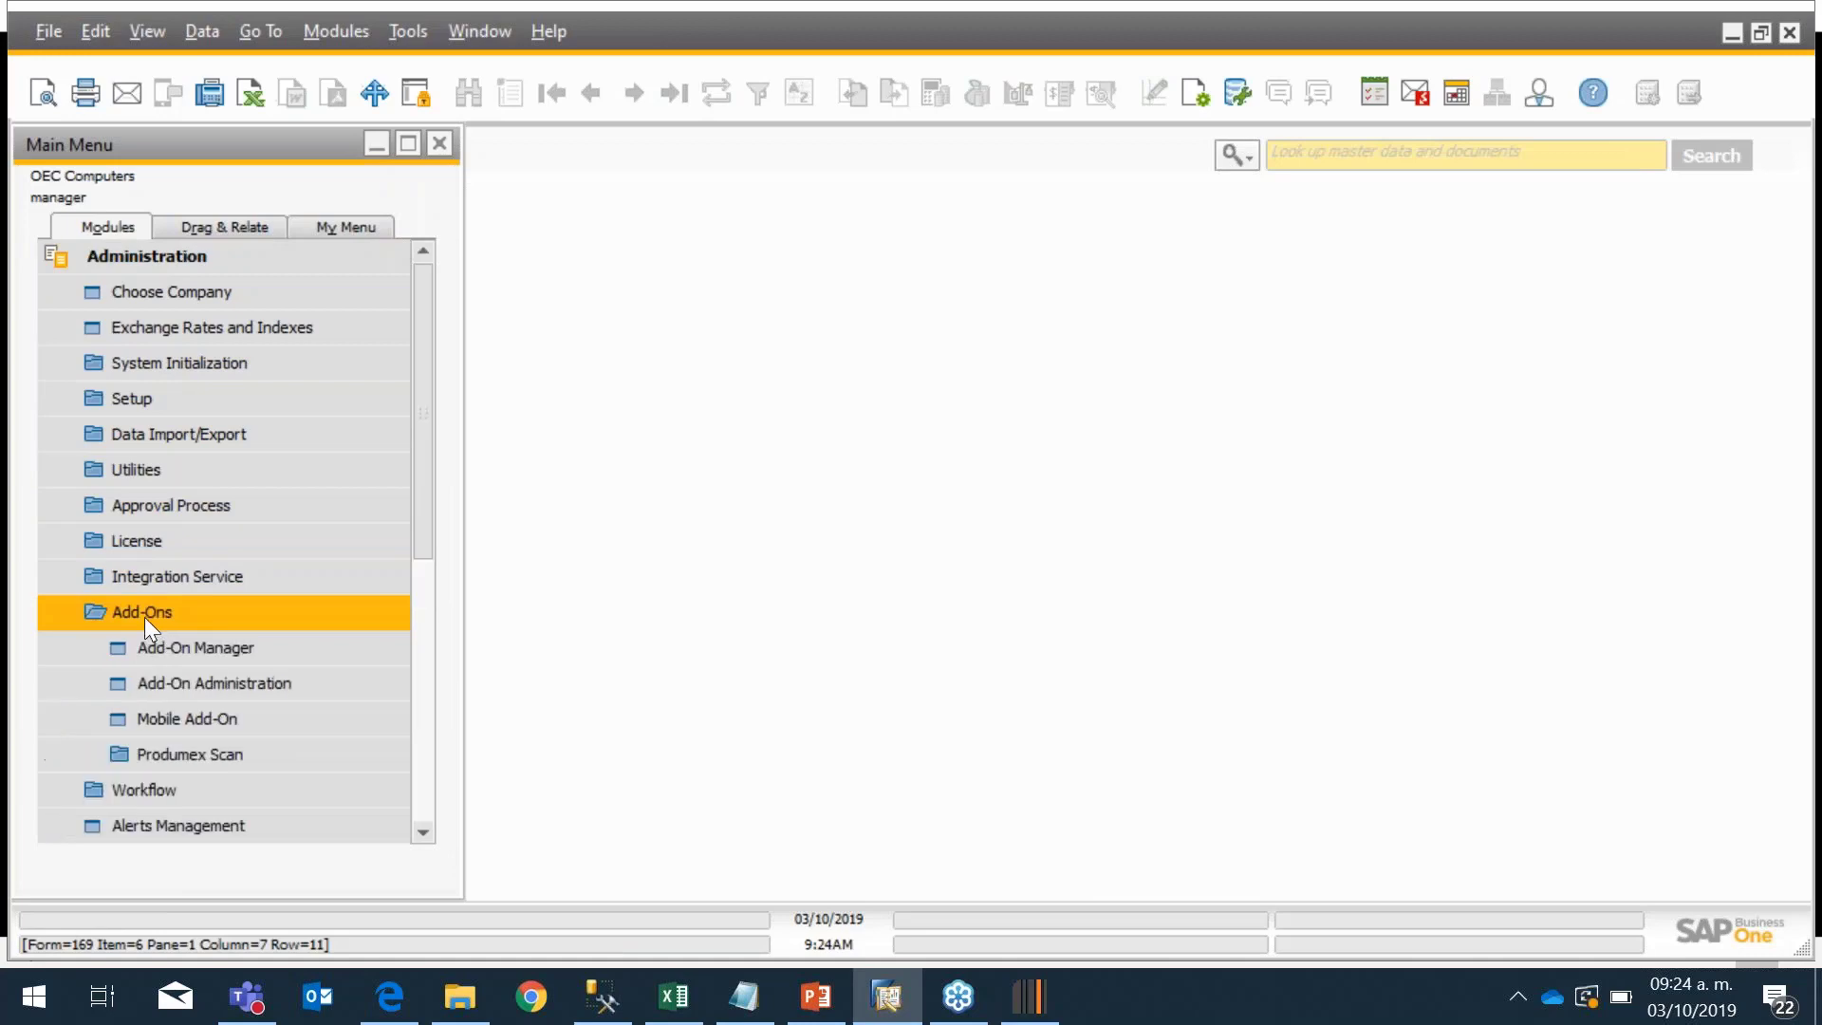
click(214, 759)
click(273, 790)
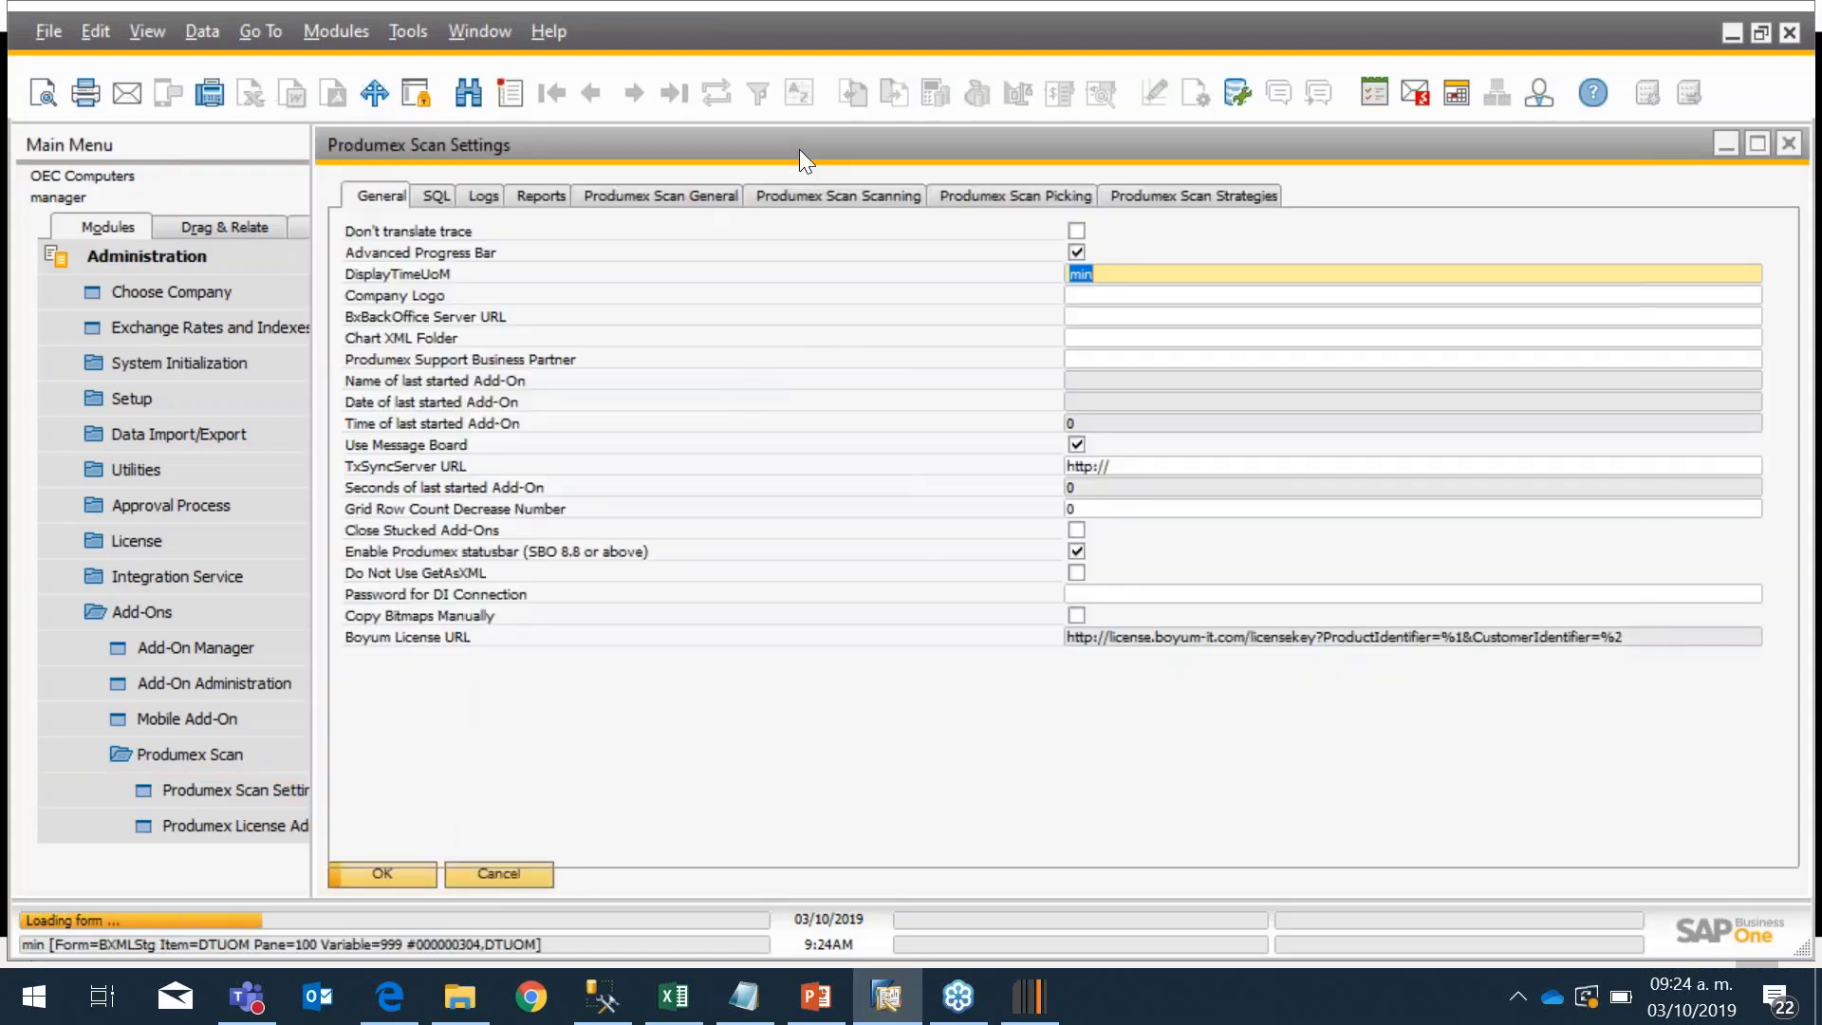
click(825, 200)
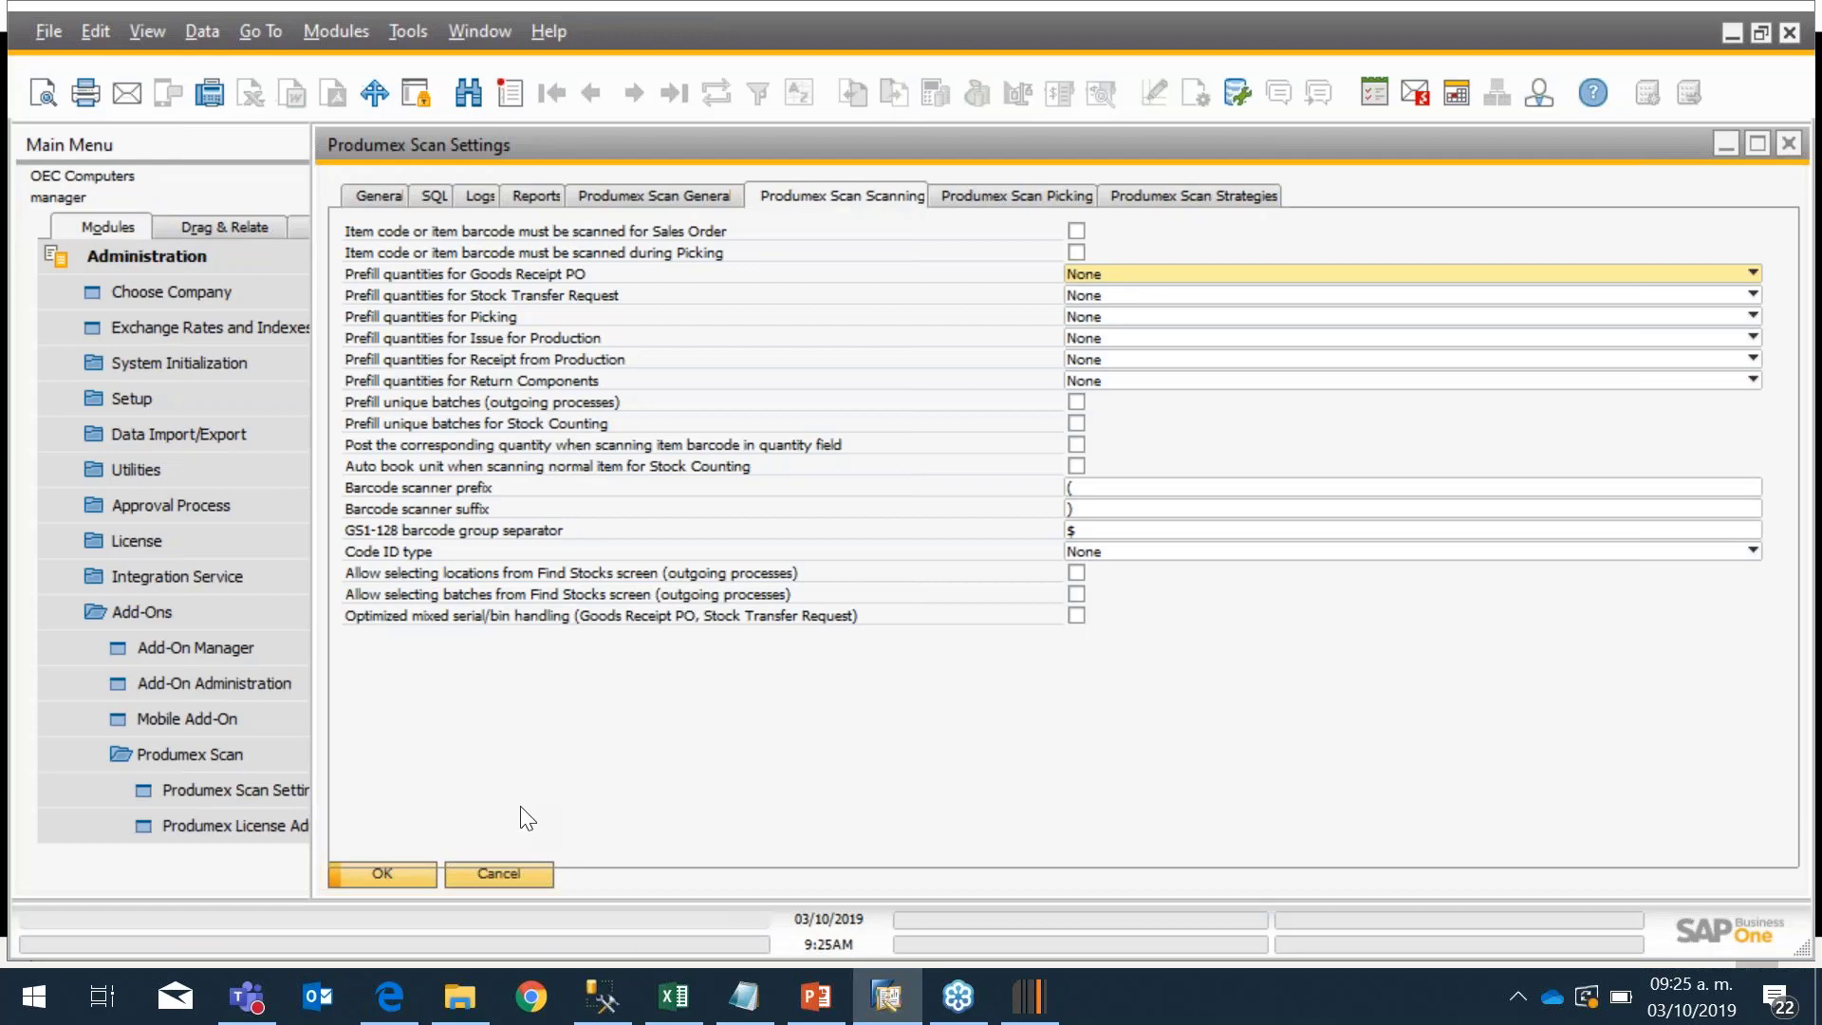
click(520, 879)
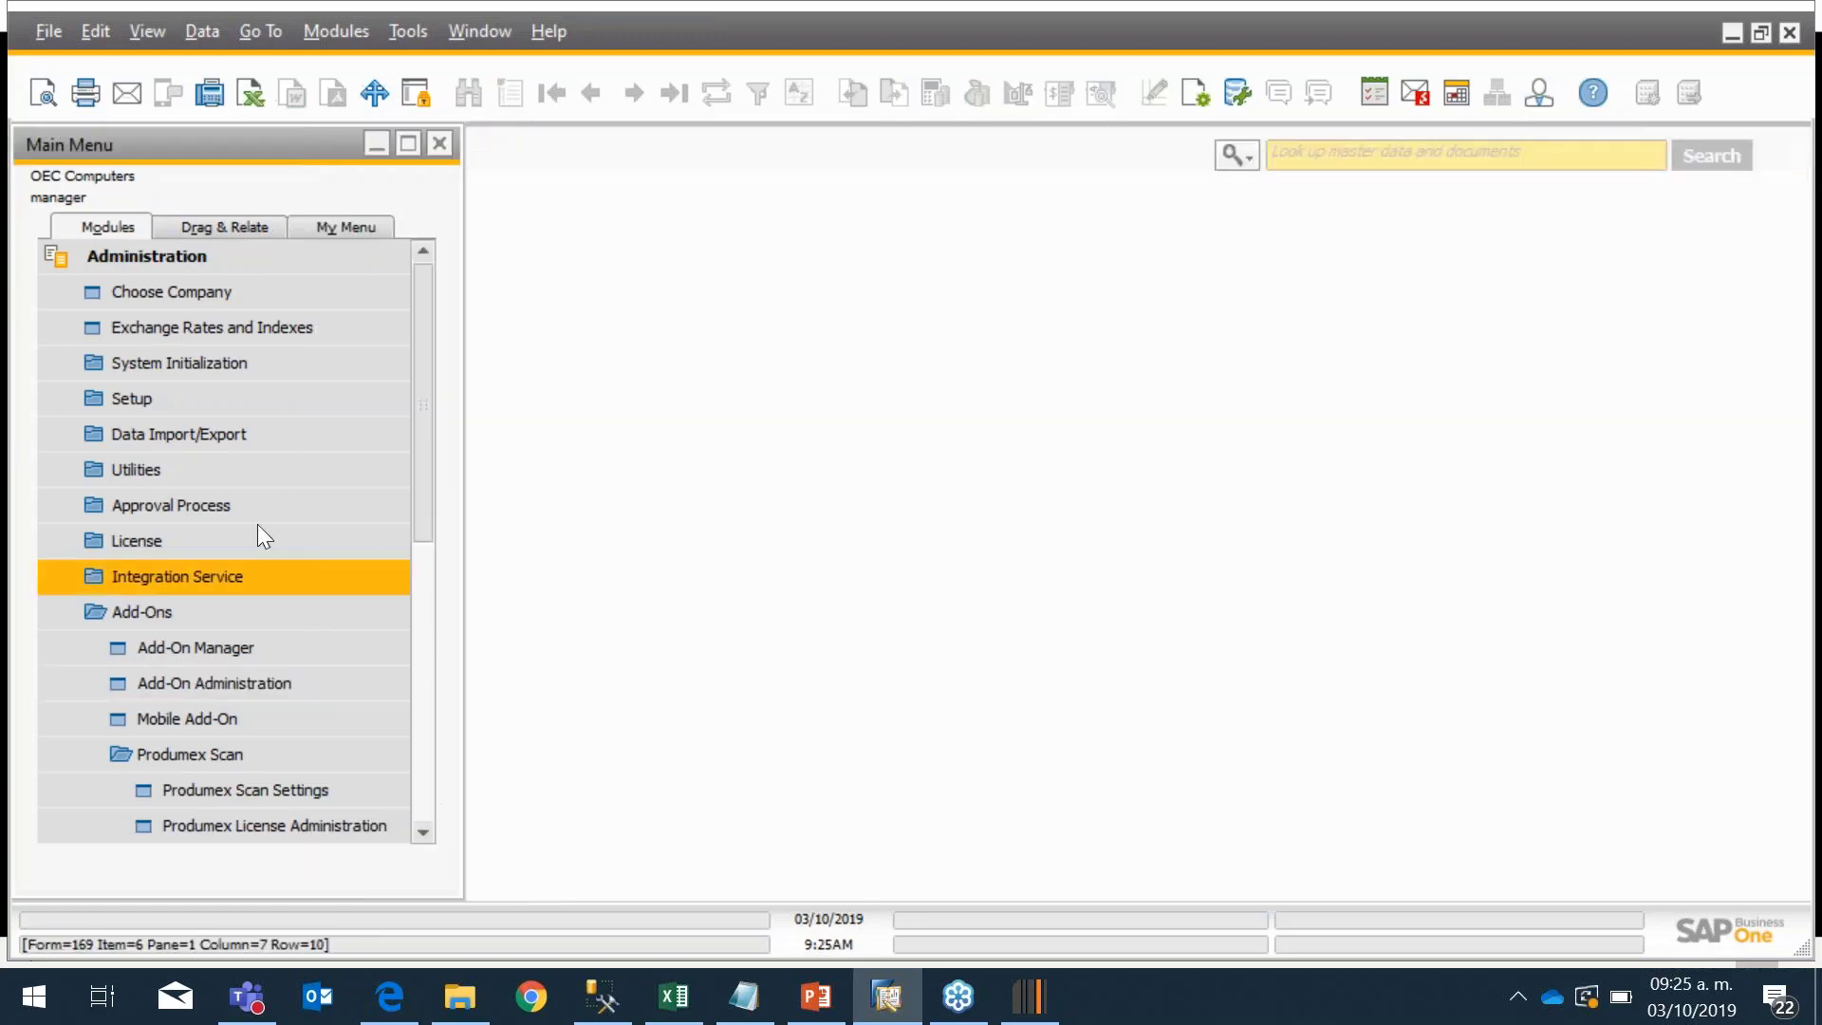
Step: Open Purchase Order under Purchasing - A/P and browse to the Printer Label order to view its Vendor Ref. No. and Container No
click(133, 264)
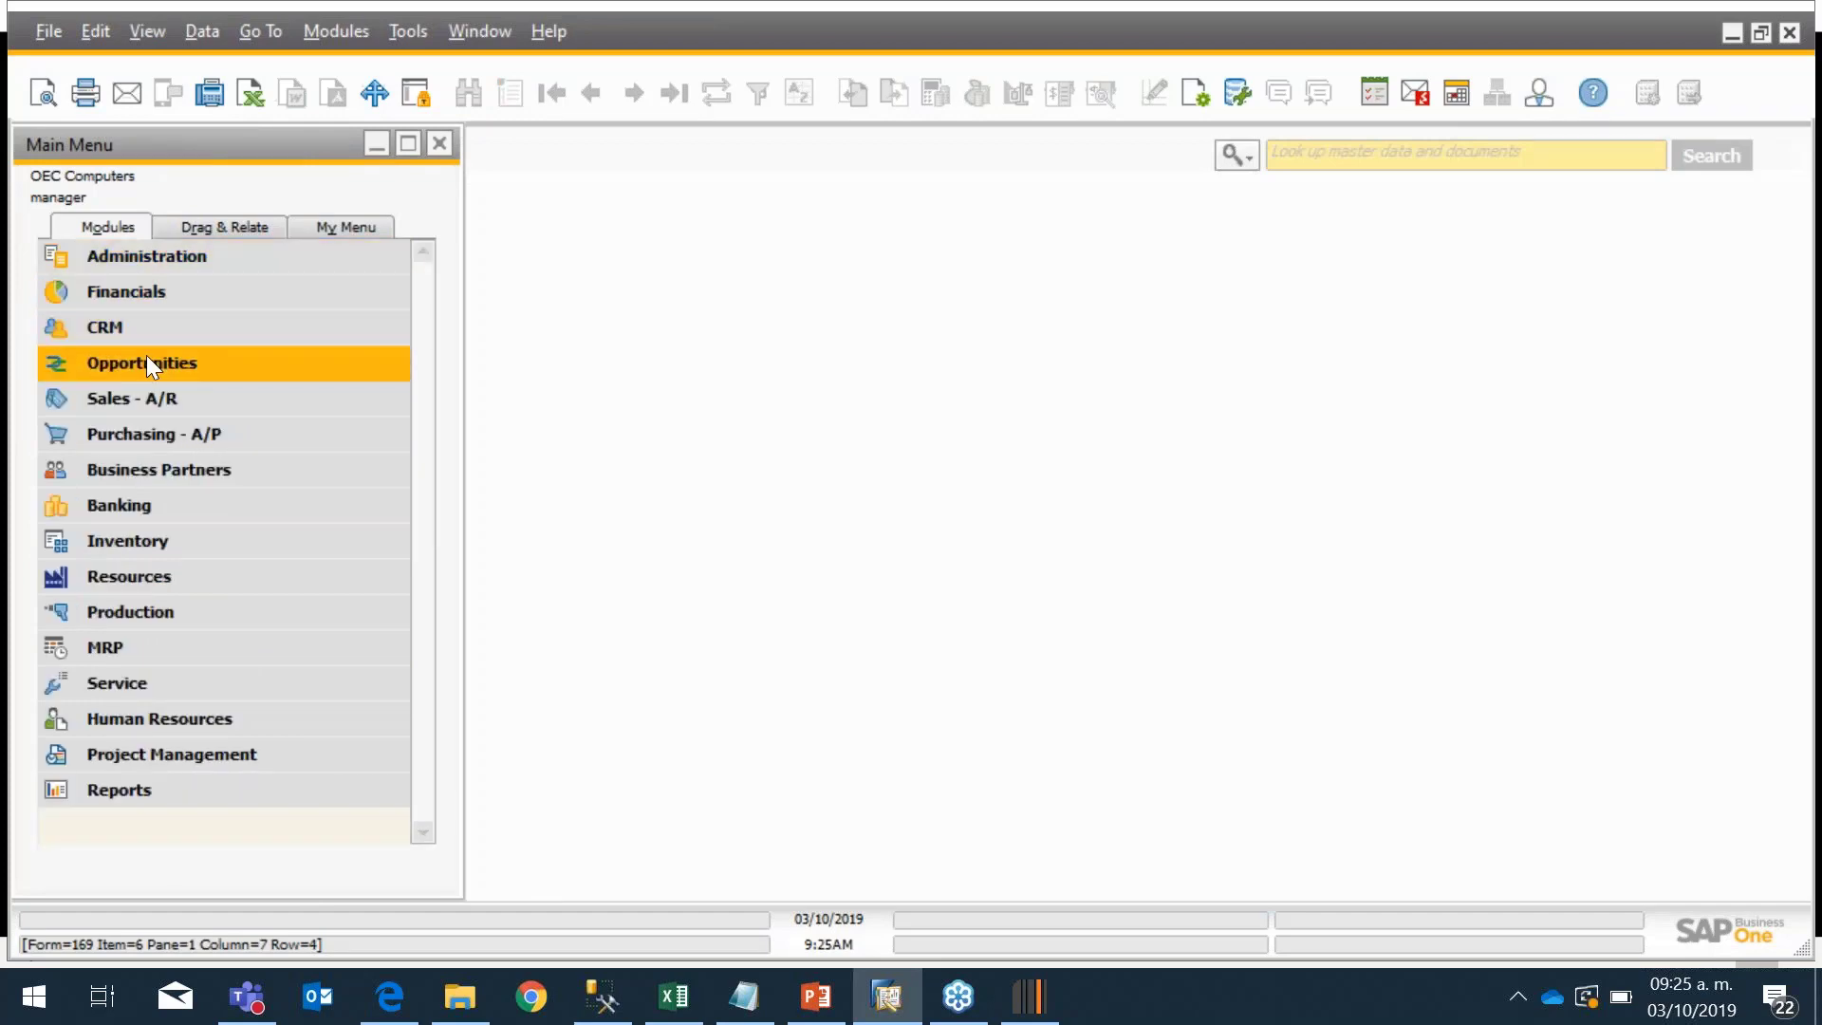
click(123, 441)
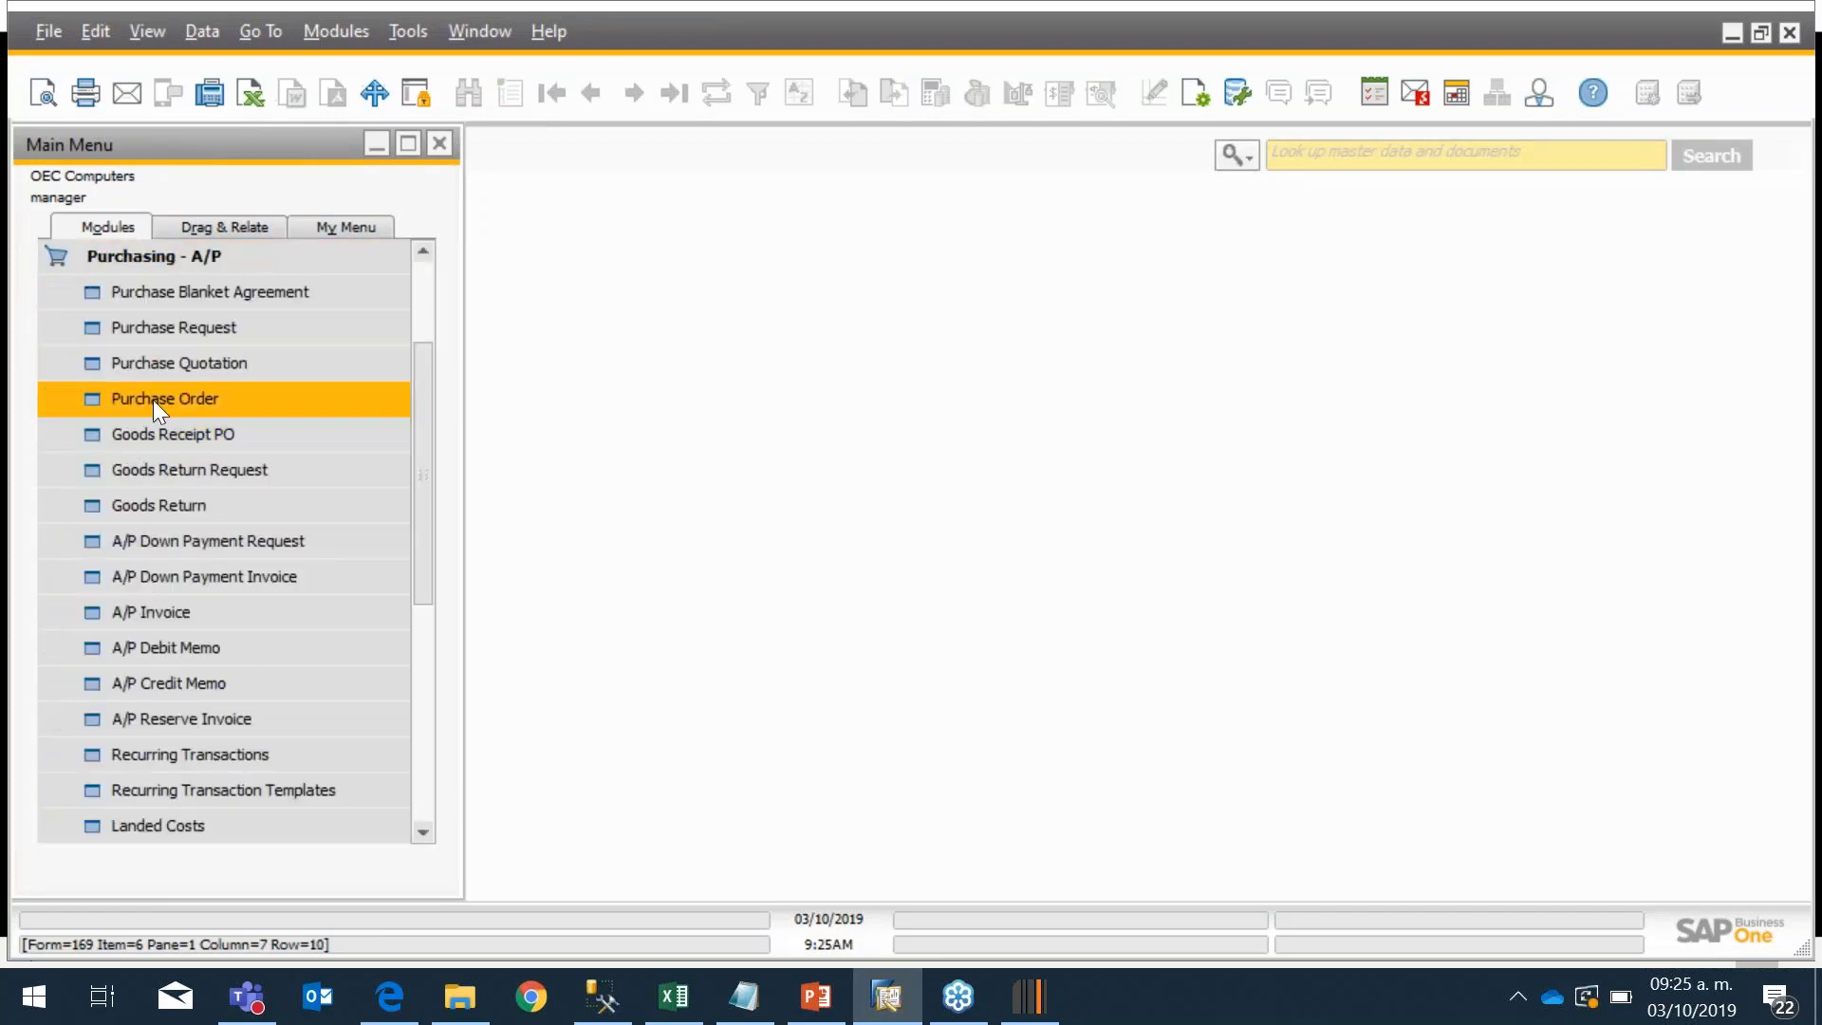
click(152, 400)
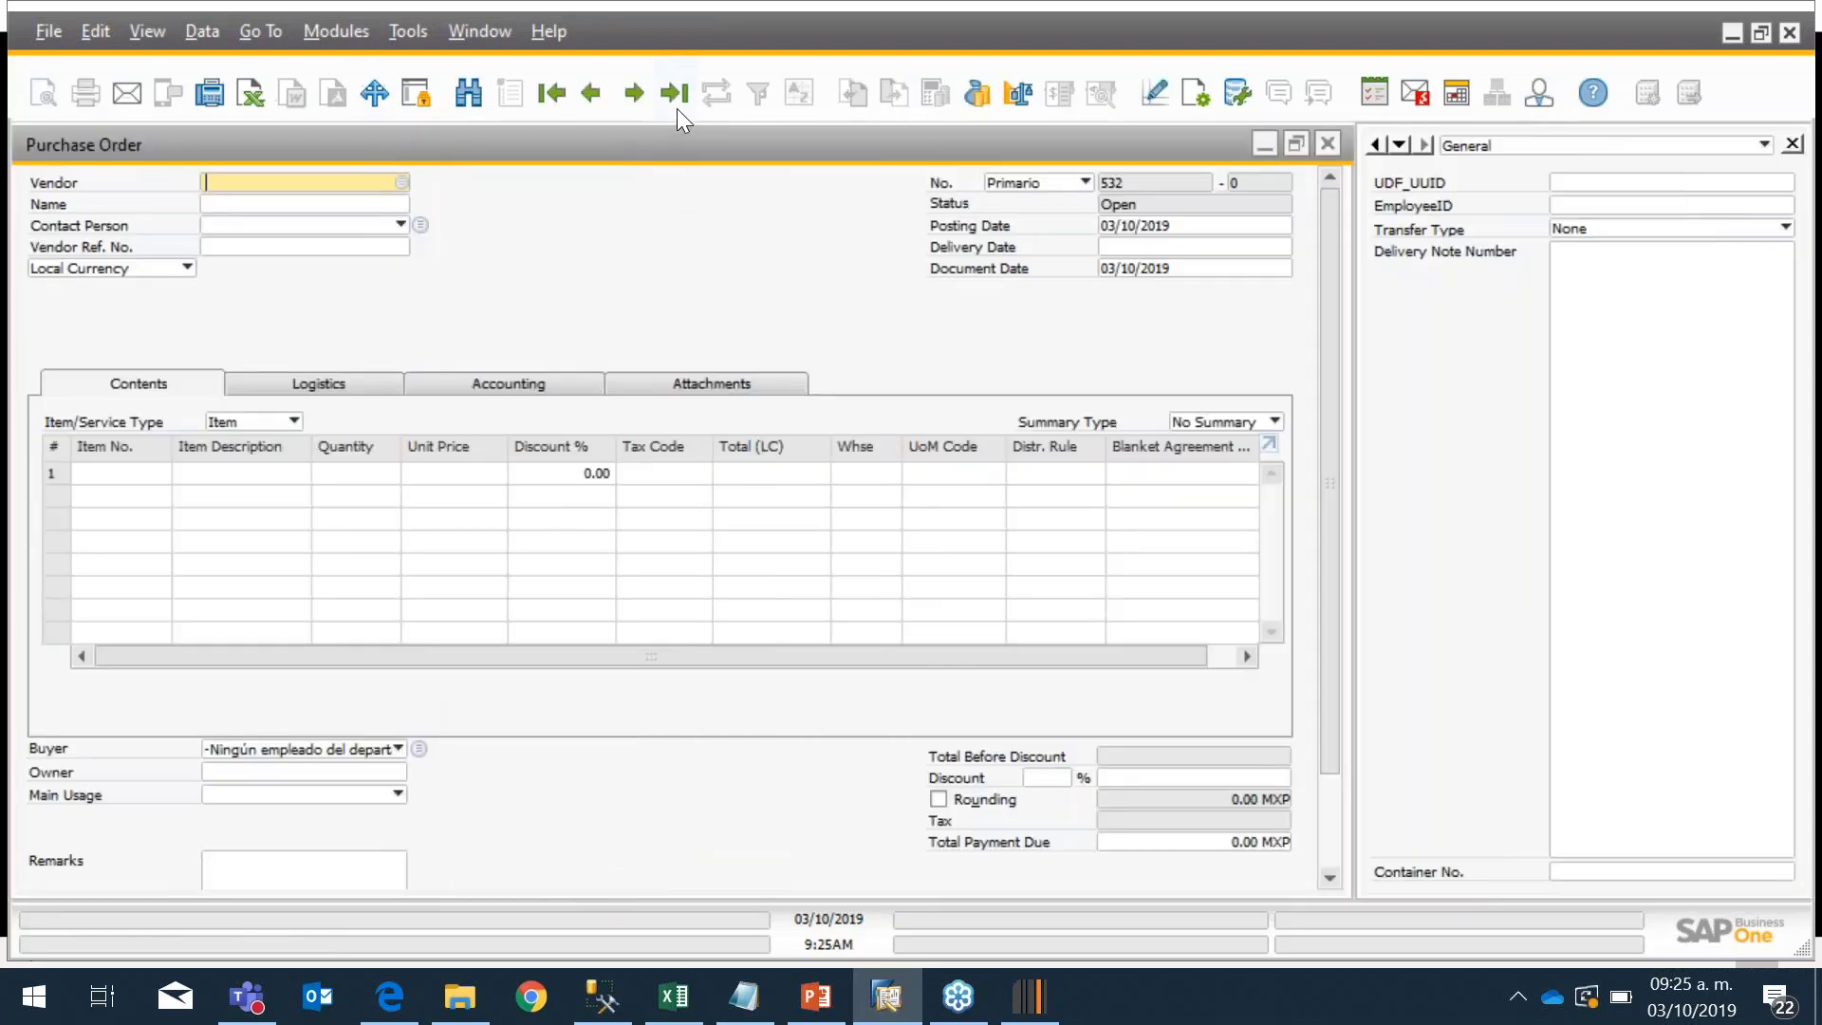
click(669, 99)
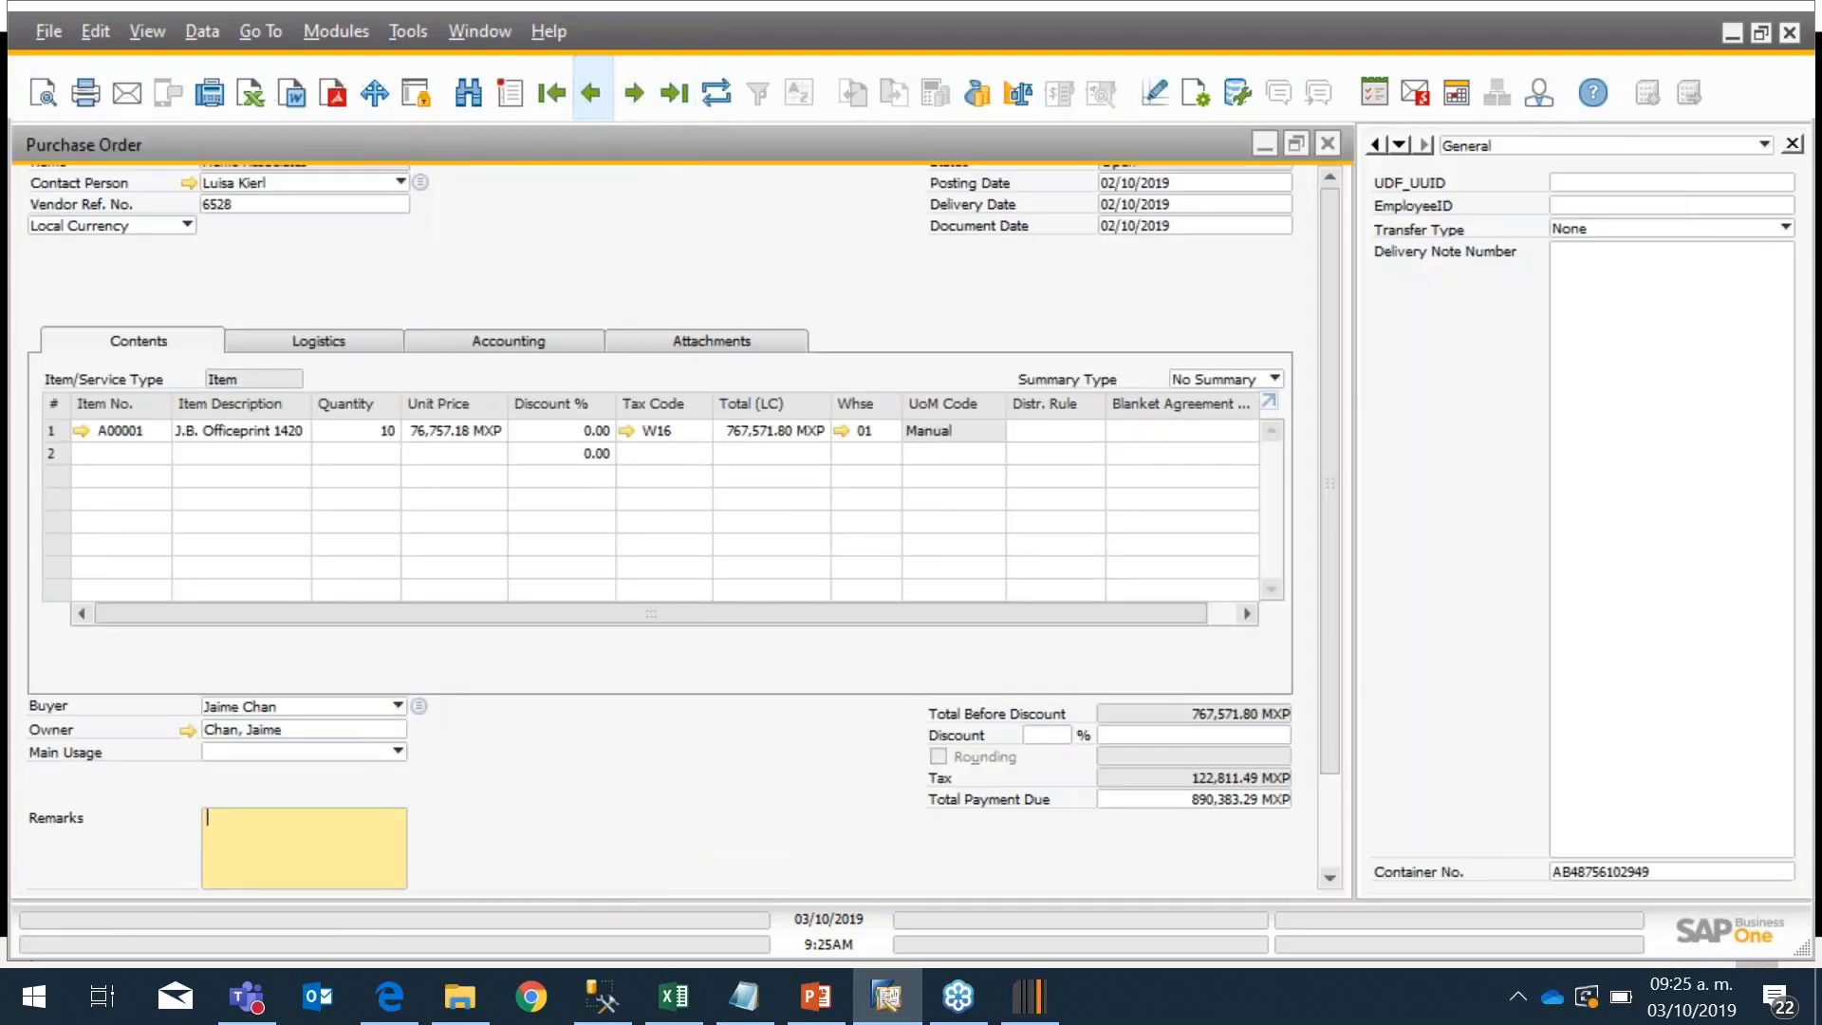
click(592, 92)
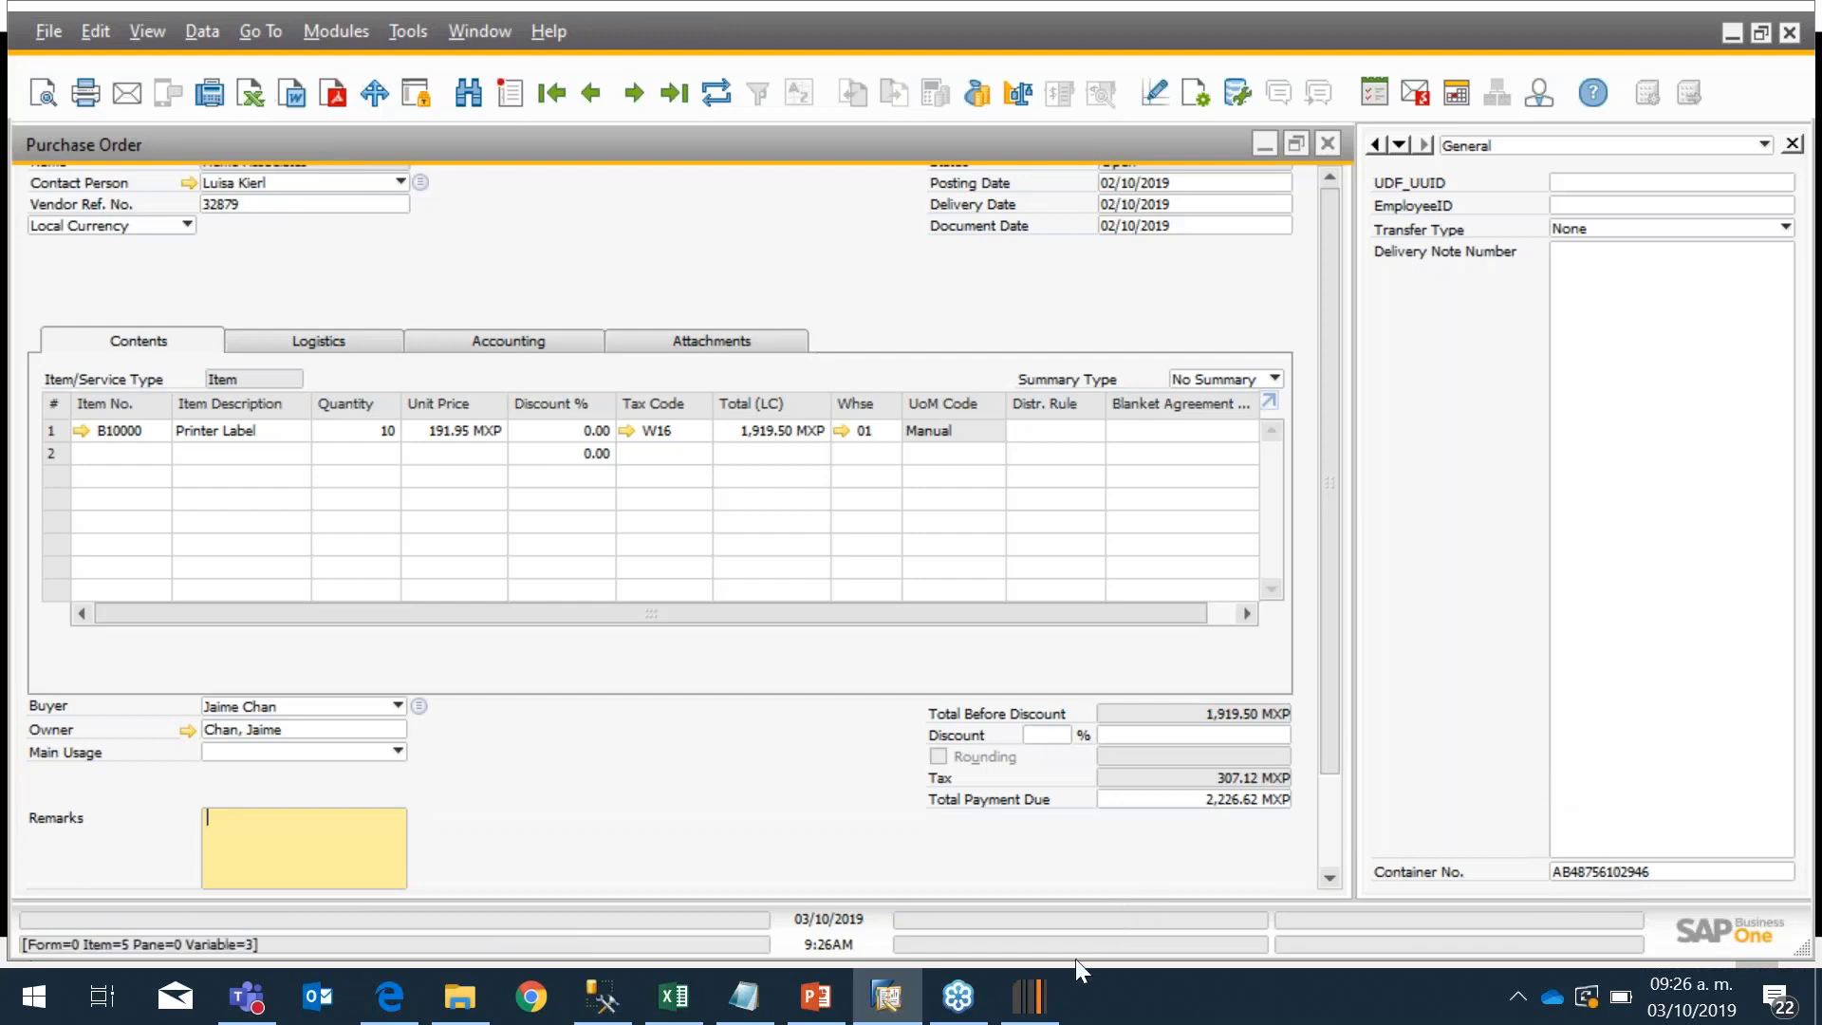
Step: Switch to Produmex Scan, move its window beside the Container No. field and start receiving the first Acme Associates order
click(1050, 1004)
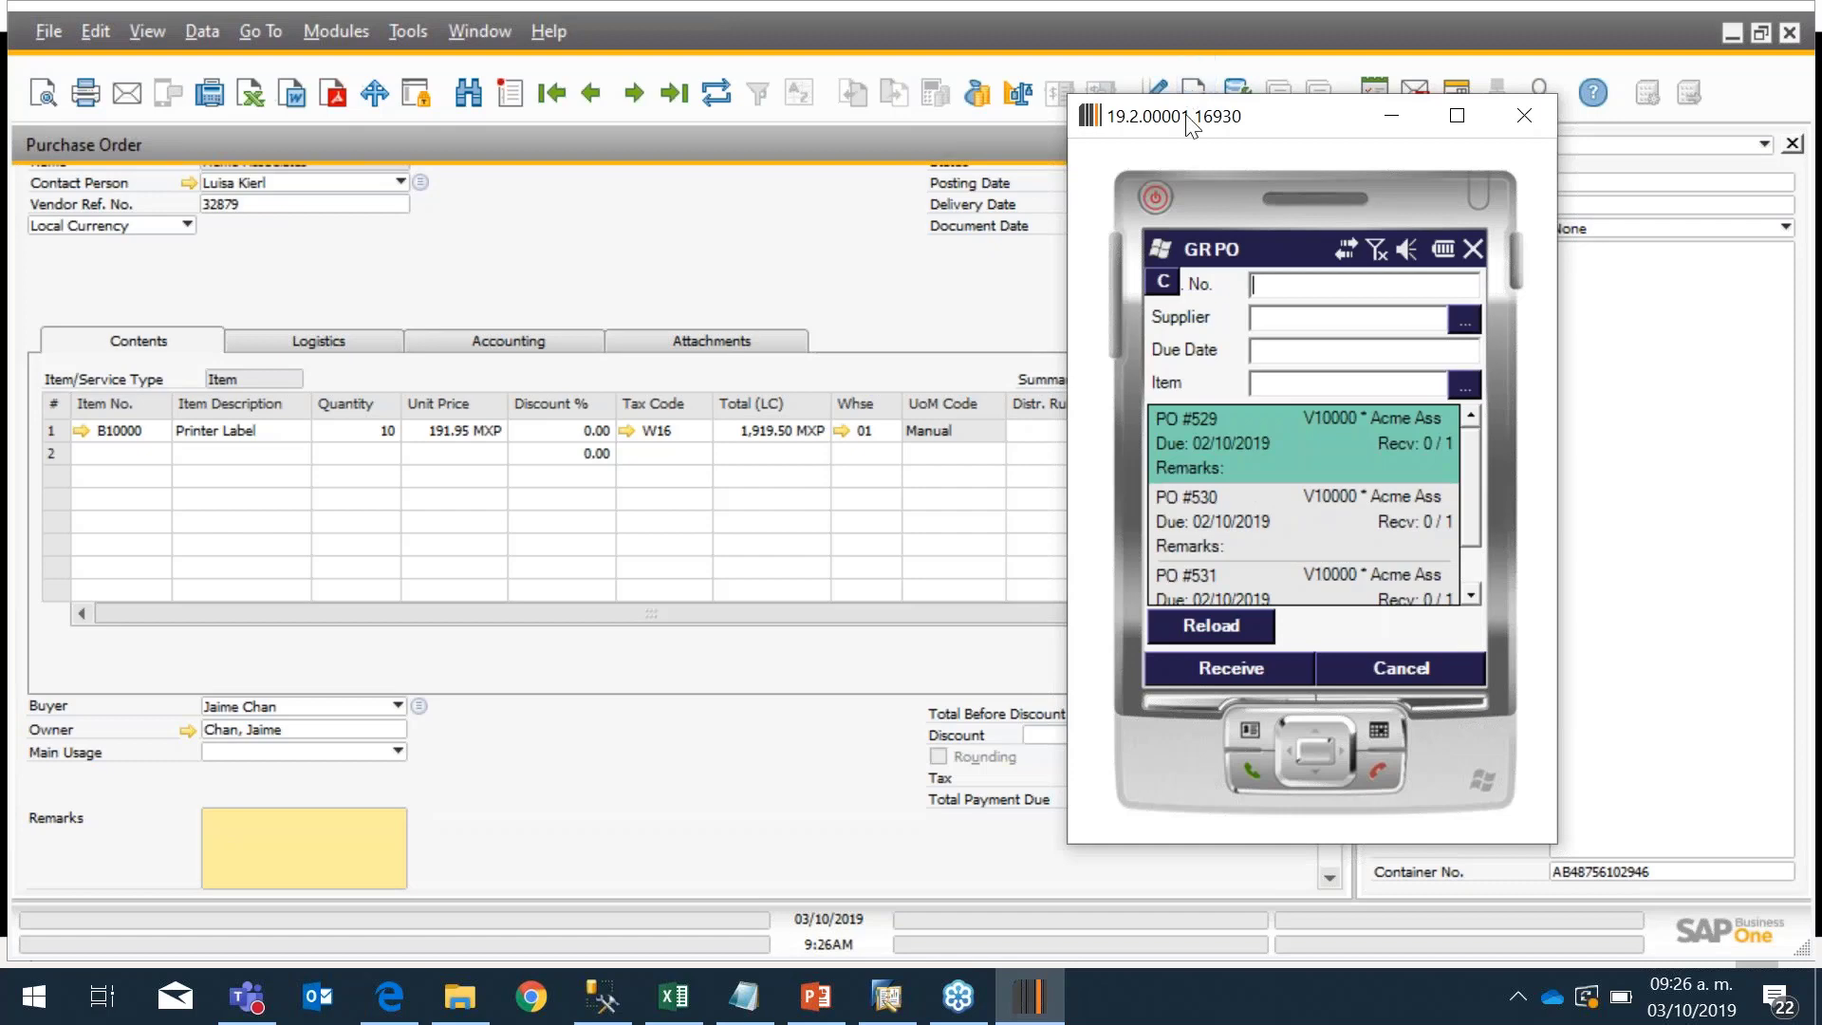
drag(1185, 117, 934, 131)
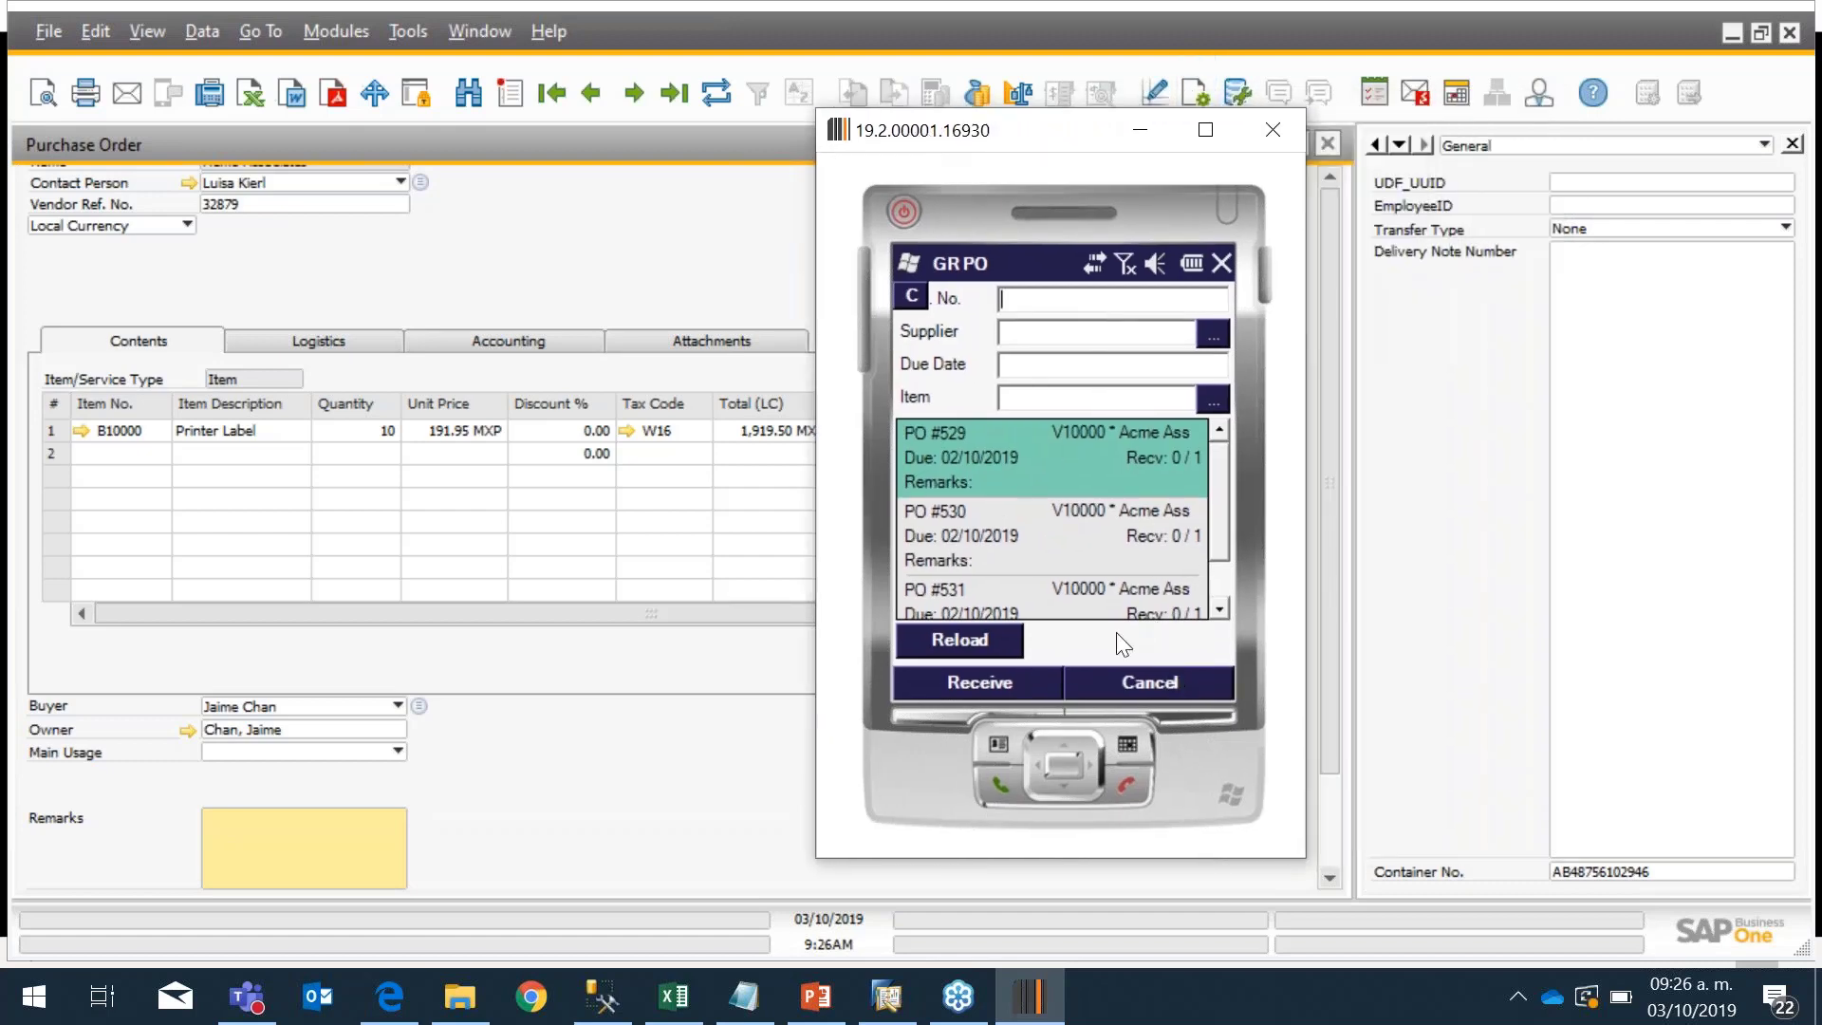
click(1029, 675)
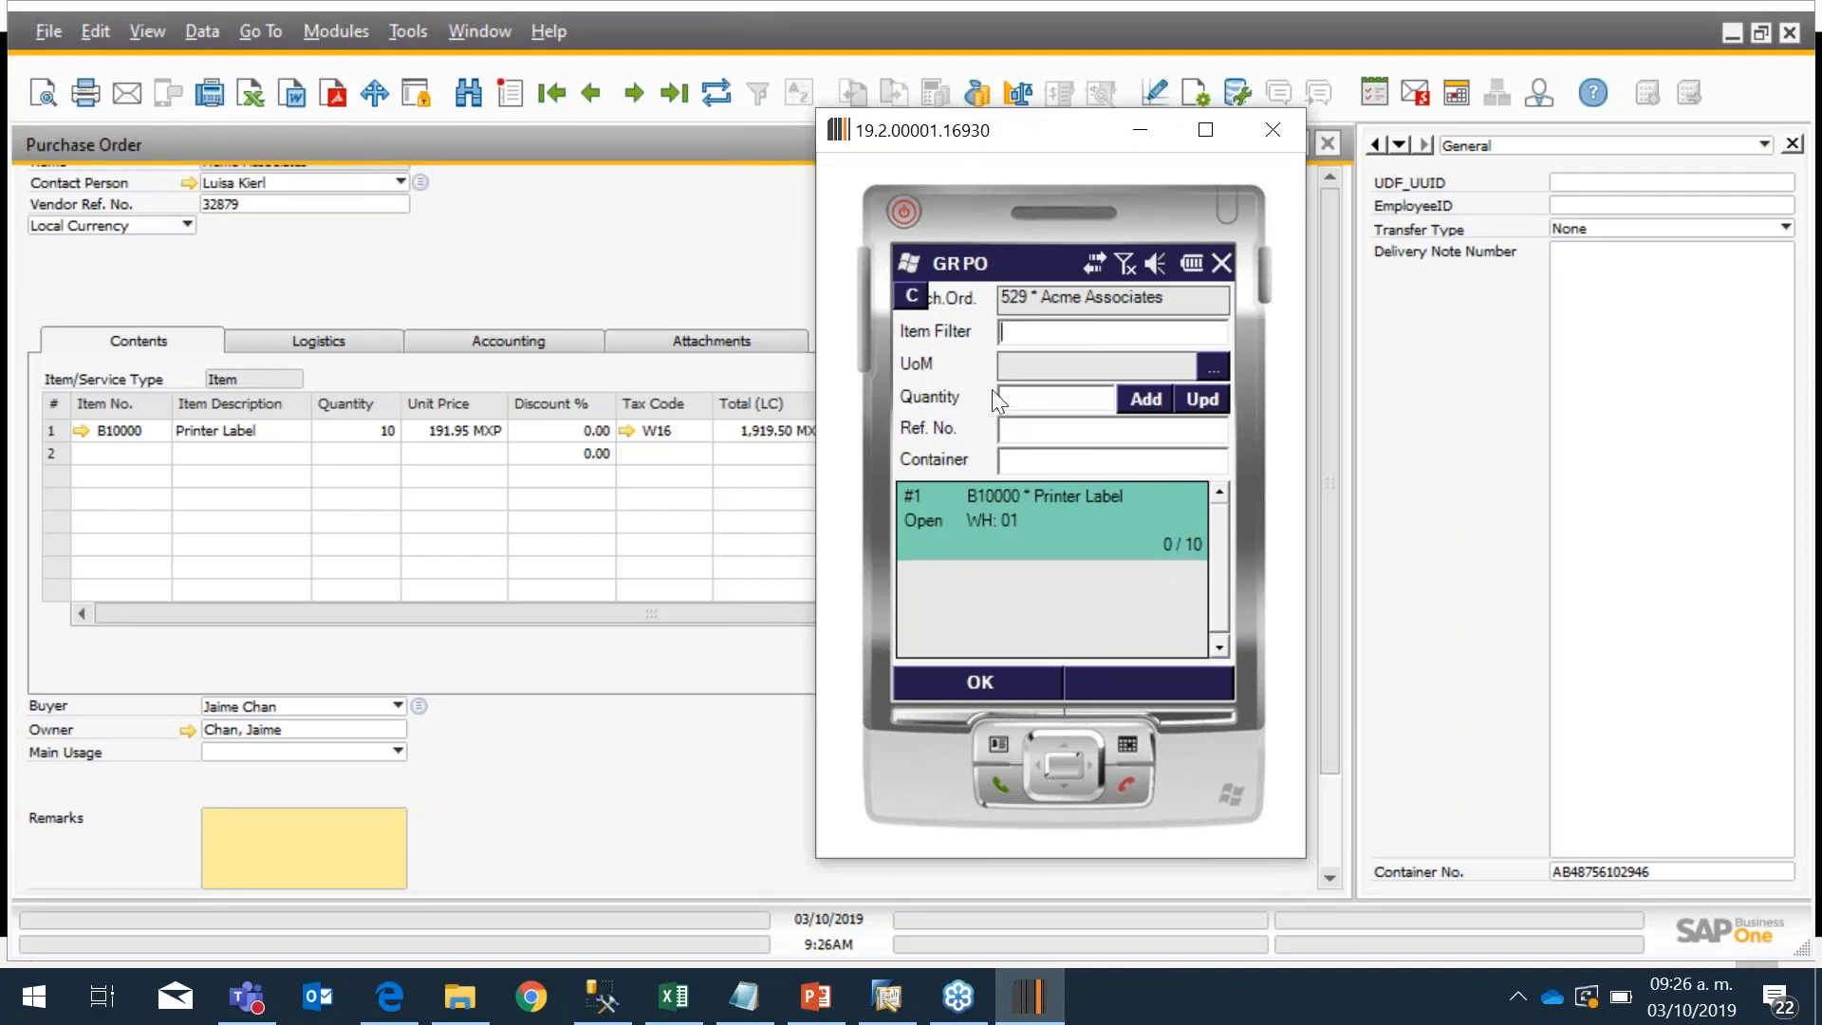
Step: Examine the BXMobileWH9_GoodsReceiptPOLinesScreen_Load query name and its statement in Queries.txt in Notepad
click(758, 1006)
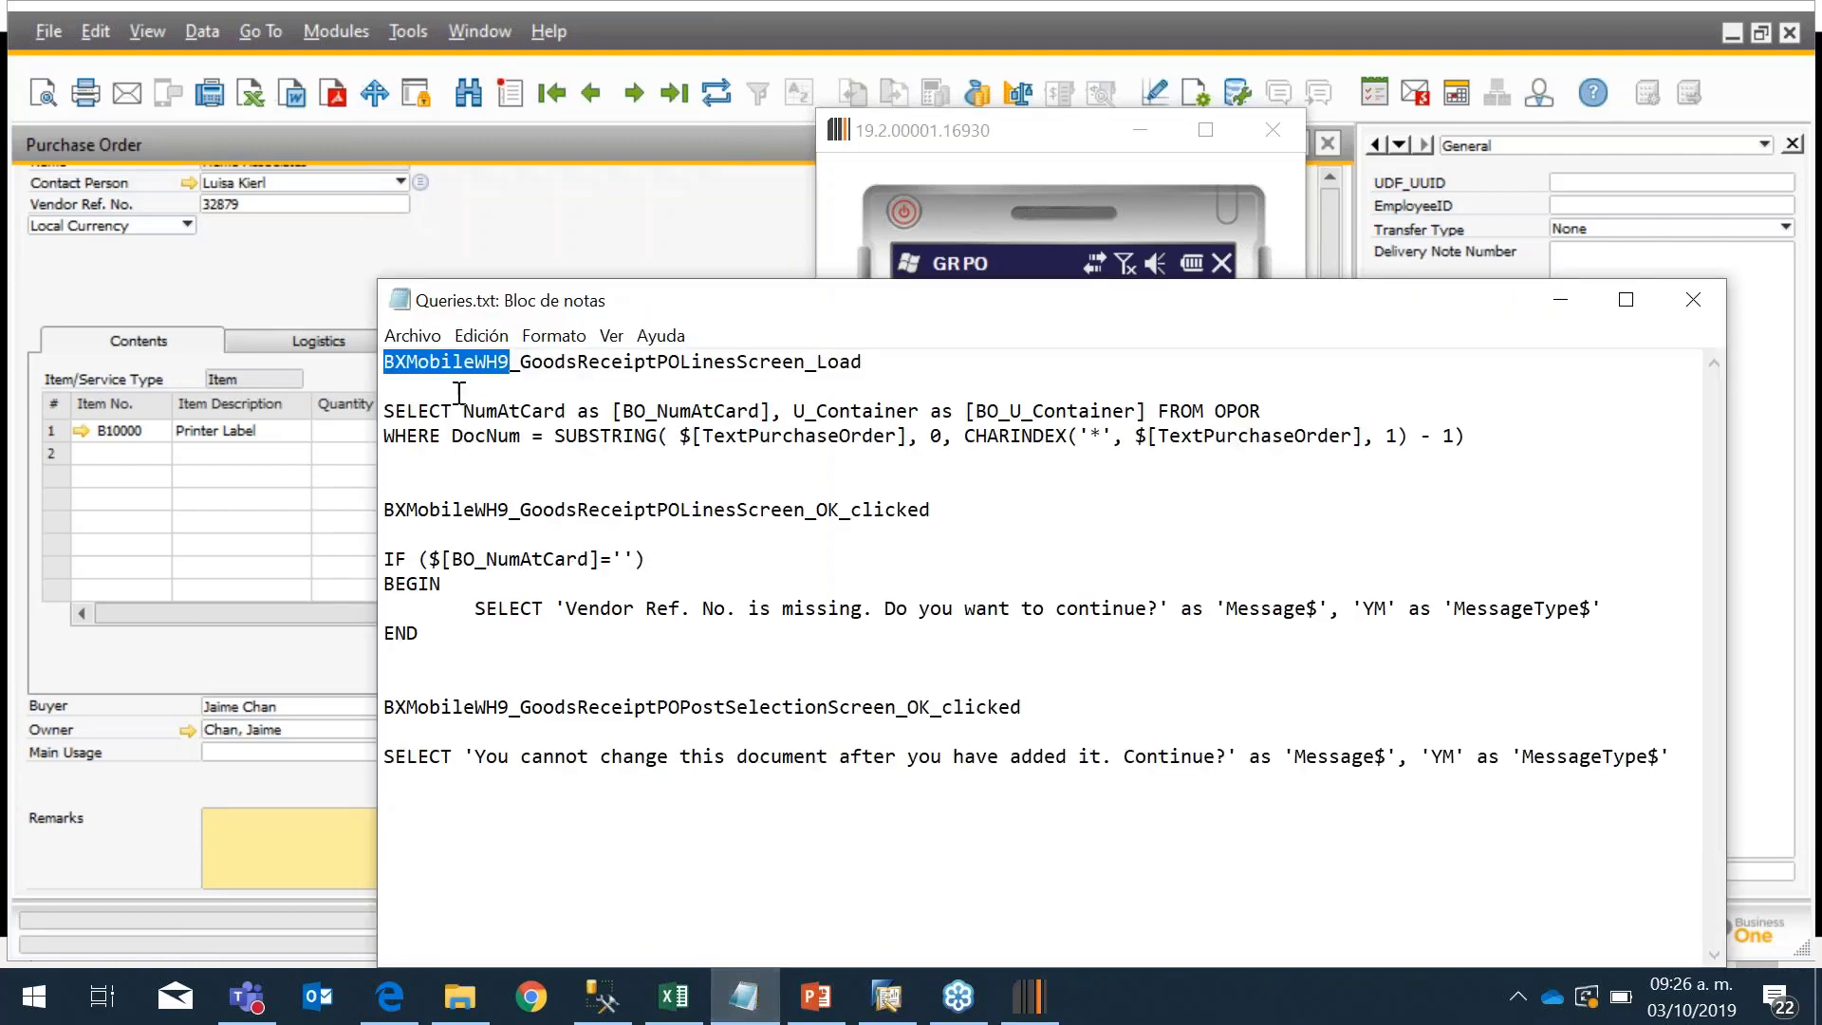
click(902, 360)
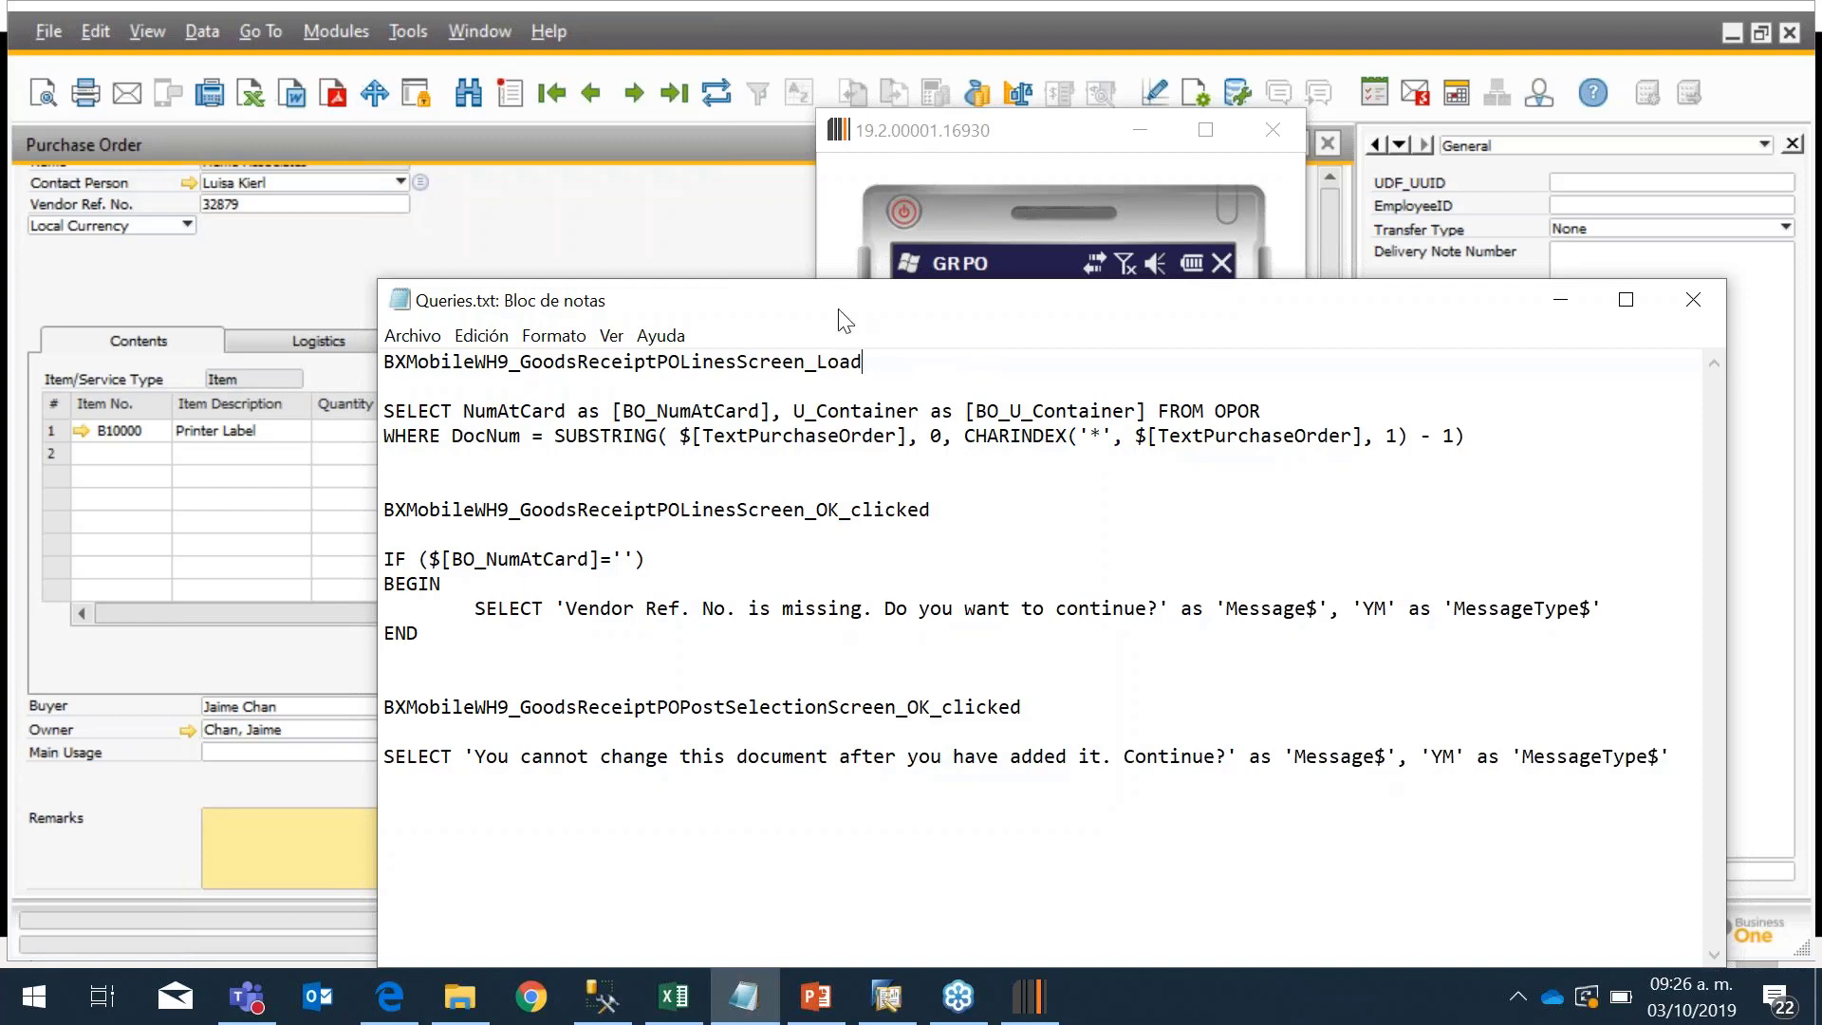
click(930, 158)
Step: Open the Query Generator, execute an empty query, and make the Query Preview editable and maximized
click(489, 31)
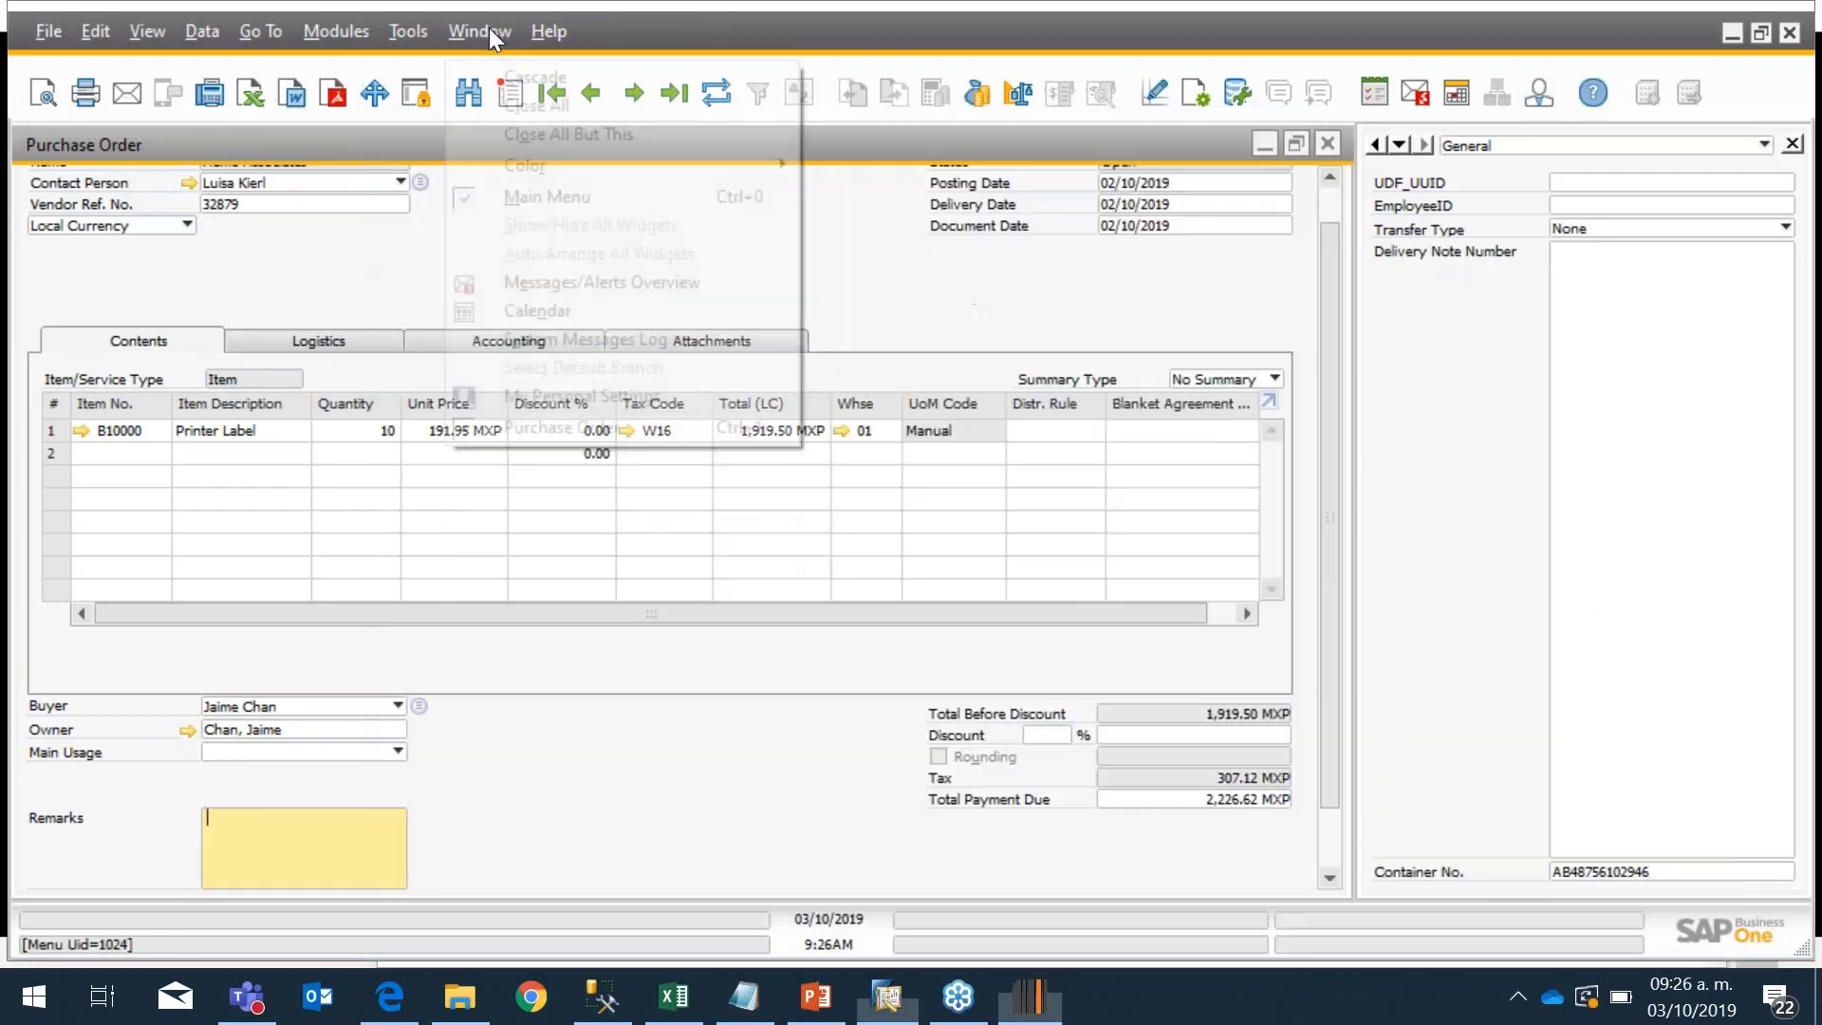
mouse_move(412, 36)
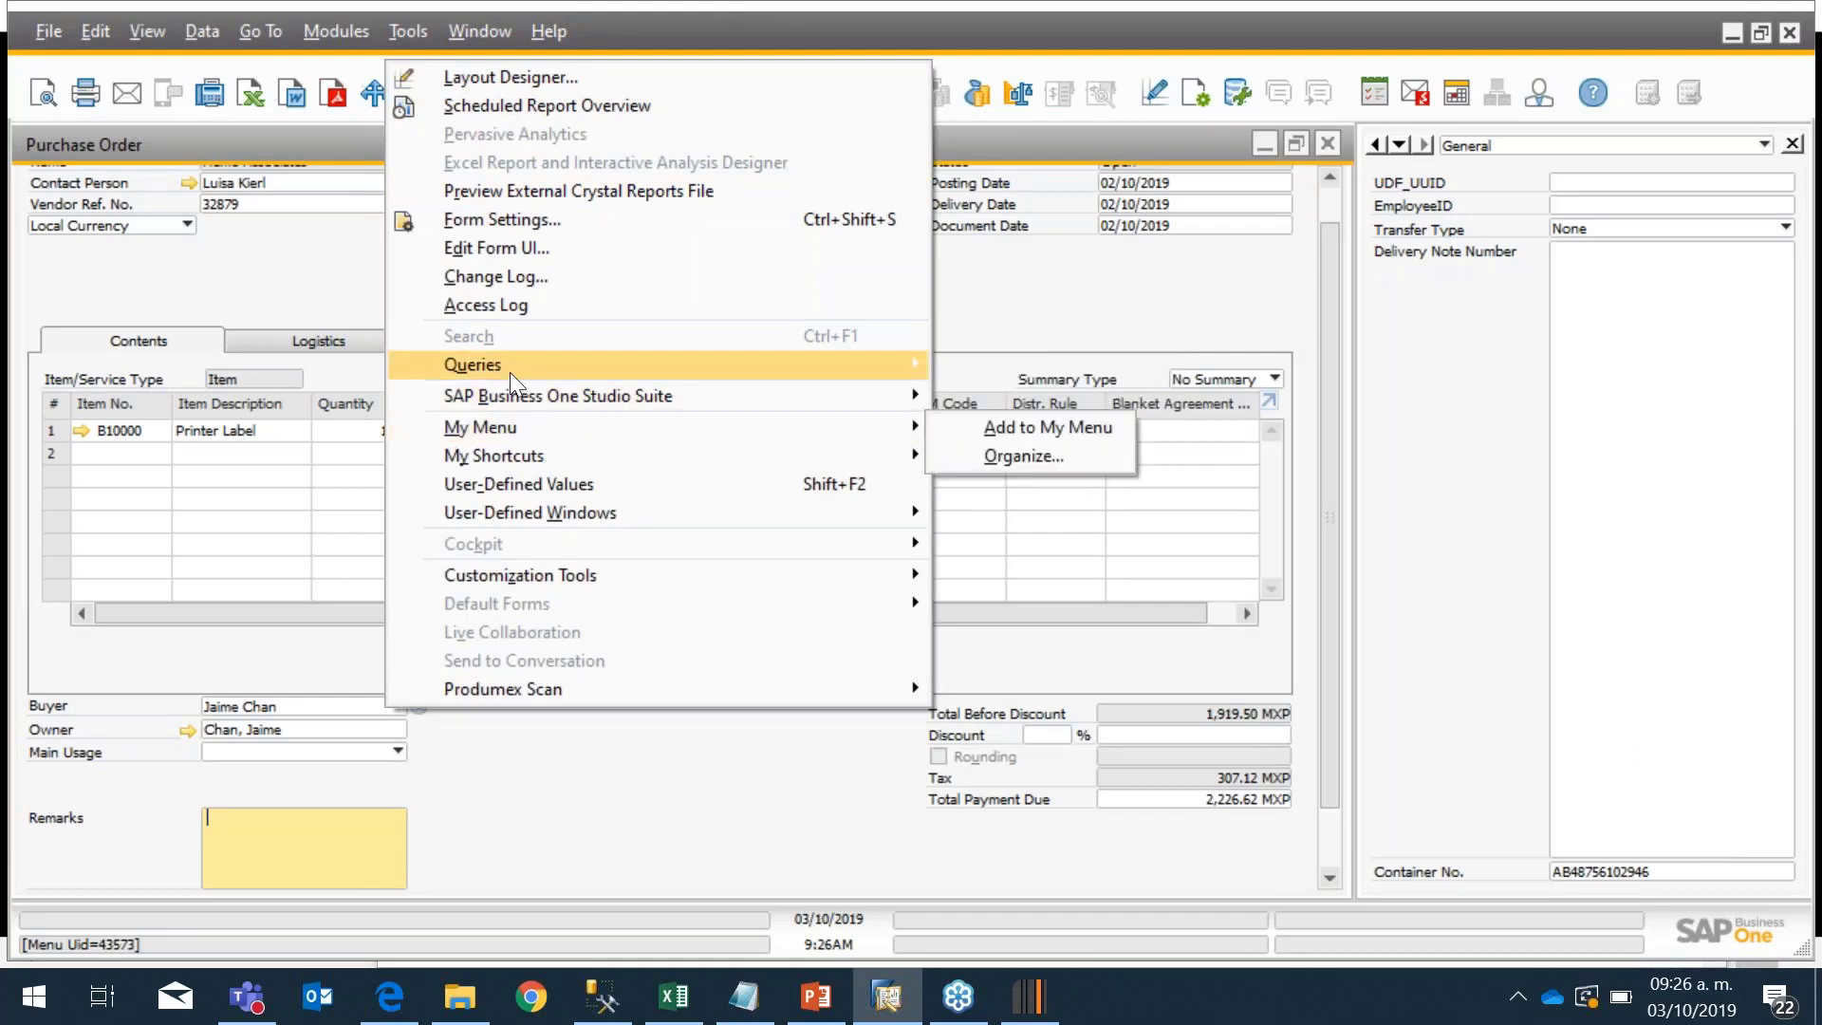
mouse_move(509, 372)
click(1072, 390)
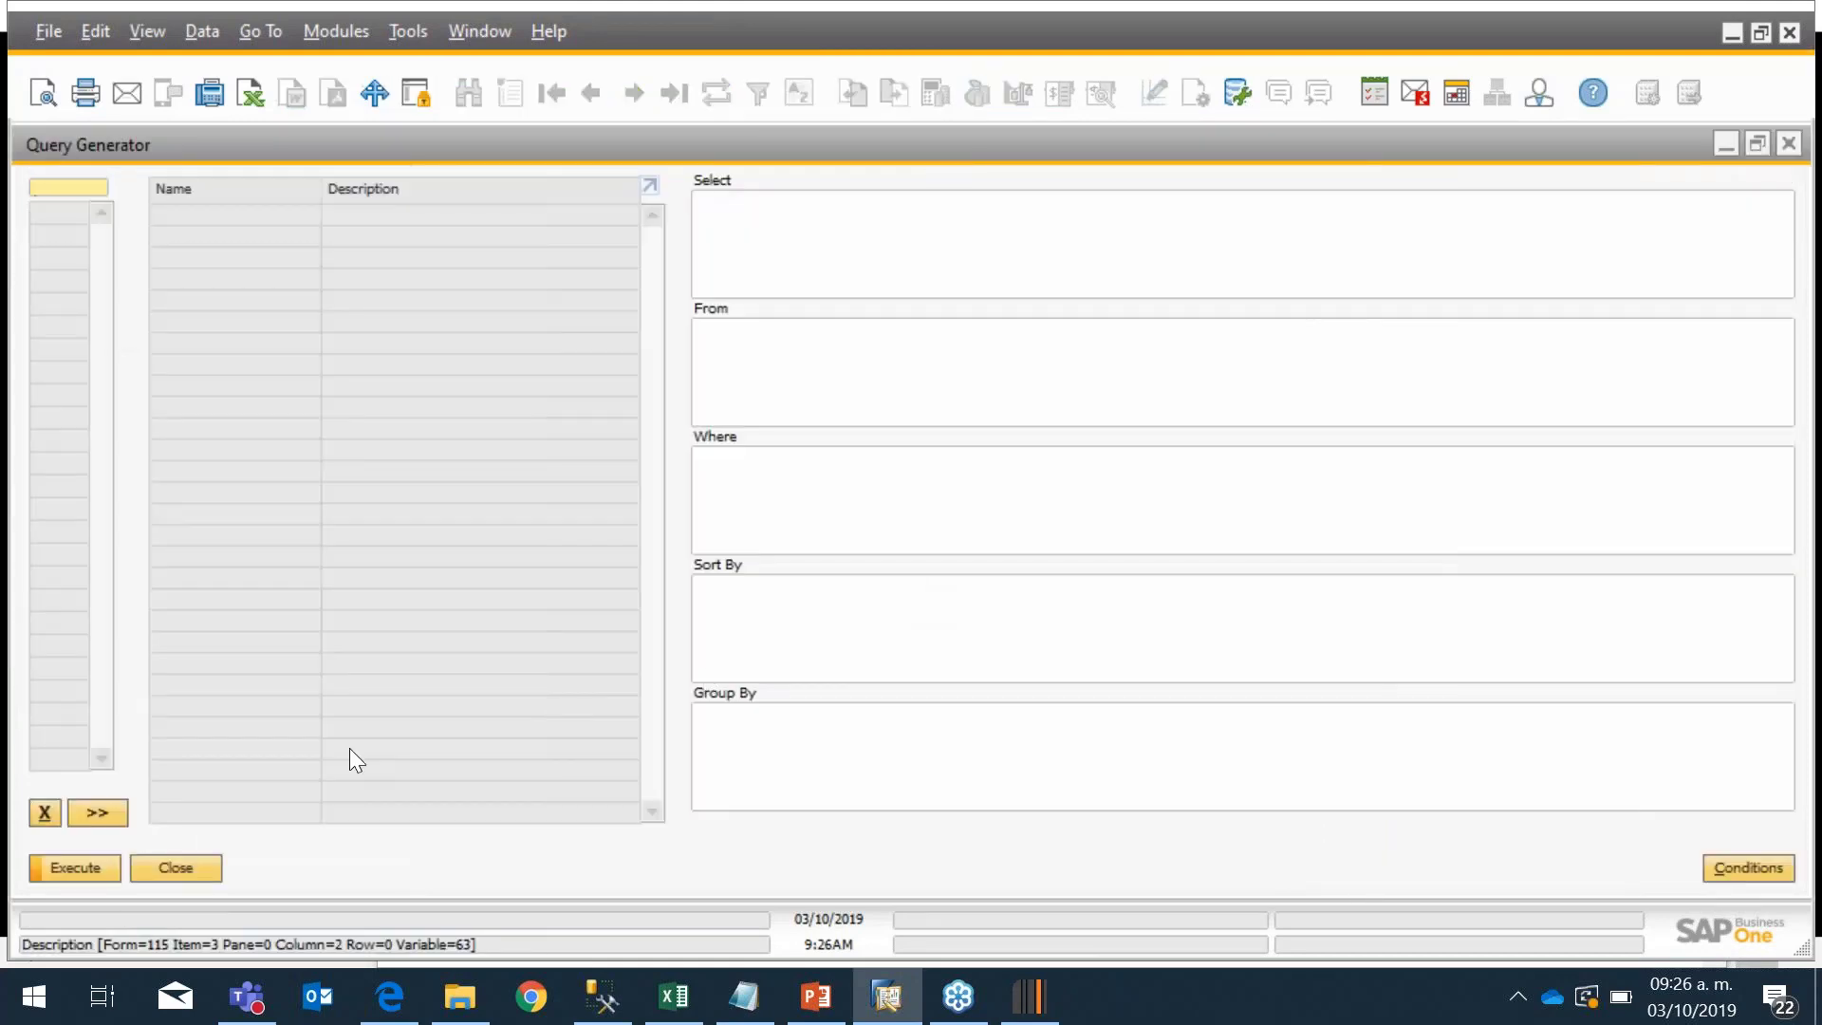
click(70, 867)
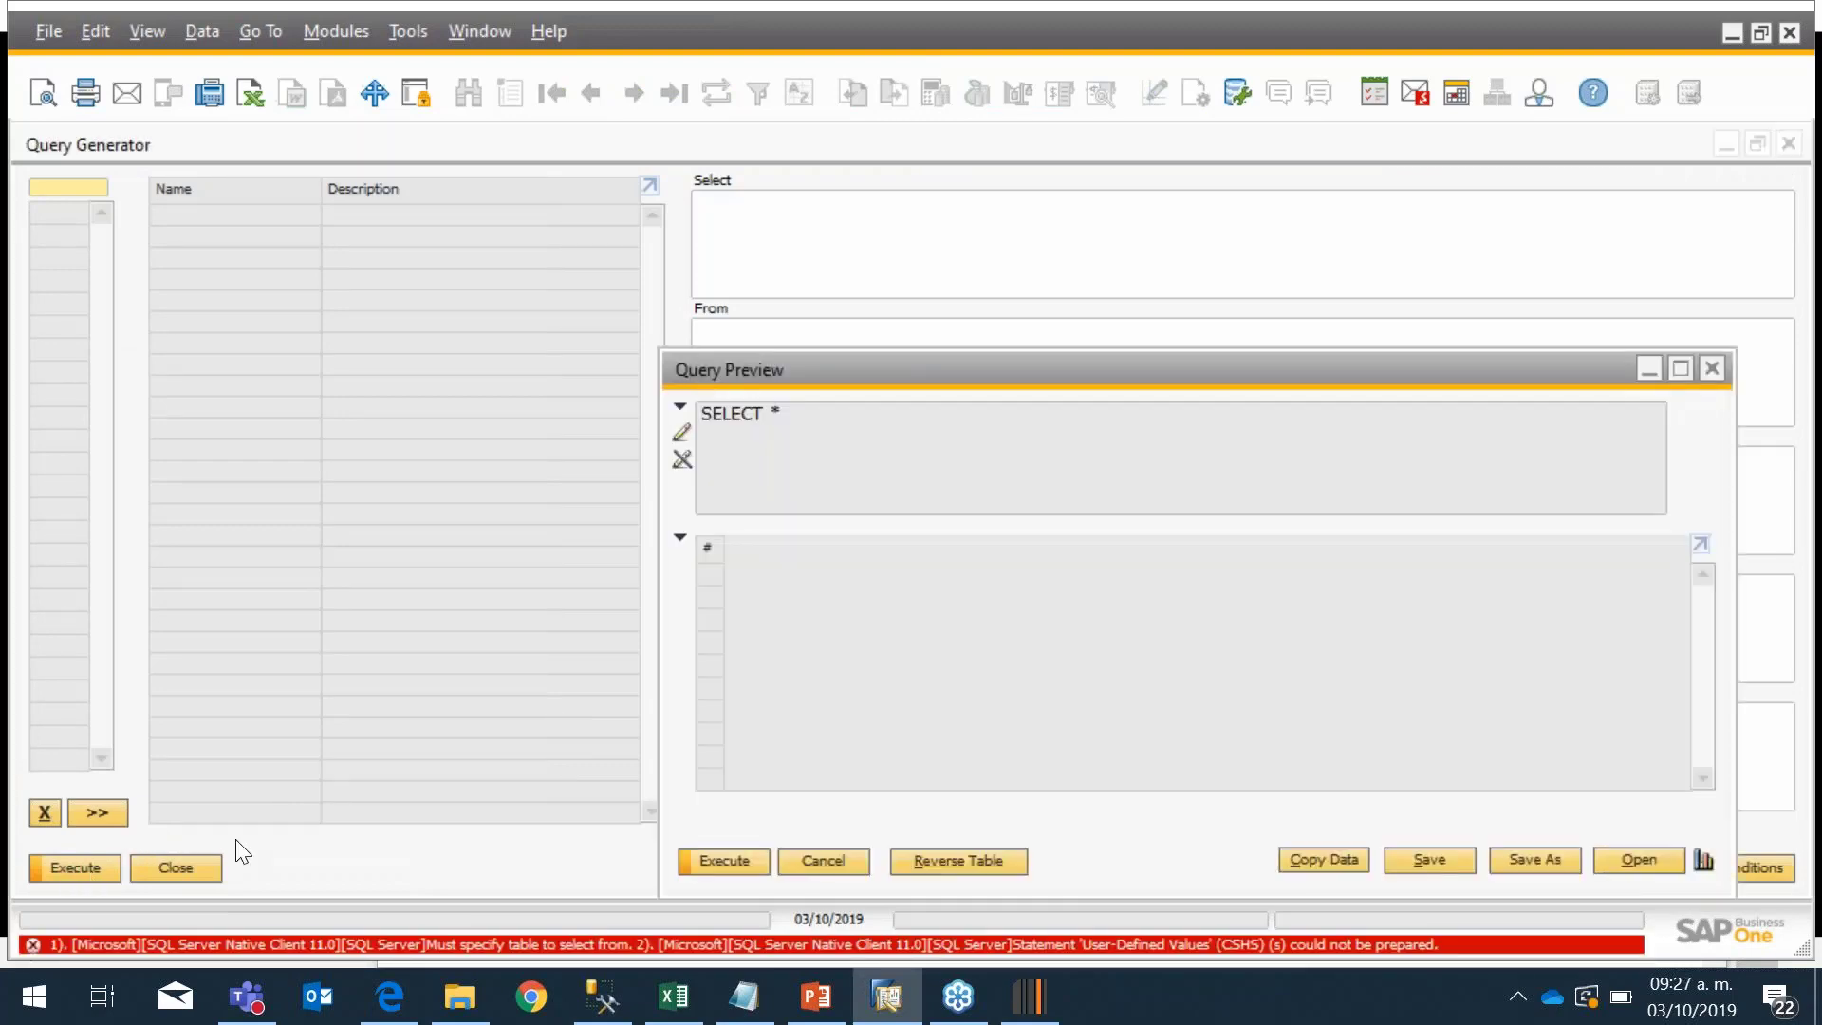
click(683, 430)
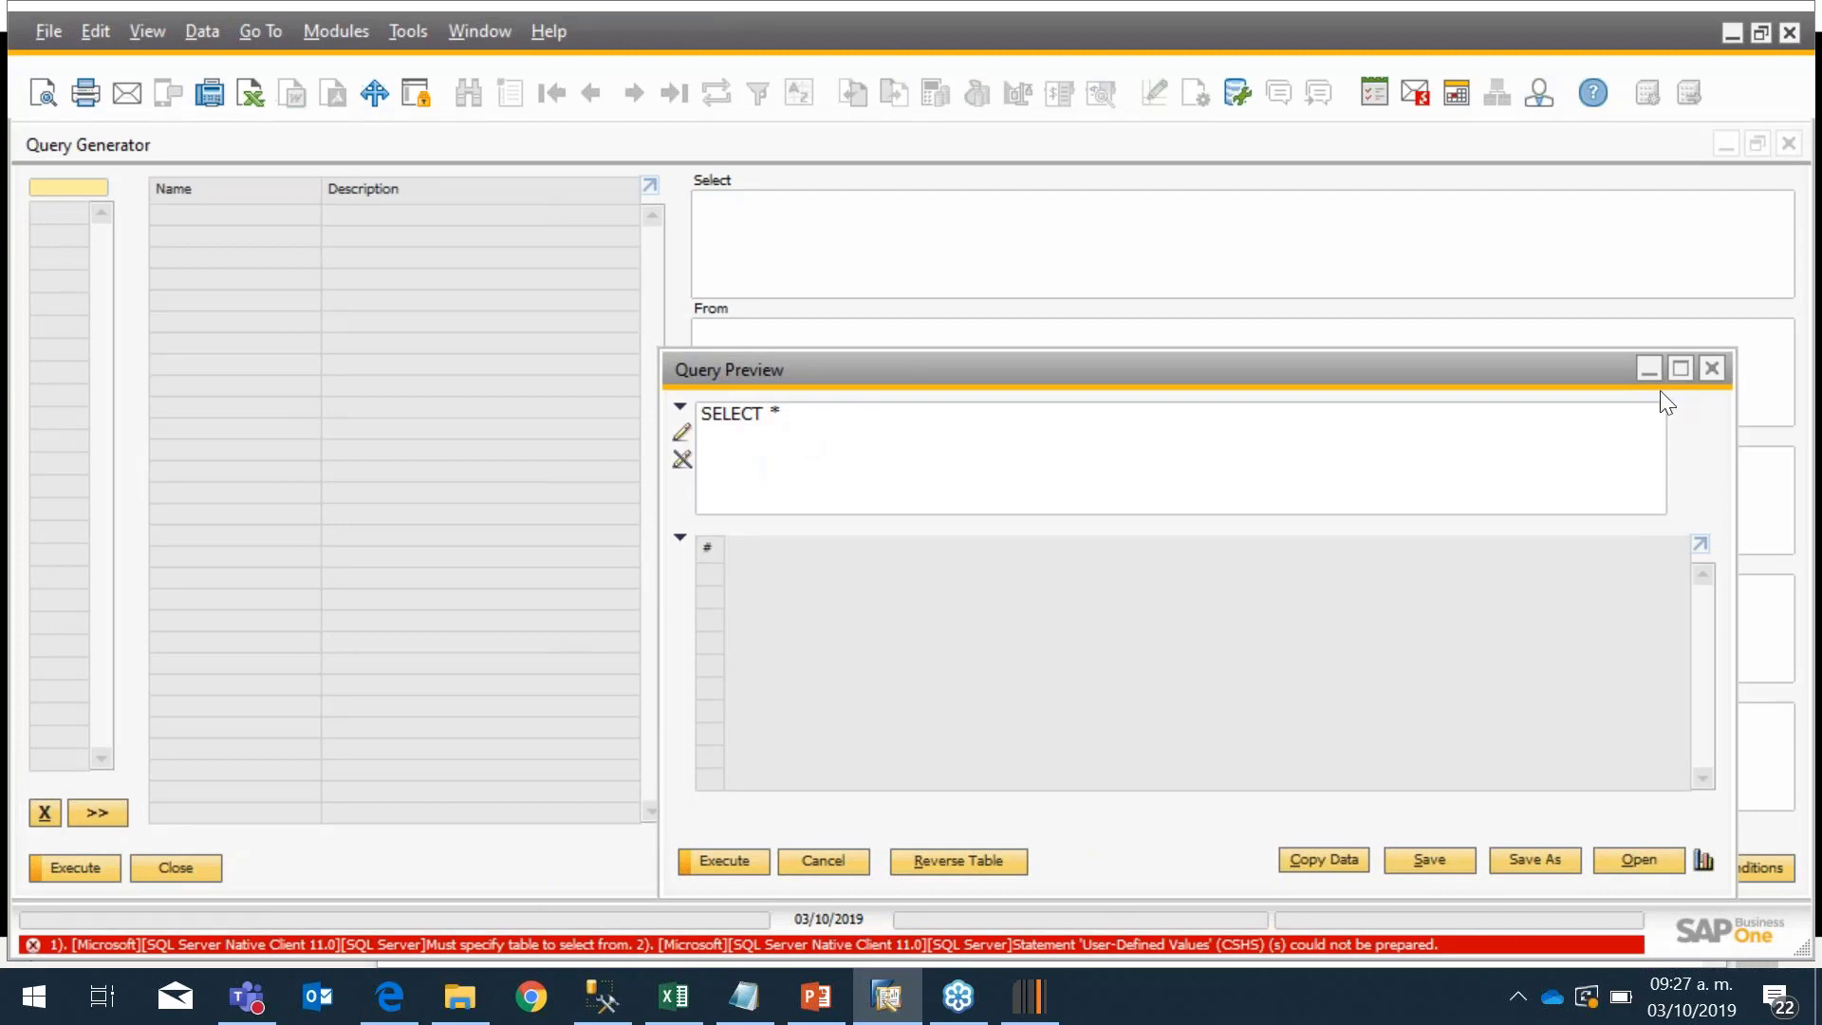
click(1681, 368)
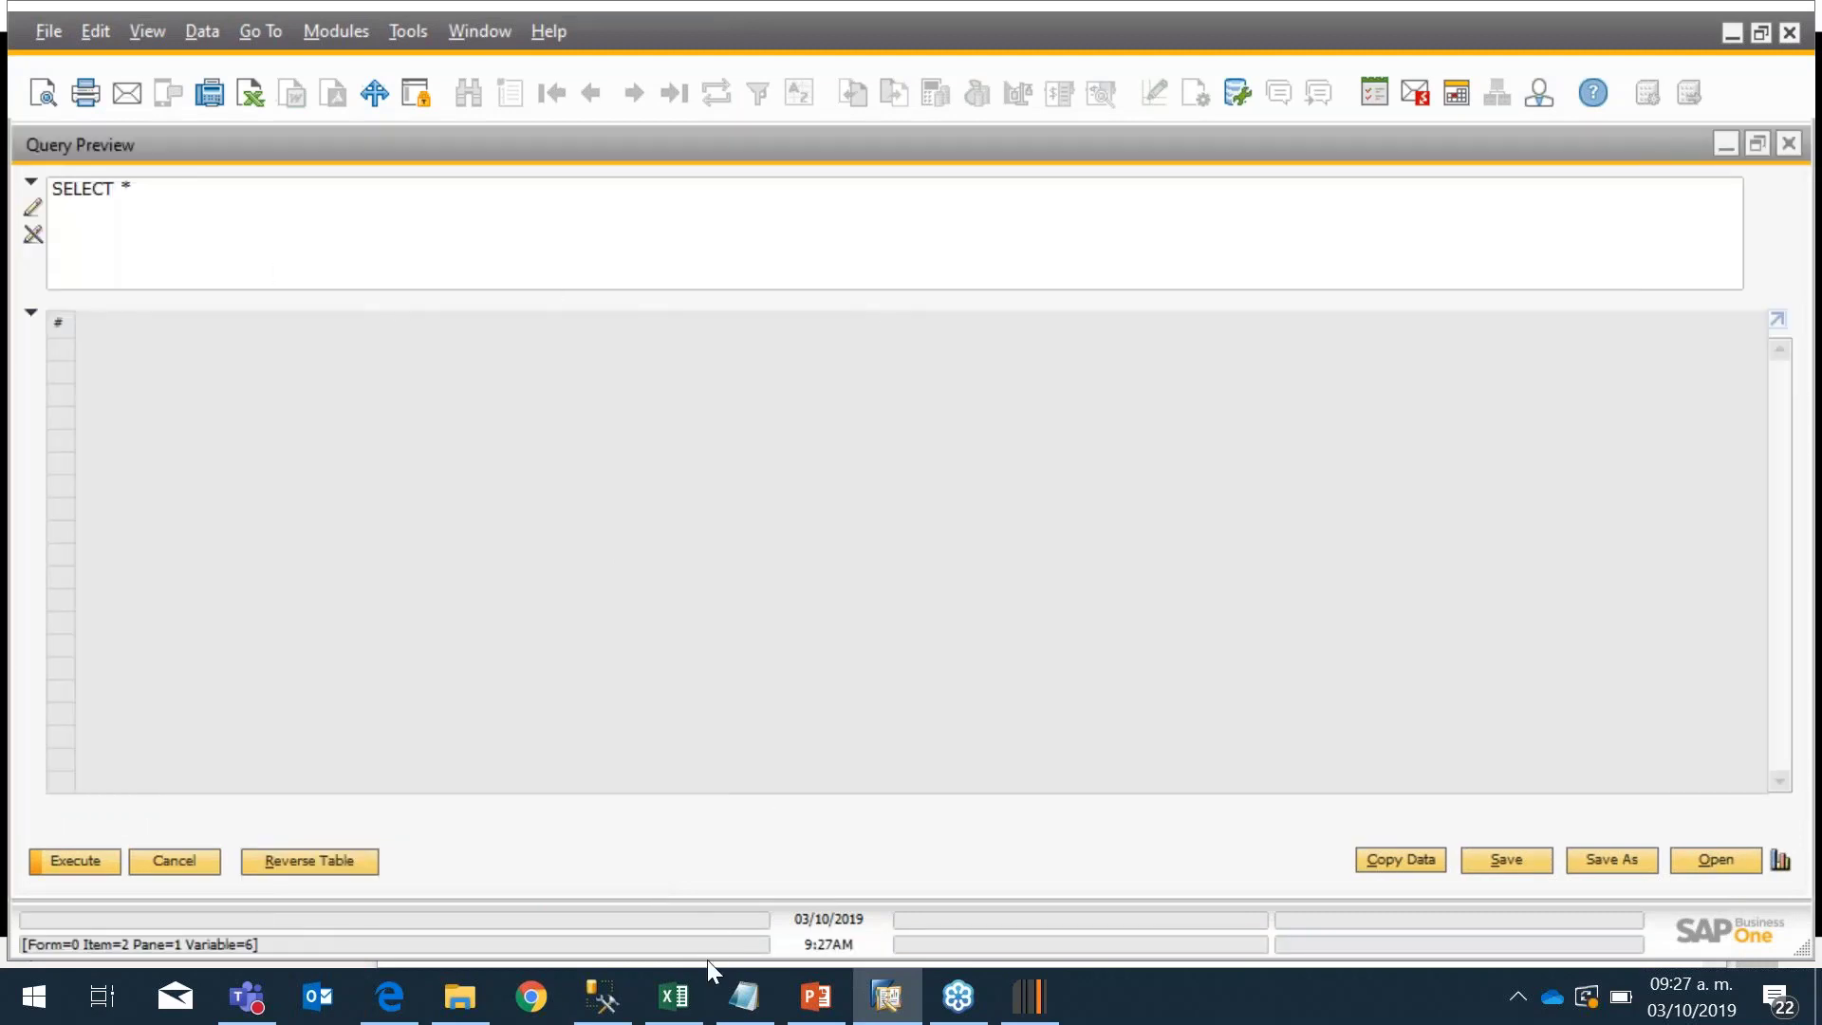
Step: Replace the preview's query text with the NumAtCard and U_Container SELECT statement copied from Queries.txt
click(743, 996)
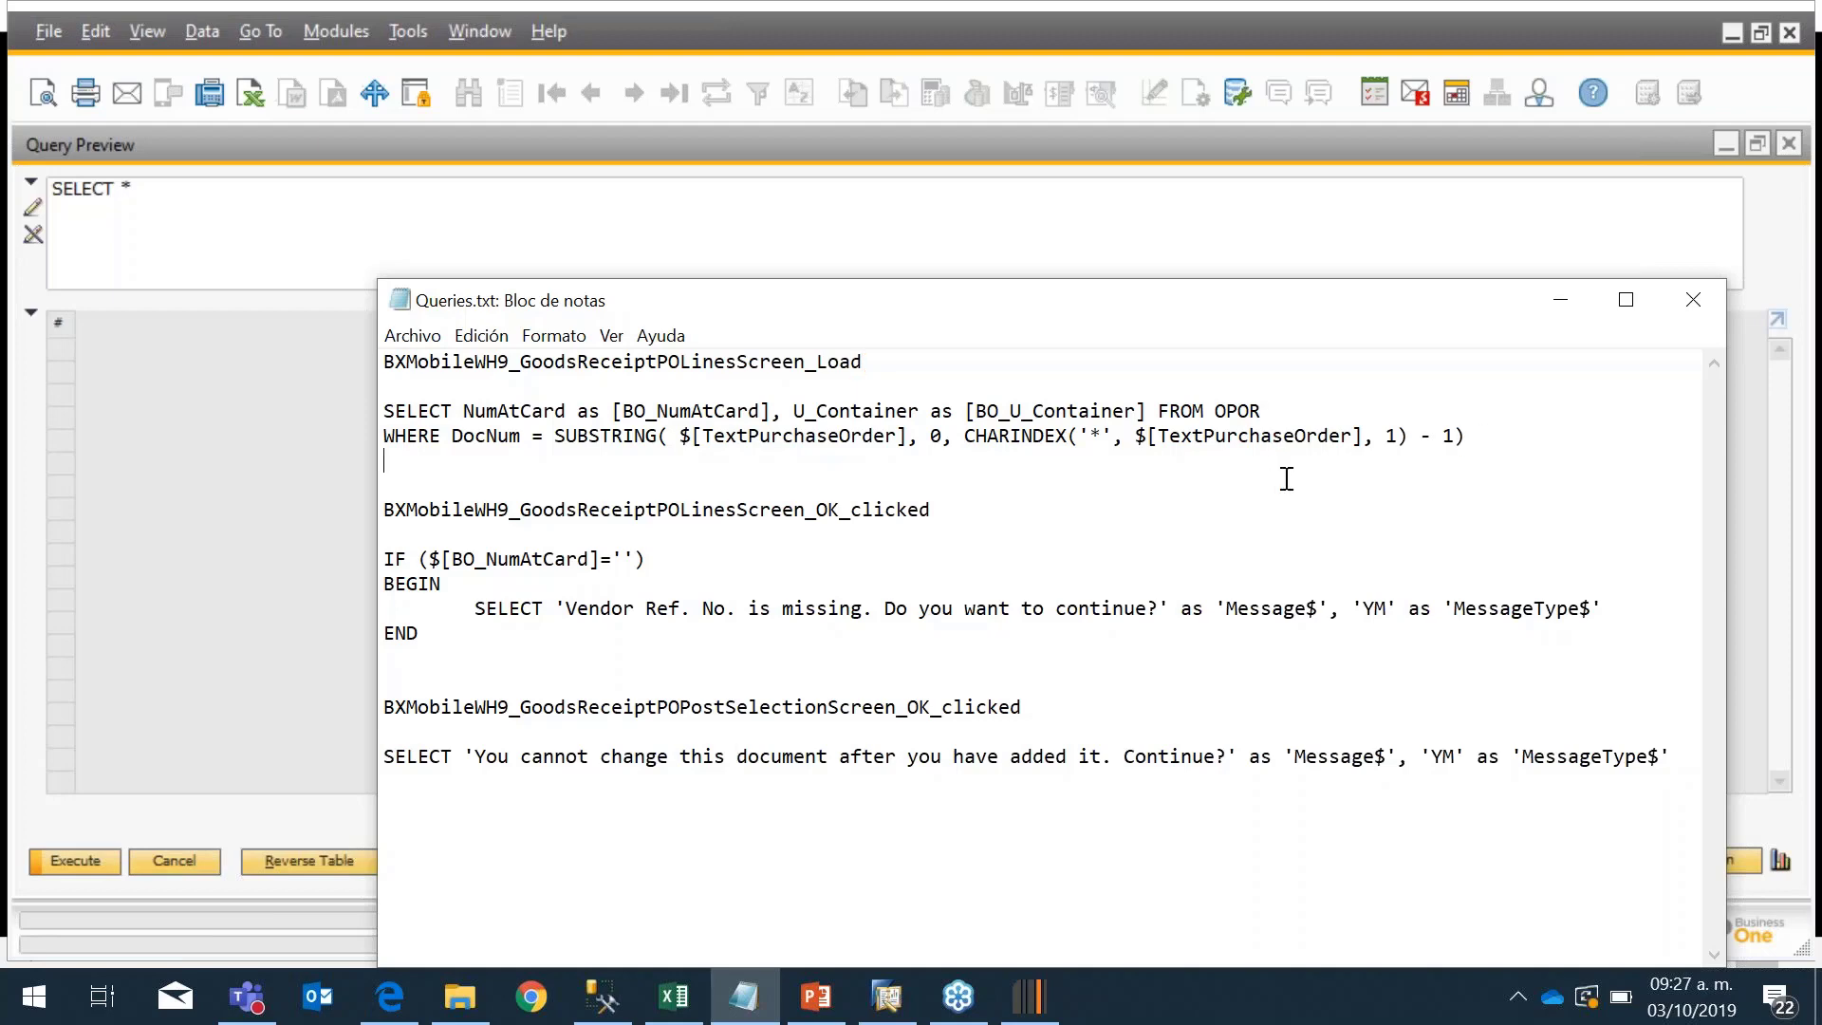
drag(845, 465, 381, 406)
key(ctrl+c)
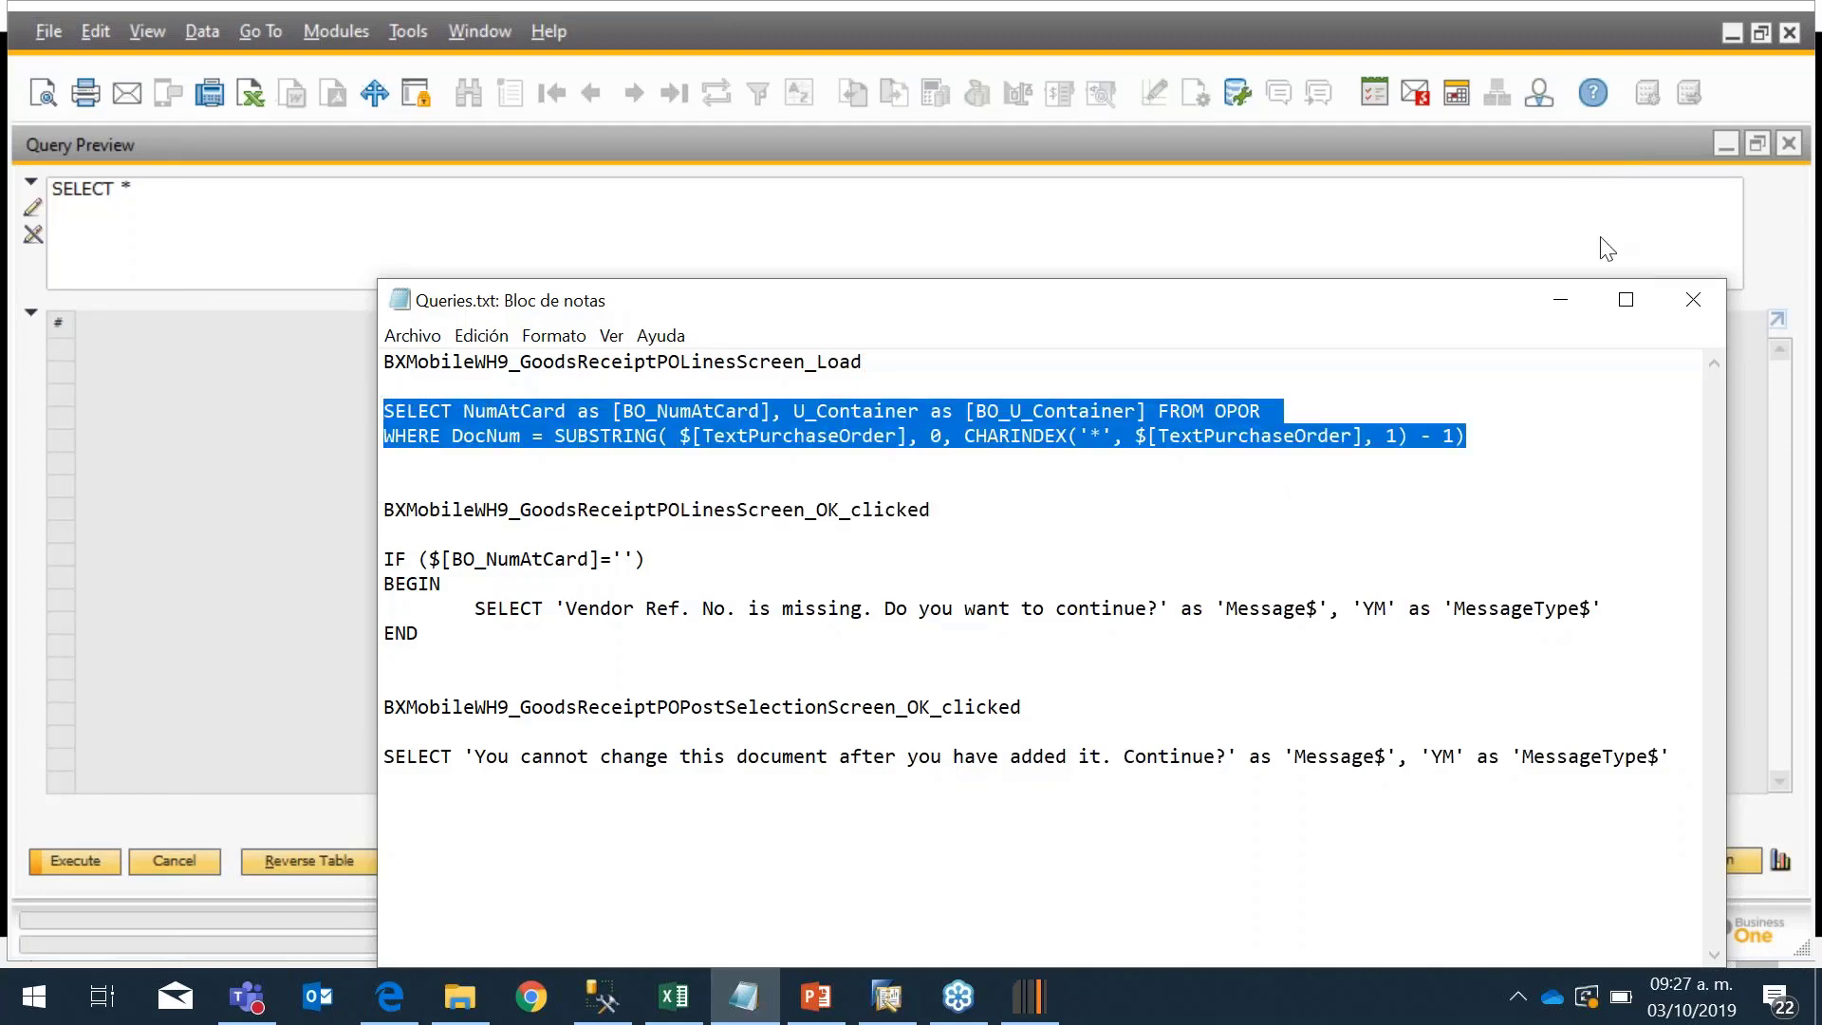
click(1560, 306)
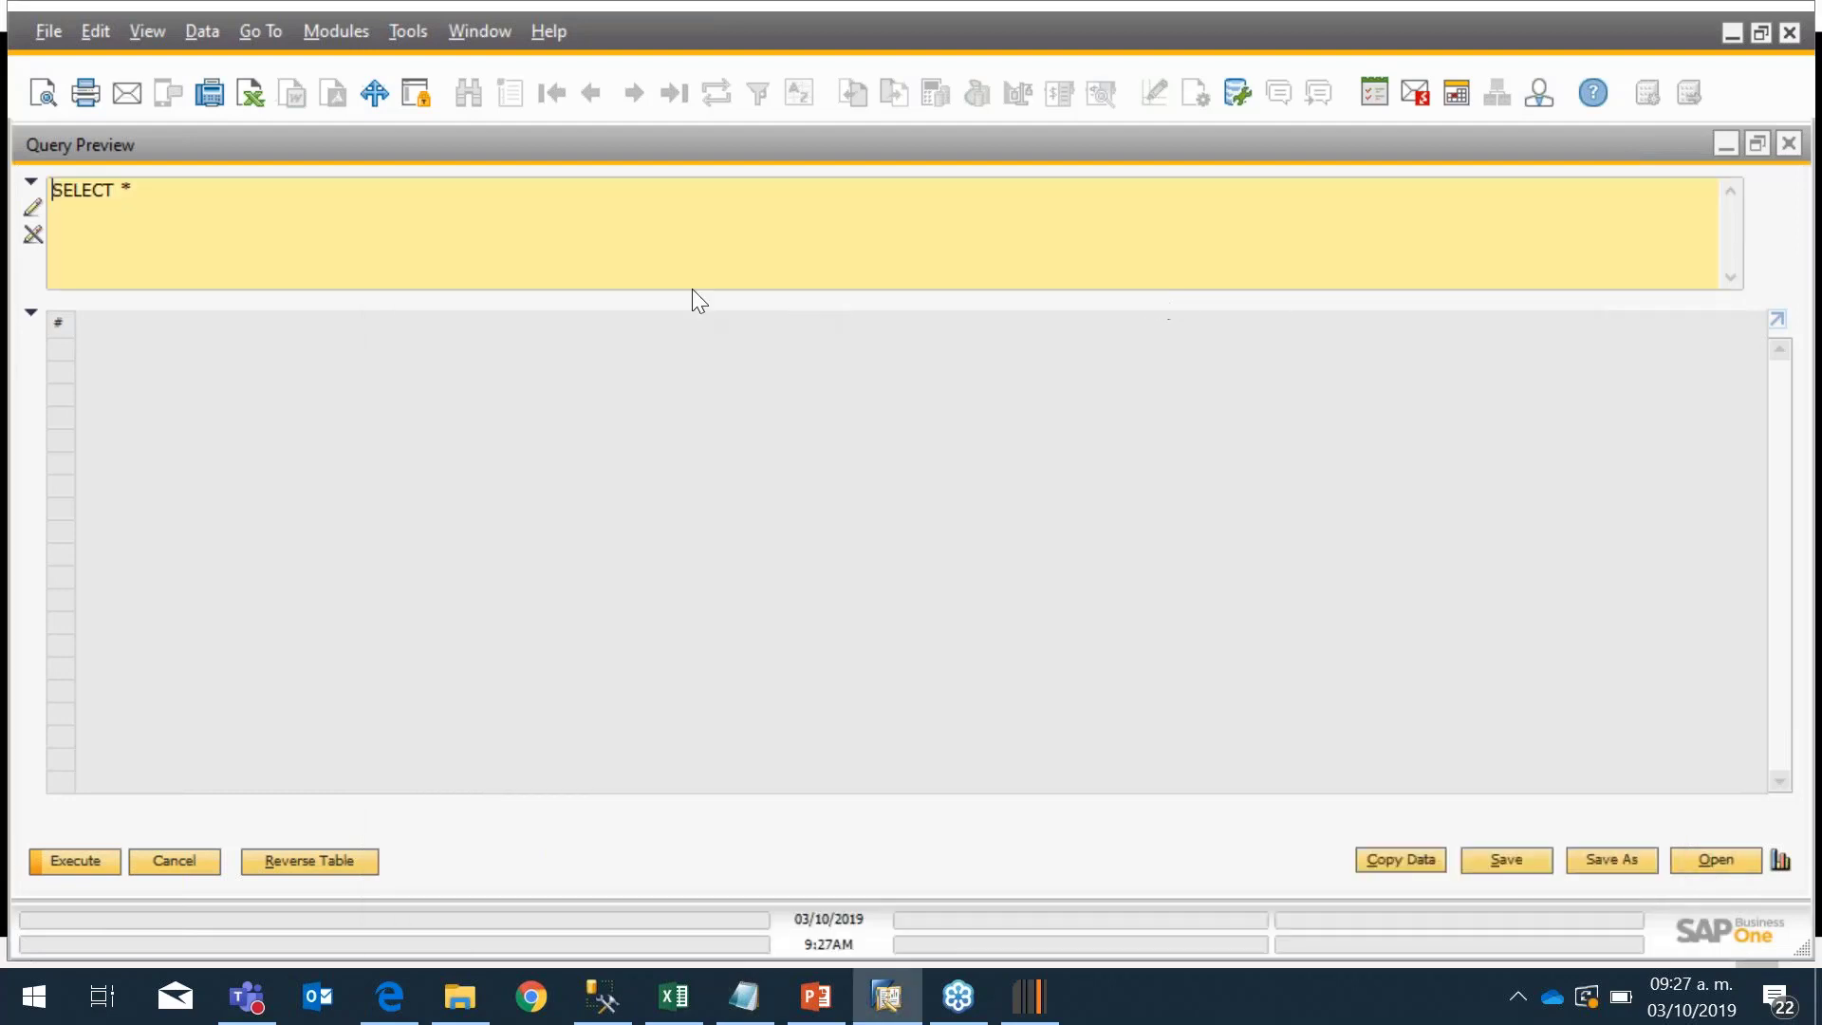
drag(167, 194, 48, 201)
key(ctrl+v)
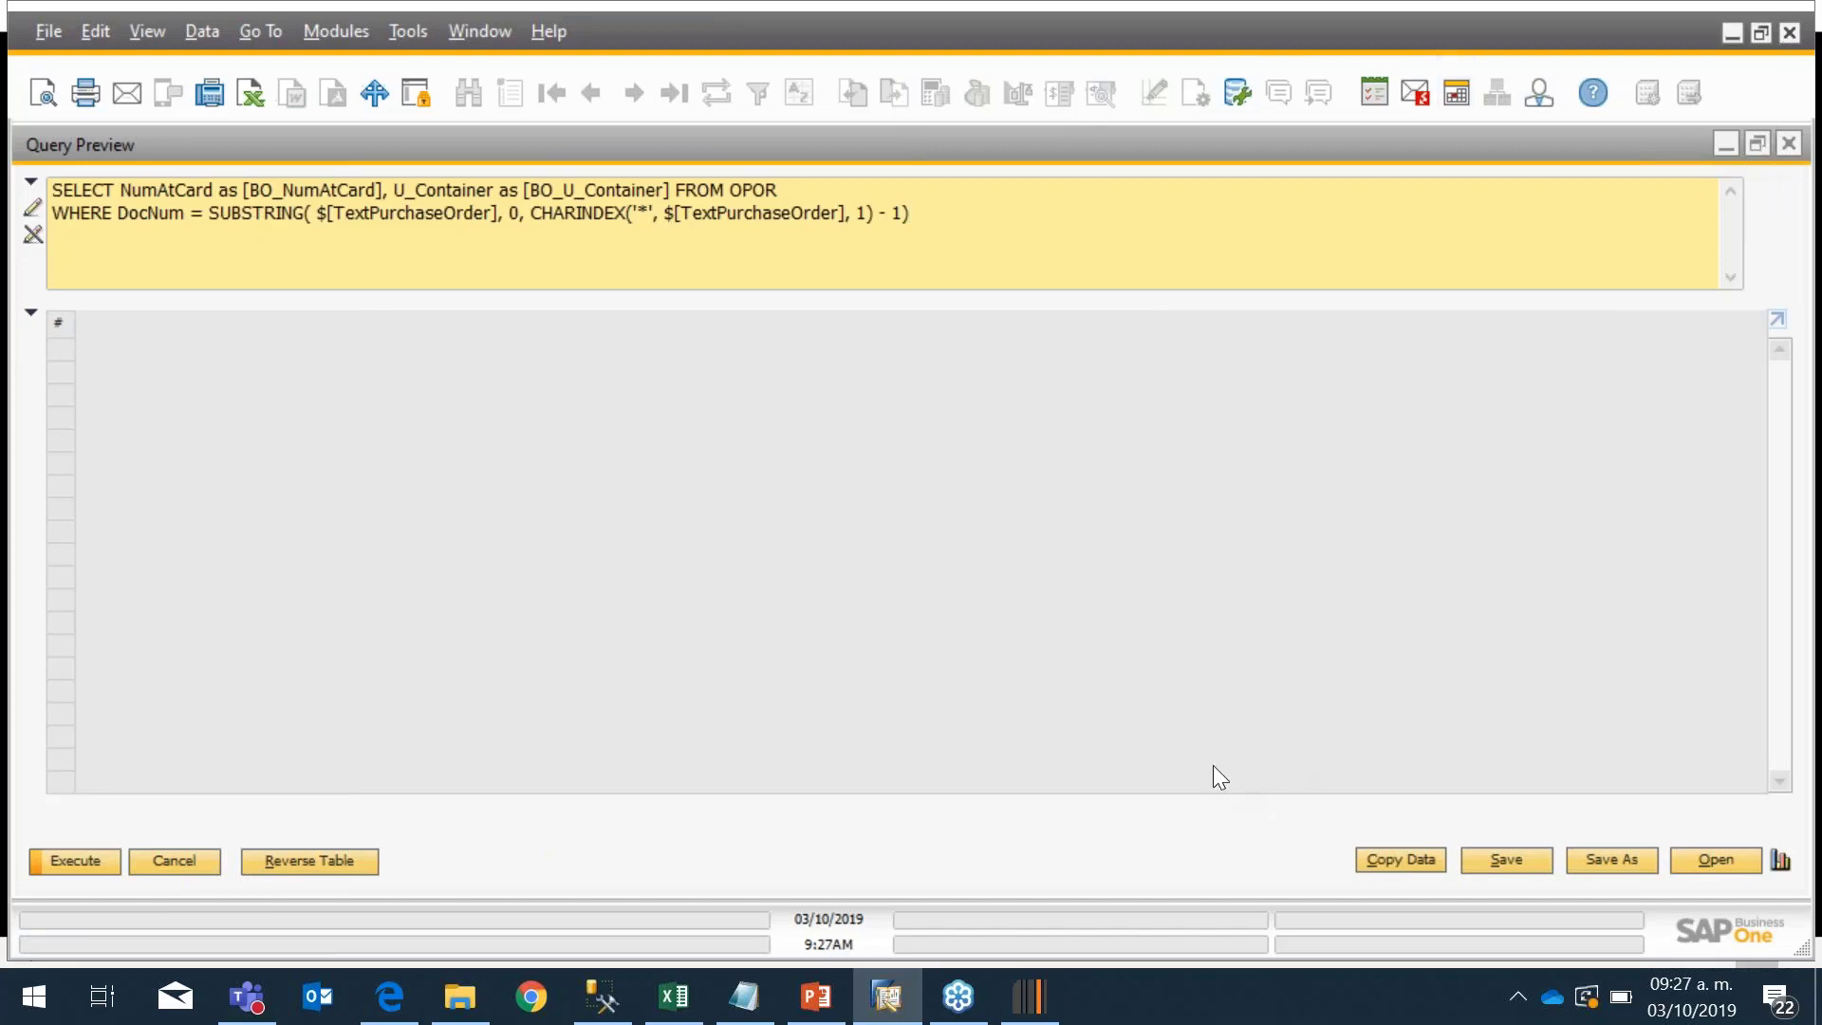
Step: Compare the query's BO_NumAtCard alias with the Ref. No. field on the Produmex Scan GR PO lines screen
click(1028, 996)
drag(987, 147, 1300, 168)
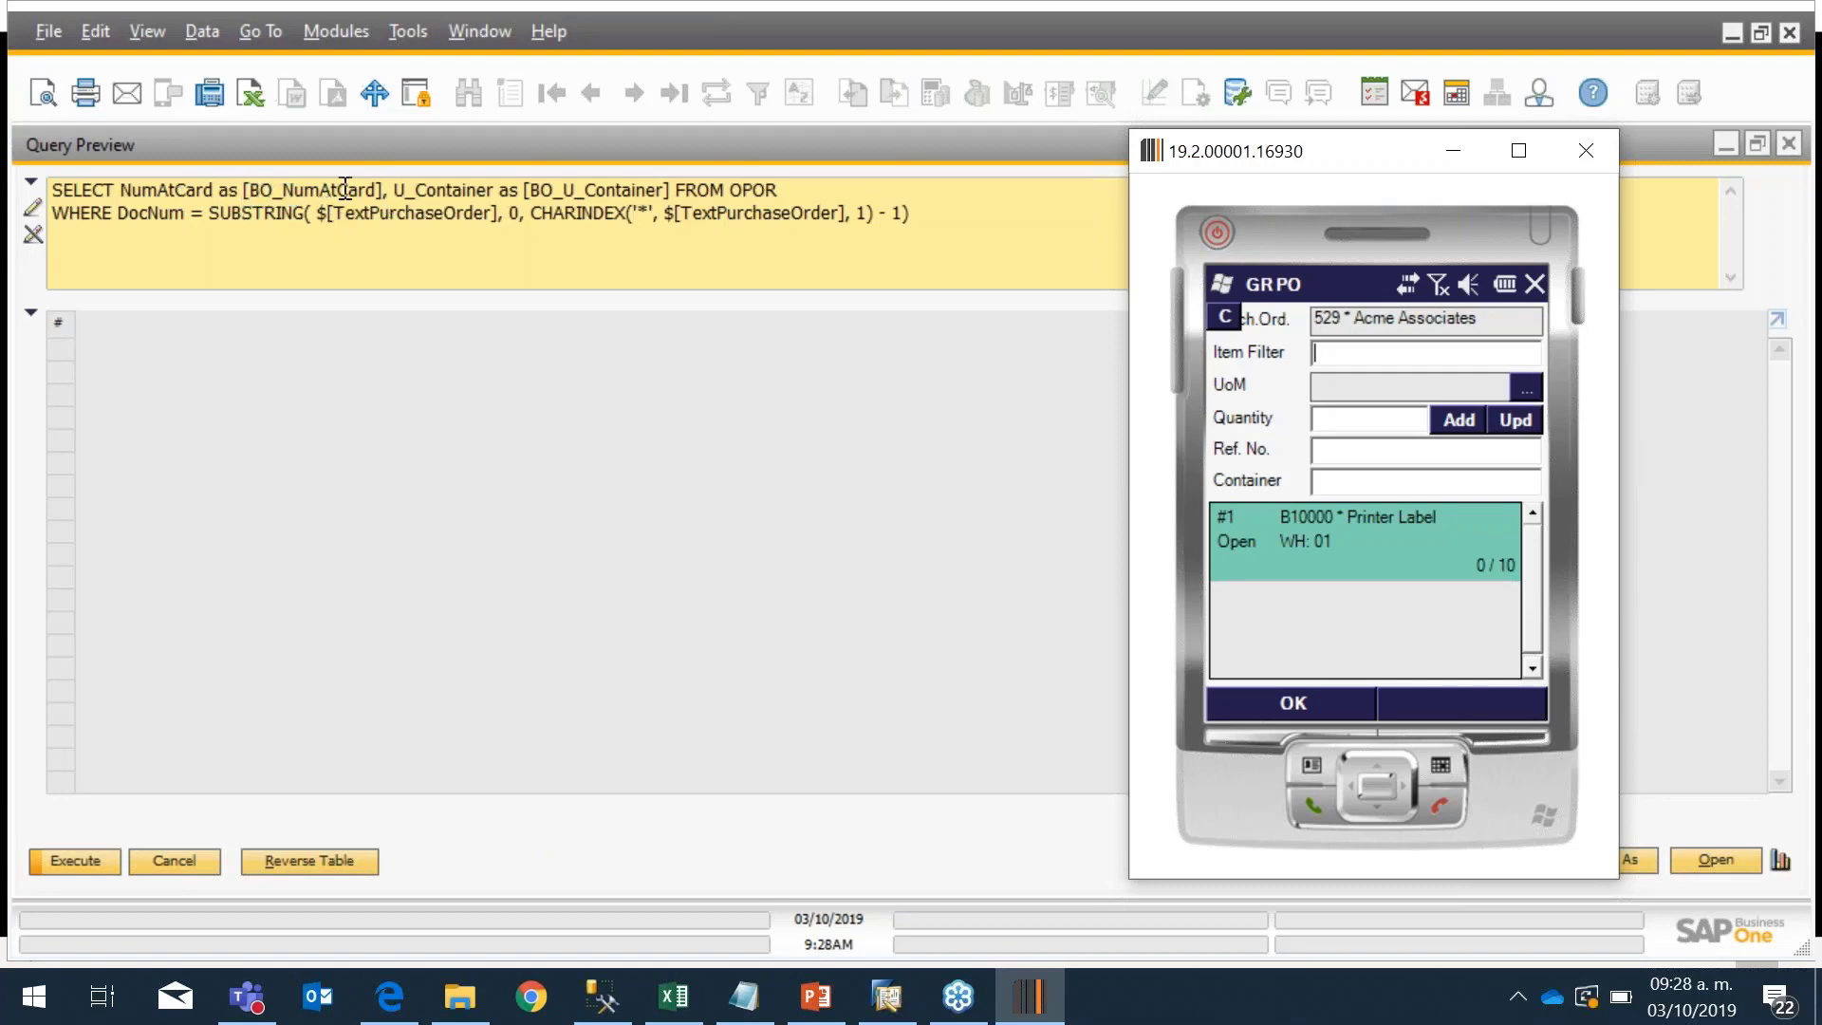
click(249, 194)
drag(249, 195, 320, 194)
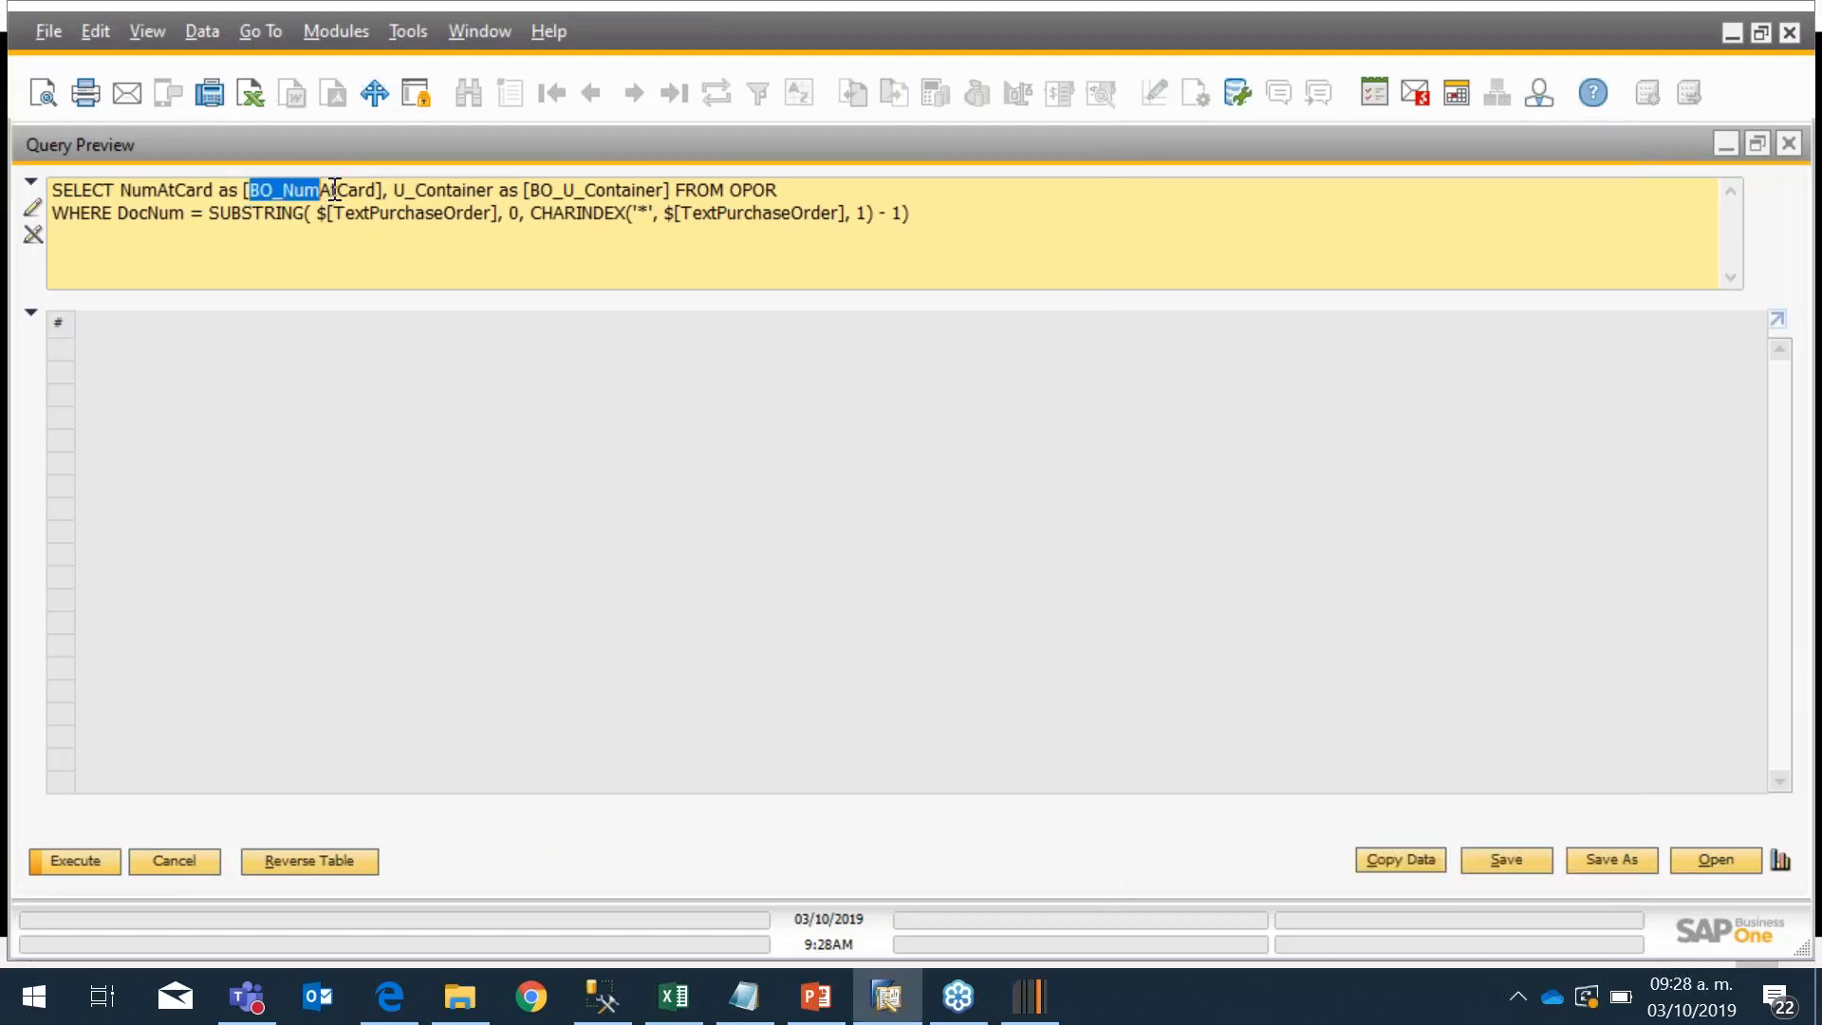
Step: Compare the BO_U_Container and BO_NumAtCard entries in Produmex Scan's customization debug listing with the query's column aliases in SAP Business One
click(1058, 1006)
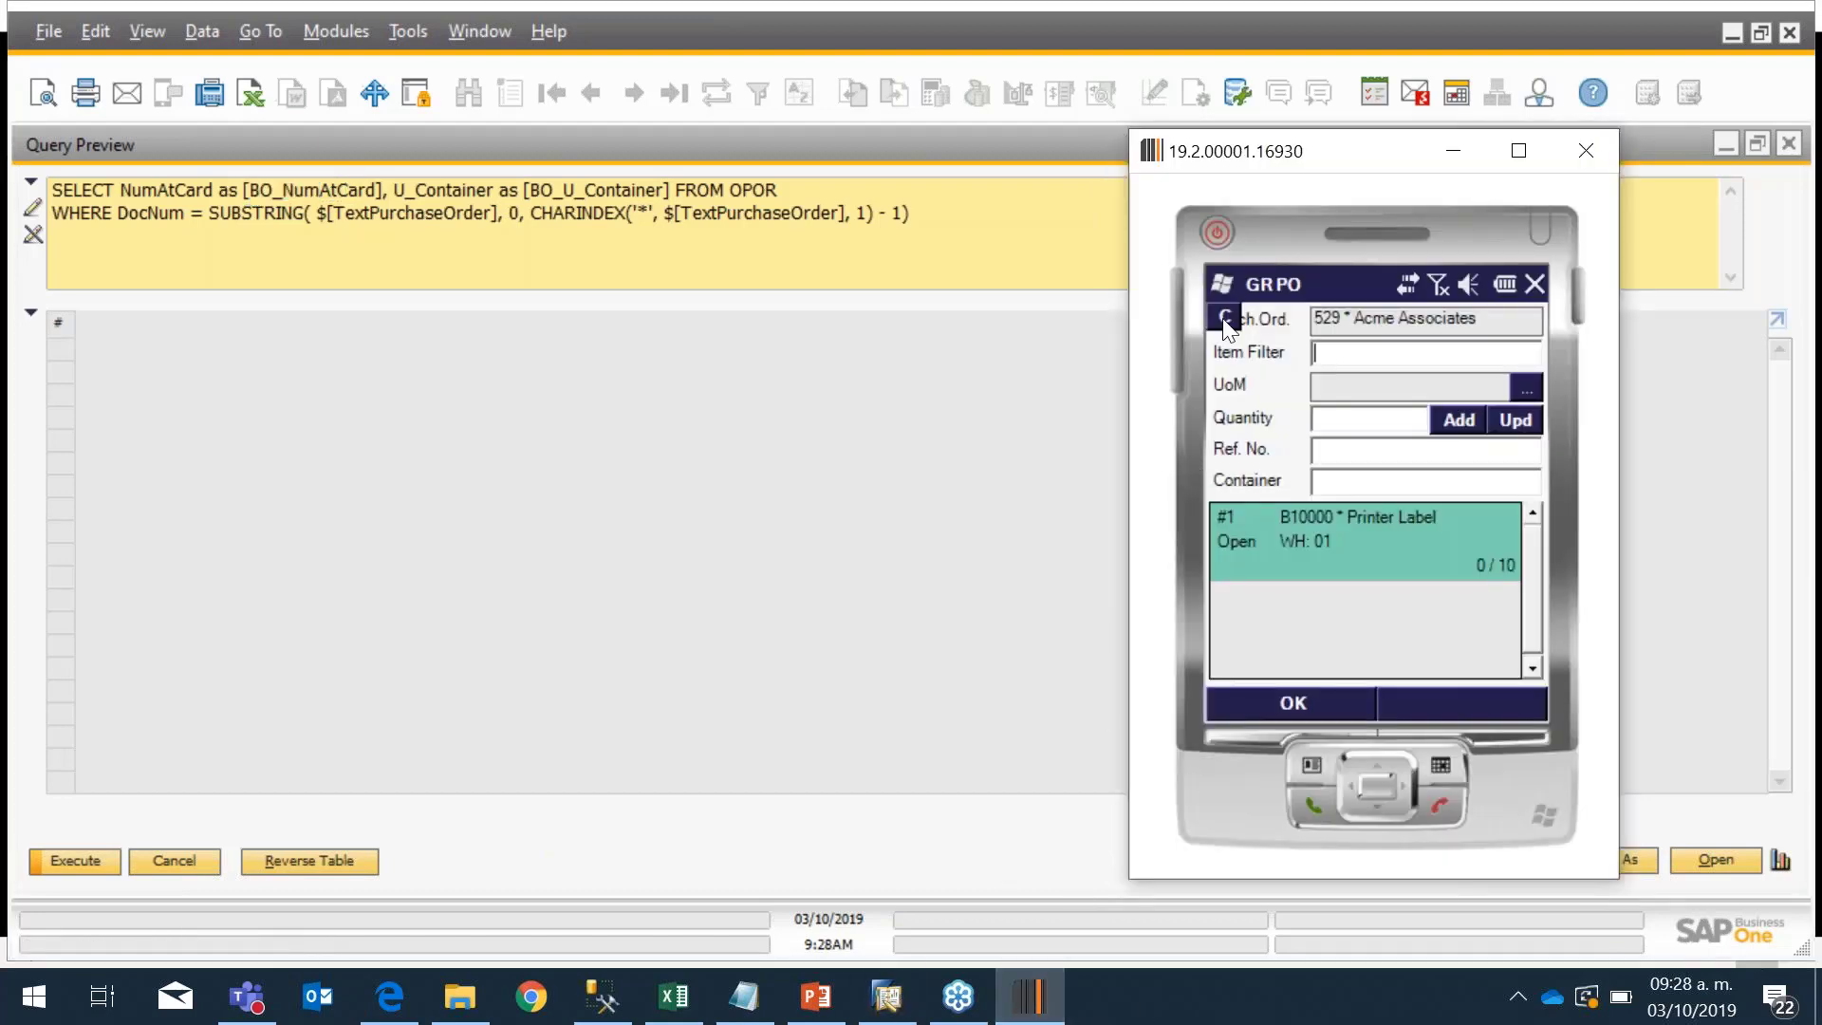
click(1224, 321)
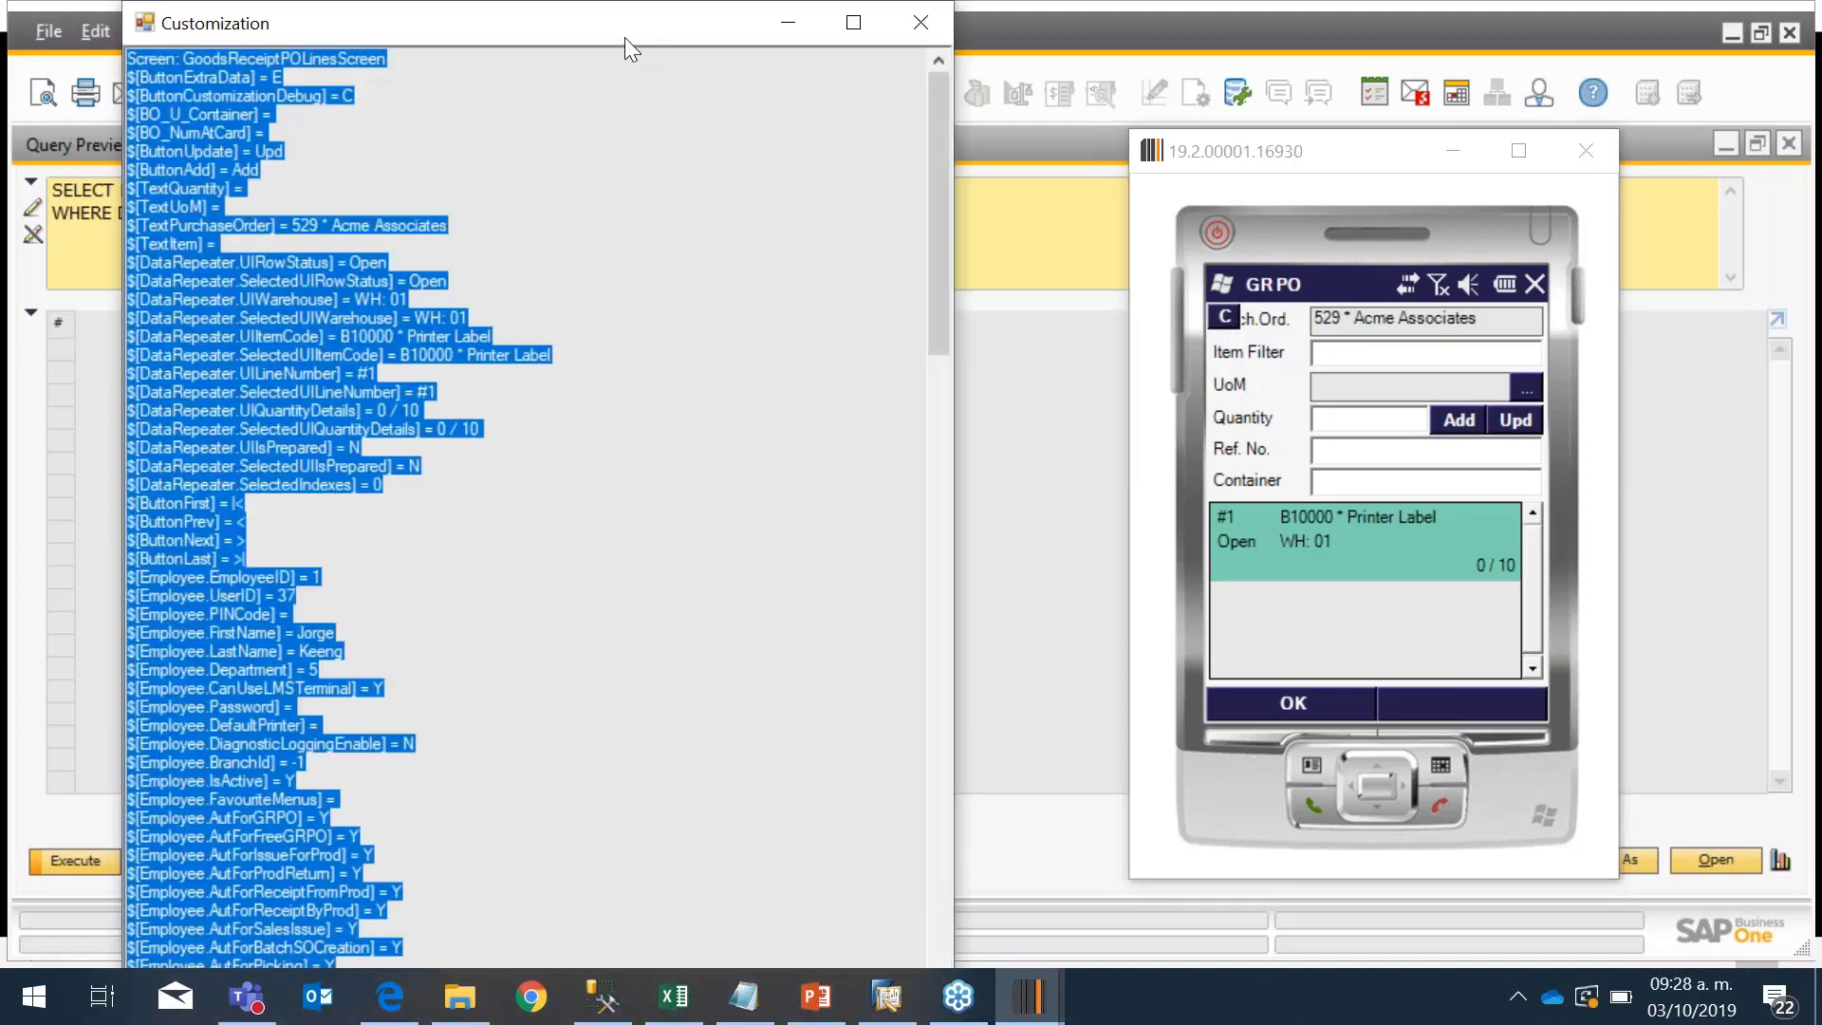
drag(624, 37, 1353, 58)
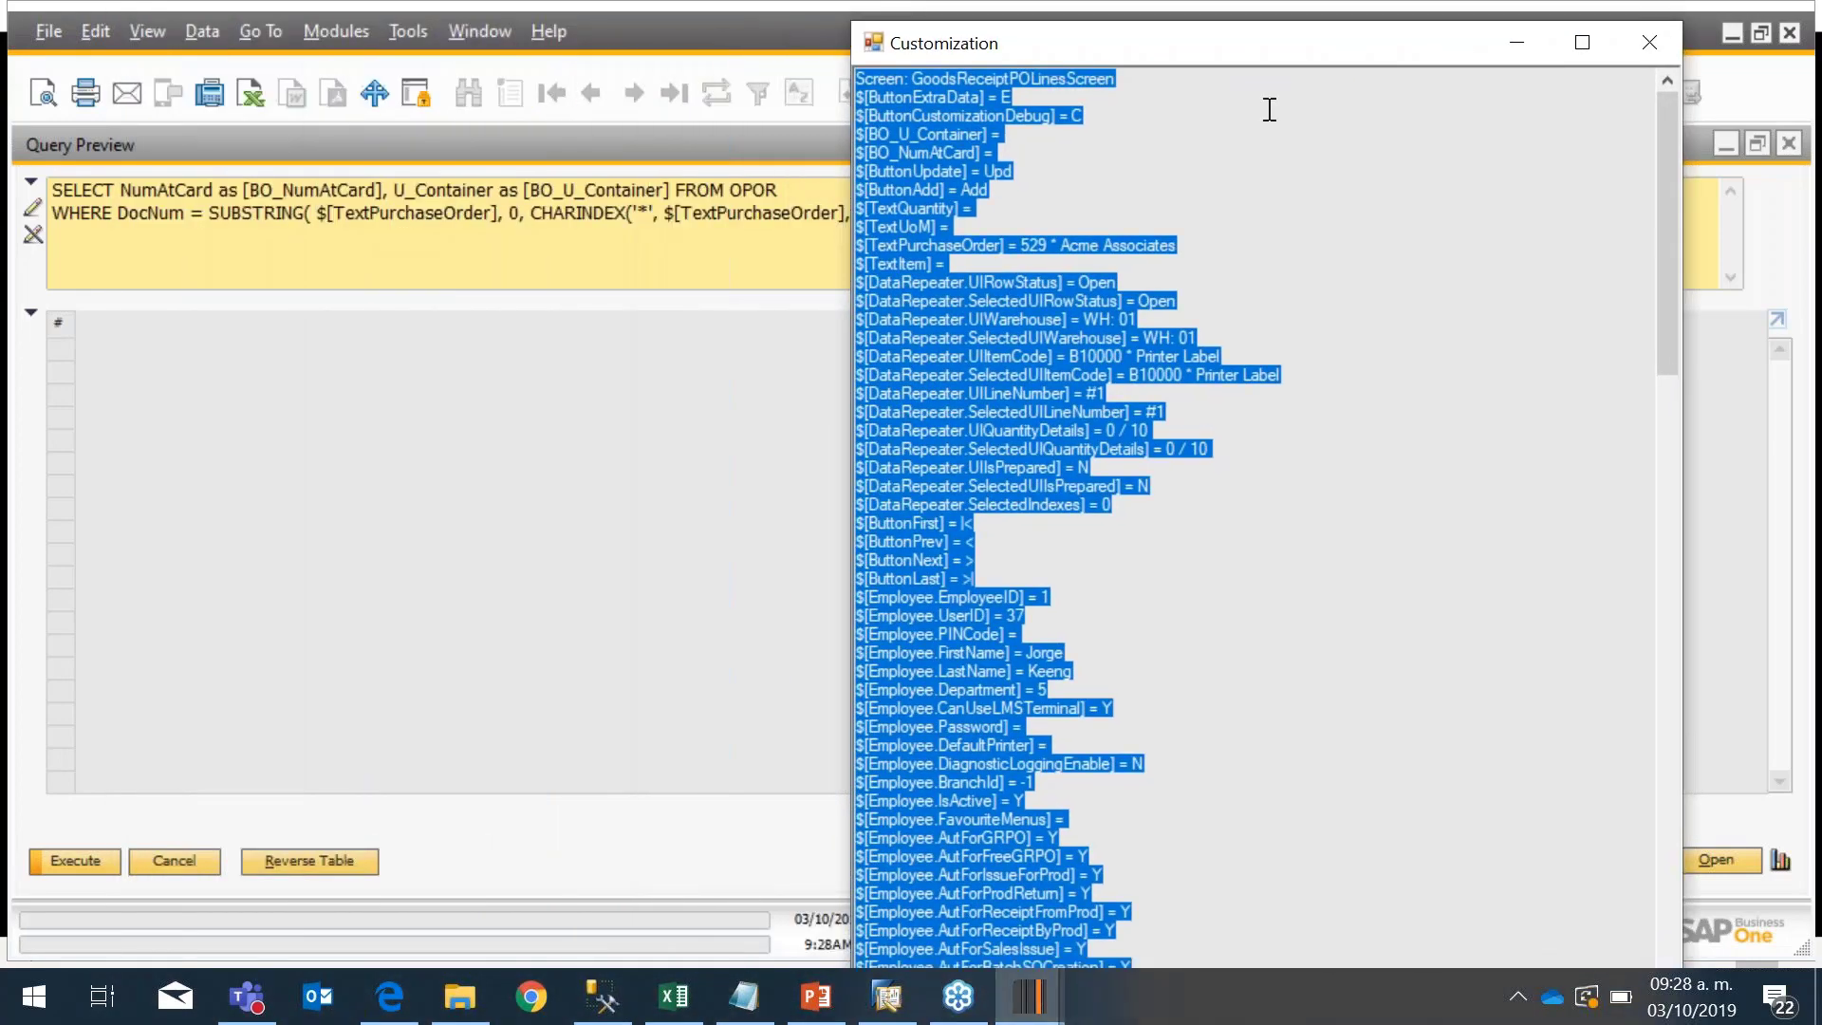
click(1174, 170)
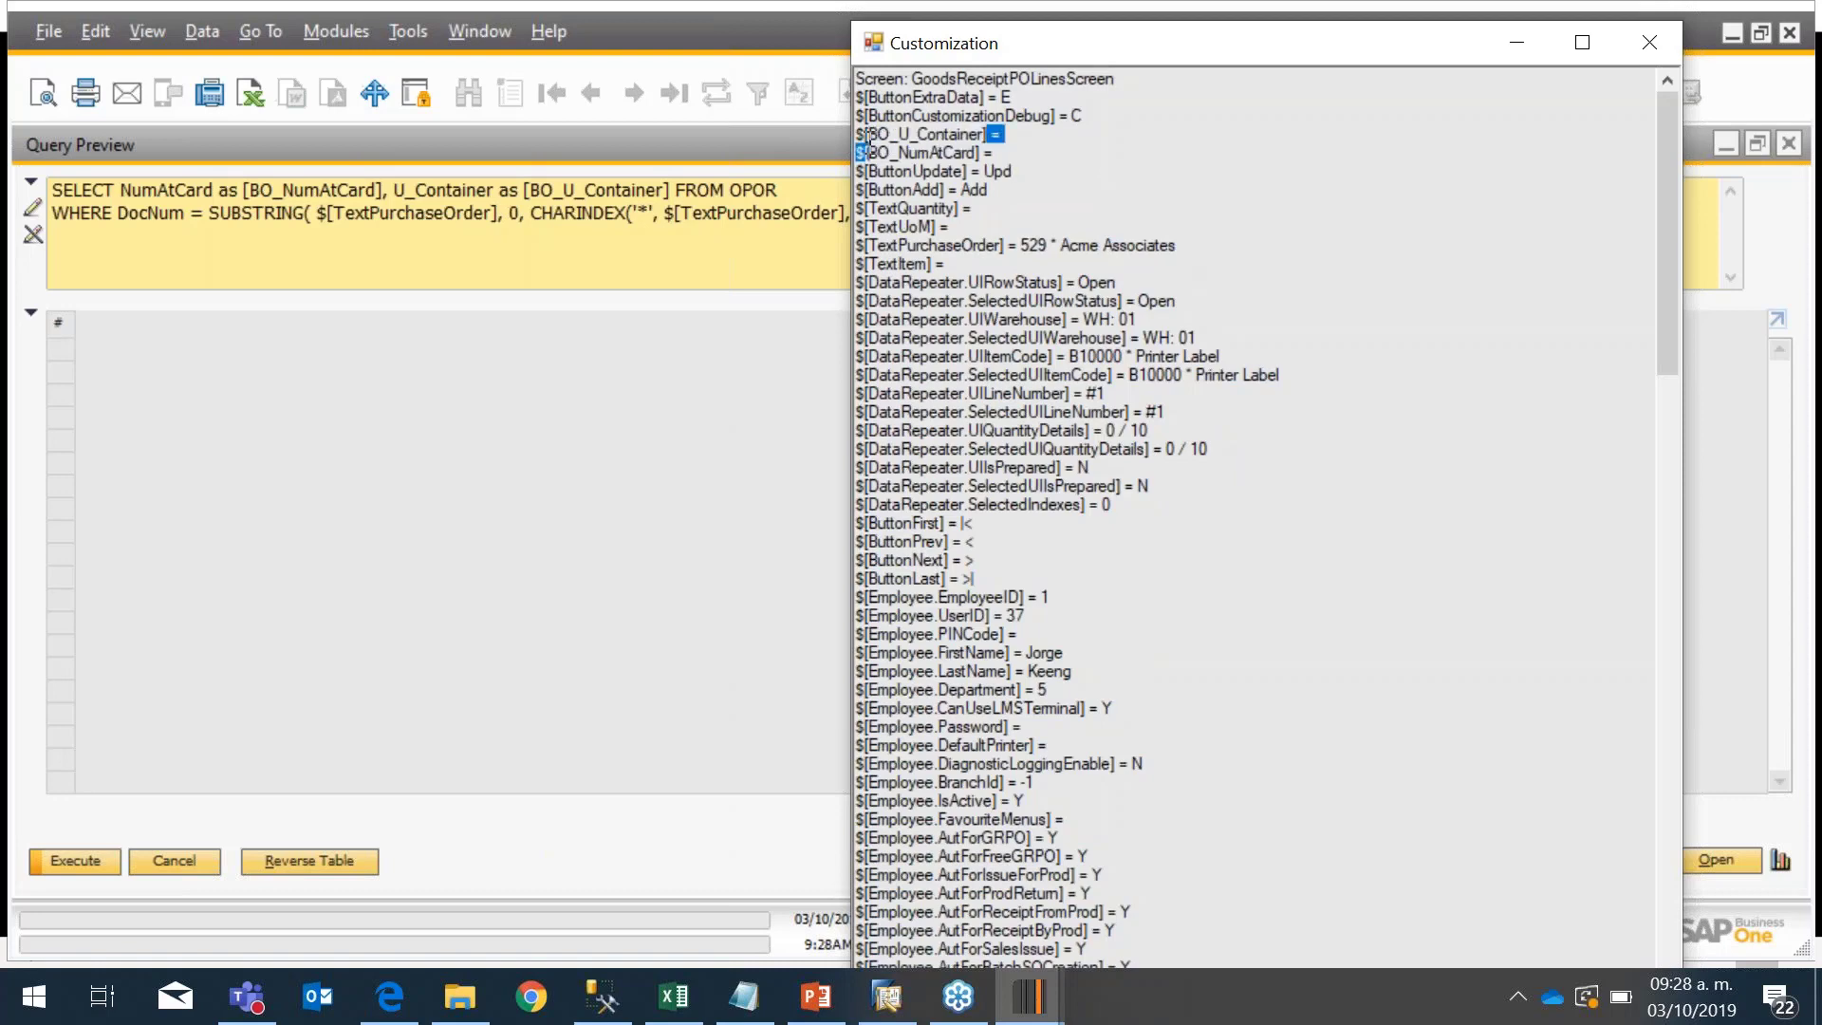
double_click(878, 135)
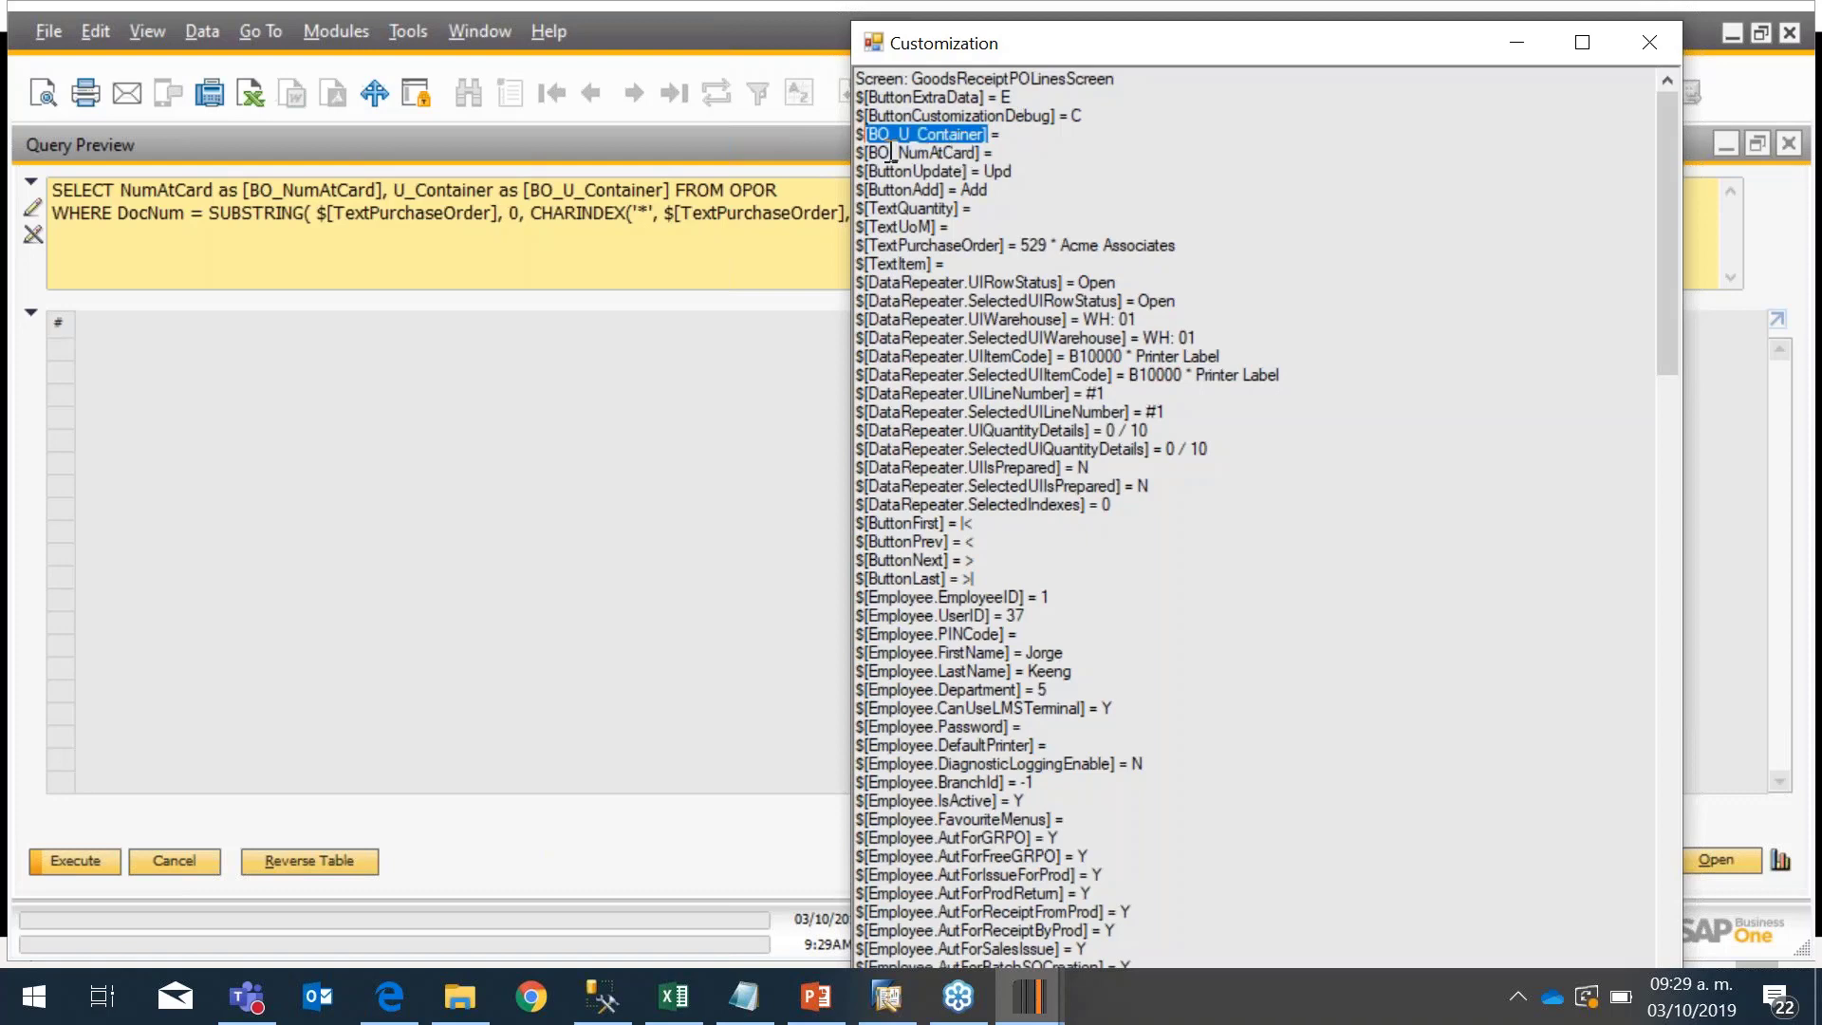
drag(867, 151, 989, 145)
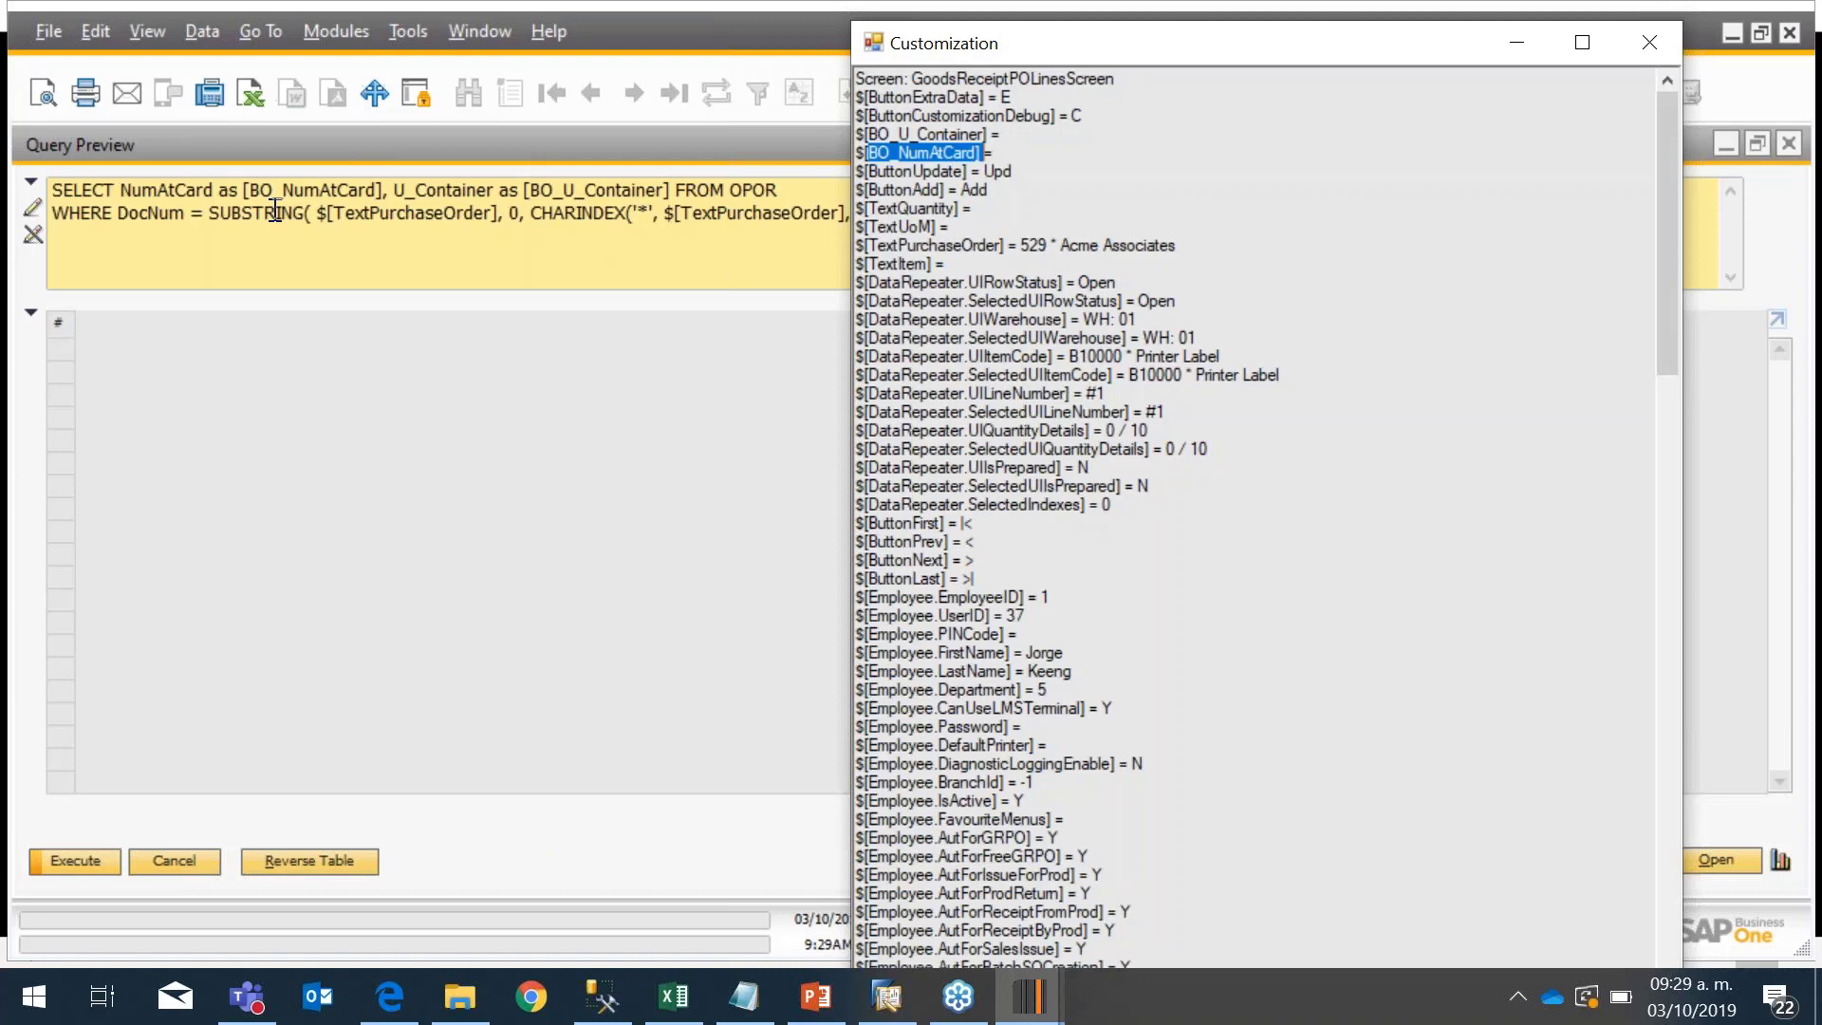
click(1528, 37)
drag(248, 190, 320, 190)
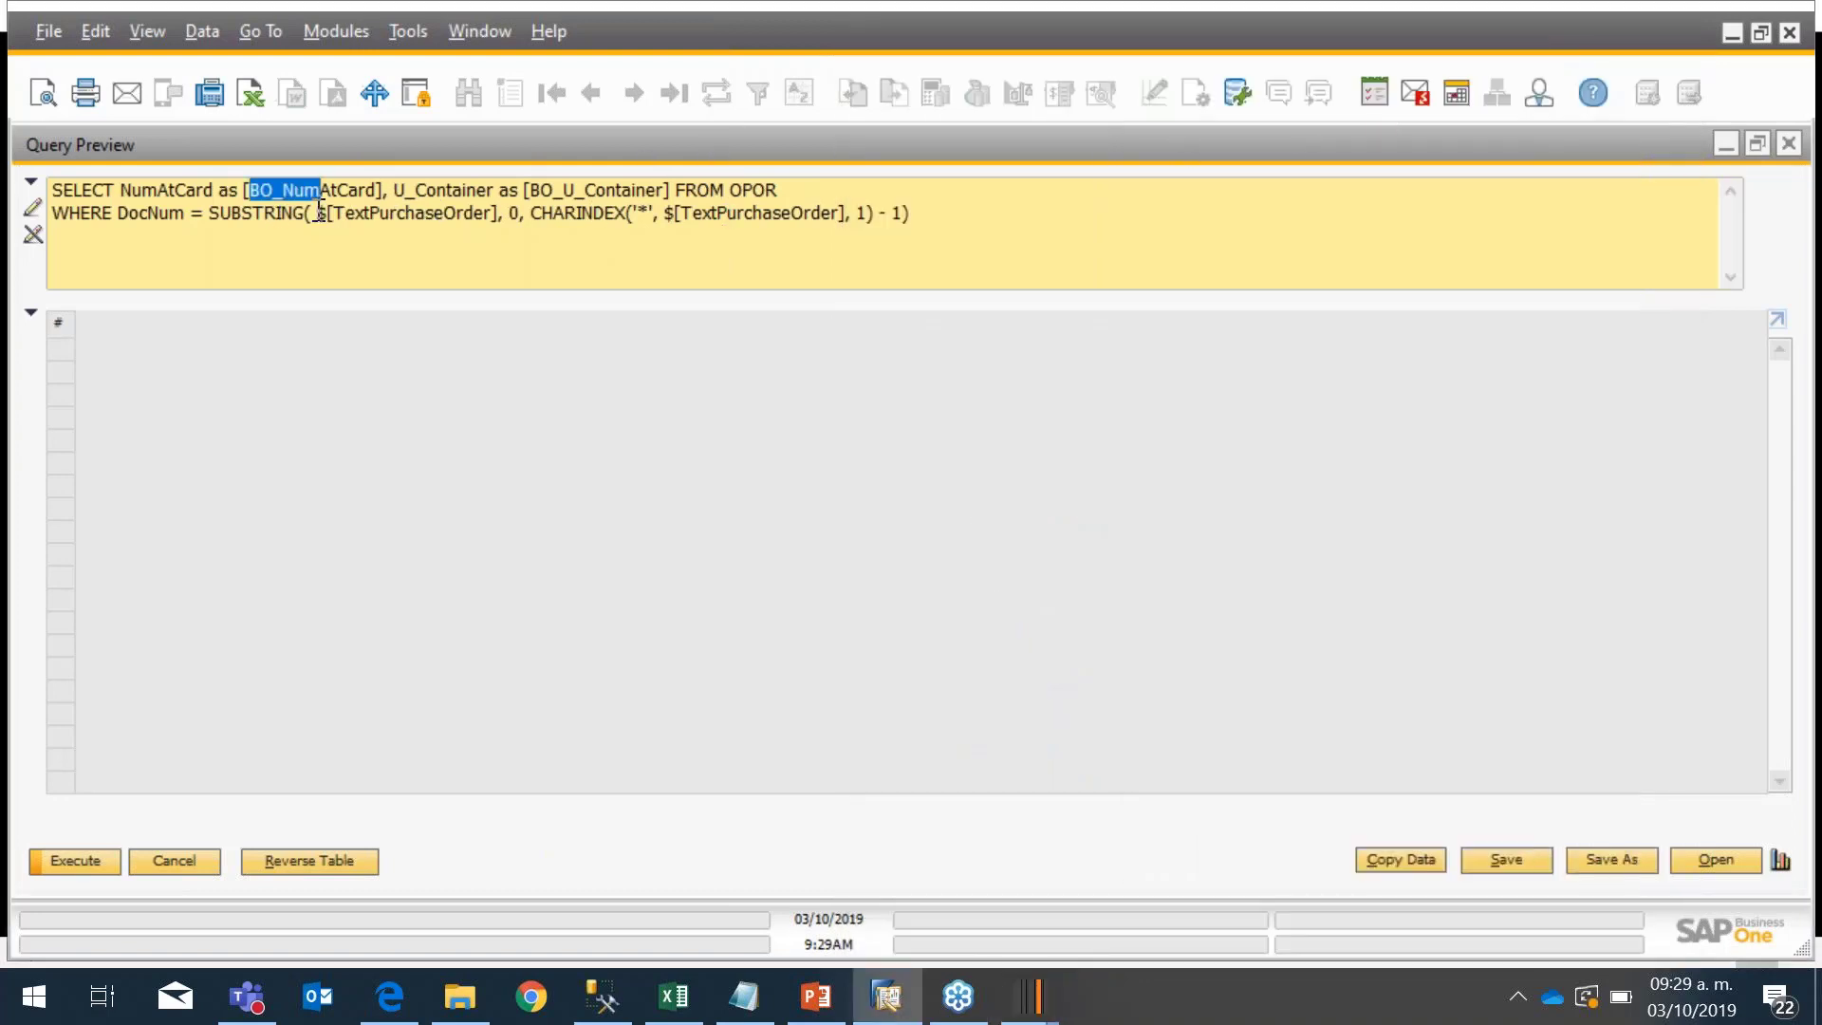
click(341, 233)
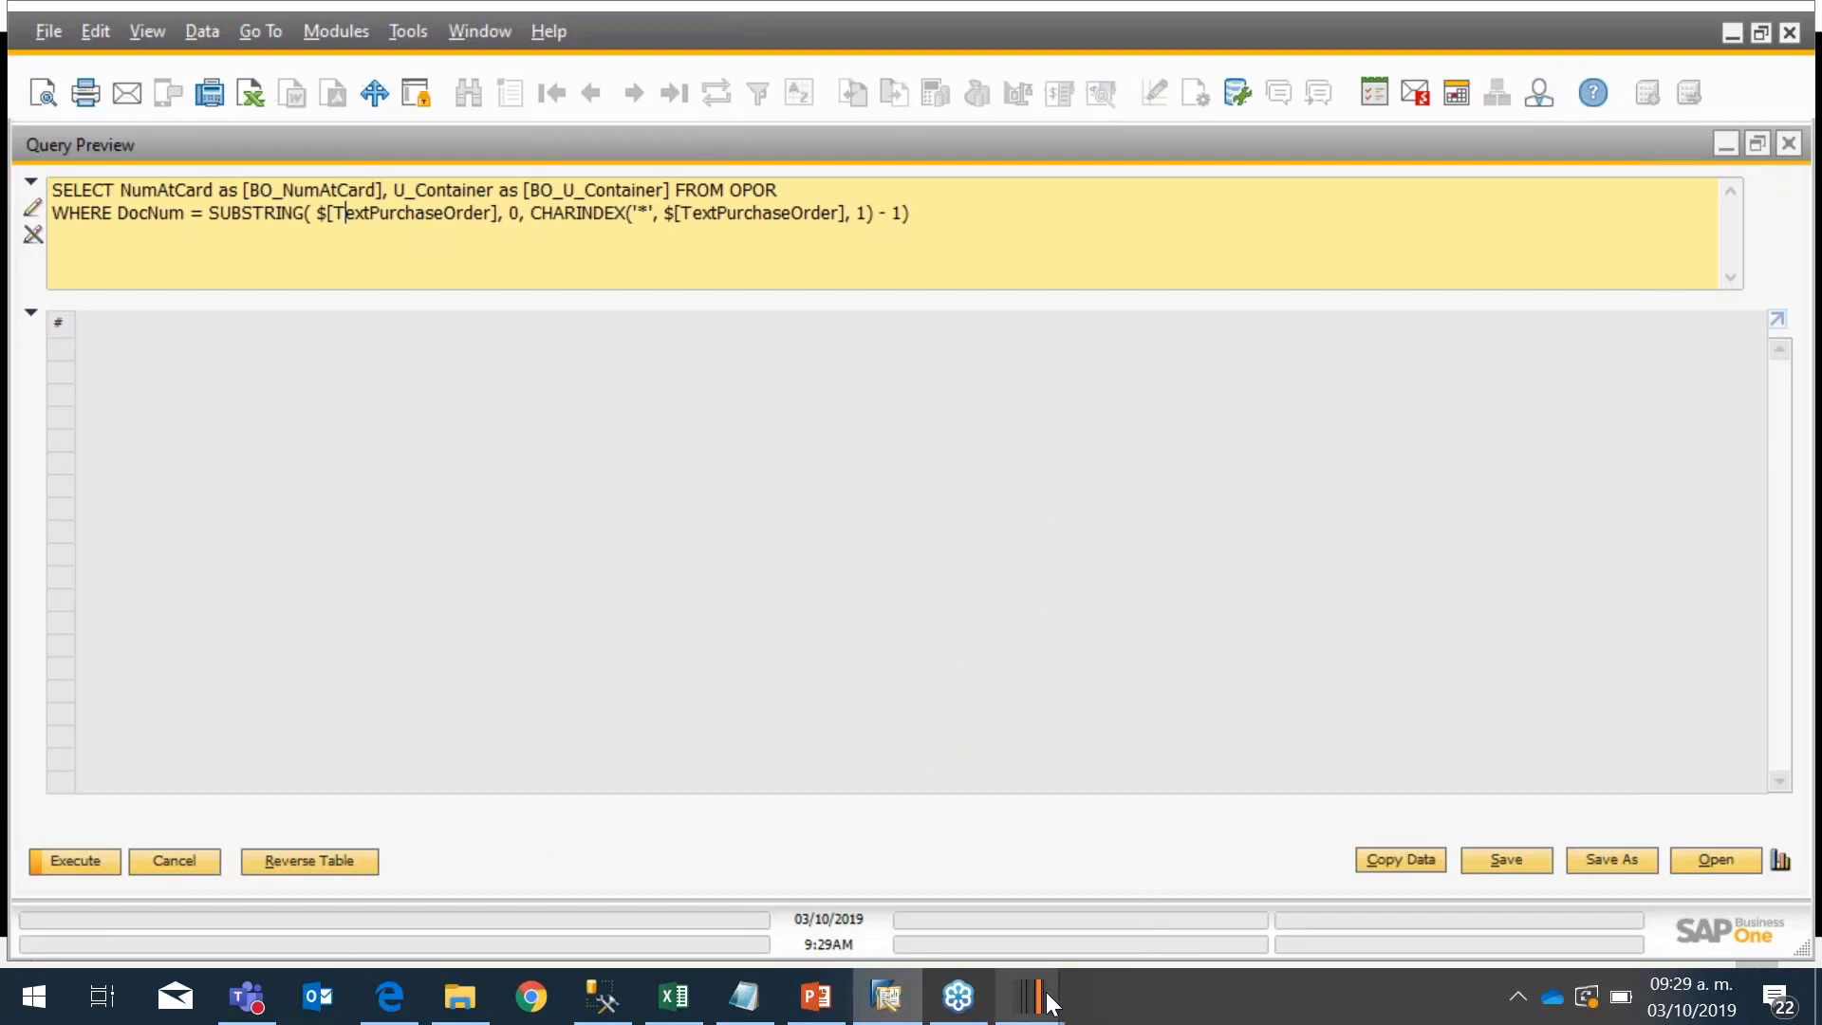
Step: Examine the GoodsReceiptPOLinesScreen_Load event name in the Customization window's event list
mouse_move(1045, 993)
click(1090, 898)
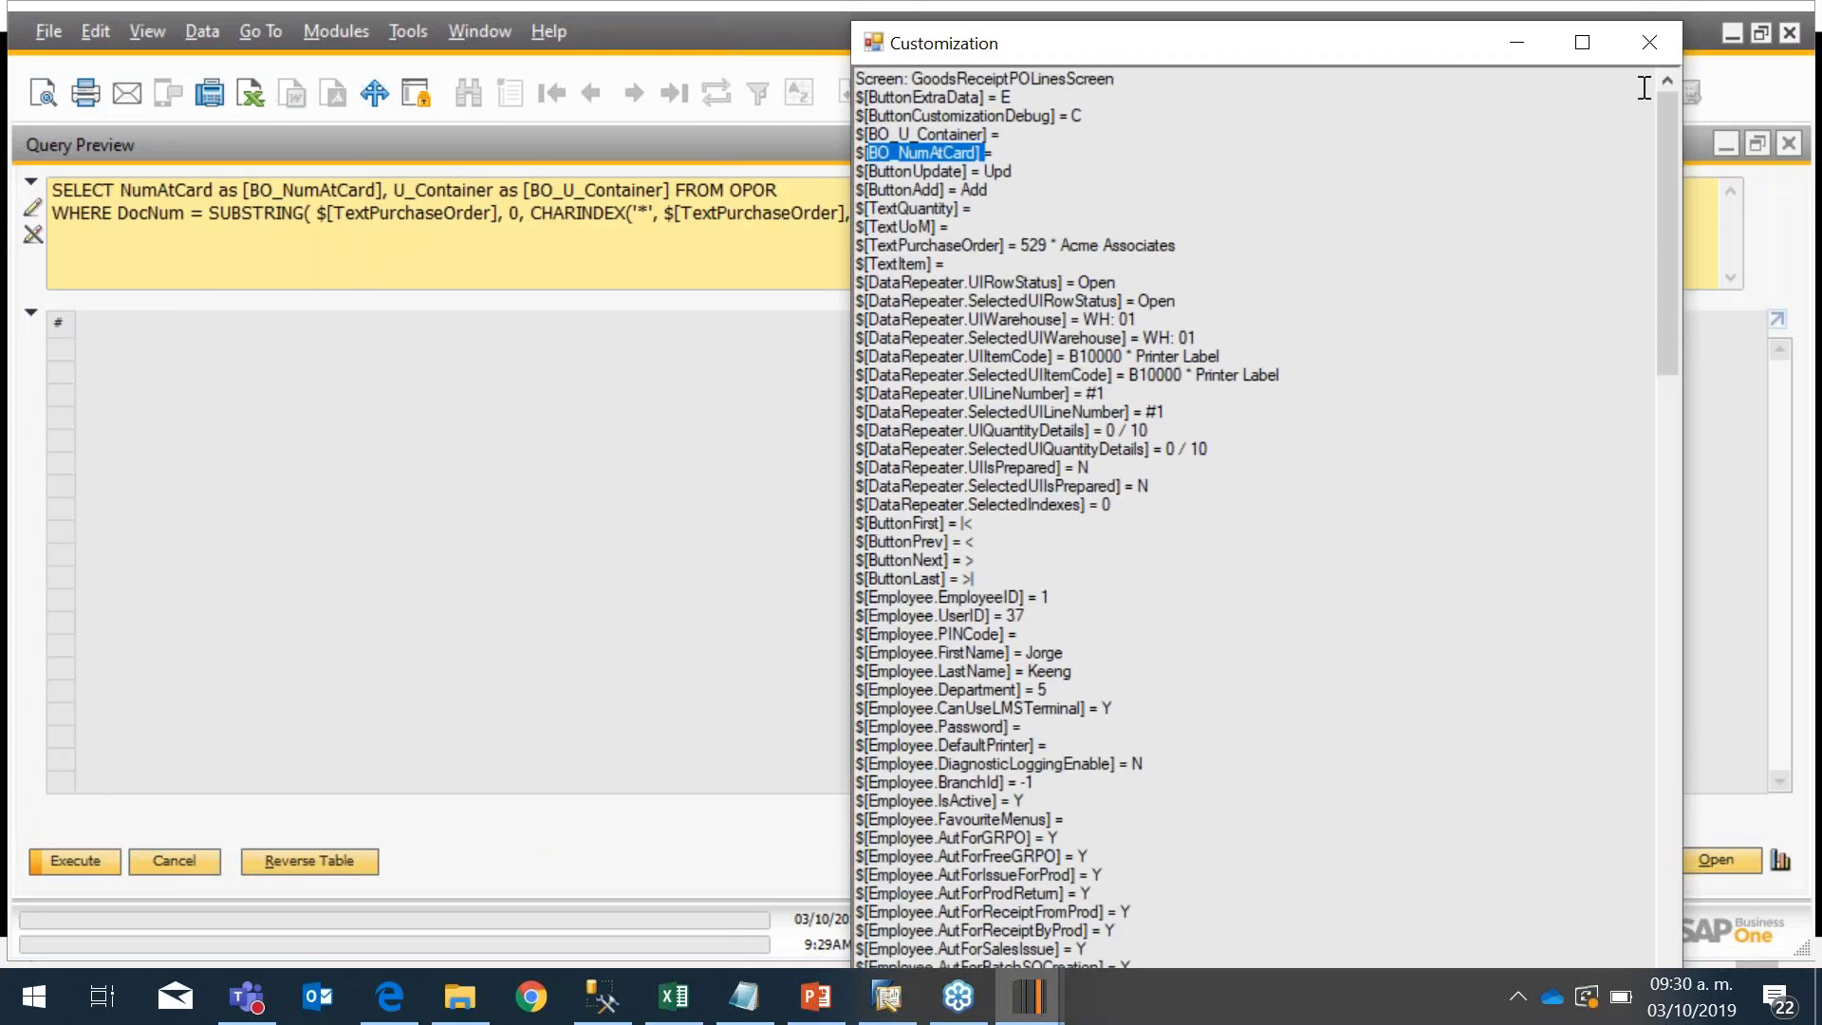
drag(1670, 100, 1737, 641)
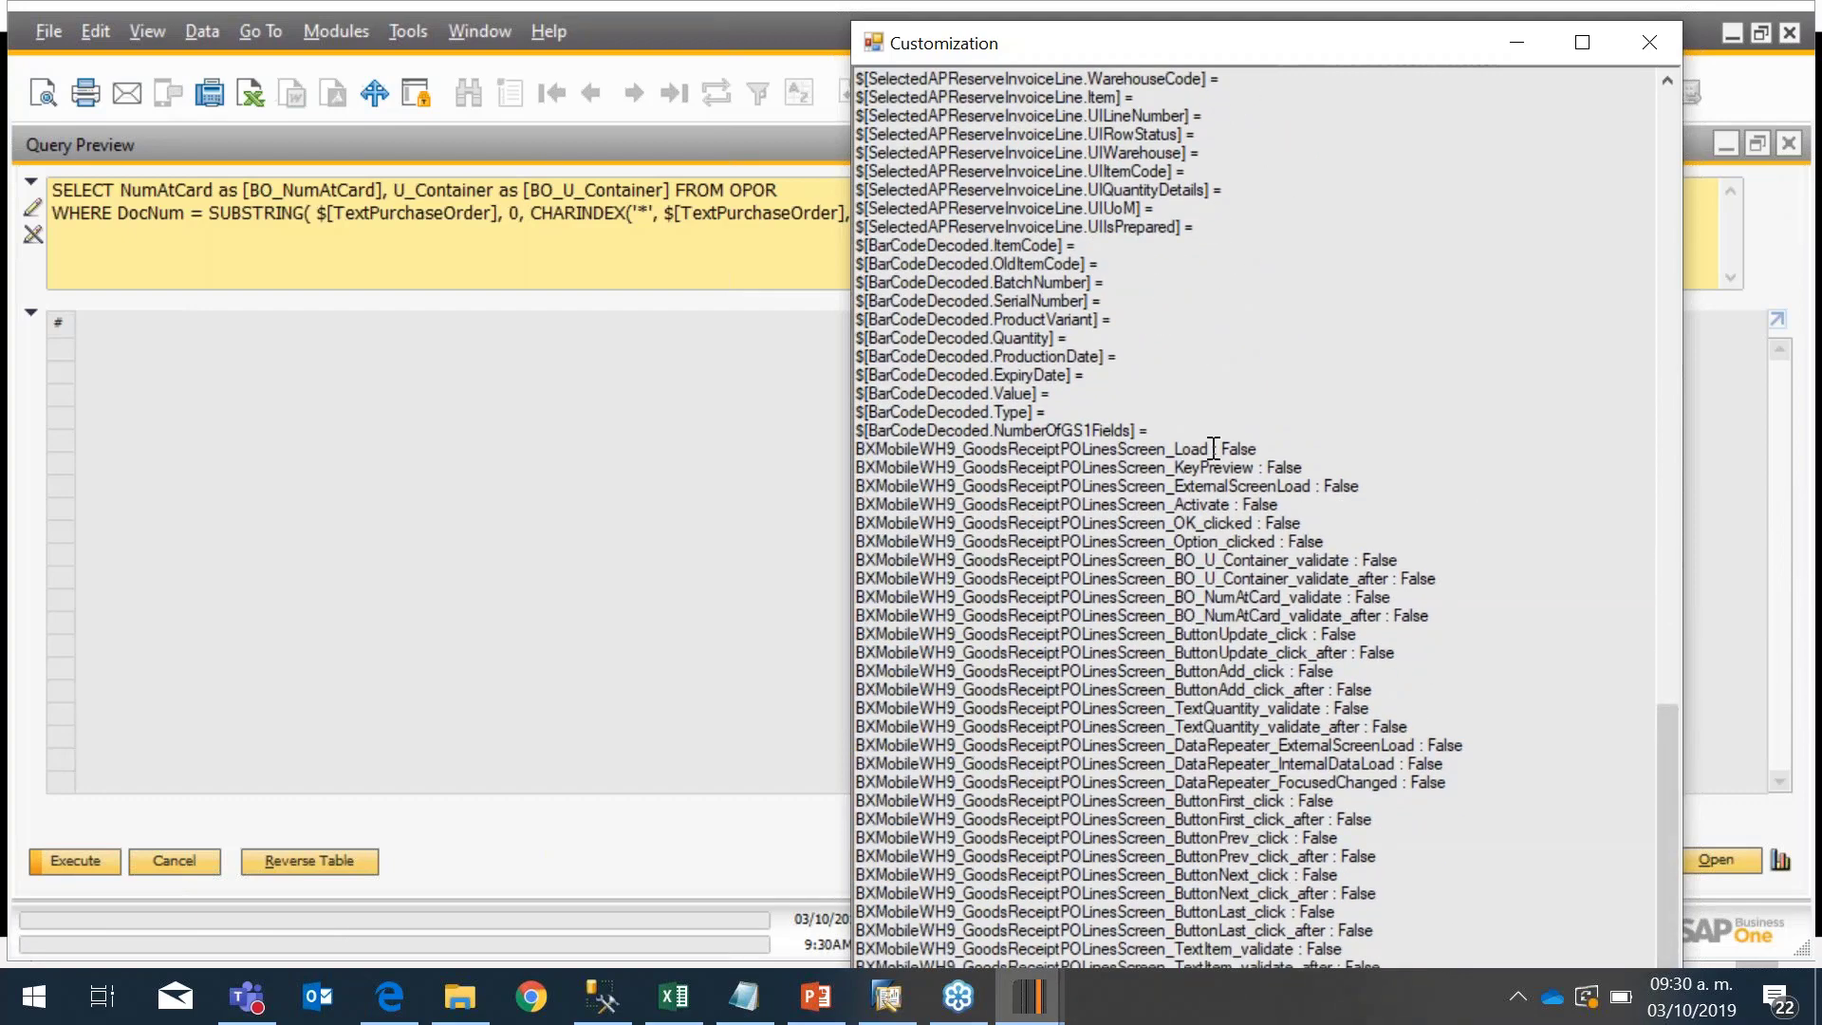
drag(1212, 448, 964, 453)
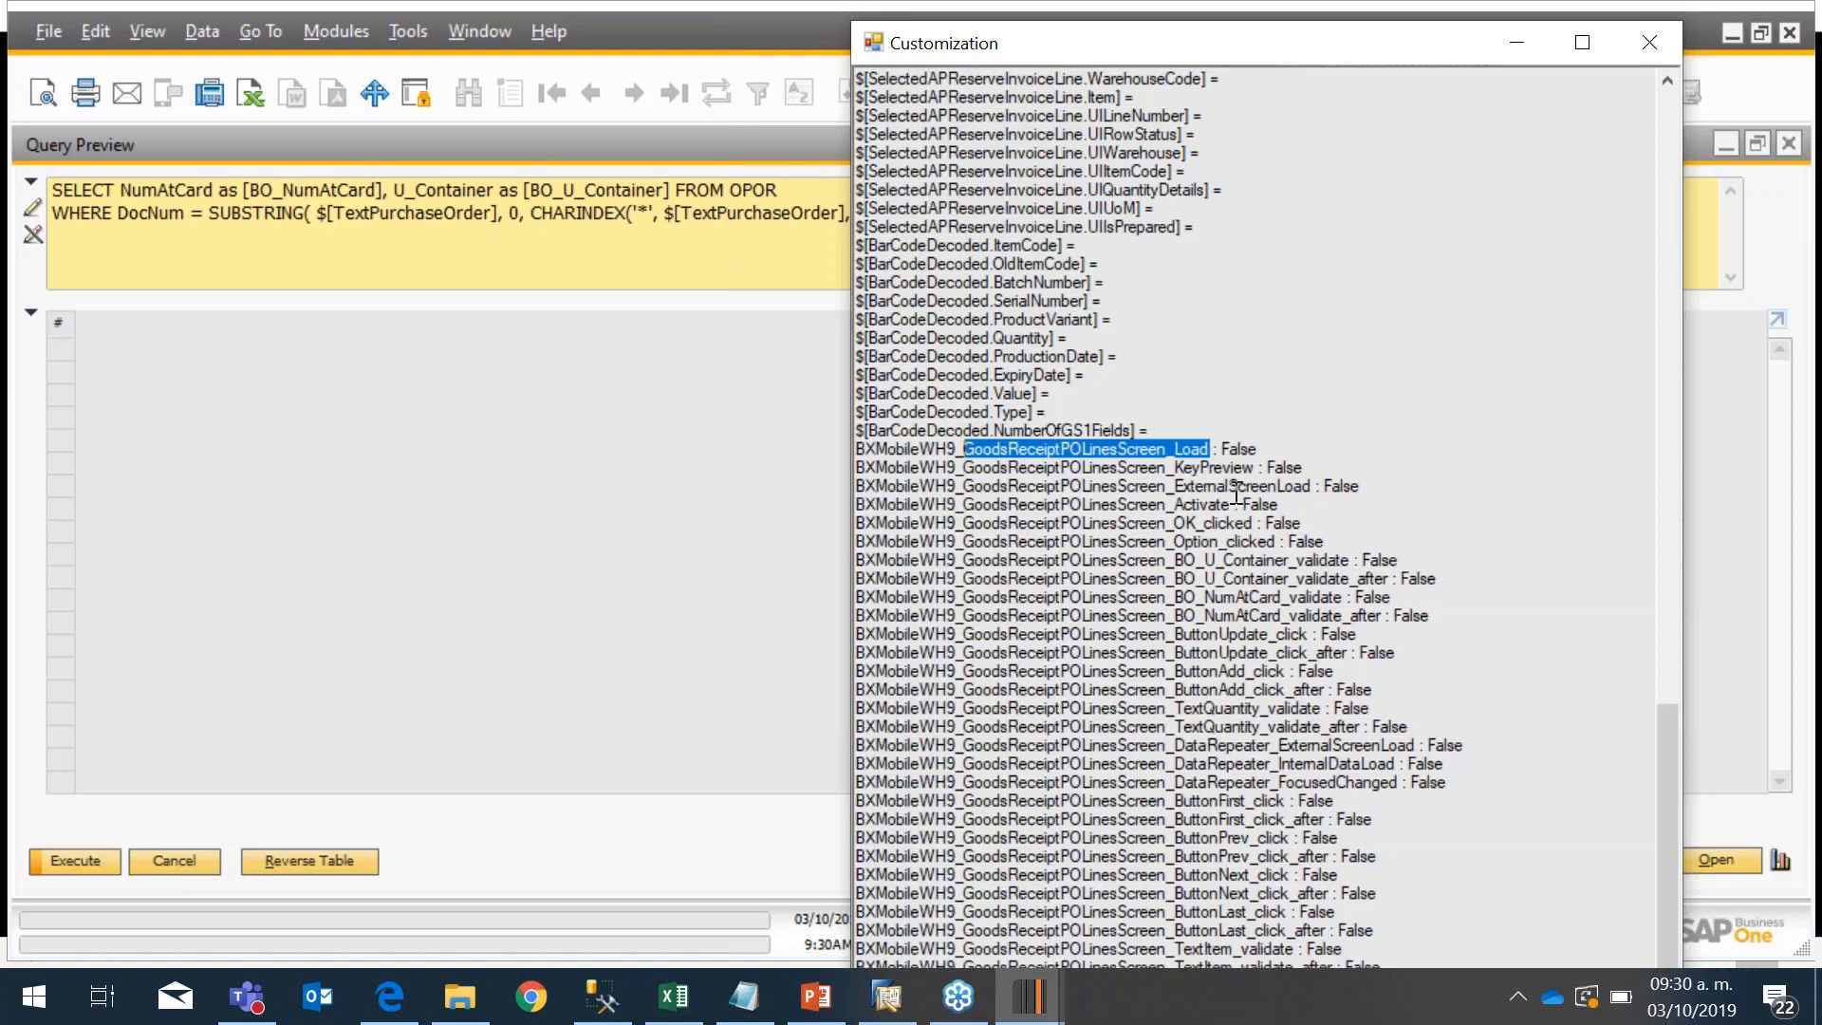
click(783, 505)
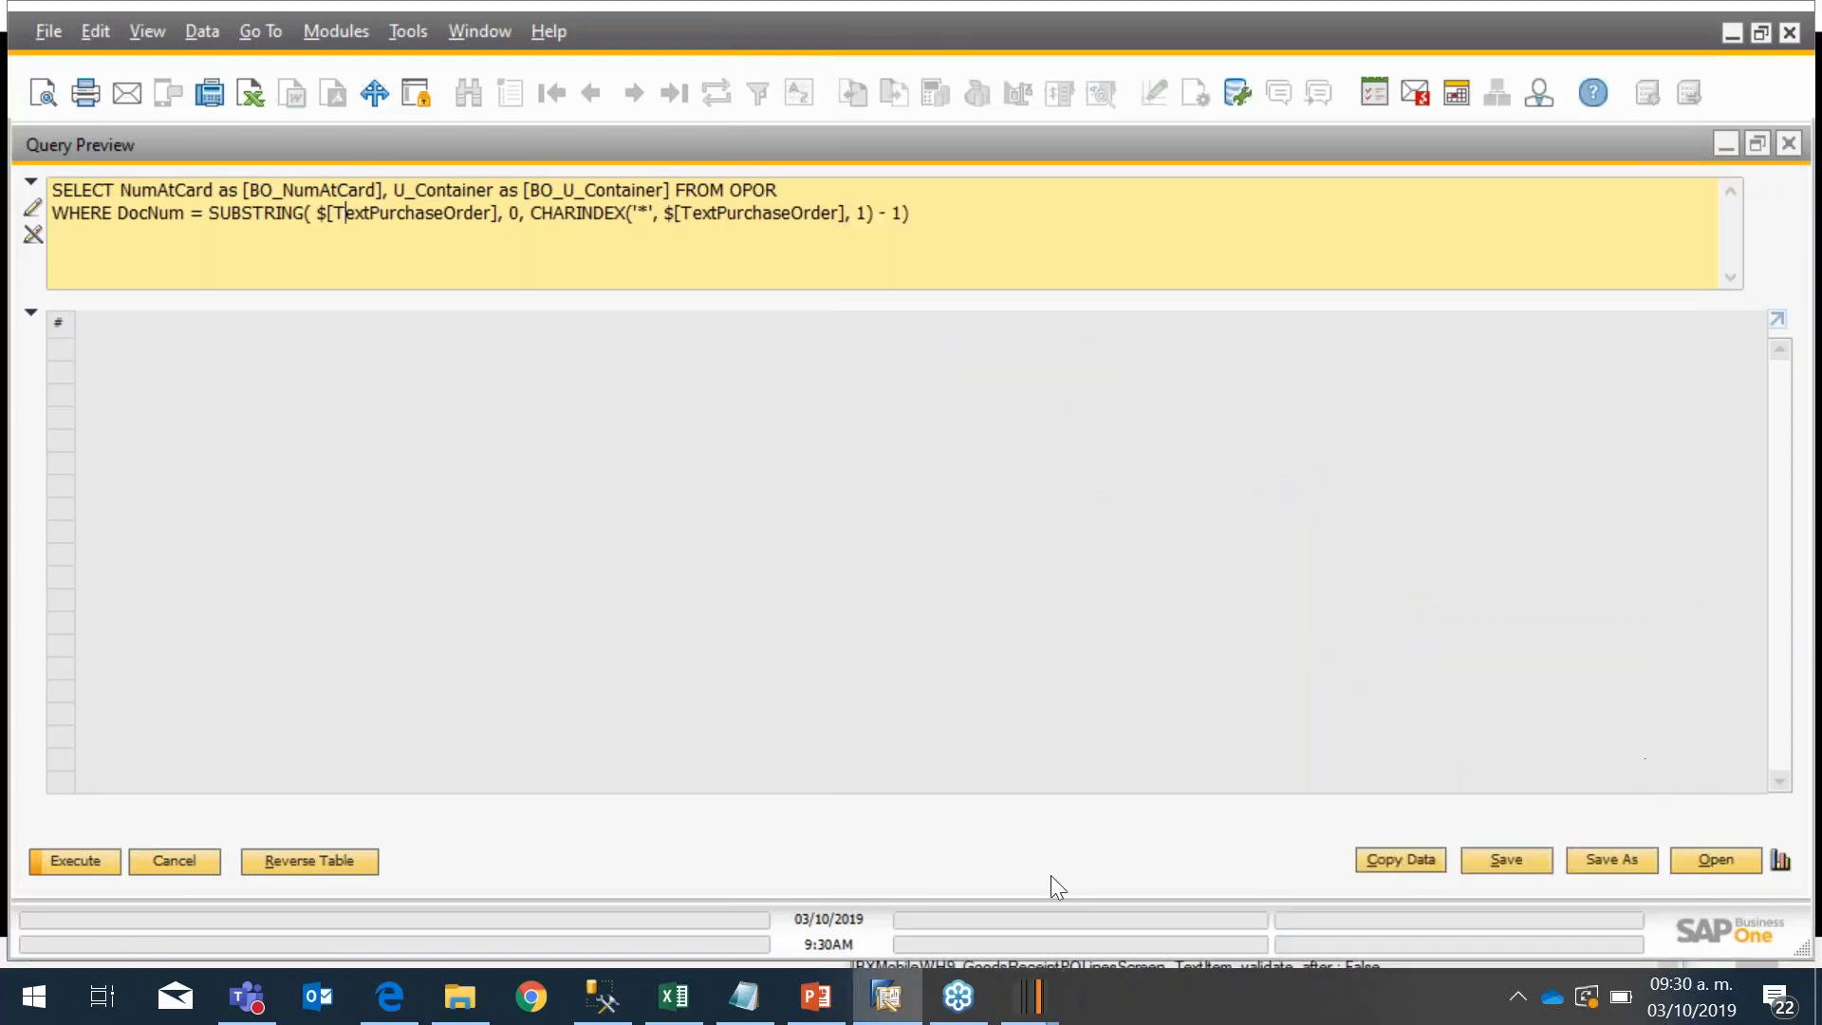
Step: Save the query as BXMobileWH9_GoodsReceiptPOLinesScreen_Load, copied from Queries.txt, in the Produmex Scan category, and put the query windows away
click(765, 1009)
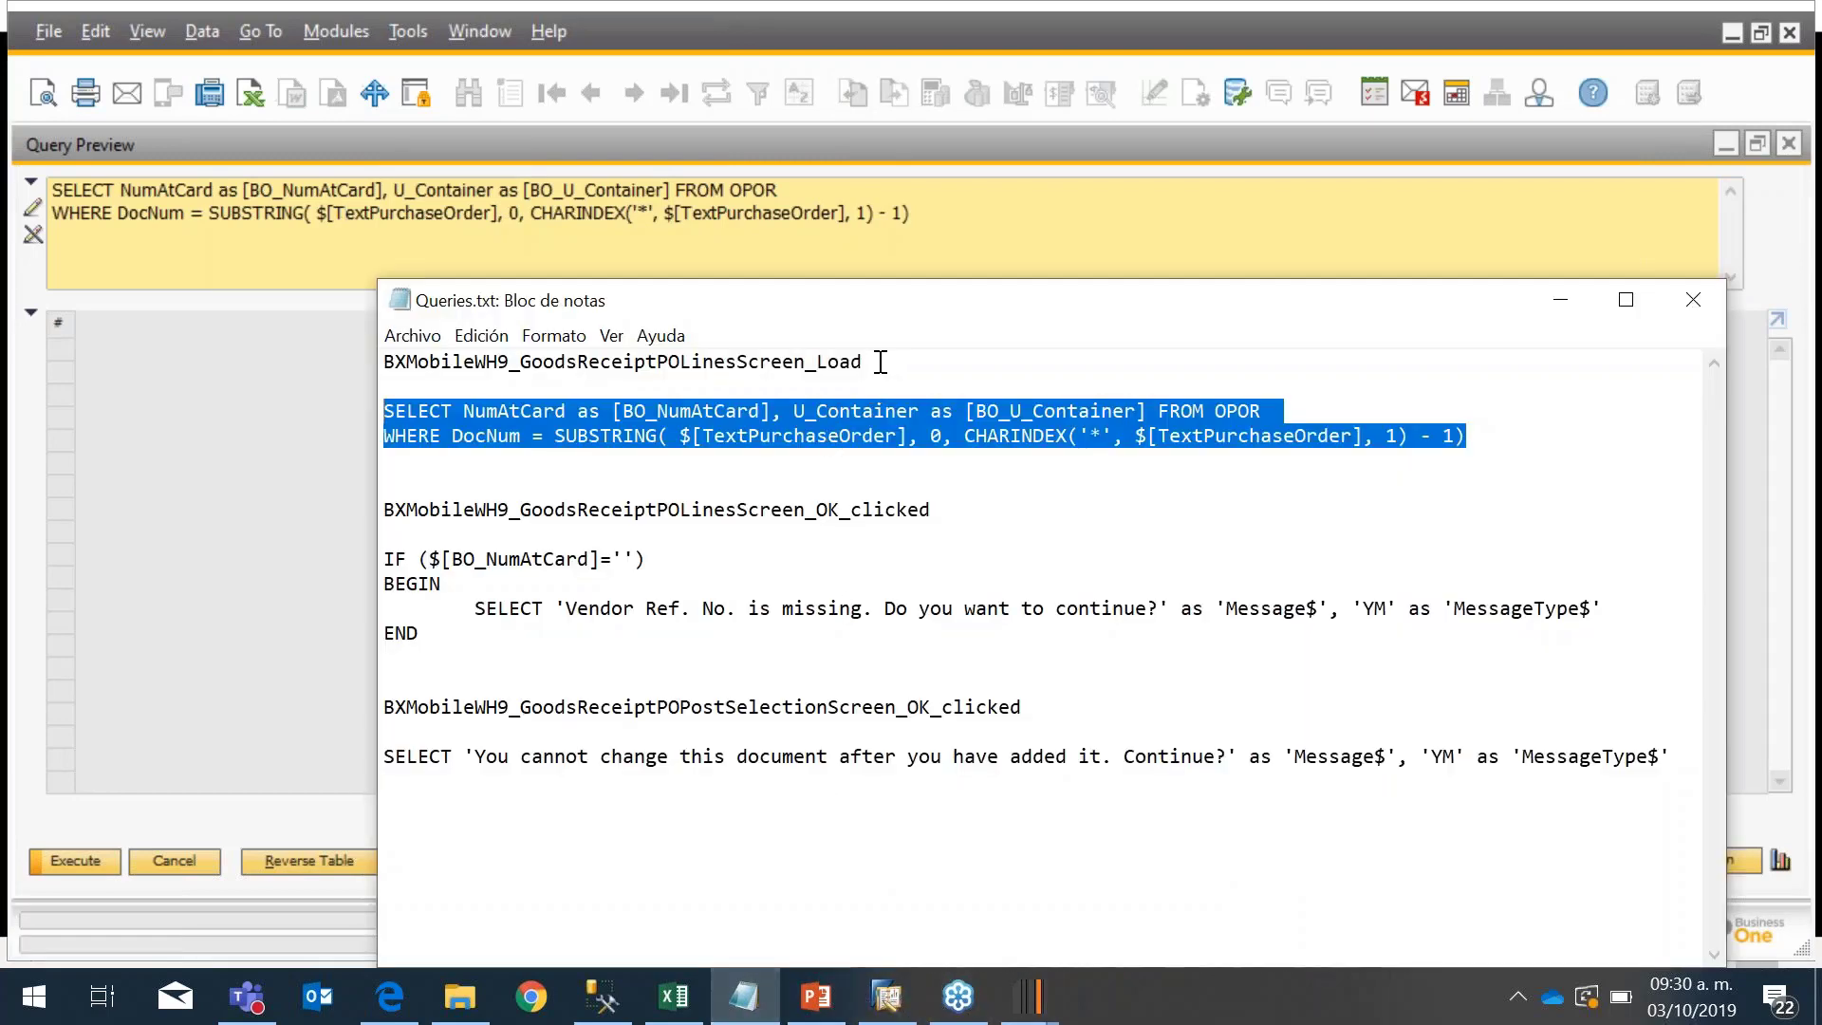
drag(881, 361, 379, 361)
key(ctrl+c)
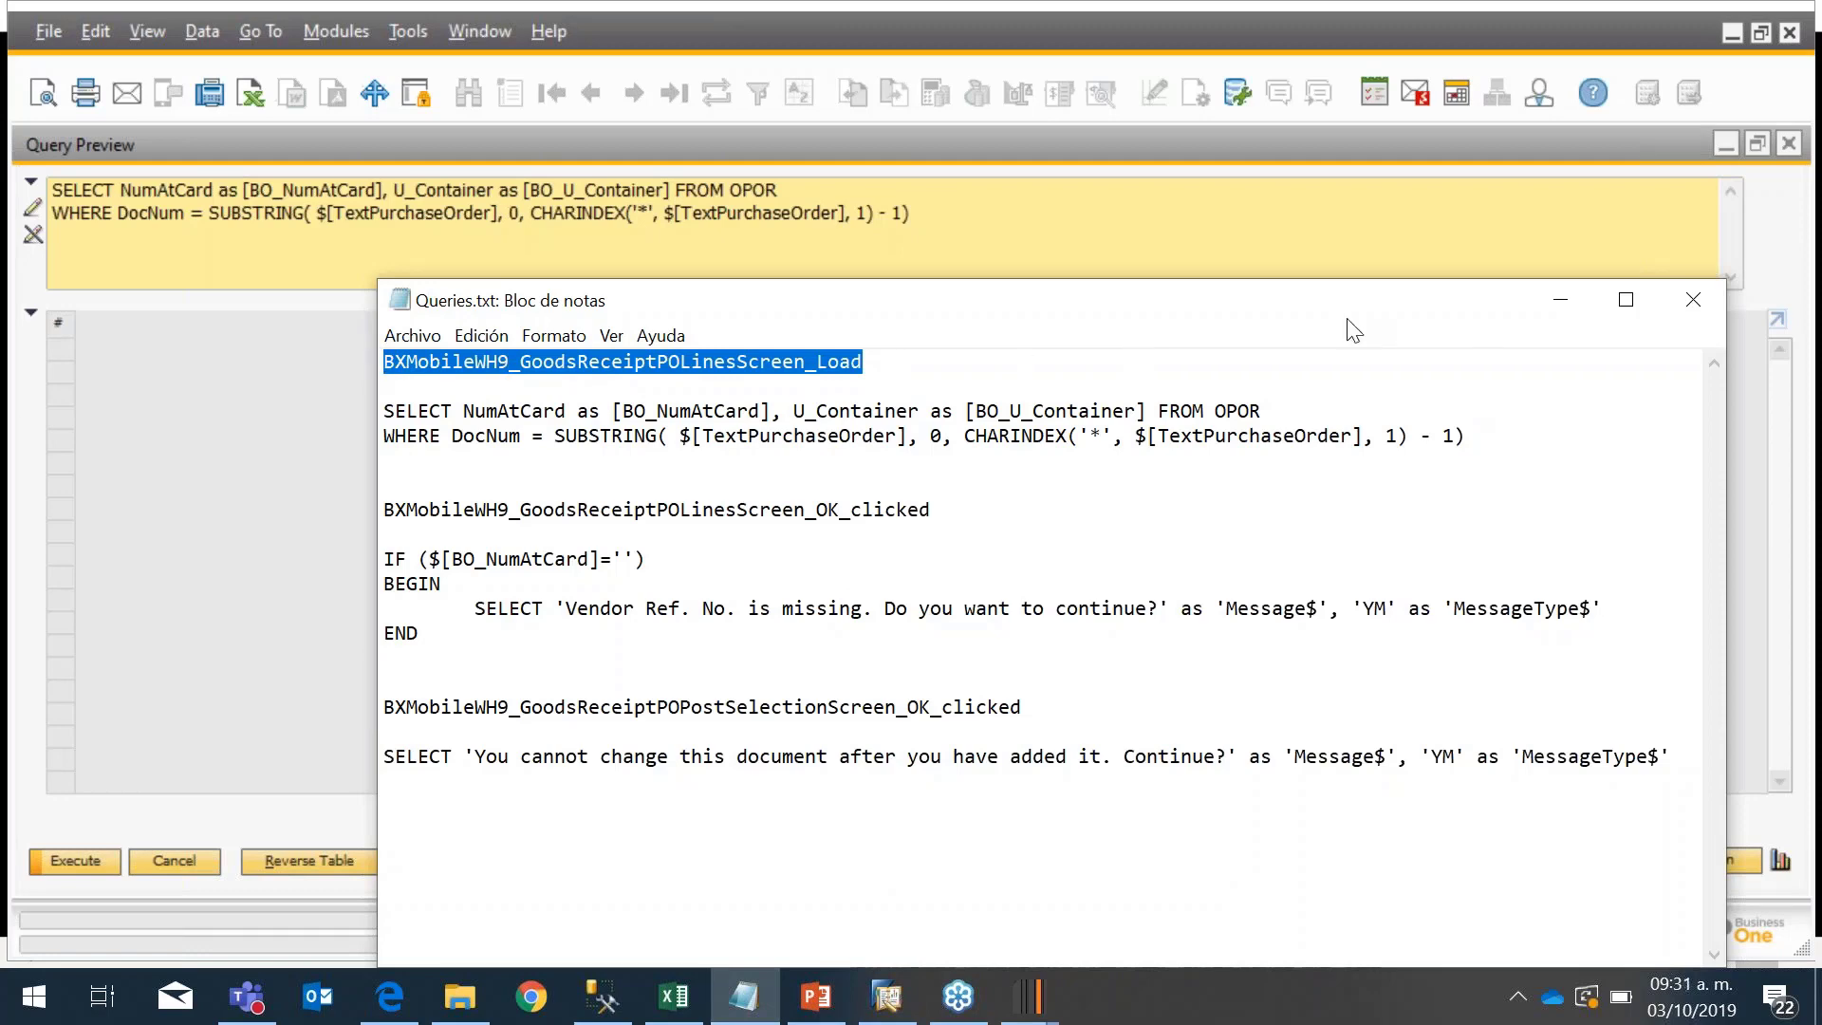
click(1558, 302)
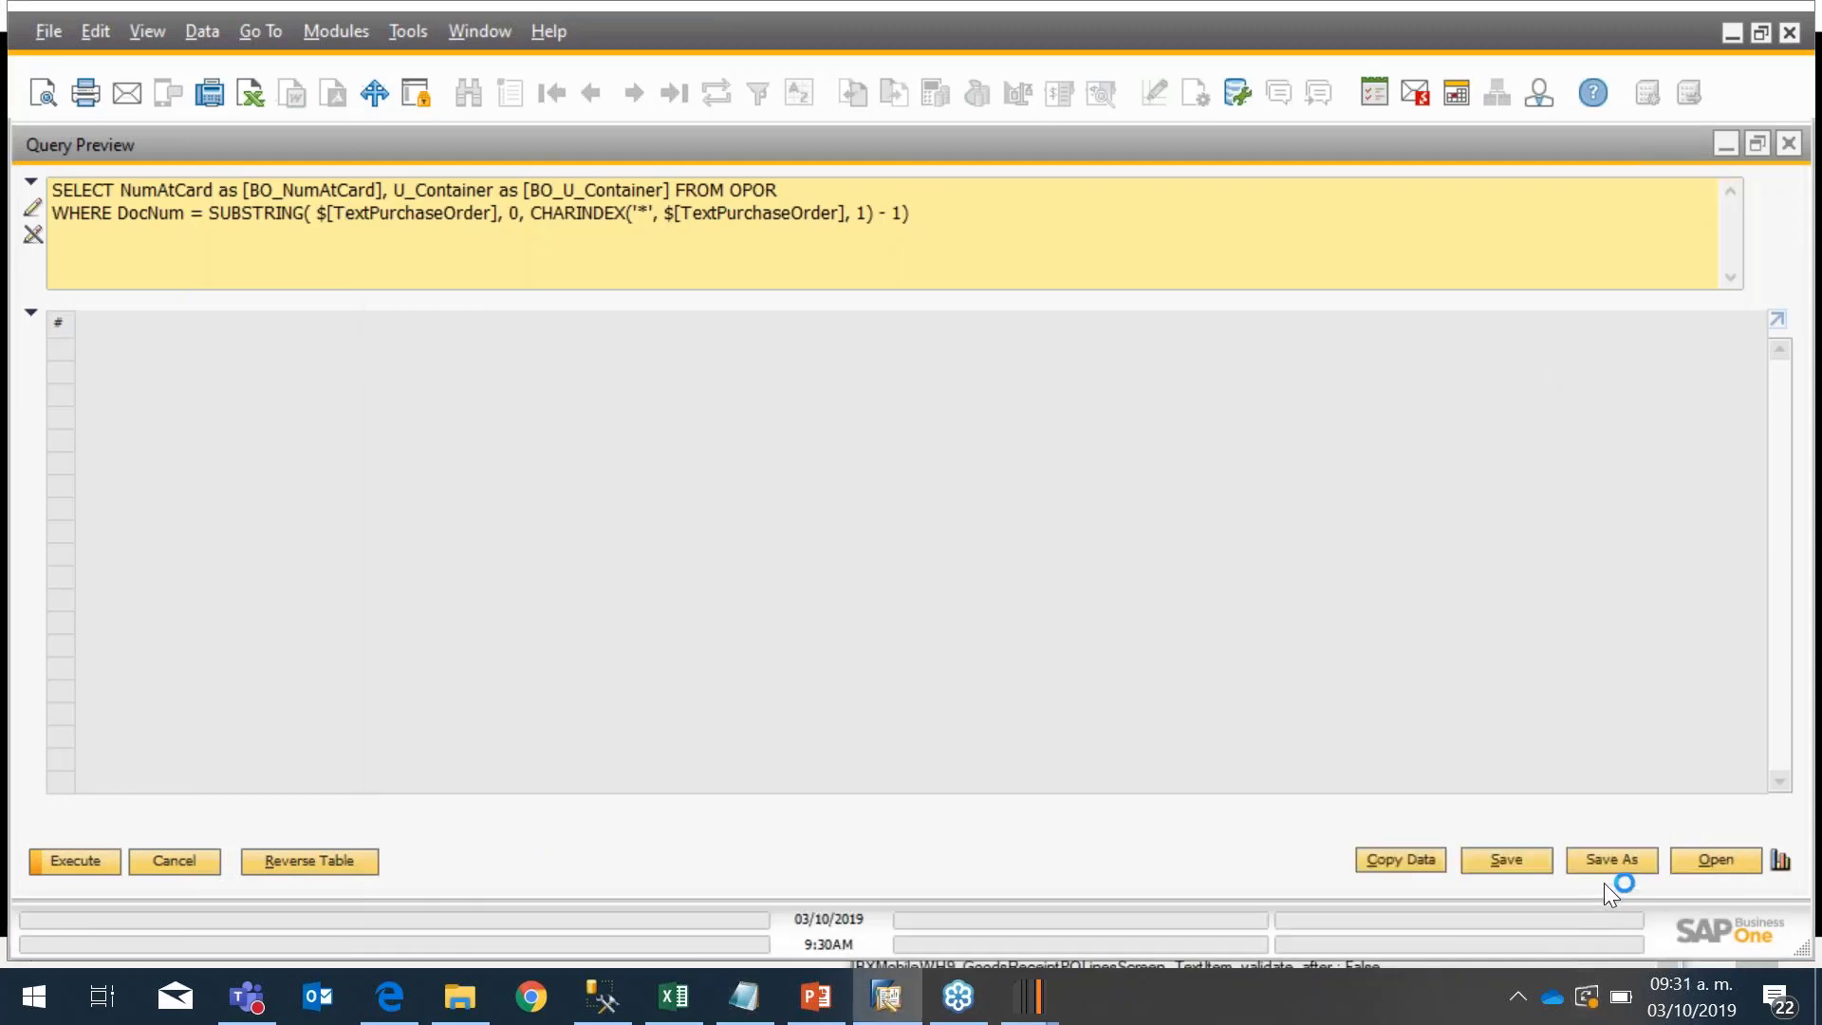
click(1611, 860)
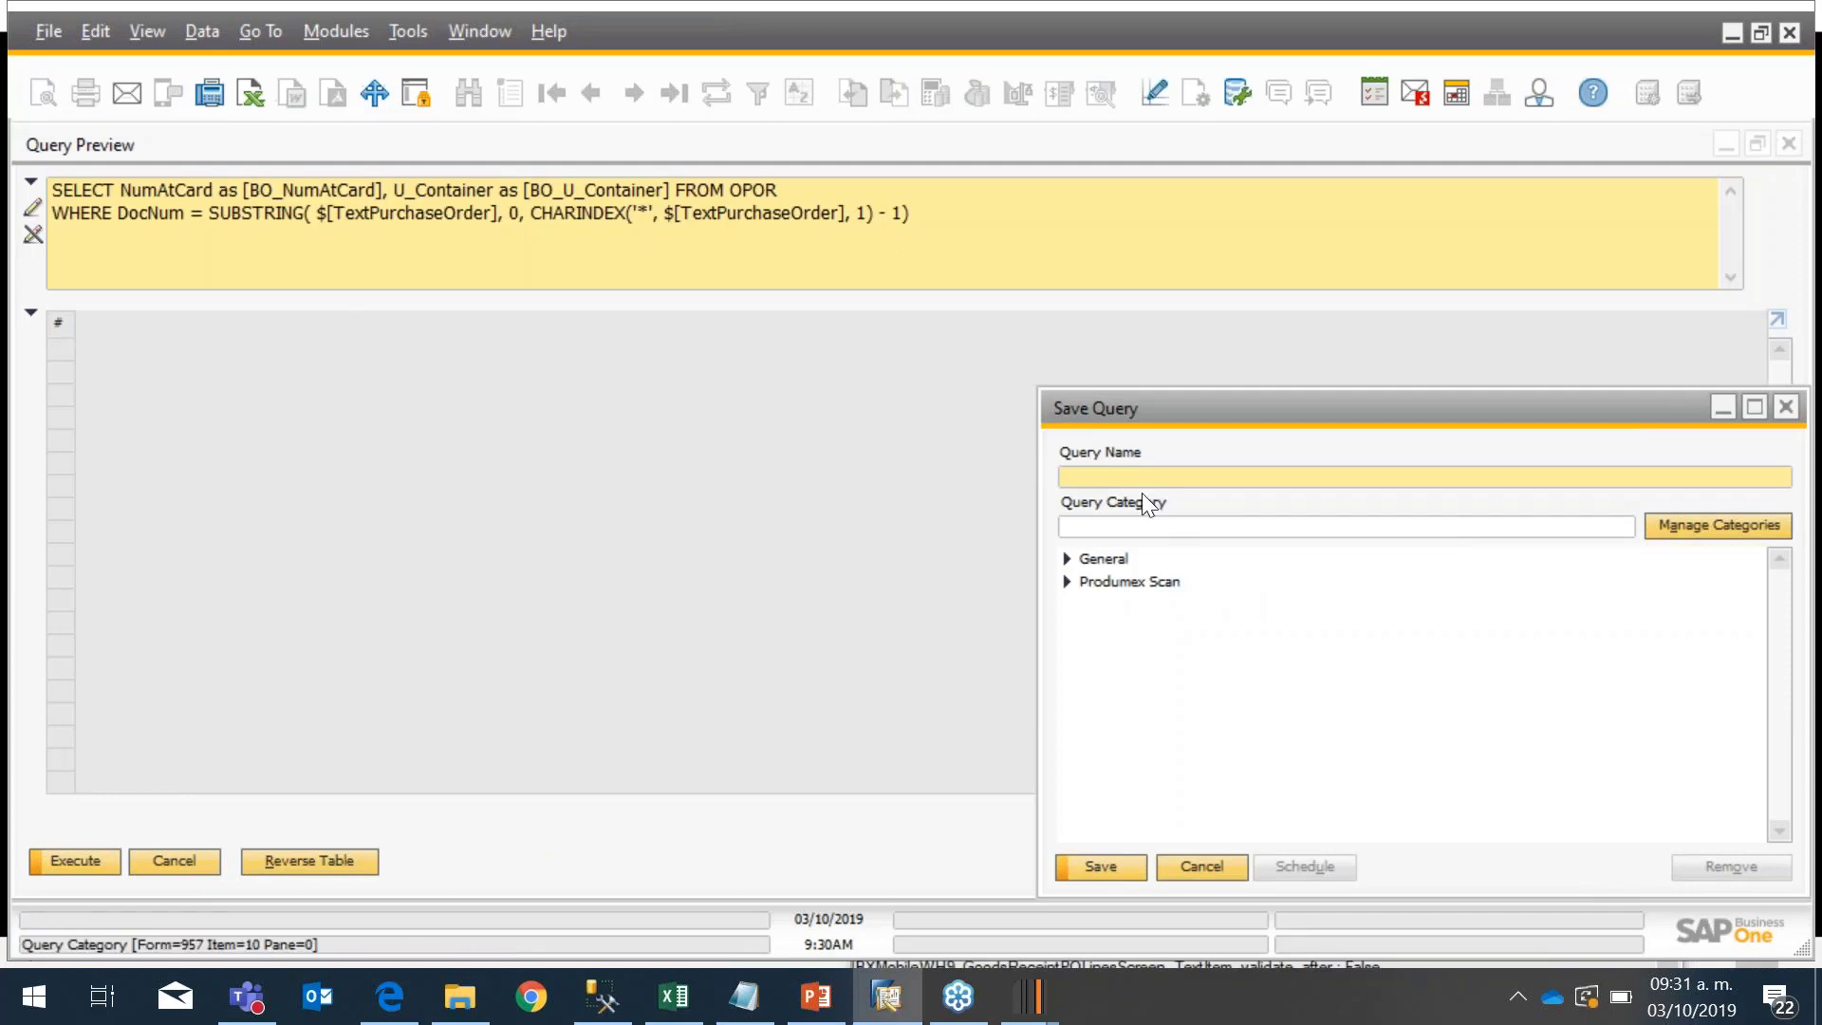
key(ctrl+v)
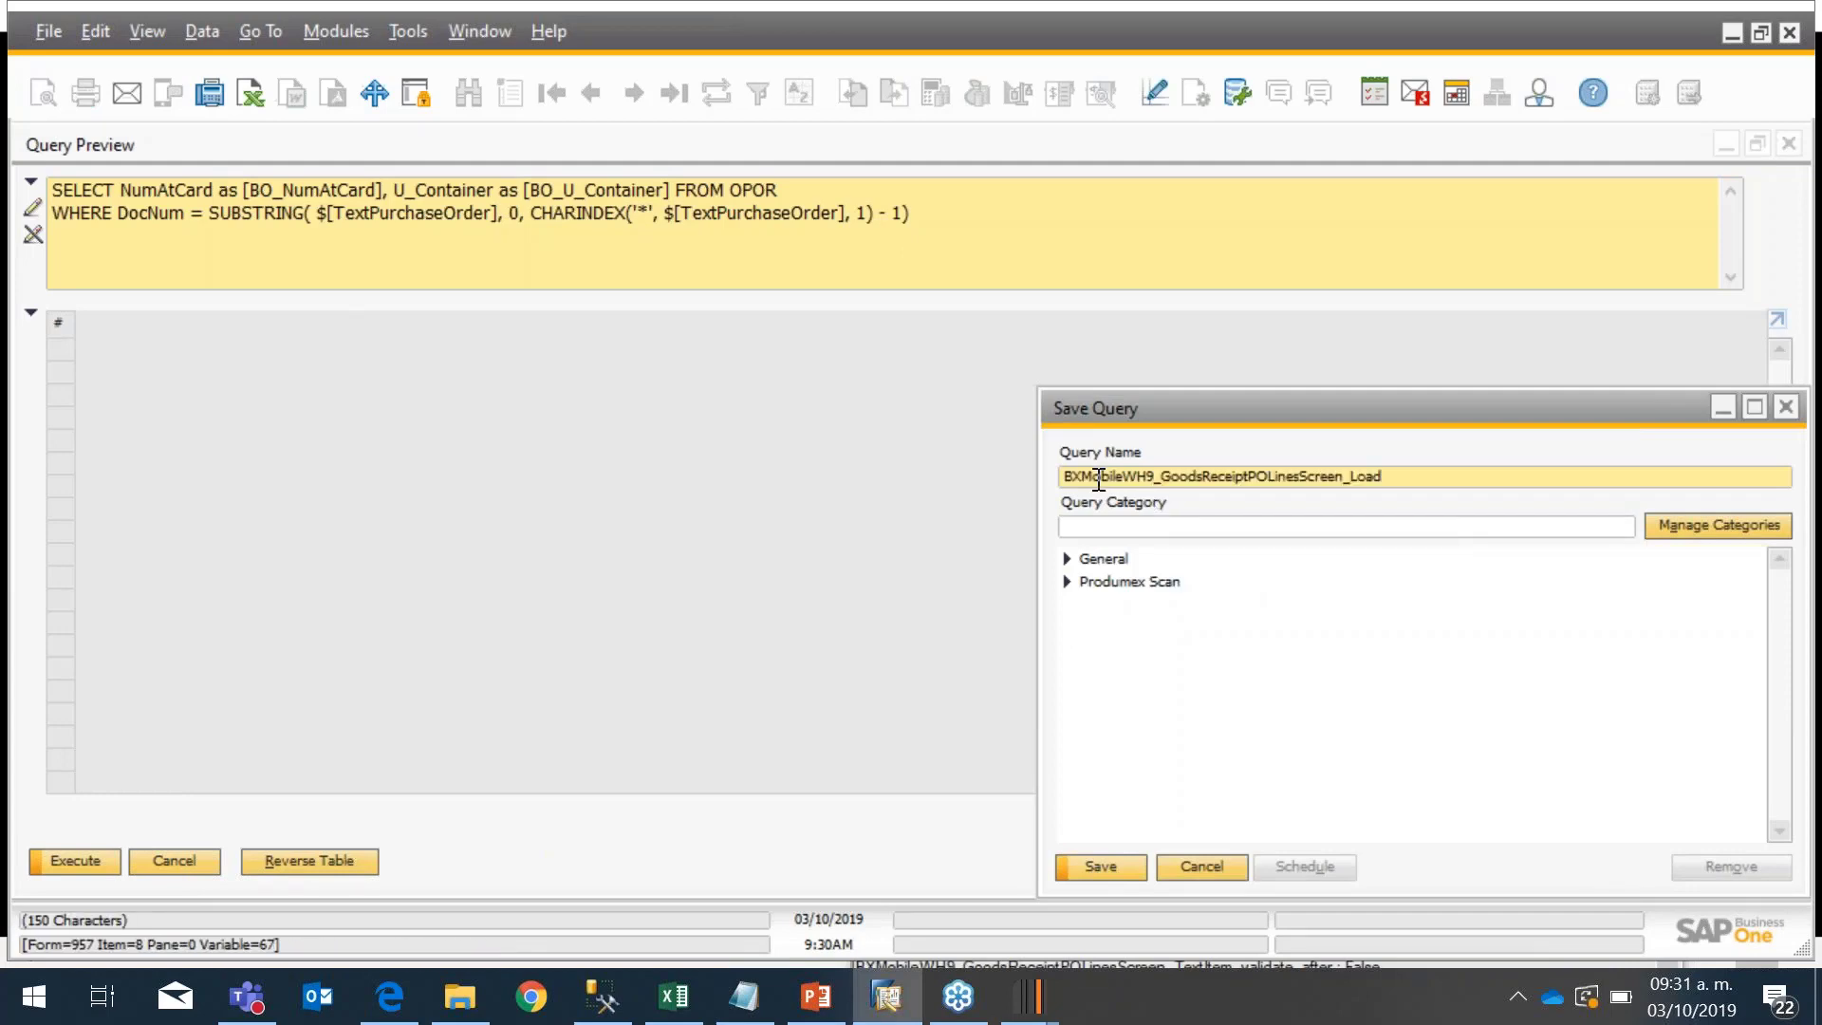
key(Tab)
click(1118, 527)
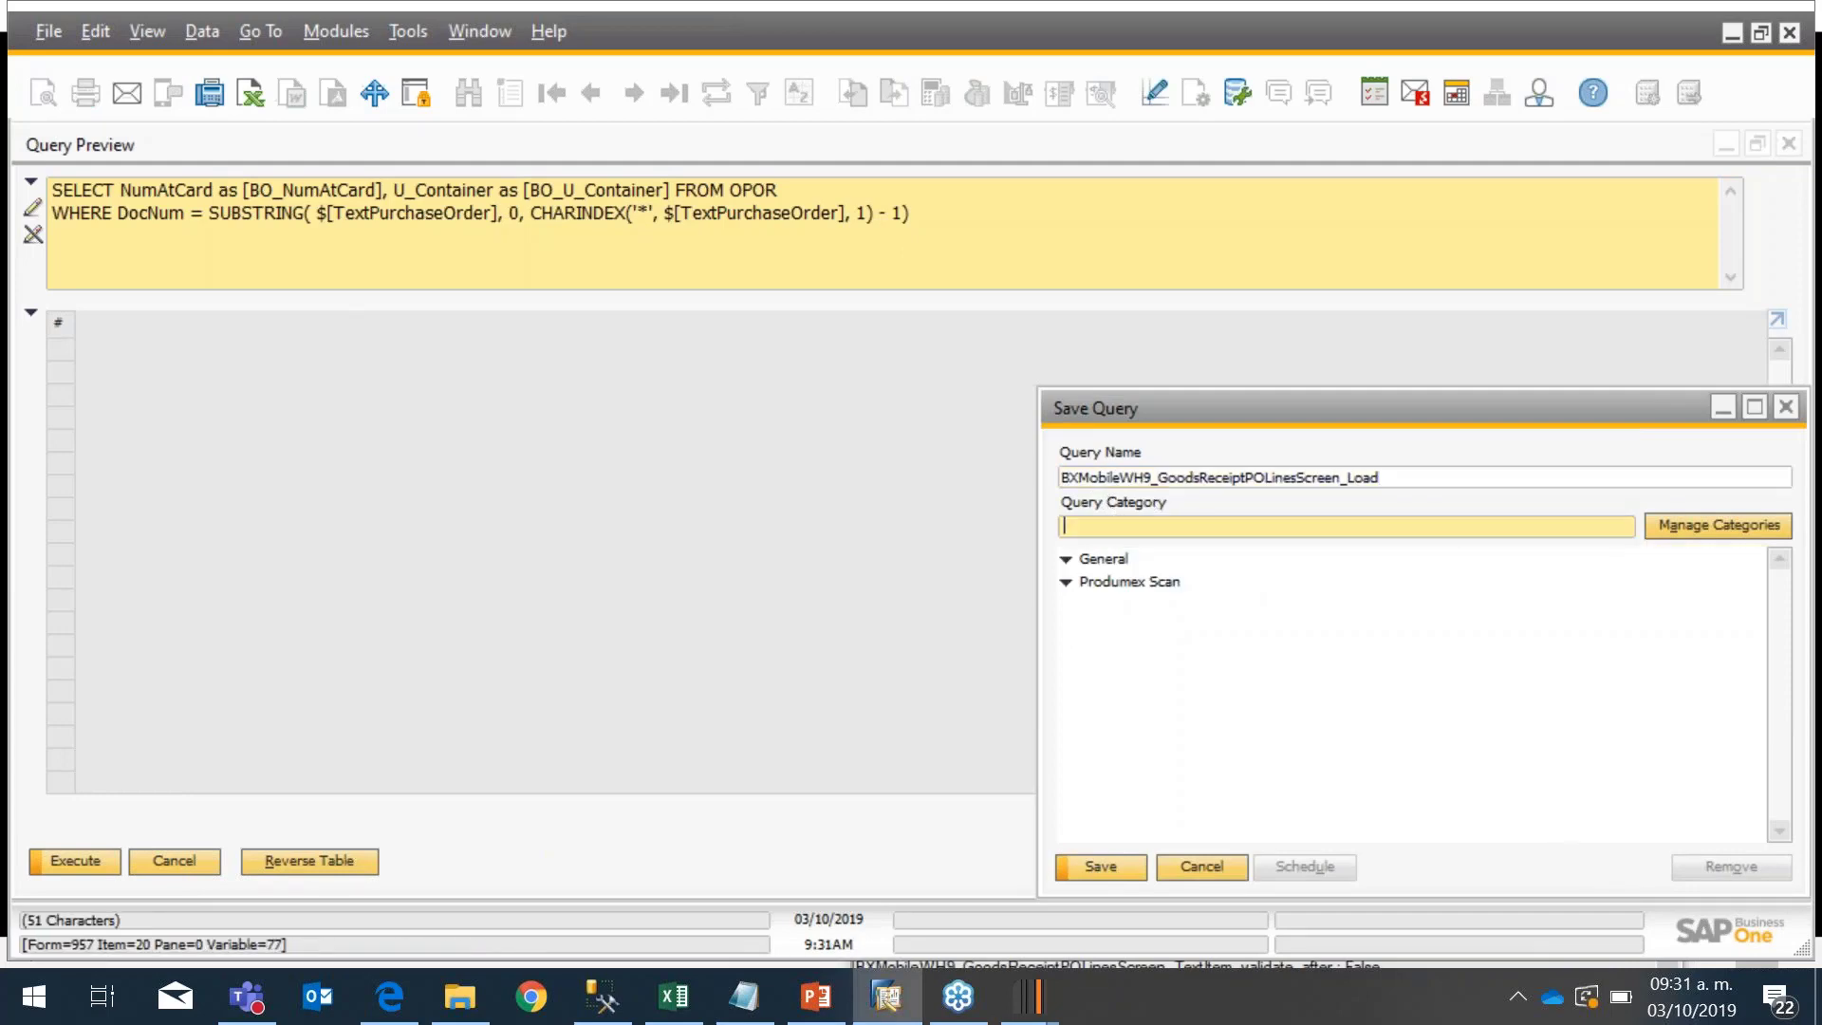
click(1135, 583)
click(1118, 865)
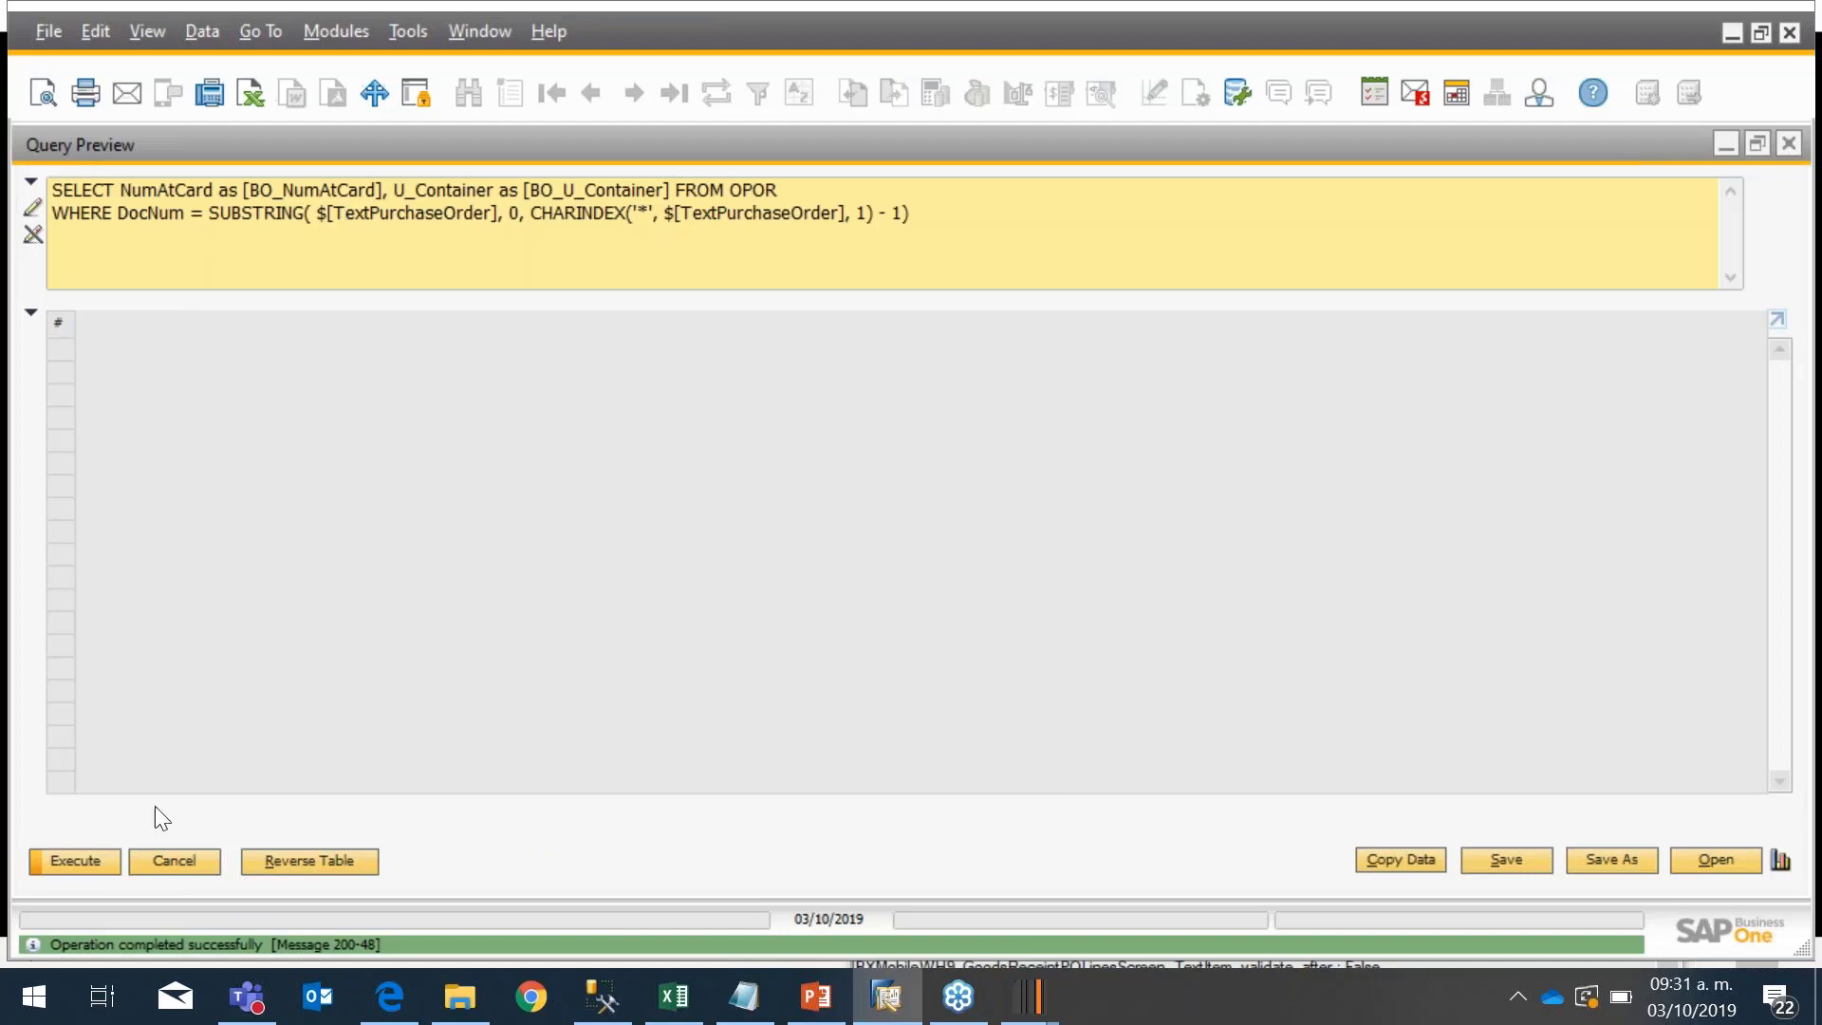
click(165, 860)
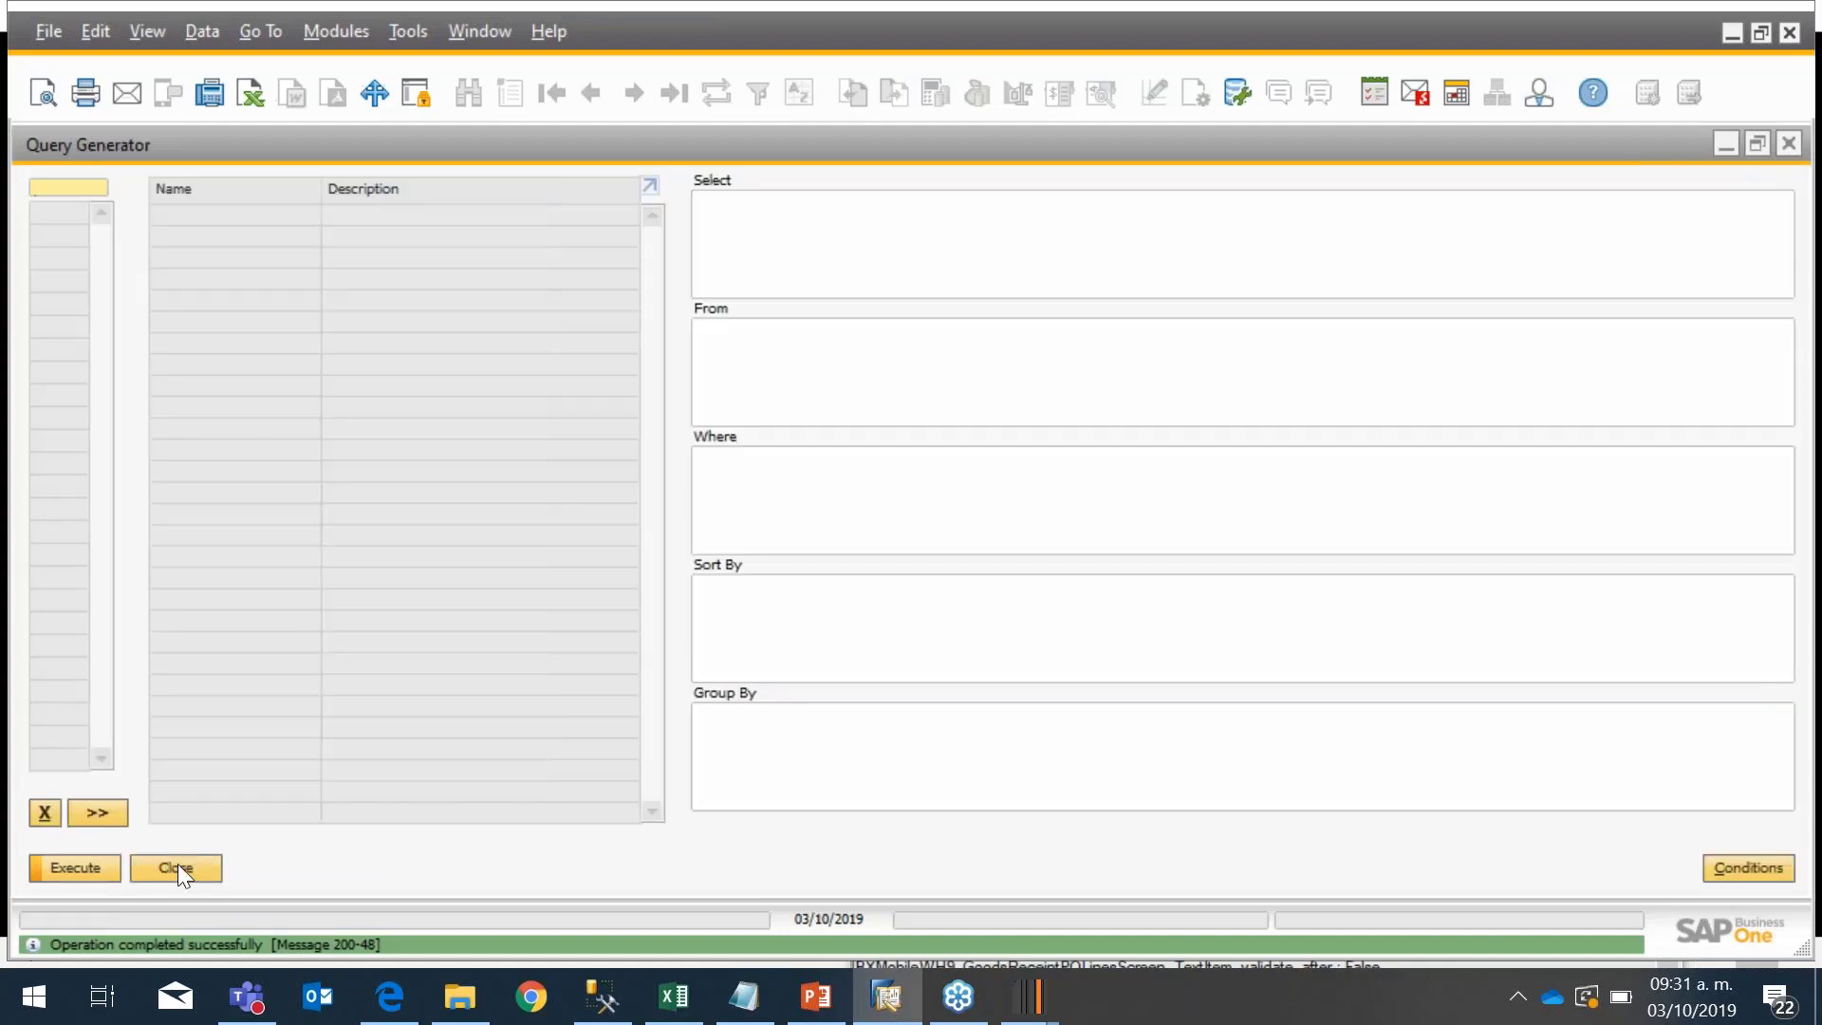
click(1725, 143)
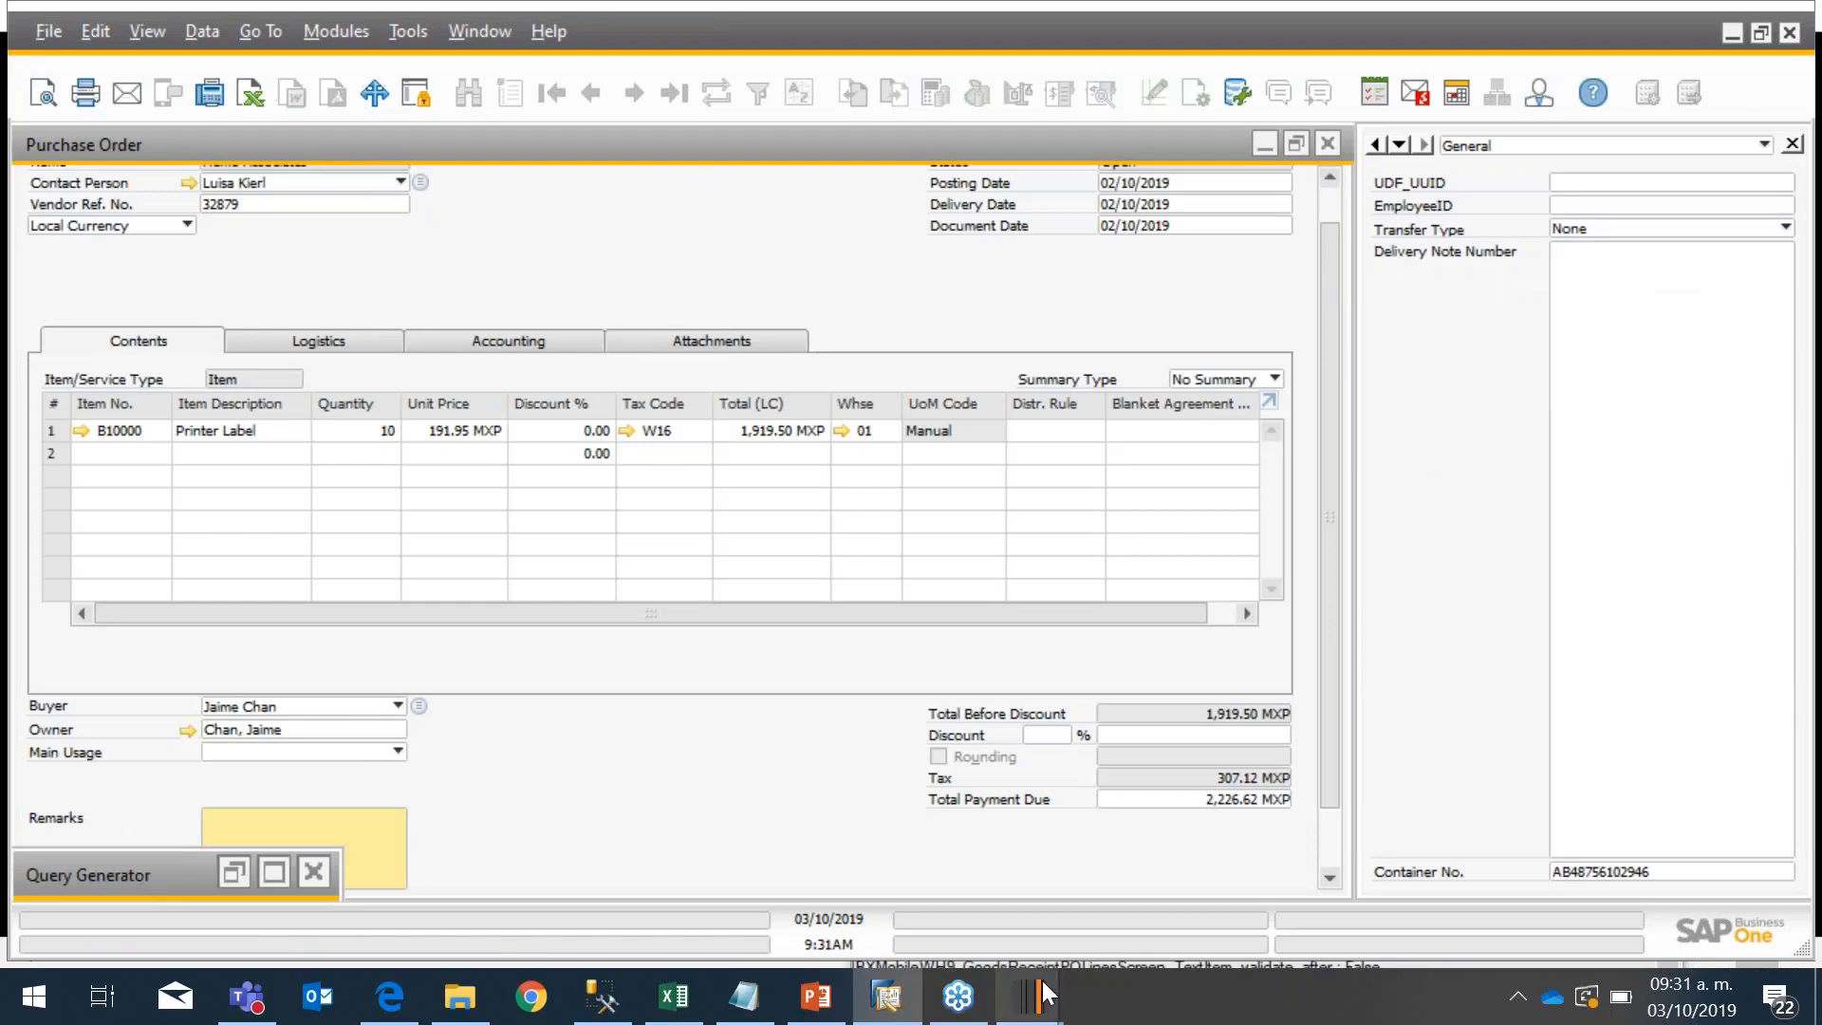
Step: Close the Customization window in Produmex Scan, log out, and log back in with the user ID and account password
mouse_move(1042, 977)
click(1091, 861)
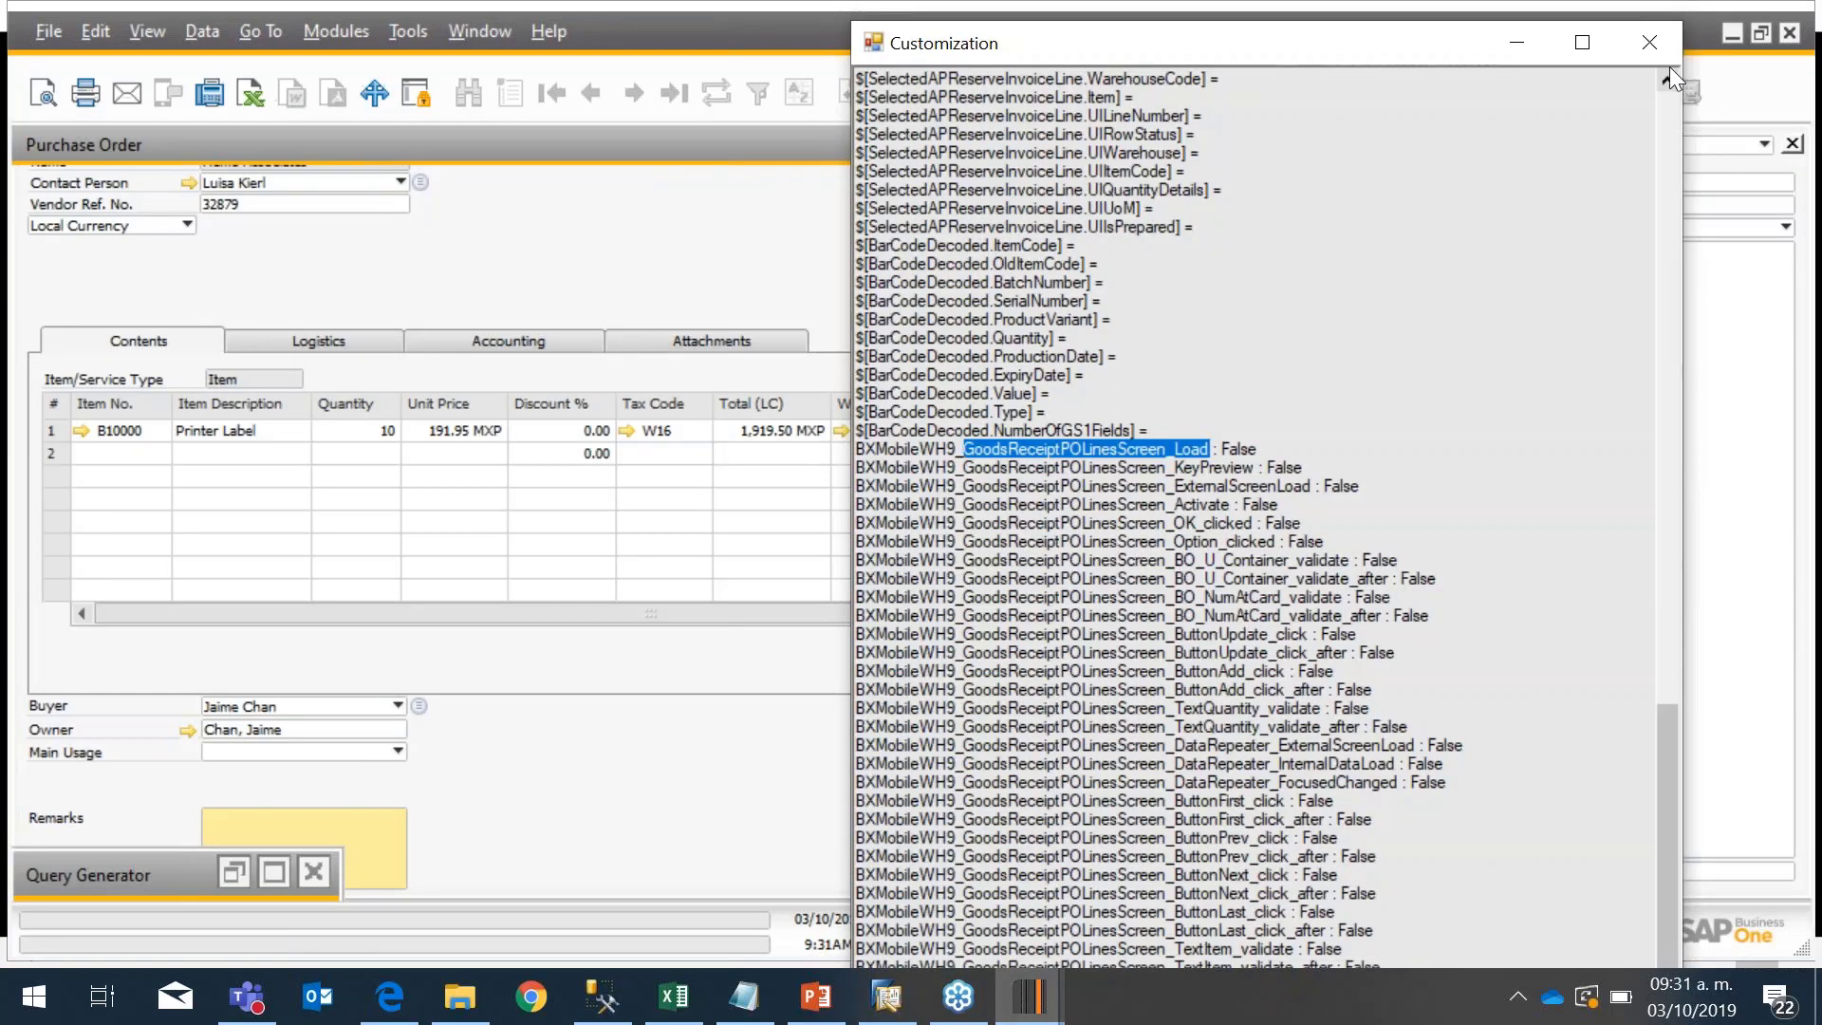
click(1658, 44)
click(1263, 700)
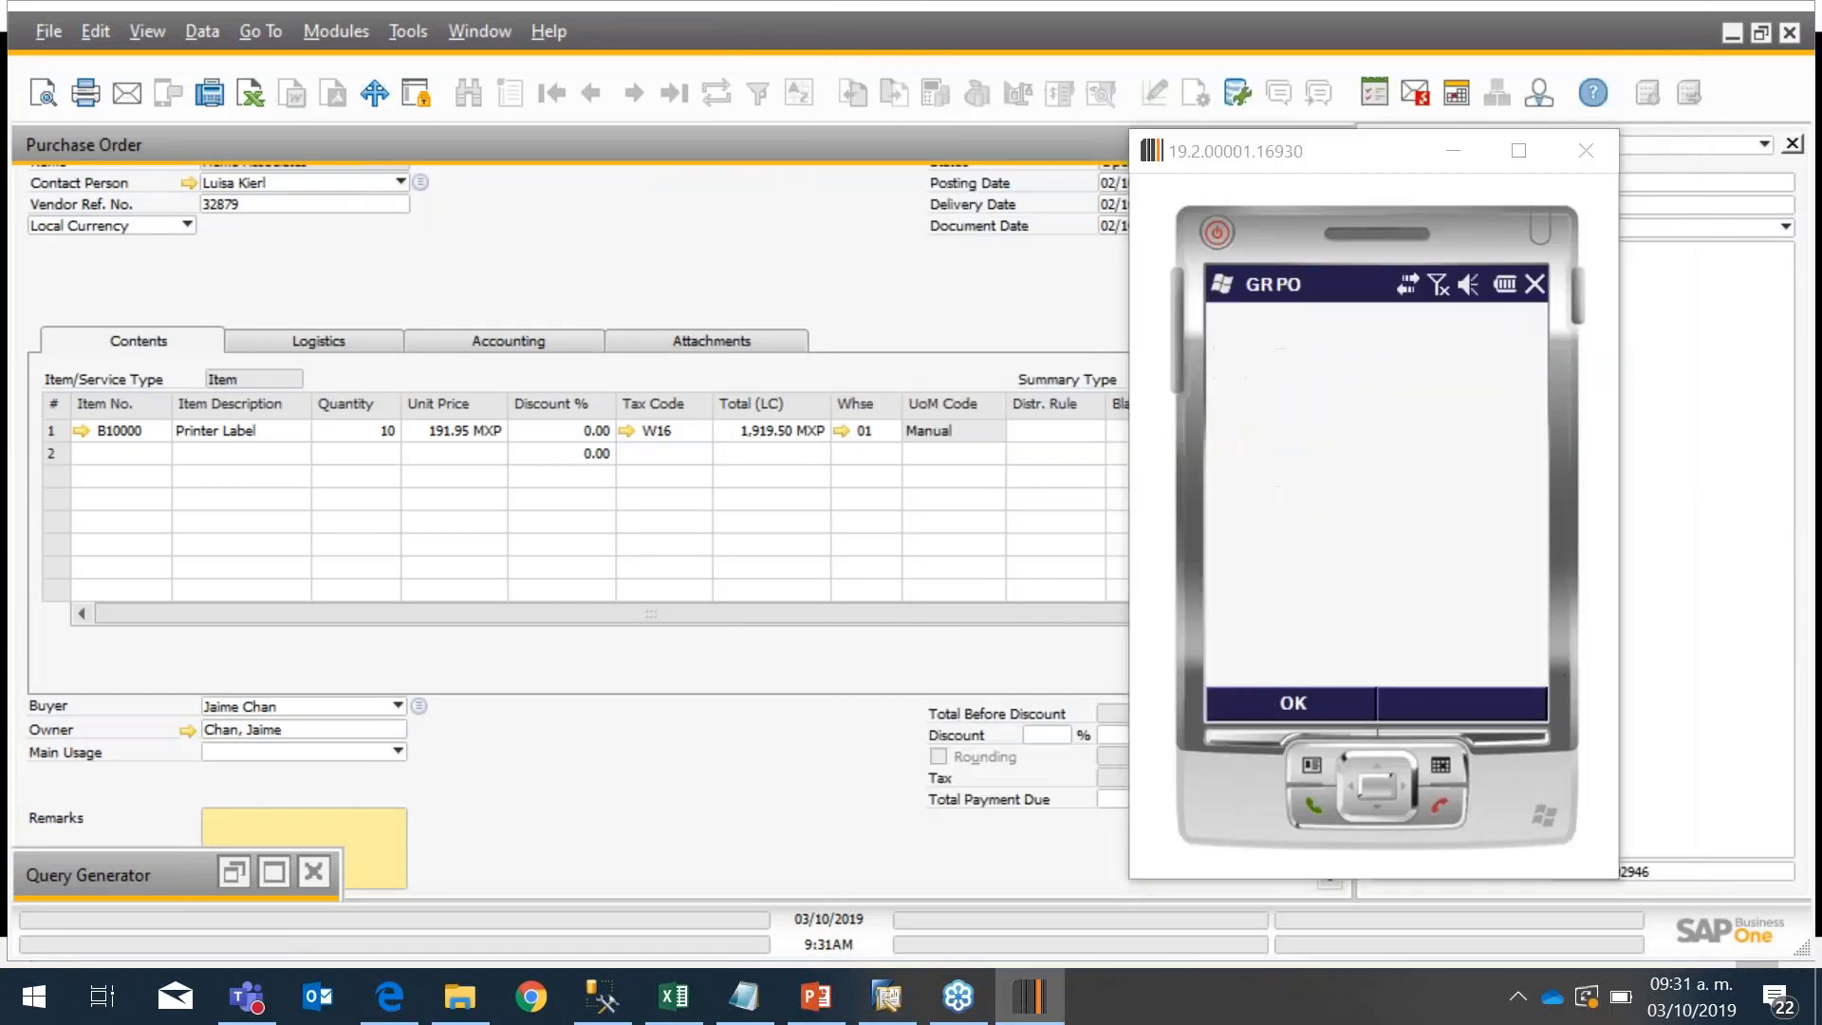
click(1469, 704)
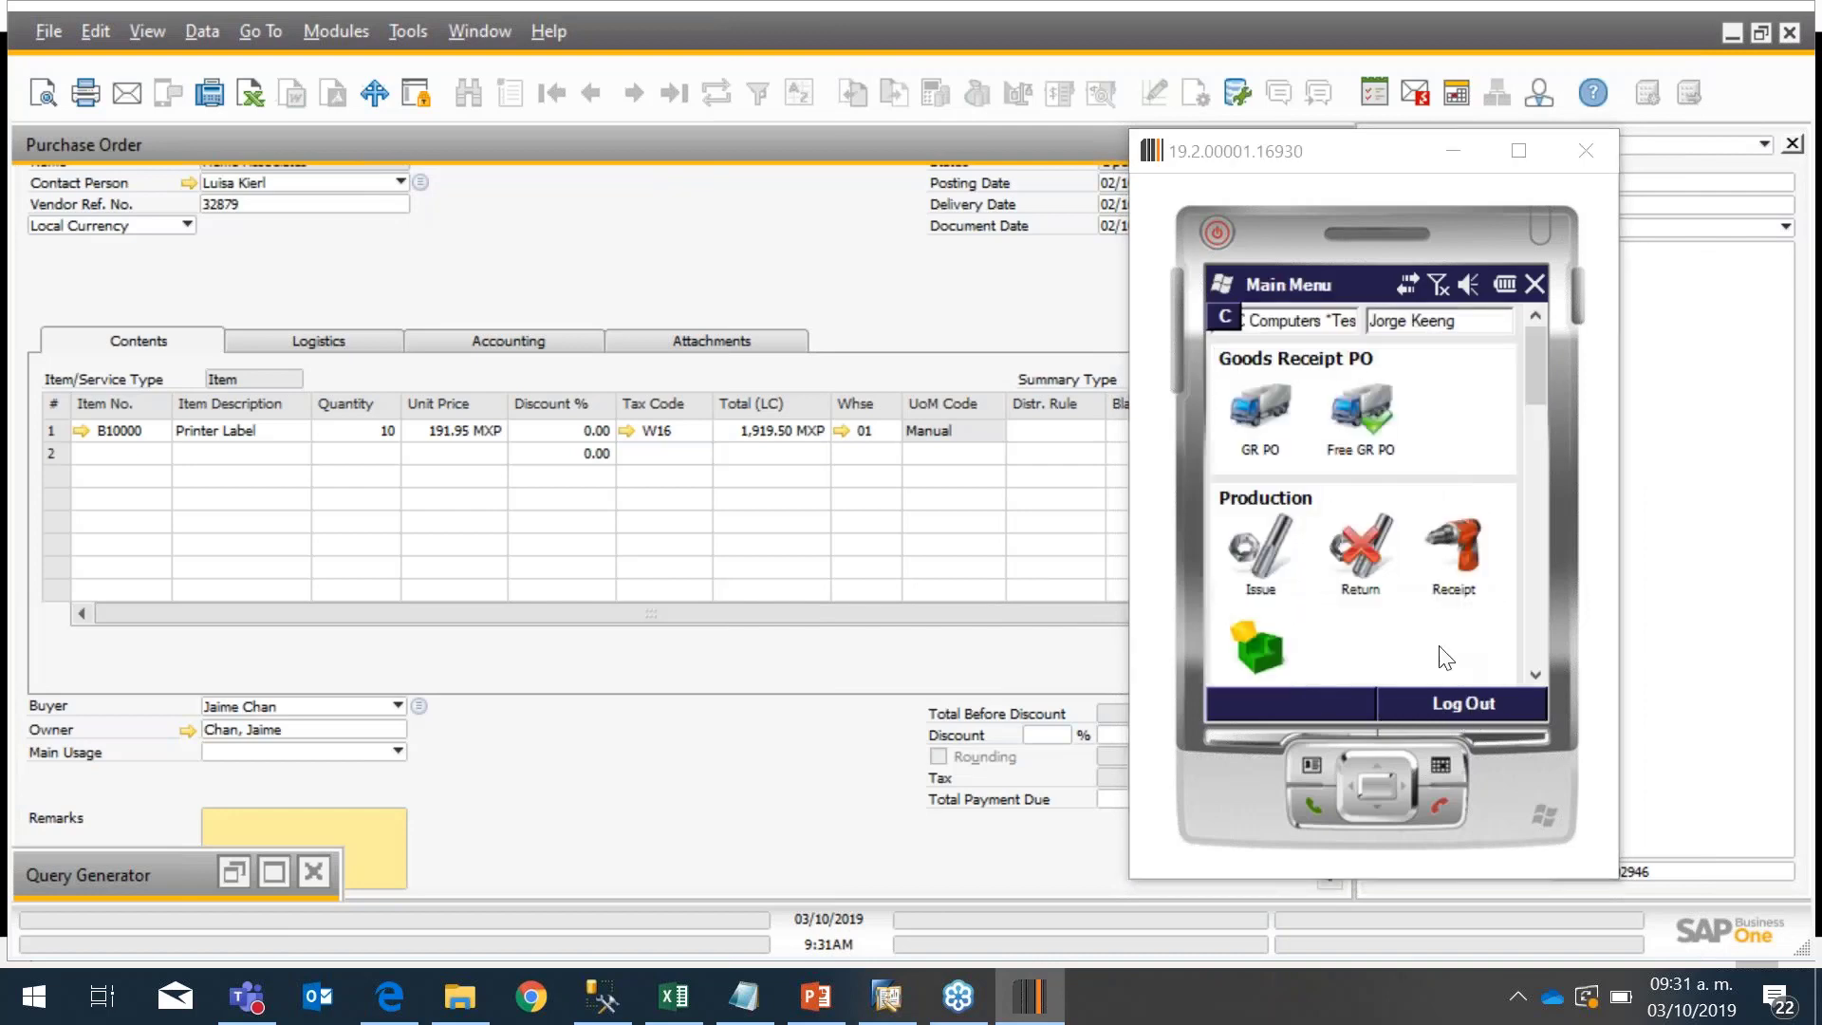
click(1460, 695)
text(1)
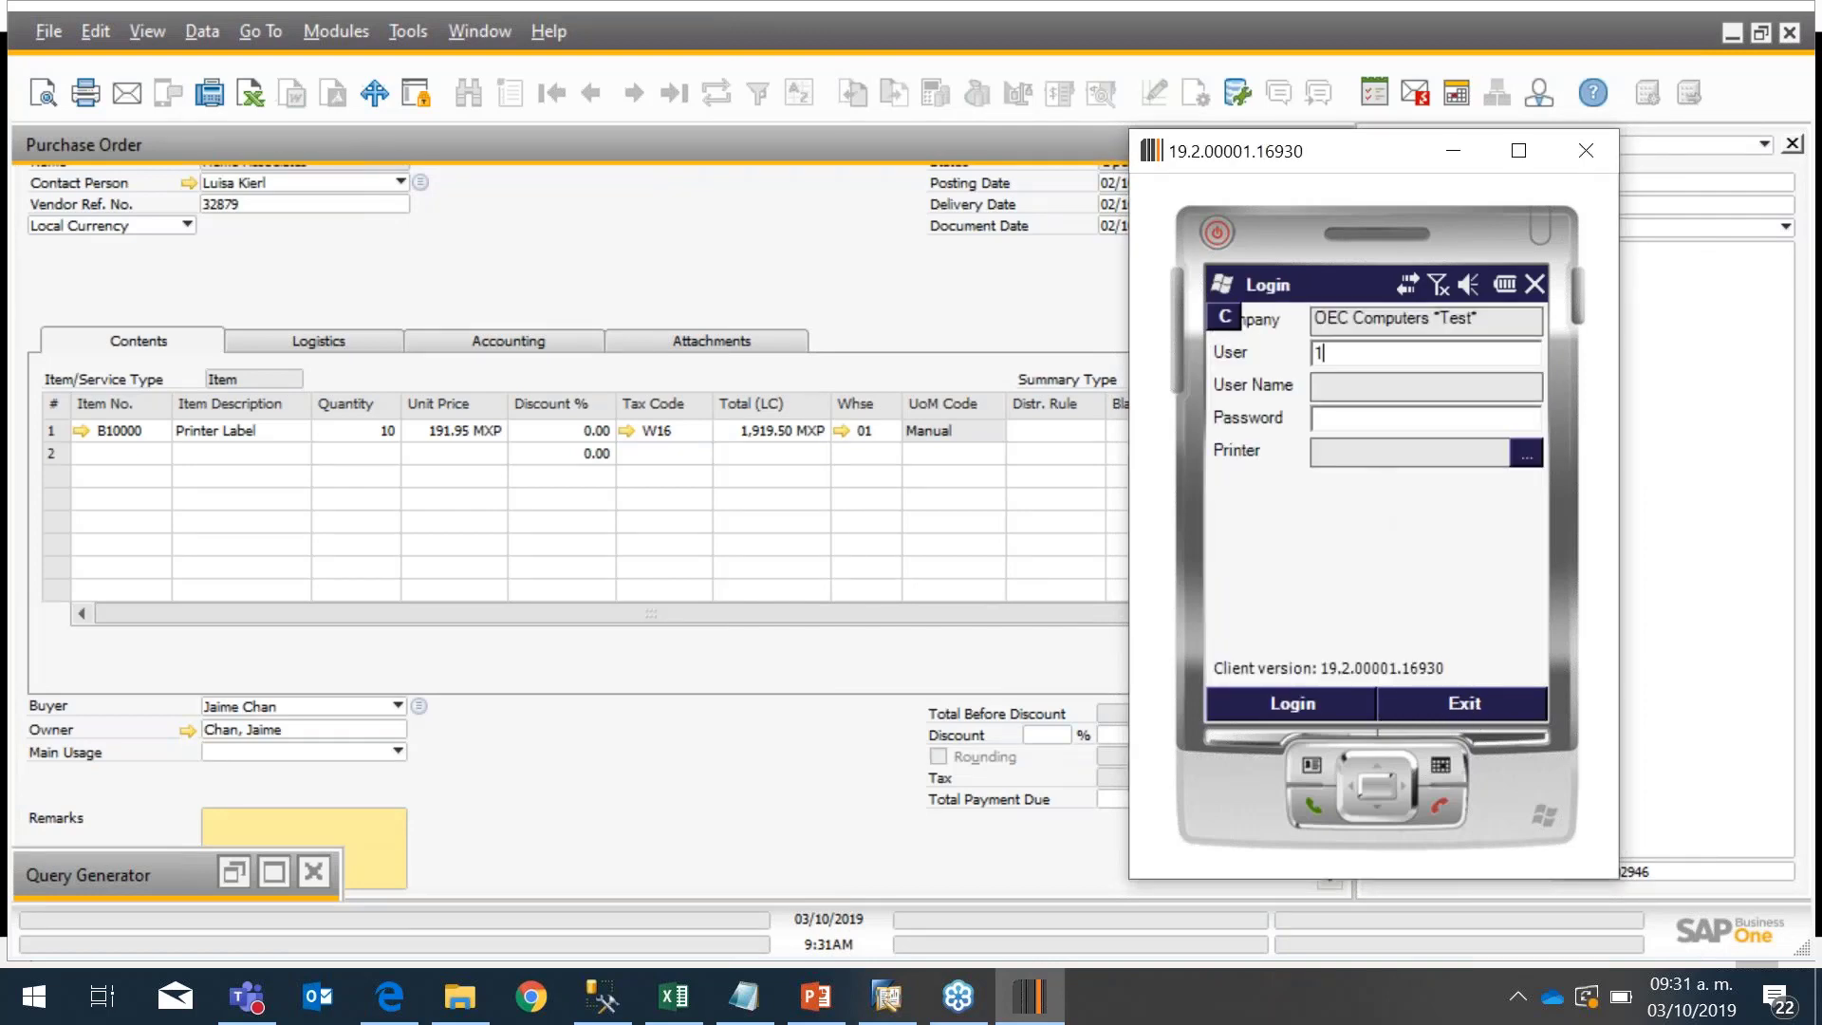
key(Tab)
text(**)
key(Return)
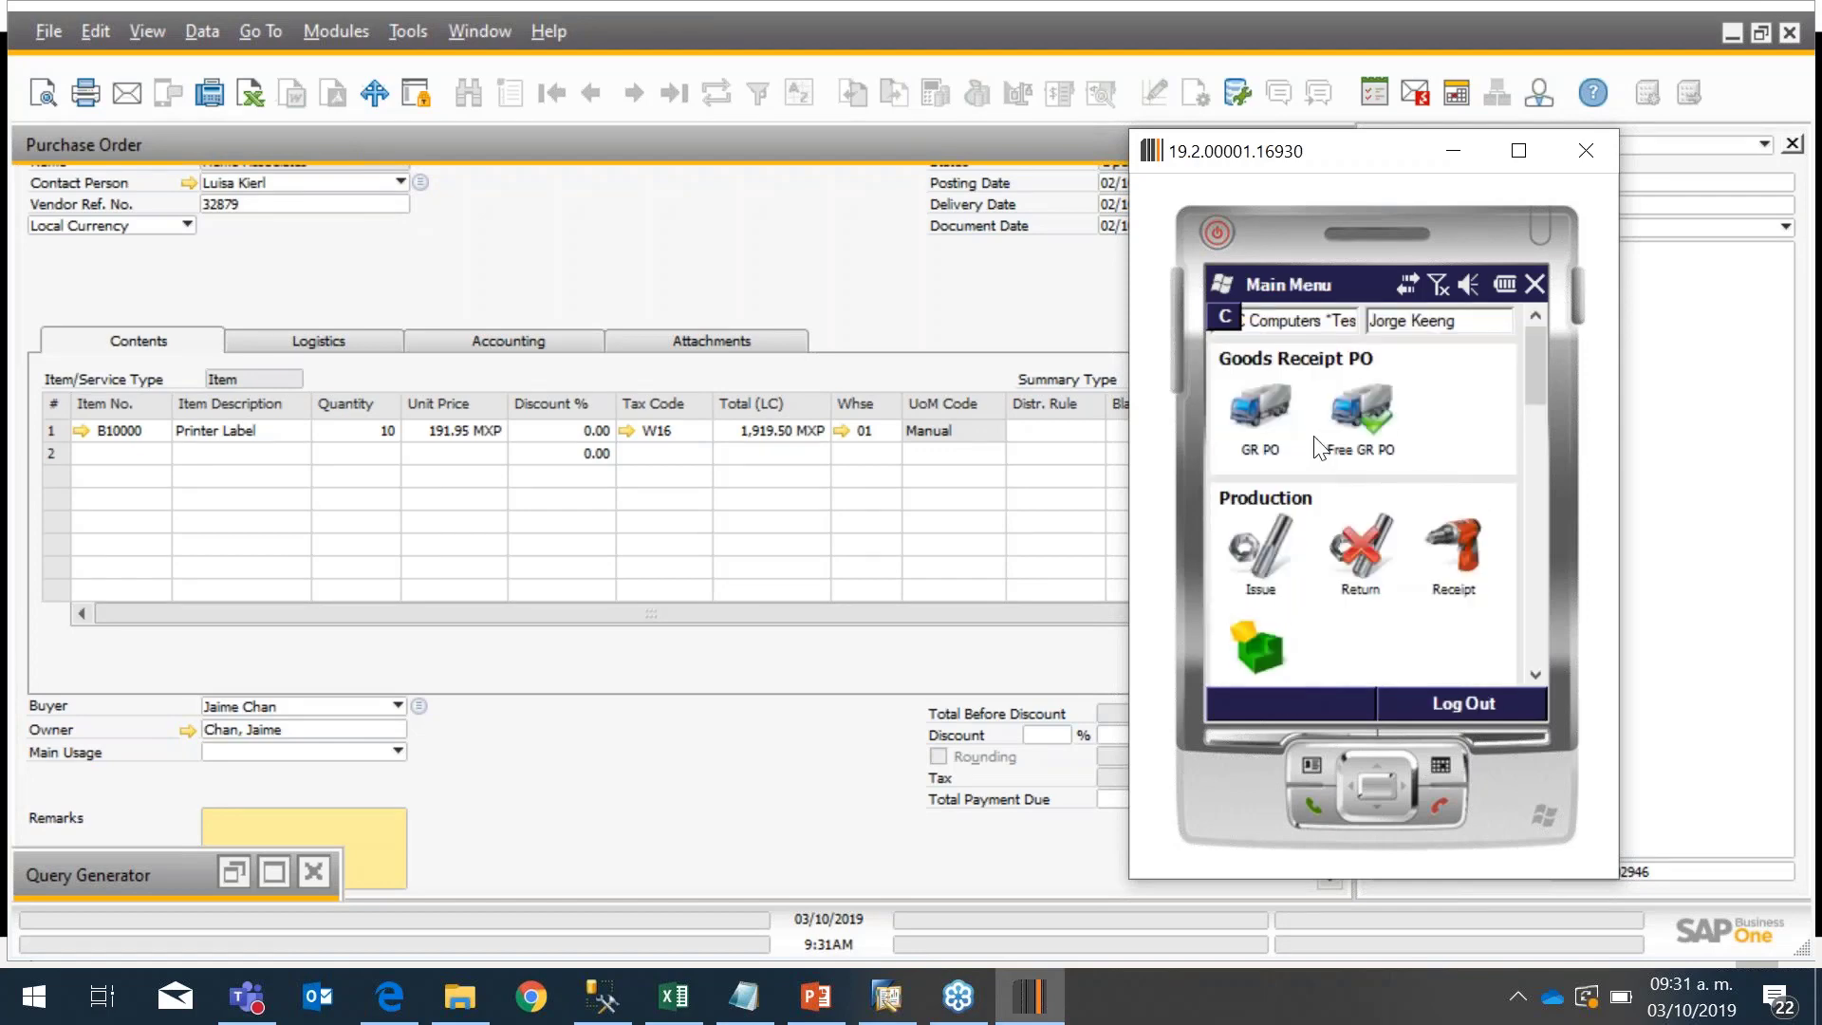
Step: Reload the purchase orders in GR PO and open the first Acme Associates order for receiving
click(1255, 416)
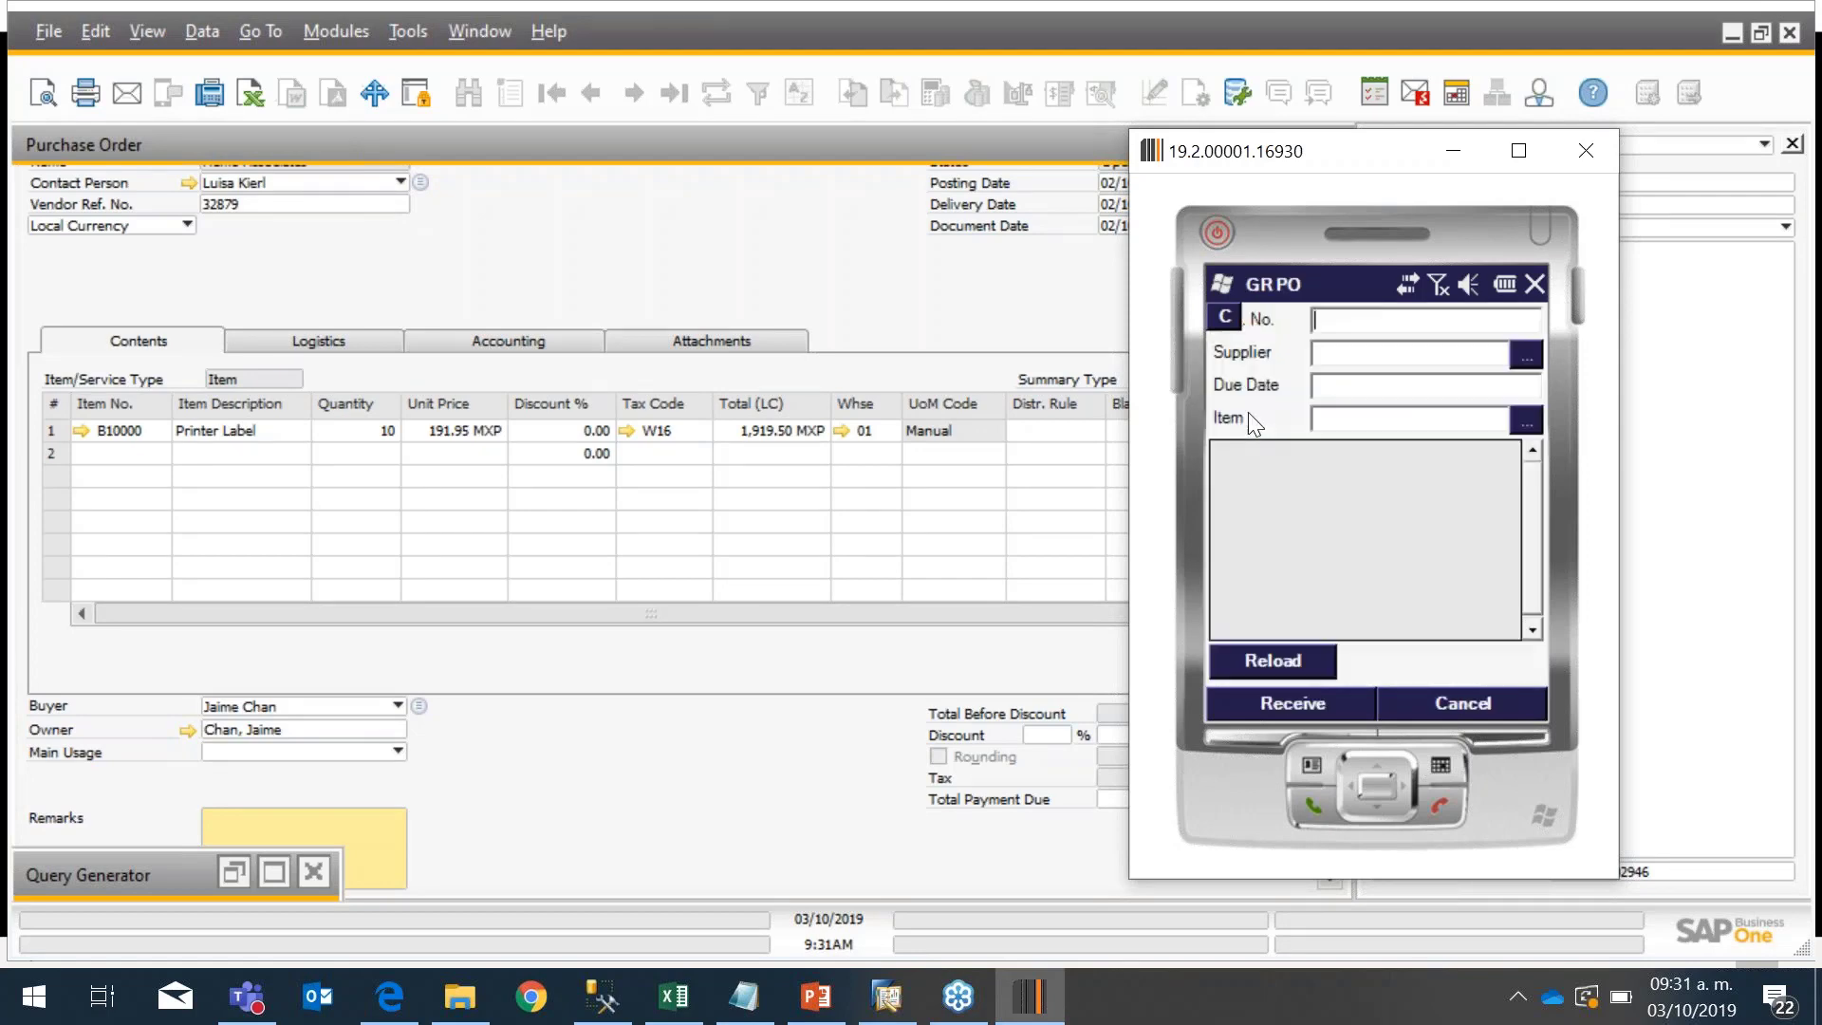
click(1293, 659)
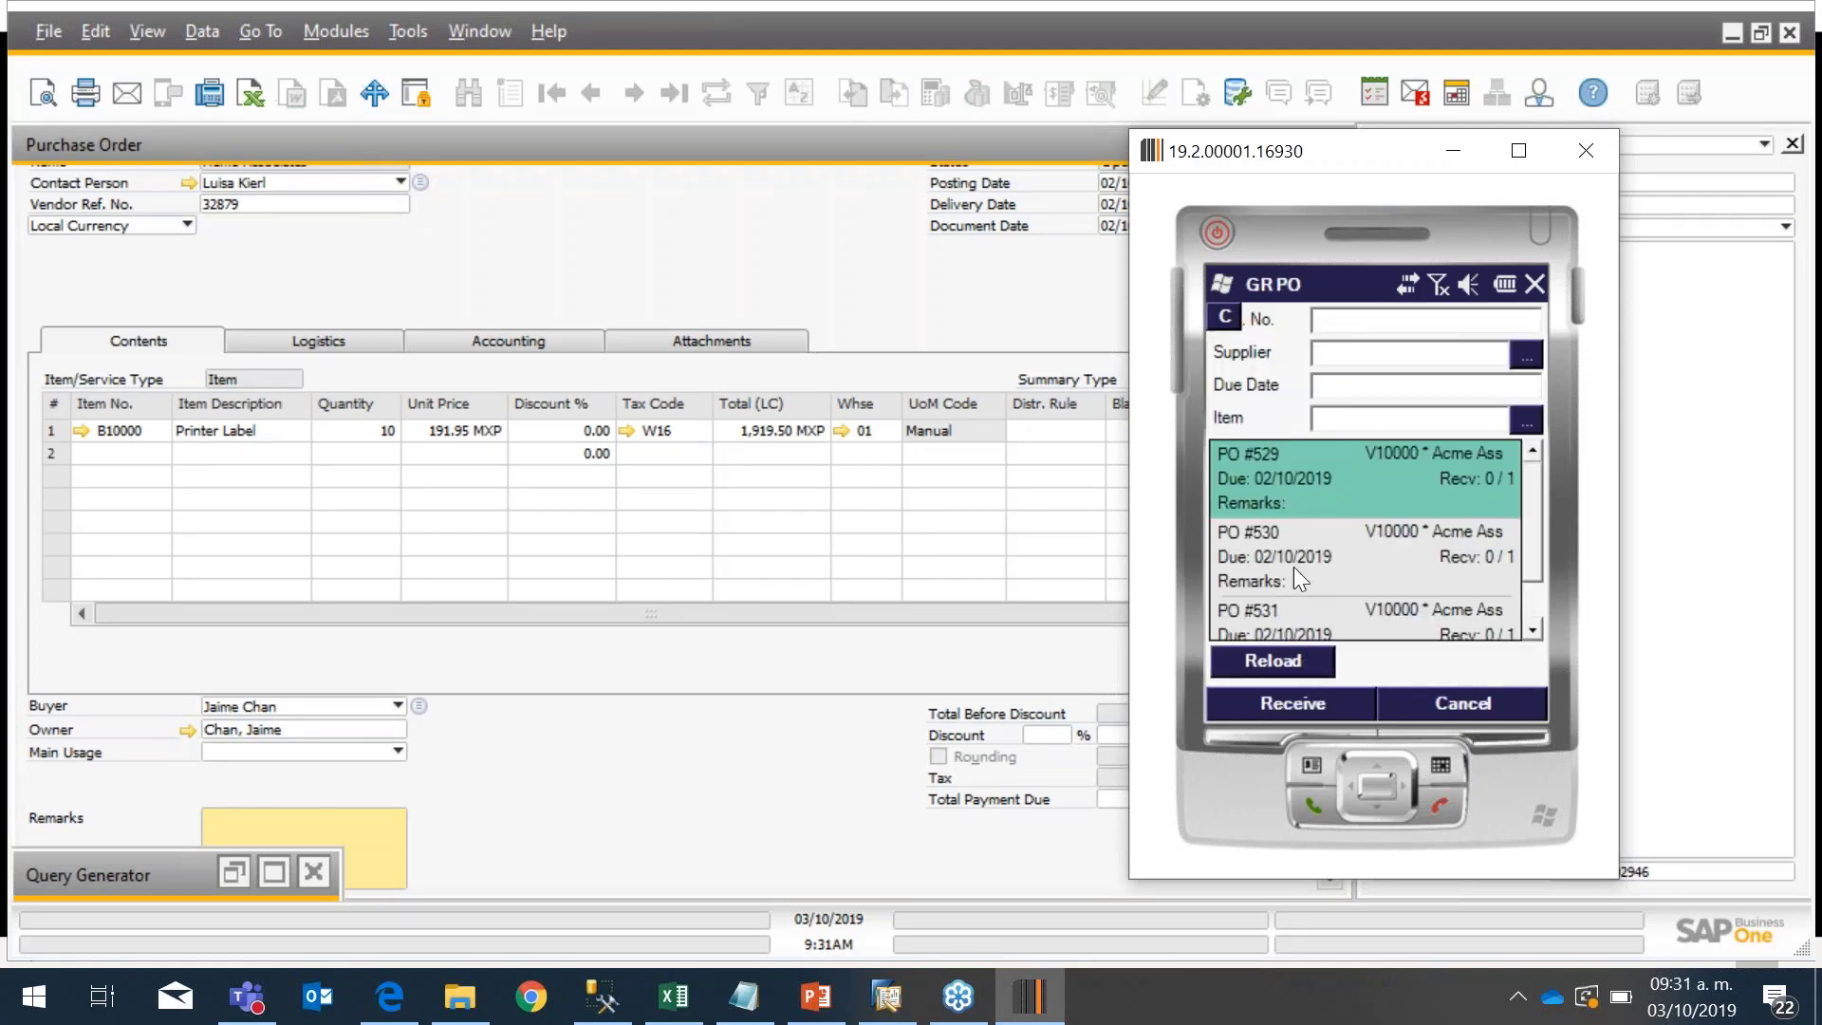
click(1298, 704)
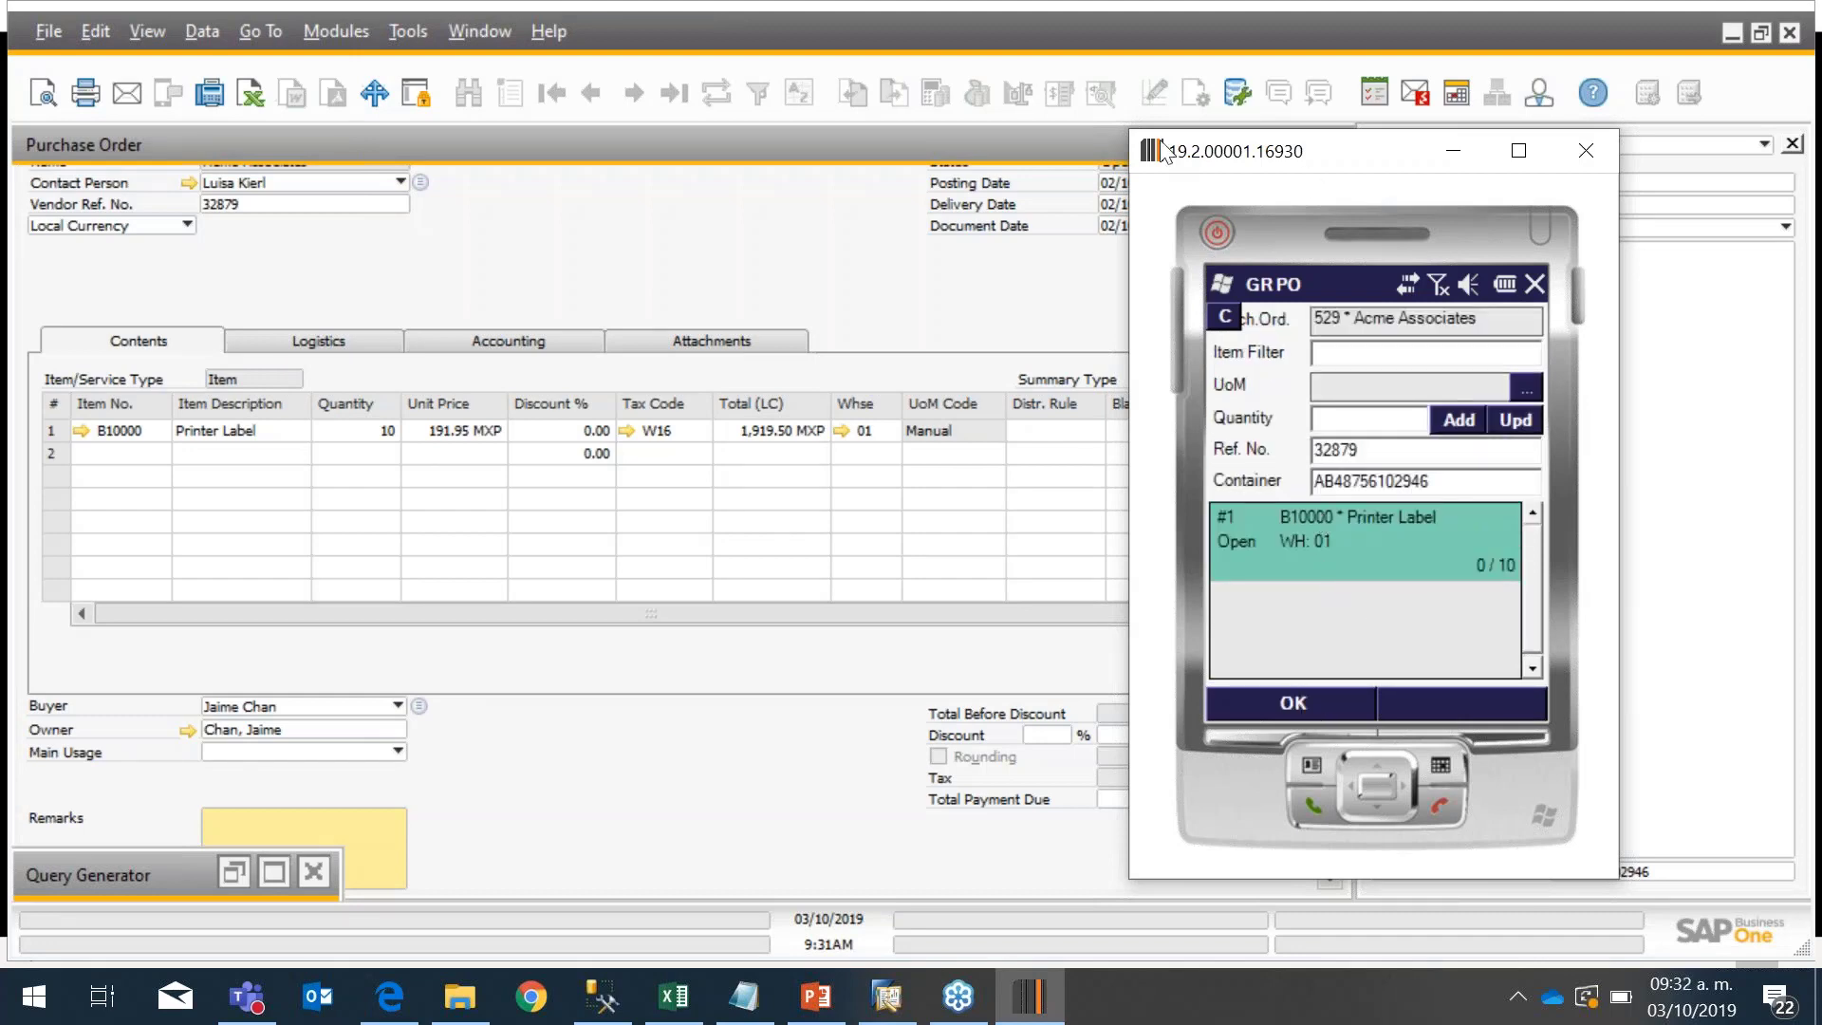
Step: Compare the GR PO screen's Ref. No. and Container values with the SAP purchase order's Vendor Ref. No. and Container No
click(878, 261)
scroll(1329, 401, up, 1)
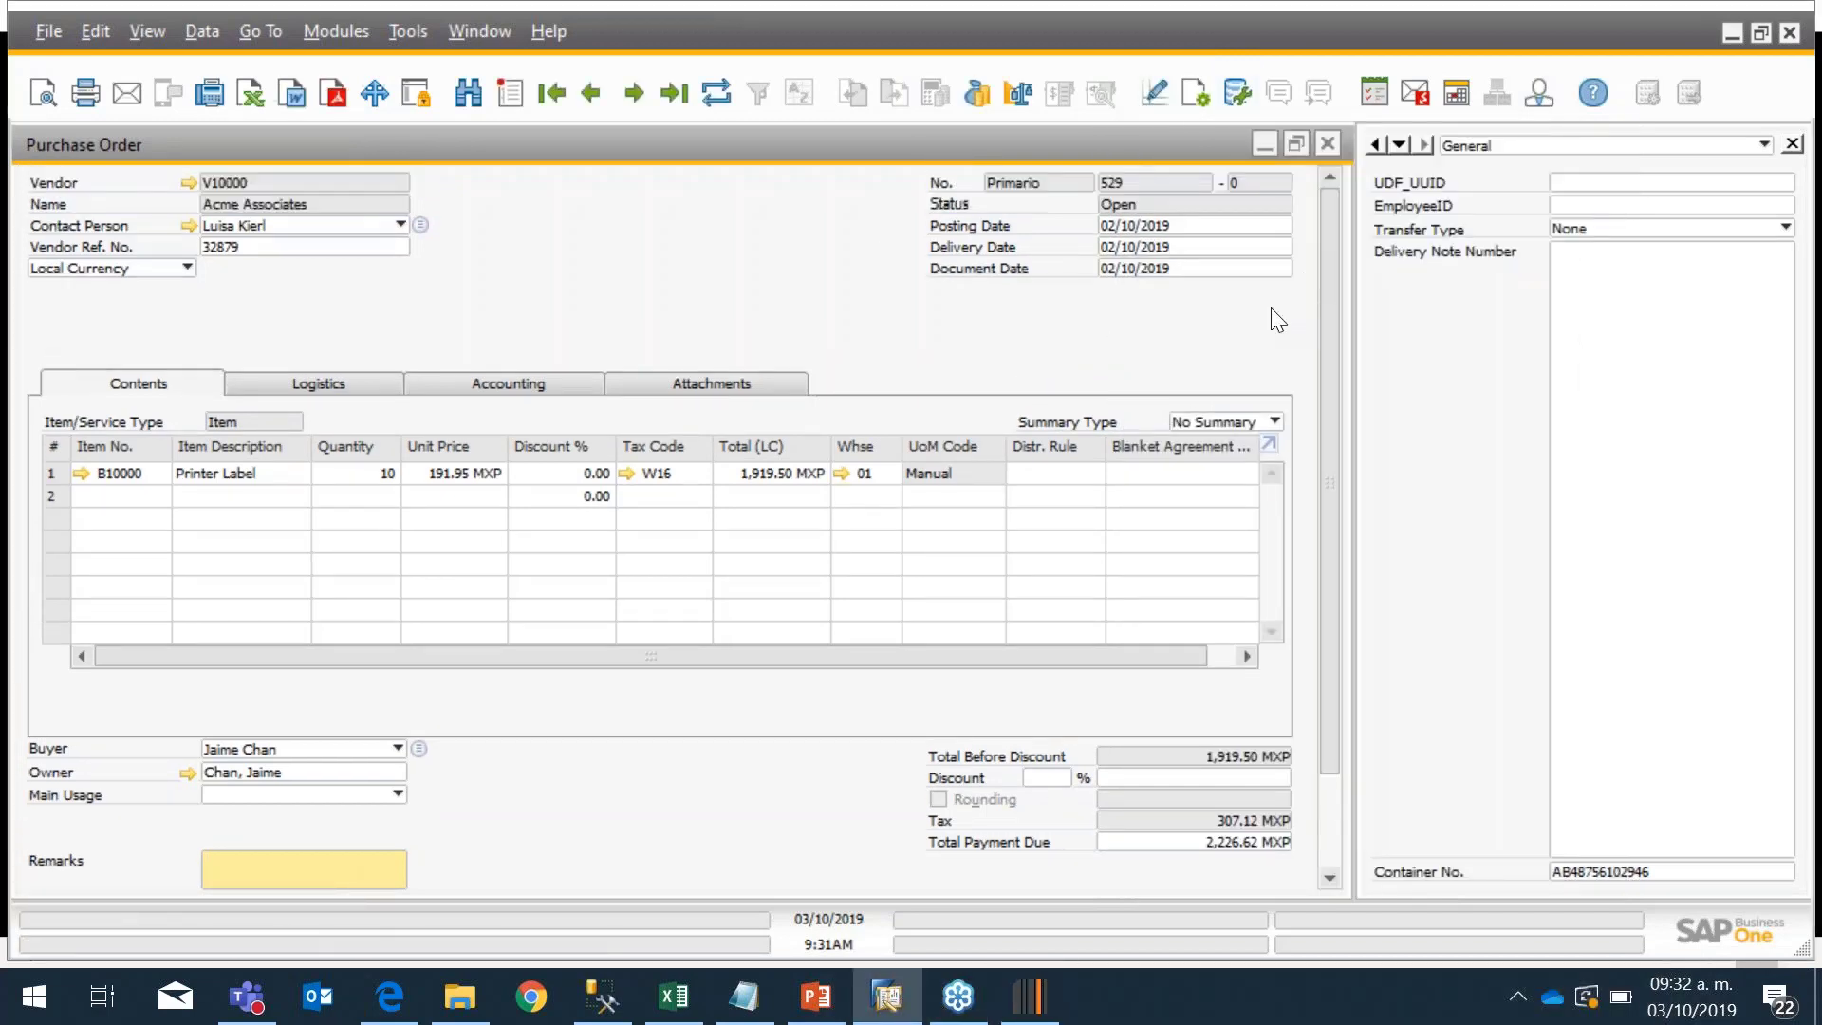
click(1028, 996)
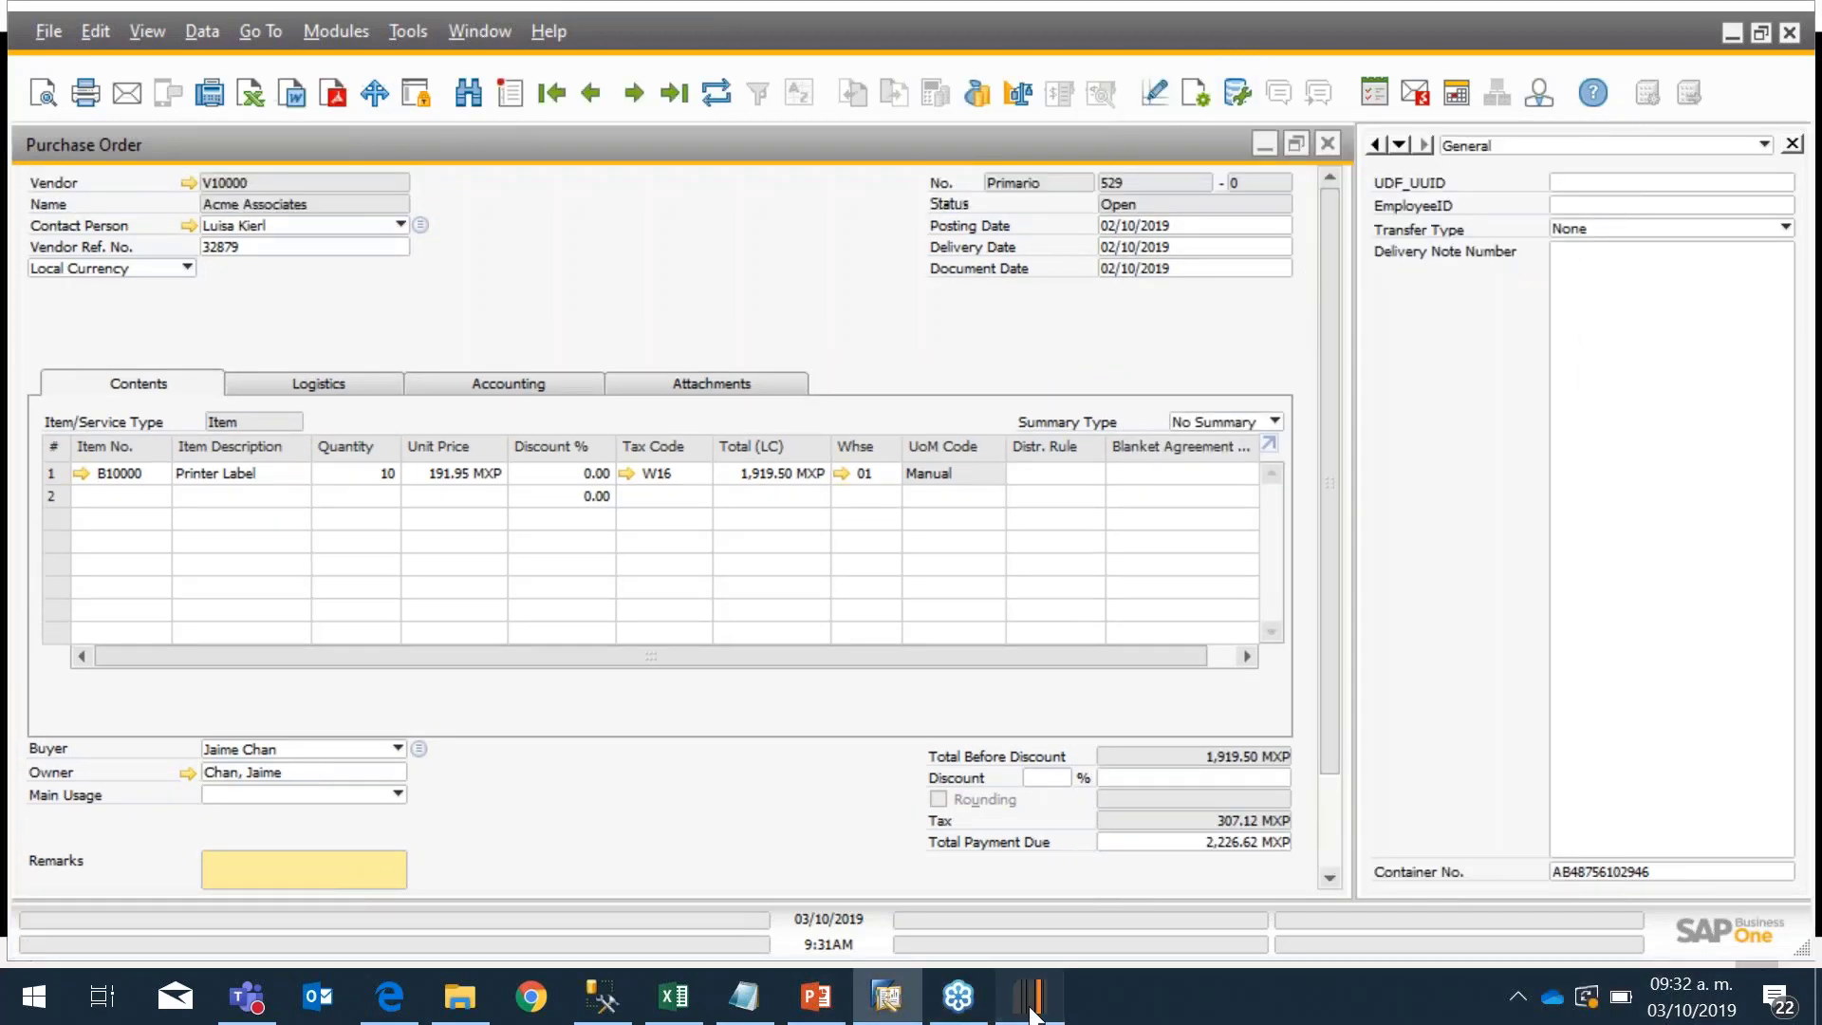
drag(1317, 175, 602, 189)
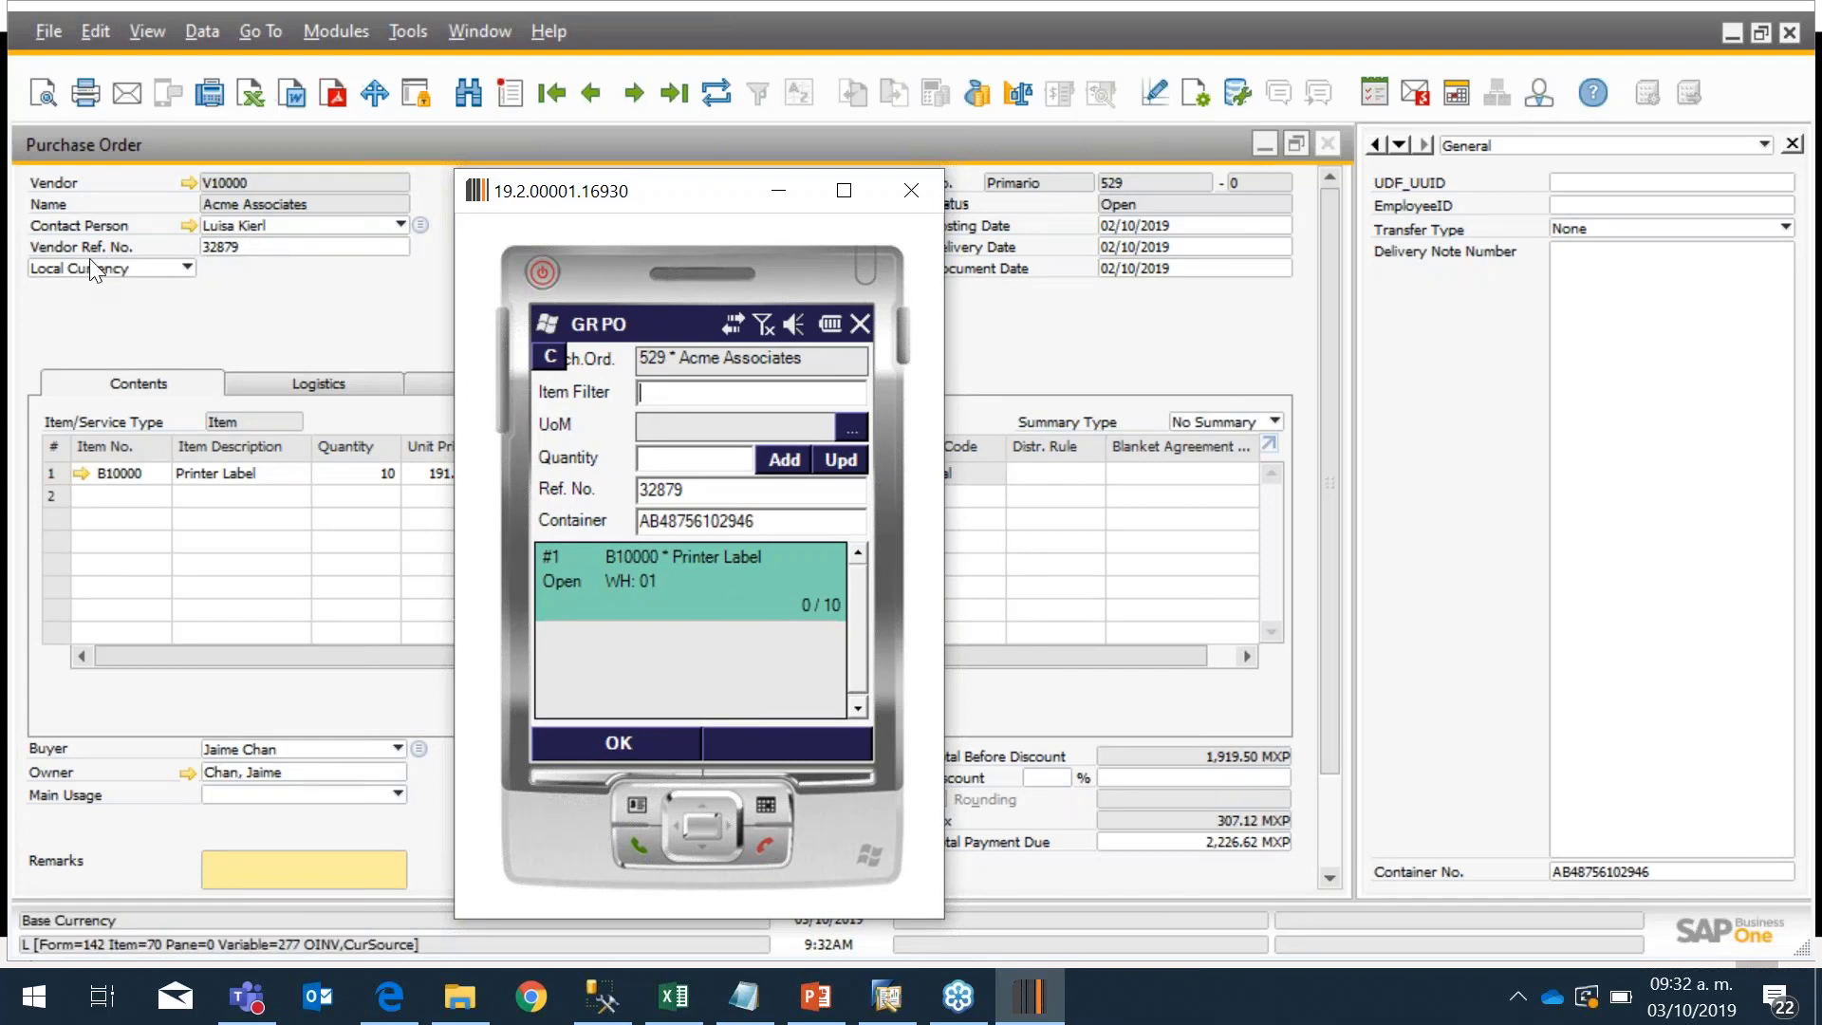
click(712, 490)
click(796, 525)
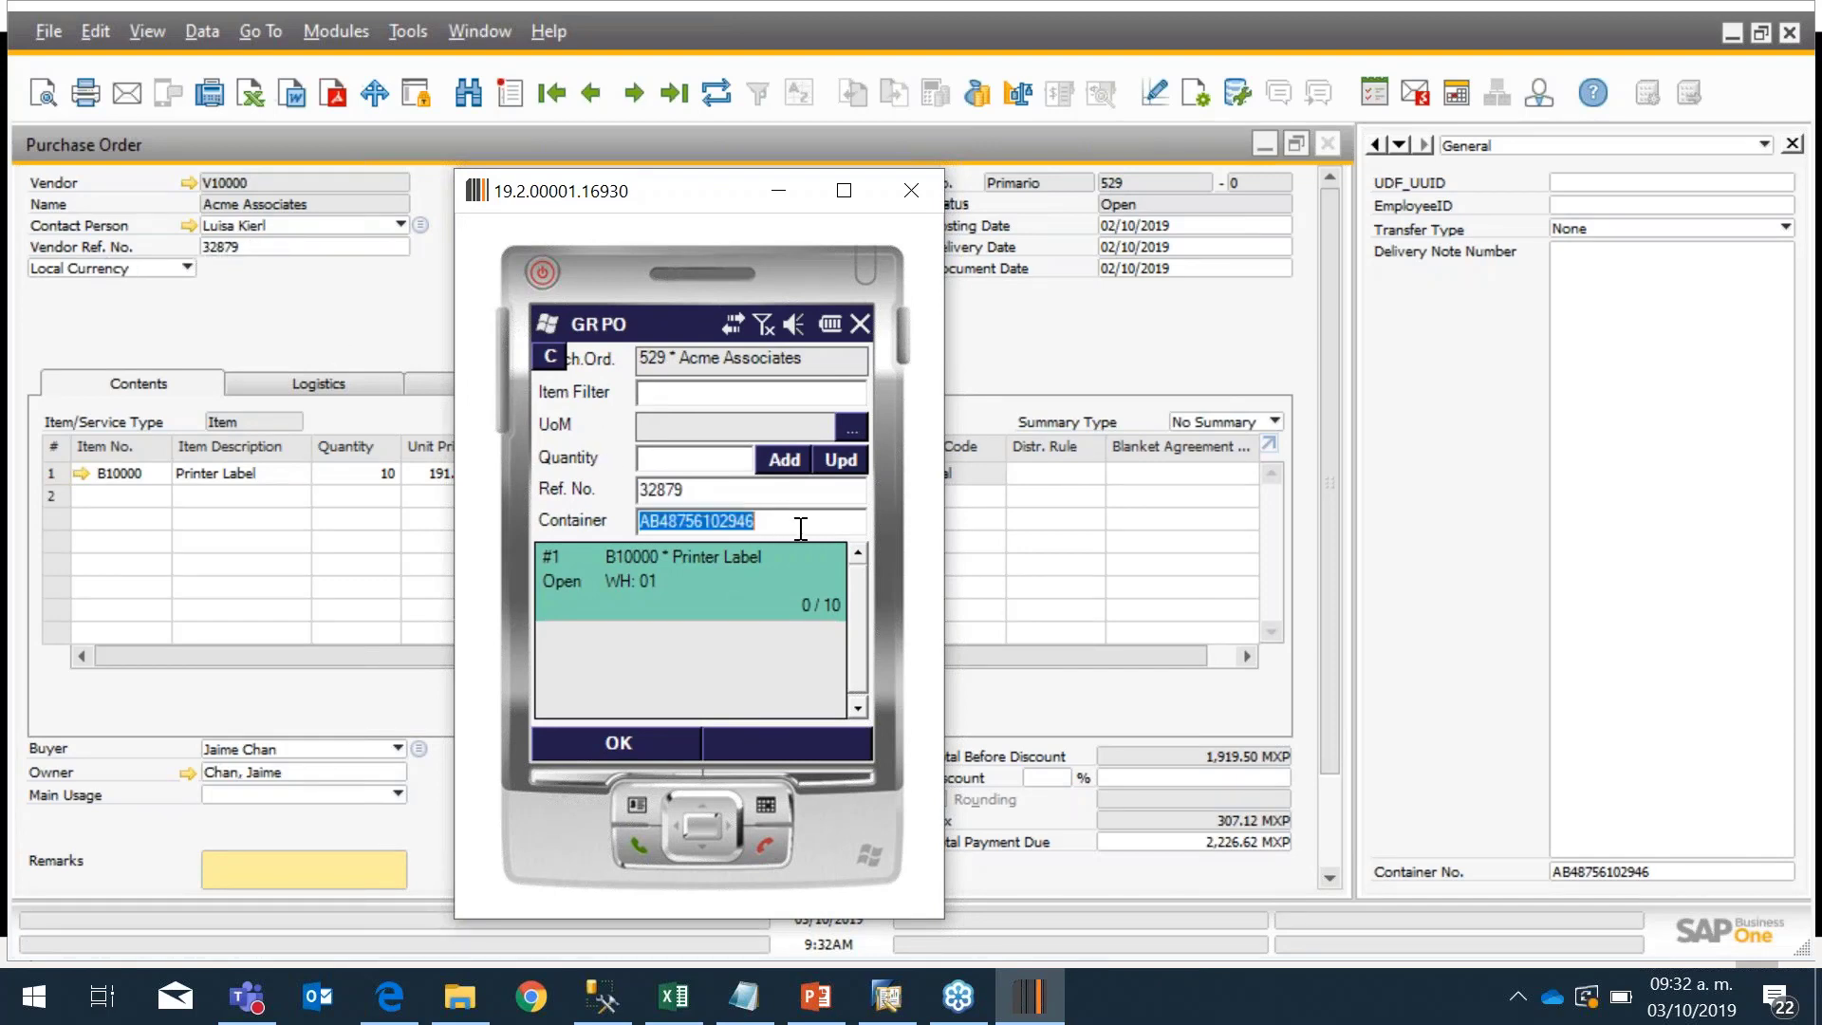
click(1672, 871)
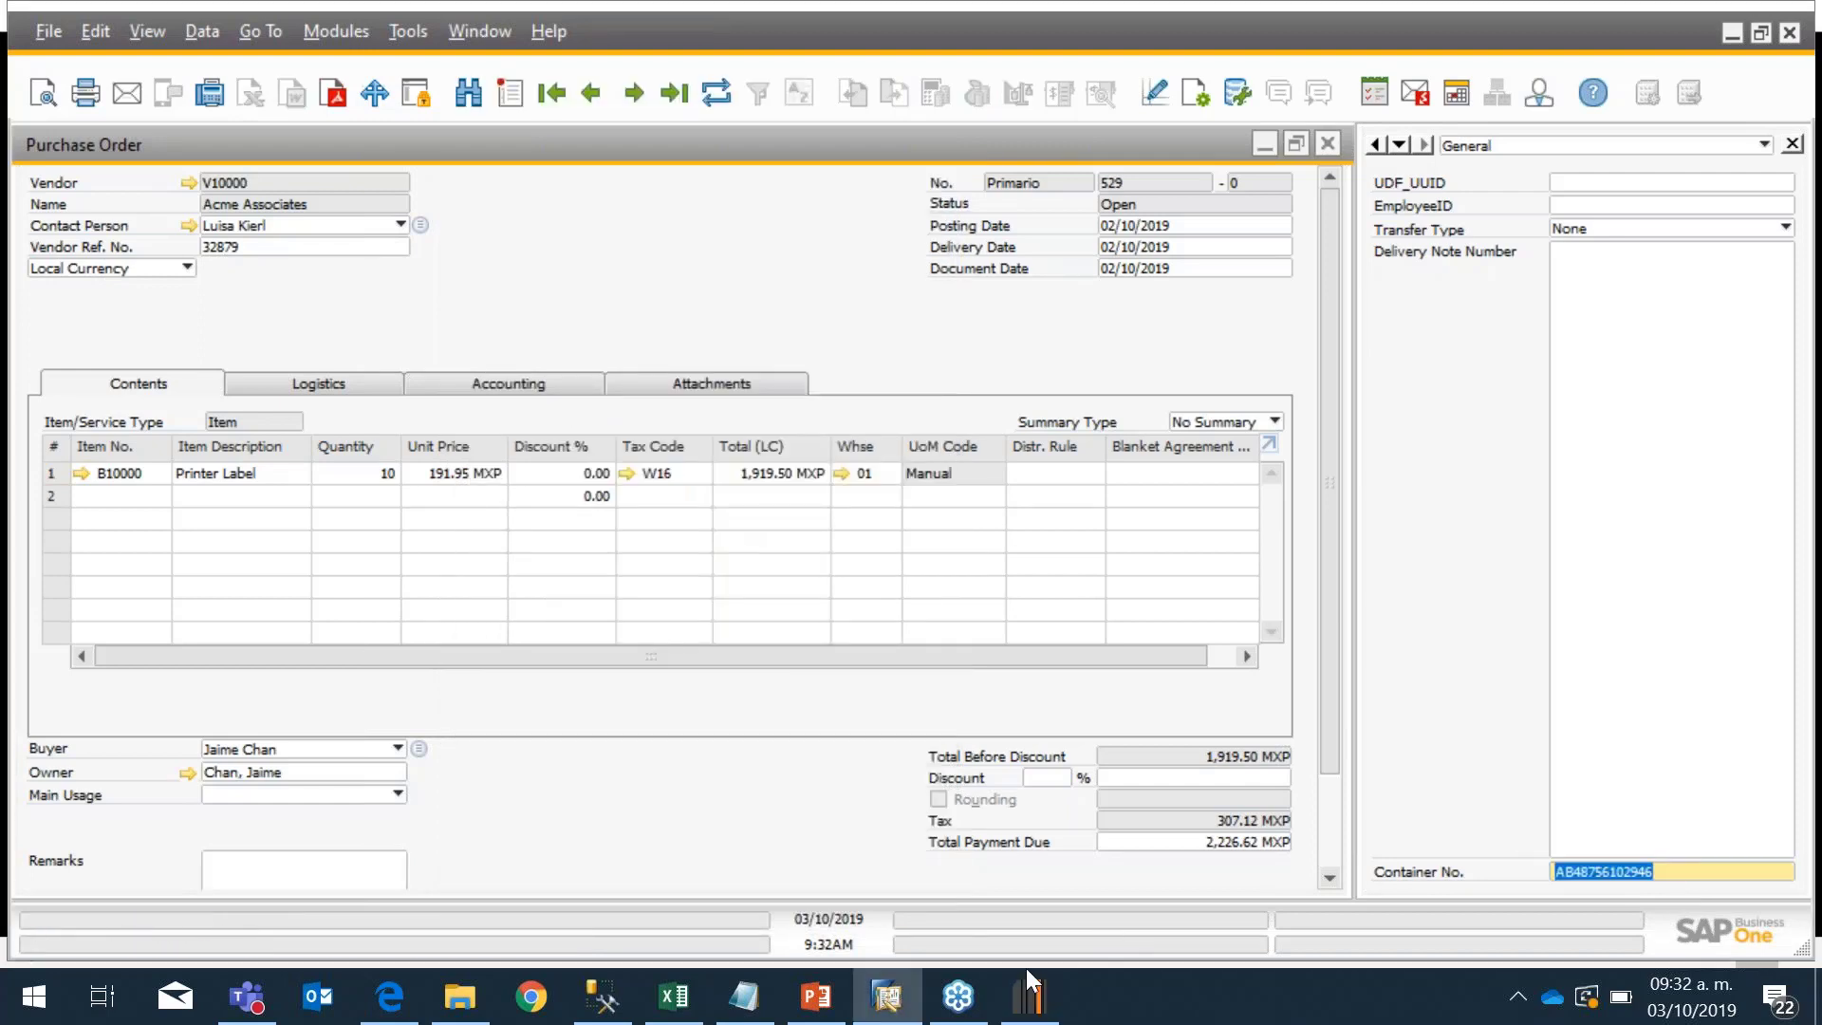
click(1027, 994)
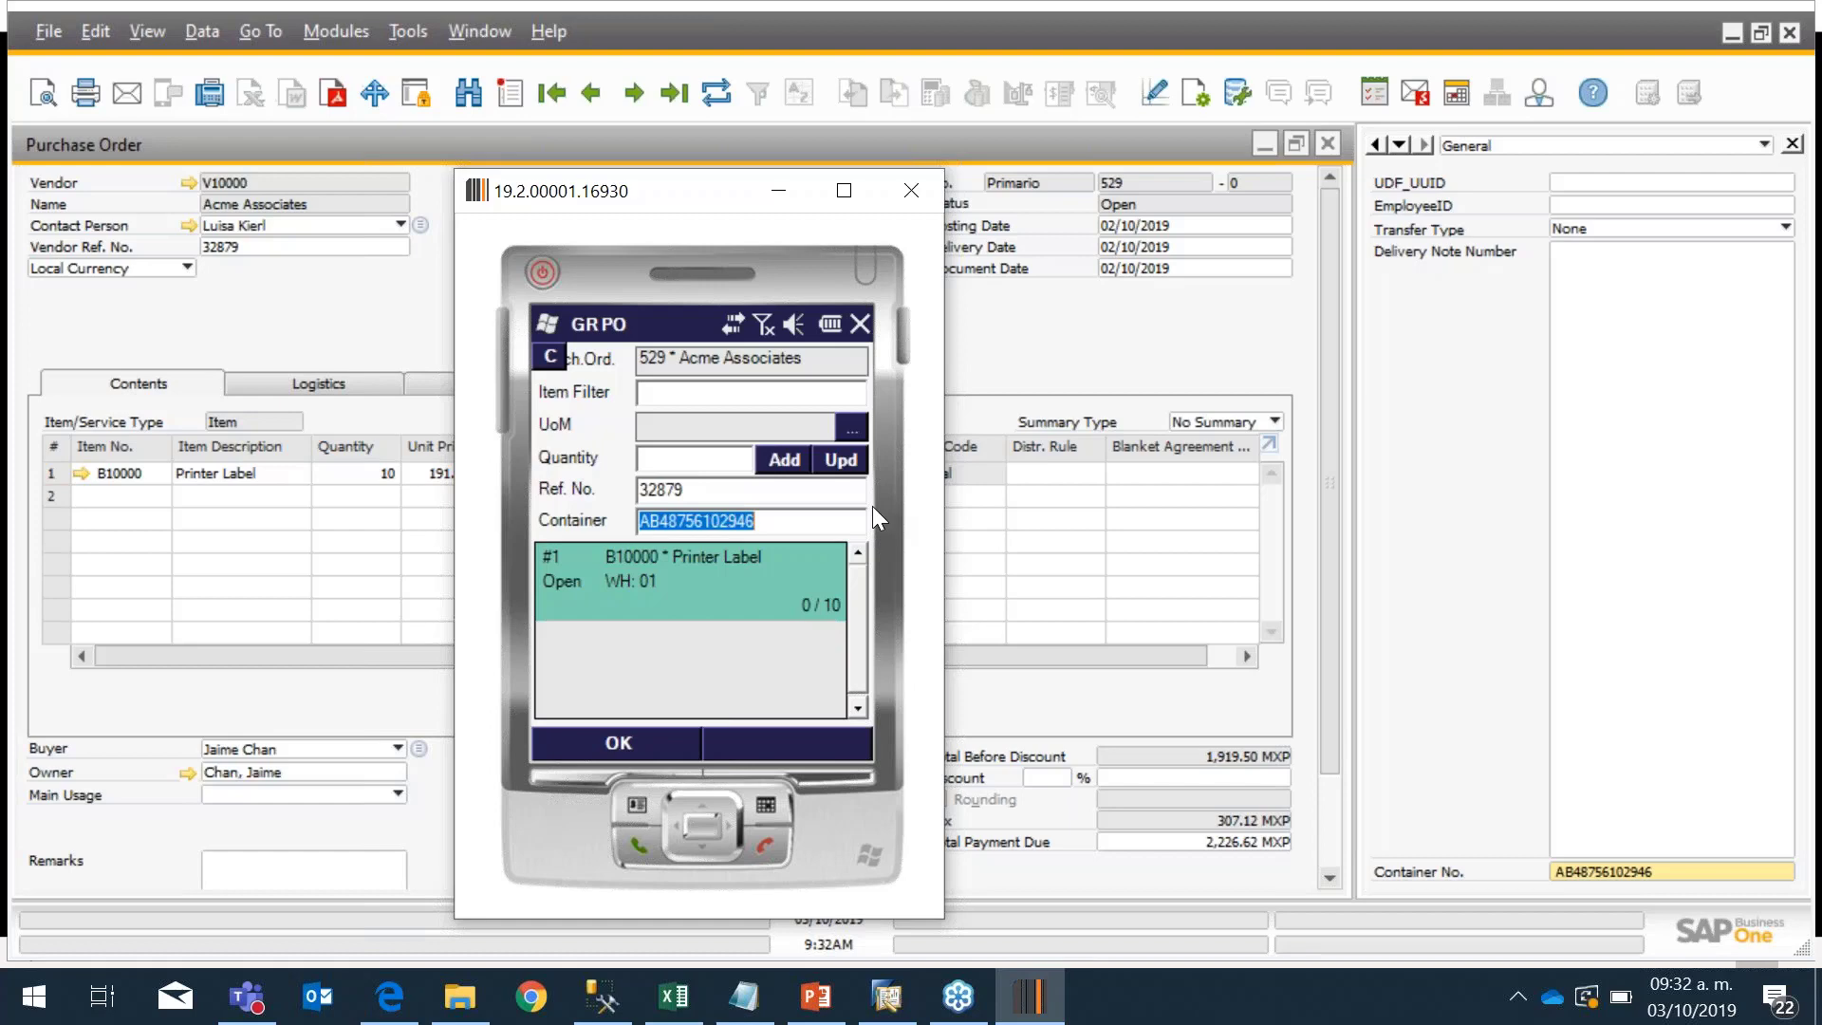
Step: Open purchase orders 530 and 531 for receiving in turn and check their Ref. No. and Container values
click(631, 744)
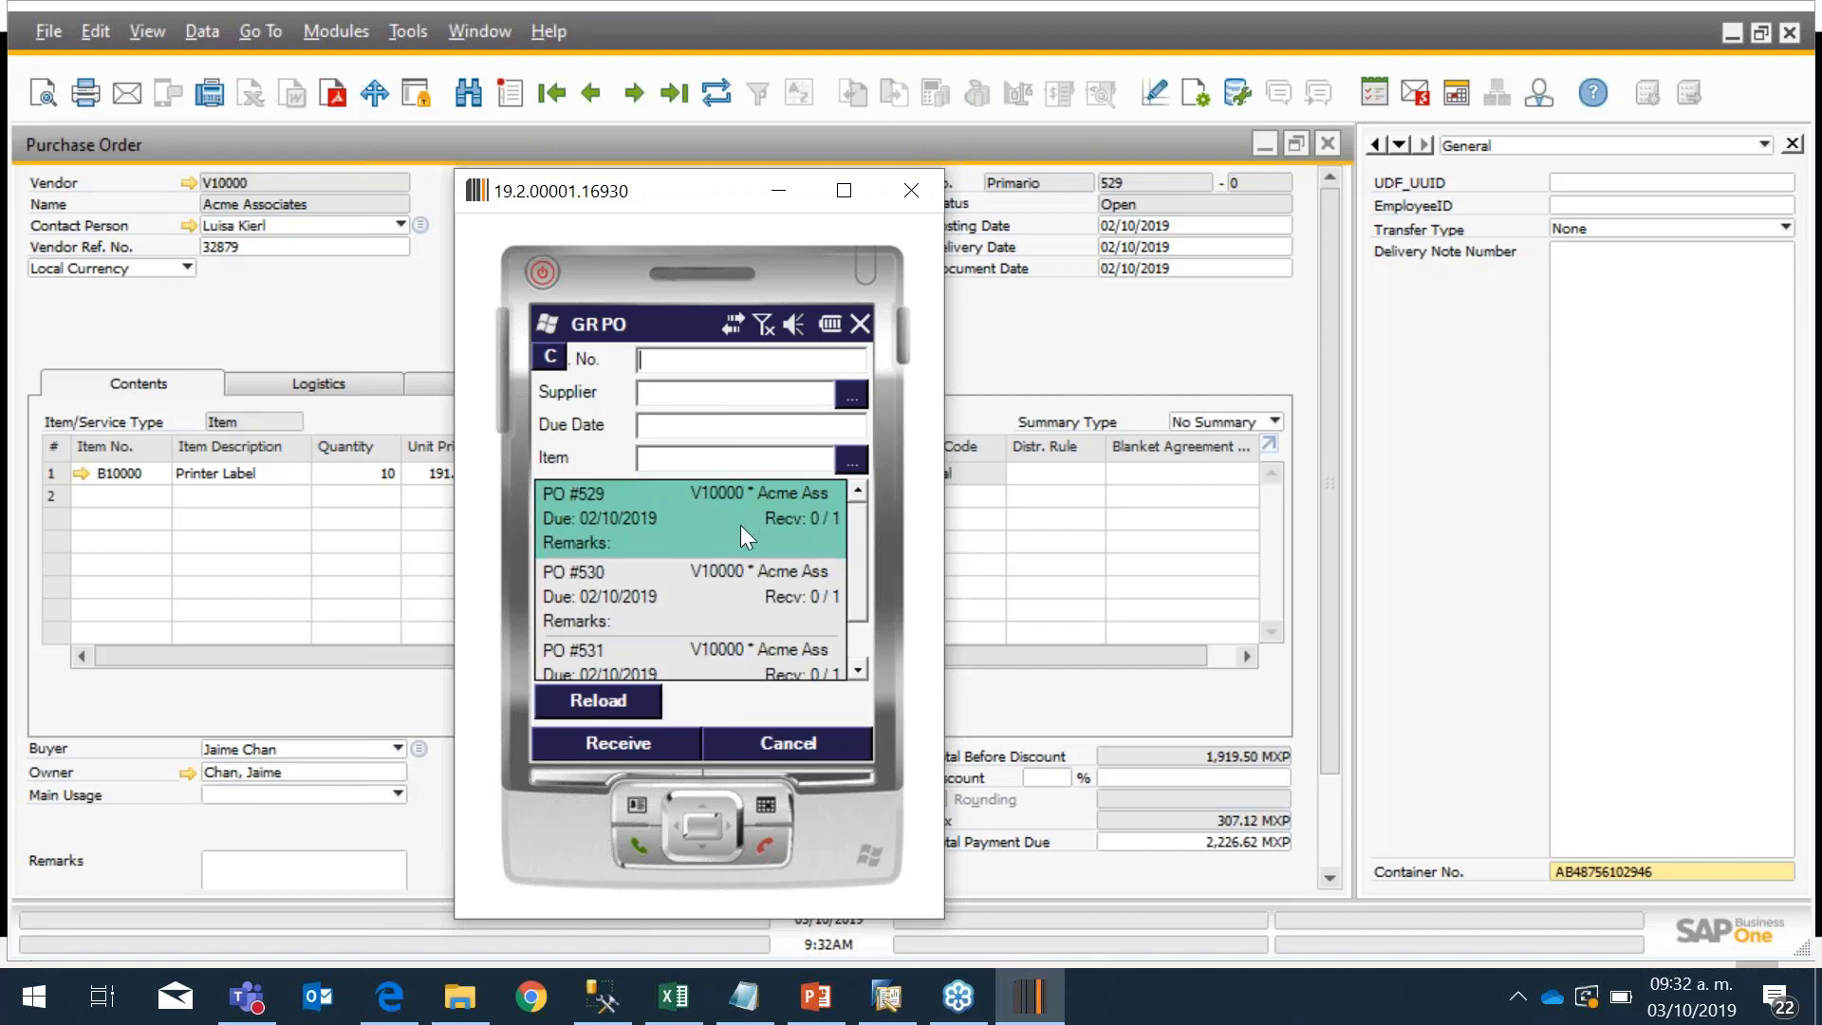
click(678, 590)
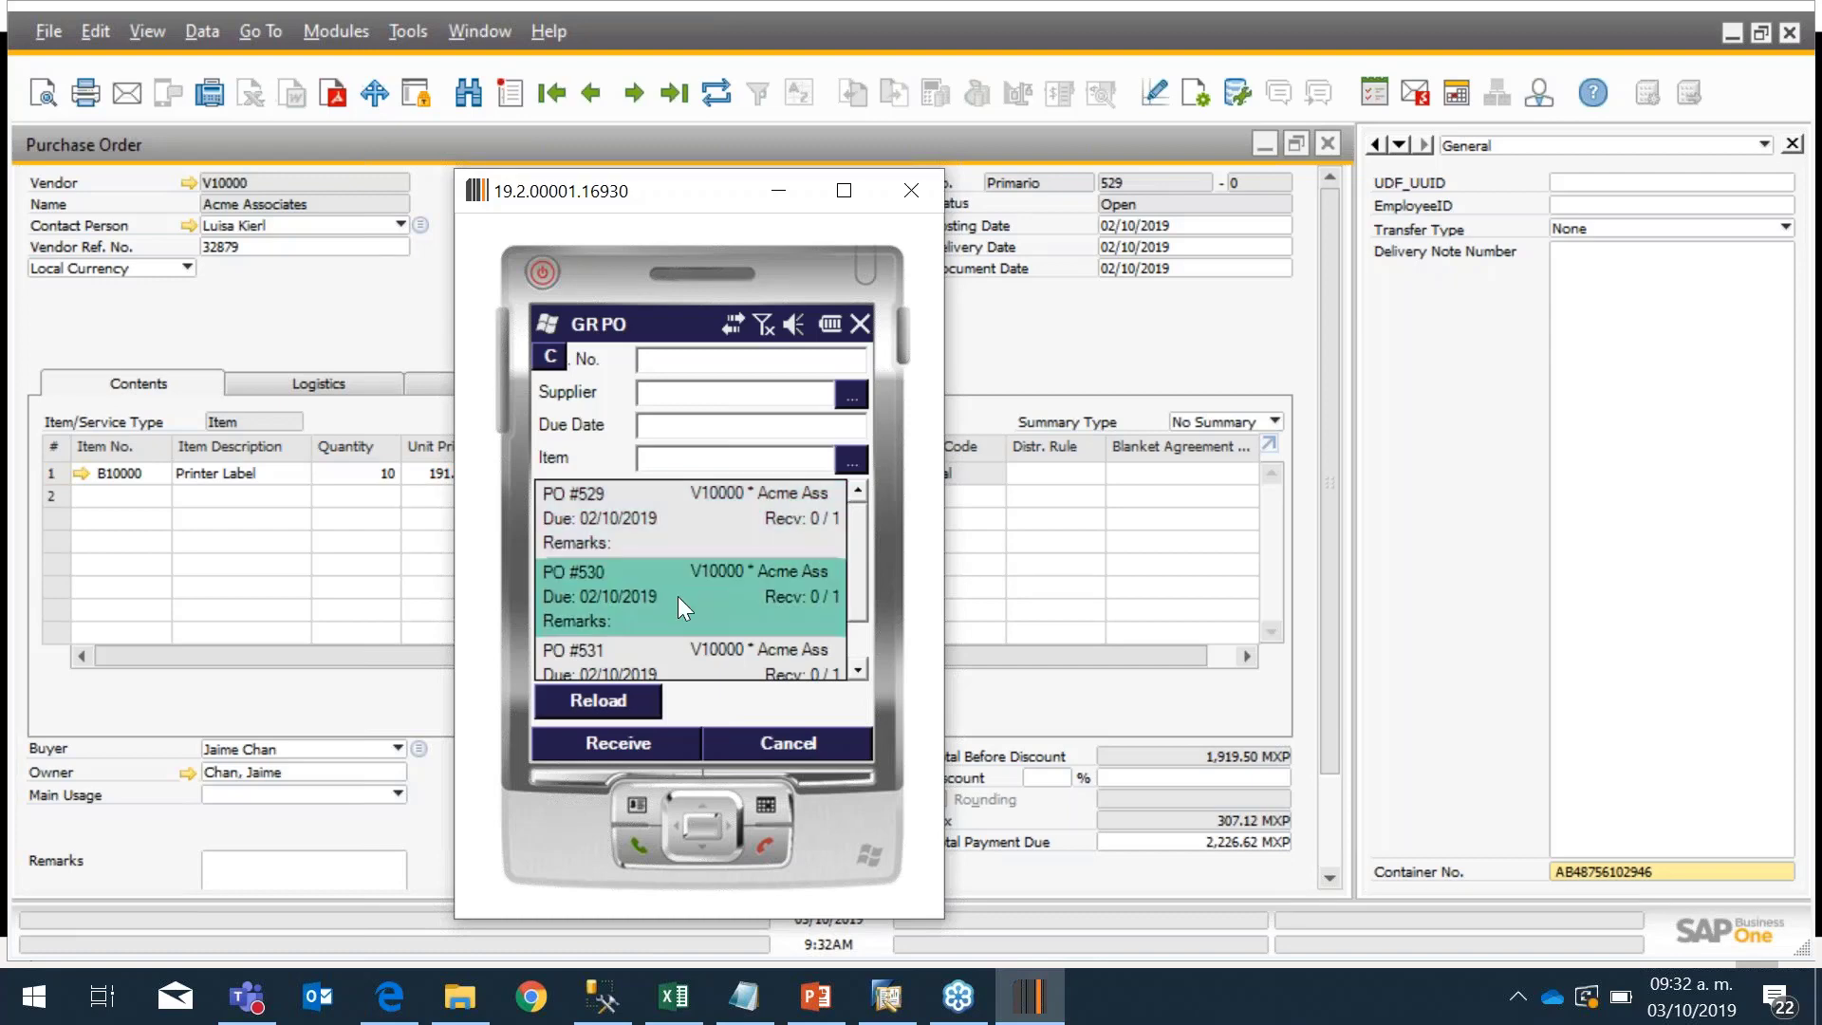
click(606, 745)
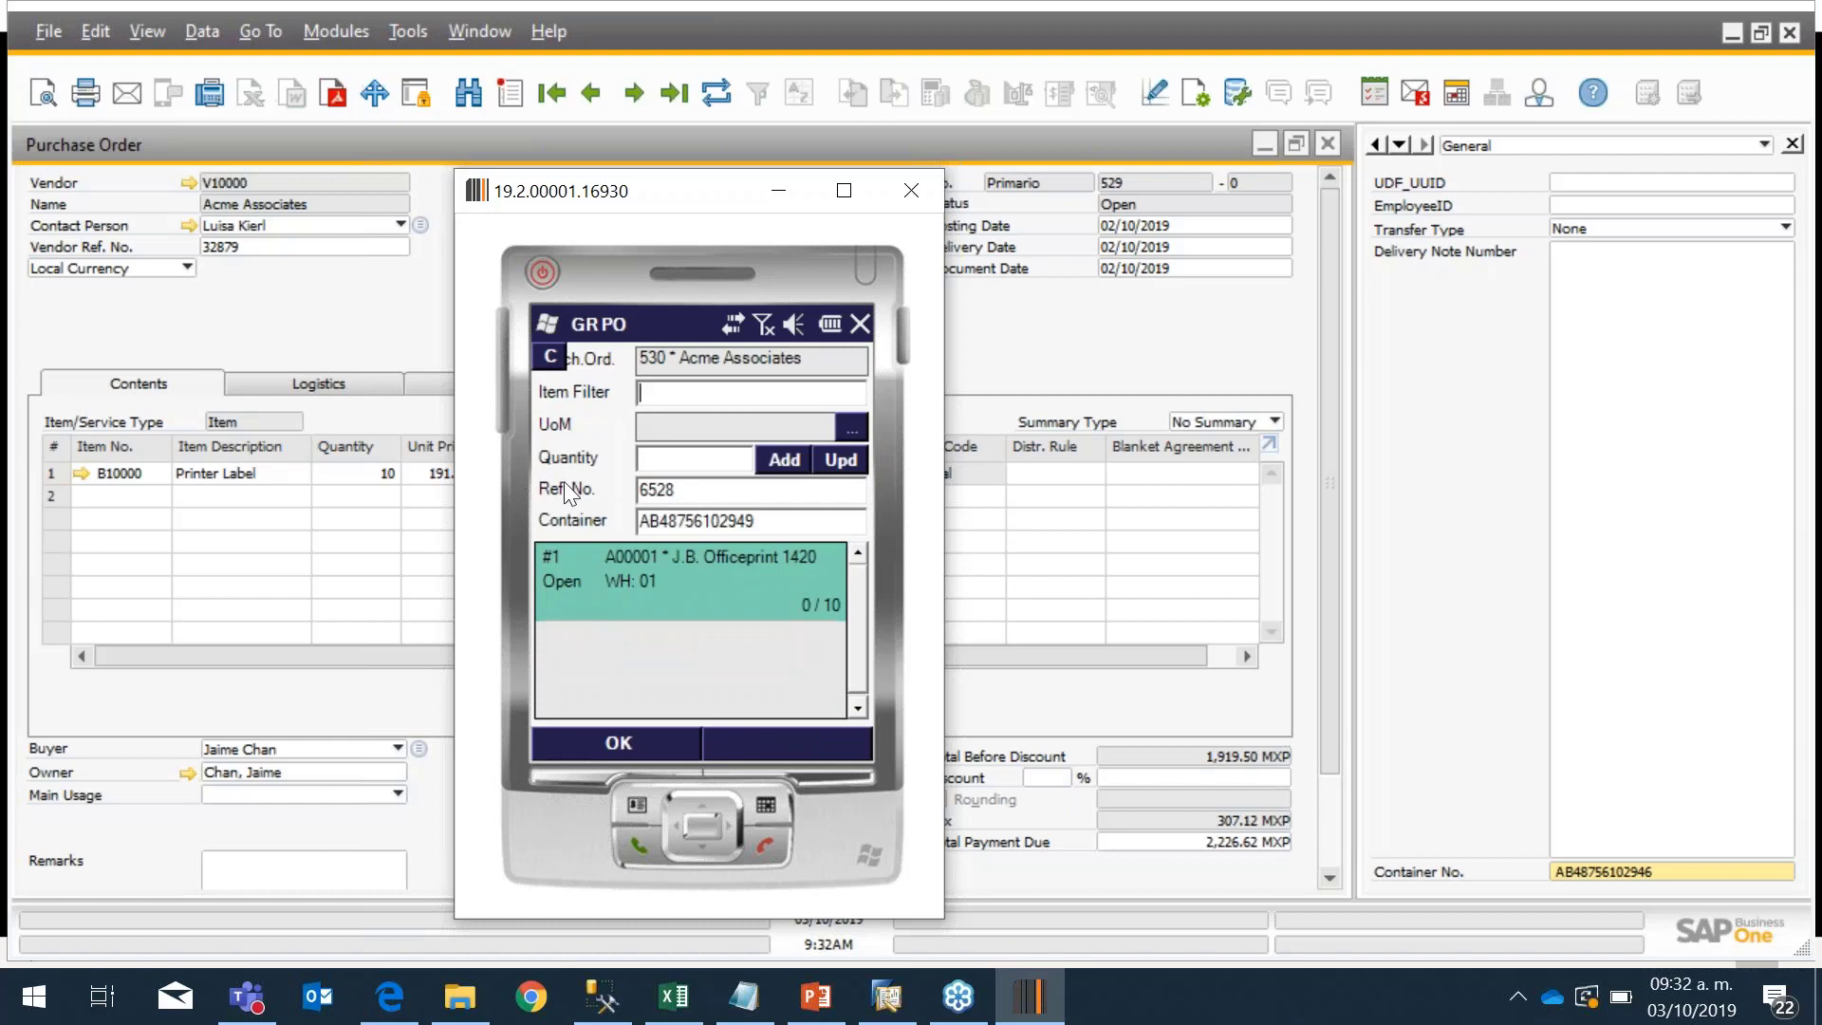
click(608, 745)
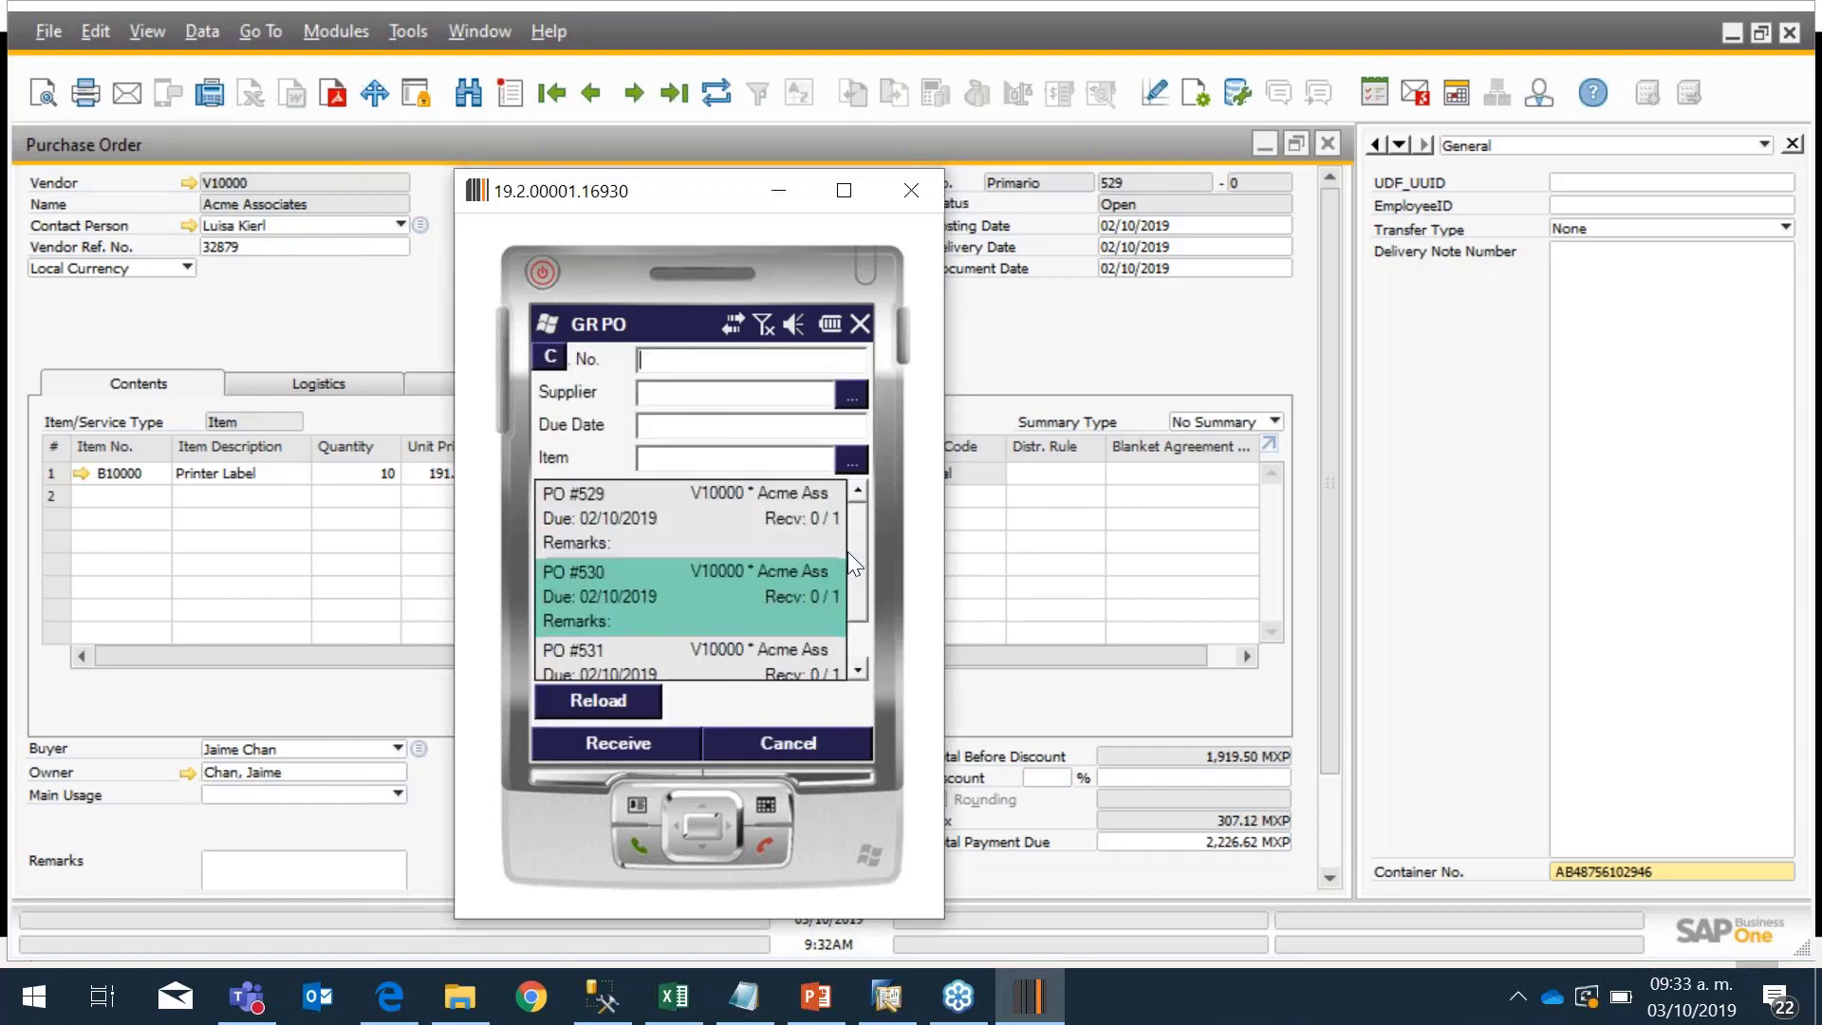
scroll(852, 554, down, 1)
click(609, 618)
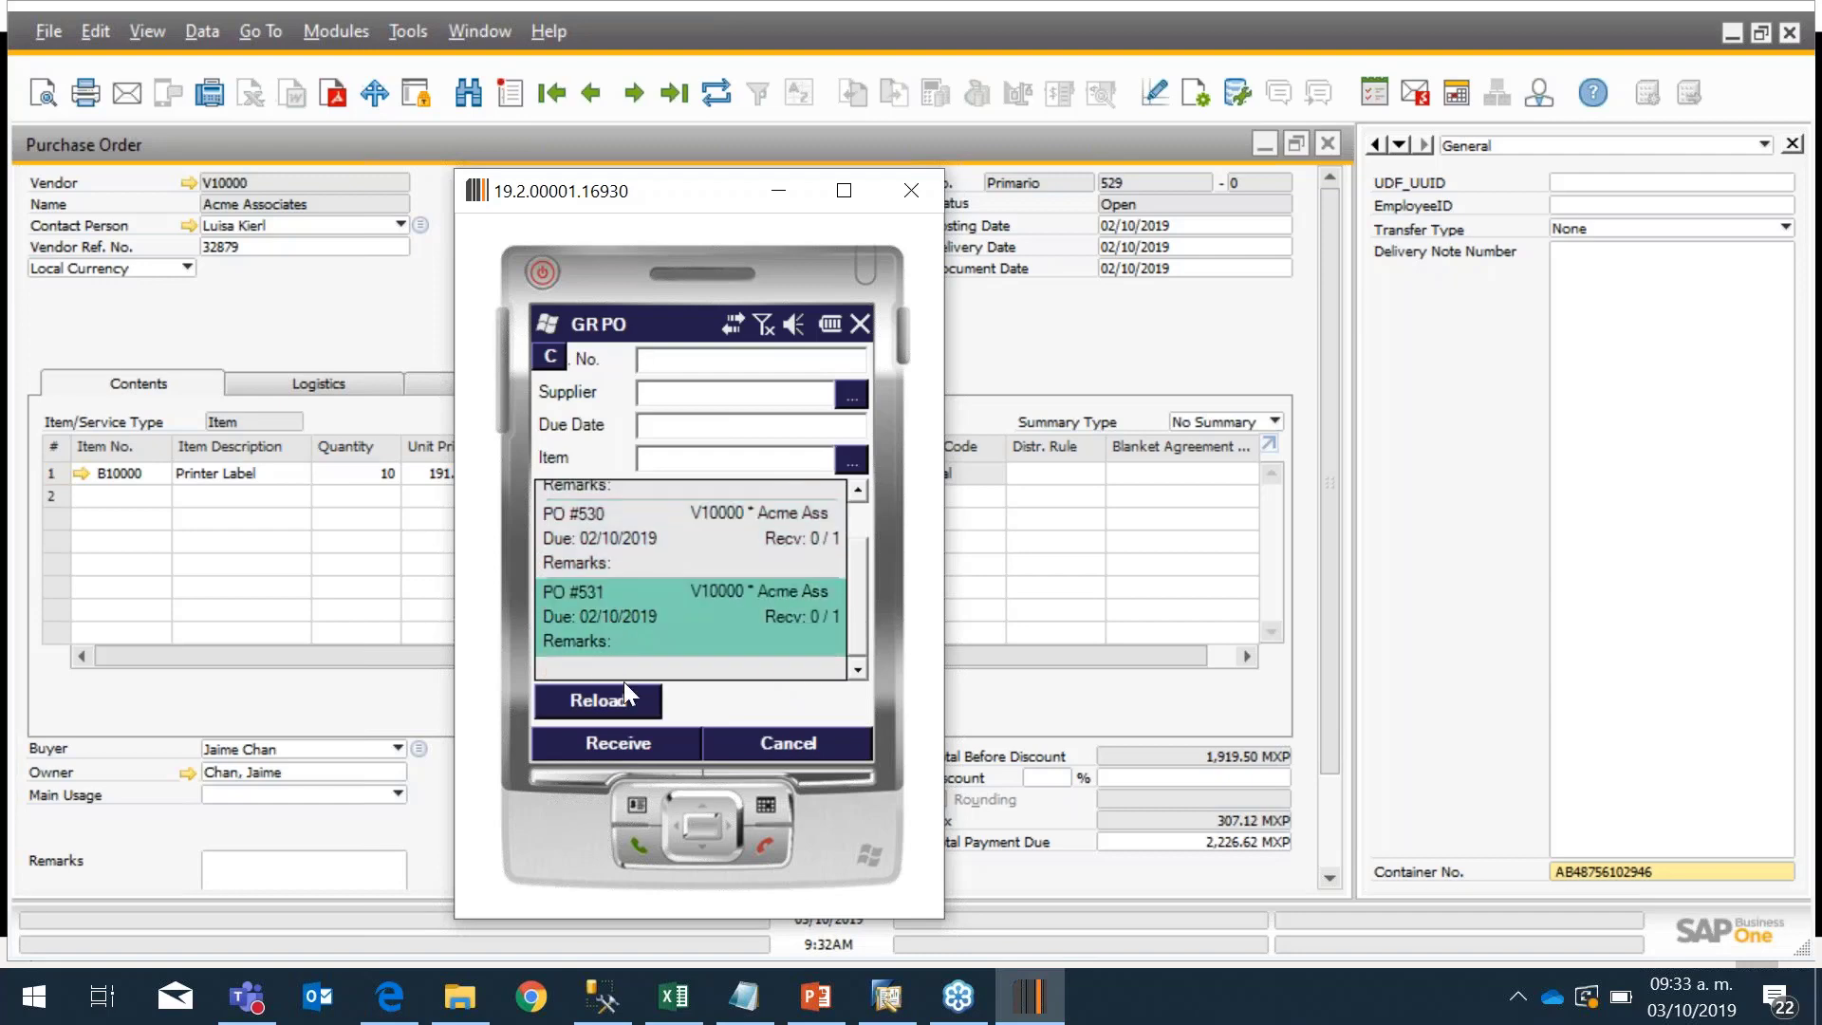
click(623, 731)
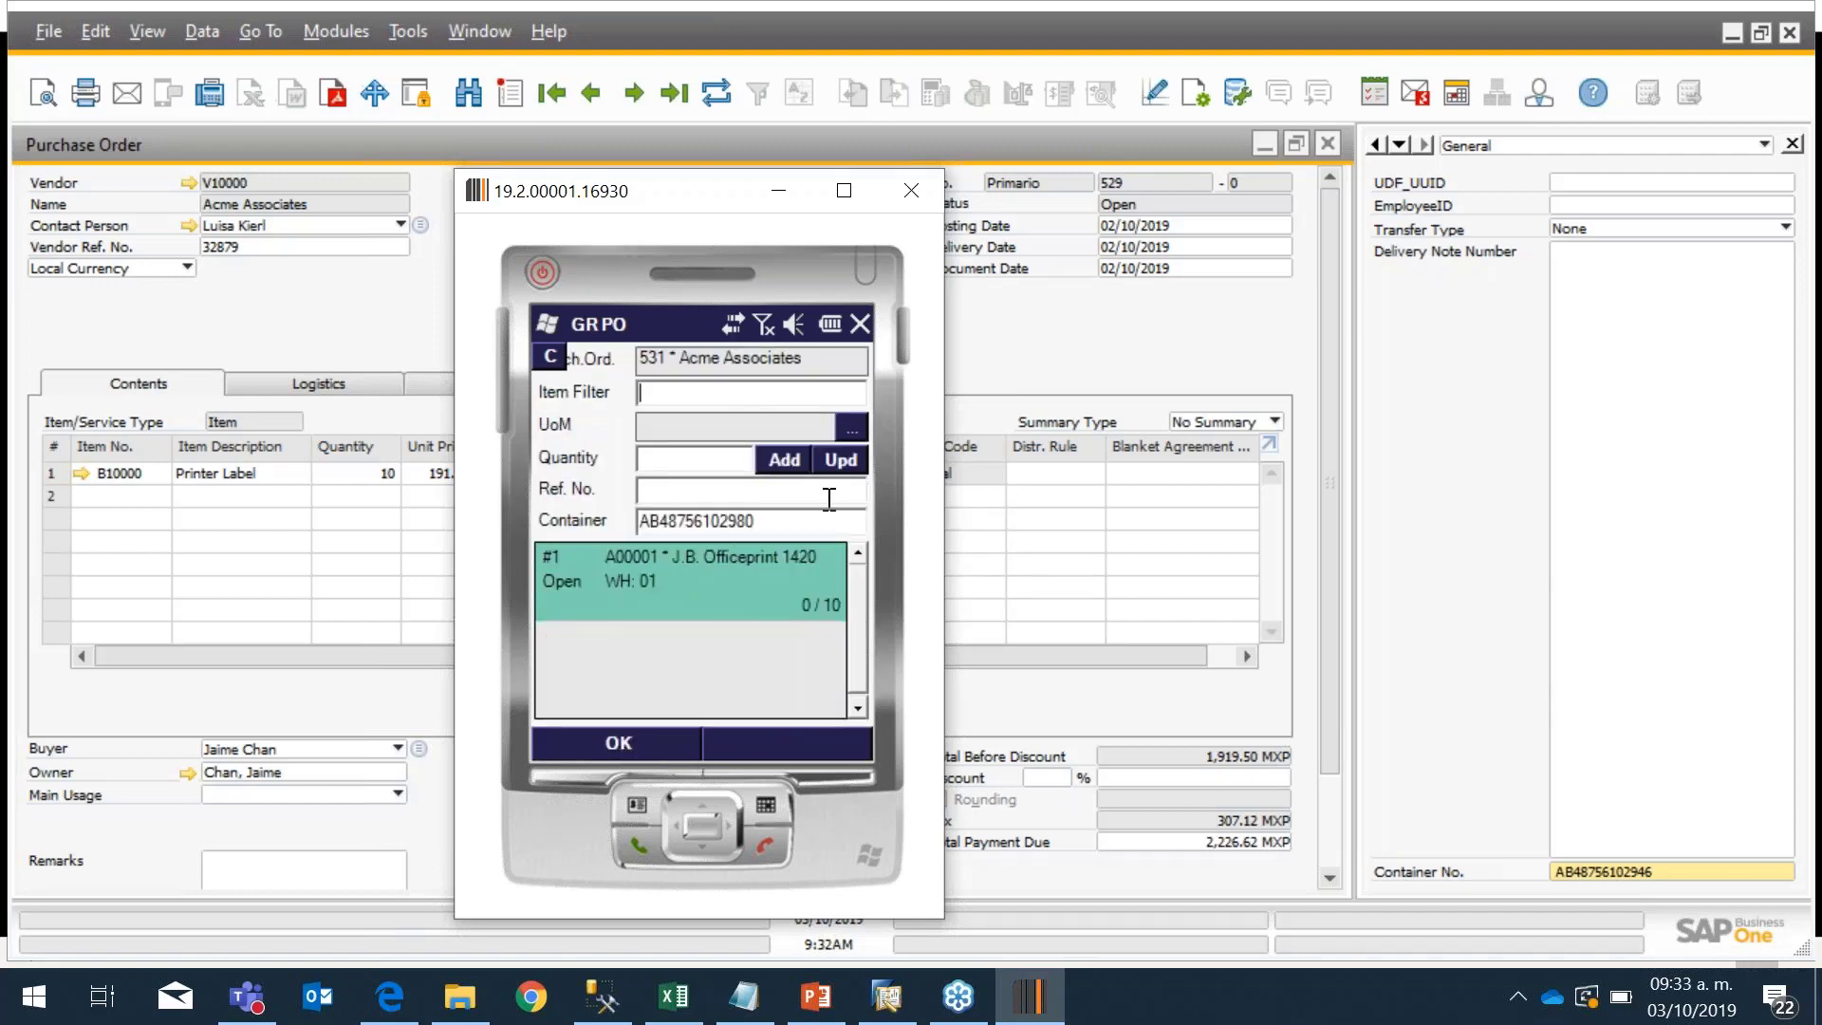
click(598, 738)
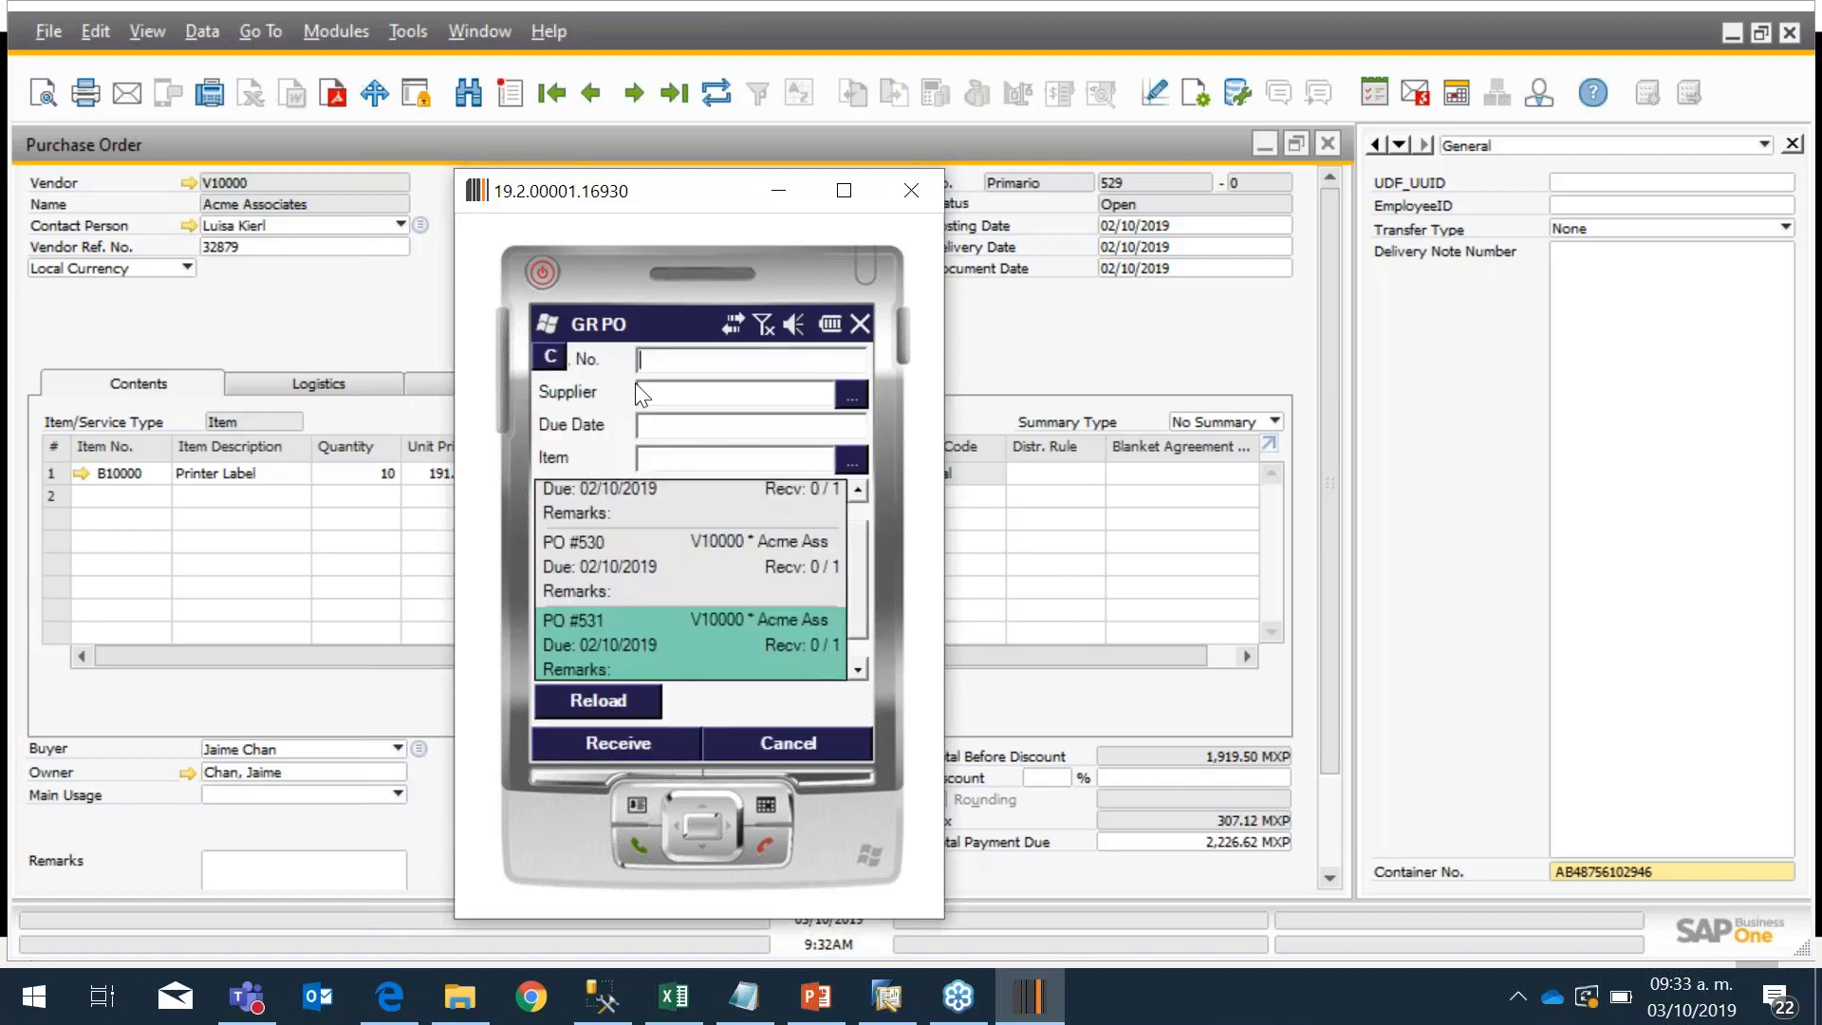
Step: Reopen purchase order 529 for receiving and add a quantity of 10 for the Printer Label line to reach its batch entry
scroll(862, 564, up, 1)
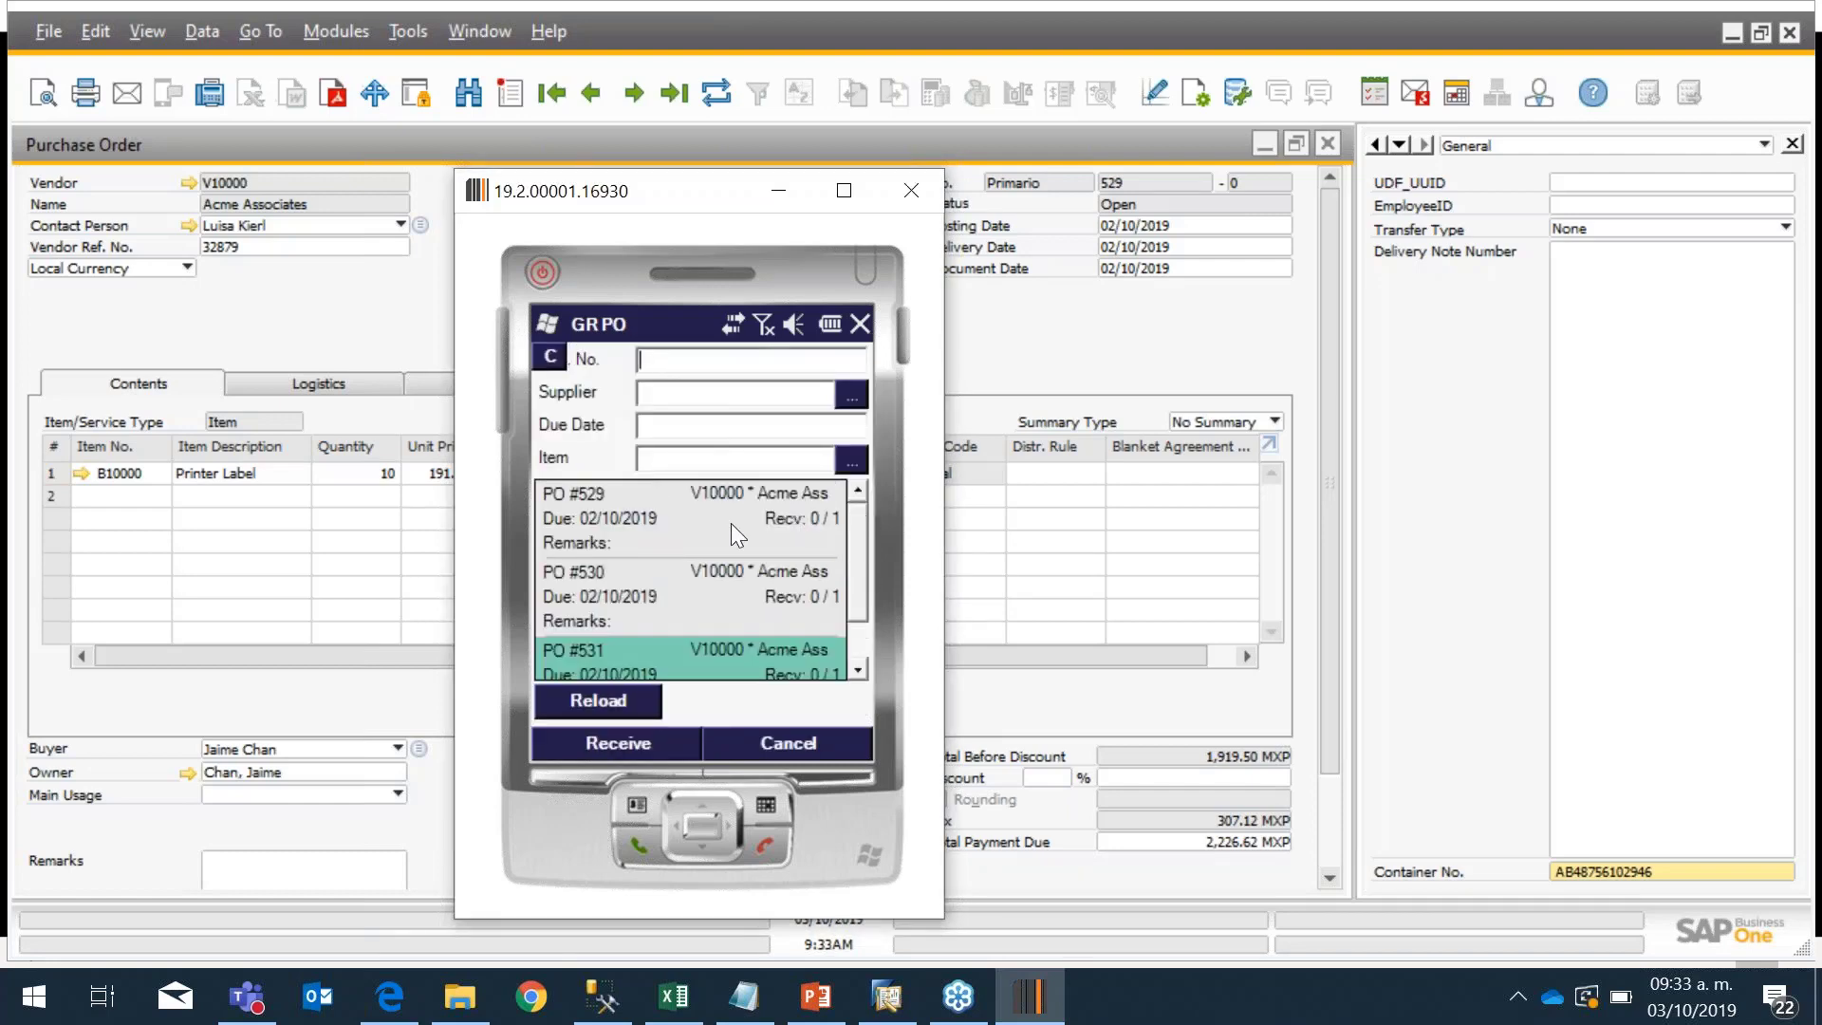
click(731, 521)
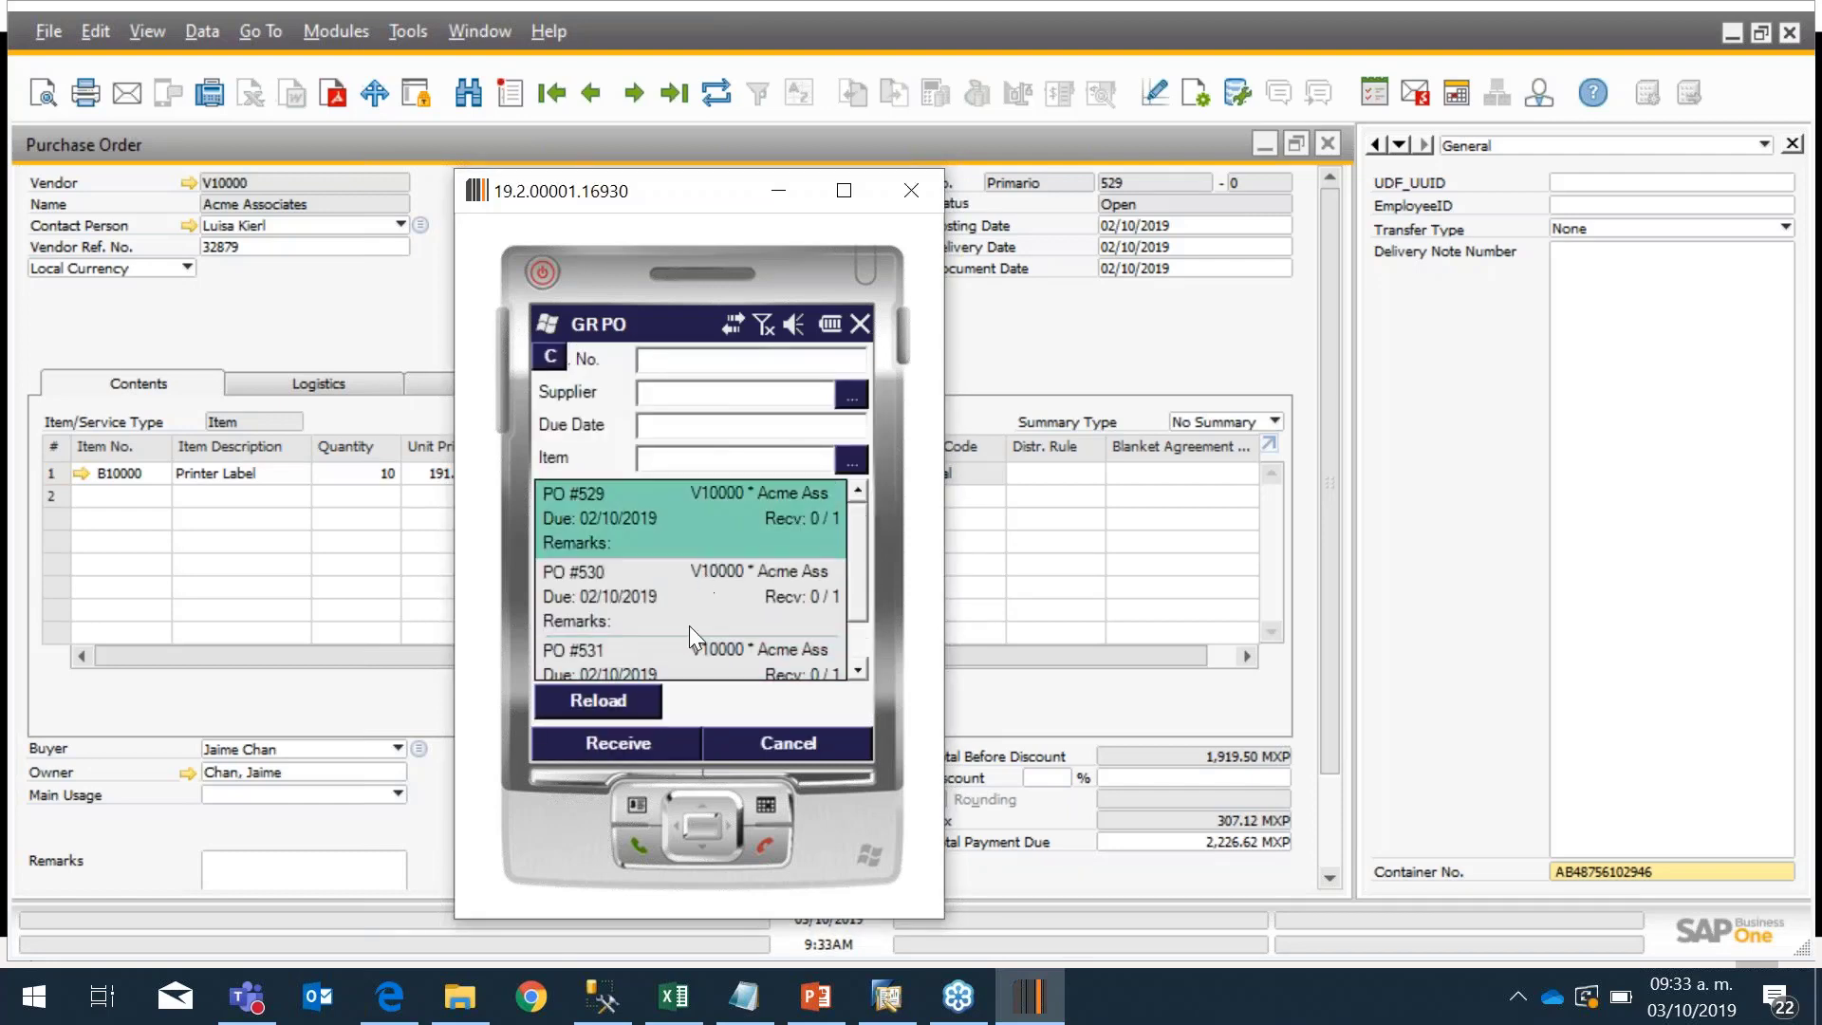
click(594, 743)
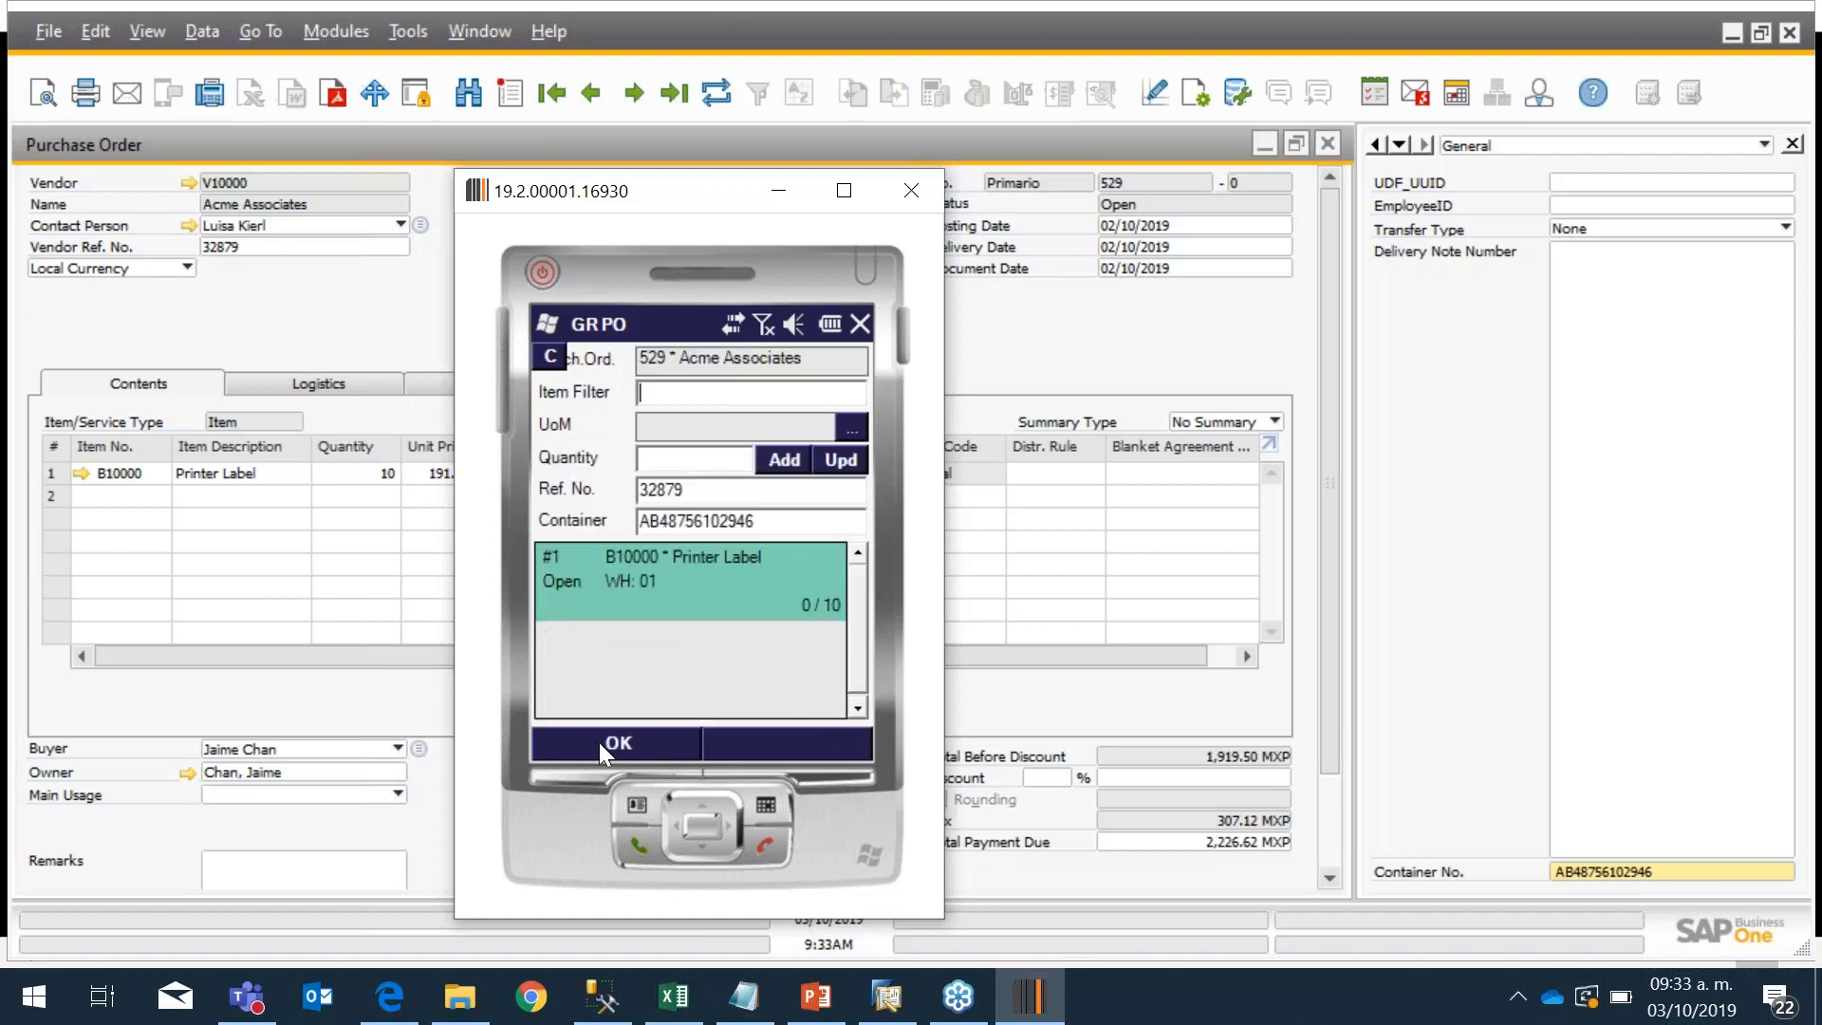
click(726, 462)
text(10)
click(782, 463)
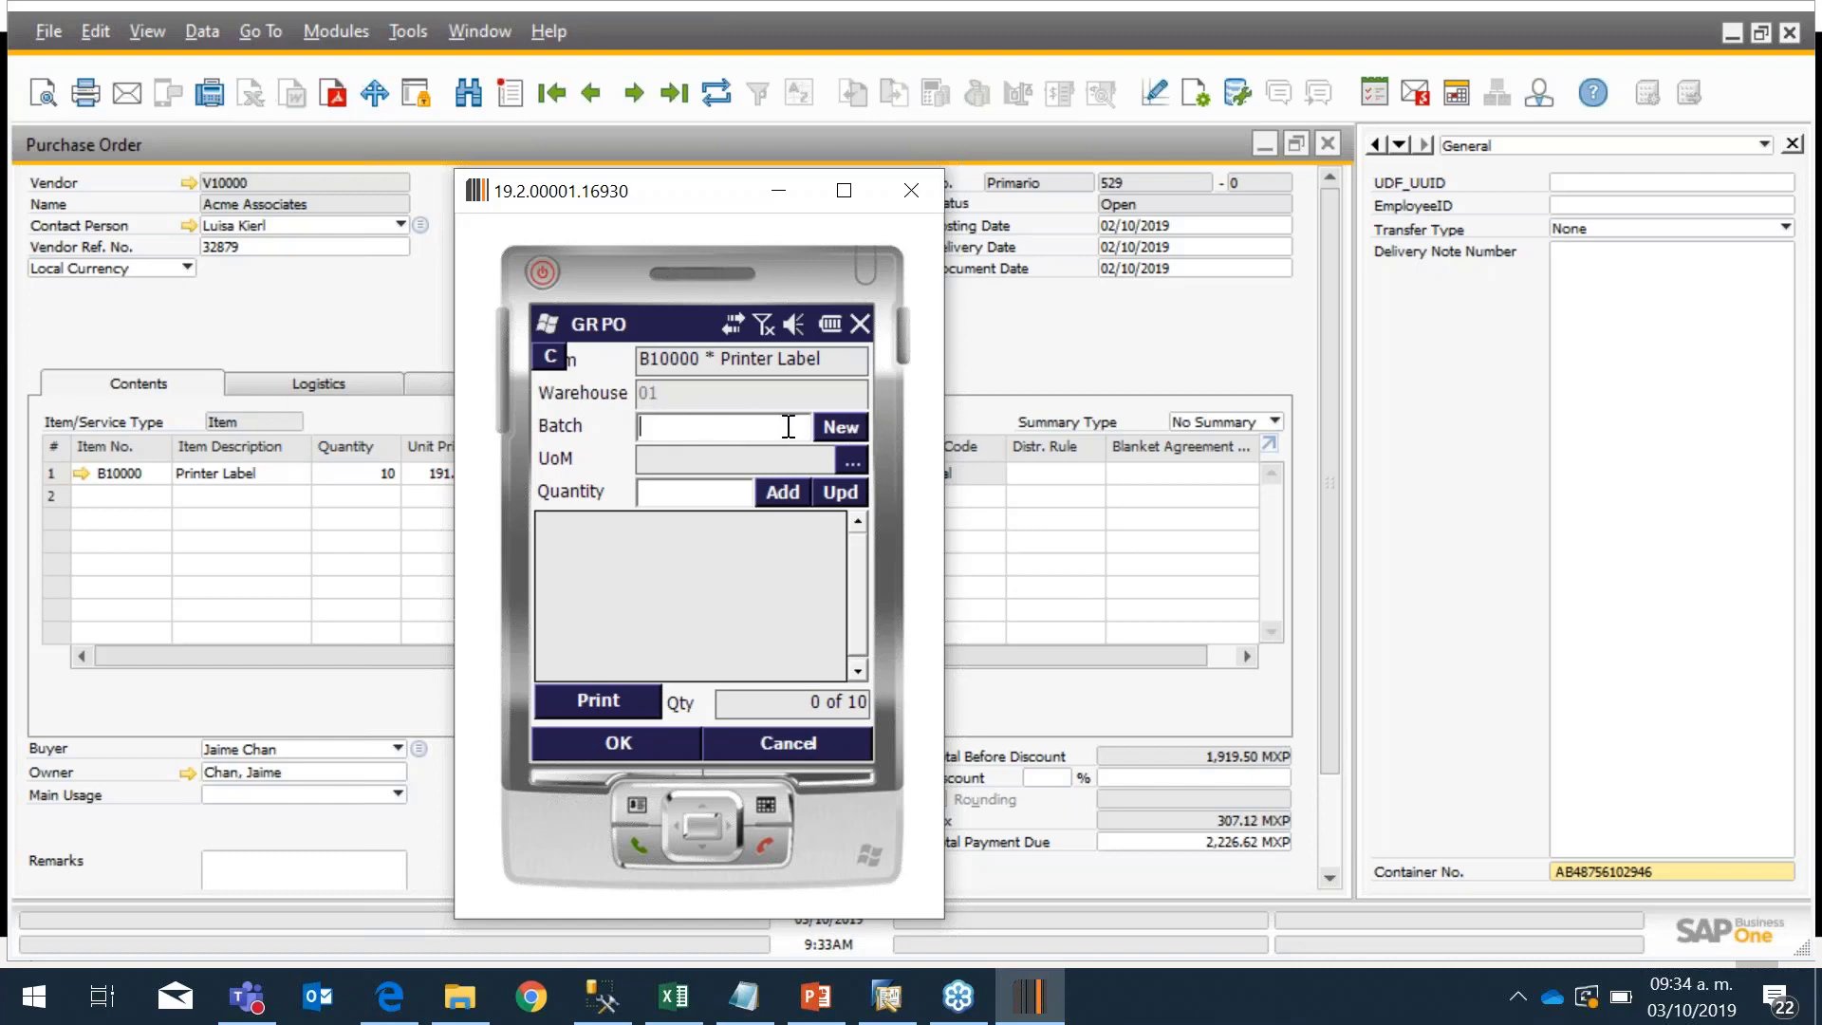
click(846, 430)
Step: In SAP Business One, open the bx_mobile_wh9_get_new_batchnumber query from the Produmex Scan category, examine its SQL, and close it
click(484, 27)
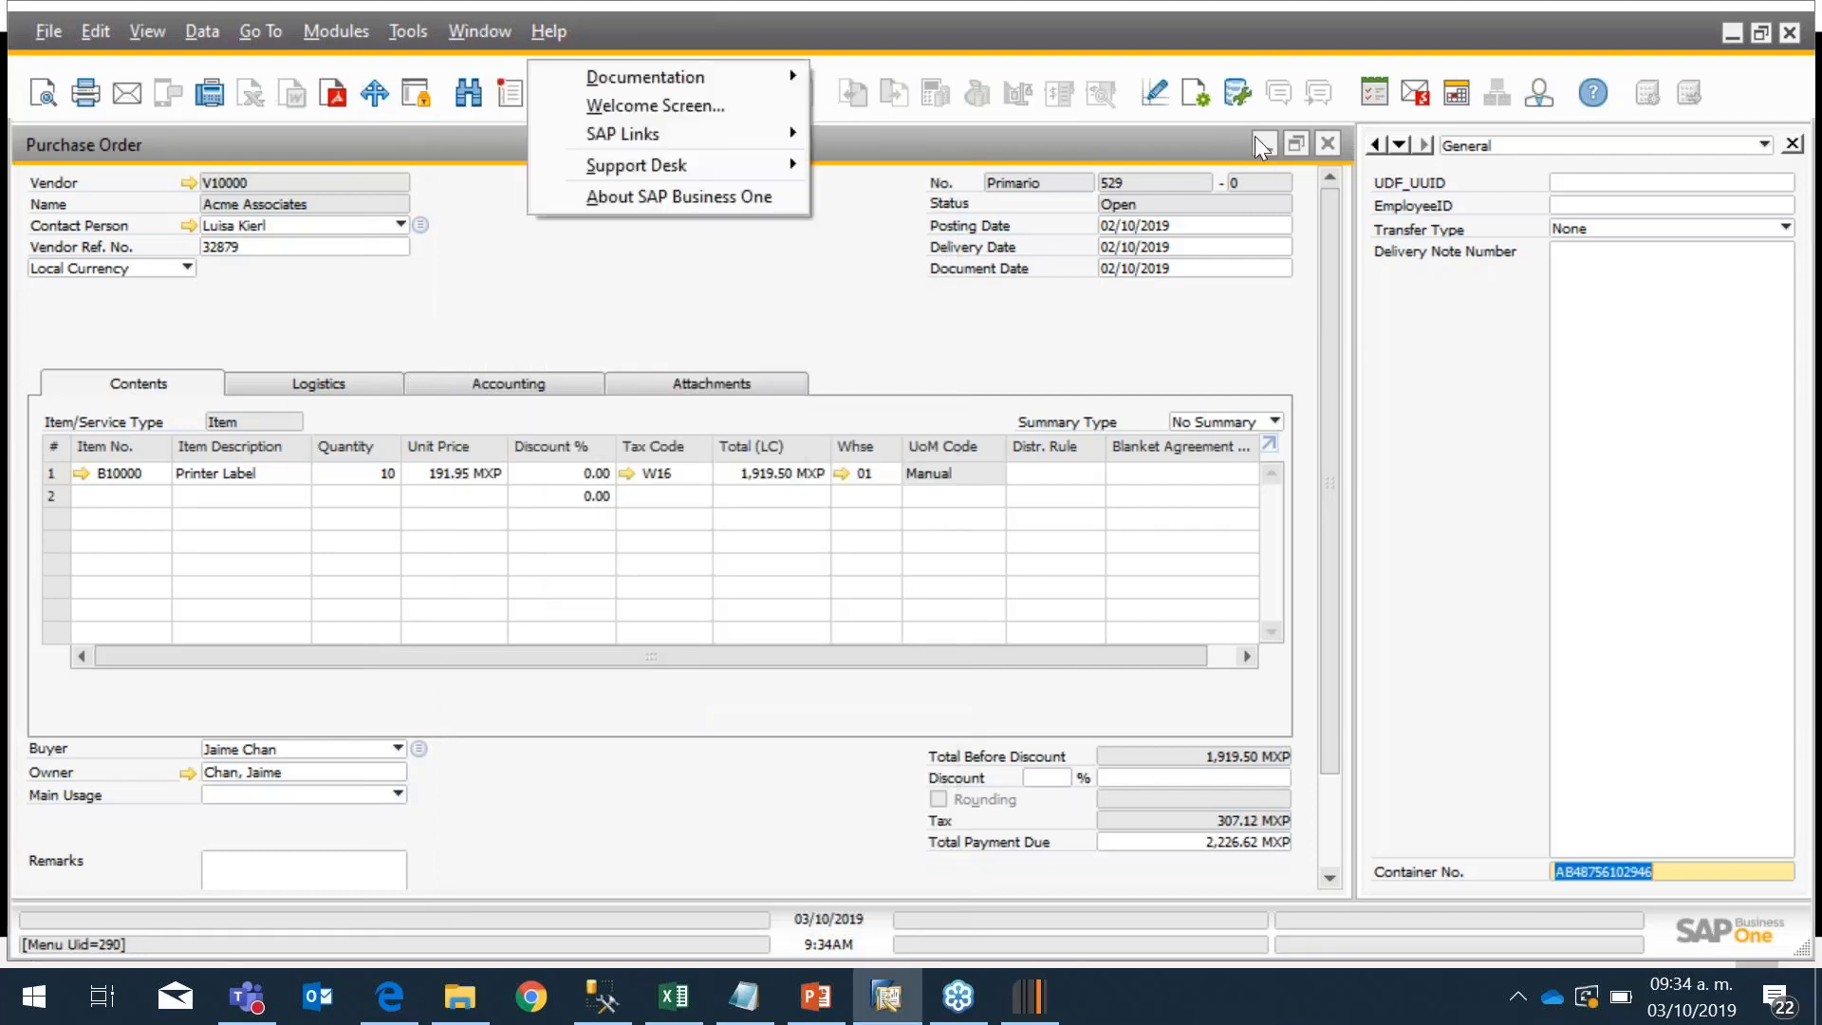
click(1234, 95)
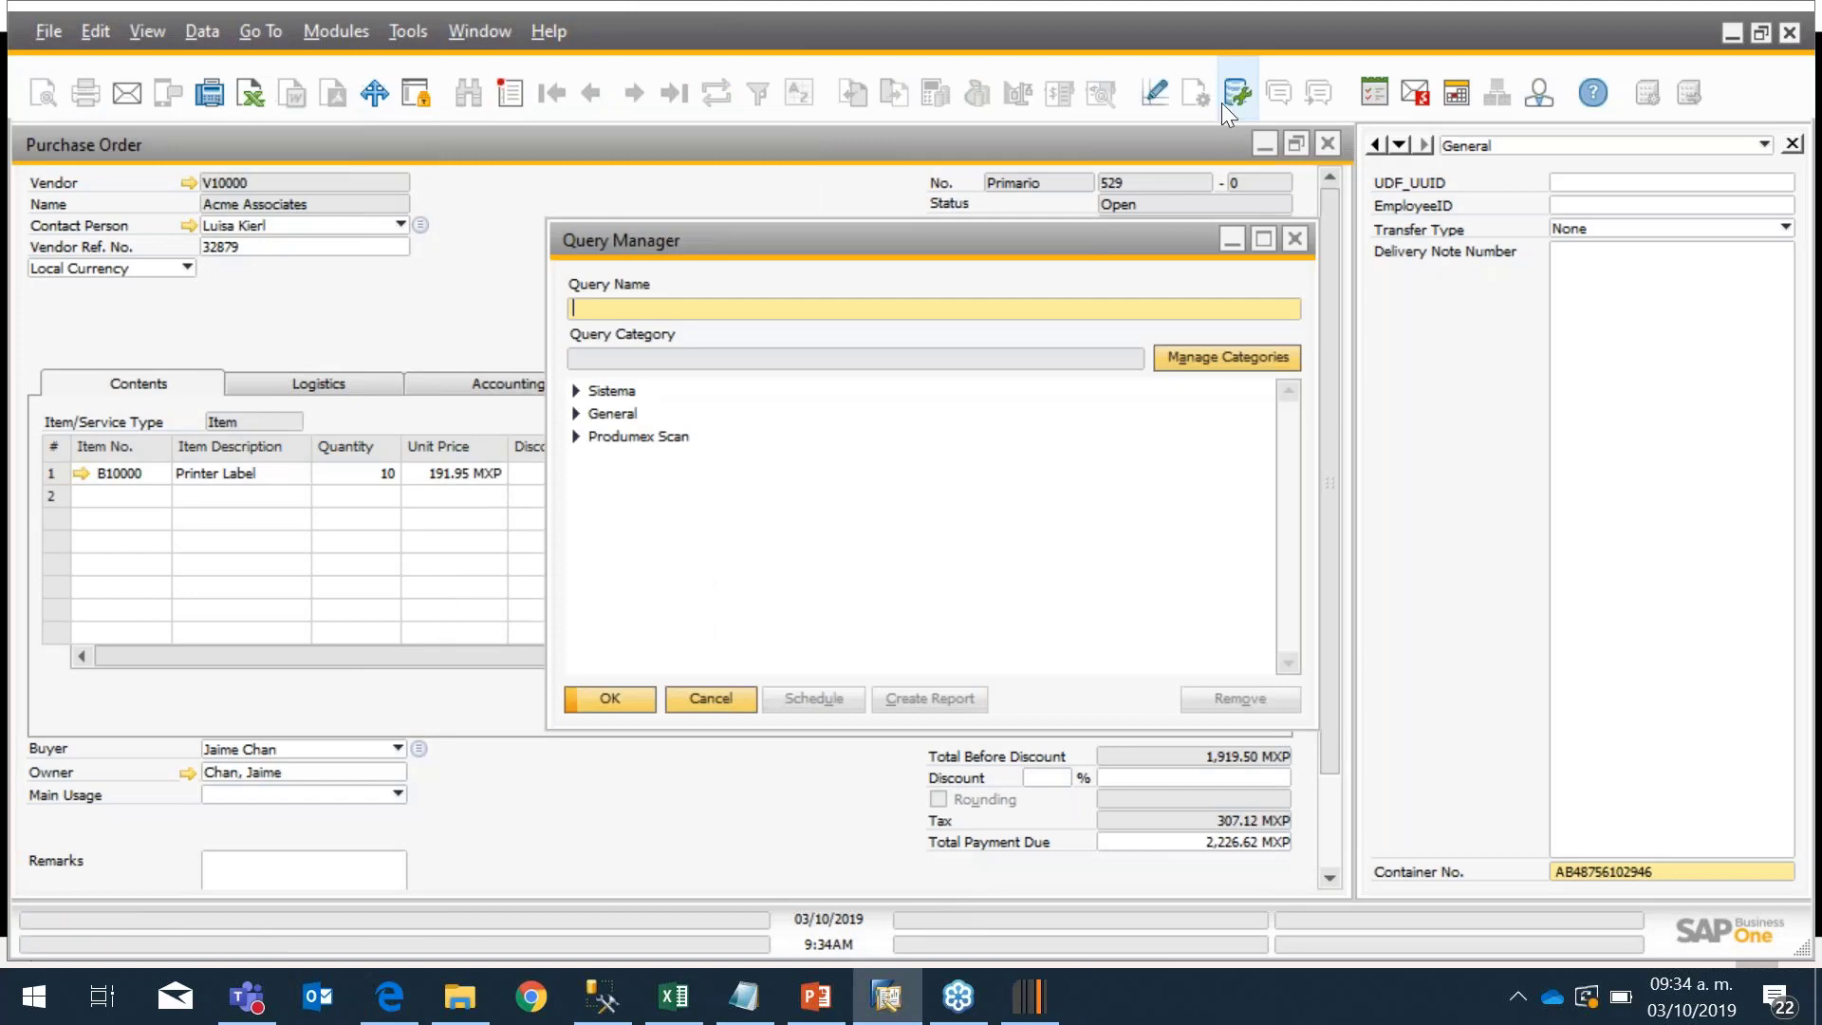
click(576, 437)
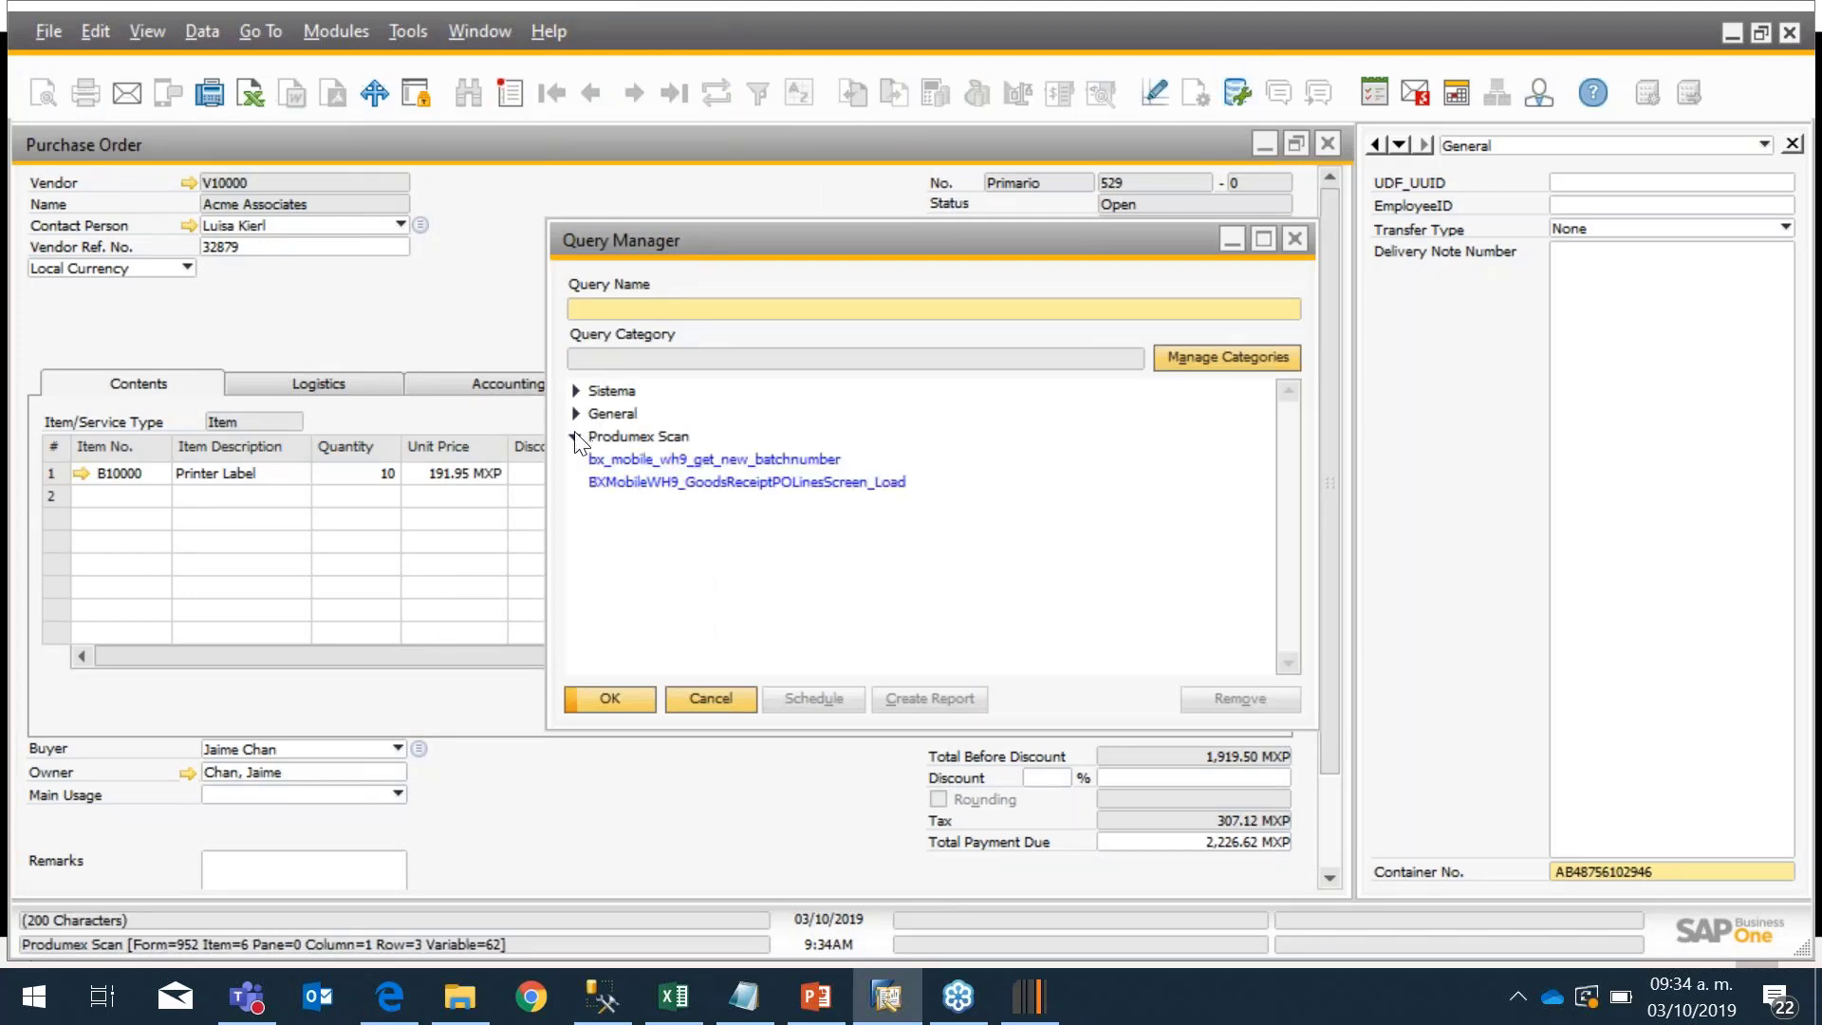
double_click(772, 461)
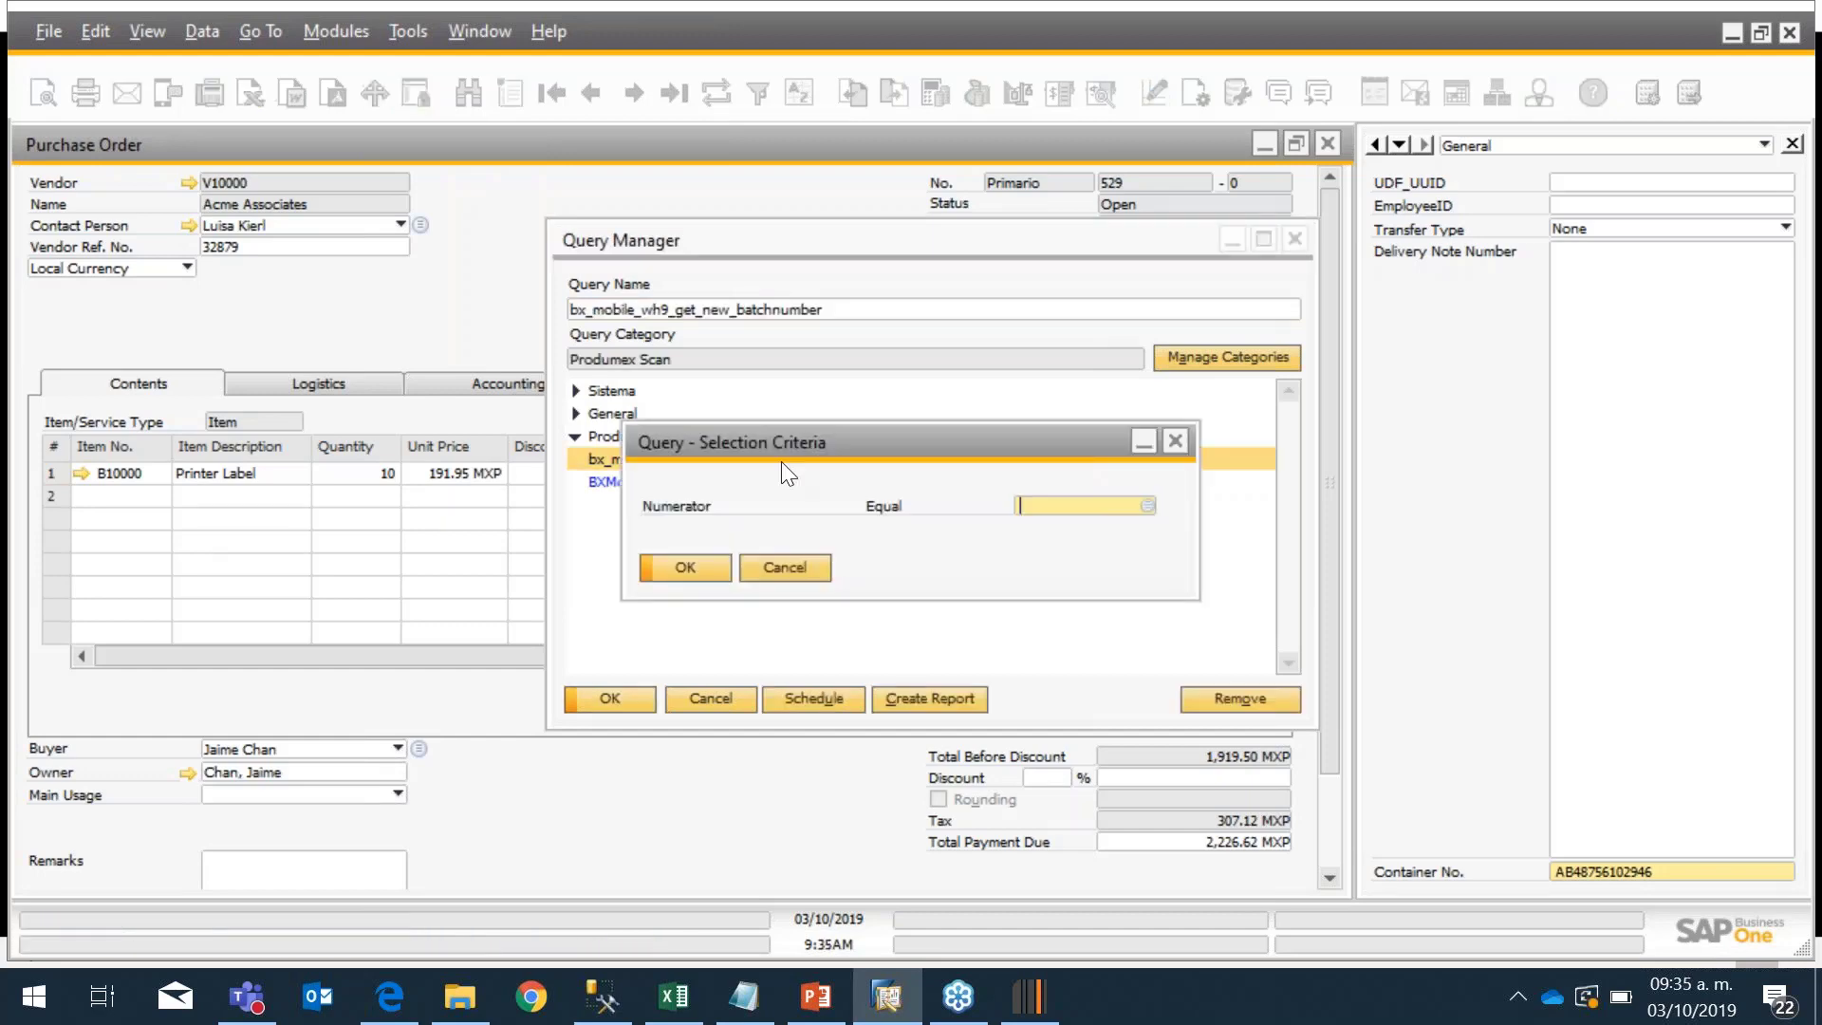
click(680, 576)
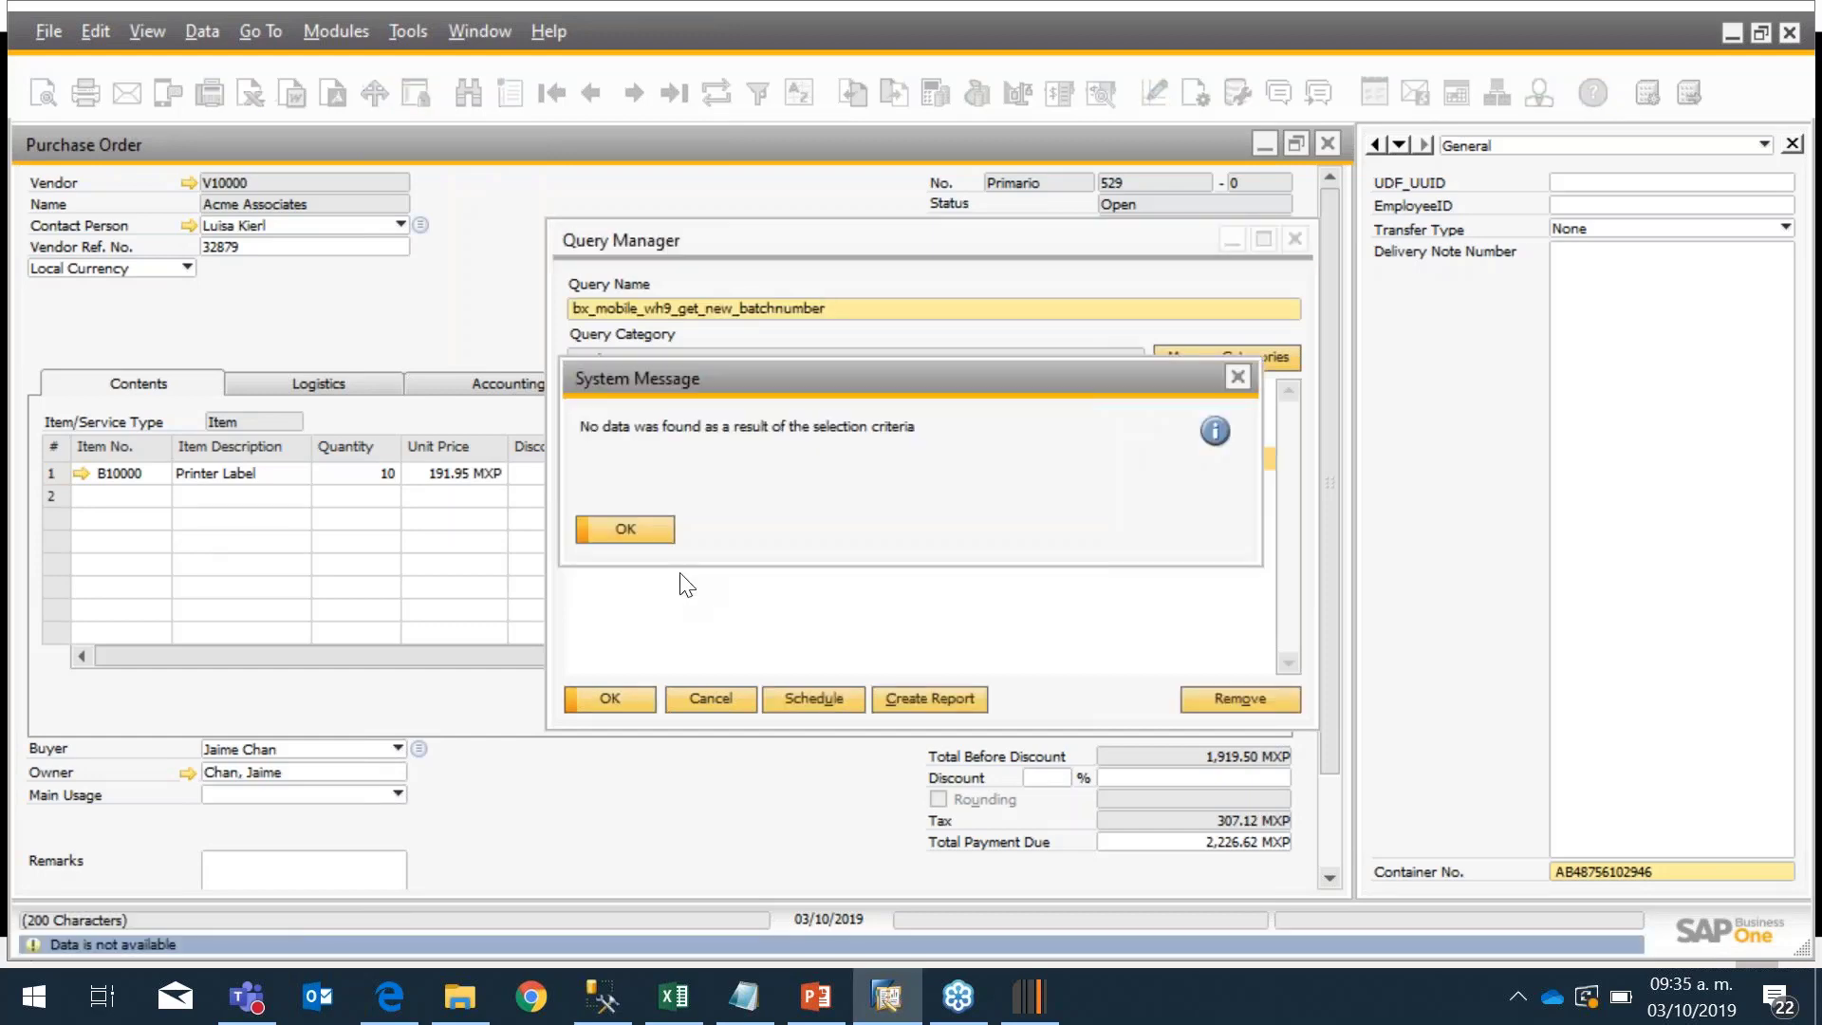
click(647, 531)
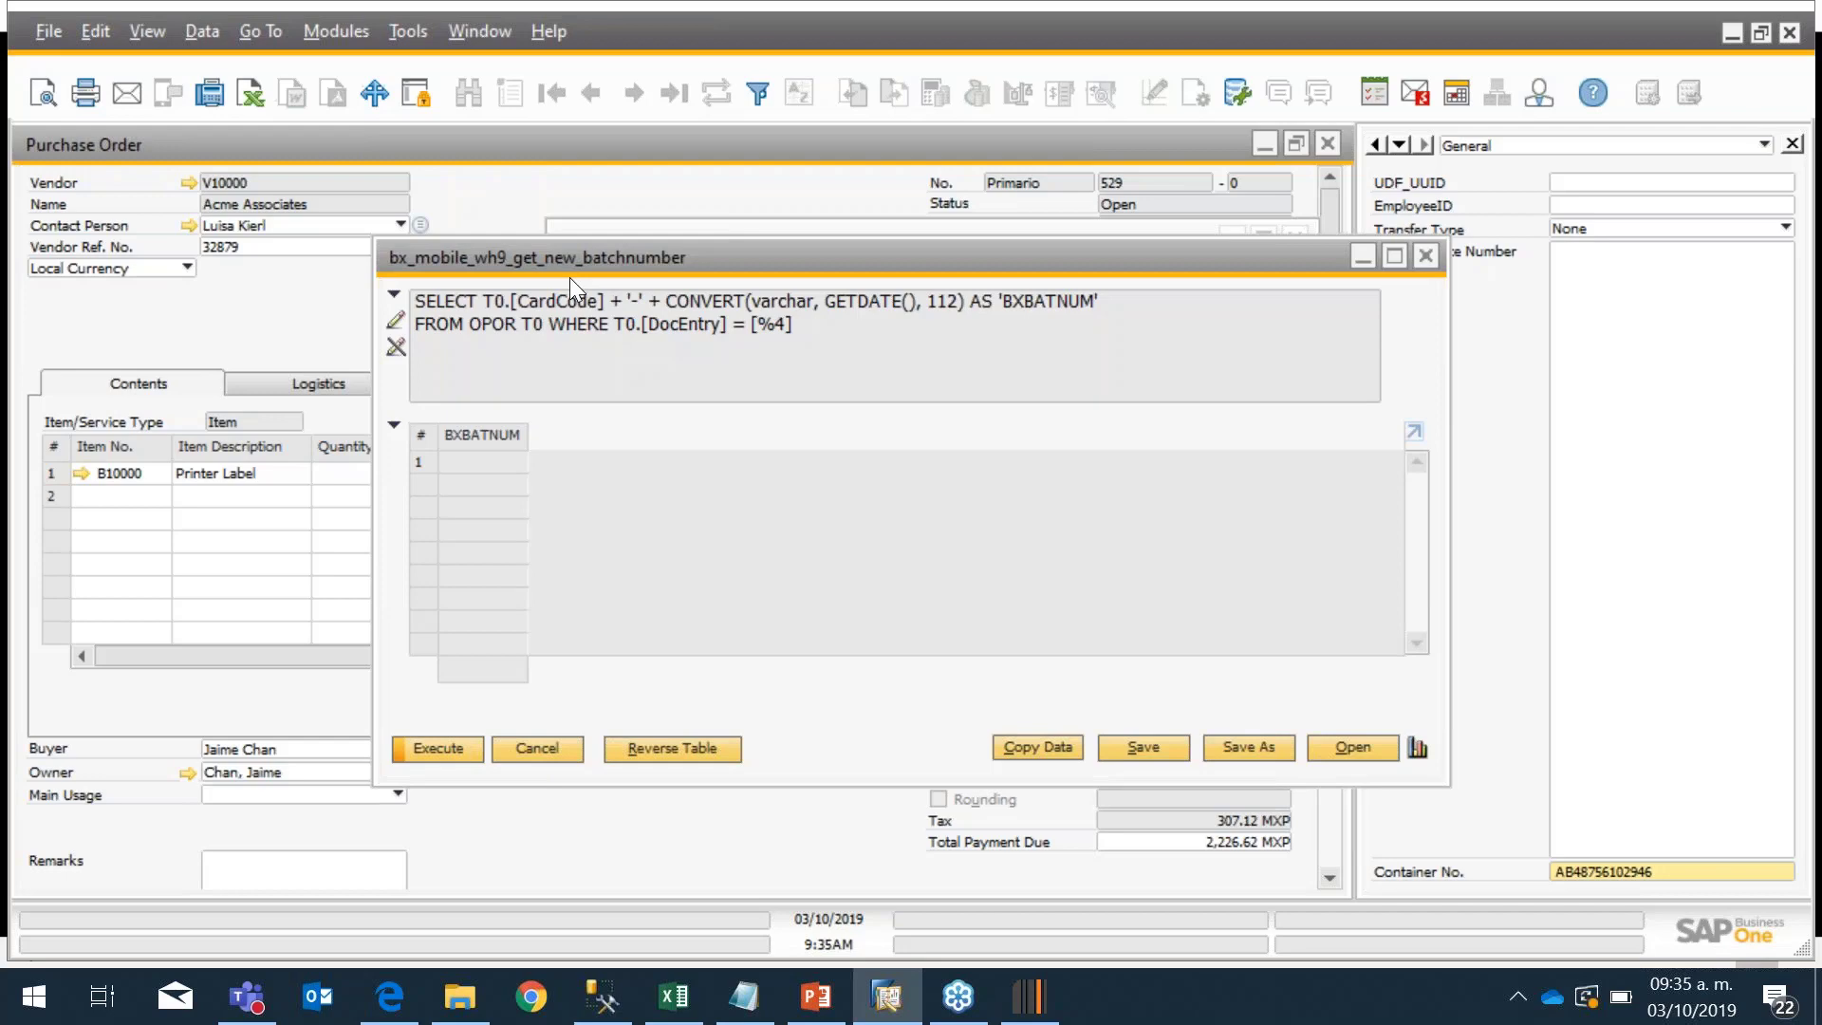
click(1426, 257)
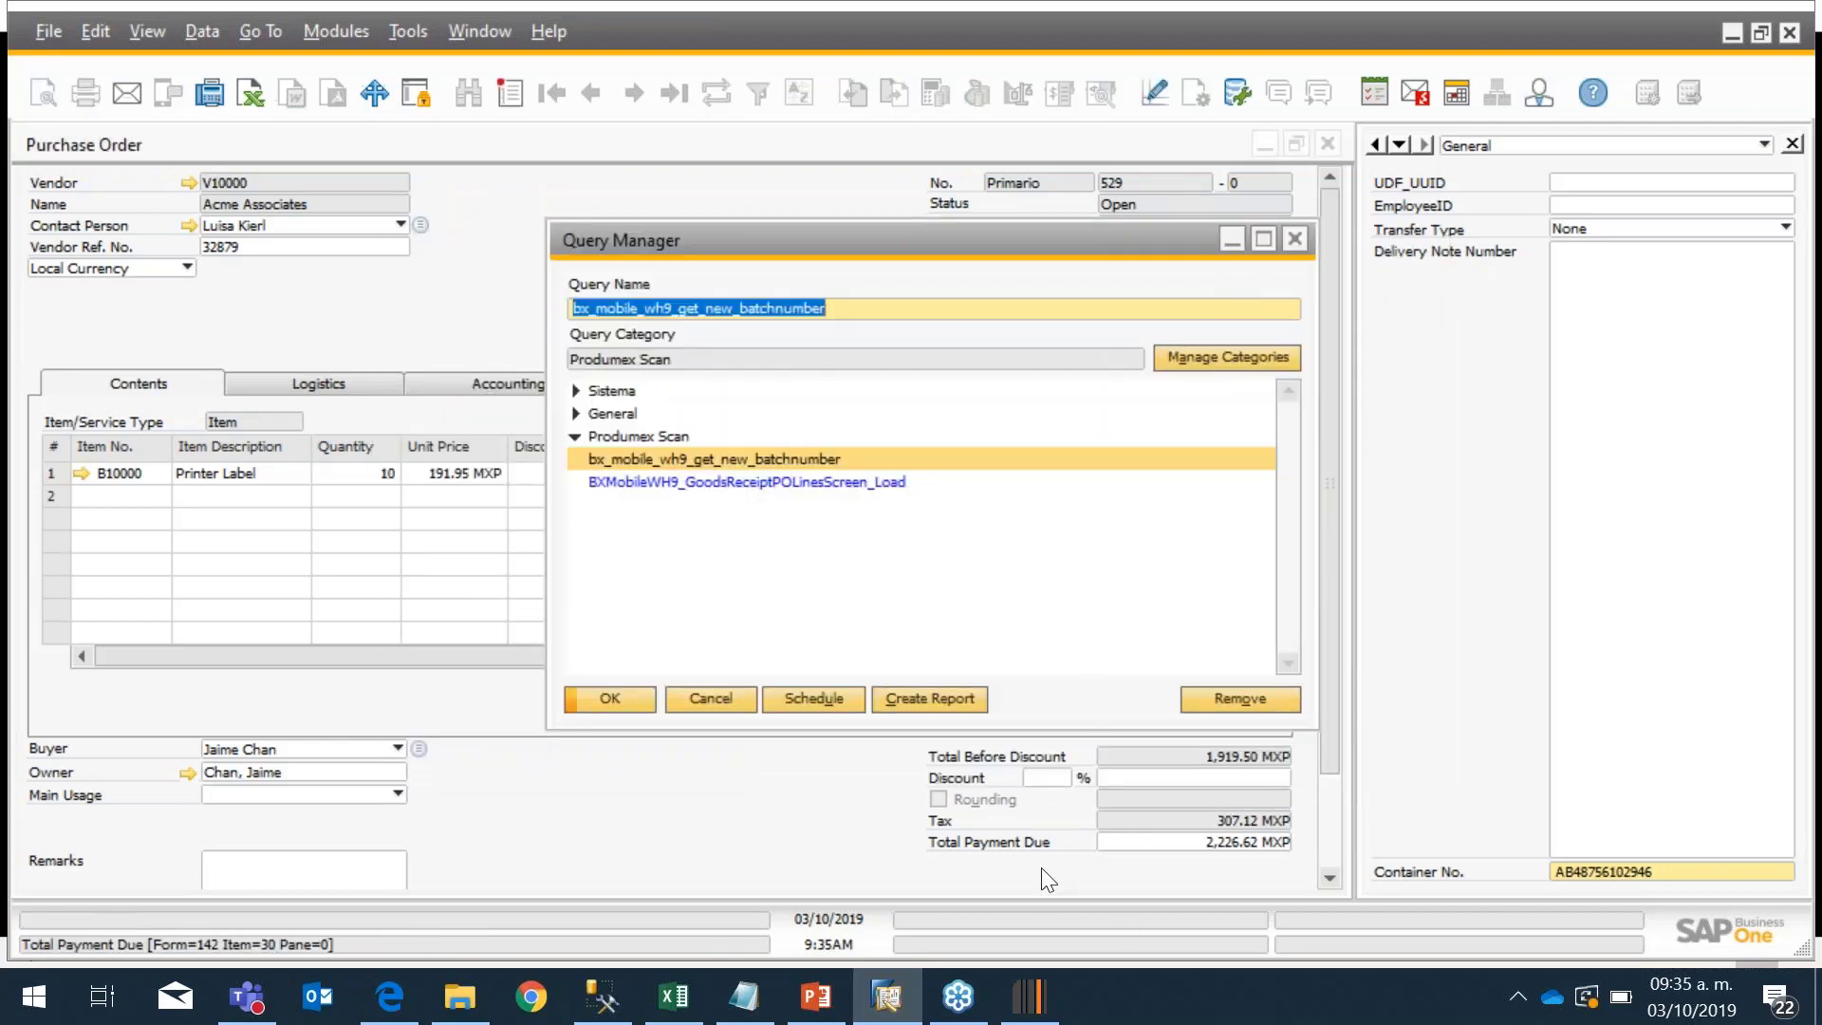
Step: Switch to Produmex Scan, generate a new batch number for Printer Label, compare it with the vendor code, and cancel the batch entry
click(1028, 996)
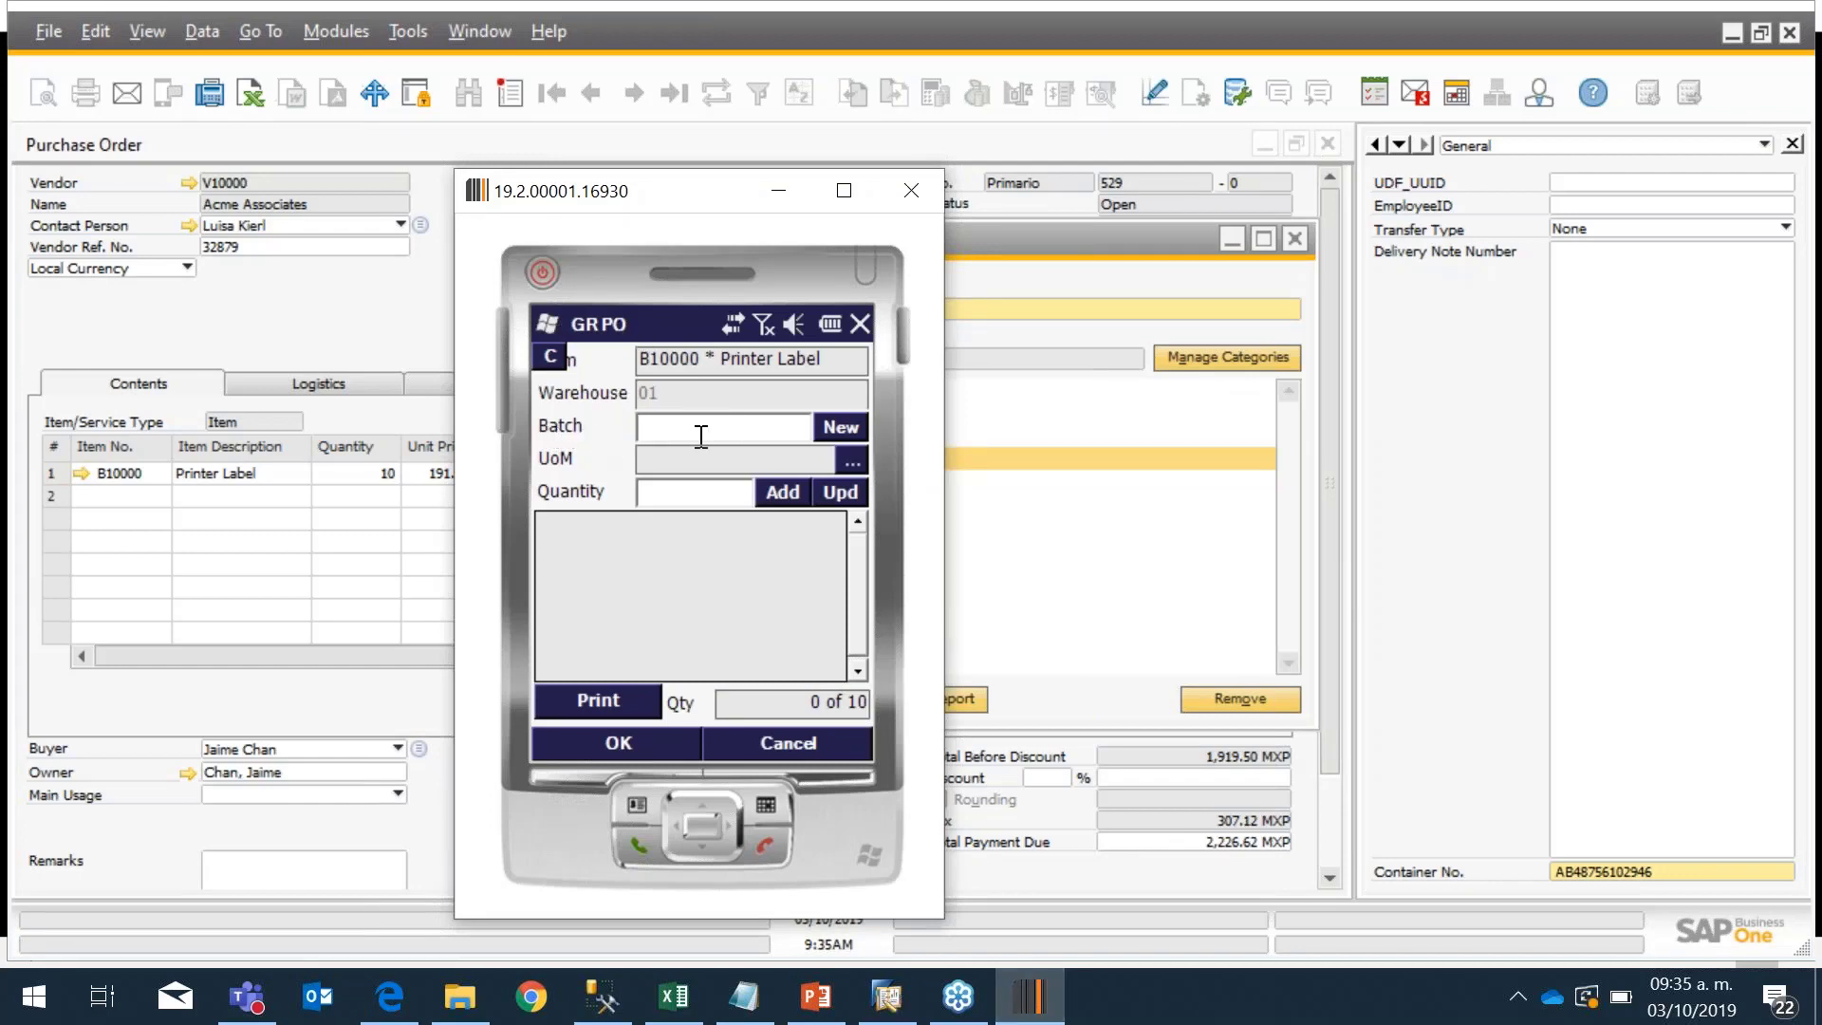
click(846, 428)
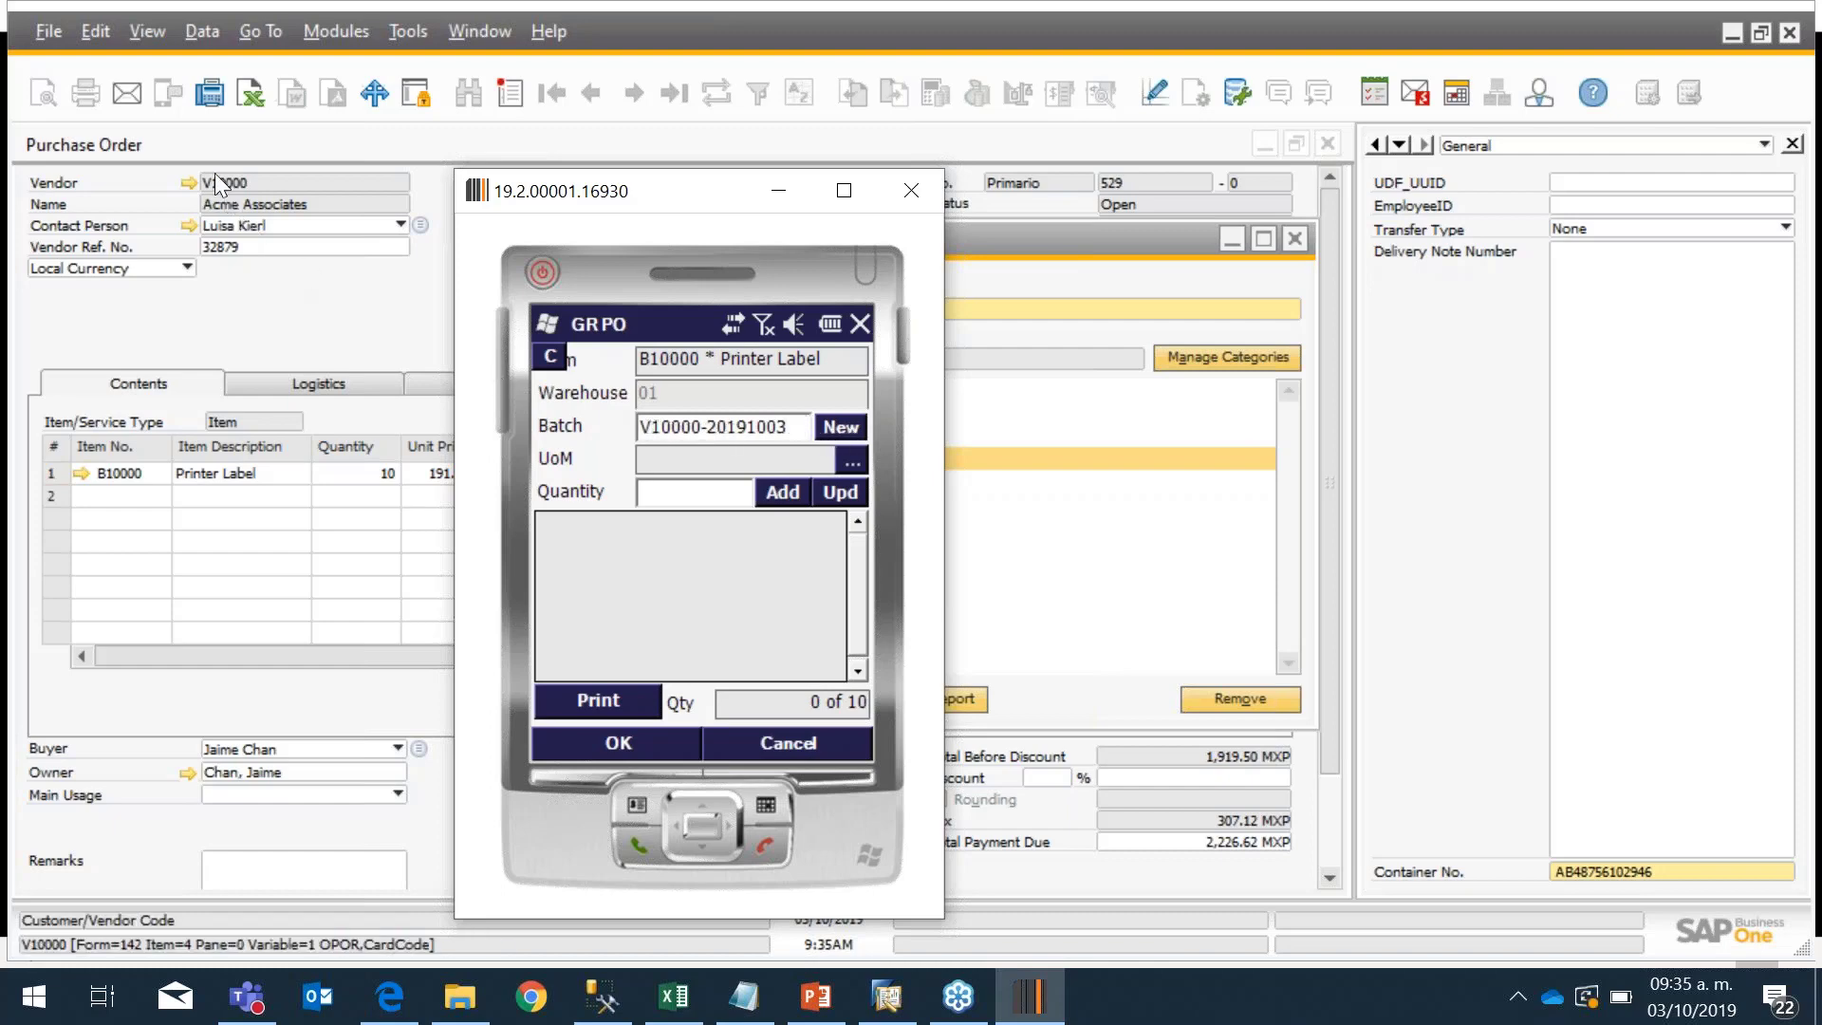
double_click(805, 429)
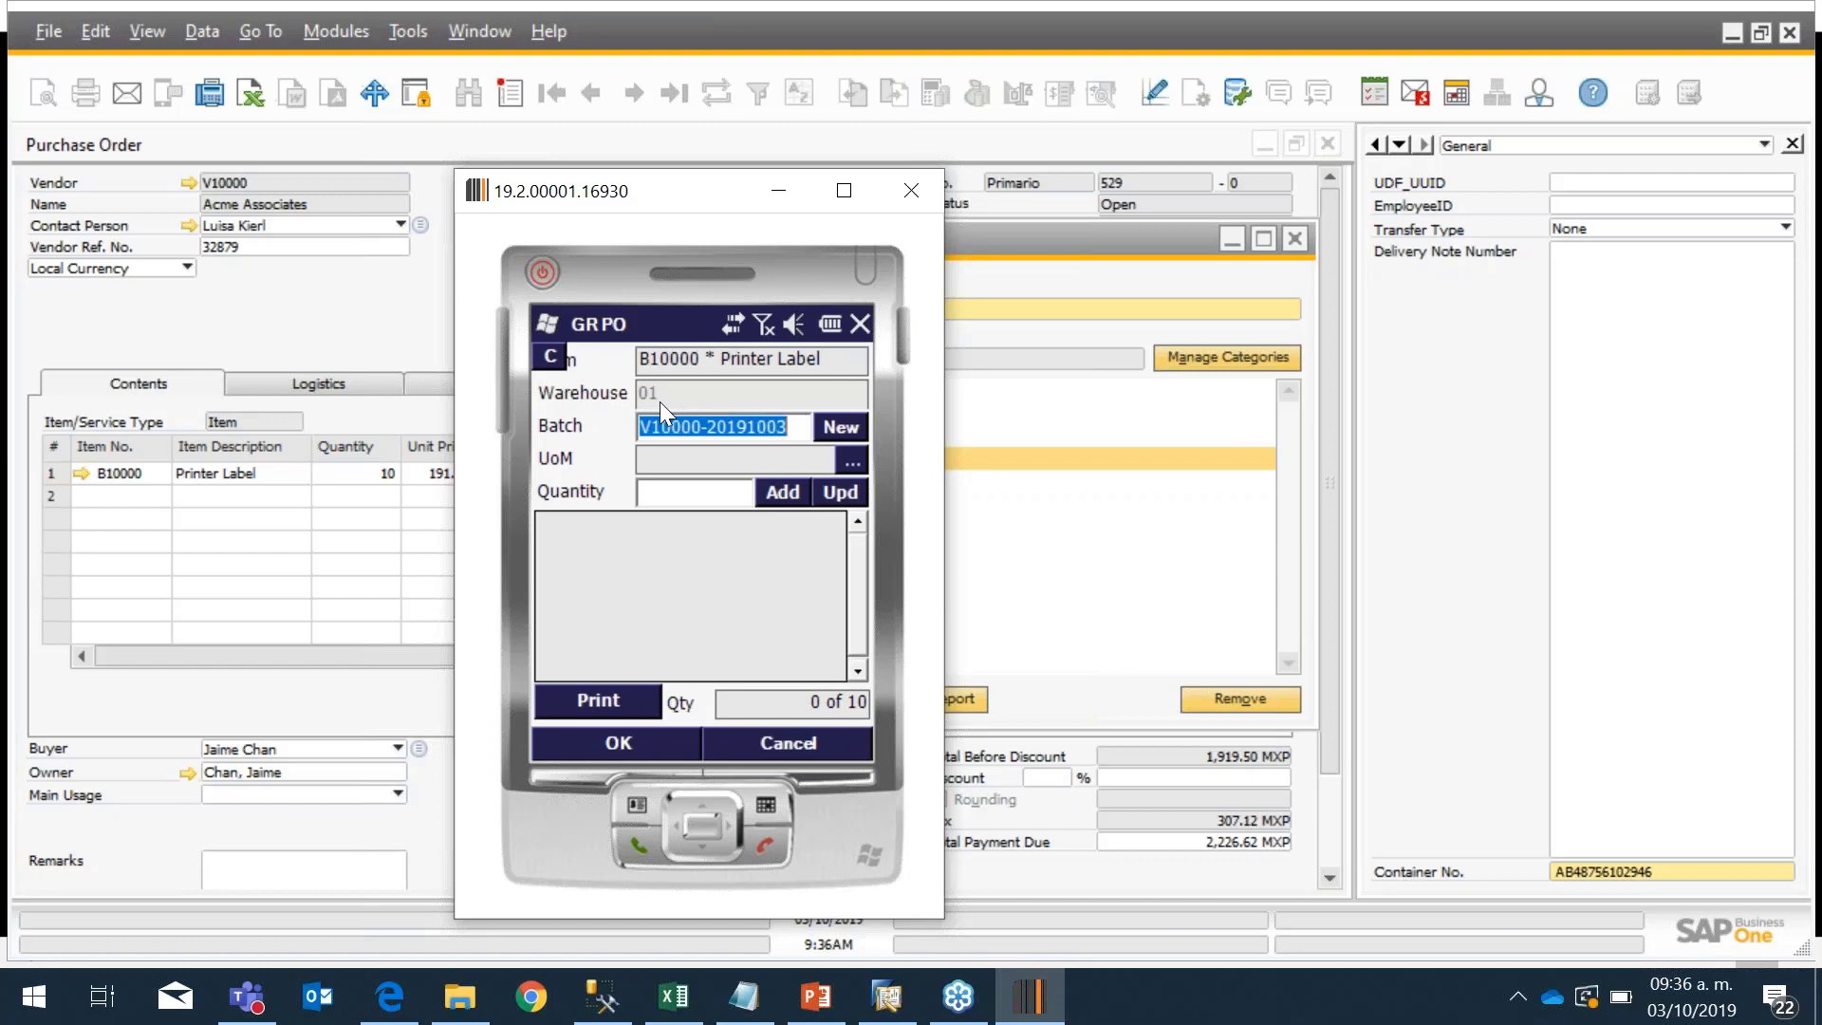
click(796, 430)
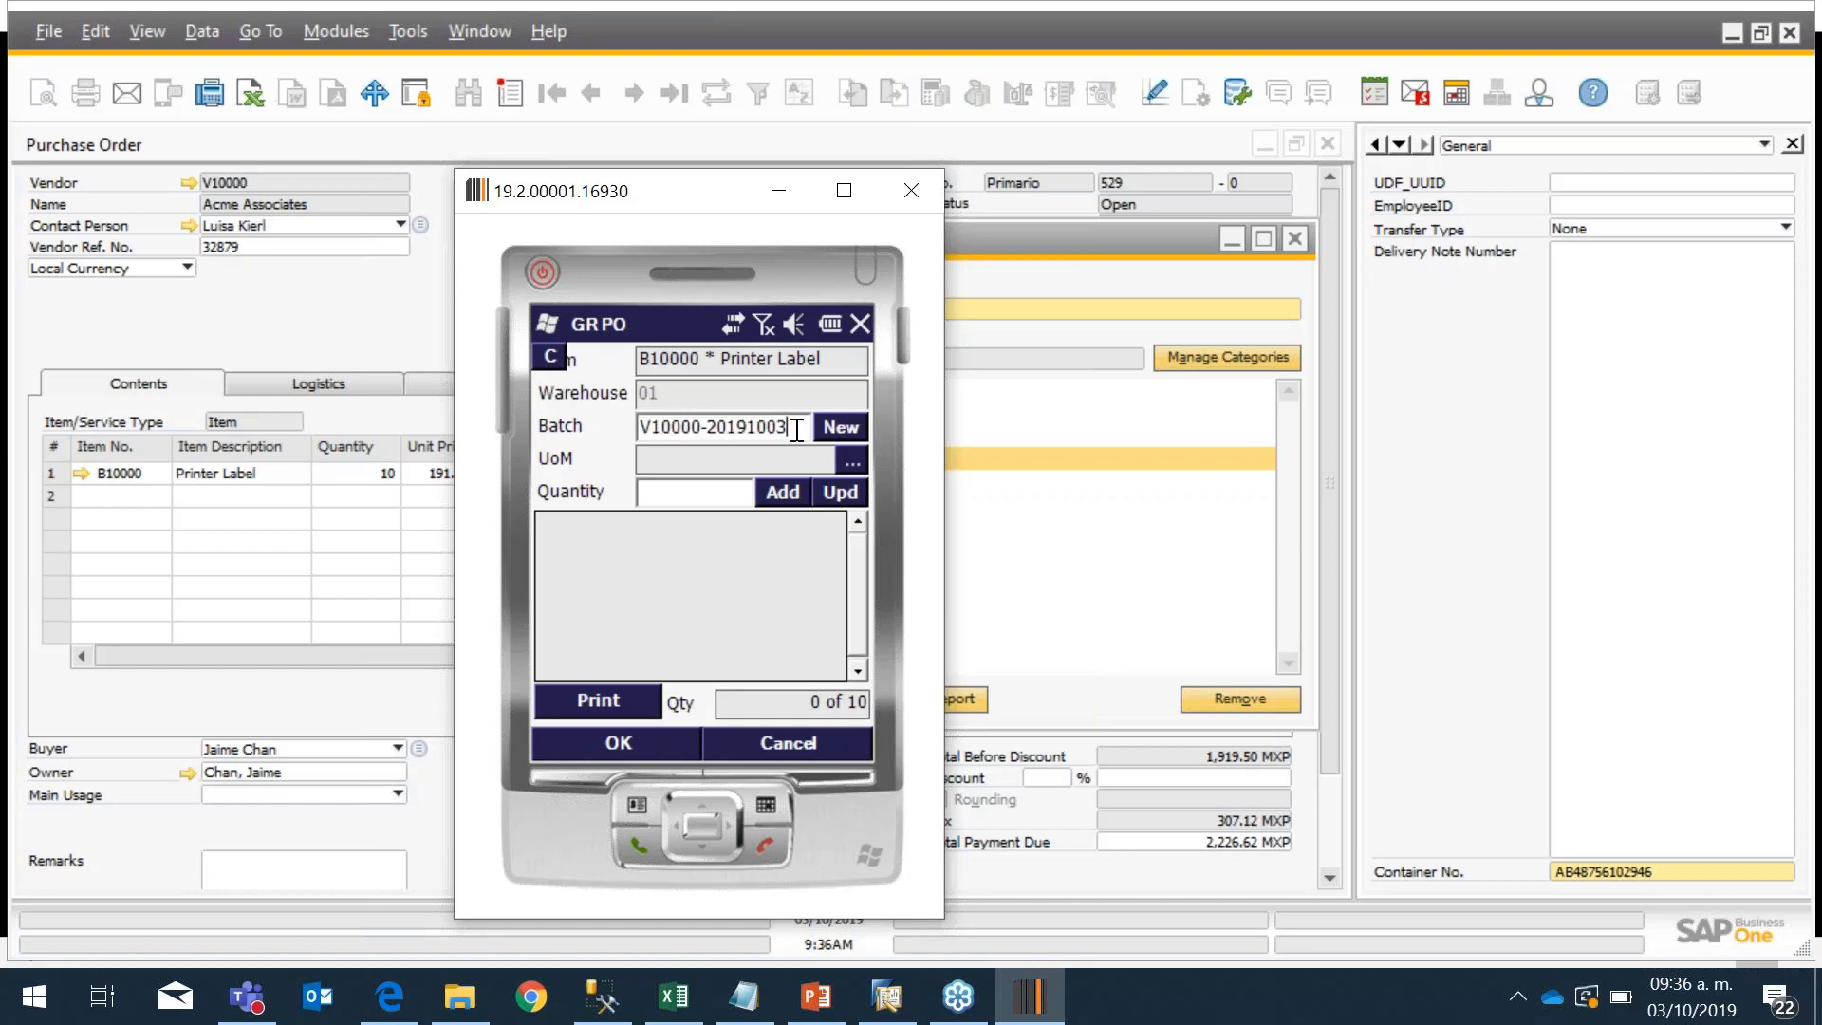
click(795, 743)
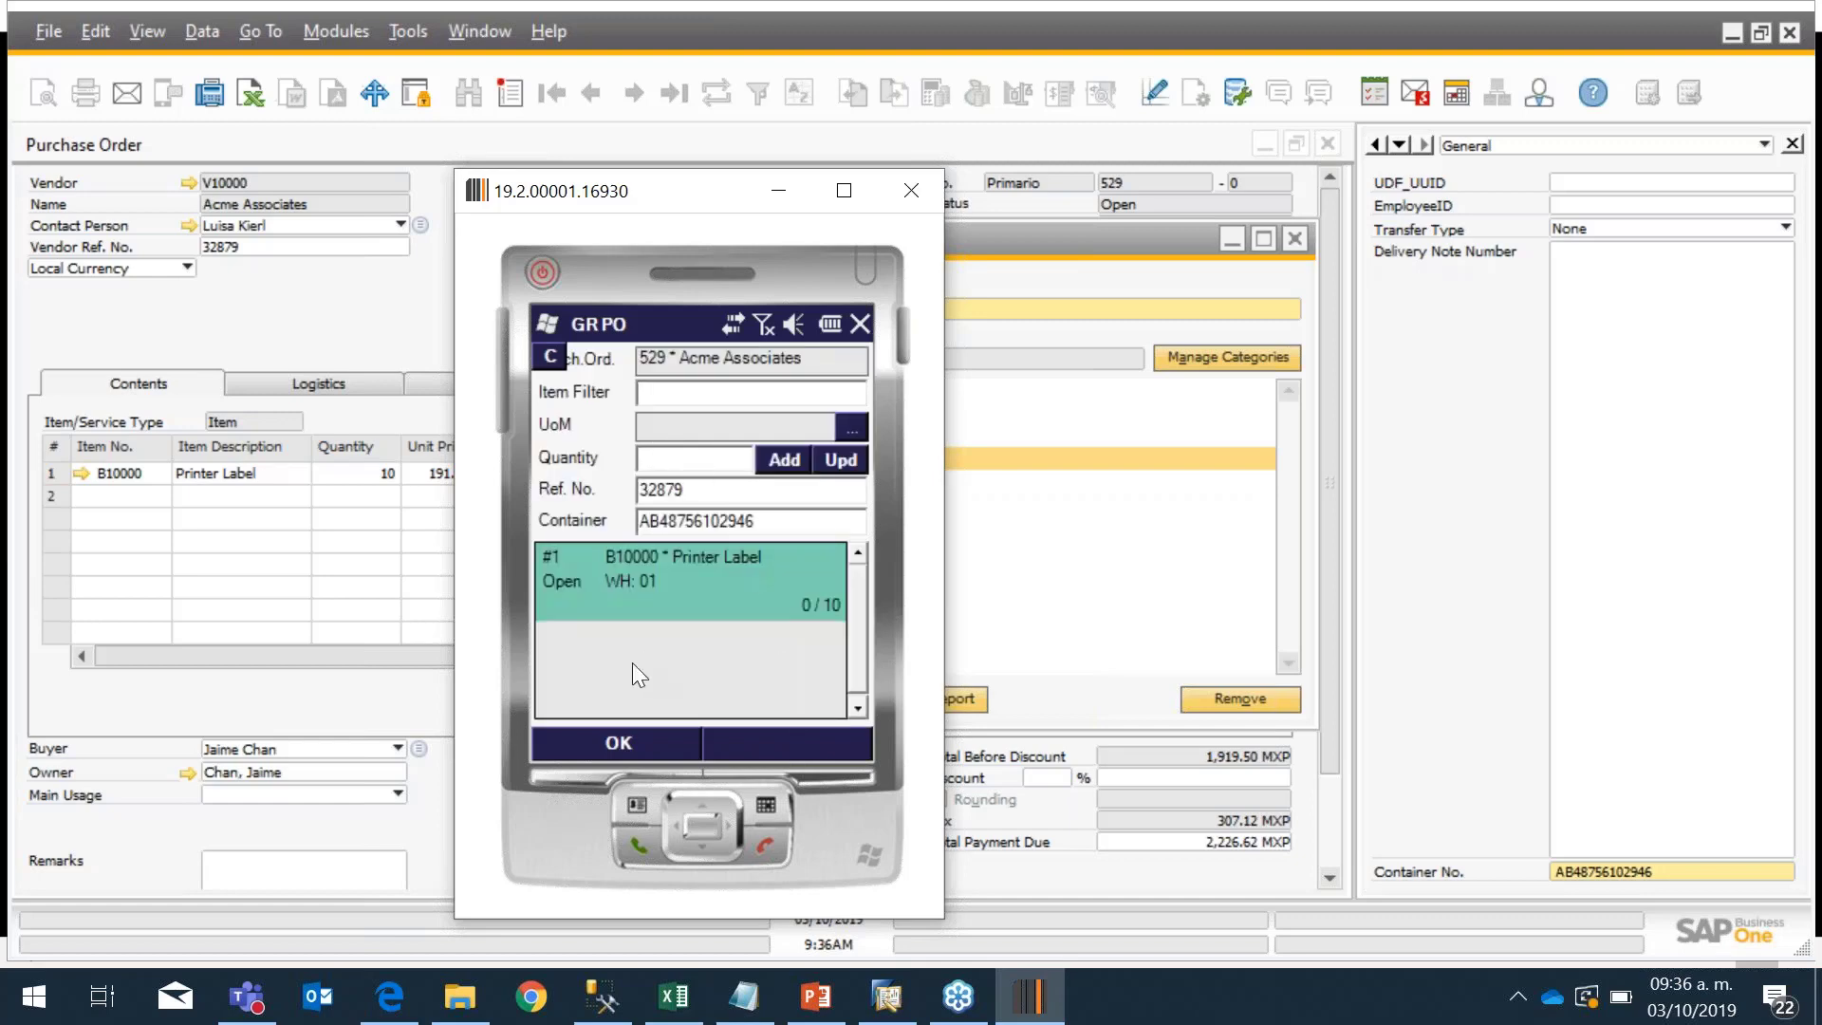
Step: Switch to the PowerPoint presentation, read the Prefilling Data and Validating Data slides, and put the presentation away
click(1048, 999)
click(1028, 994)
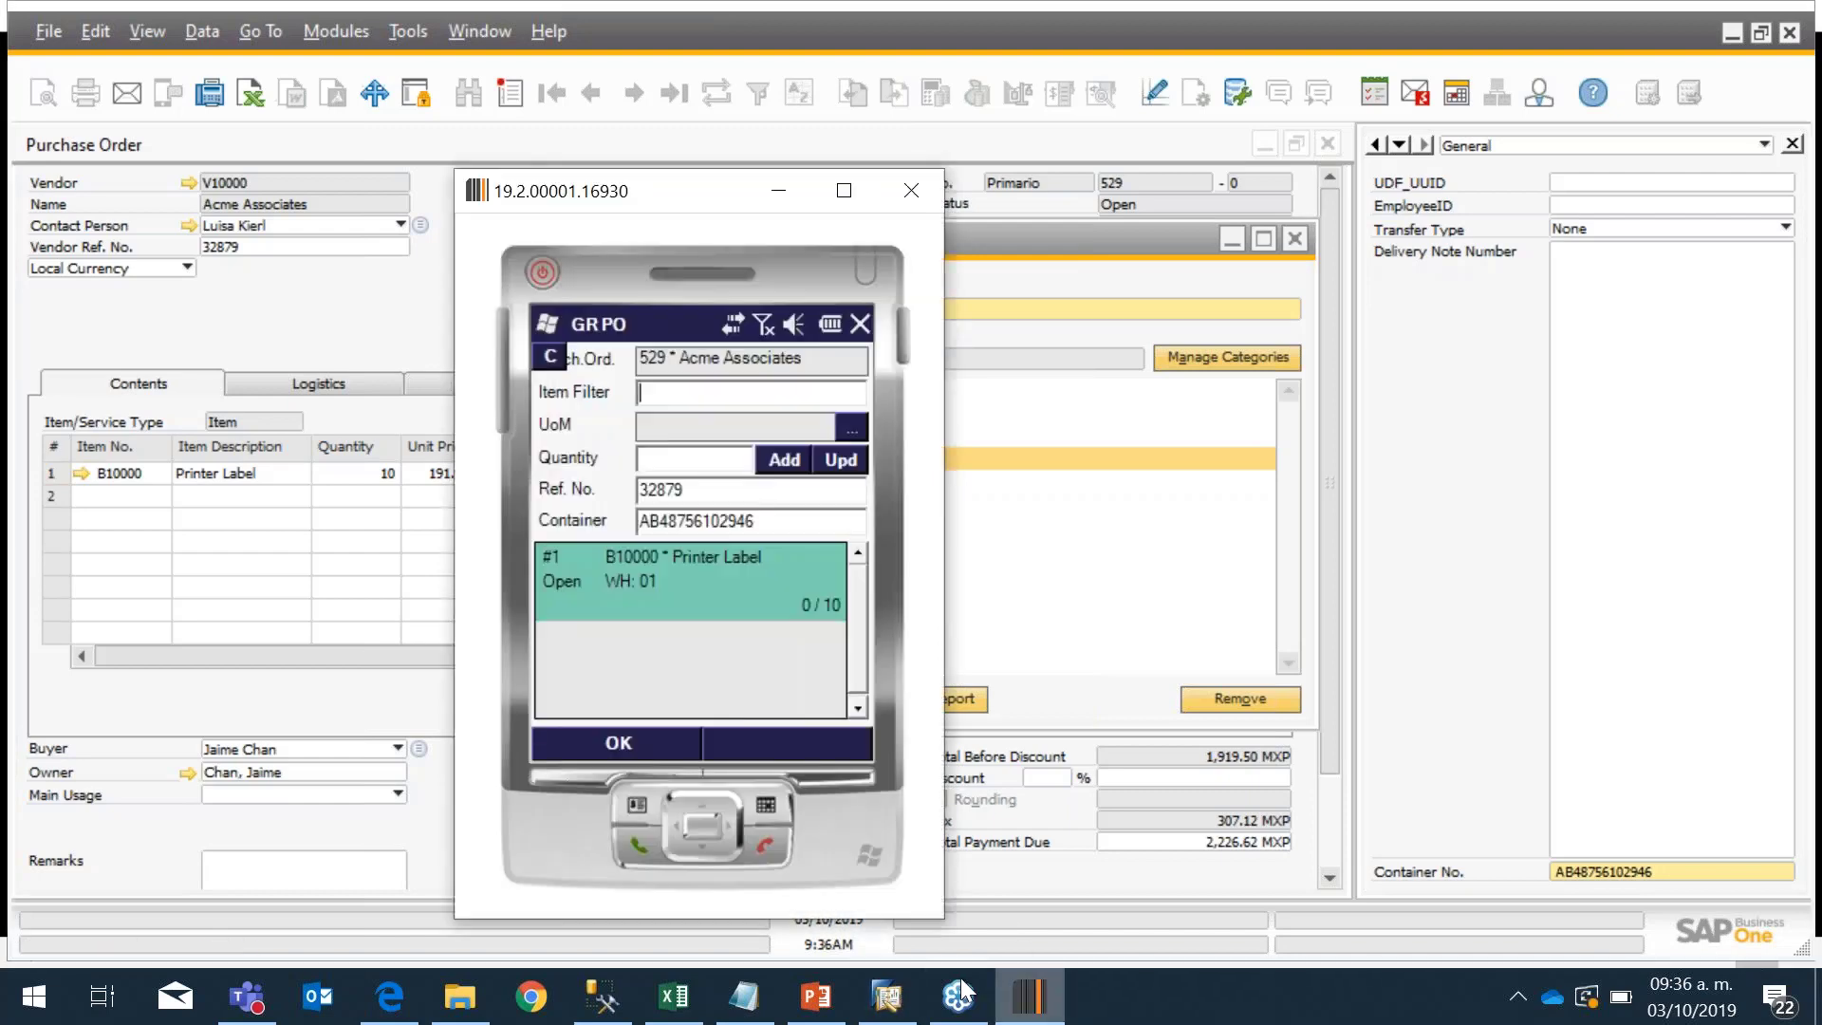
click(813, 1013)
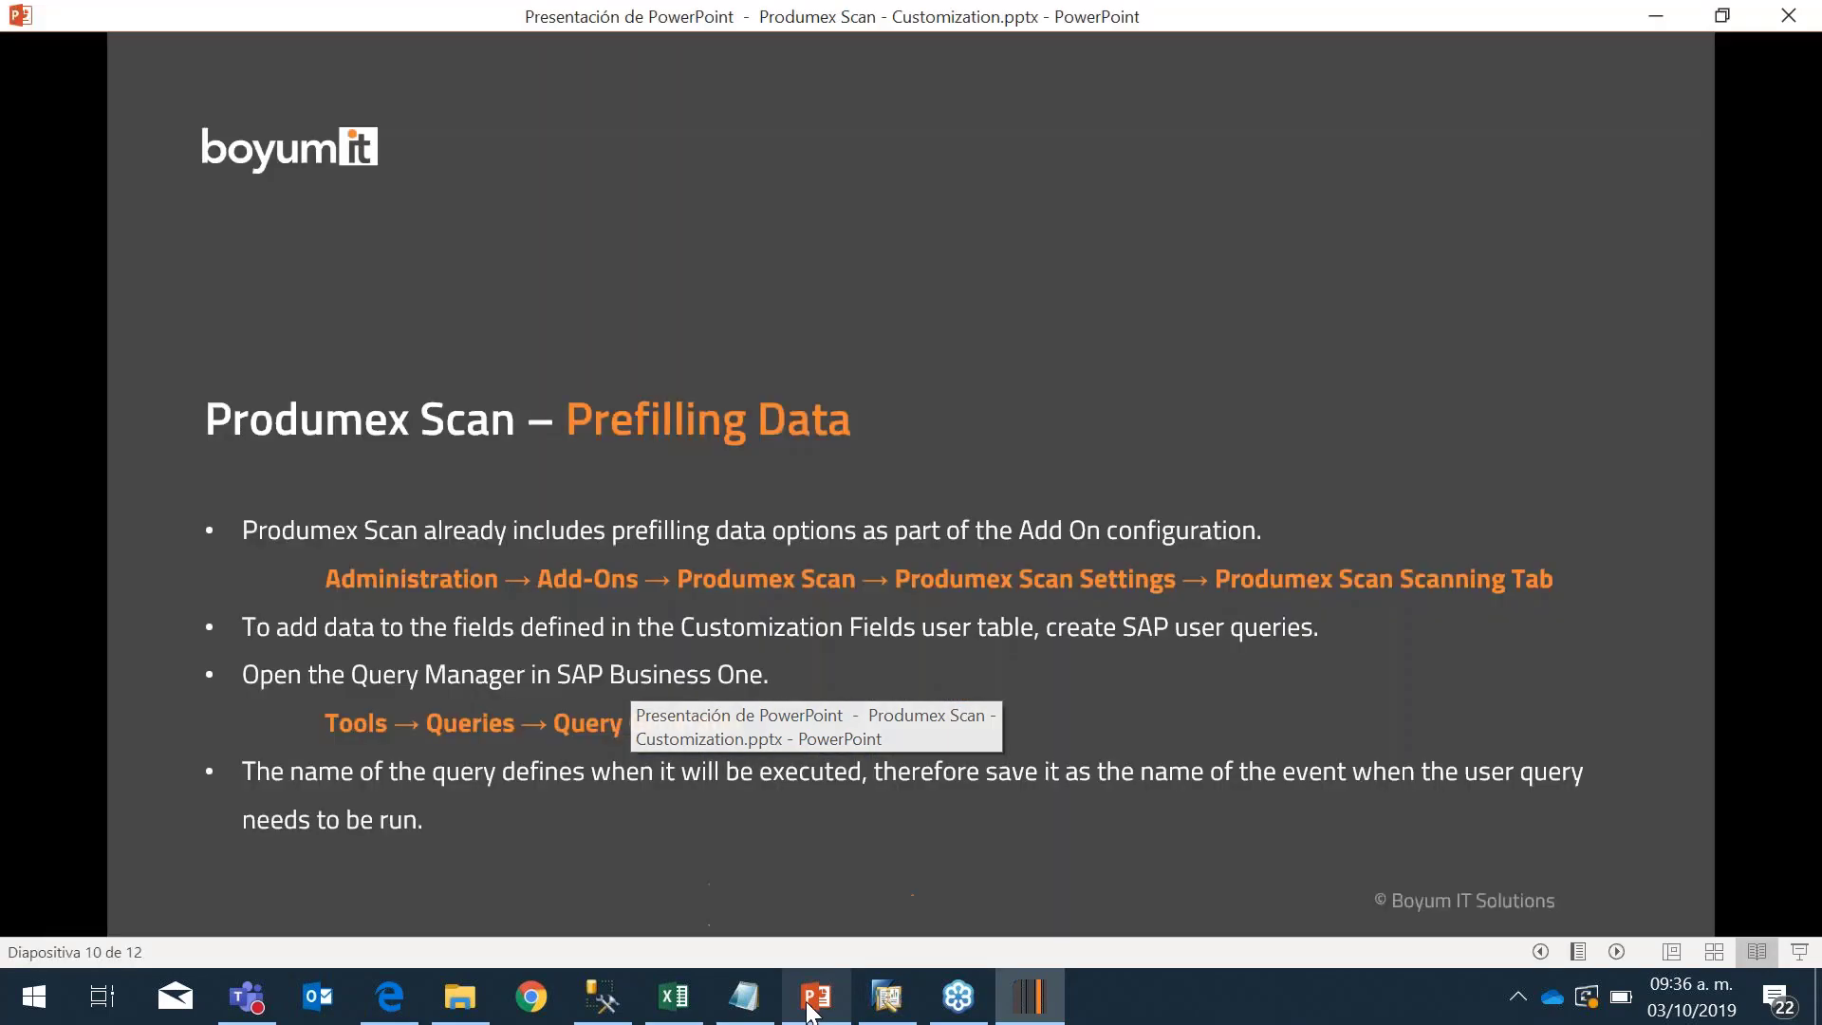
click(890, 450)
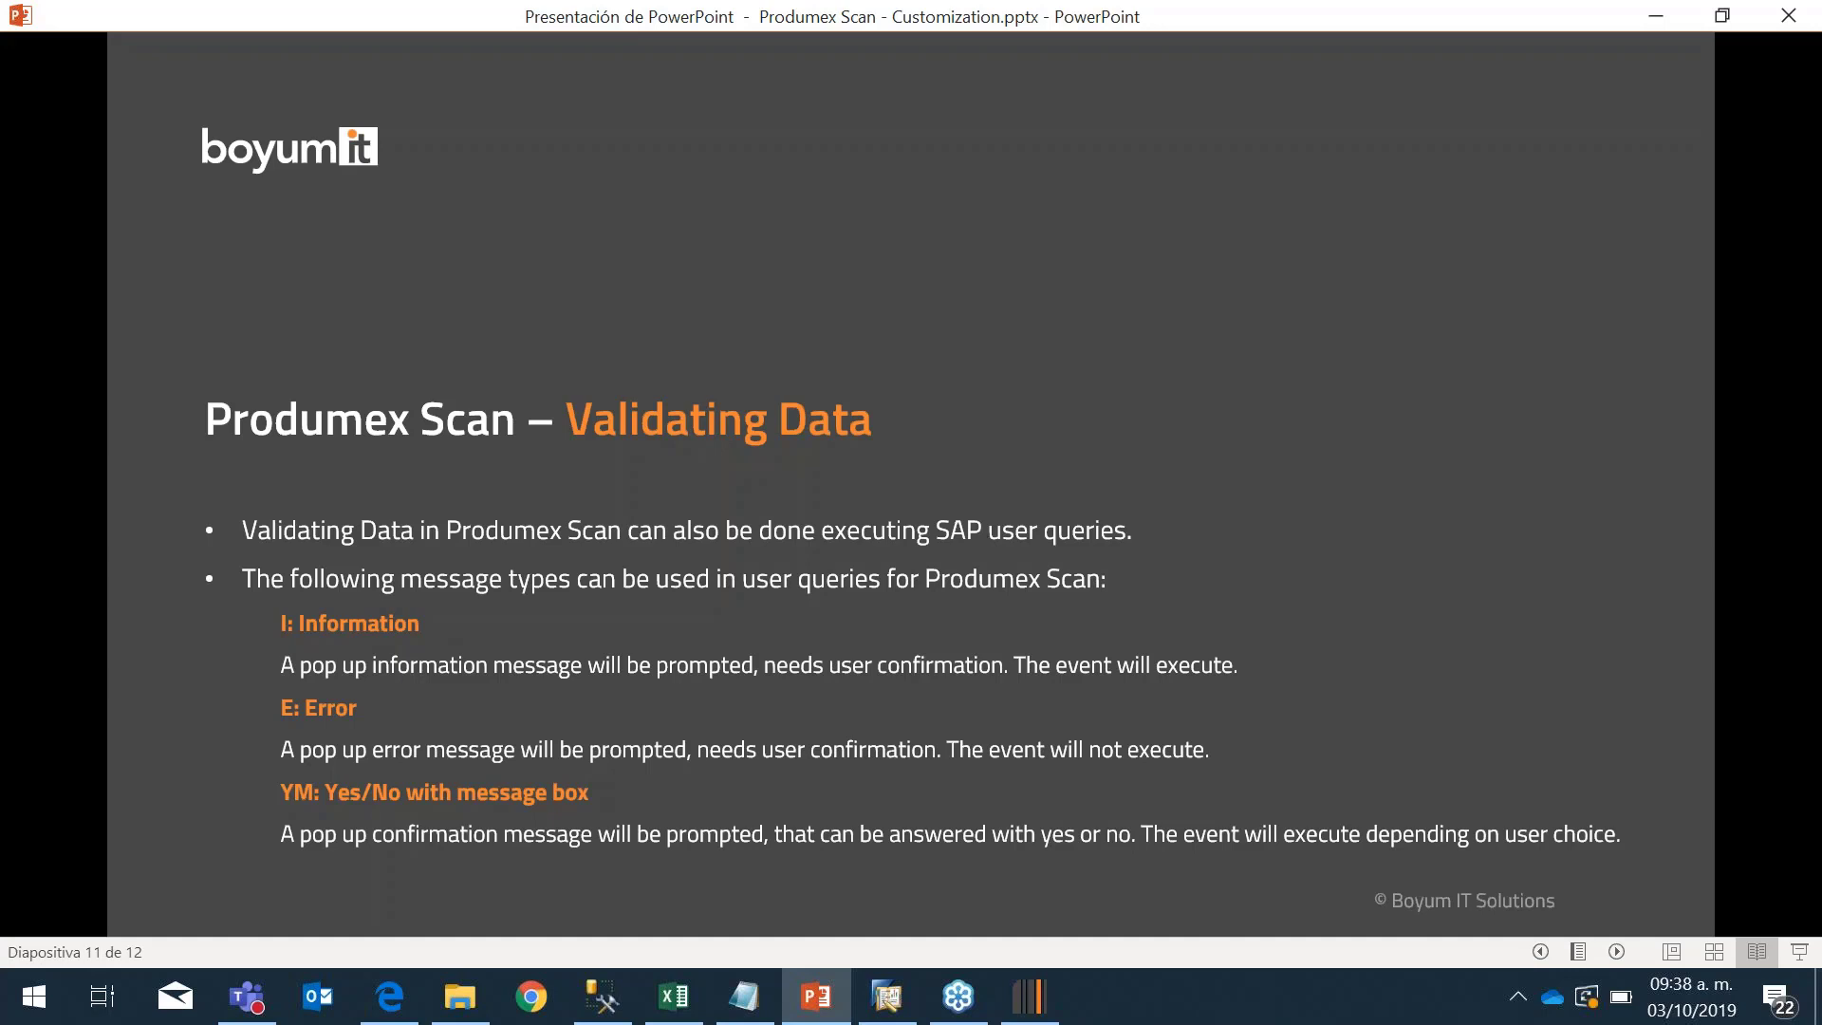
click(1149, 401)
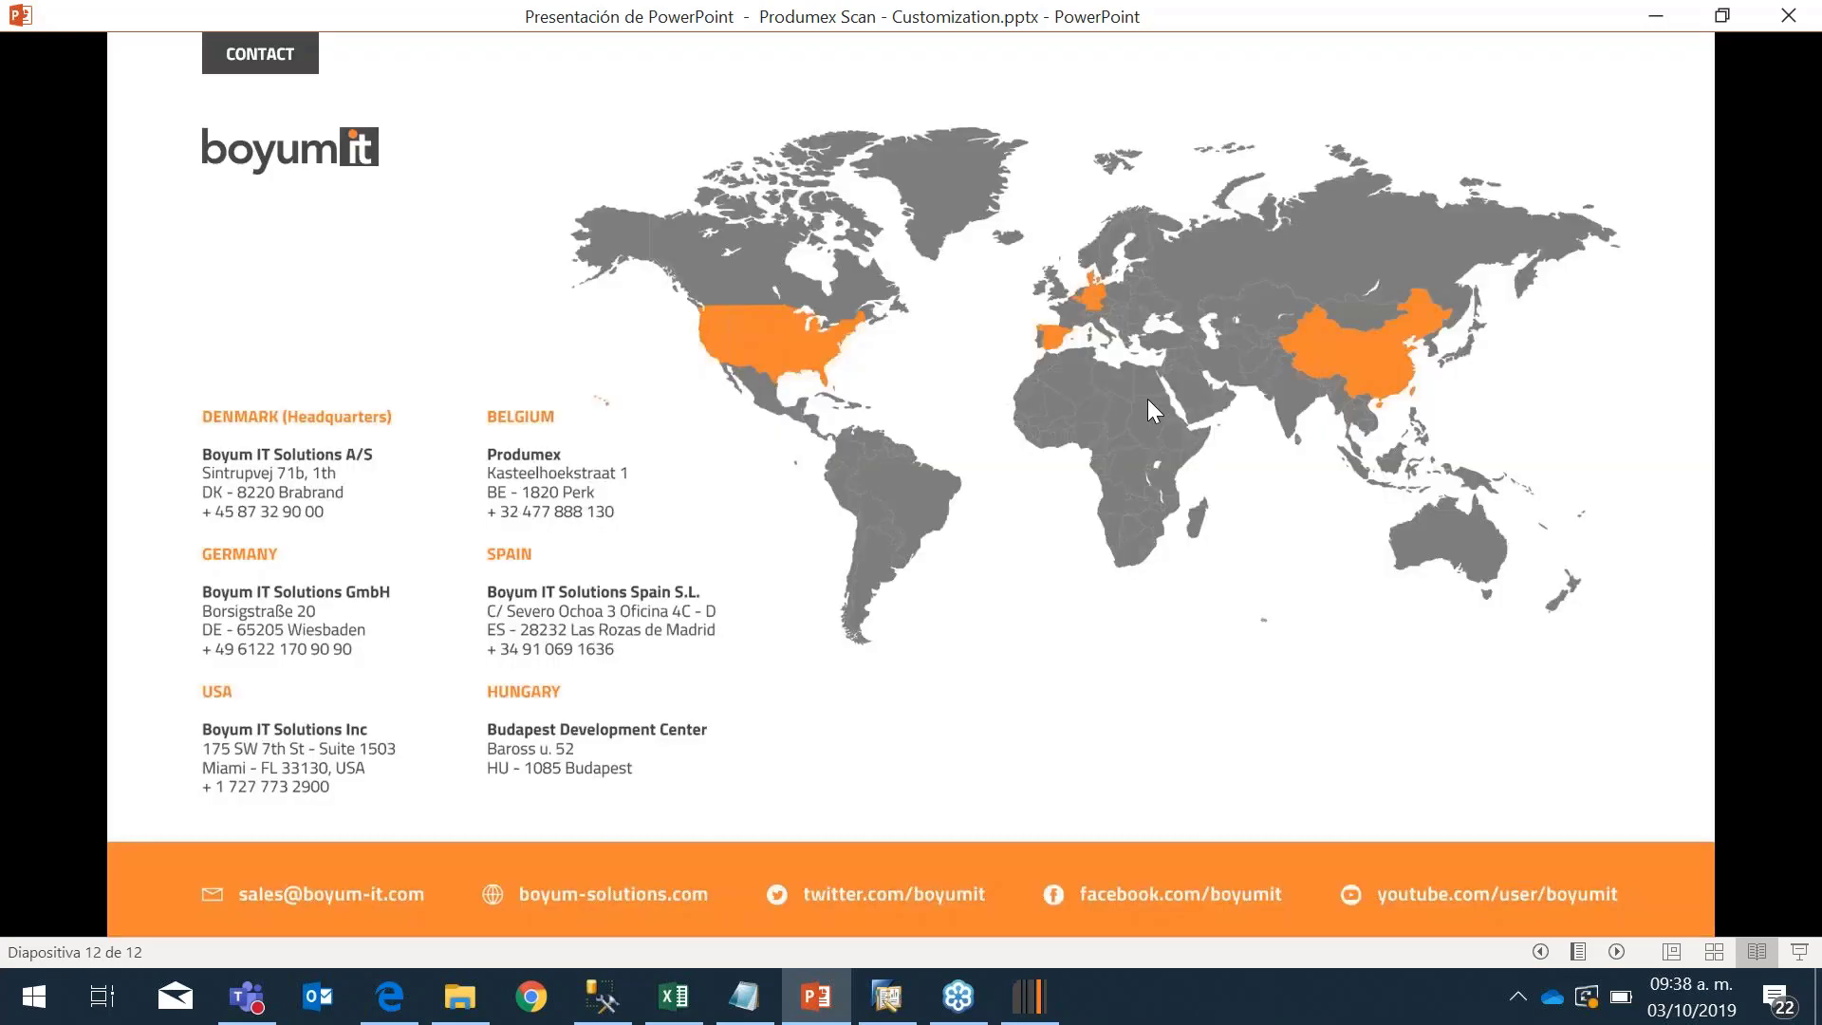
click(1642, 13)
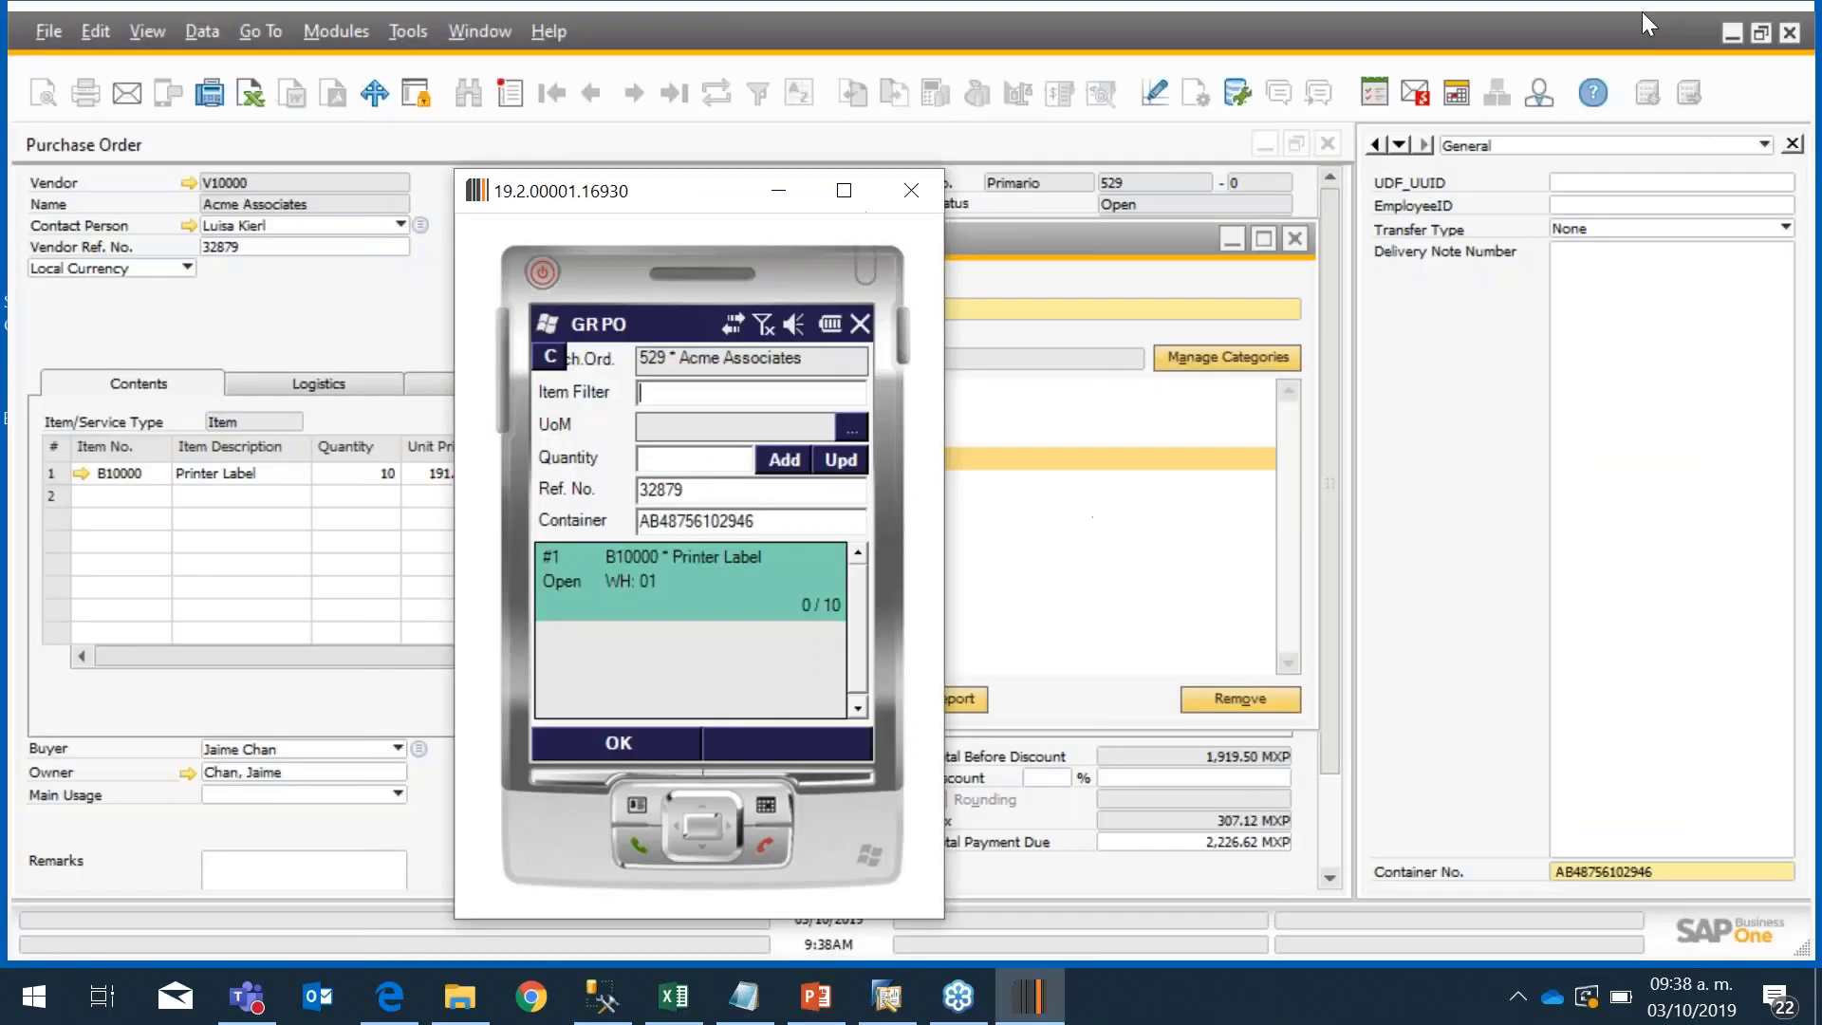
Step: Minimize the Produmex Scan and Purchase Order windows and move the Query Manager aside in SAP Business One
click(792, 186)
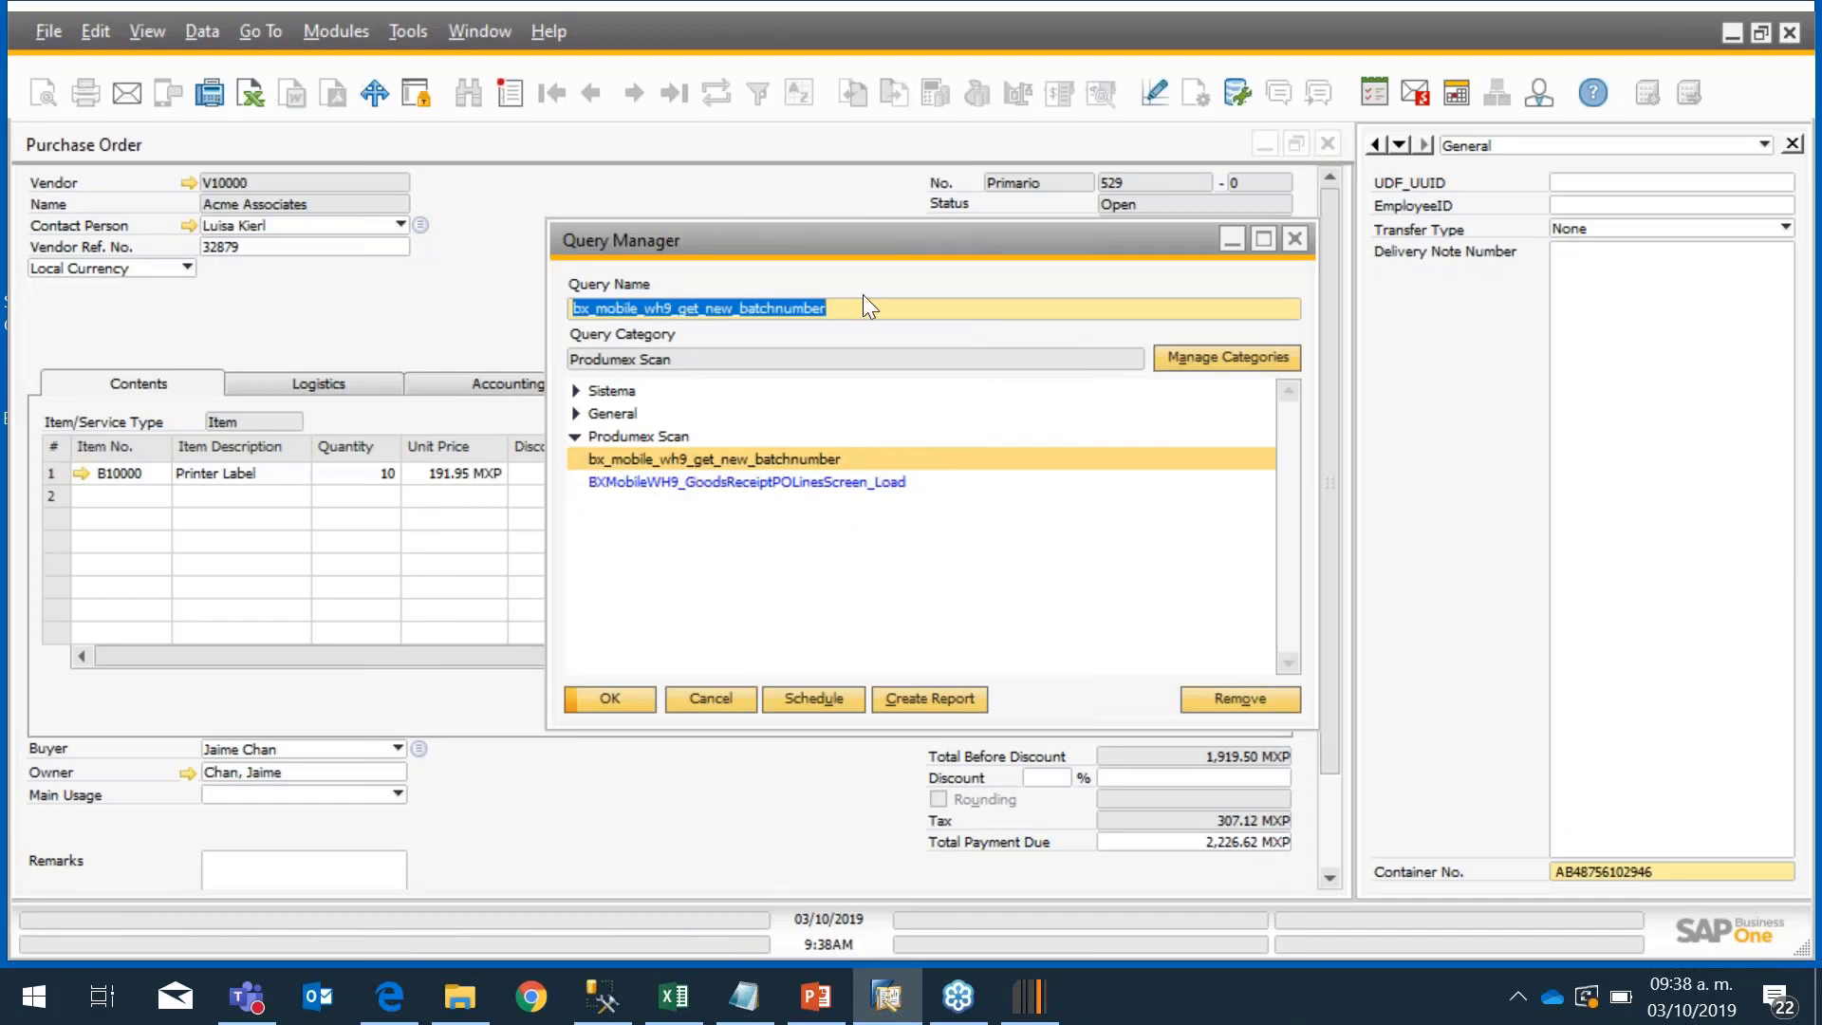
drag(801, 243, 683, 259)
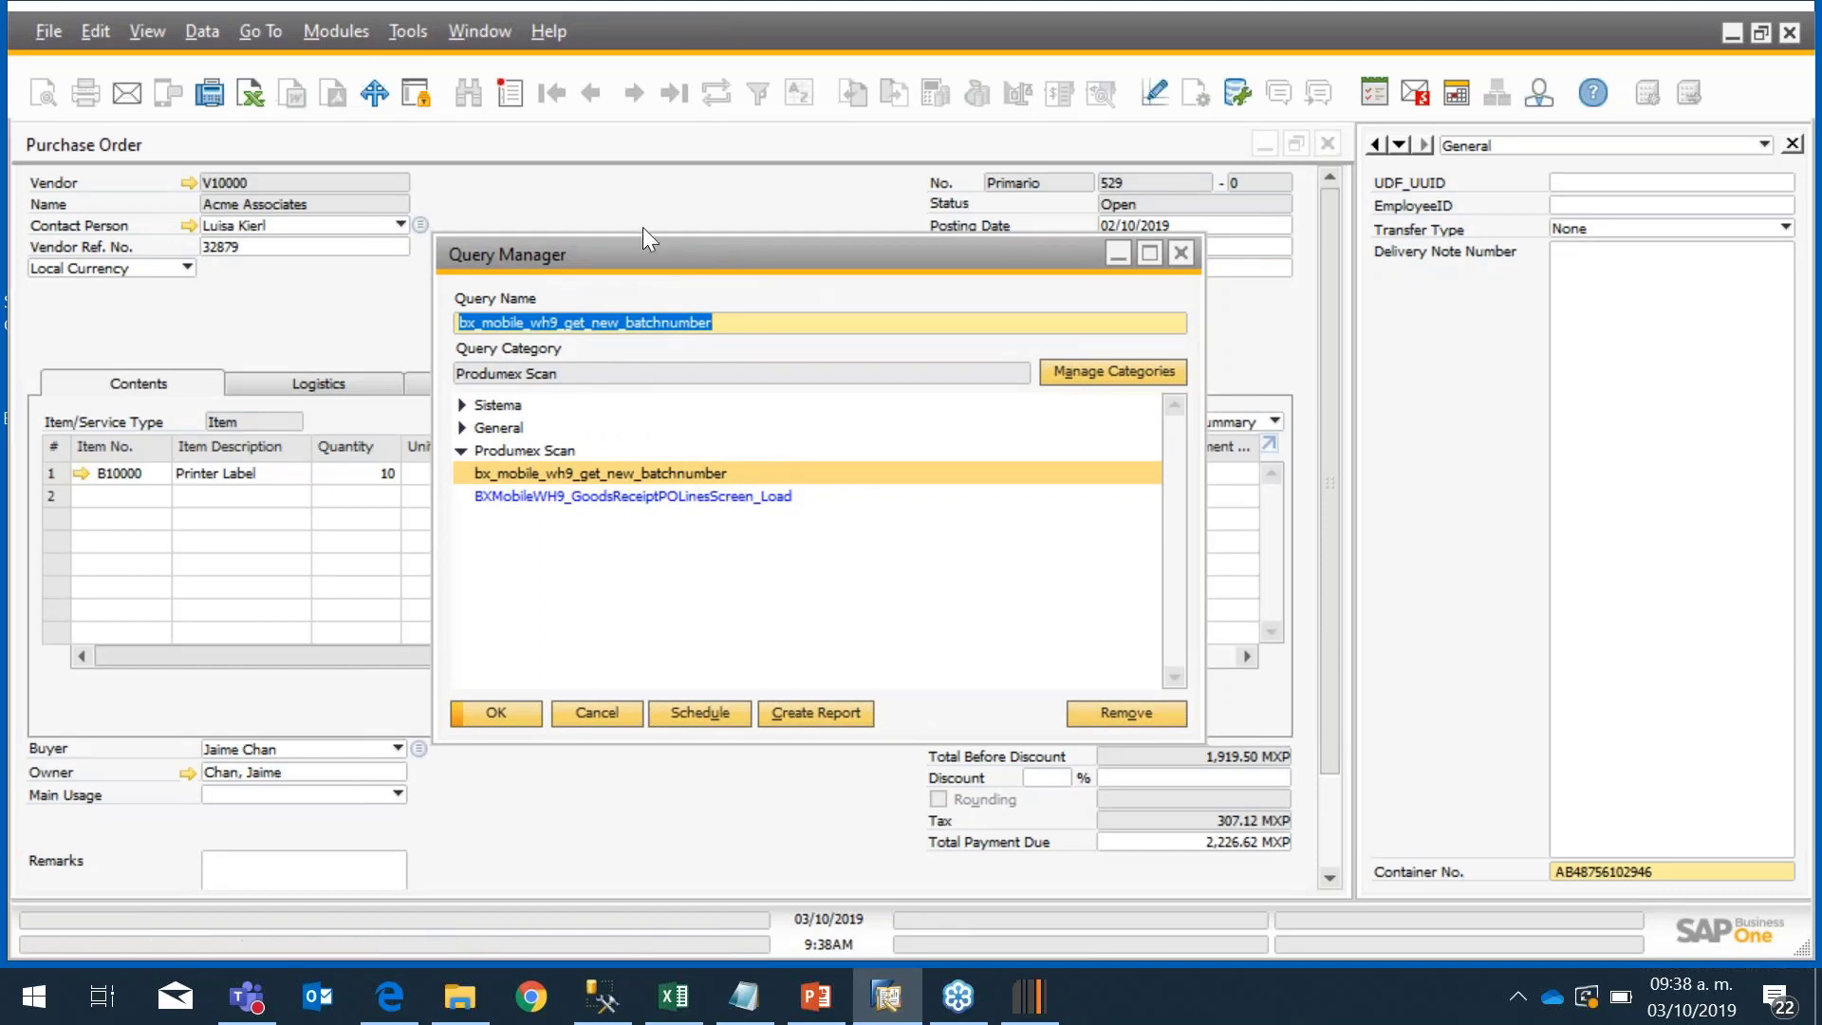
click(1266, 148)
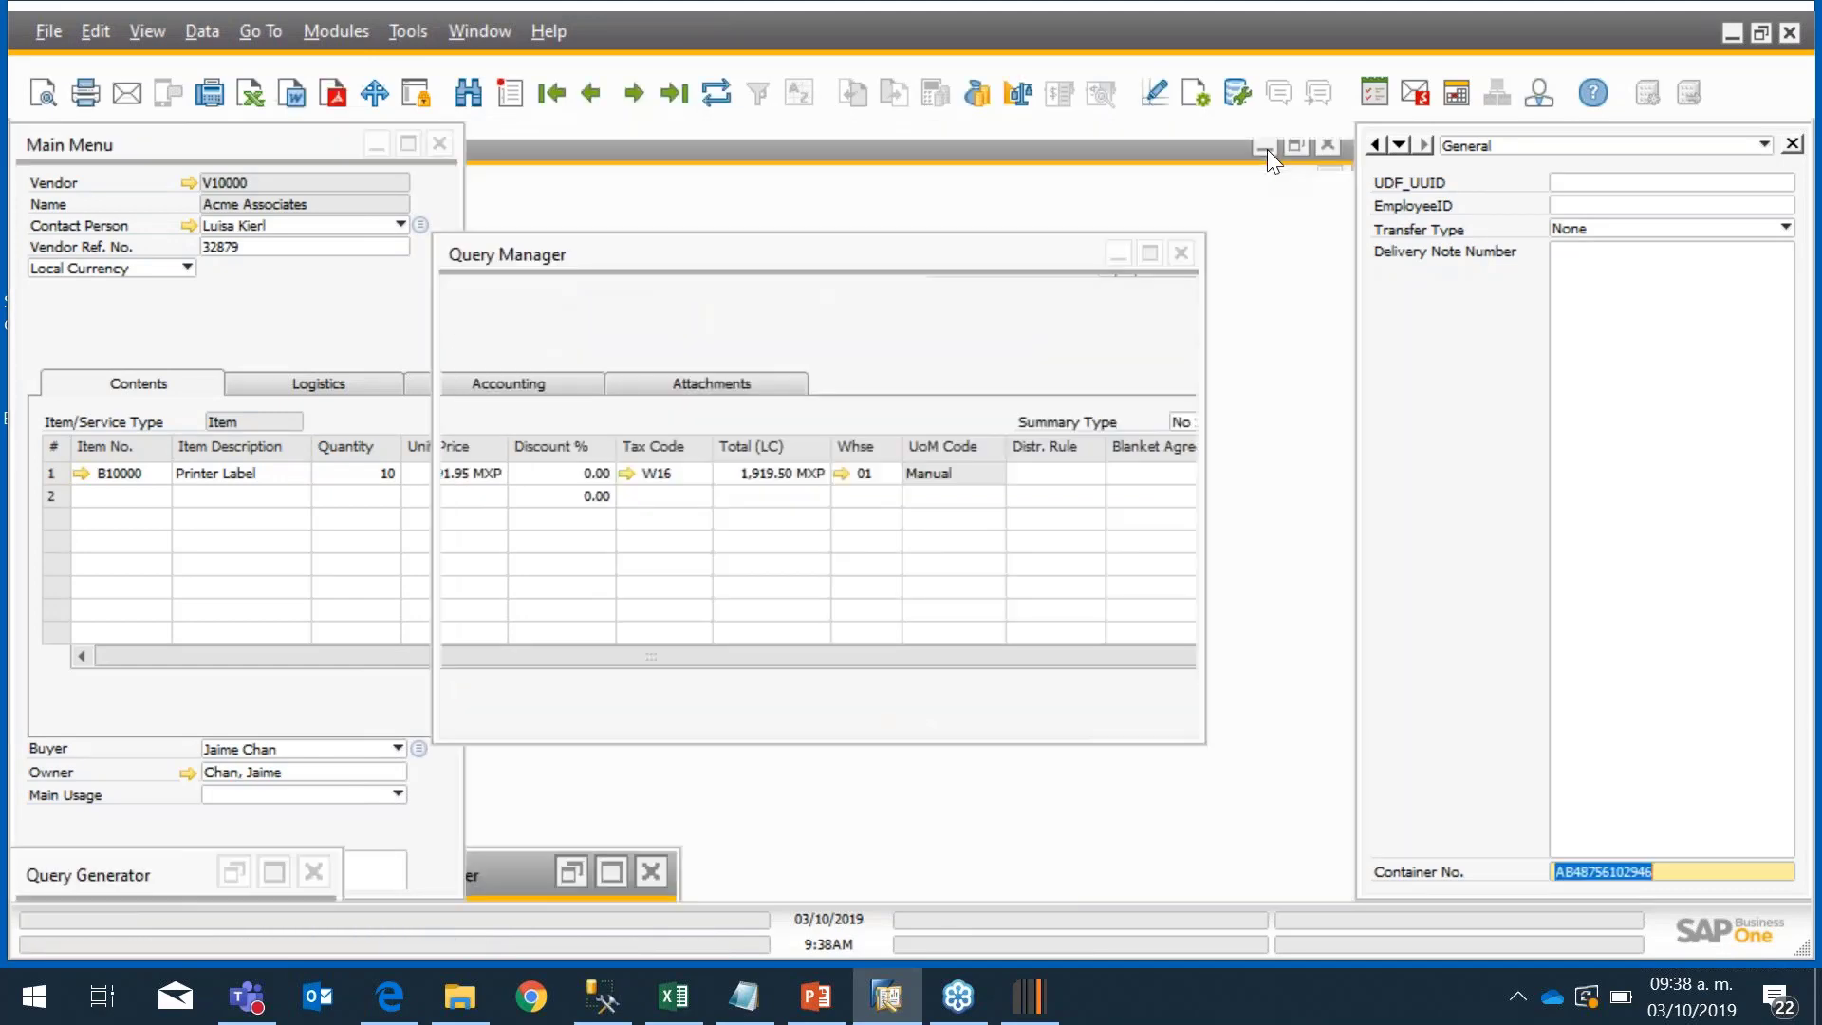
Step: Run the Query Generator without any table and make the SELECT statement in Query Preview editable
click(280, 880)
click(80, 869)
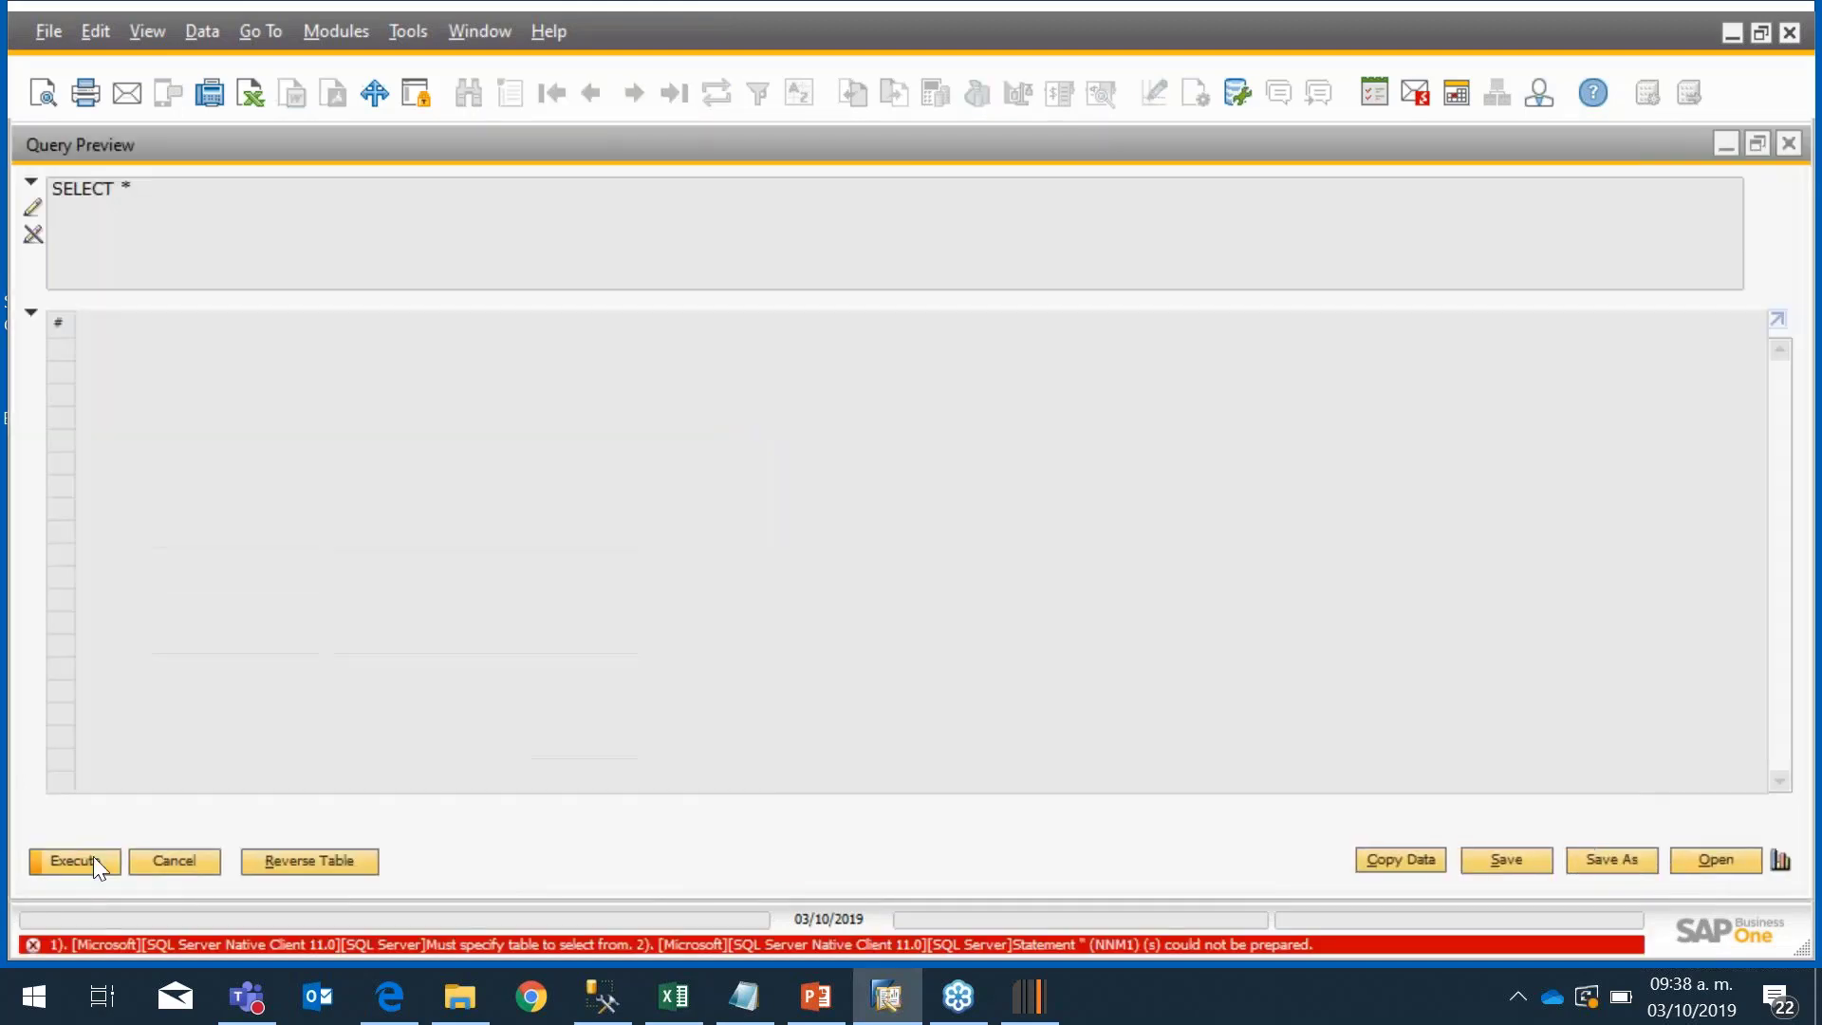
click(32, 208)
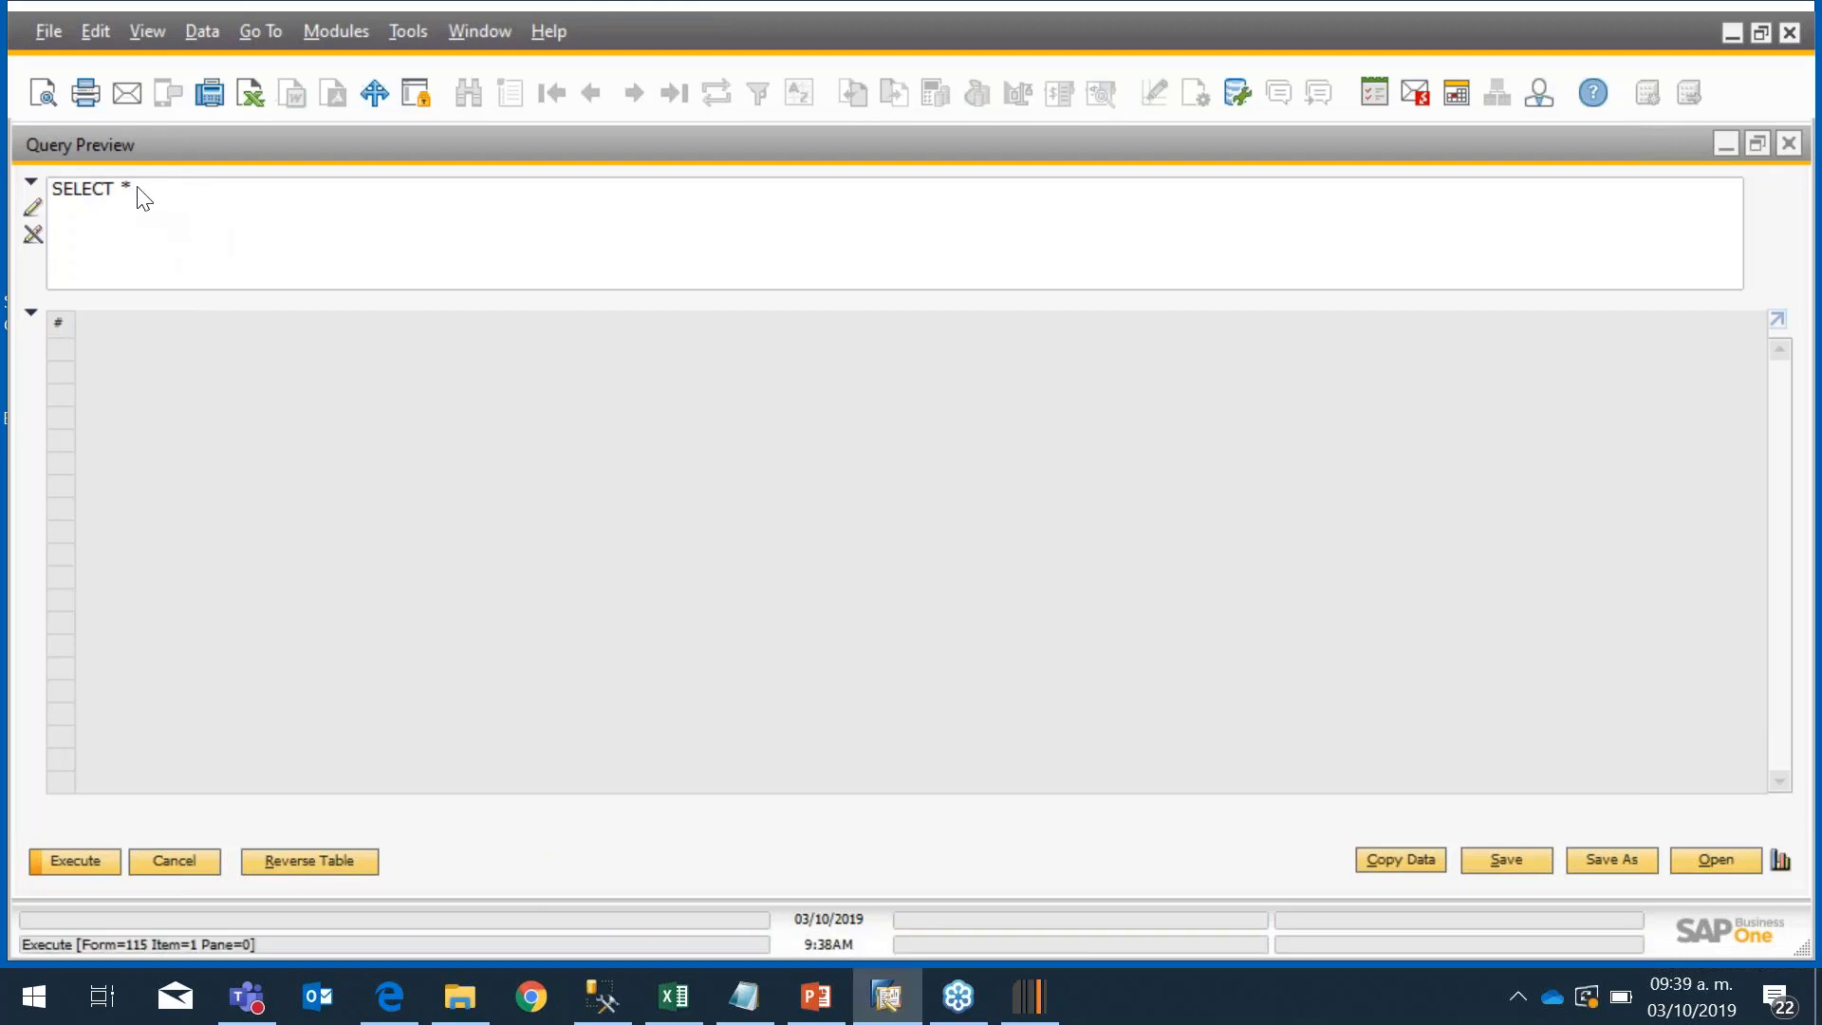
click(144, 199)
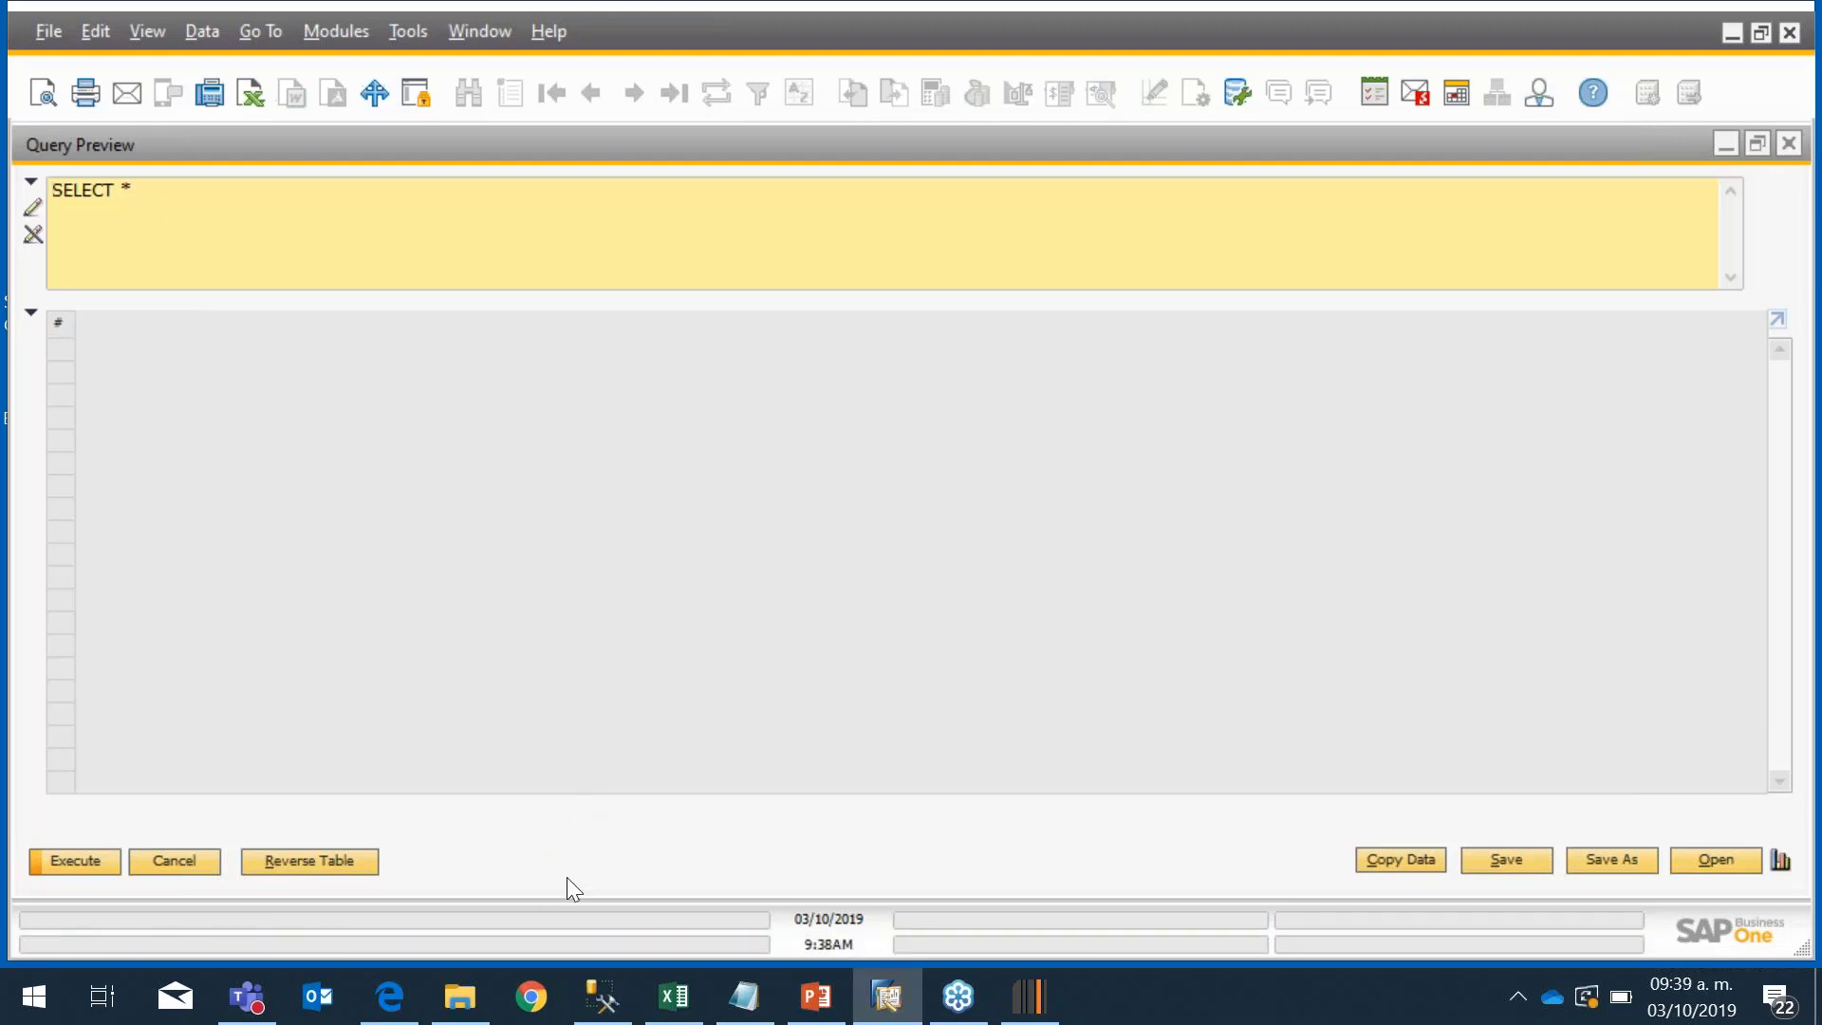
Step: Copy the IF ($[BO_NumAtCard]='') query from Queries.txt in Notepad and replace the SELECT * statement in SAP Business One's Query Preview with it
click(747, 1012)
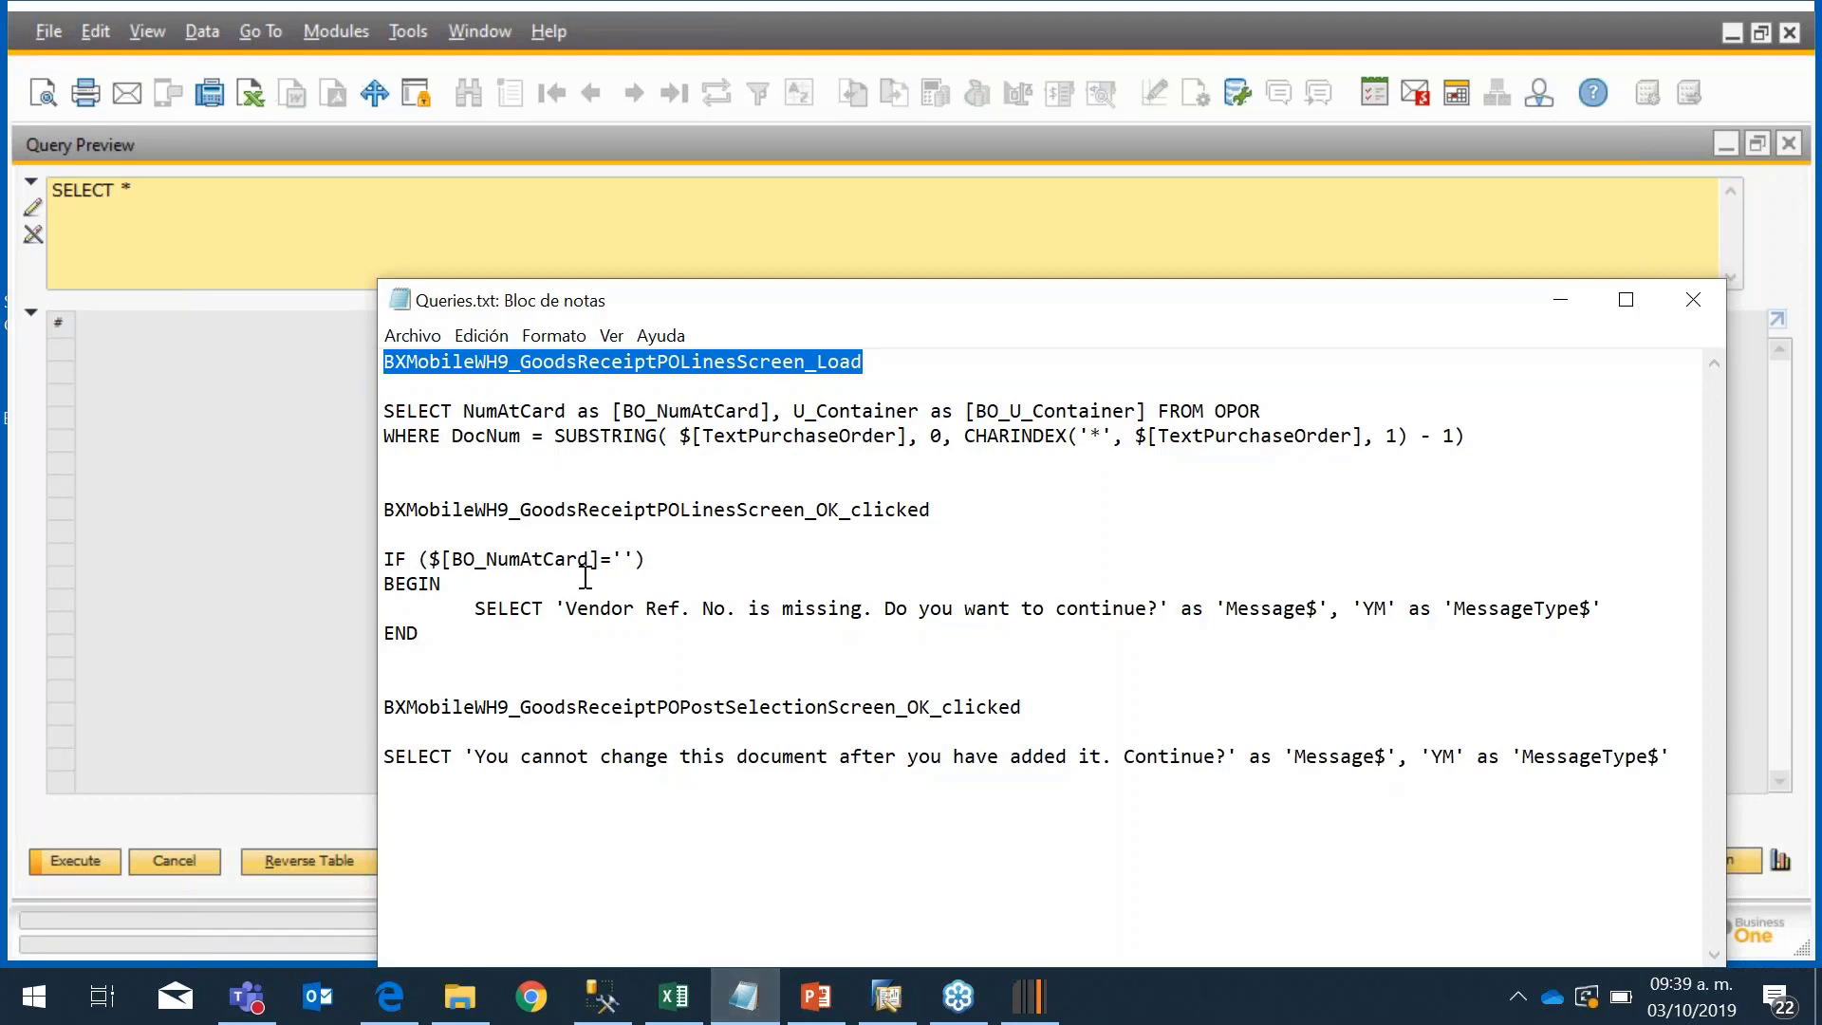
drag(386, 558, 511, 632)
key(ctrl+c)
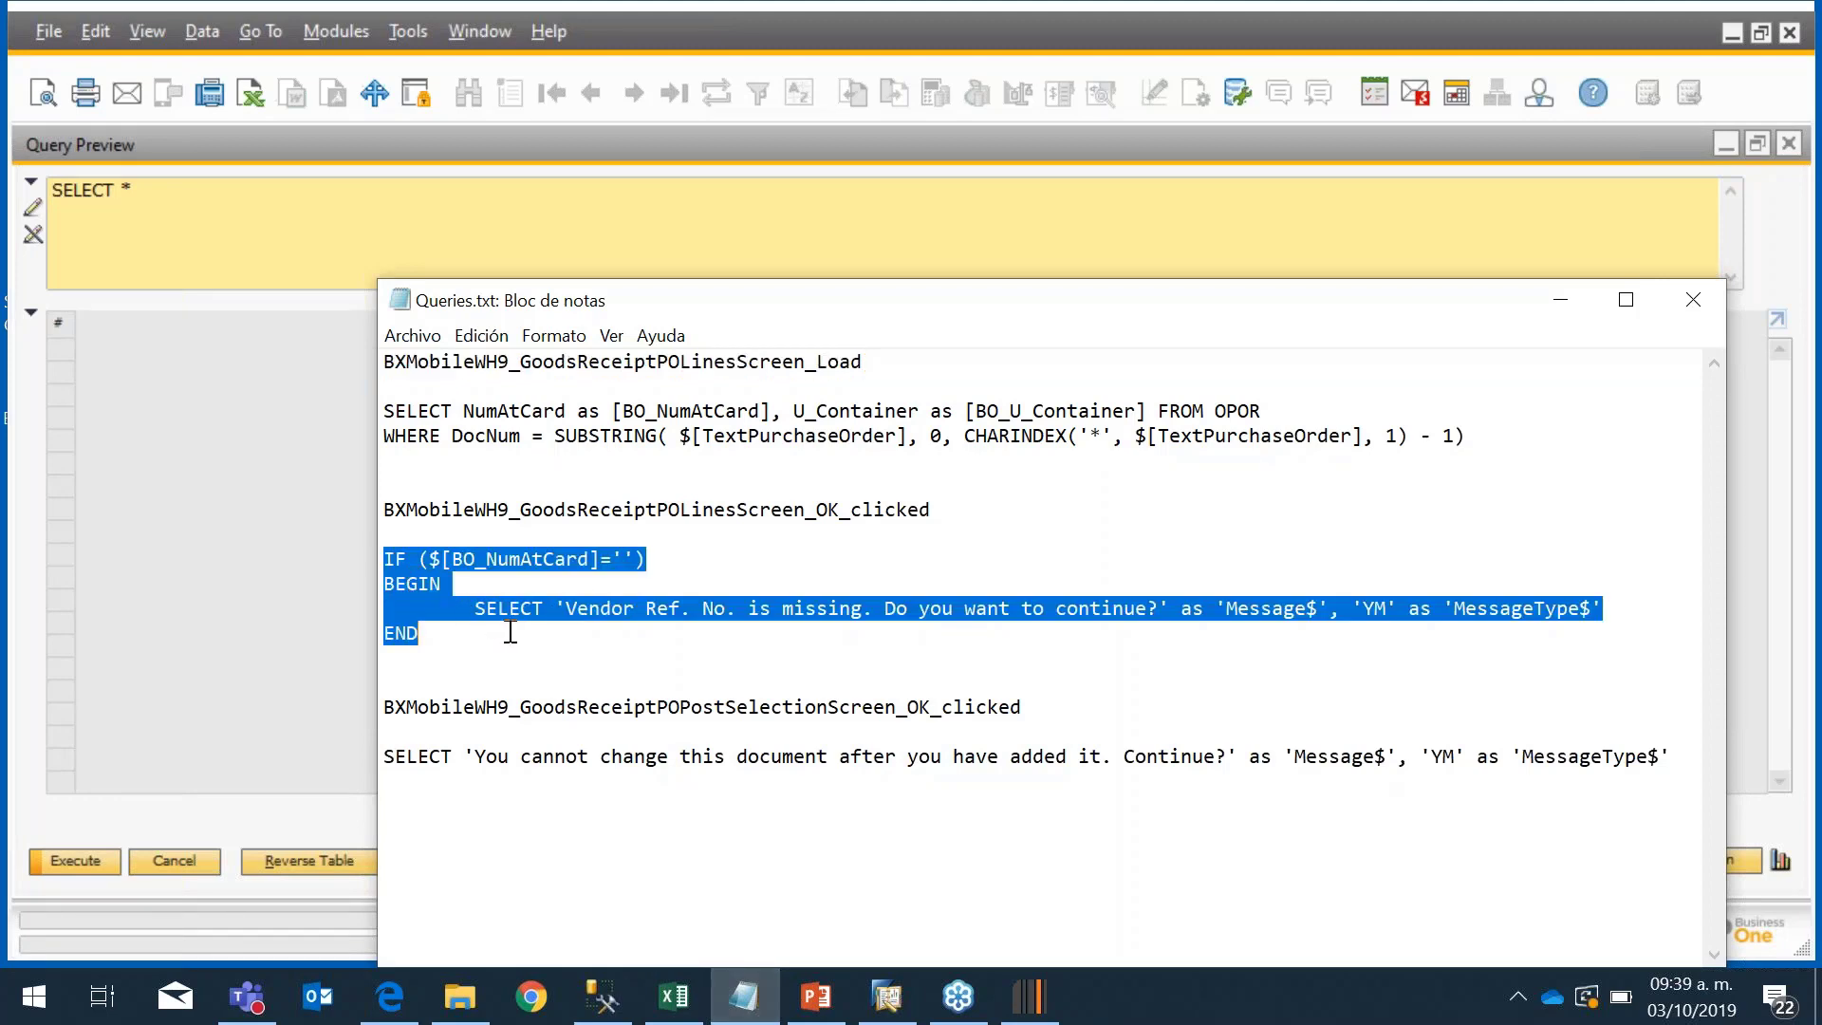
click(175, 211)
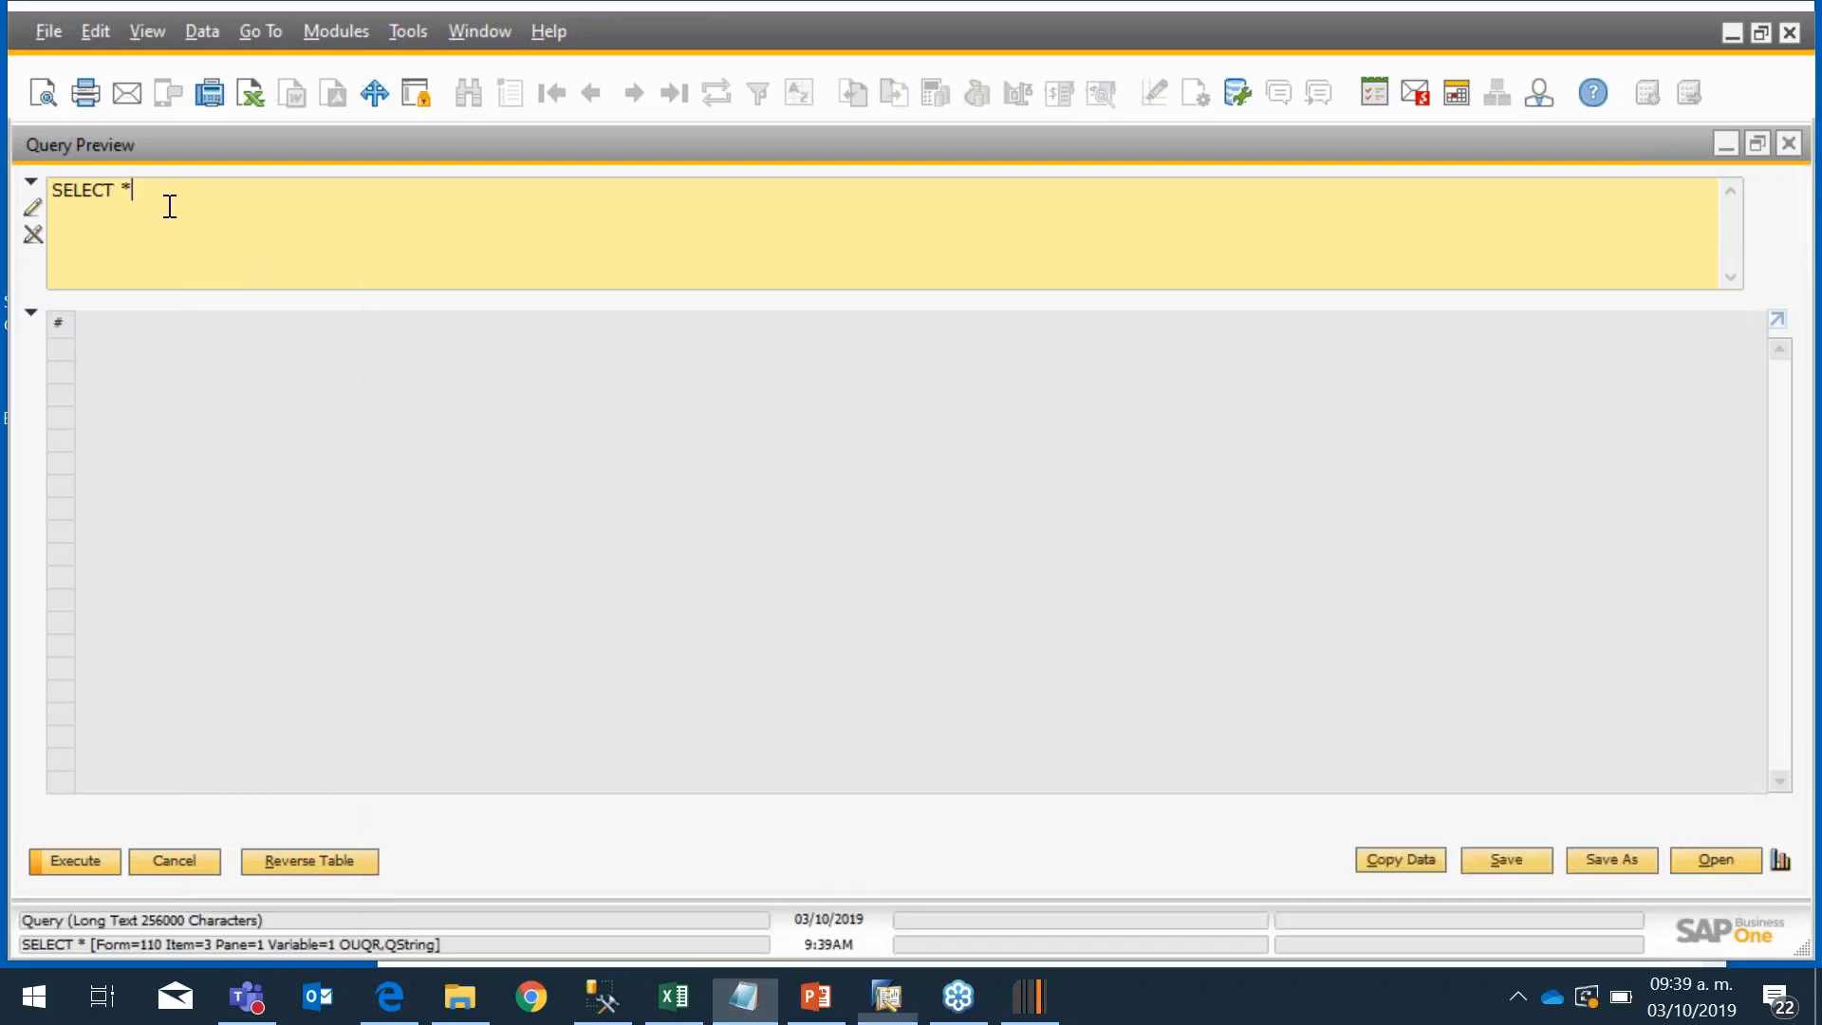
drag(167, 203, 52, 198)
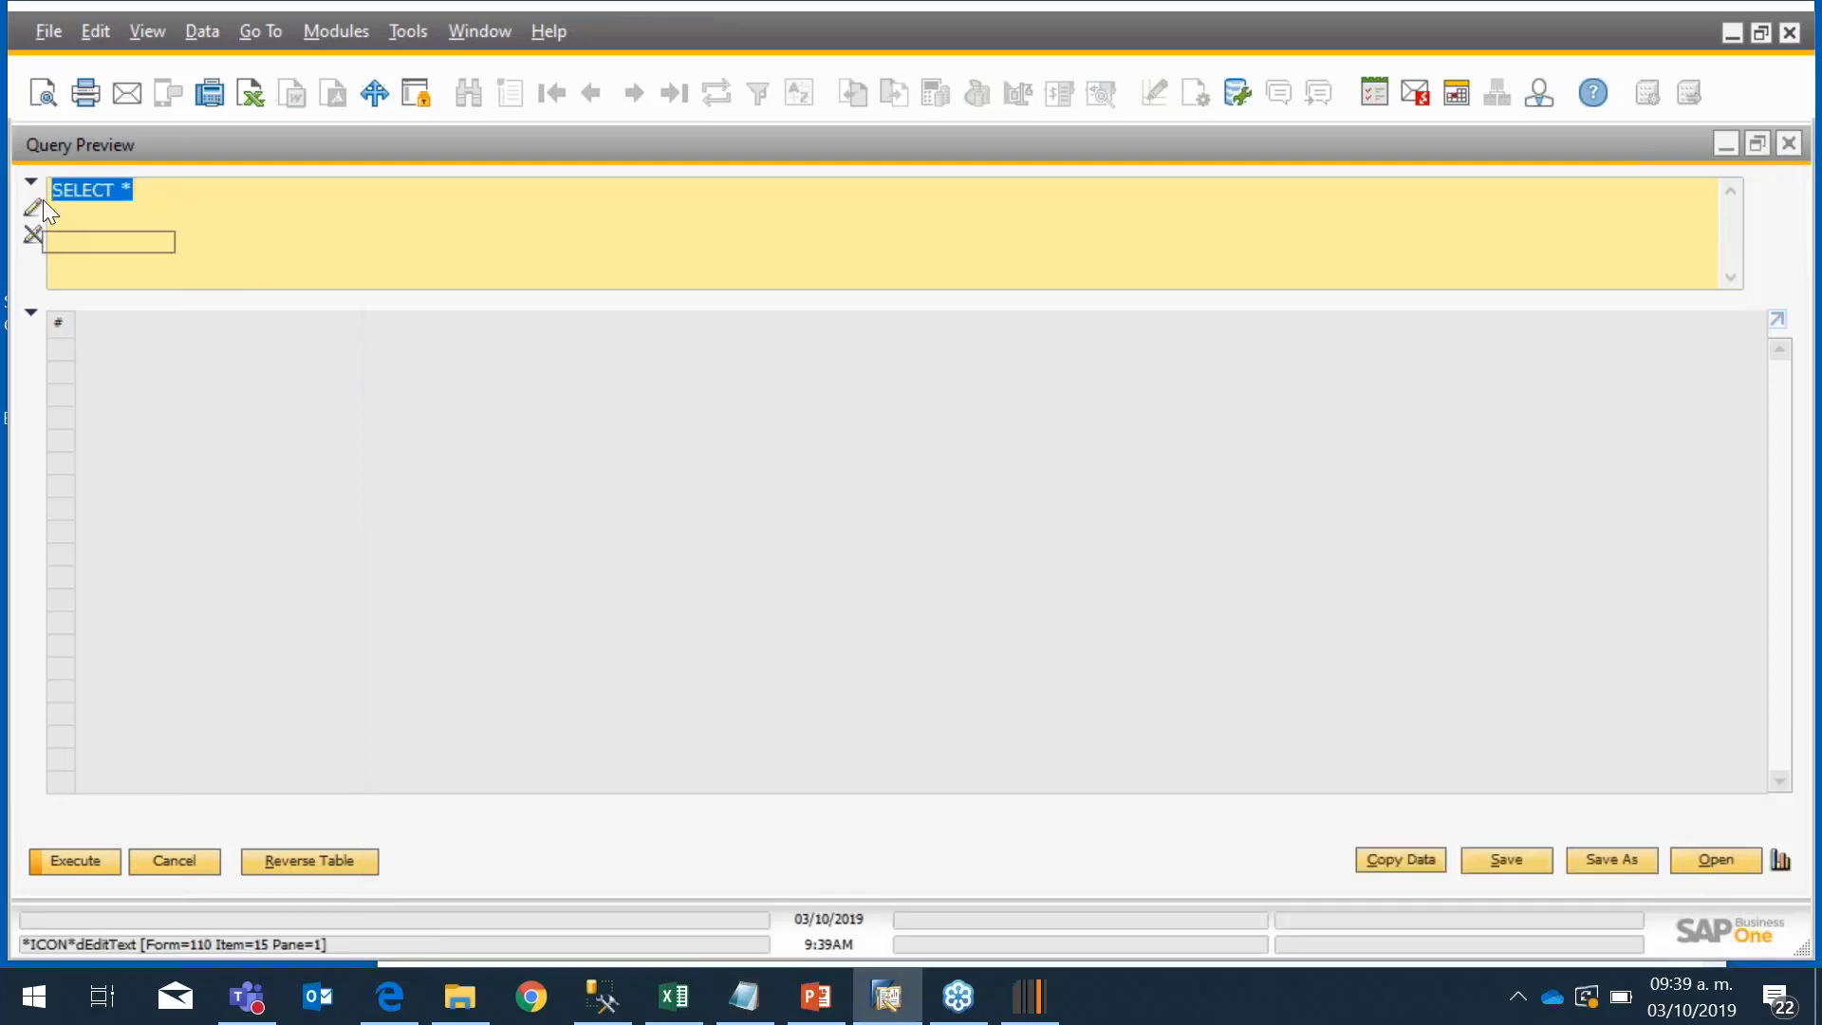
key(ctrl+v)
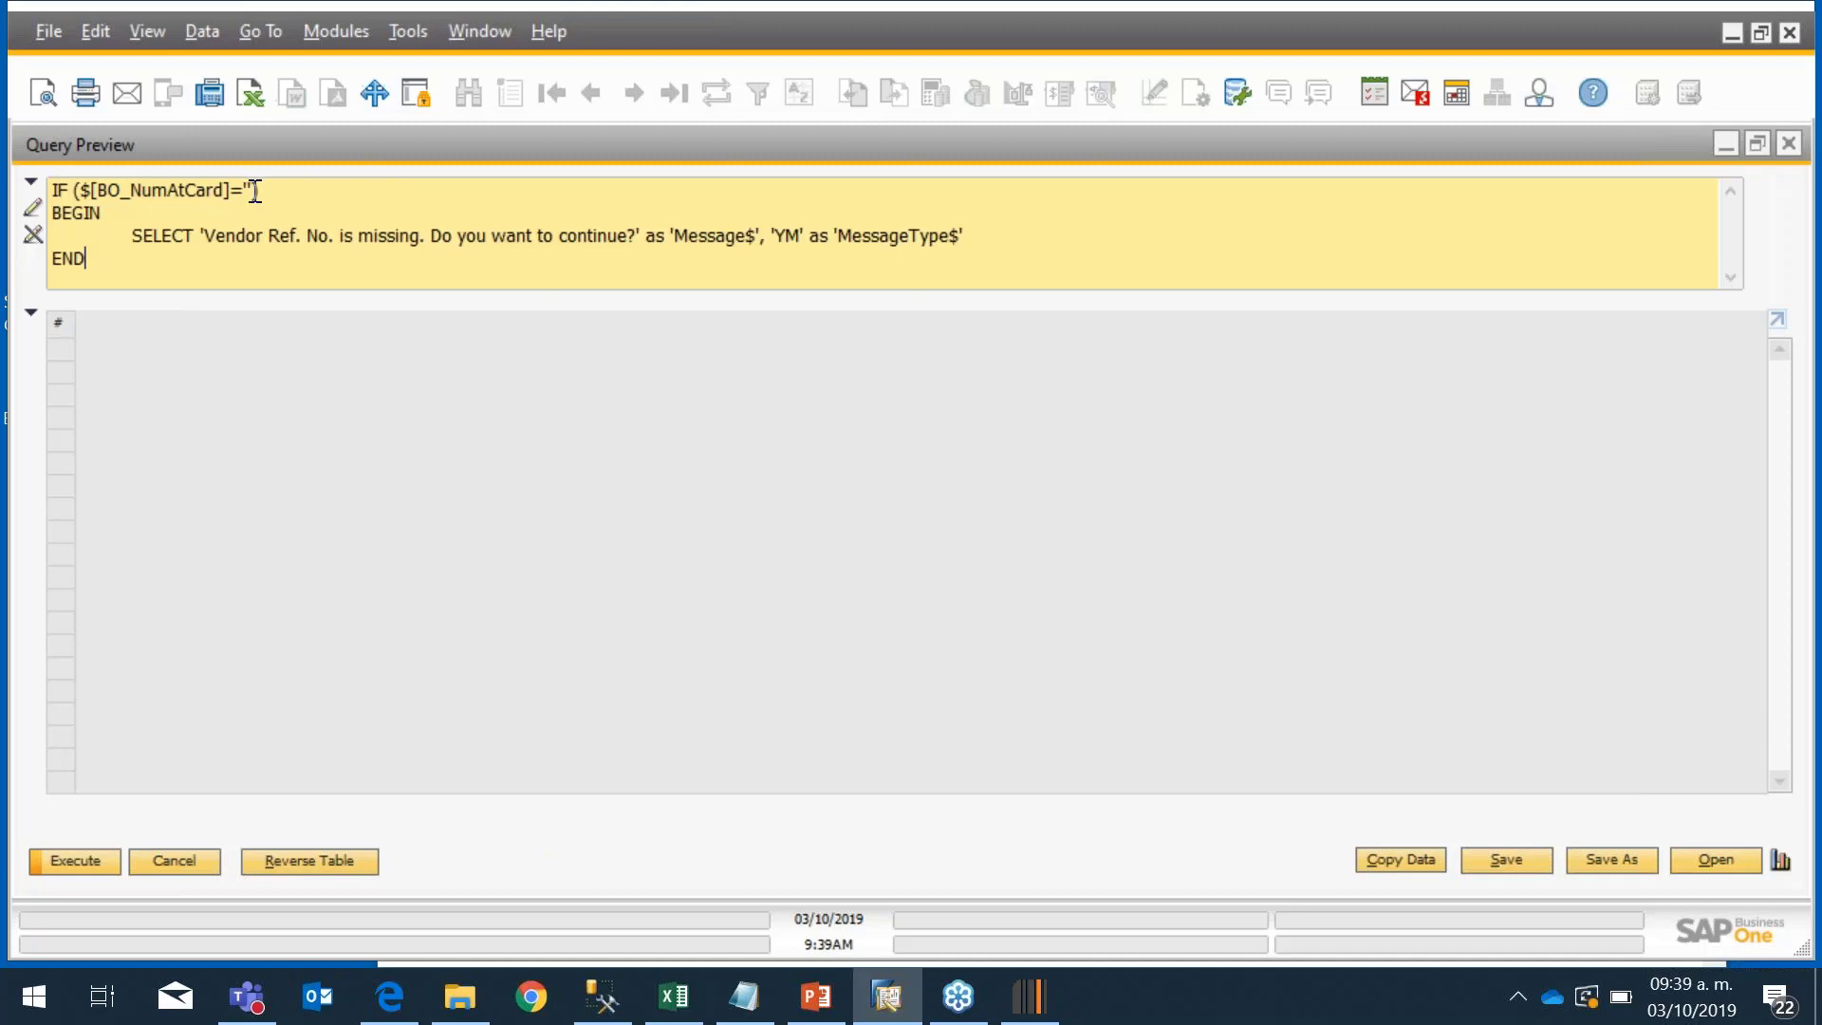
Step: Examine the query's empty-value condition on BO_NumAtCard and the SELECT line with the missing Vendor Ref. No. message
drag(242, 192, 256, 194)
click(310, 204)
drag(133, 235, 250, 239)
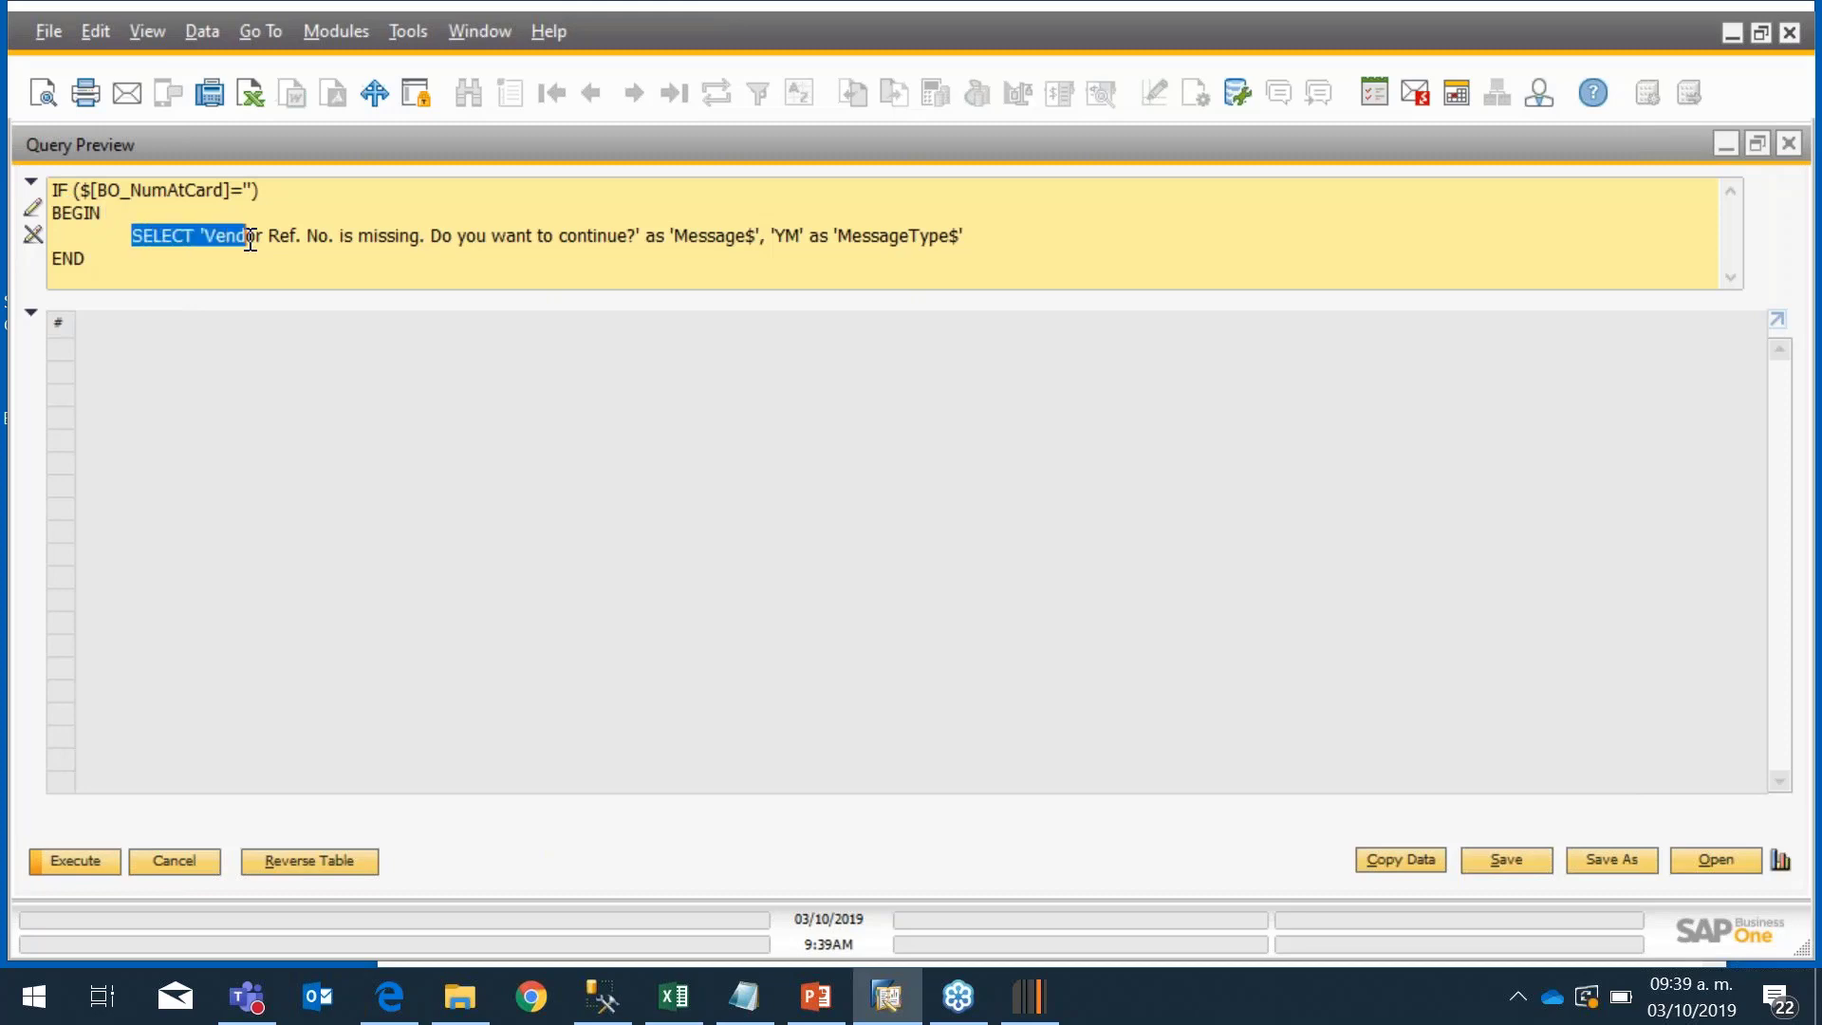
click(407, 251)
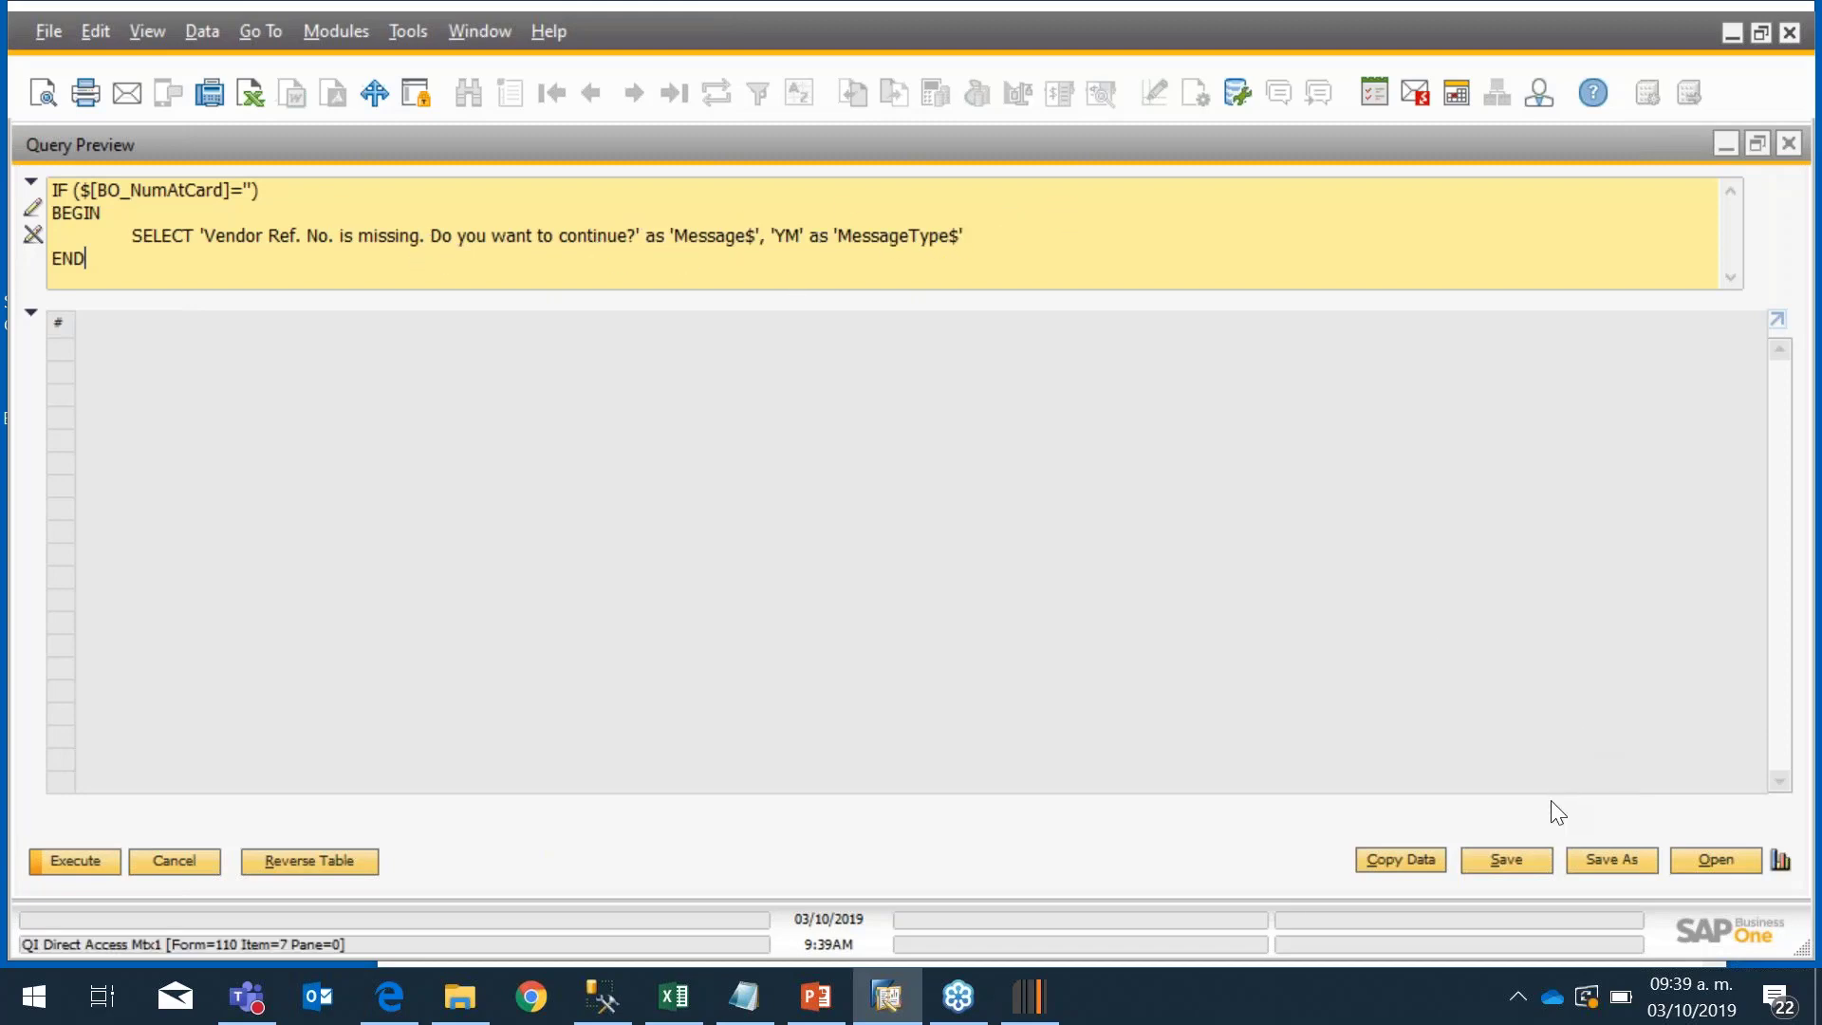
Step: Start saving the query under the Produmex Scan category, copying the name BXMobileWH9_GoodsReceiptPOLinesScreen_OK_clicked from Queries.txt
click(1622, 858)
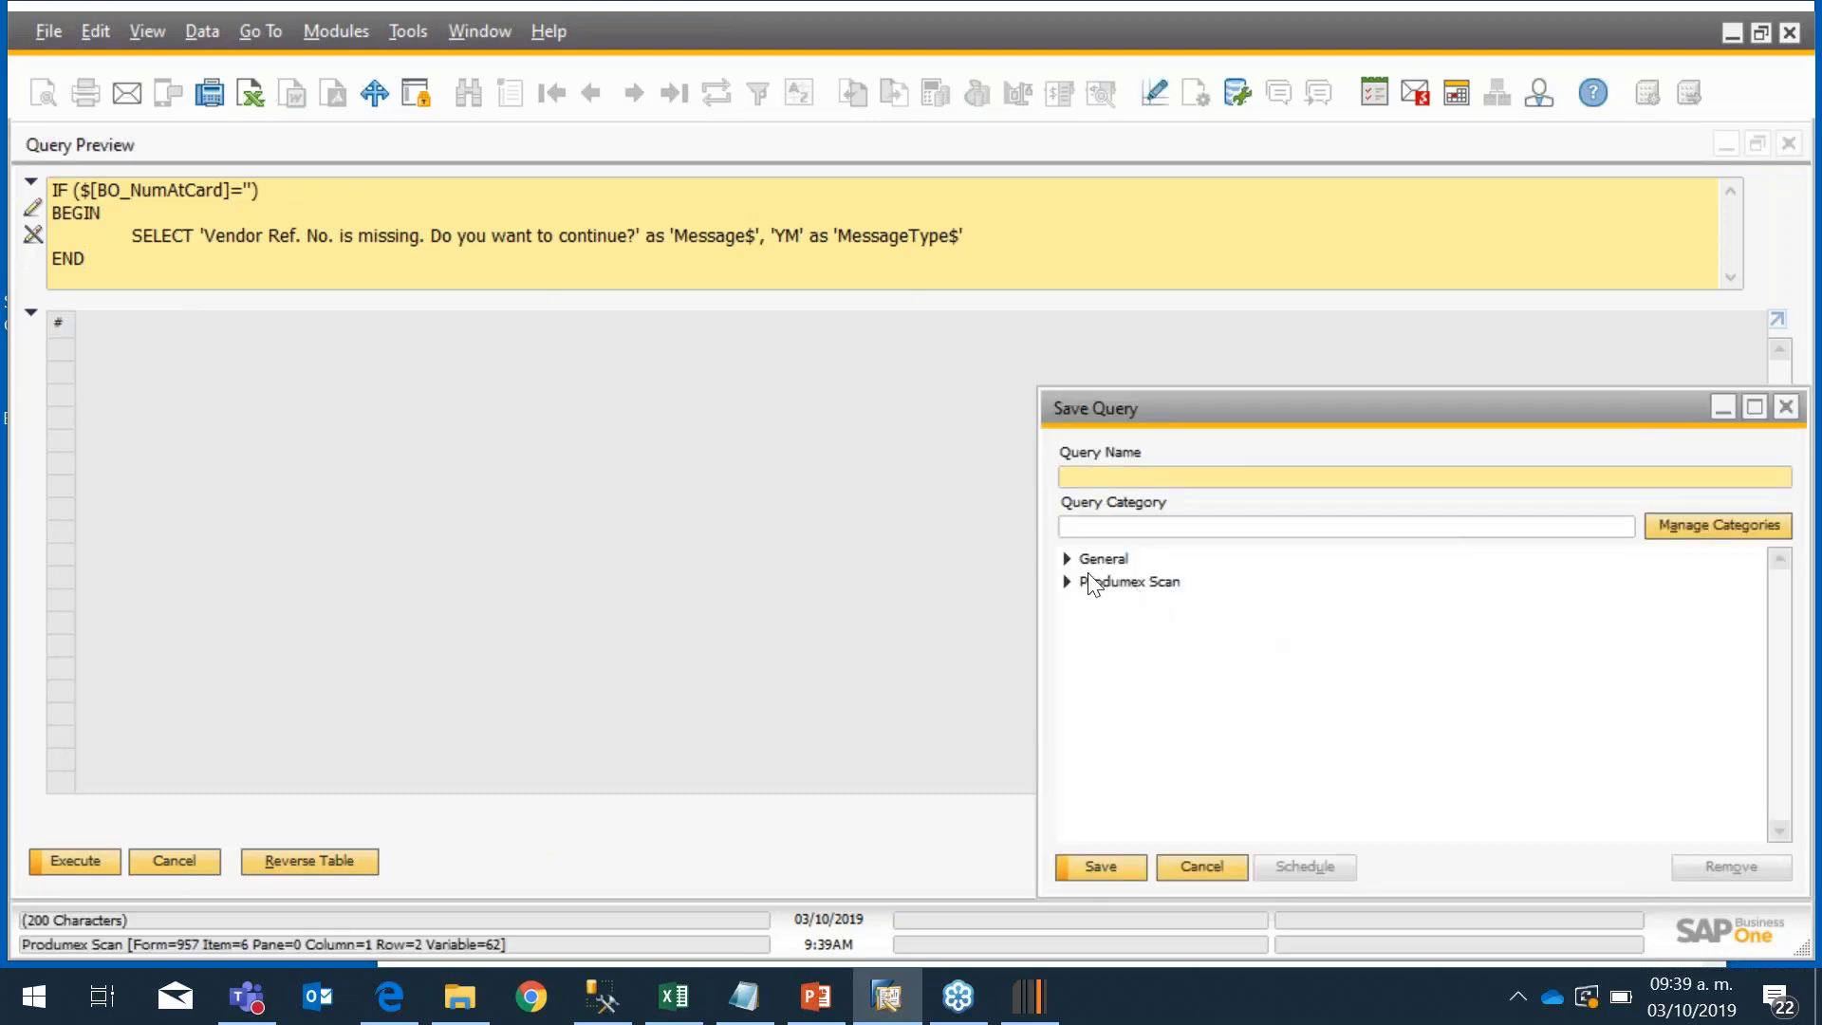
click(1096, 581)
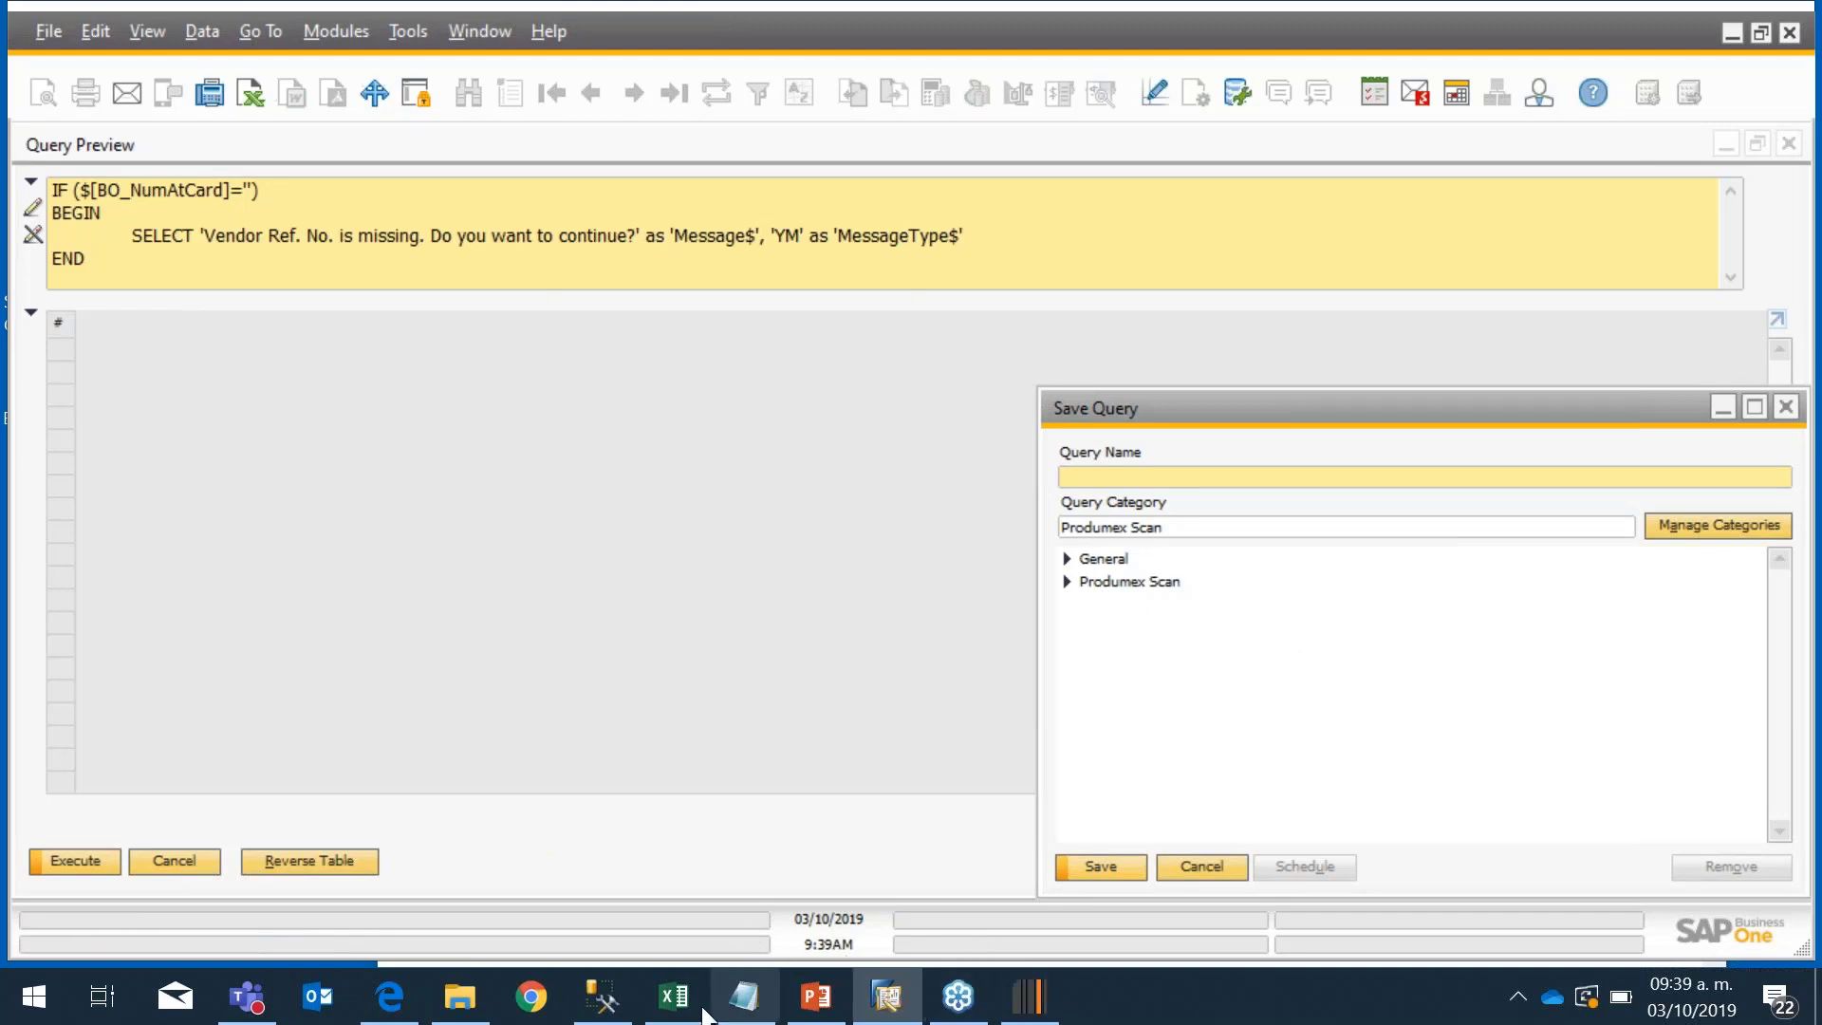
click(747, 995)
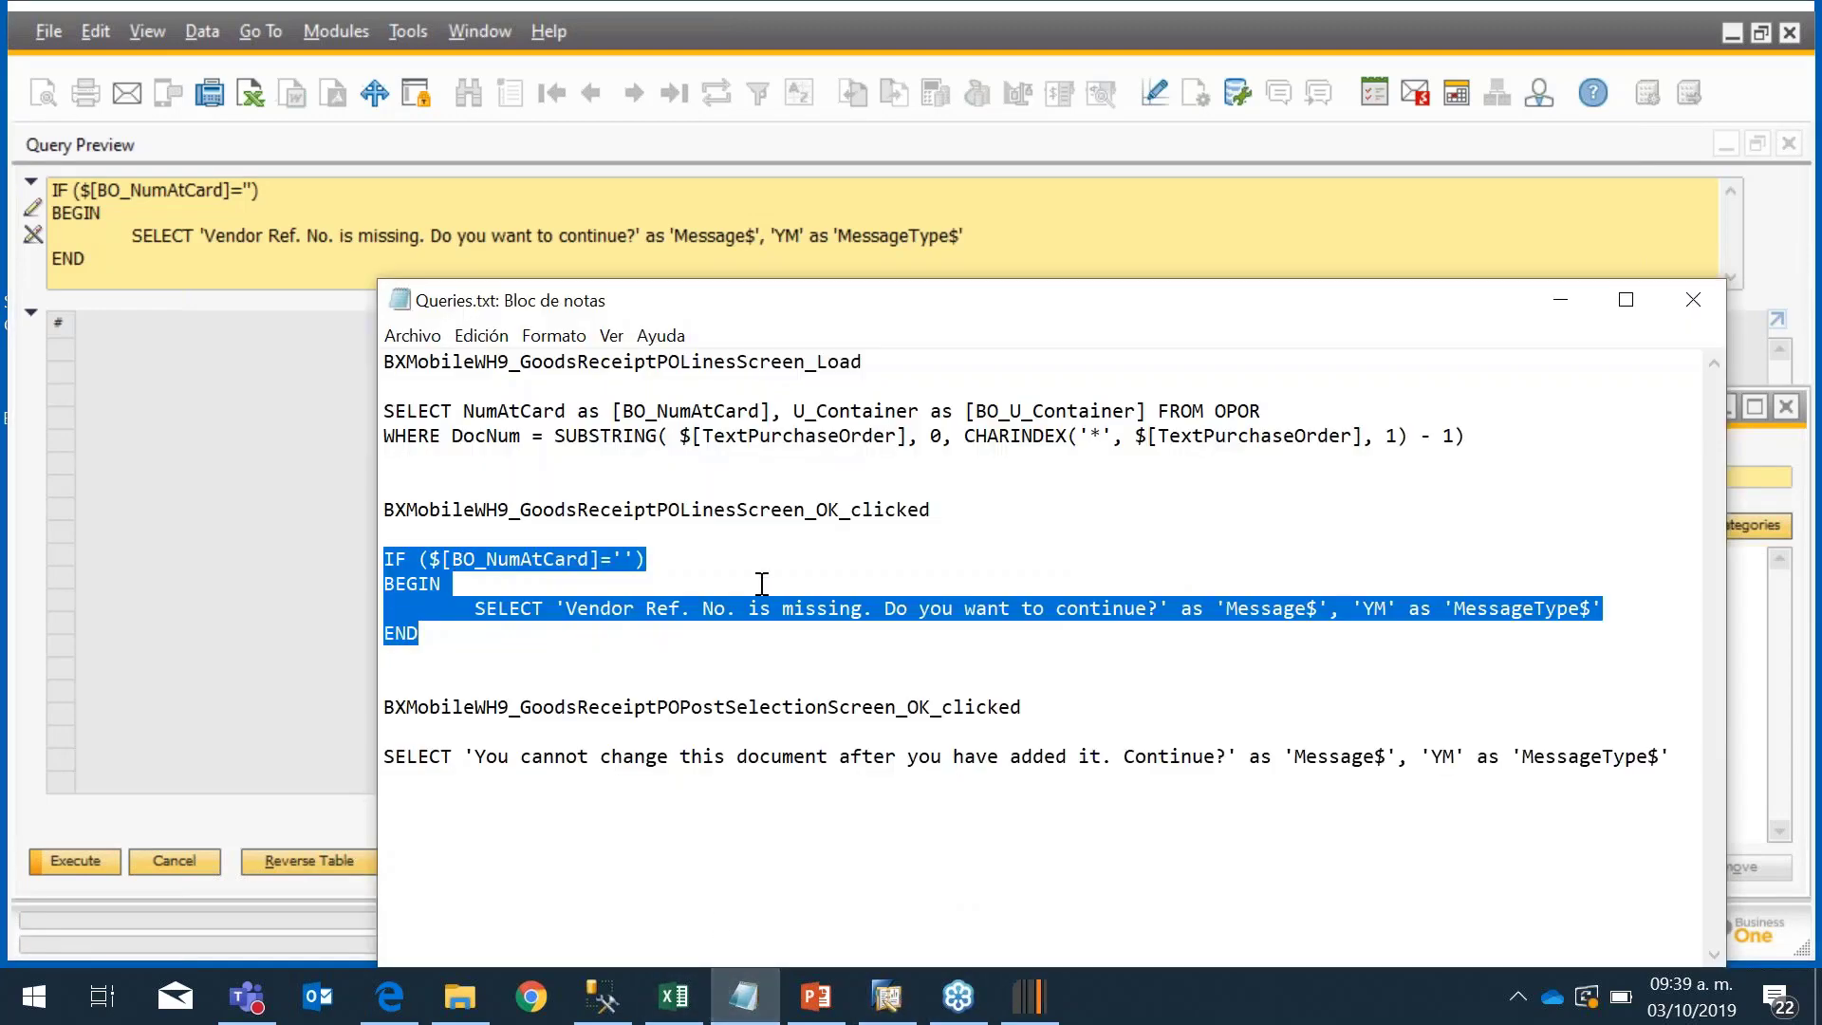
drag(935, 509, 483, 525)
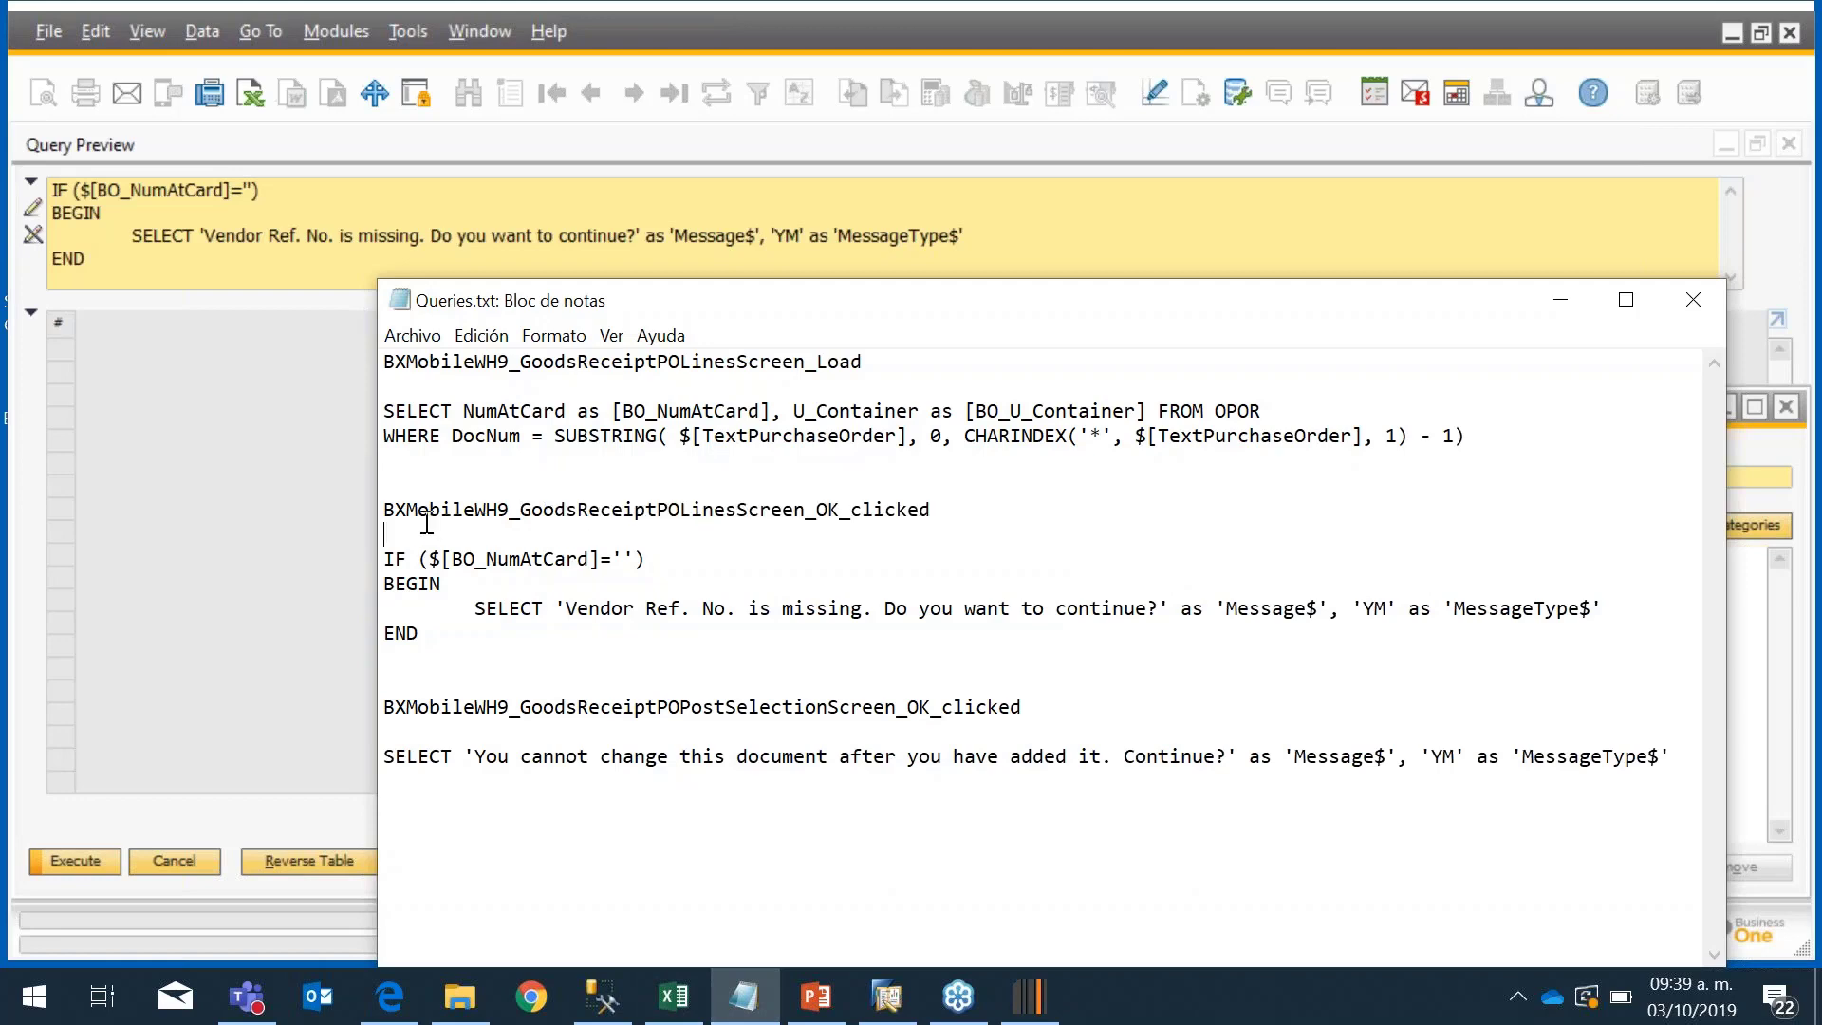
double_click(379, 512)
key(ctrl+c)
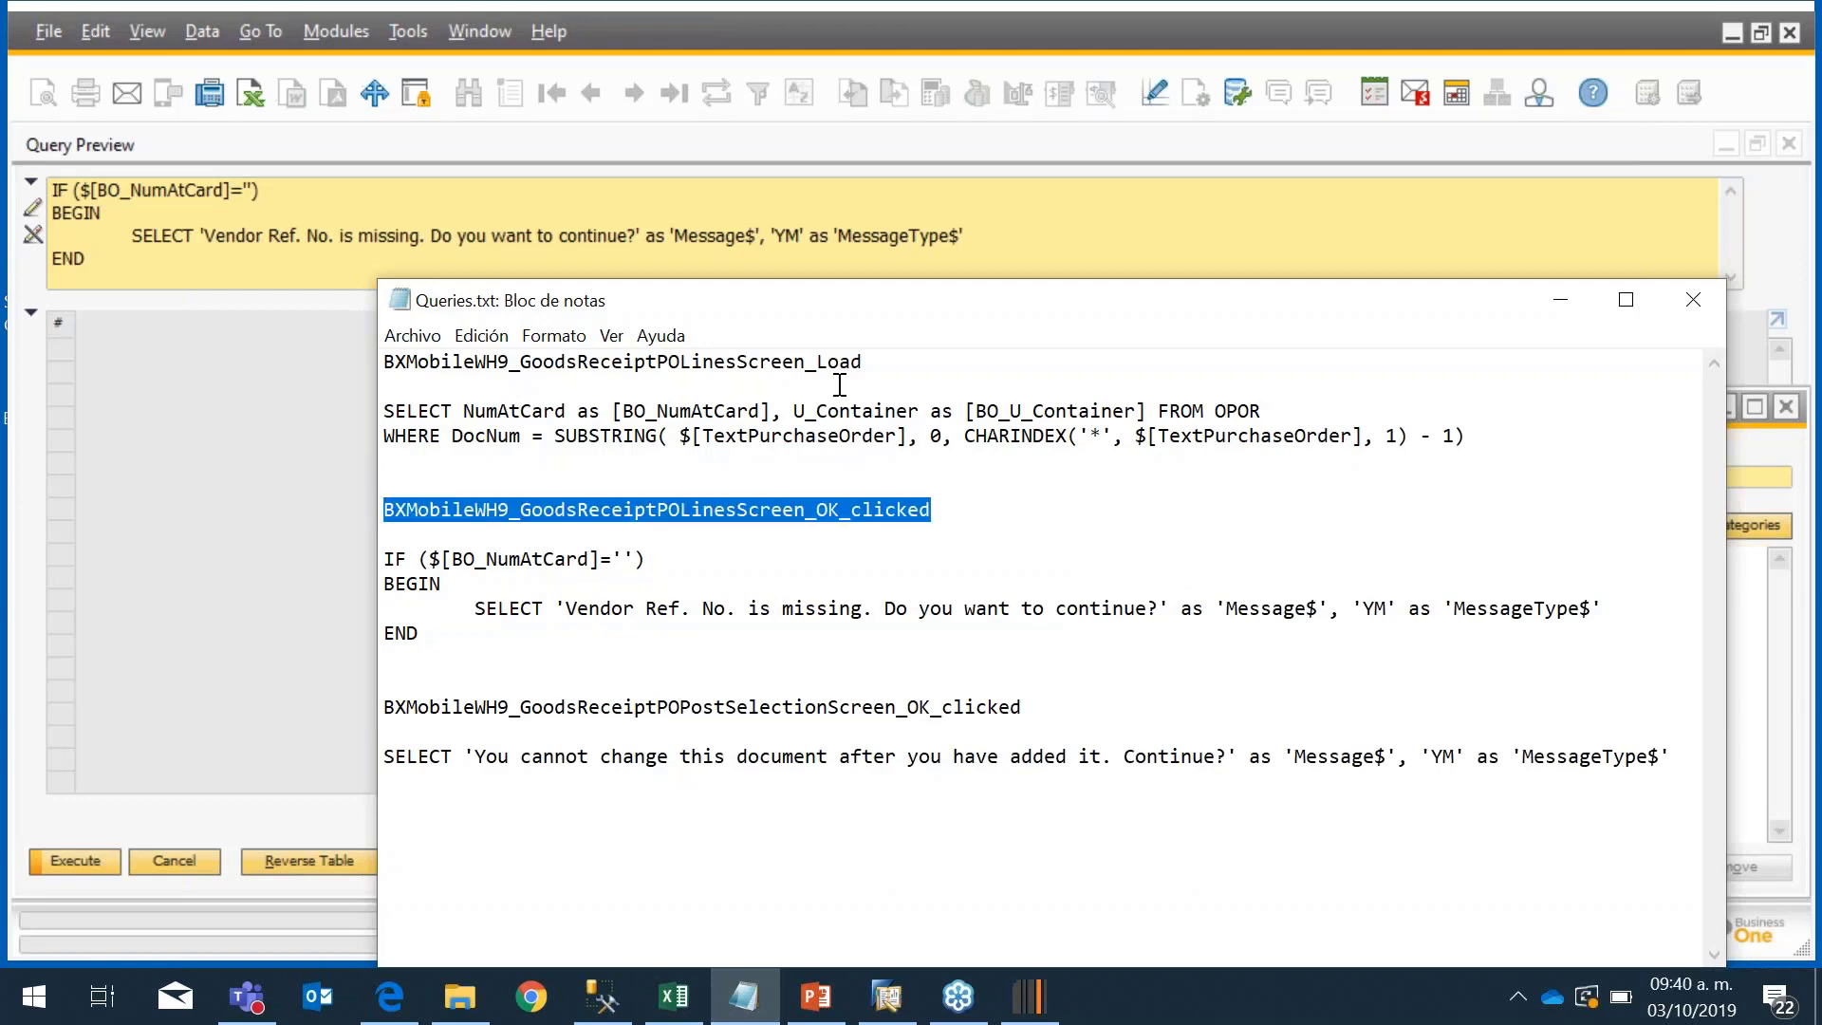
click(1561, 300)
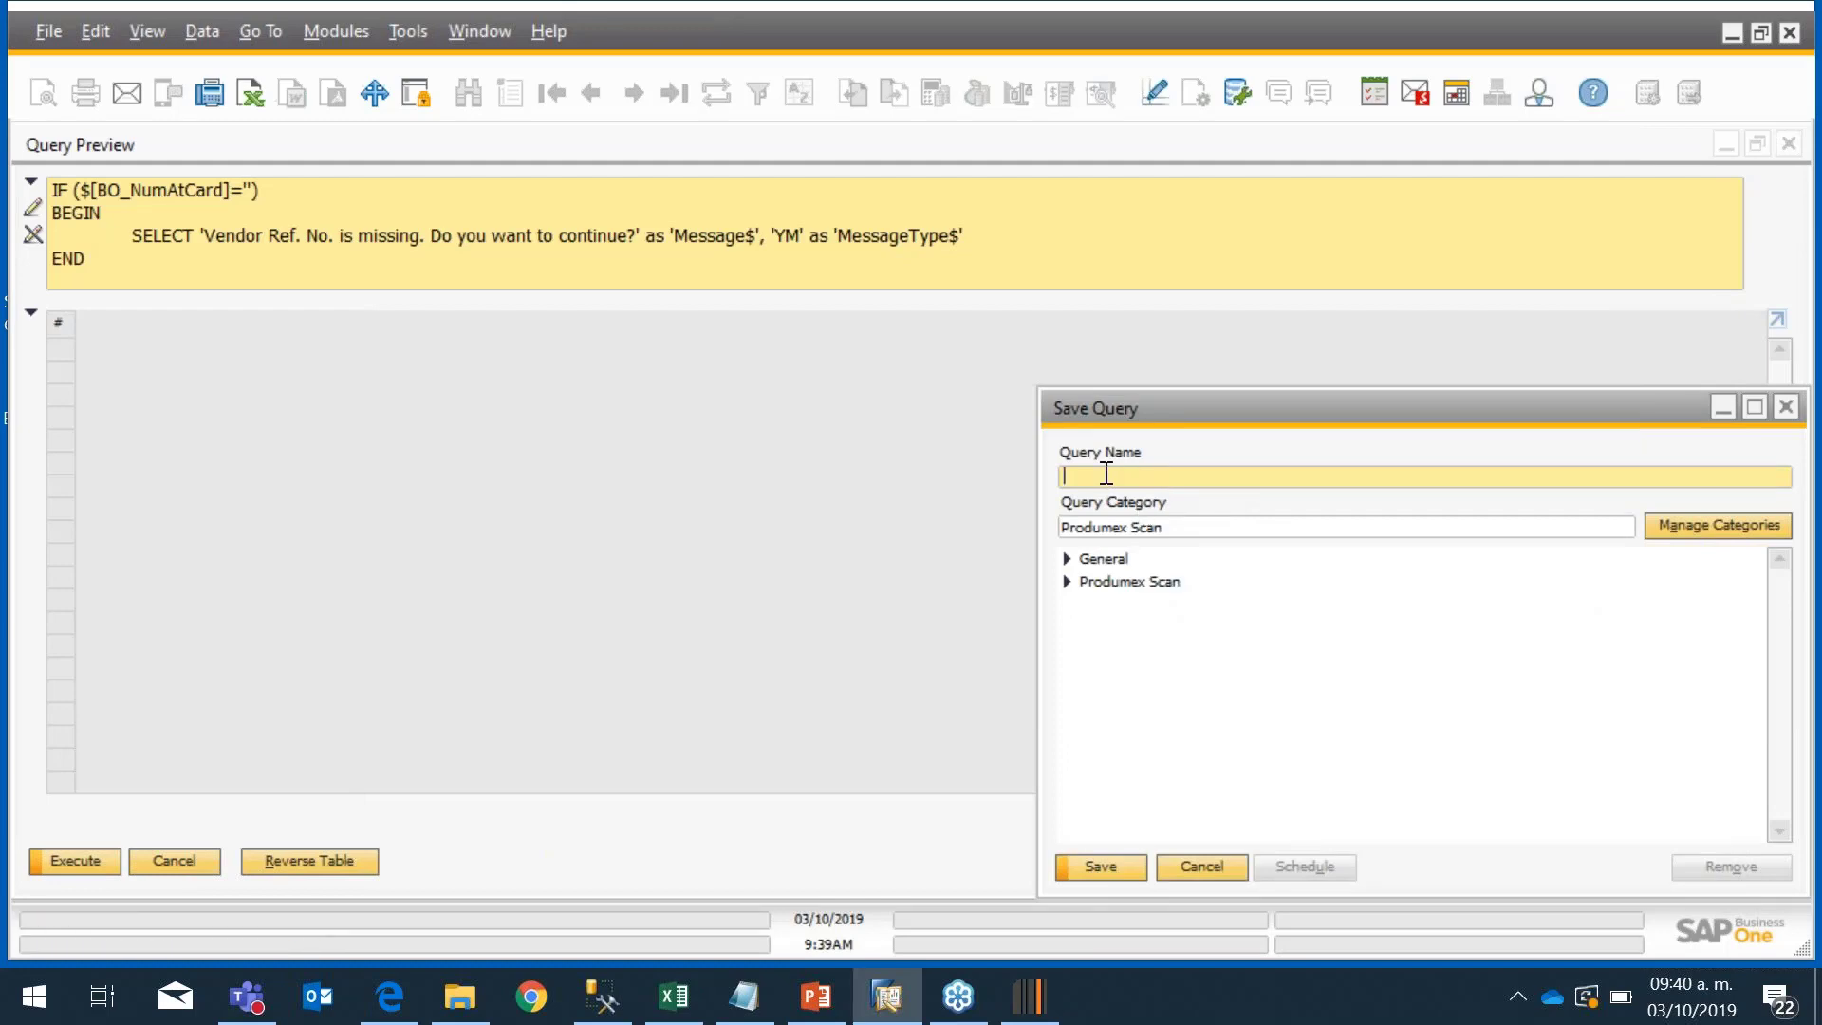
key(ctrl+v)
Step: Switch to Produmex Scan and open the Acme Associates purchase order containing J.B. Officeprint 1420 on the GR PO screen
click(1030, 997)
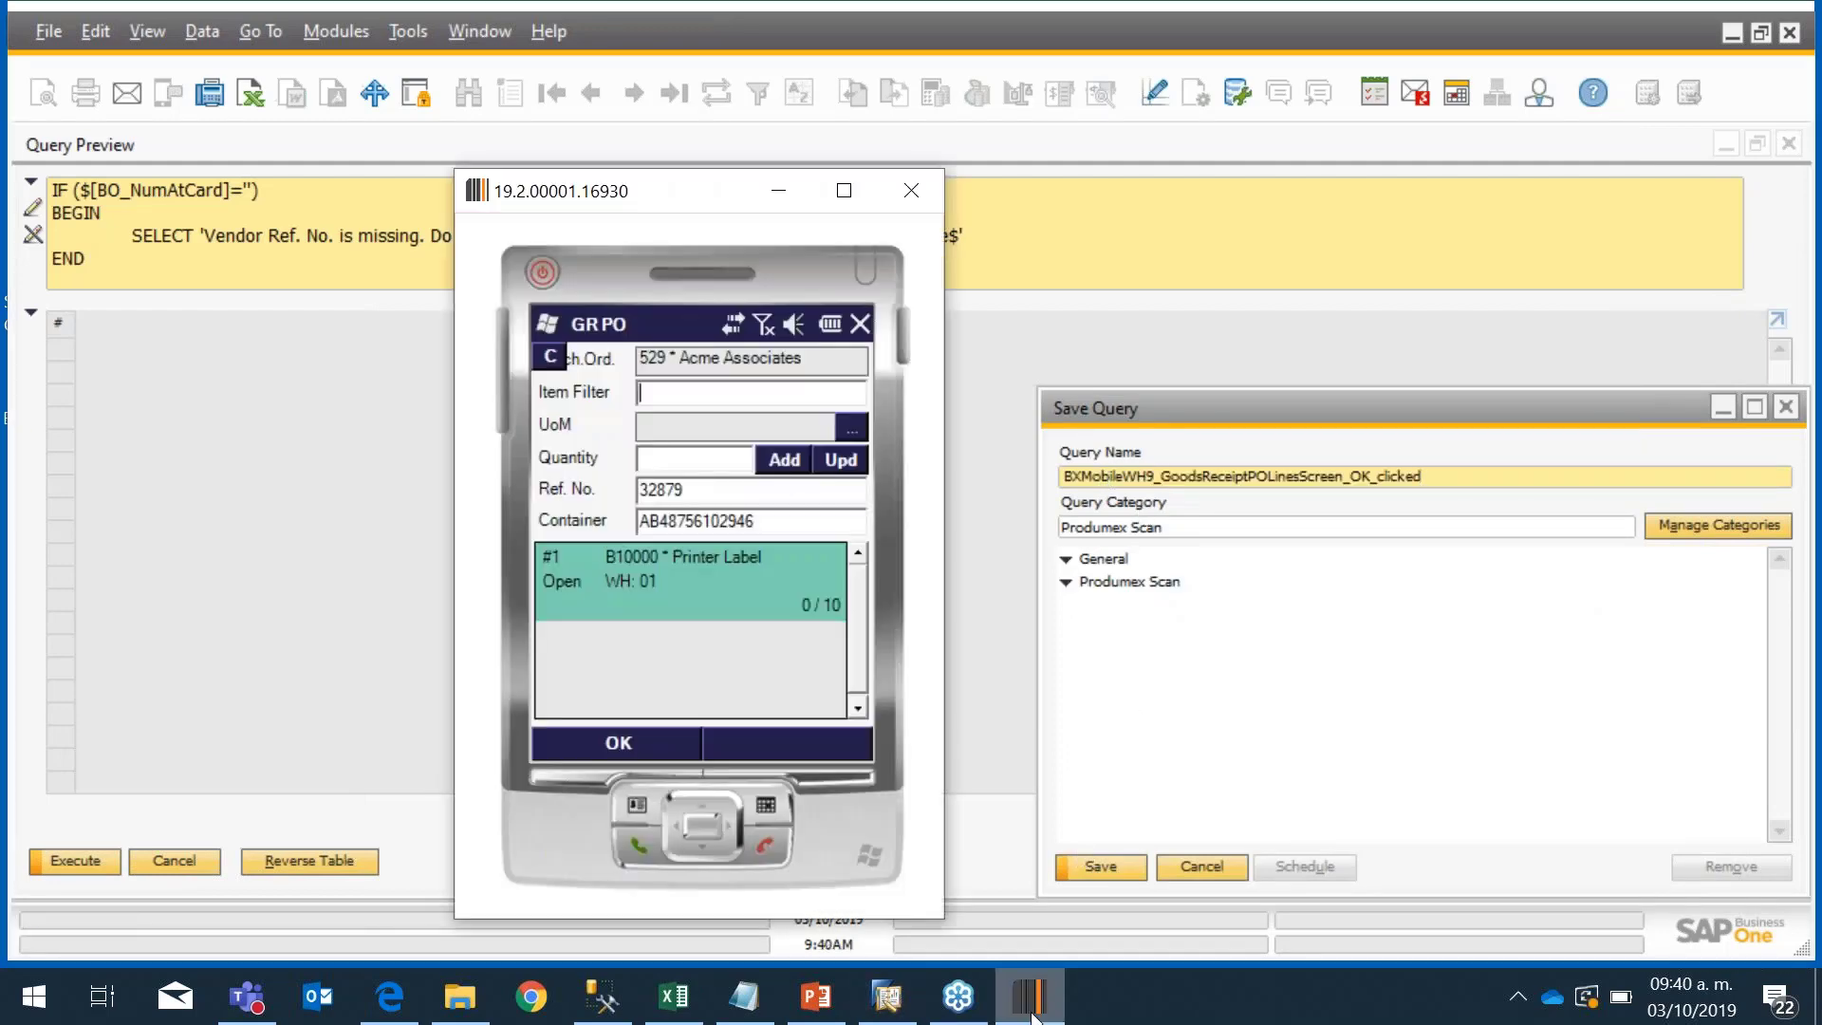
click(596, 744)
click(623, 607)
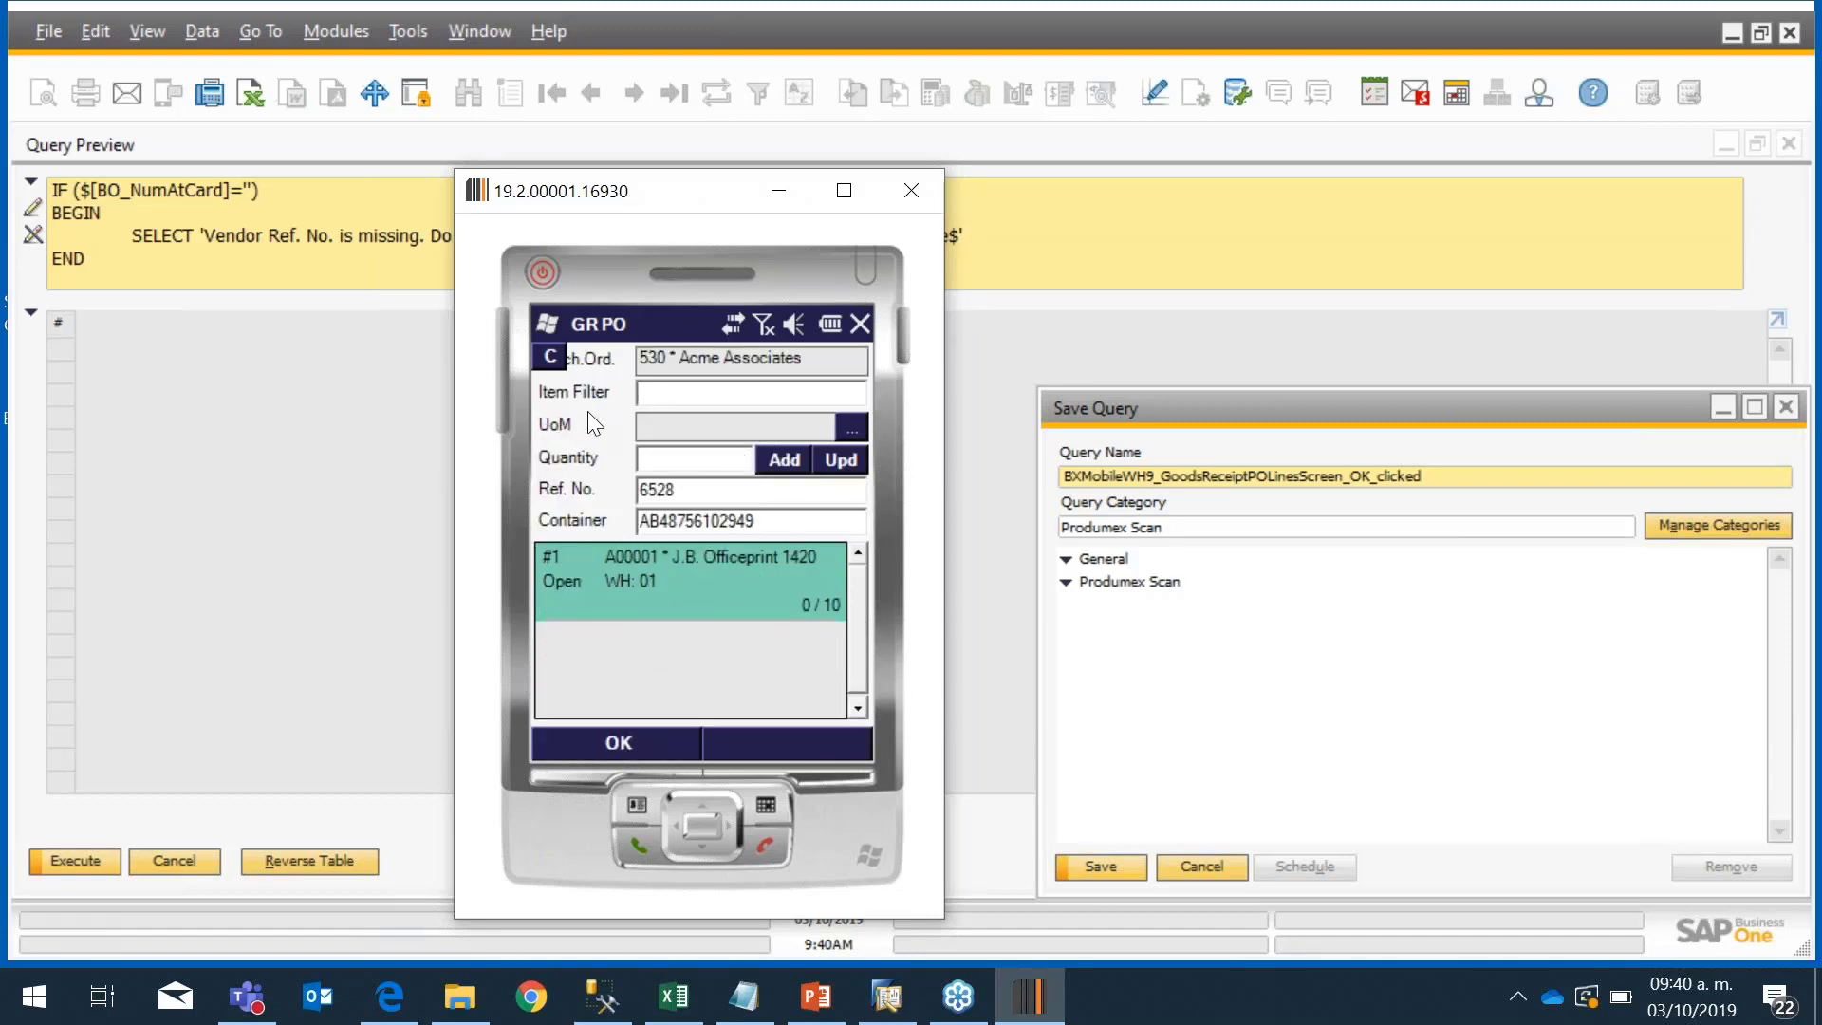
Step: Open the customization details of the GR PO lines screen, examine its variables and event queries, and close them
click(549, 357)
click(610, 203)
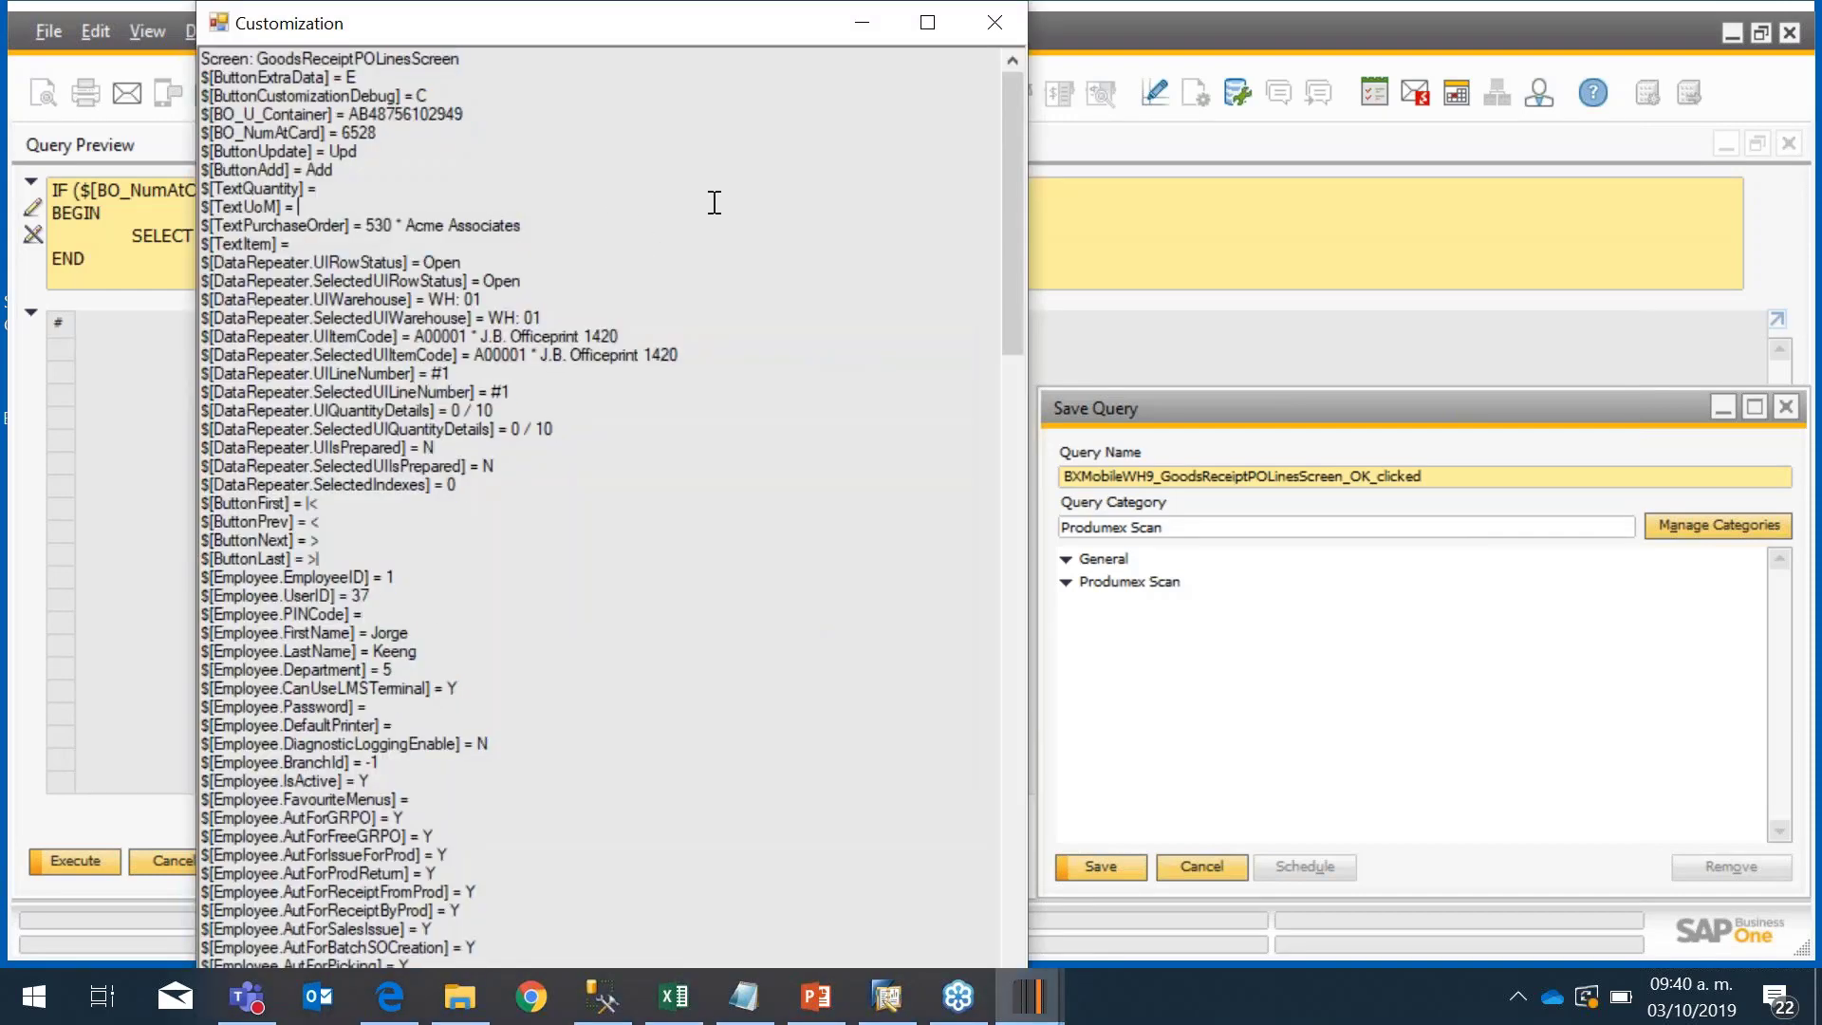
drag(1011, 245, 1020, 865)
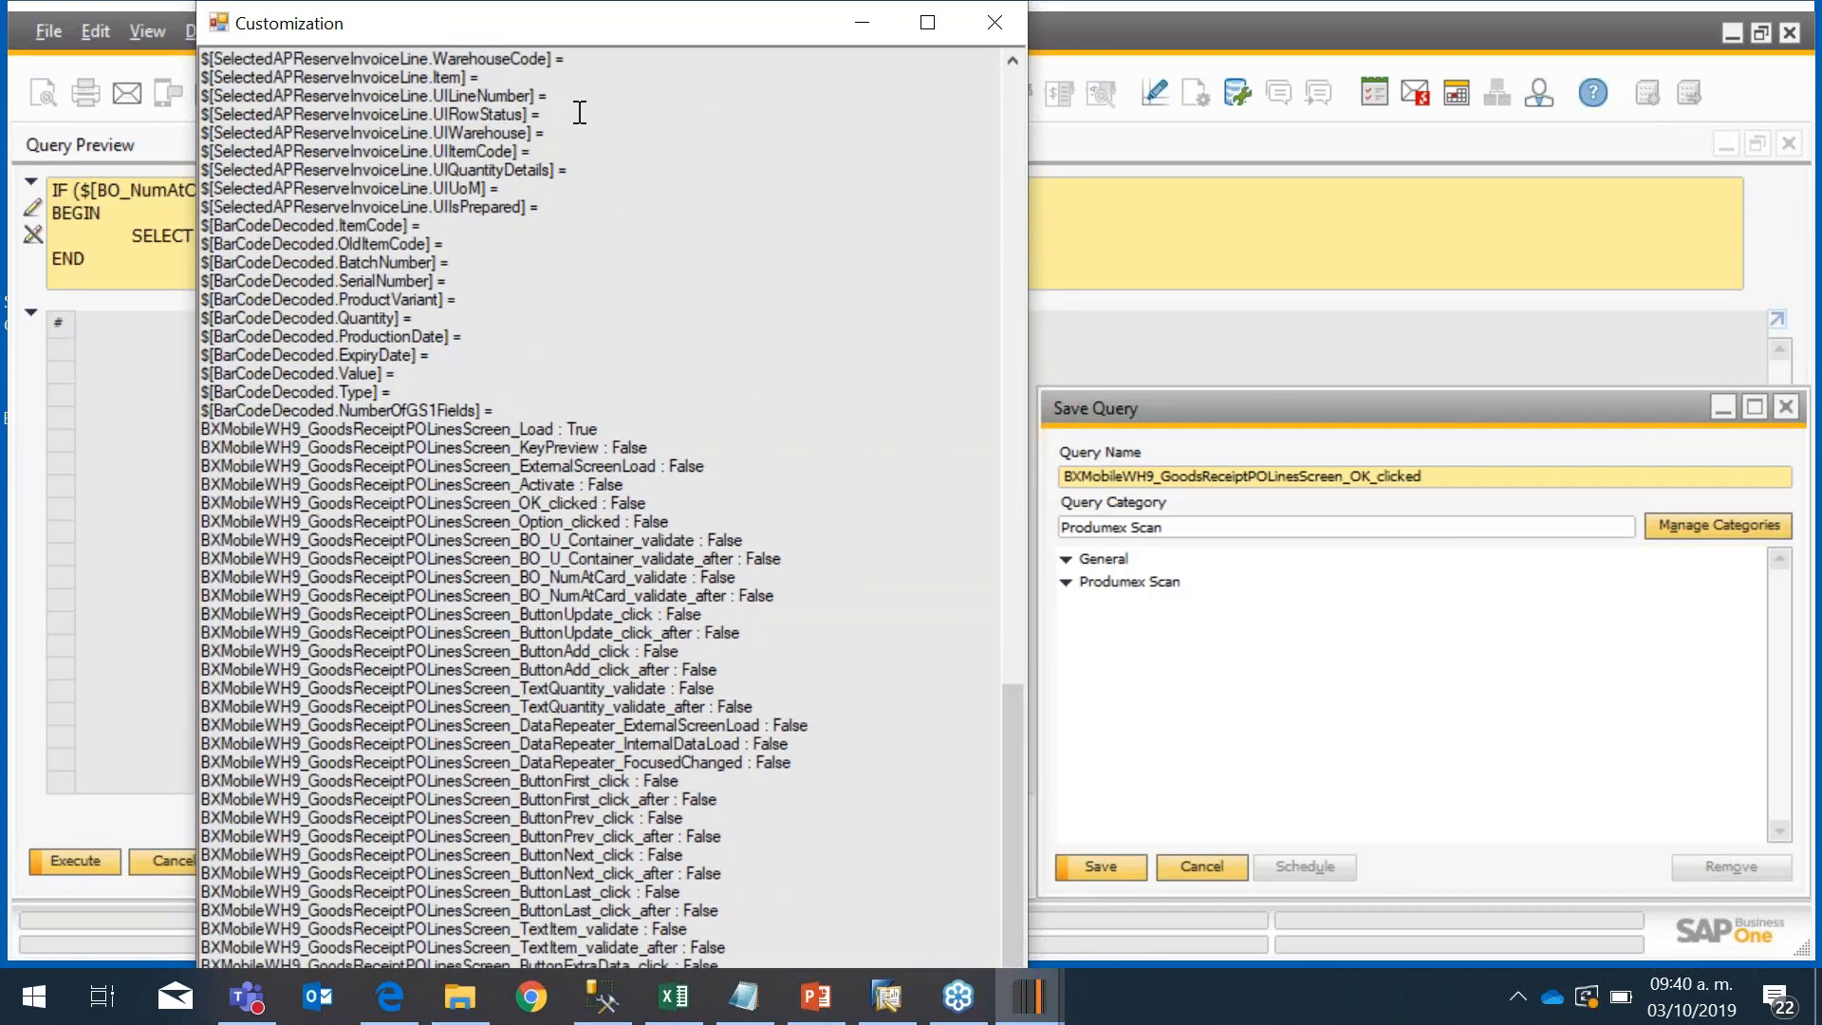
drag(487, 33, 348, 61)
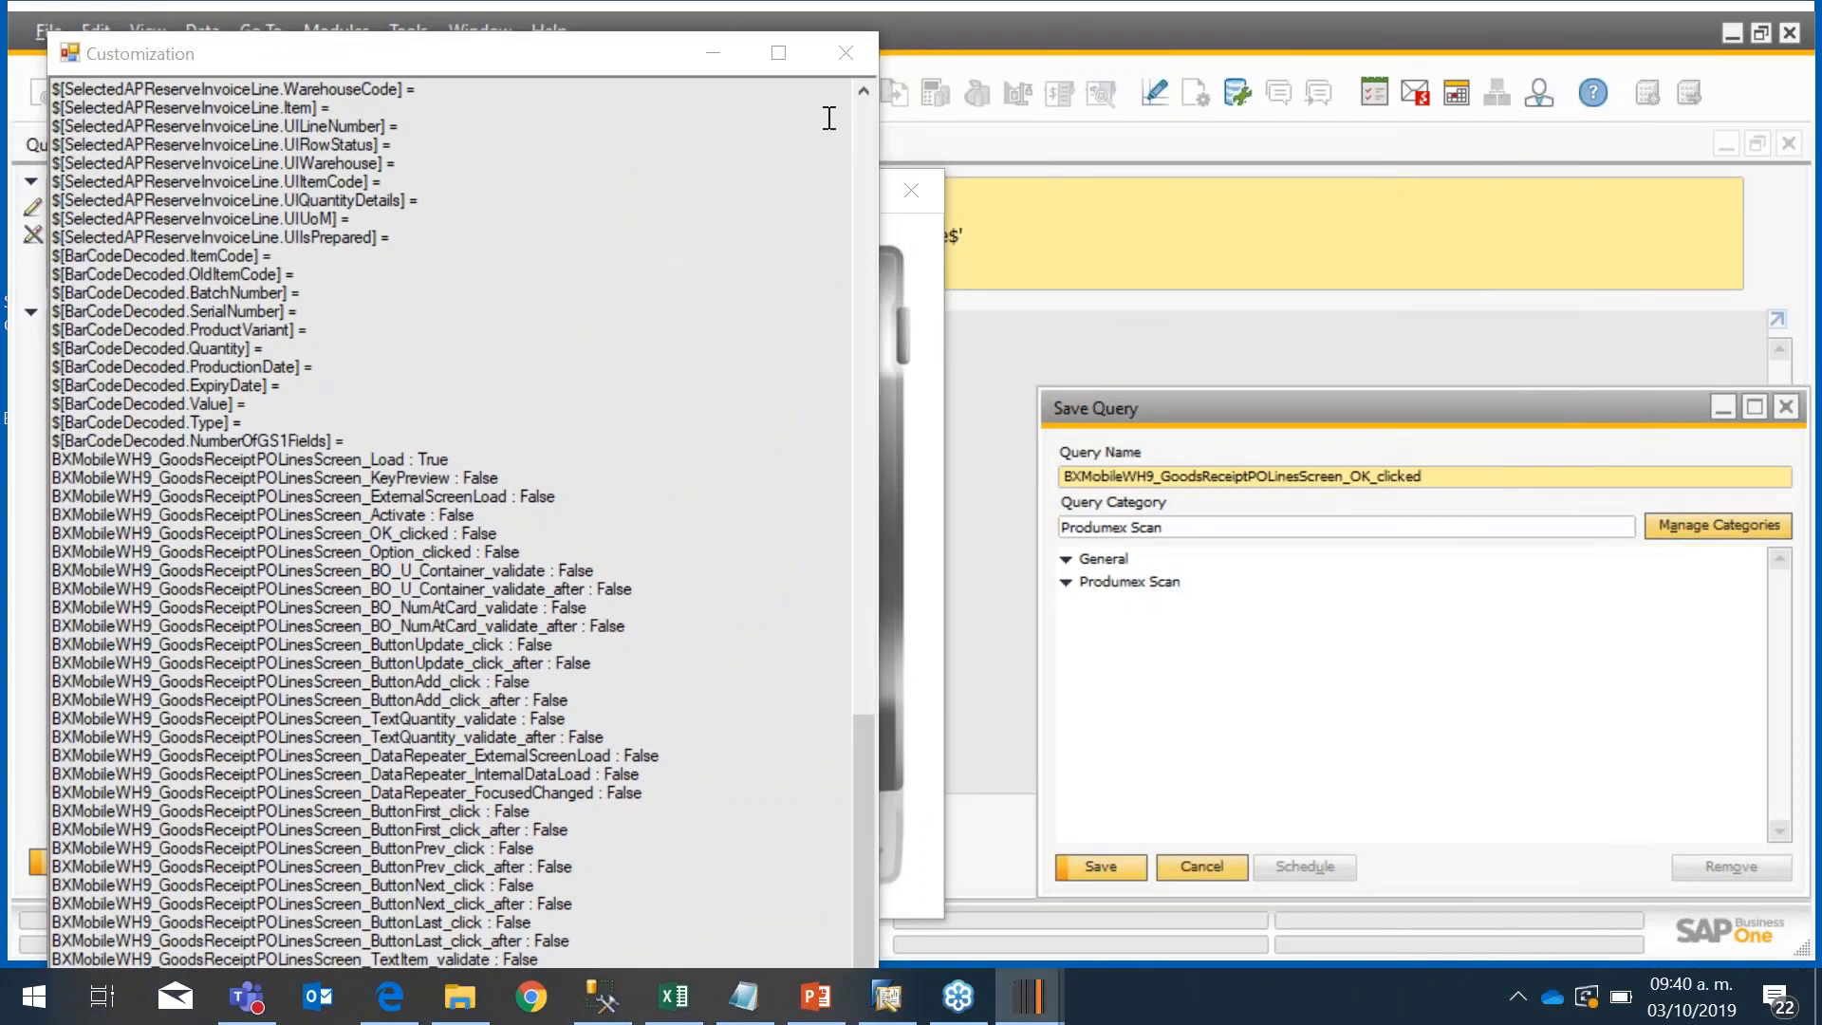
click(845, 54)
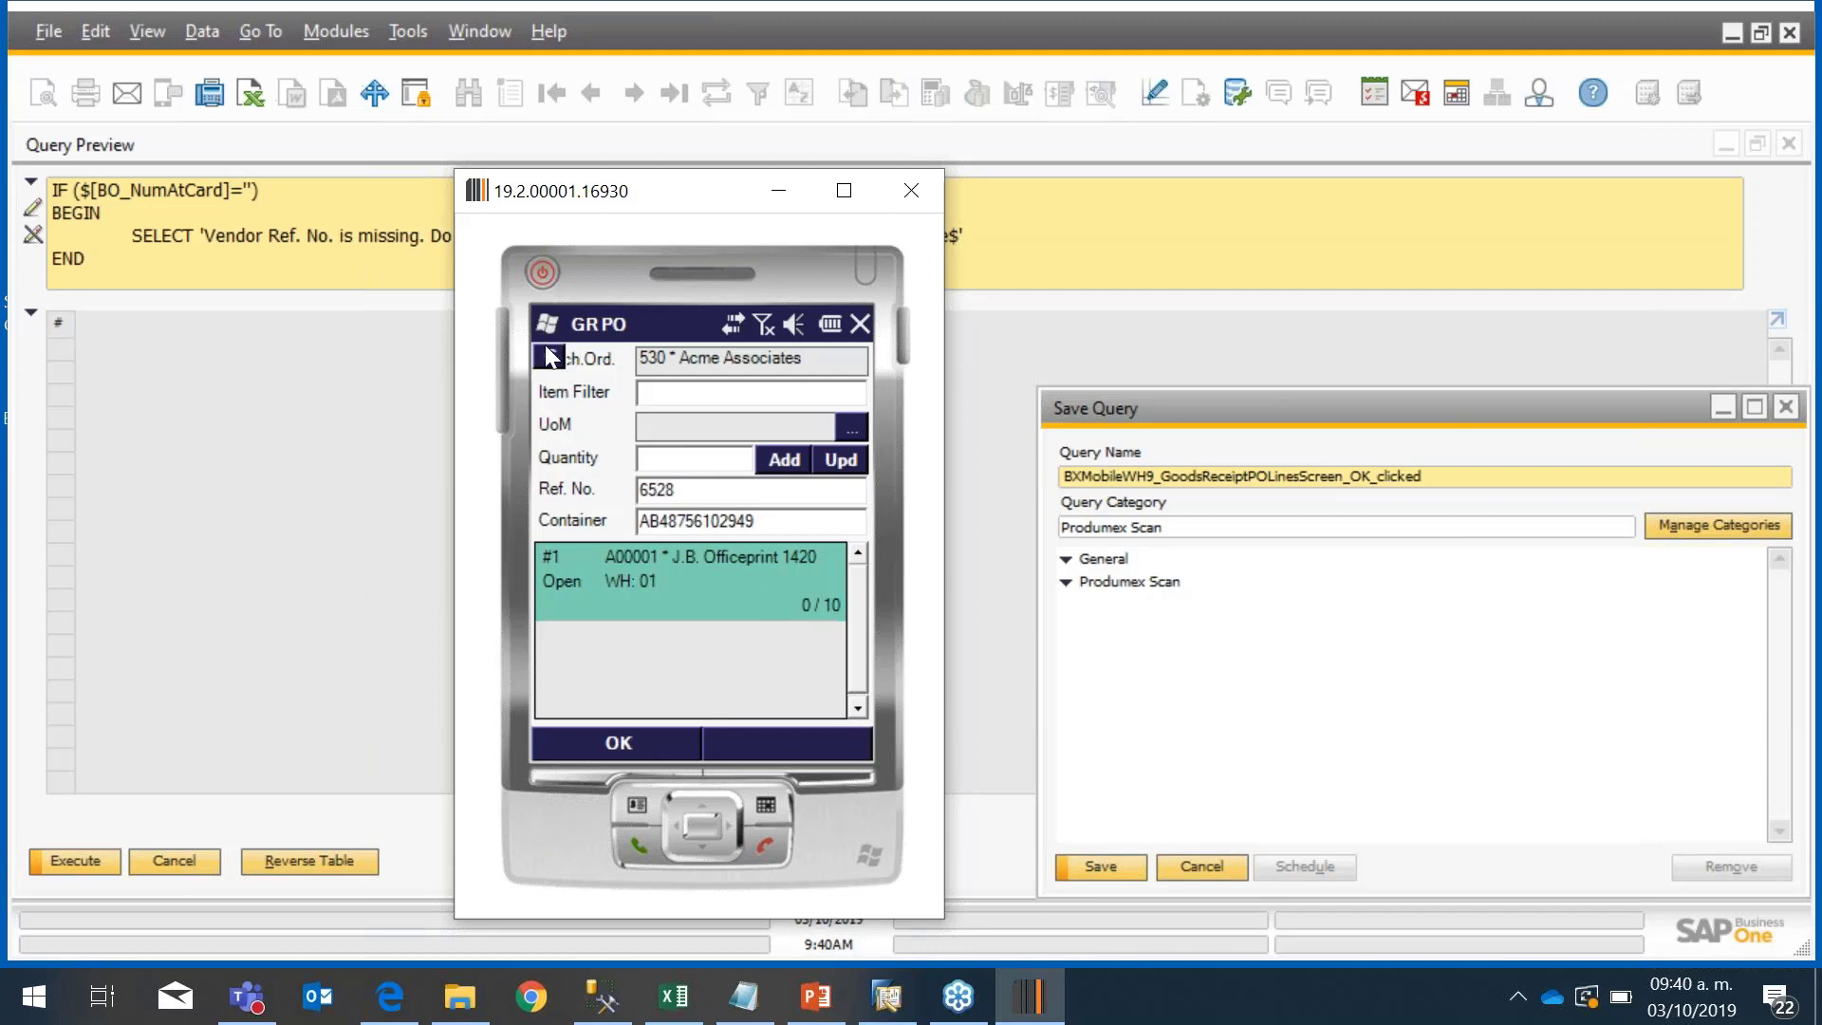
Step: Highlight the Ref. No. value on the GR PO screen and examine the field that the validation query checks
double_click(690, 490)
drag(689, 489, 610, 486)
click(702, 491)
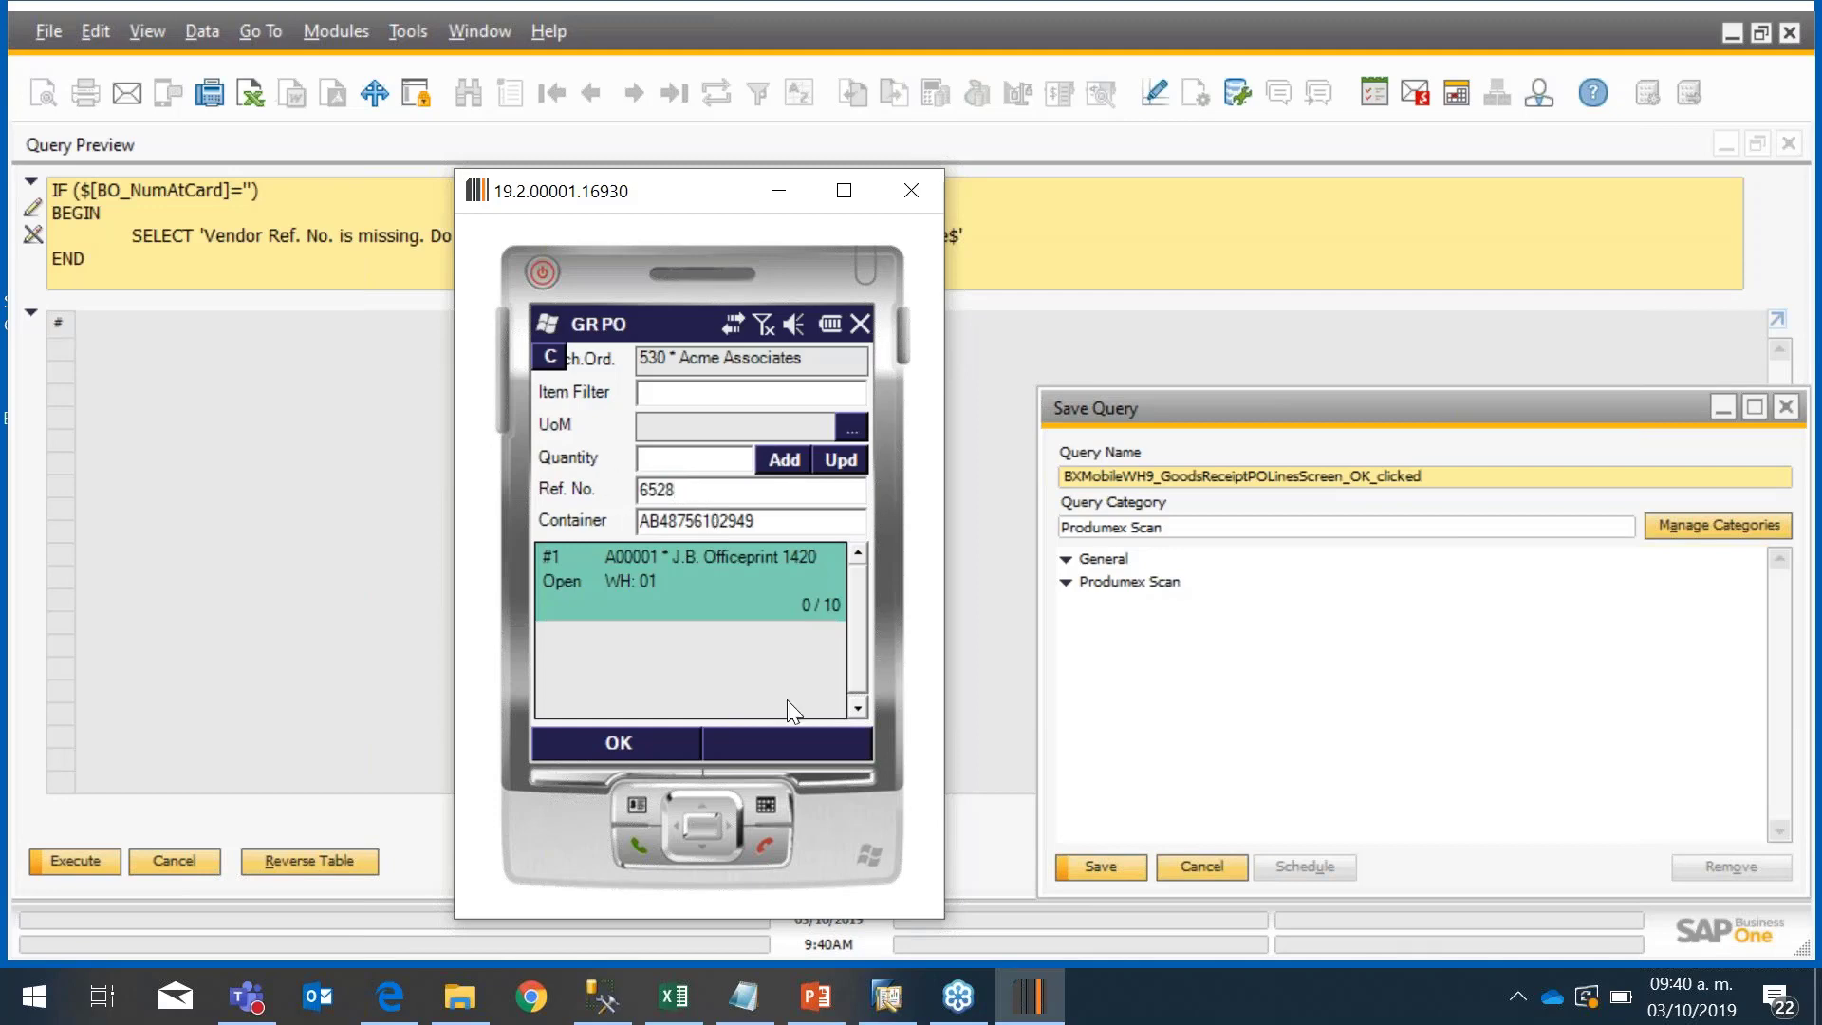
click(1048, 1001)
click(1042, 999)
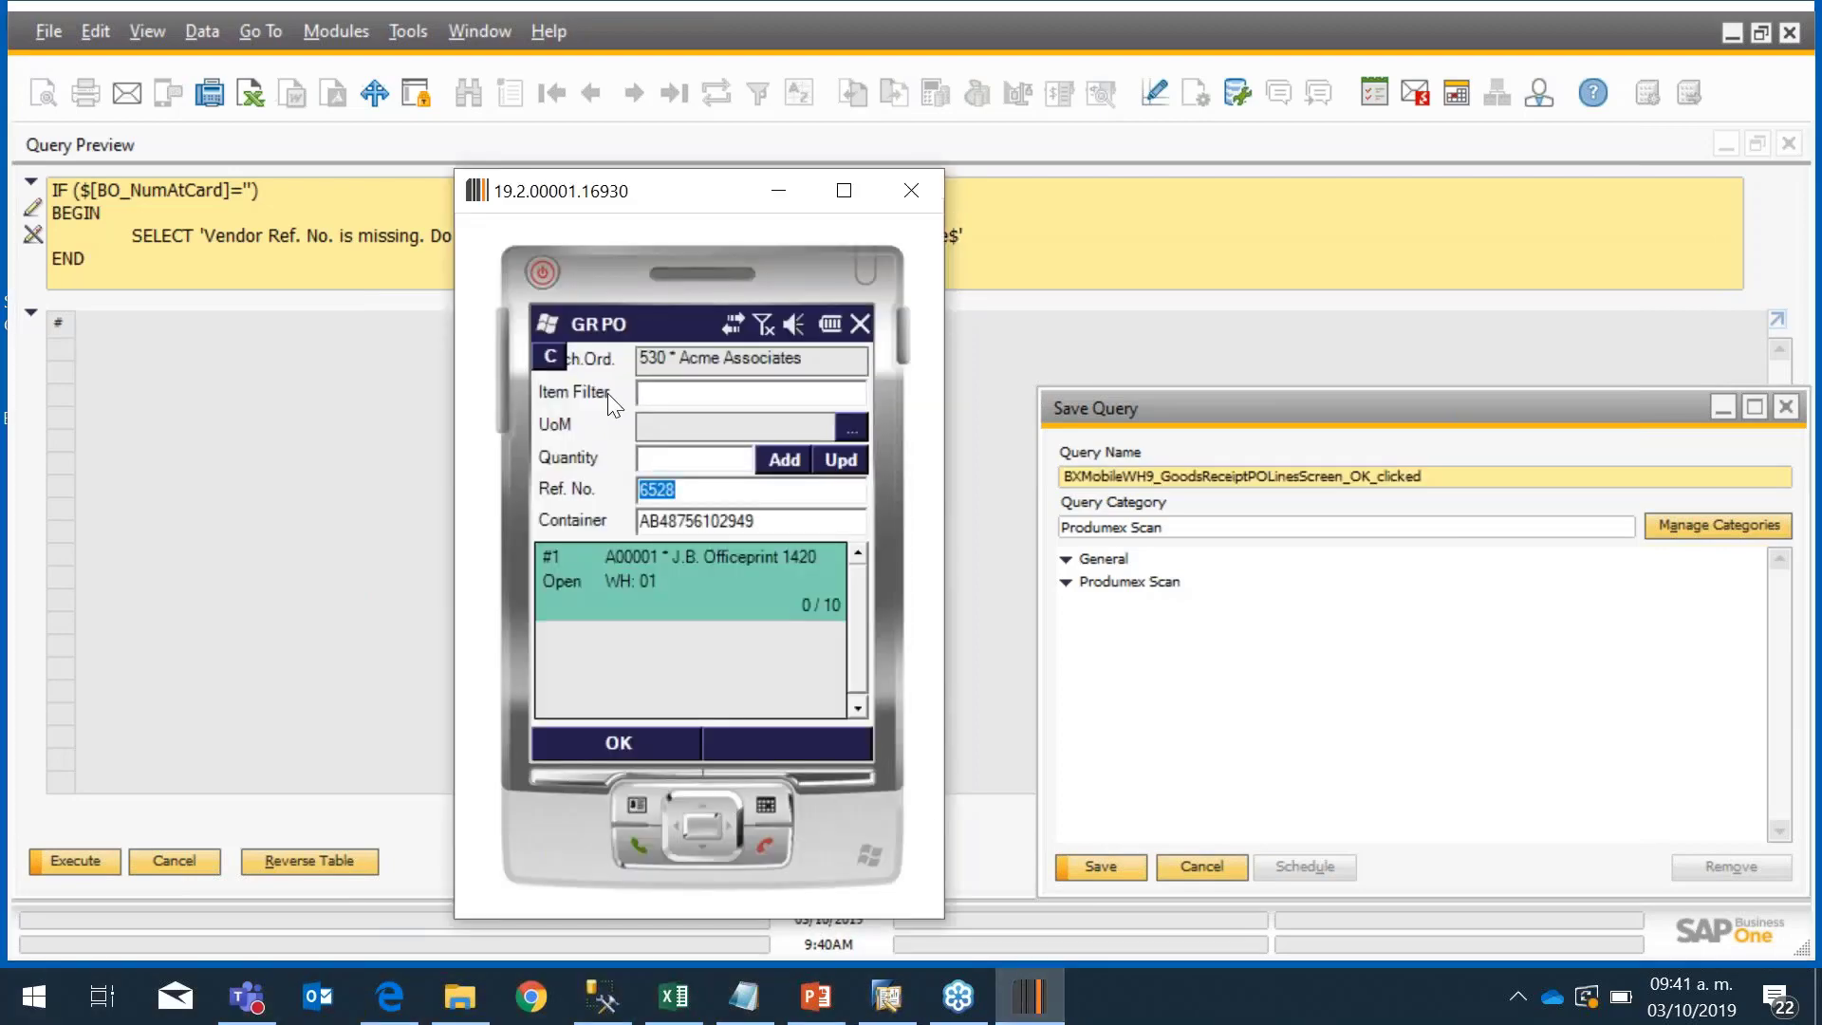
Step: Reopen the screen's customization details and locate the GoodsReceiptPOLinesScreen_OK_clicked event in the list of queries
click(547, 355)
click(927, 224)
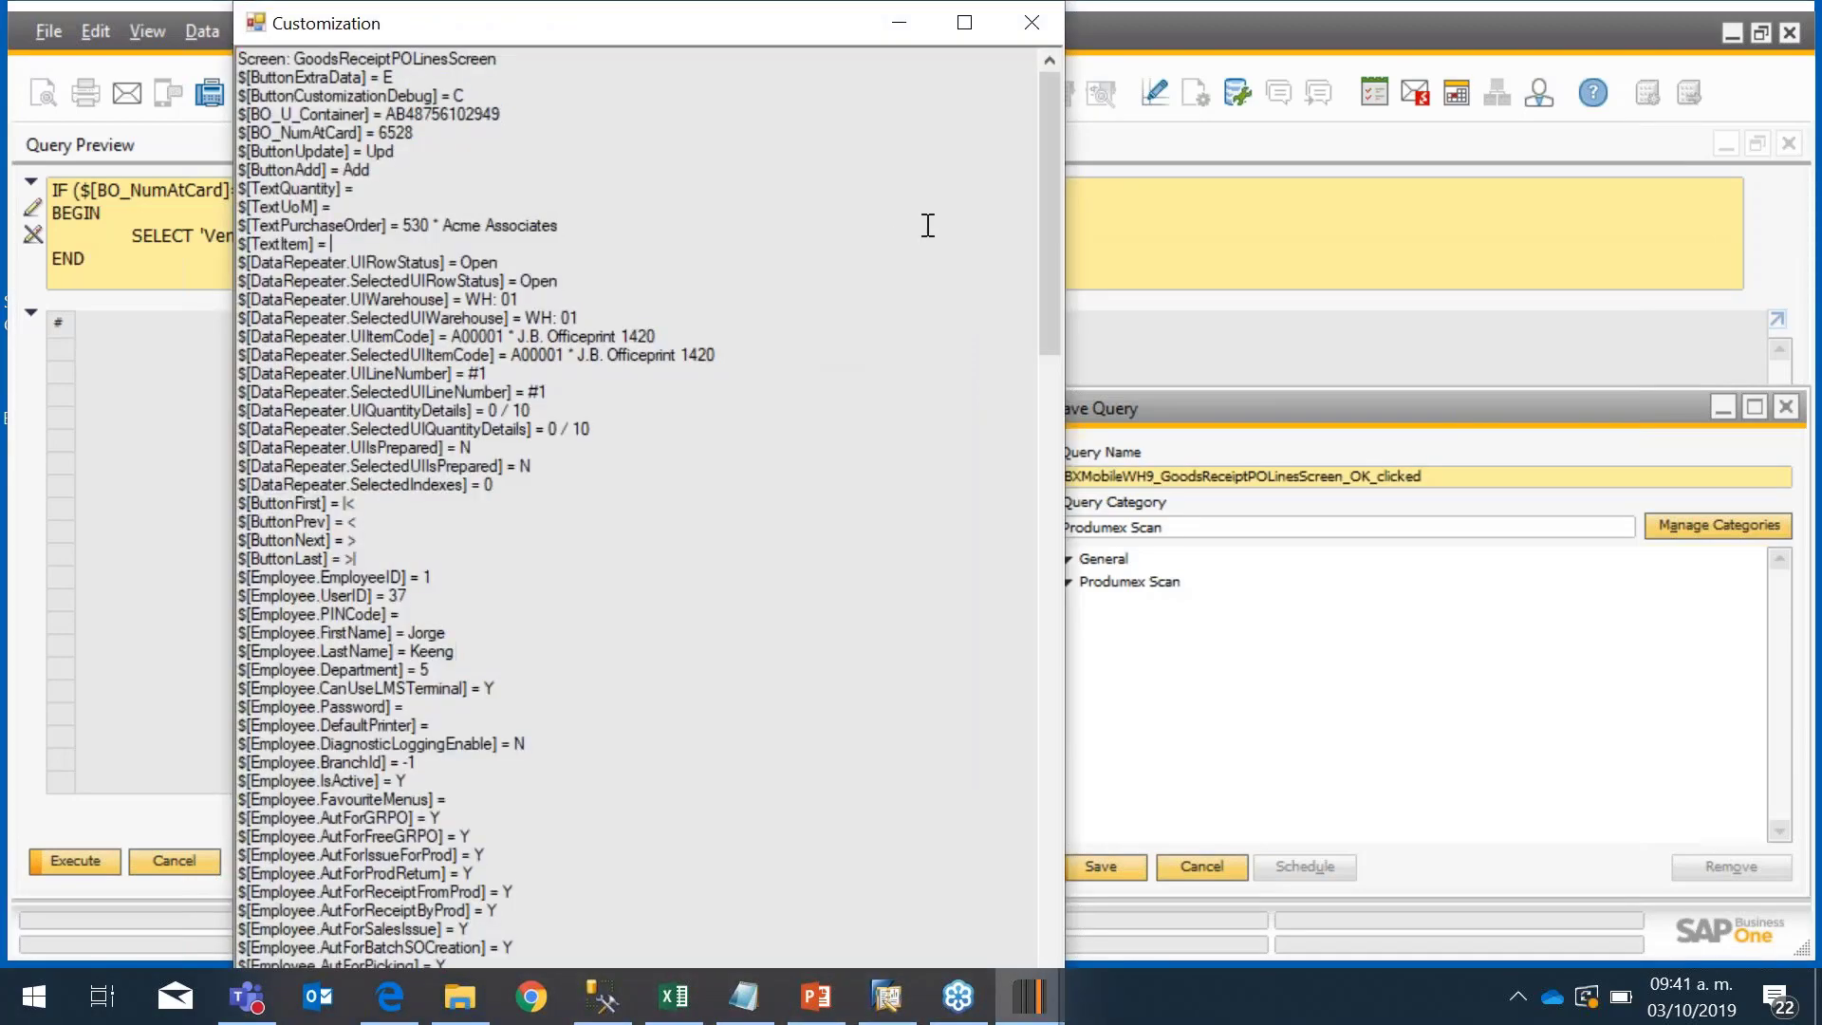
drag(1053, 232, 1012, 886)
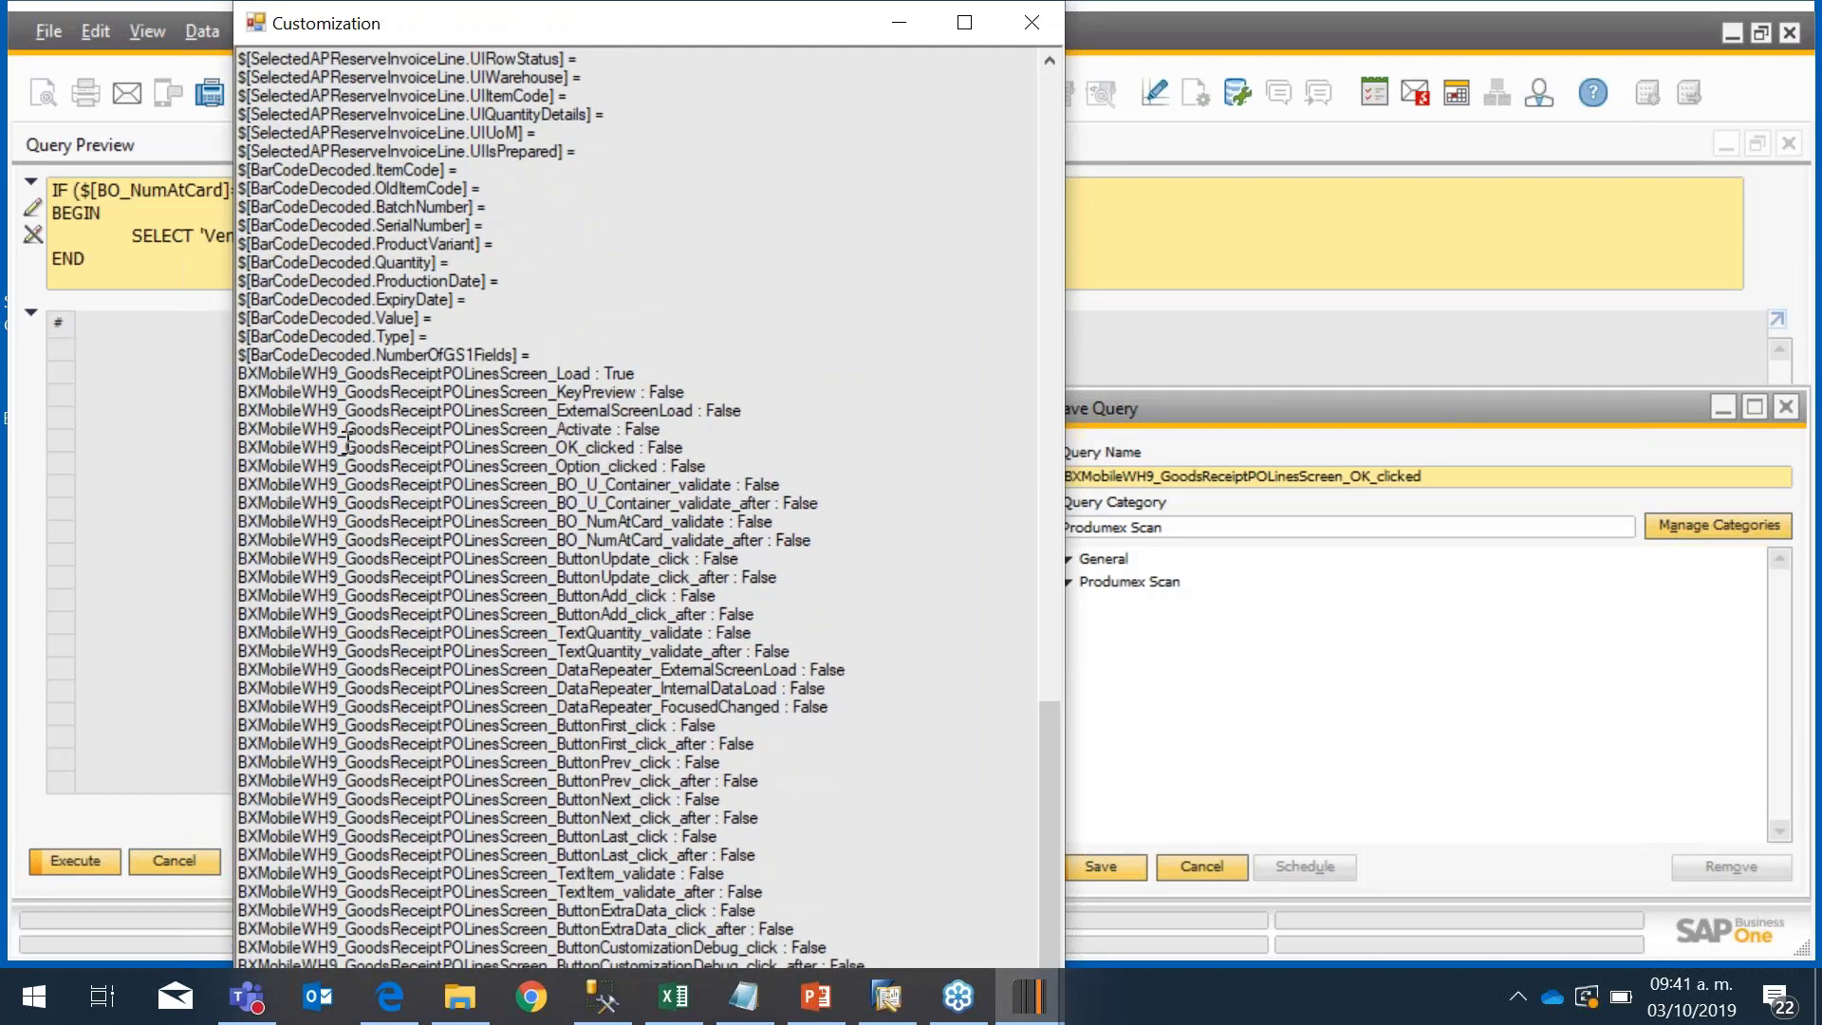
drag(347, 447, 631, 447)
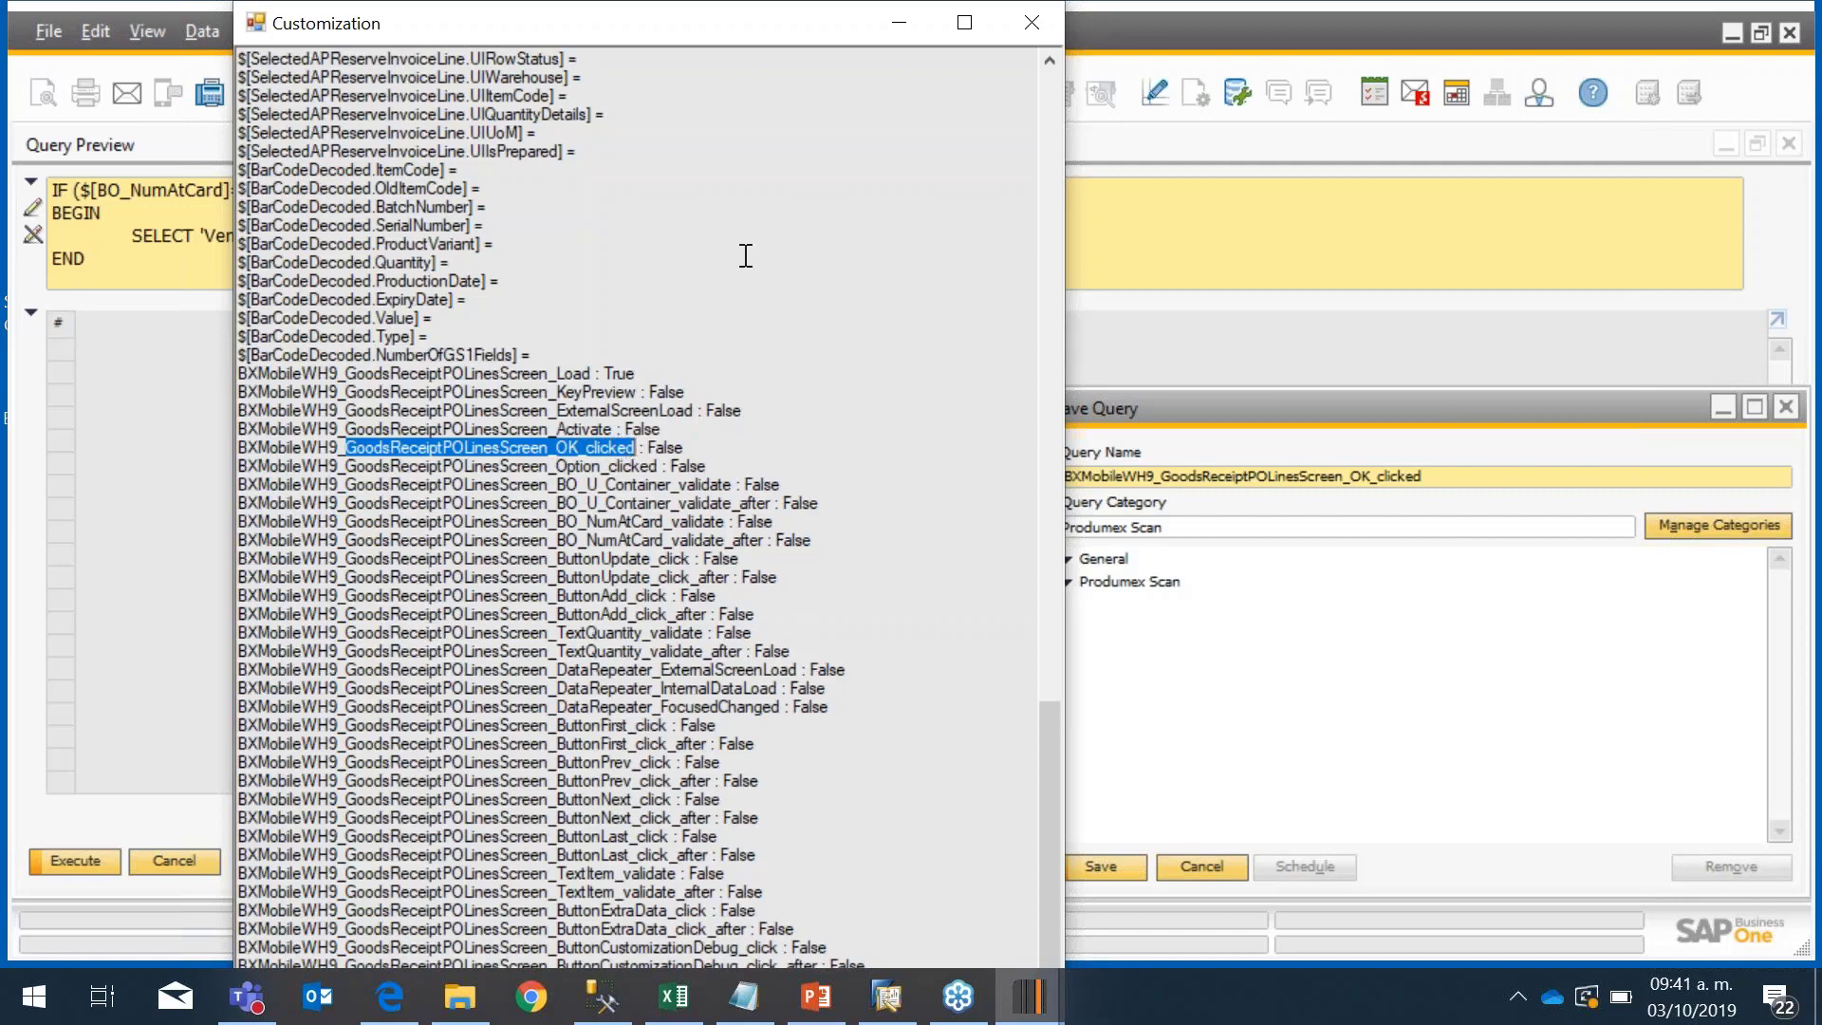
Step: Switch back to SAP Business One and save the query as BXMobileWH9_GoodsReceiptPOLinesScreen_OK_clicked in the Produmex Scan category
click(1119, 419)
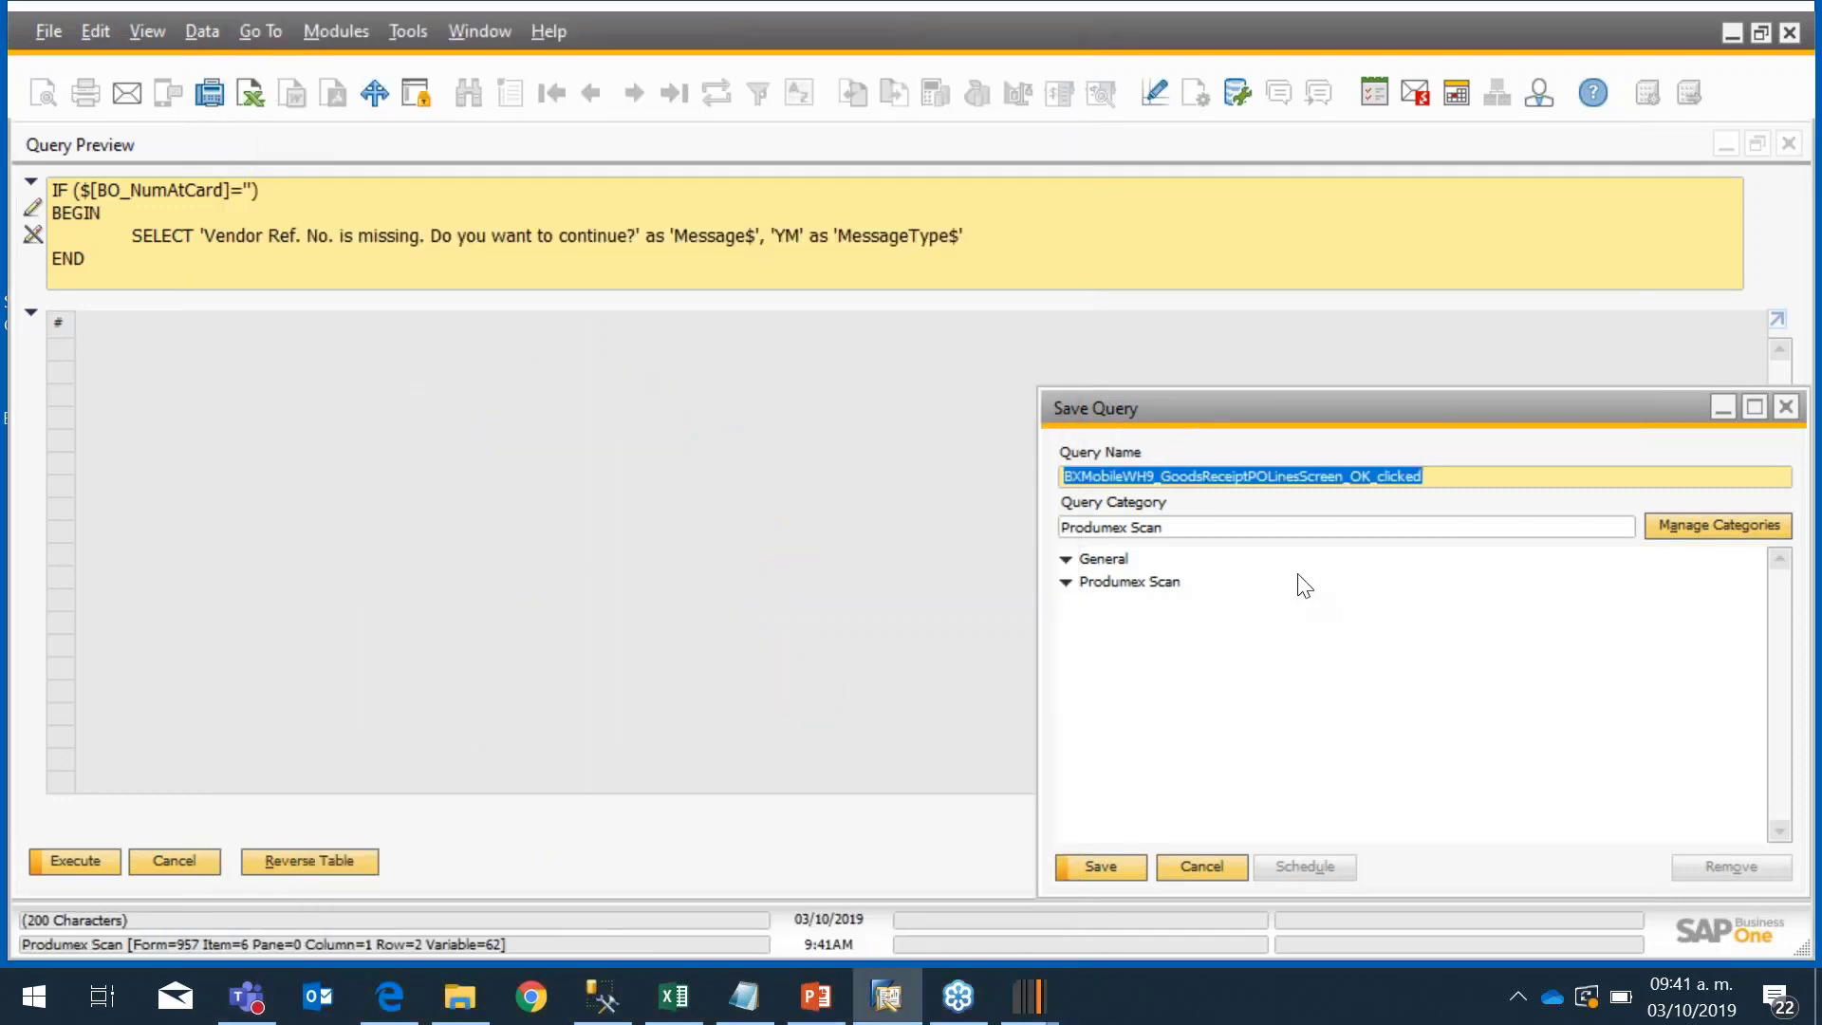
click(1433, 481)
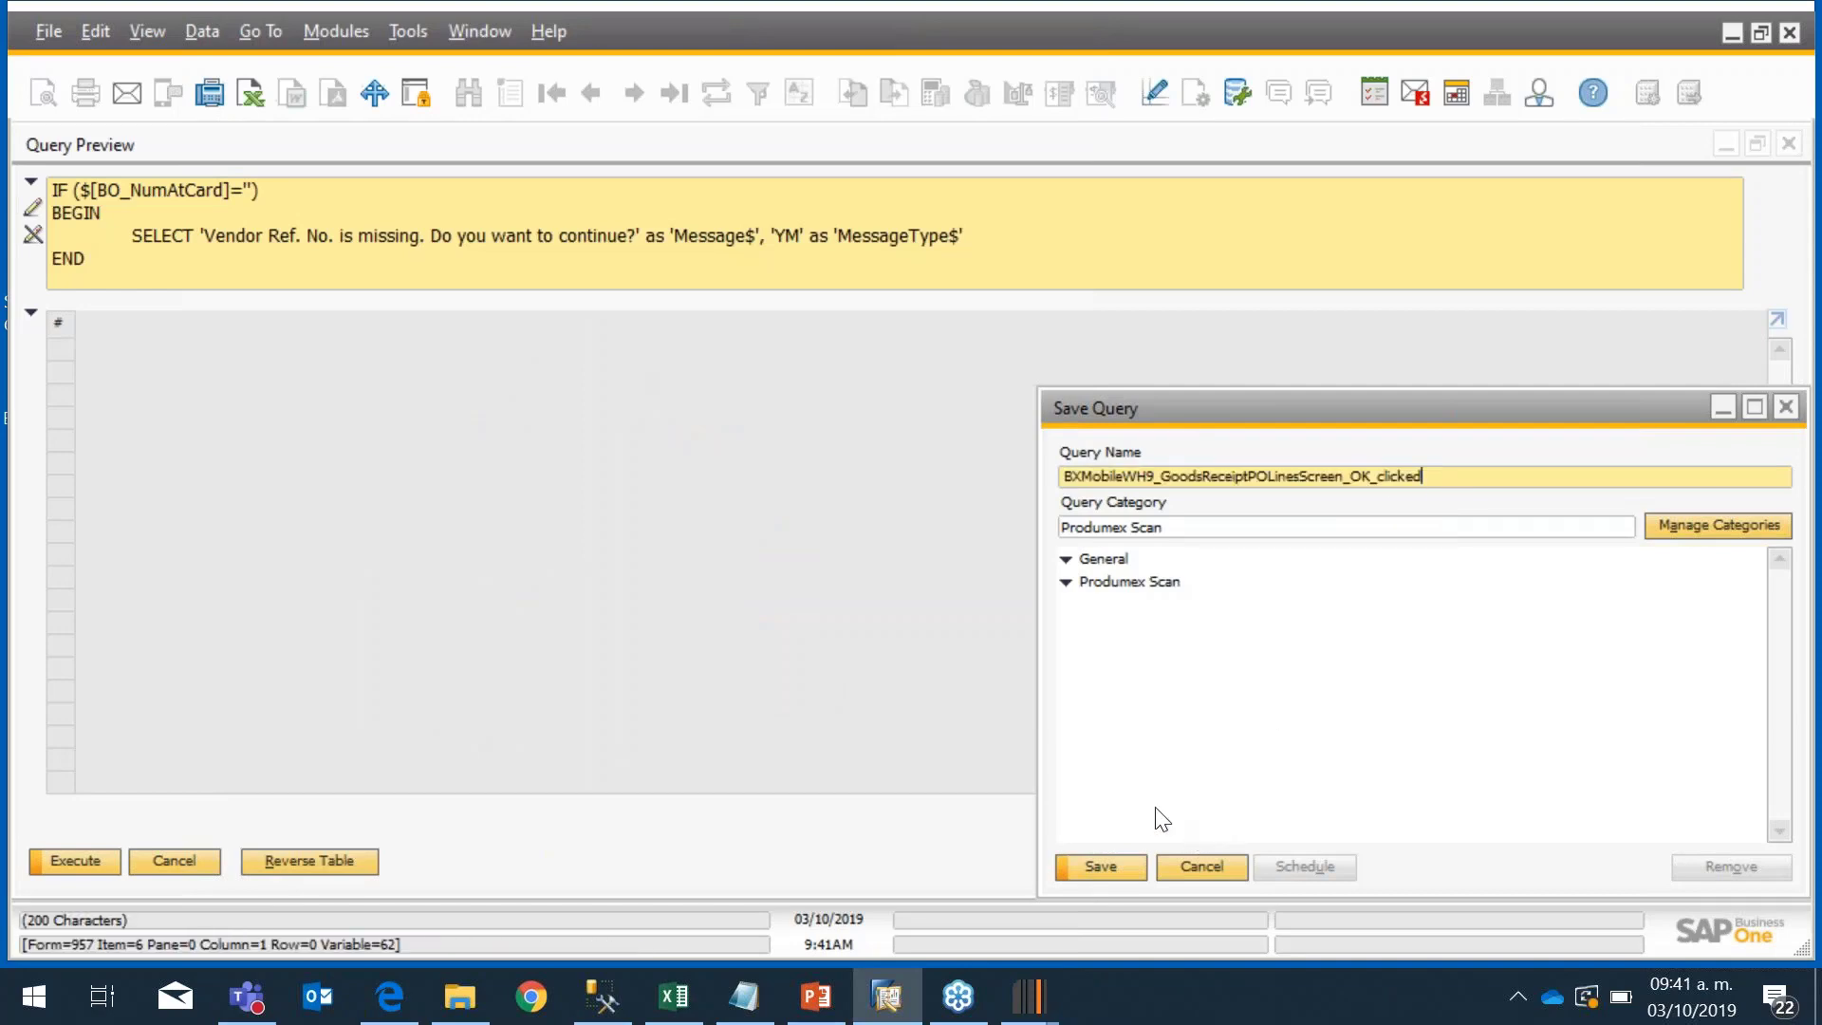
click(1127, 863)
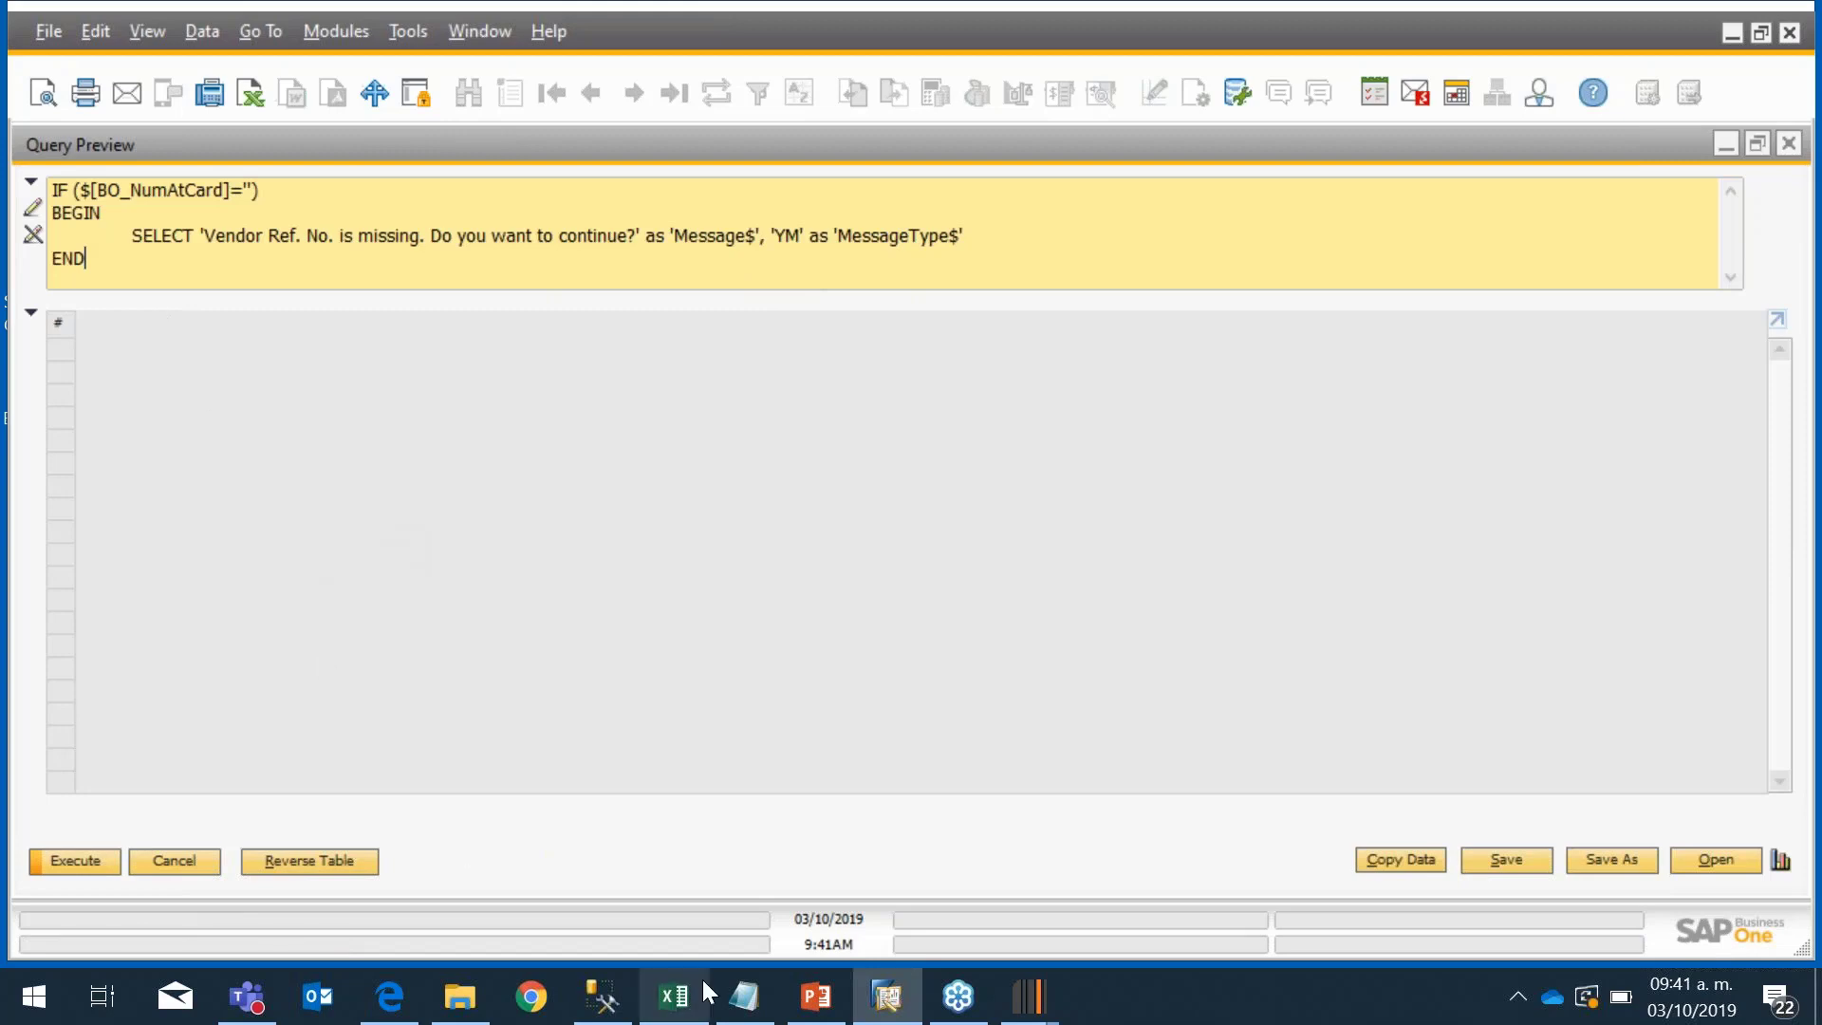
Step: Replace the query text with the SELECT from Queries.txt that shows 'You cannot change this document after you have added it. Continue?' with message type YM
click(744, 995)
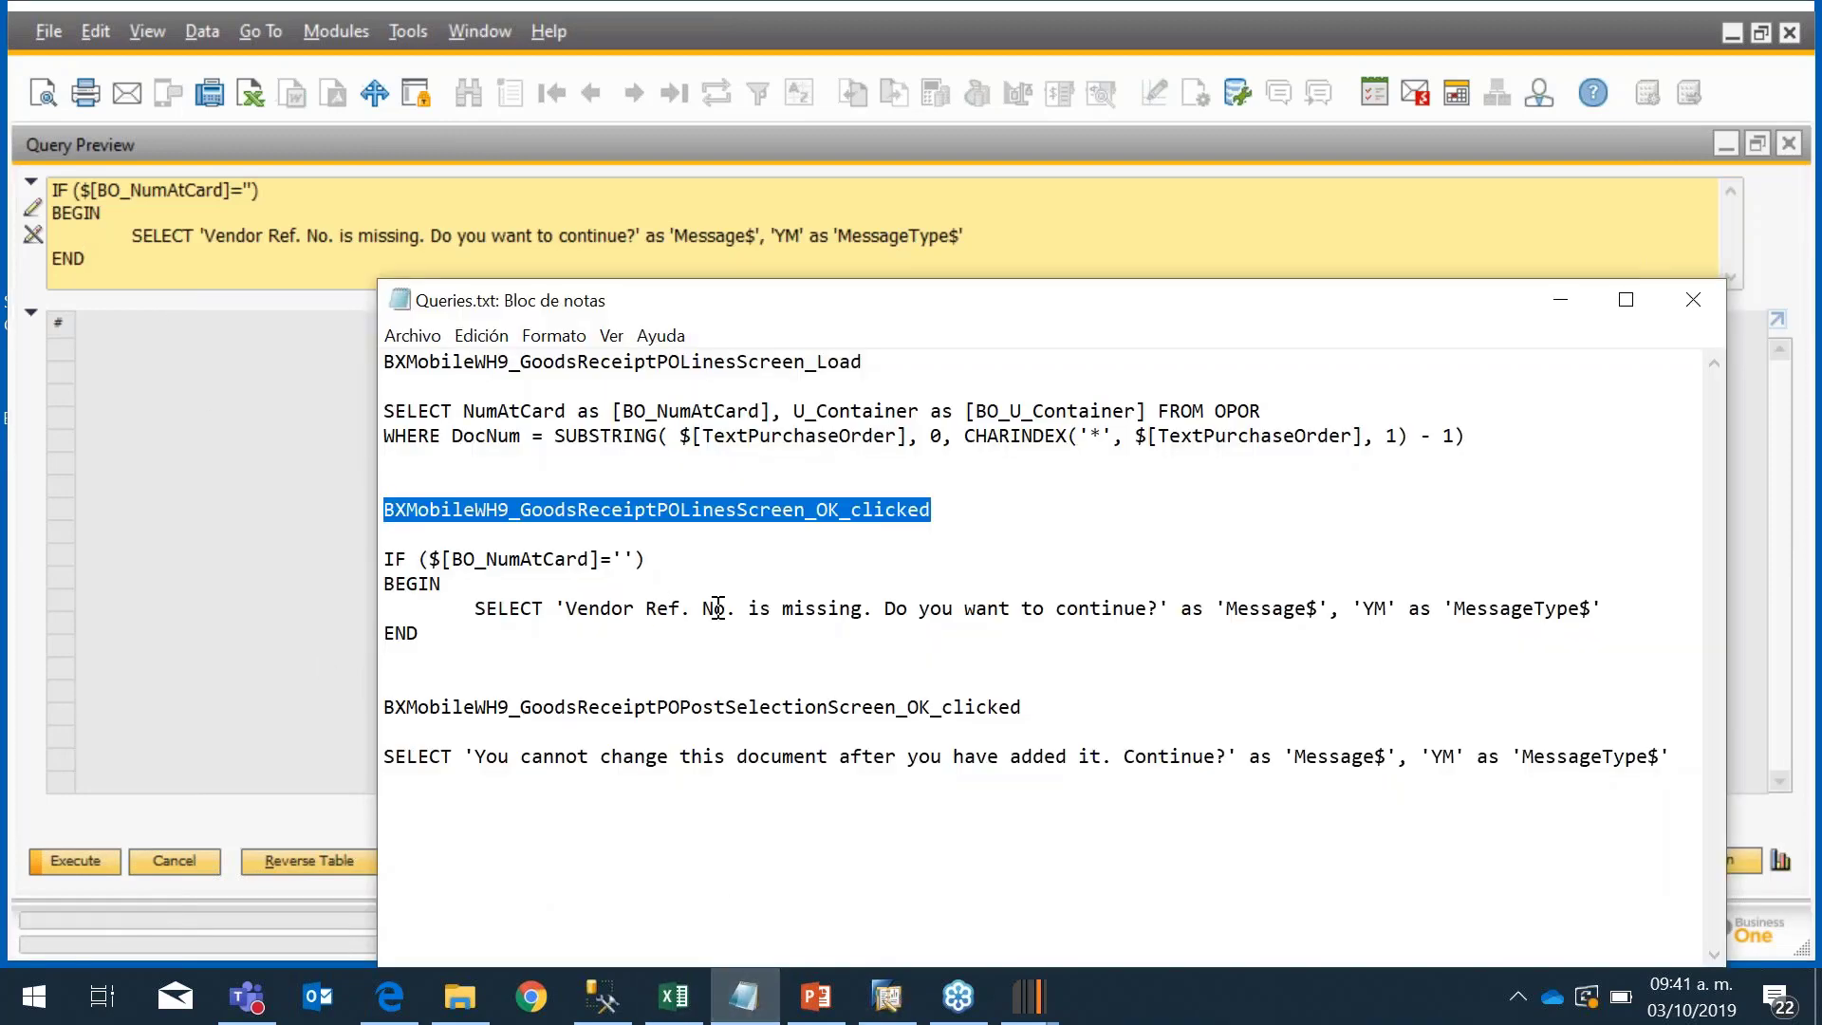
click(818, 559)
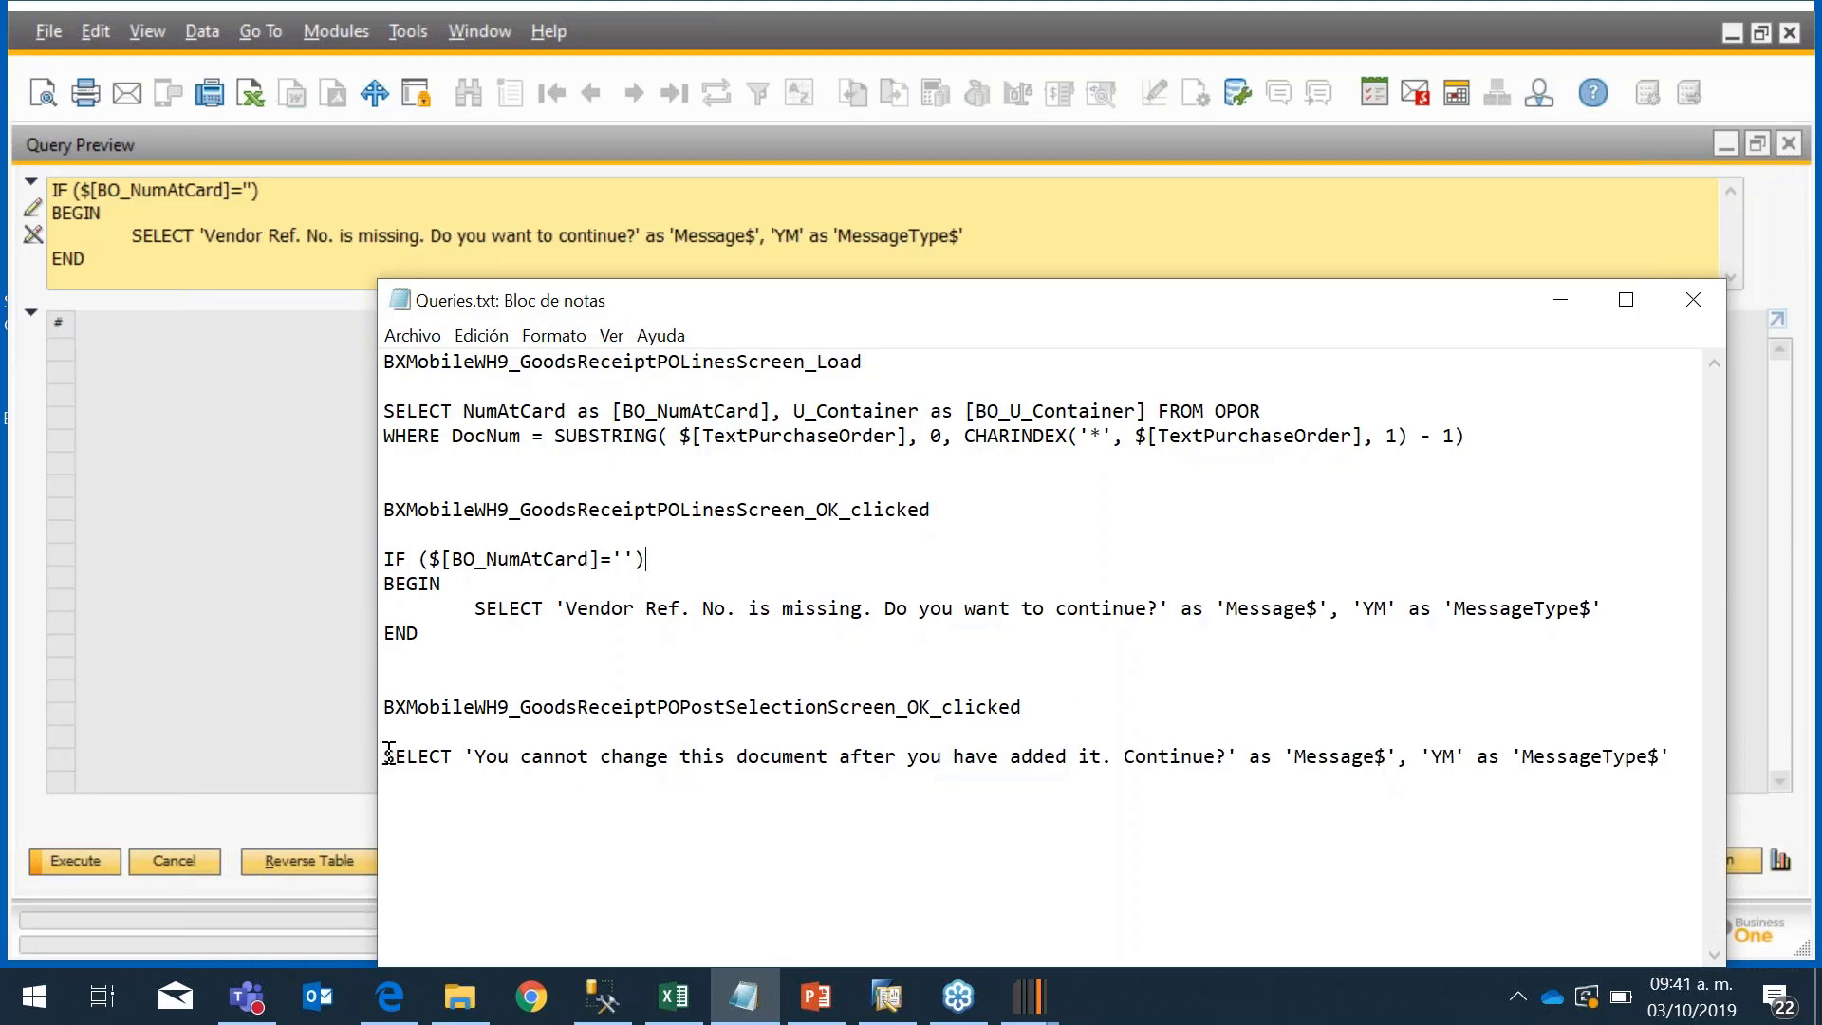
drag(386, 756, 1692, 767)
key(ctrl+c)
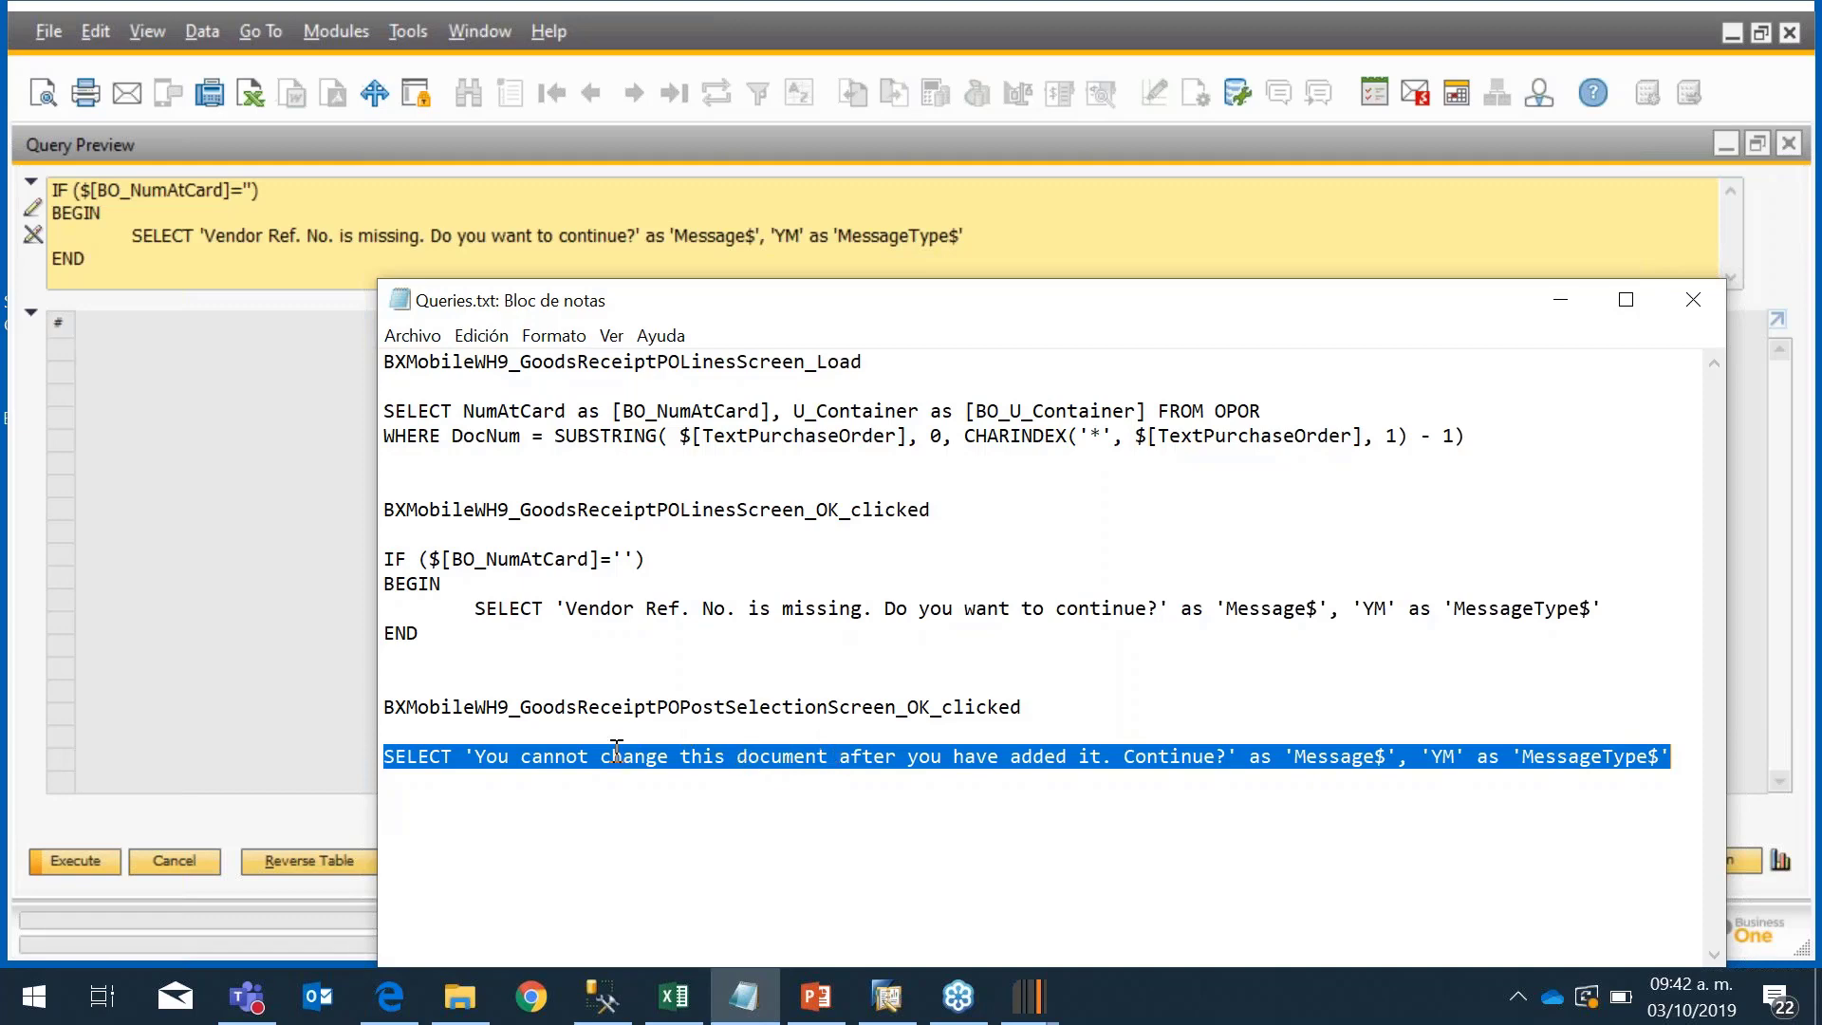
click(219, 376)
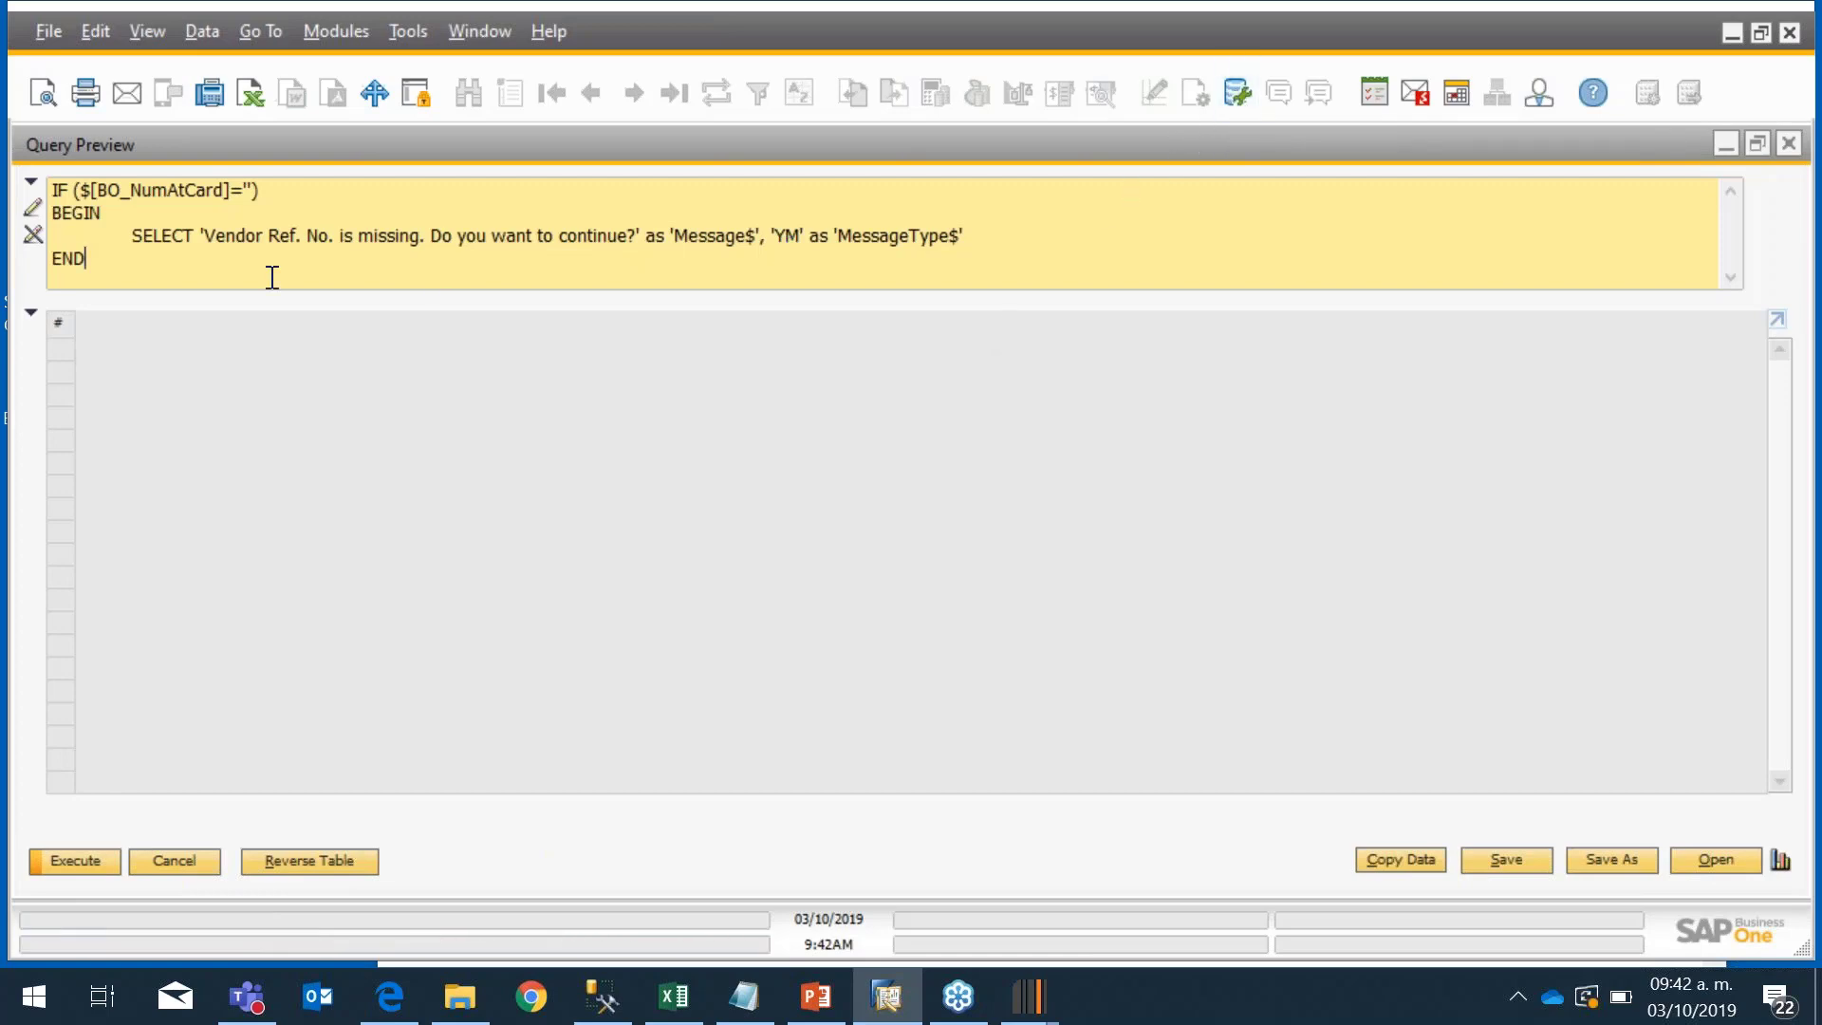
drag(163, 272, 31, 187)
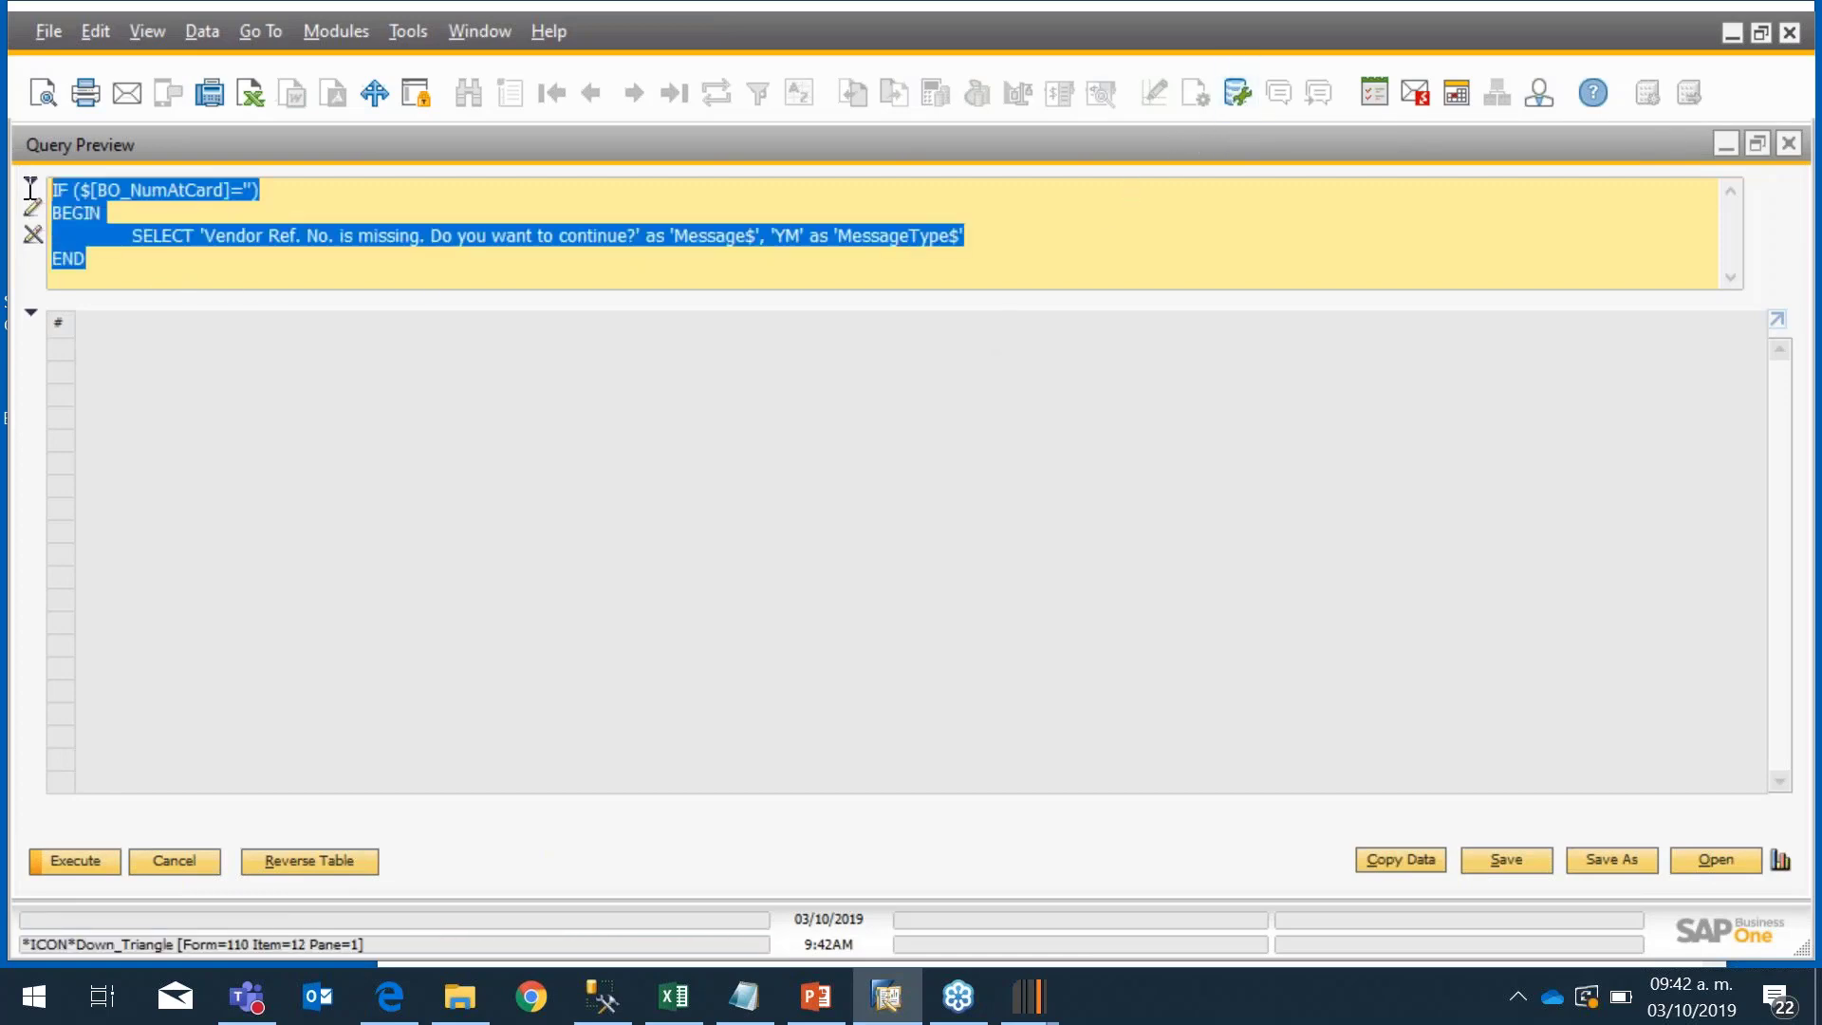
key(ctrl+v)
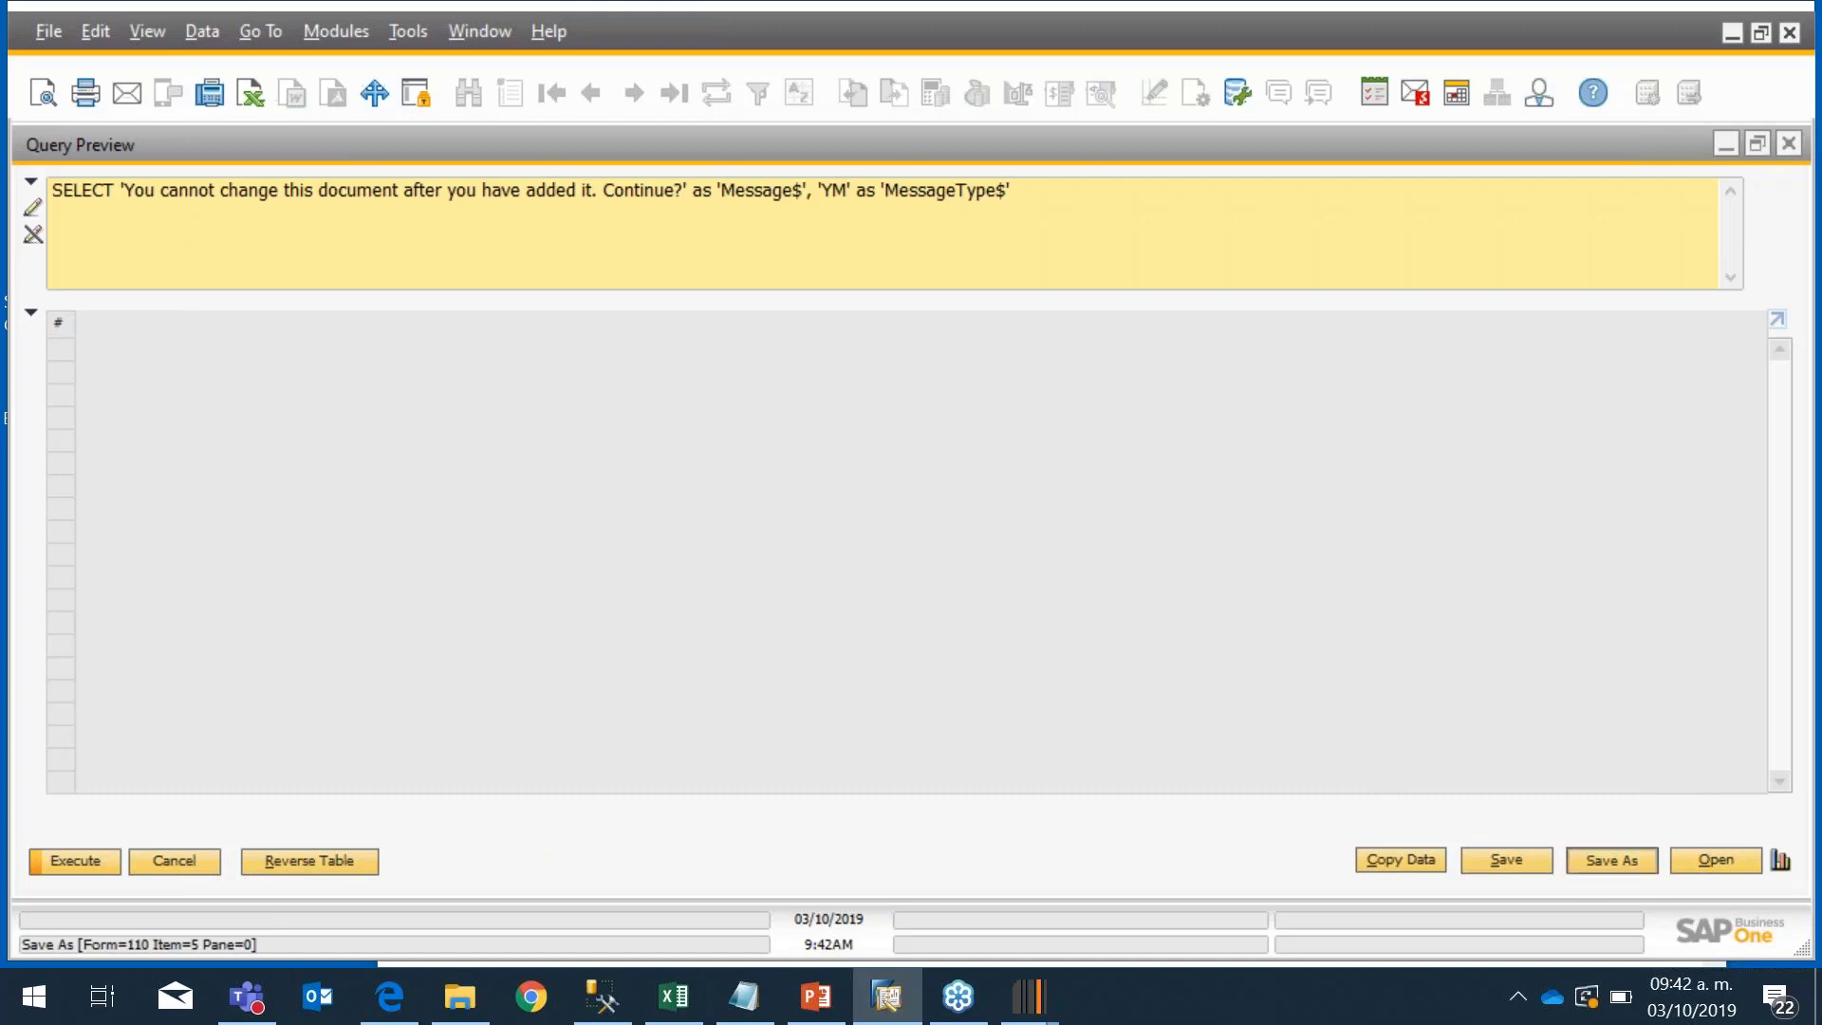
Step: Start saving the query as a new one in the Produmex Scan category, and close the scanner's customization details
click(1647, 858)
click(1101, 586)
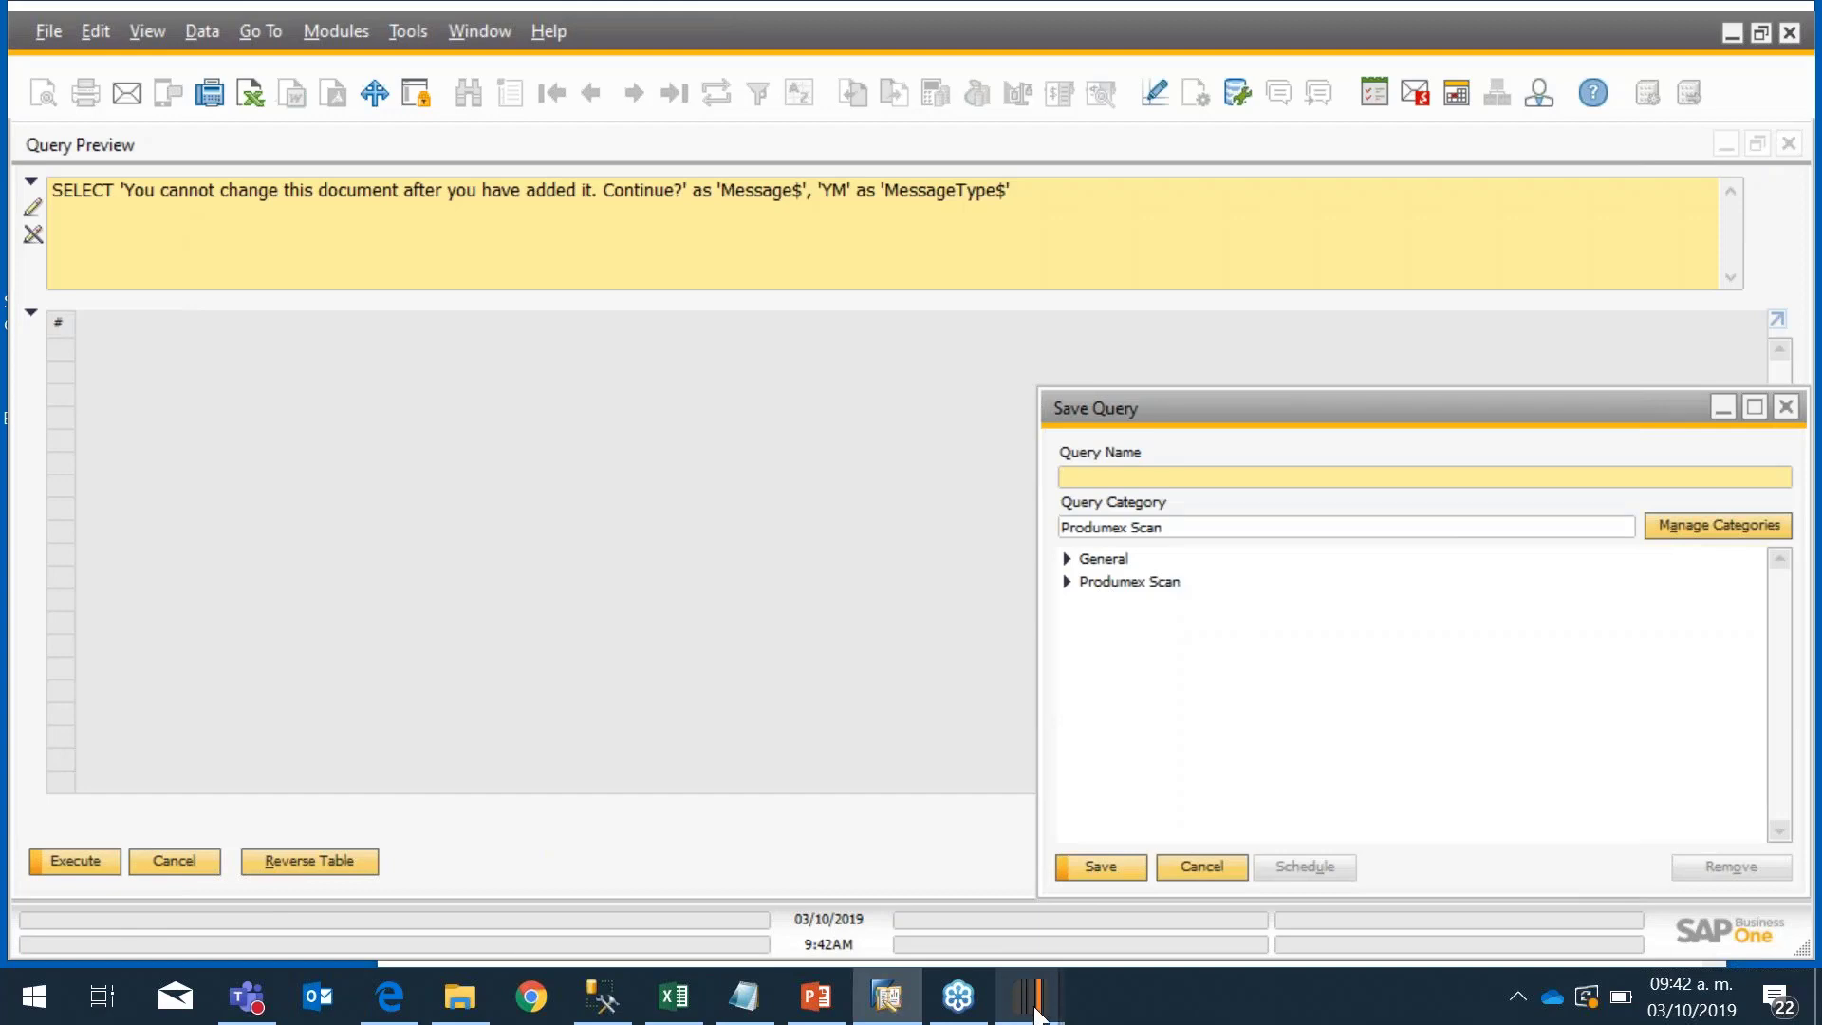
mouse_move(1037, 1013)
click(1068, 911)
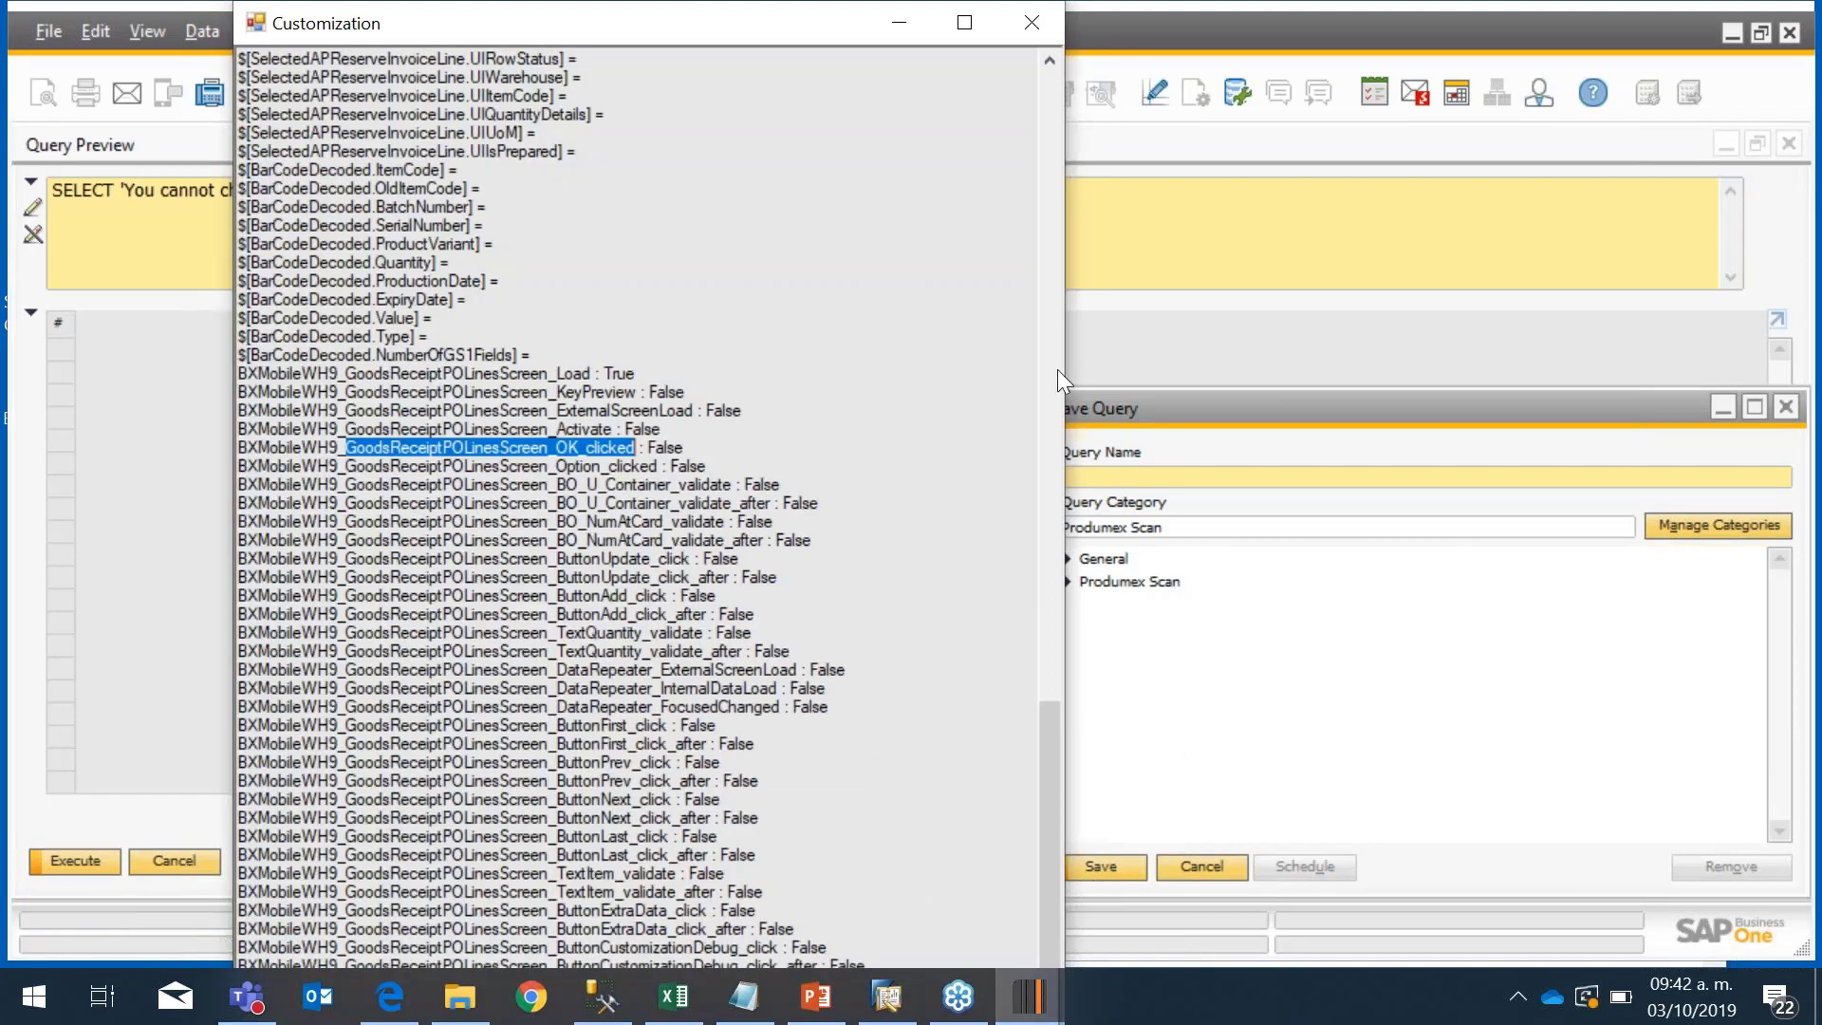
click(1032, 22)
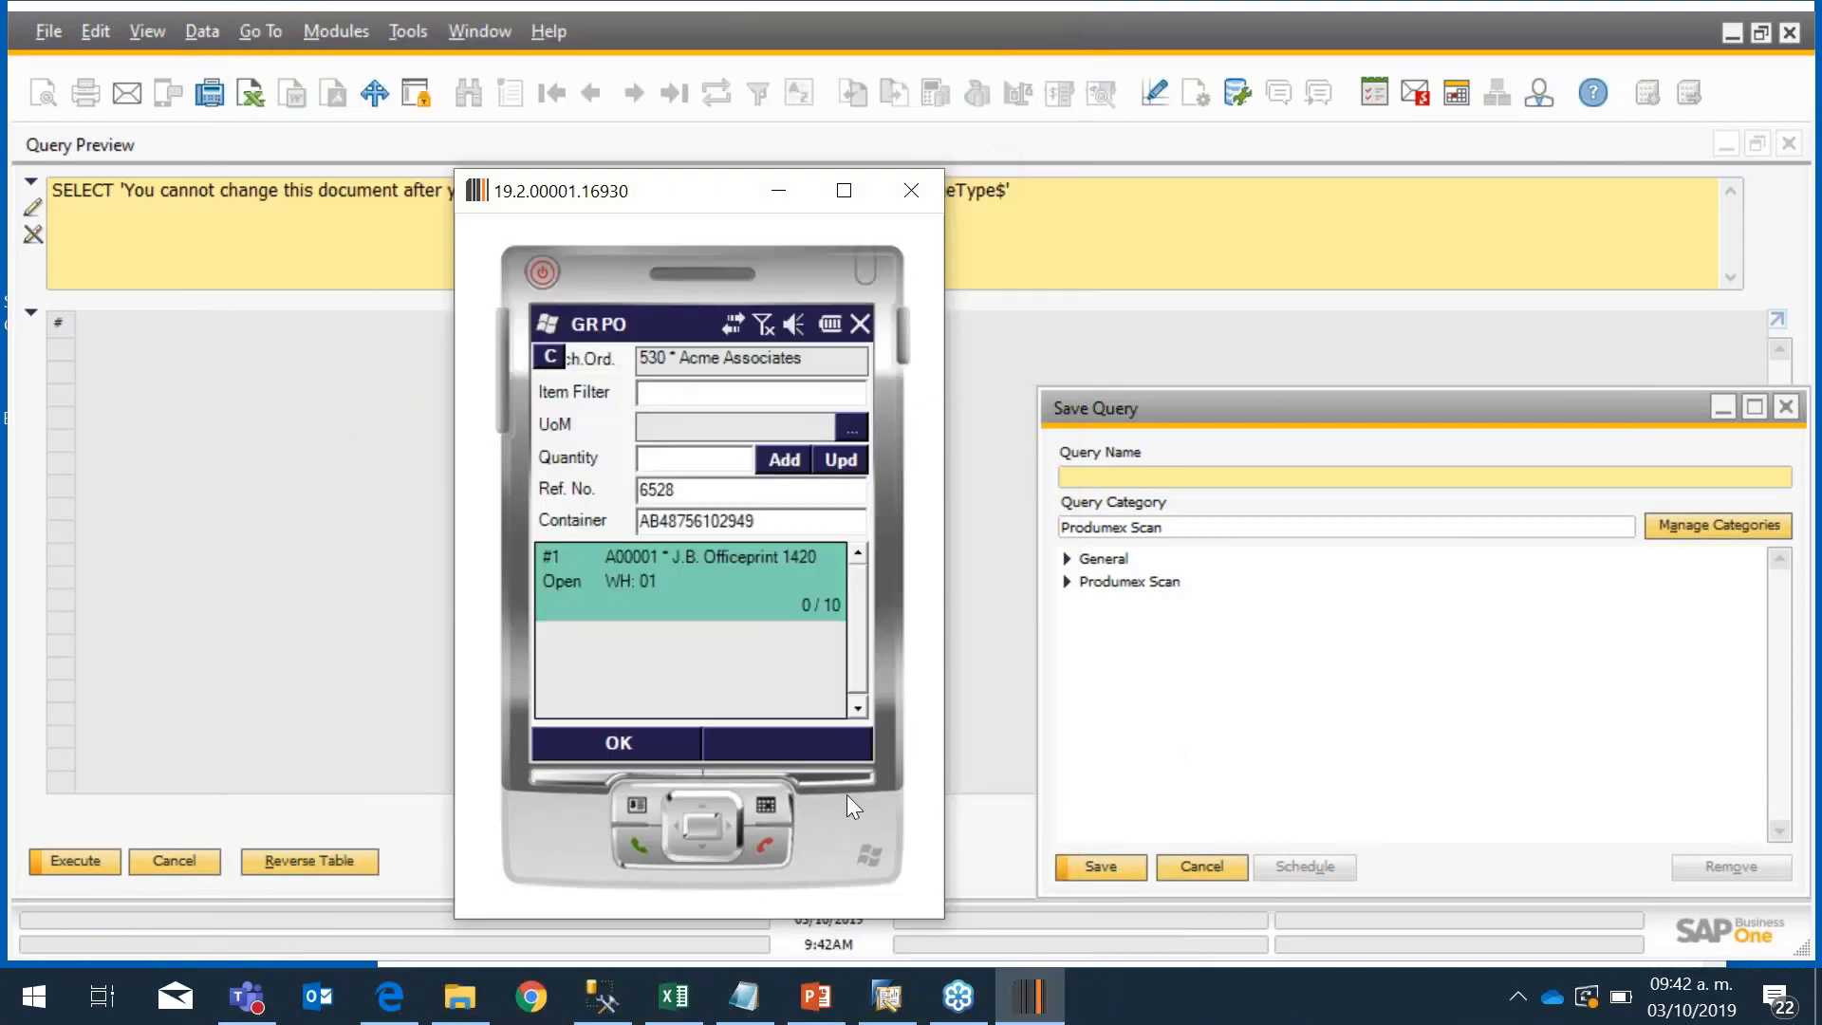
Step: Save the query as BXMobileWH9_GoodsReceiptPOPostSelectionScreen_OK_clicked, copying the name from Queries.txt, then close the query preview and minimize the Query Generator
click(758, 971)
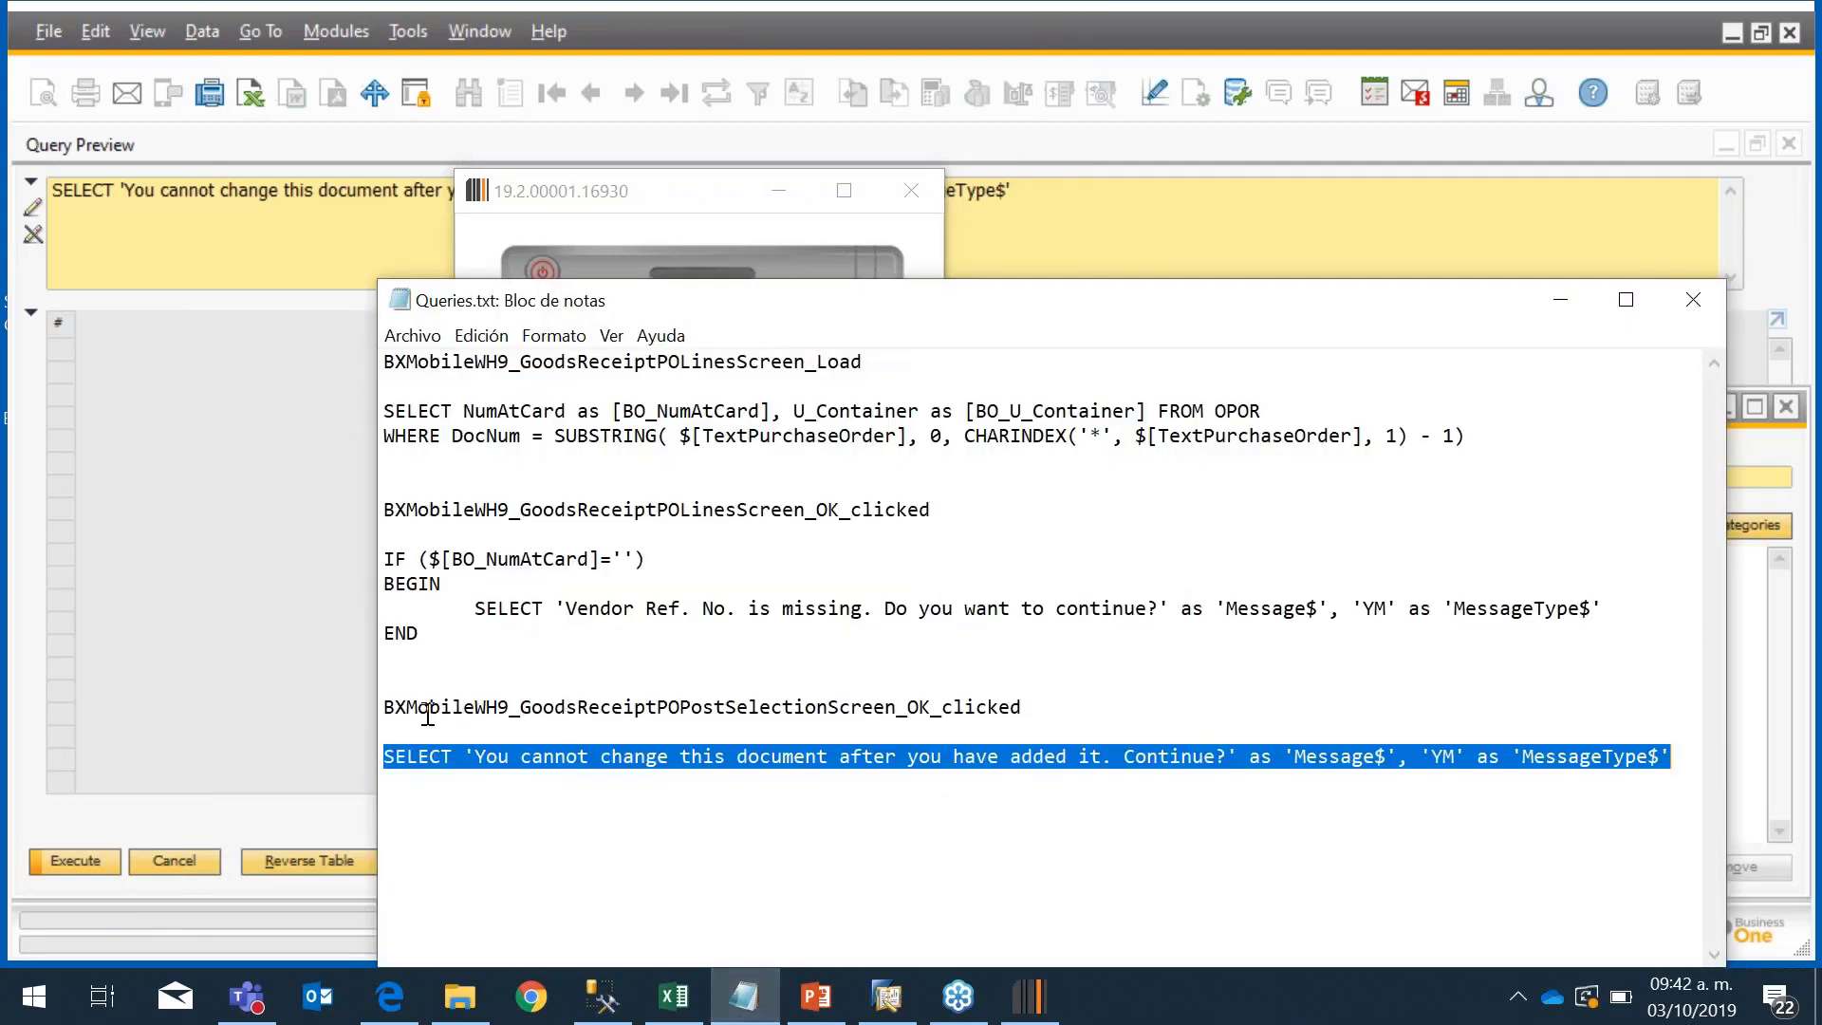
drag(387, 707, 977, 717)
key(ctrl+c)
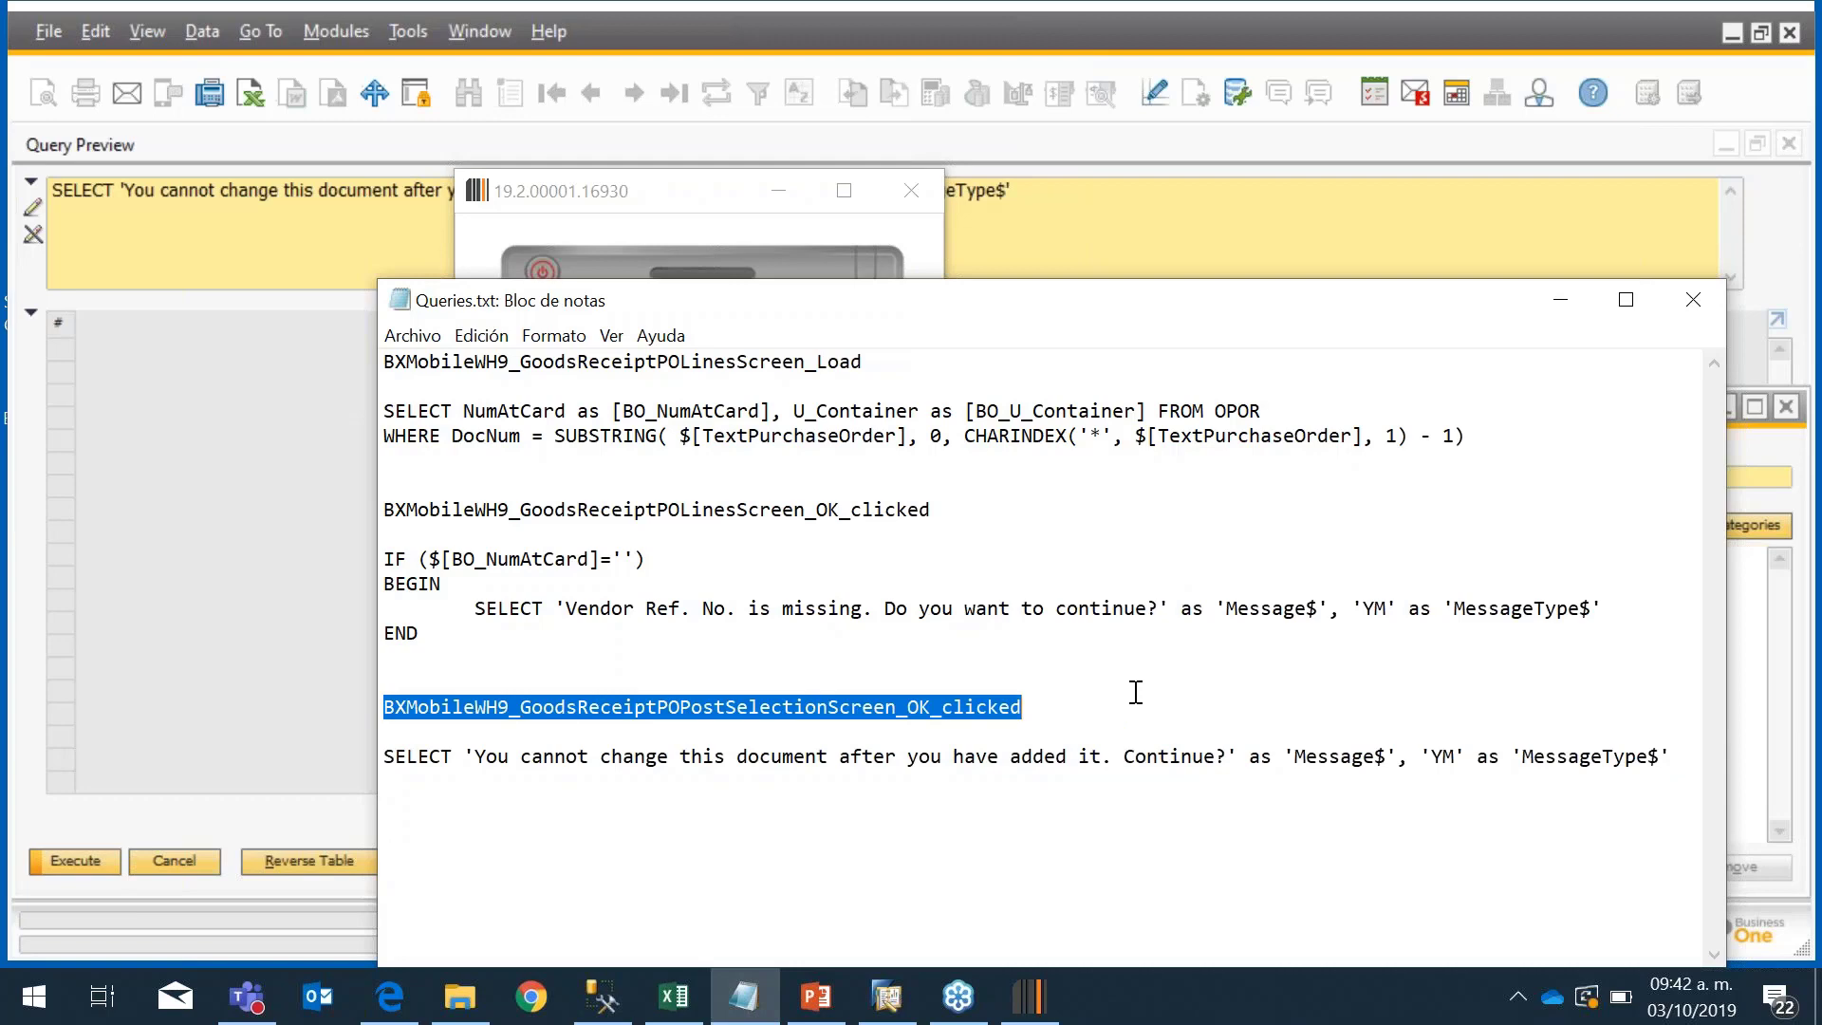
click(1558, 298)
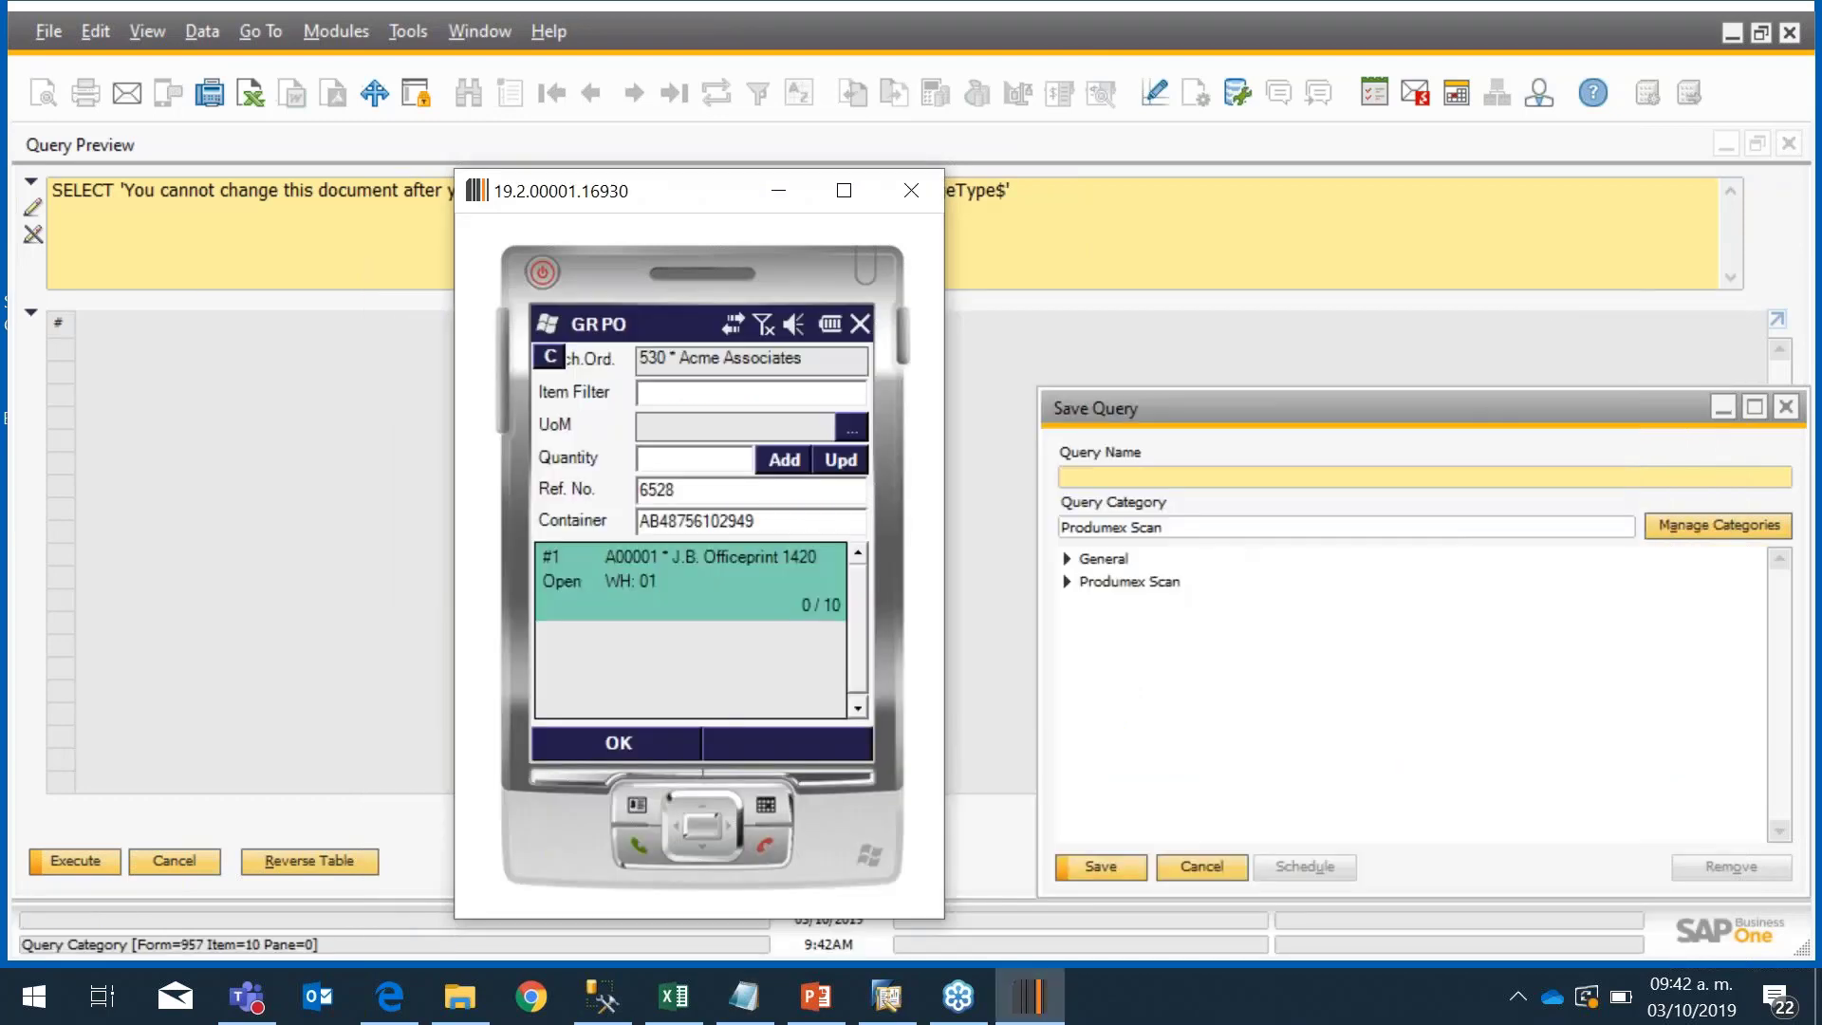
click(1138, 477)
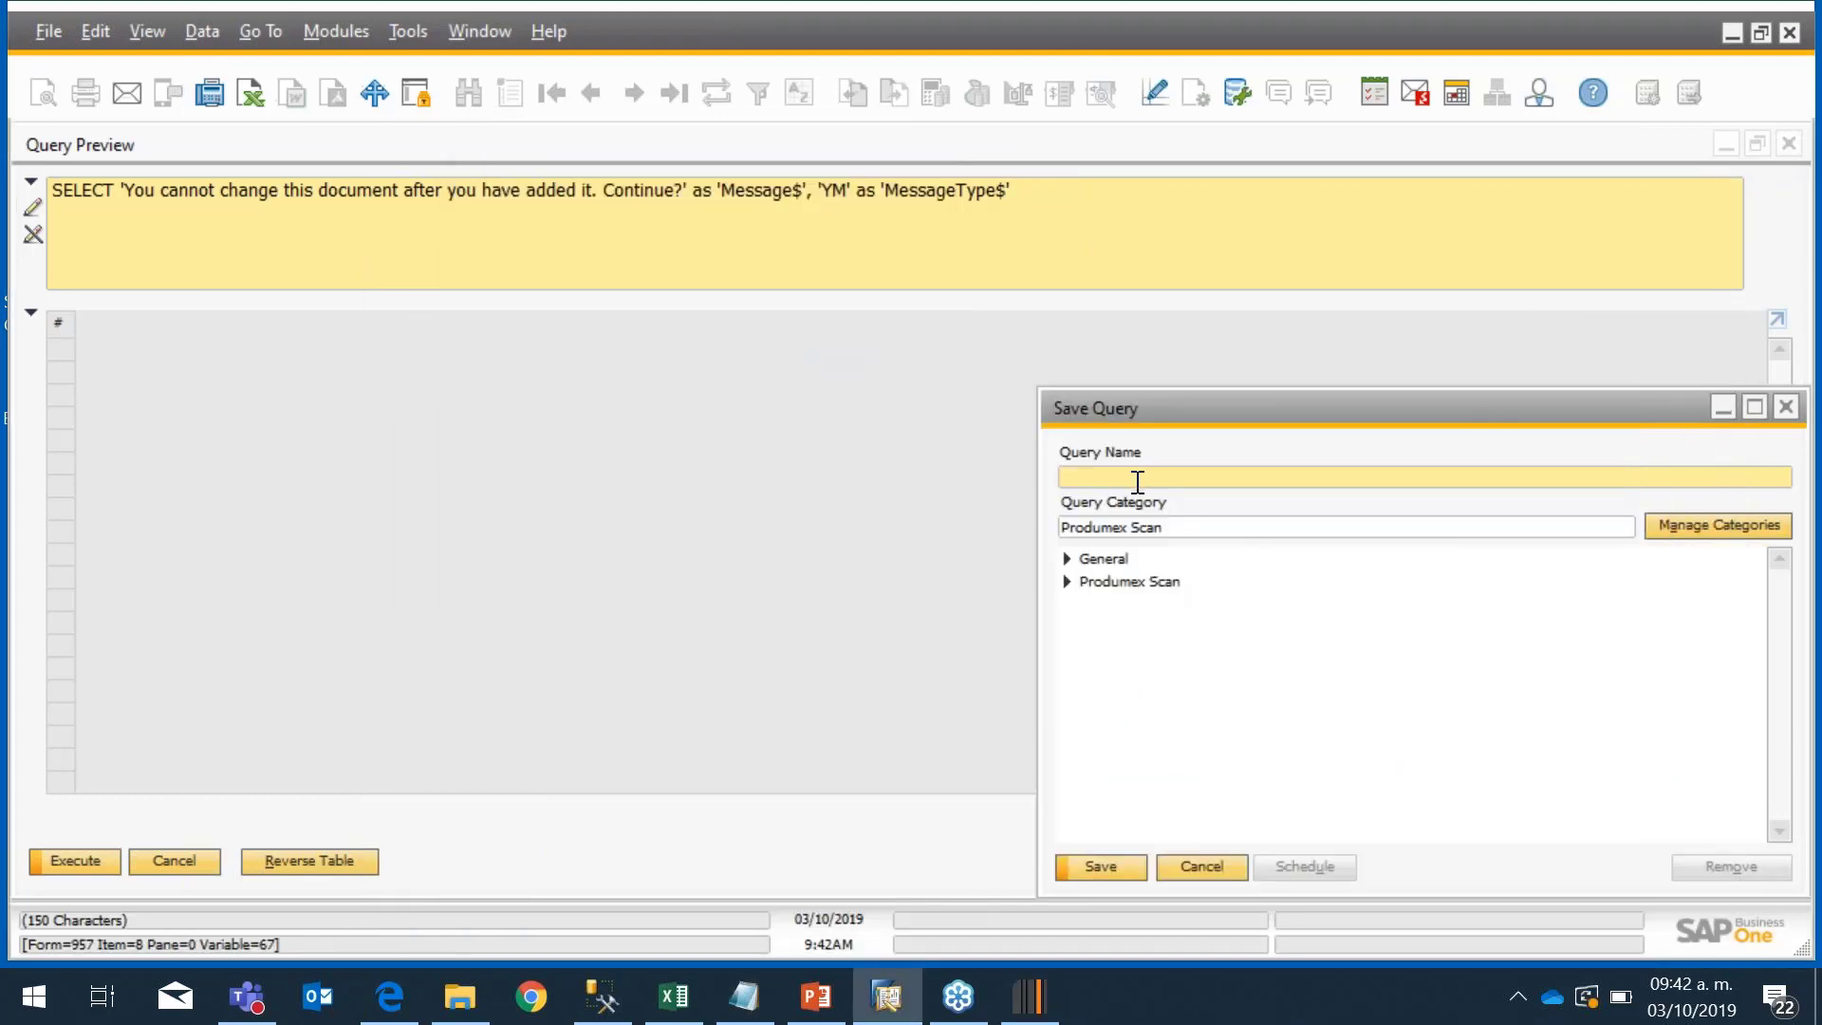
key(ctrl+v)
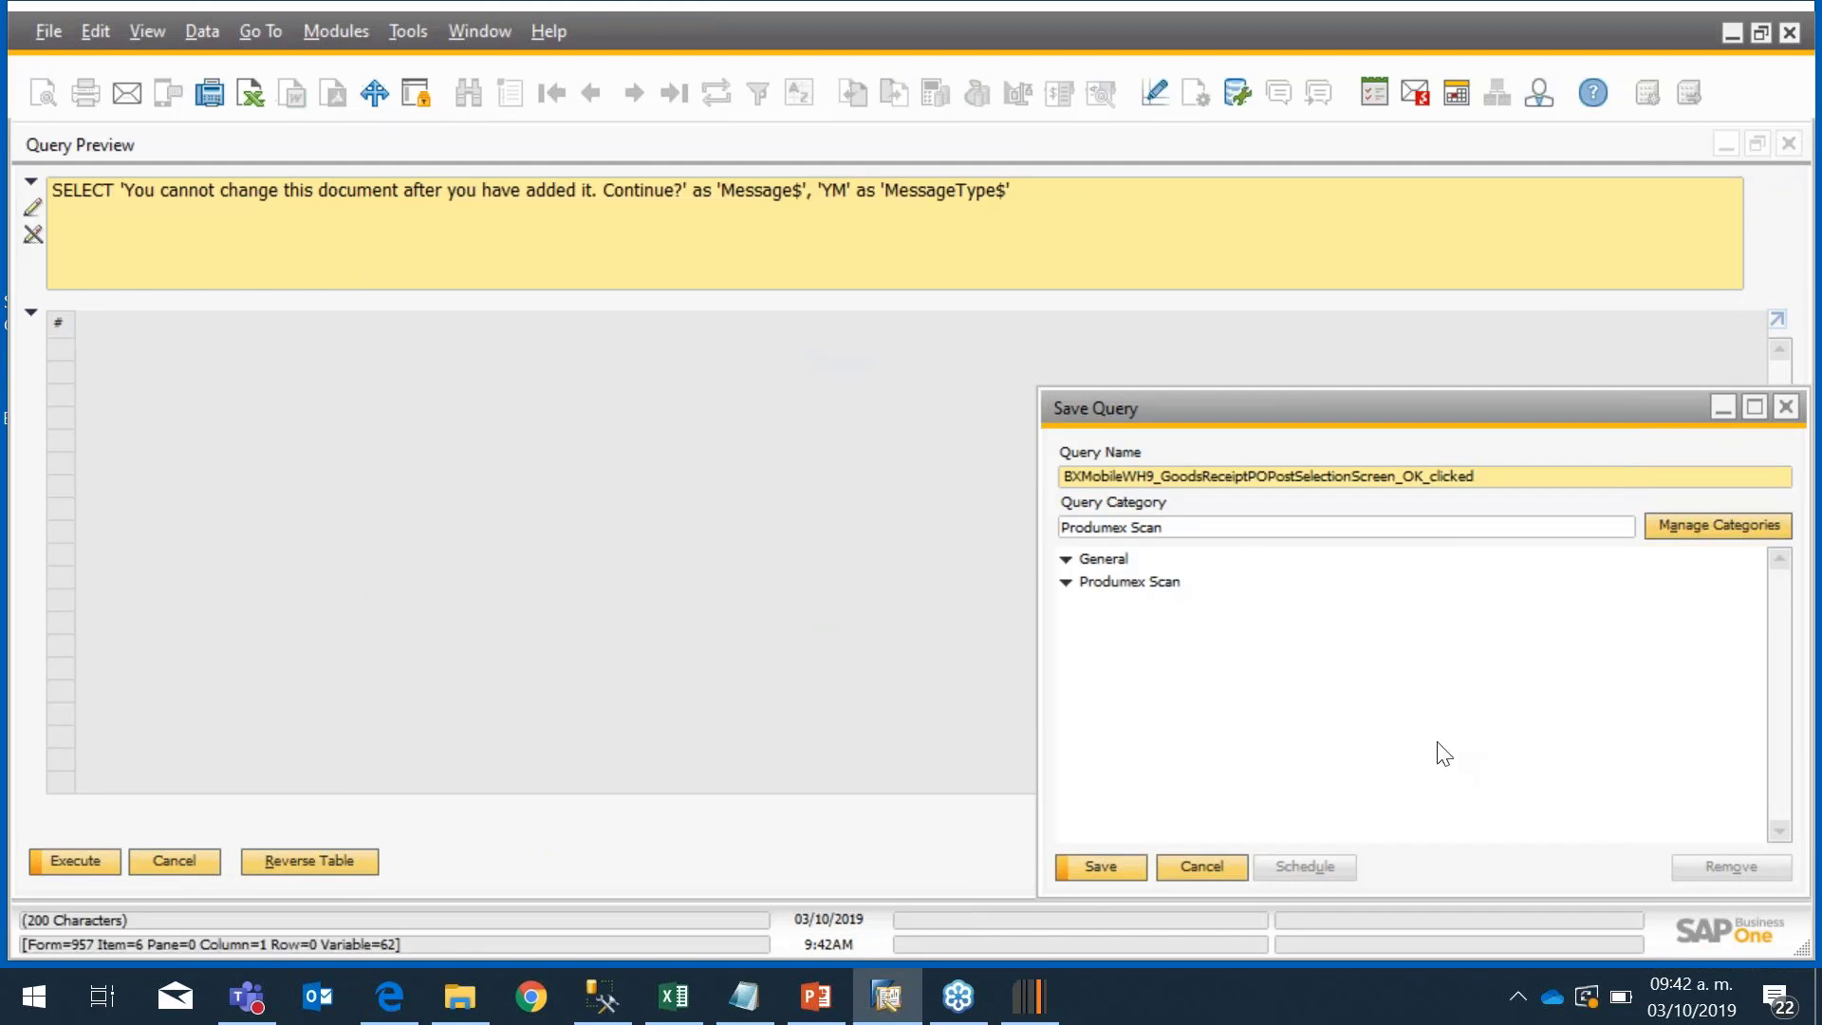
click(1099, 865)
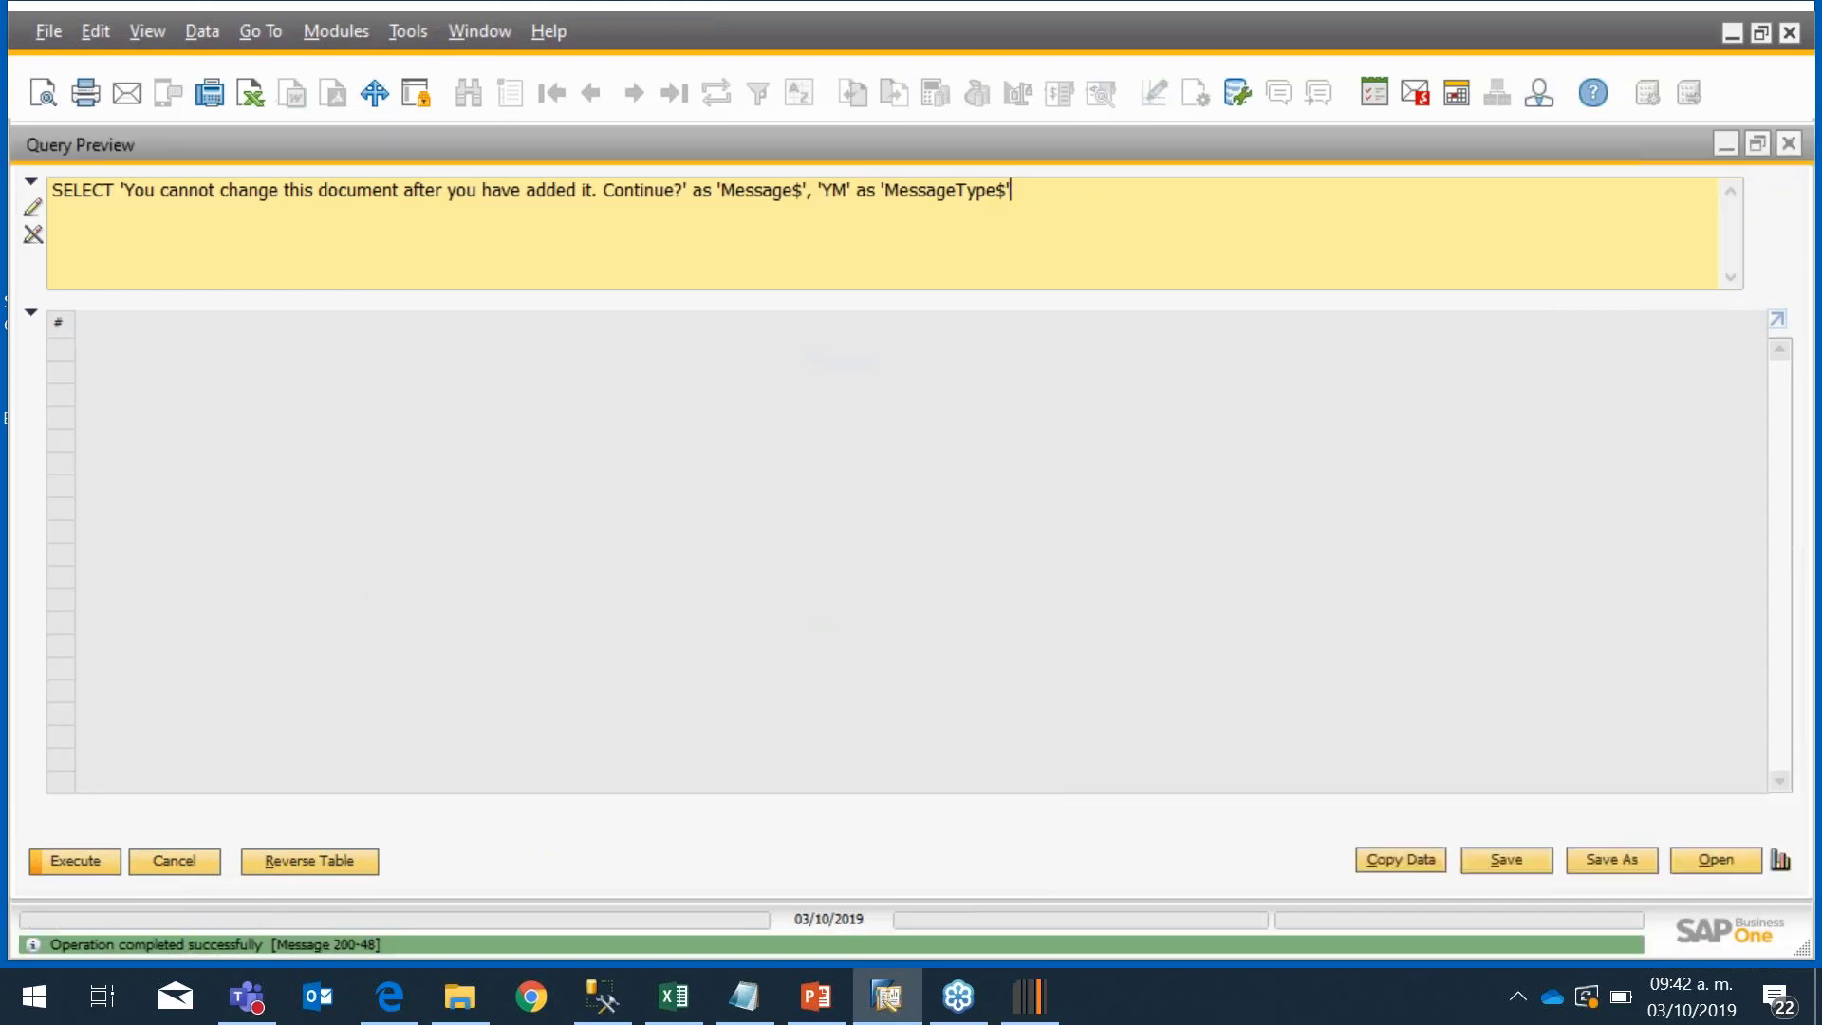
click(174, 860)
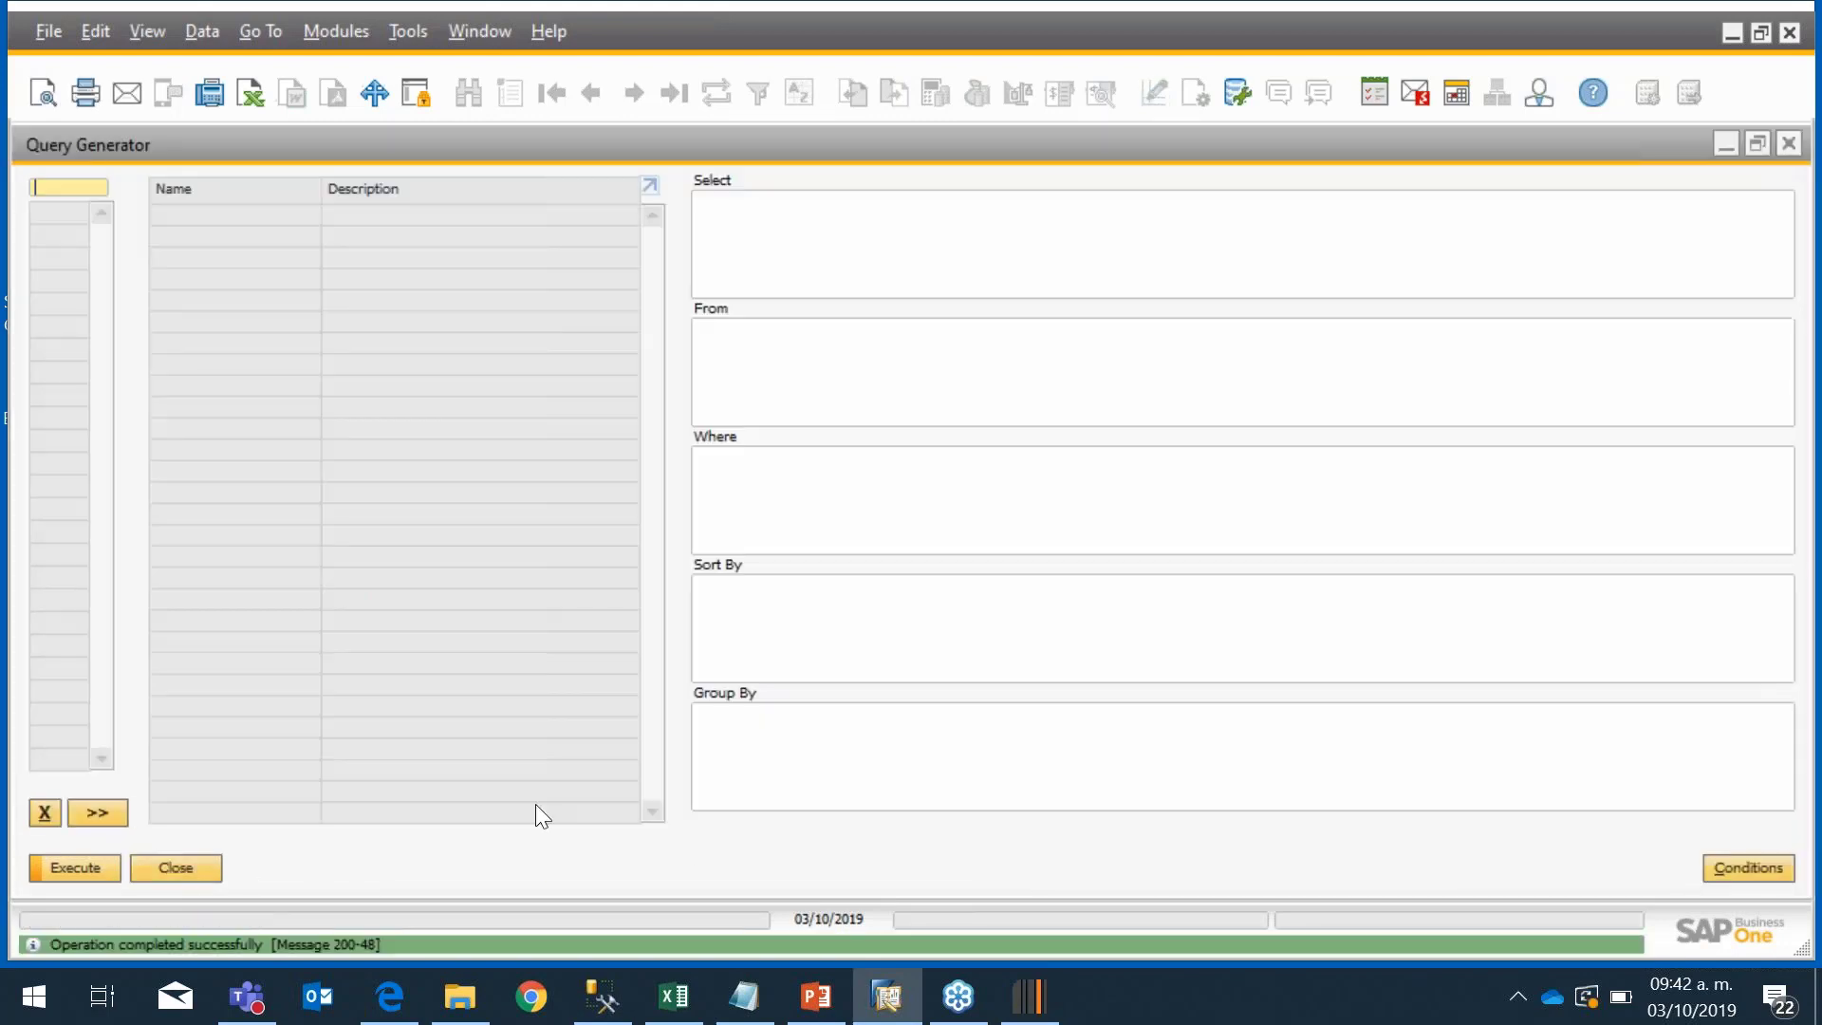
click(1727, 143)
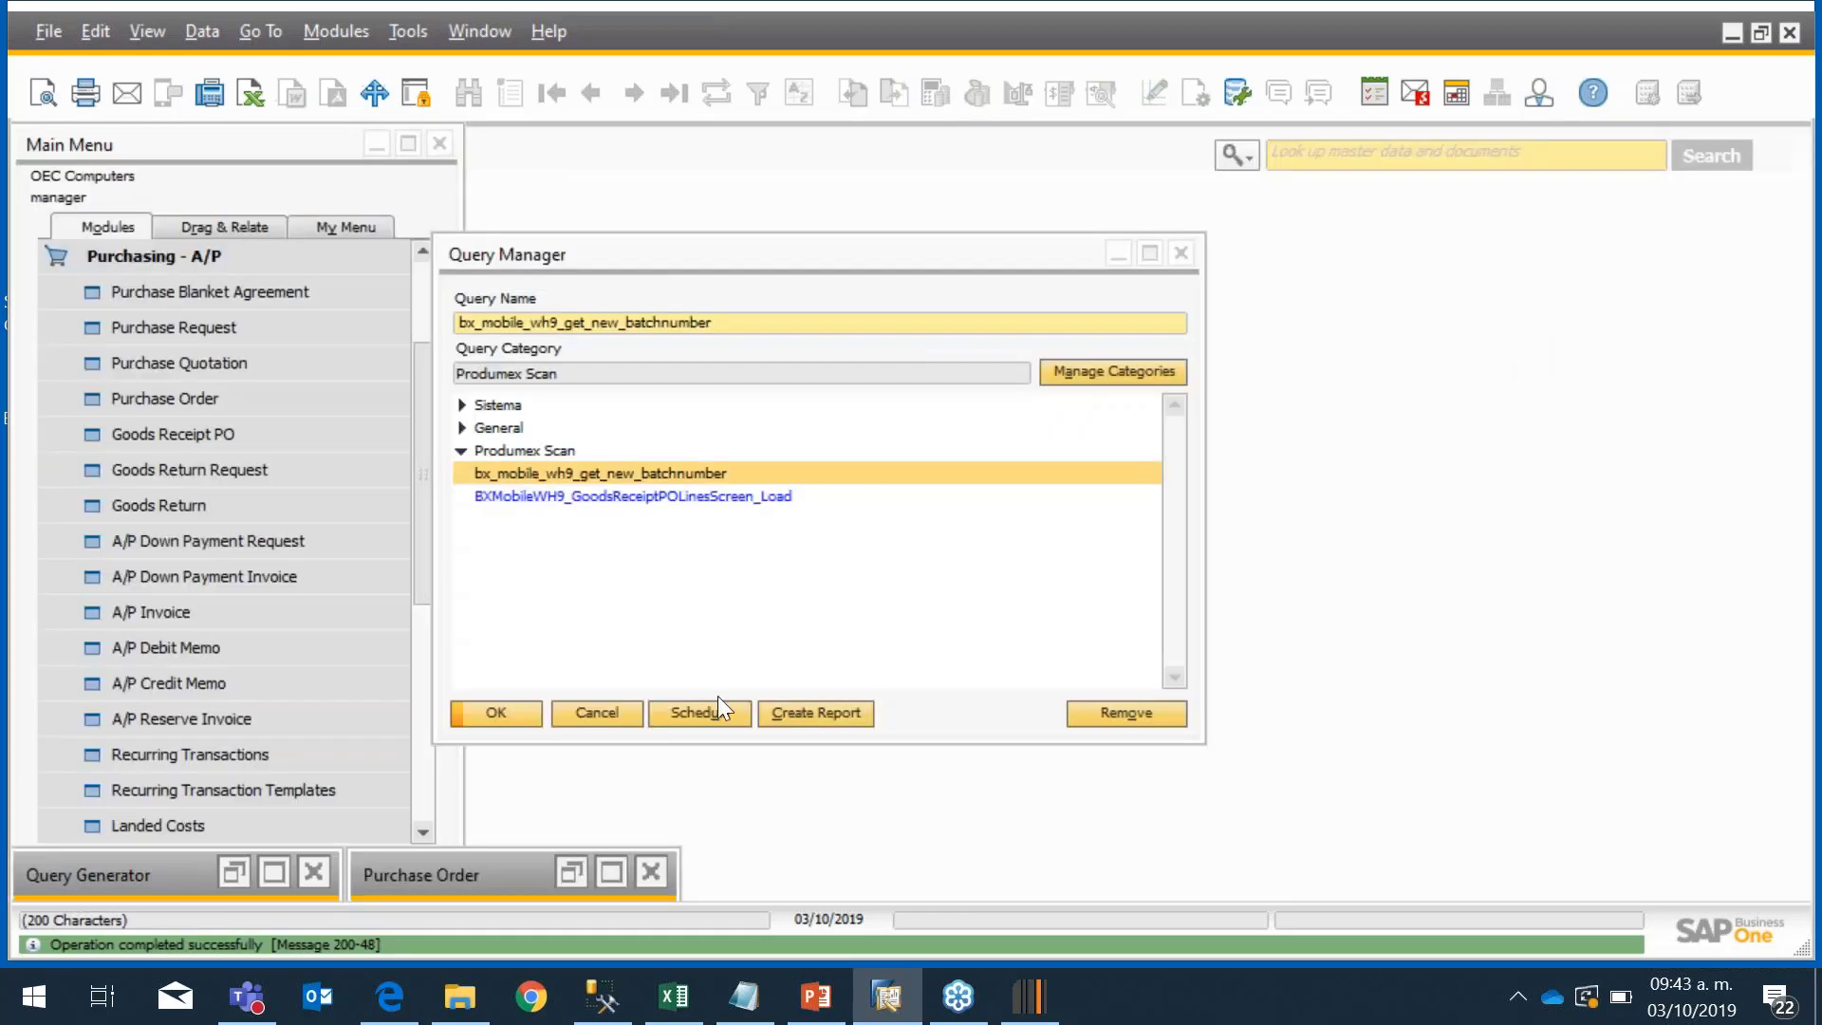
Step: Reopen the Query Manager and examine the two OK_clicked queries in the Produmex Scan category
click(1179, 251)
click(1237, 92)
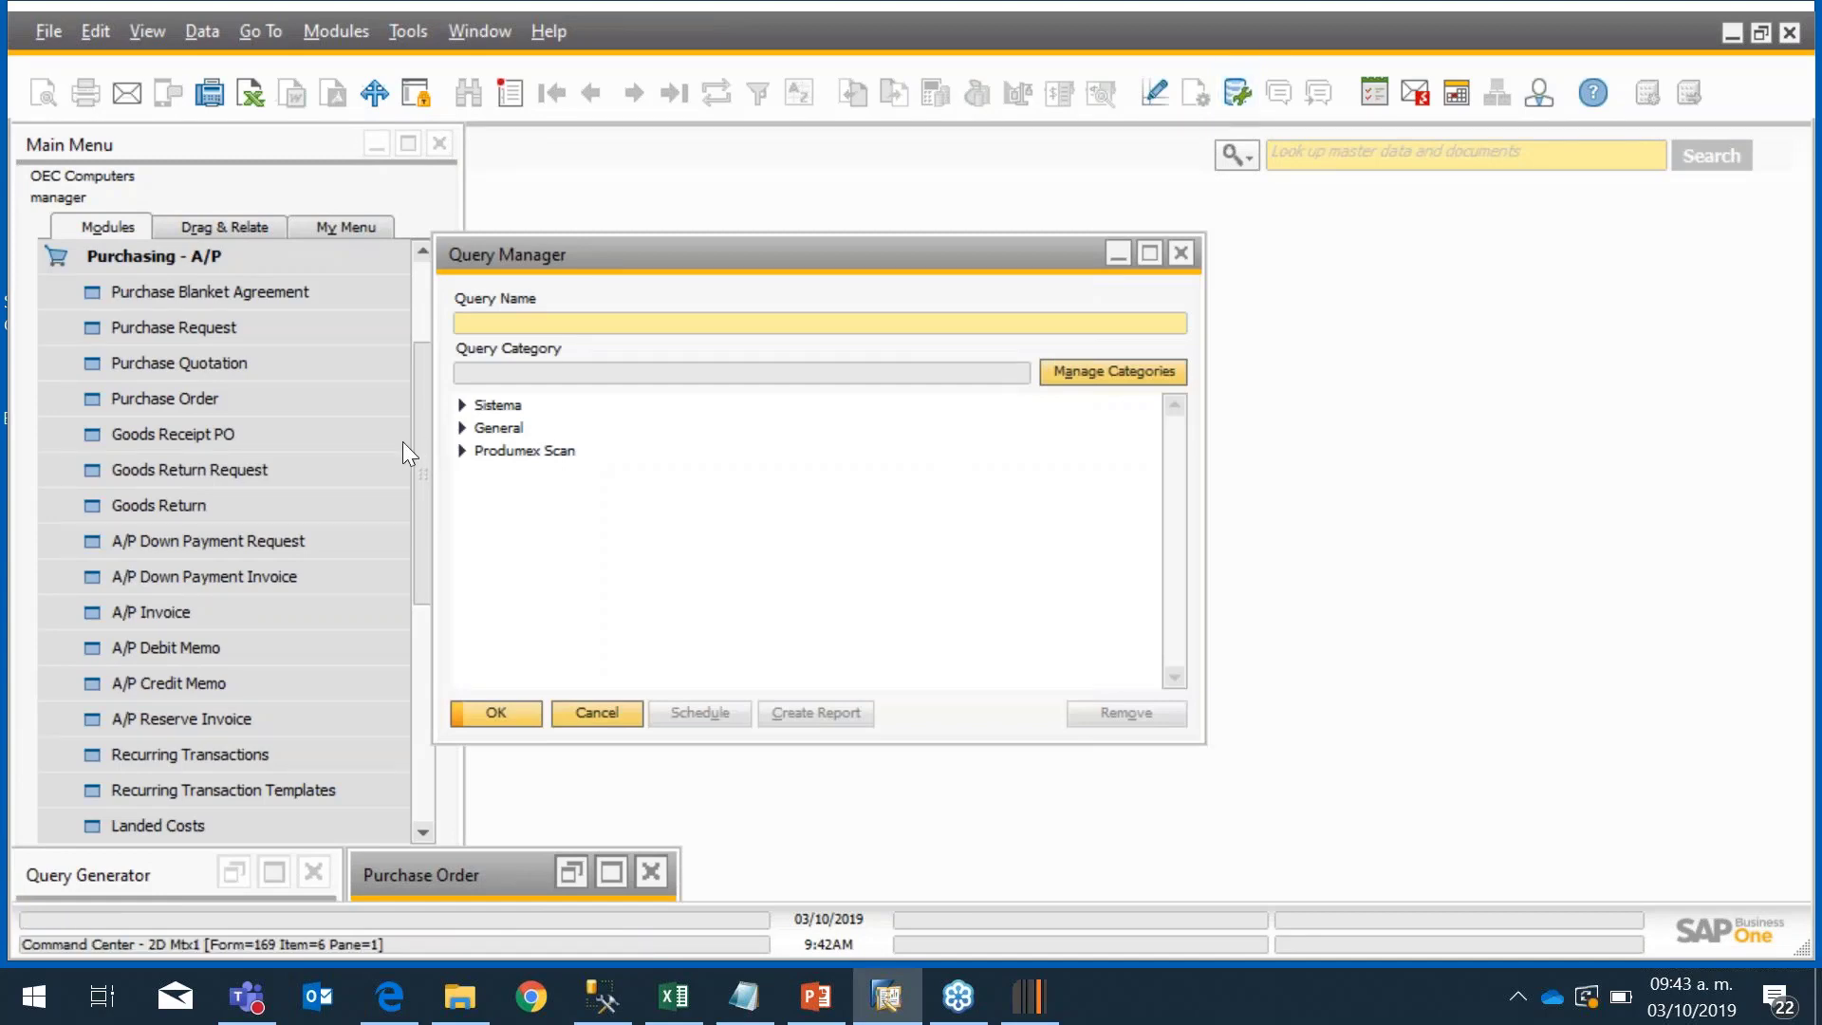
click(462, 451)
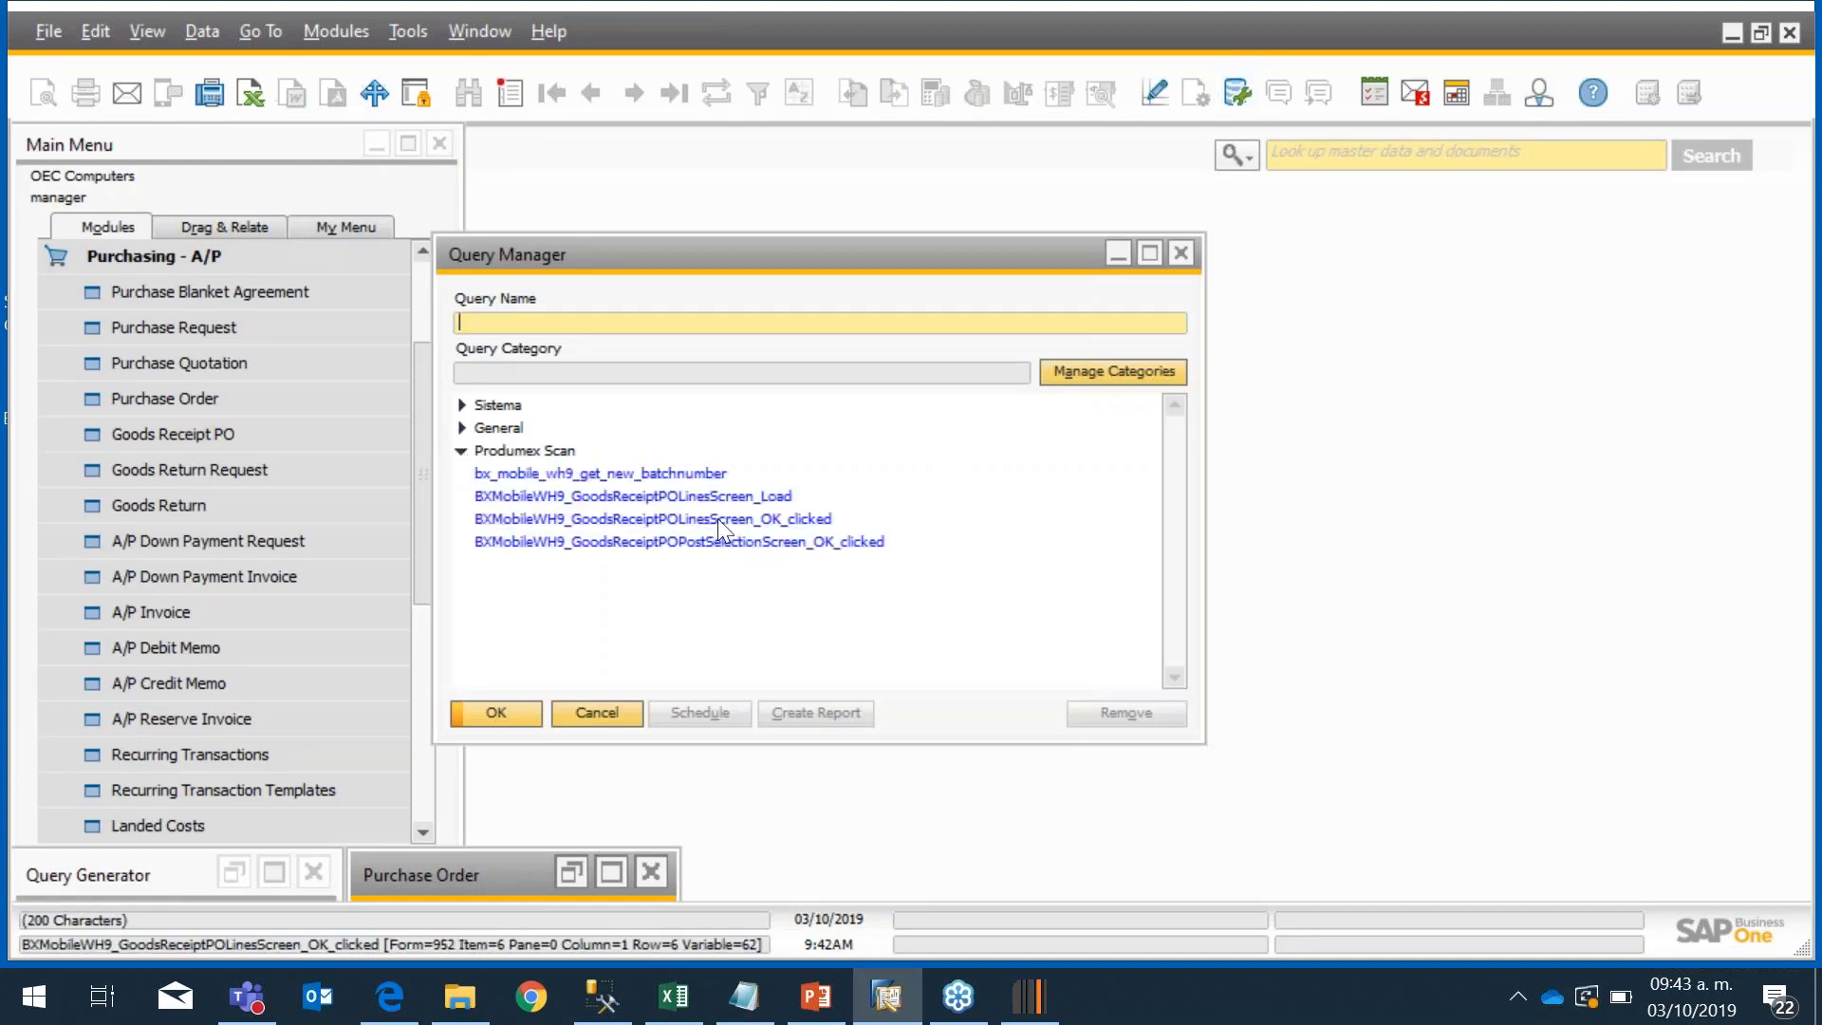
click(765, 543)
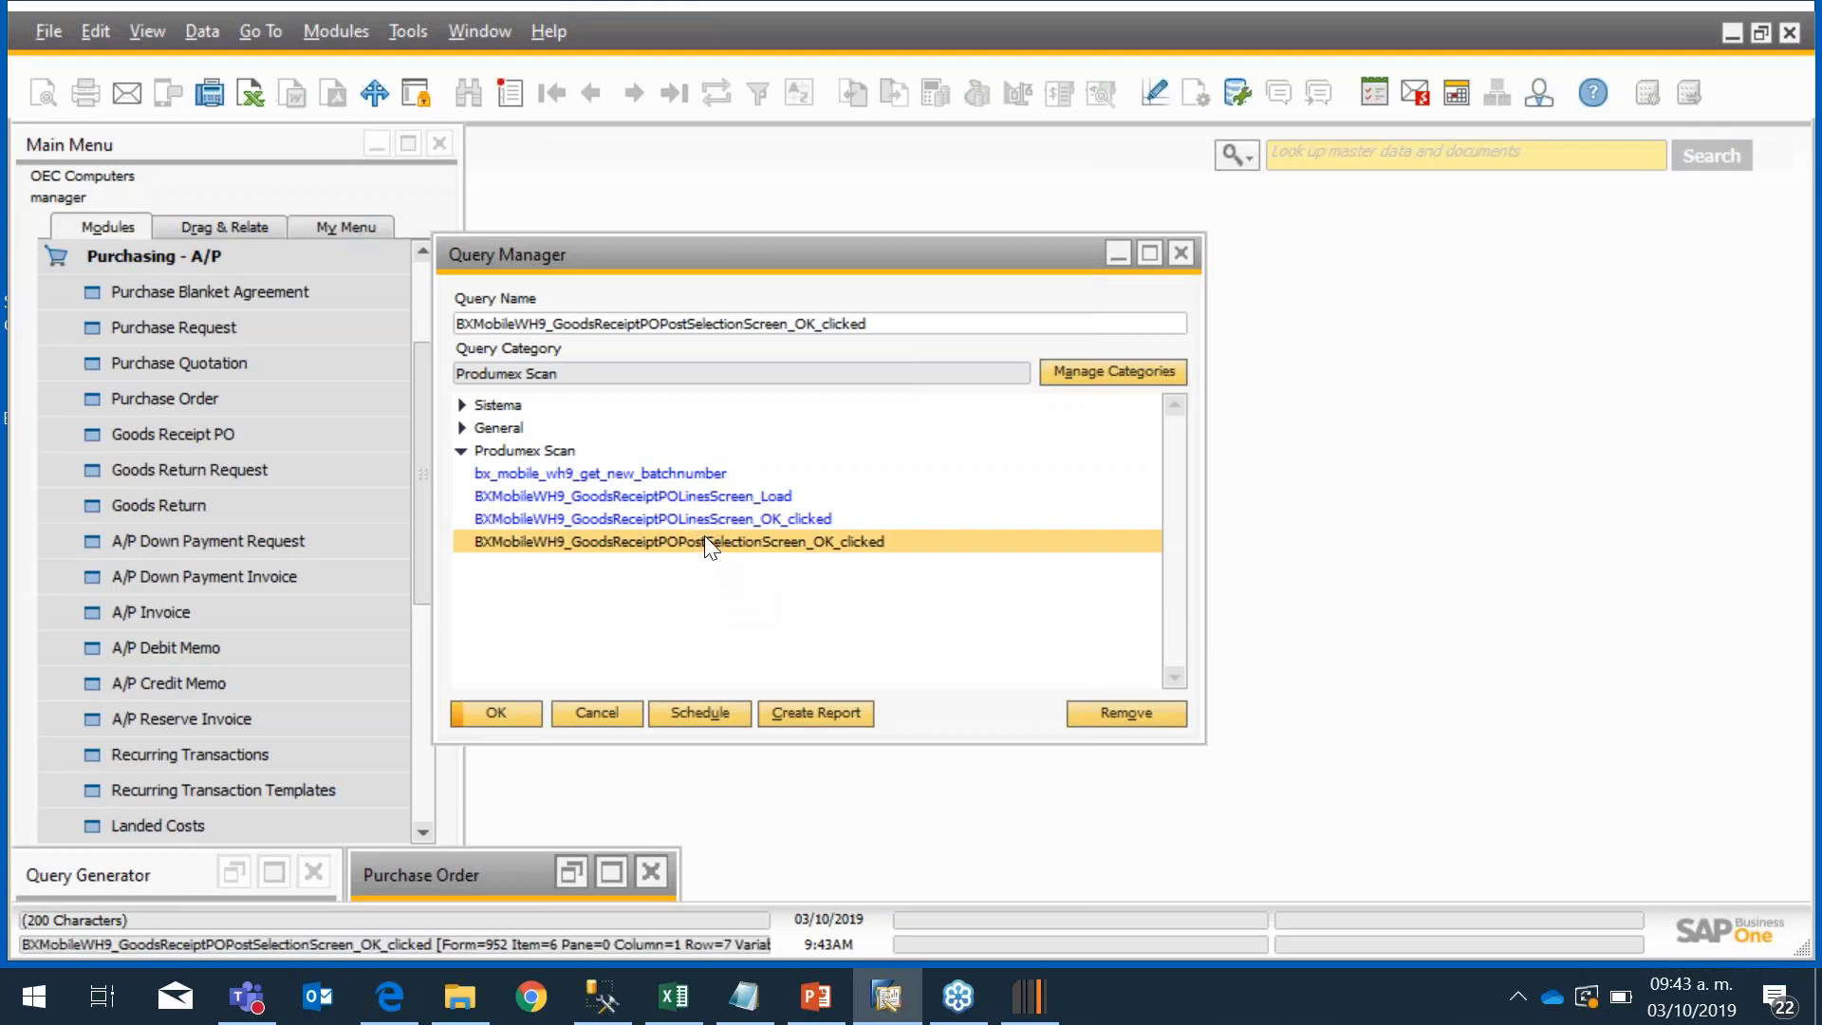
click(651, 522)
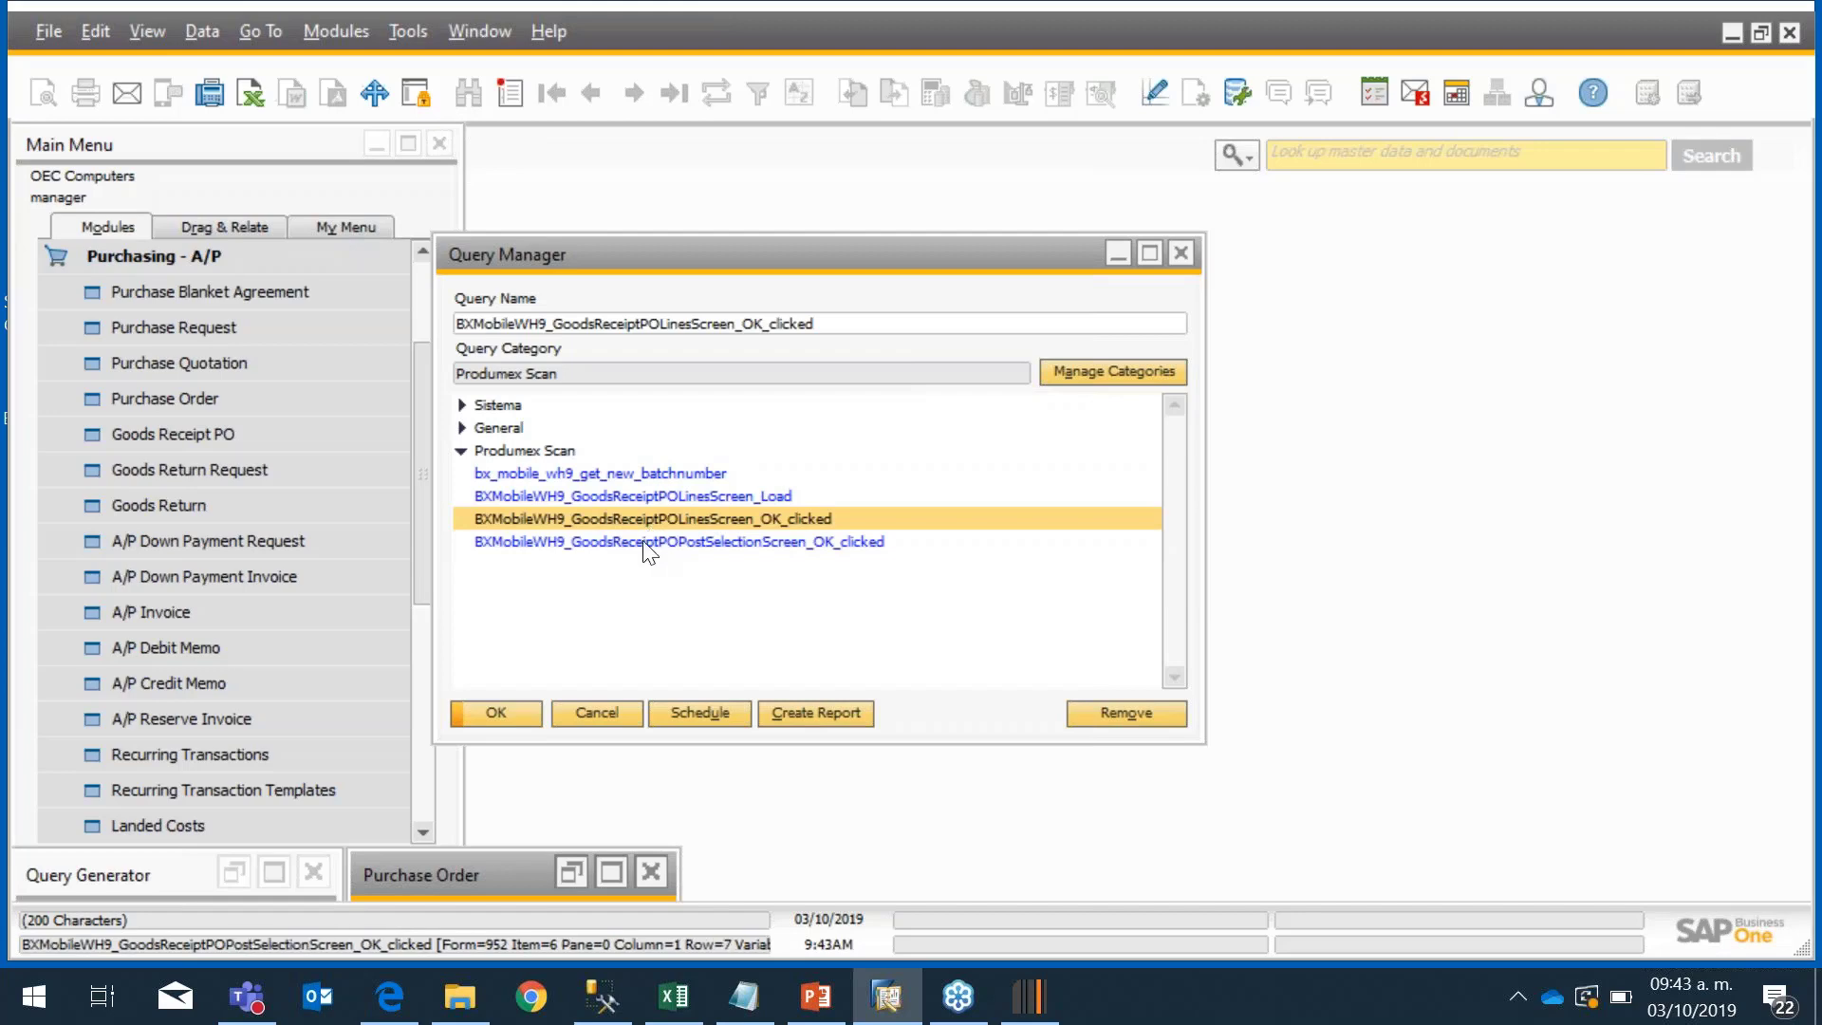
click(638, 547)
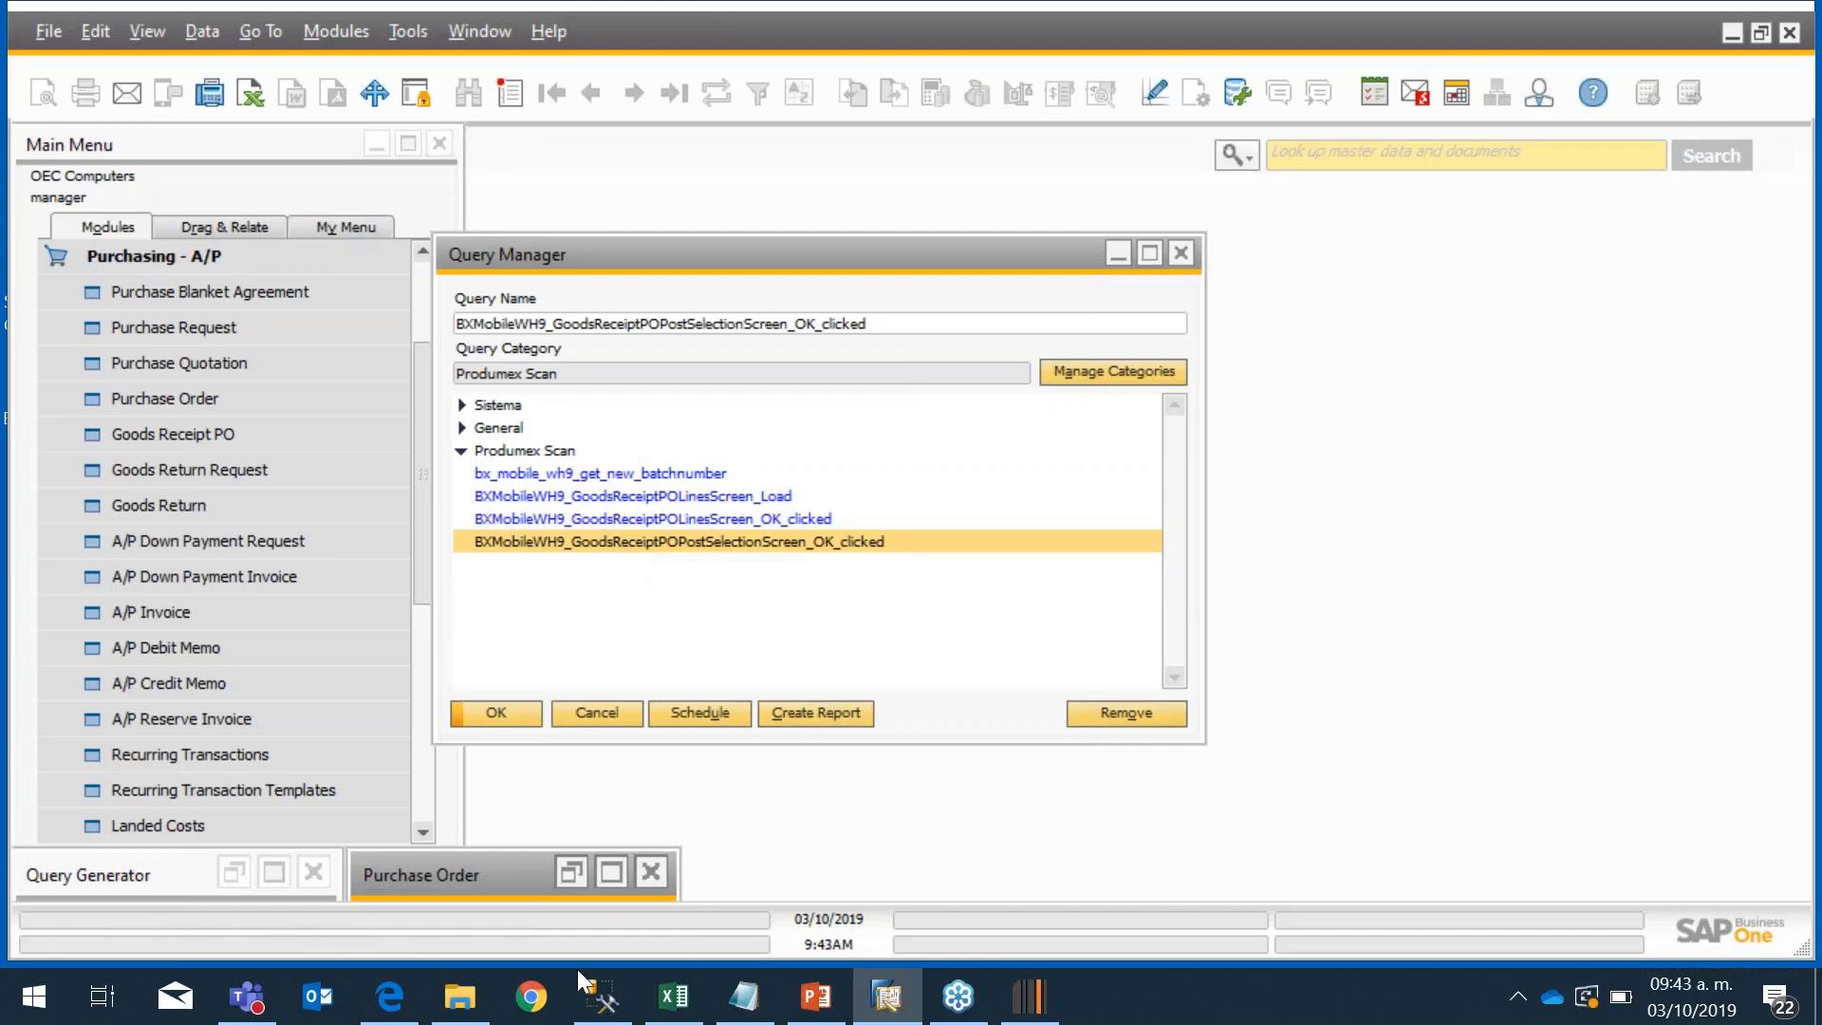
Step: Switch to Produmex Scan, leave the GR PO screens and log out
click(1037, 994)
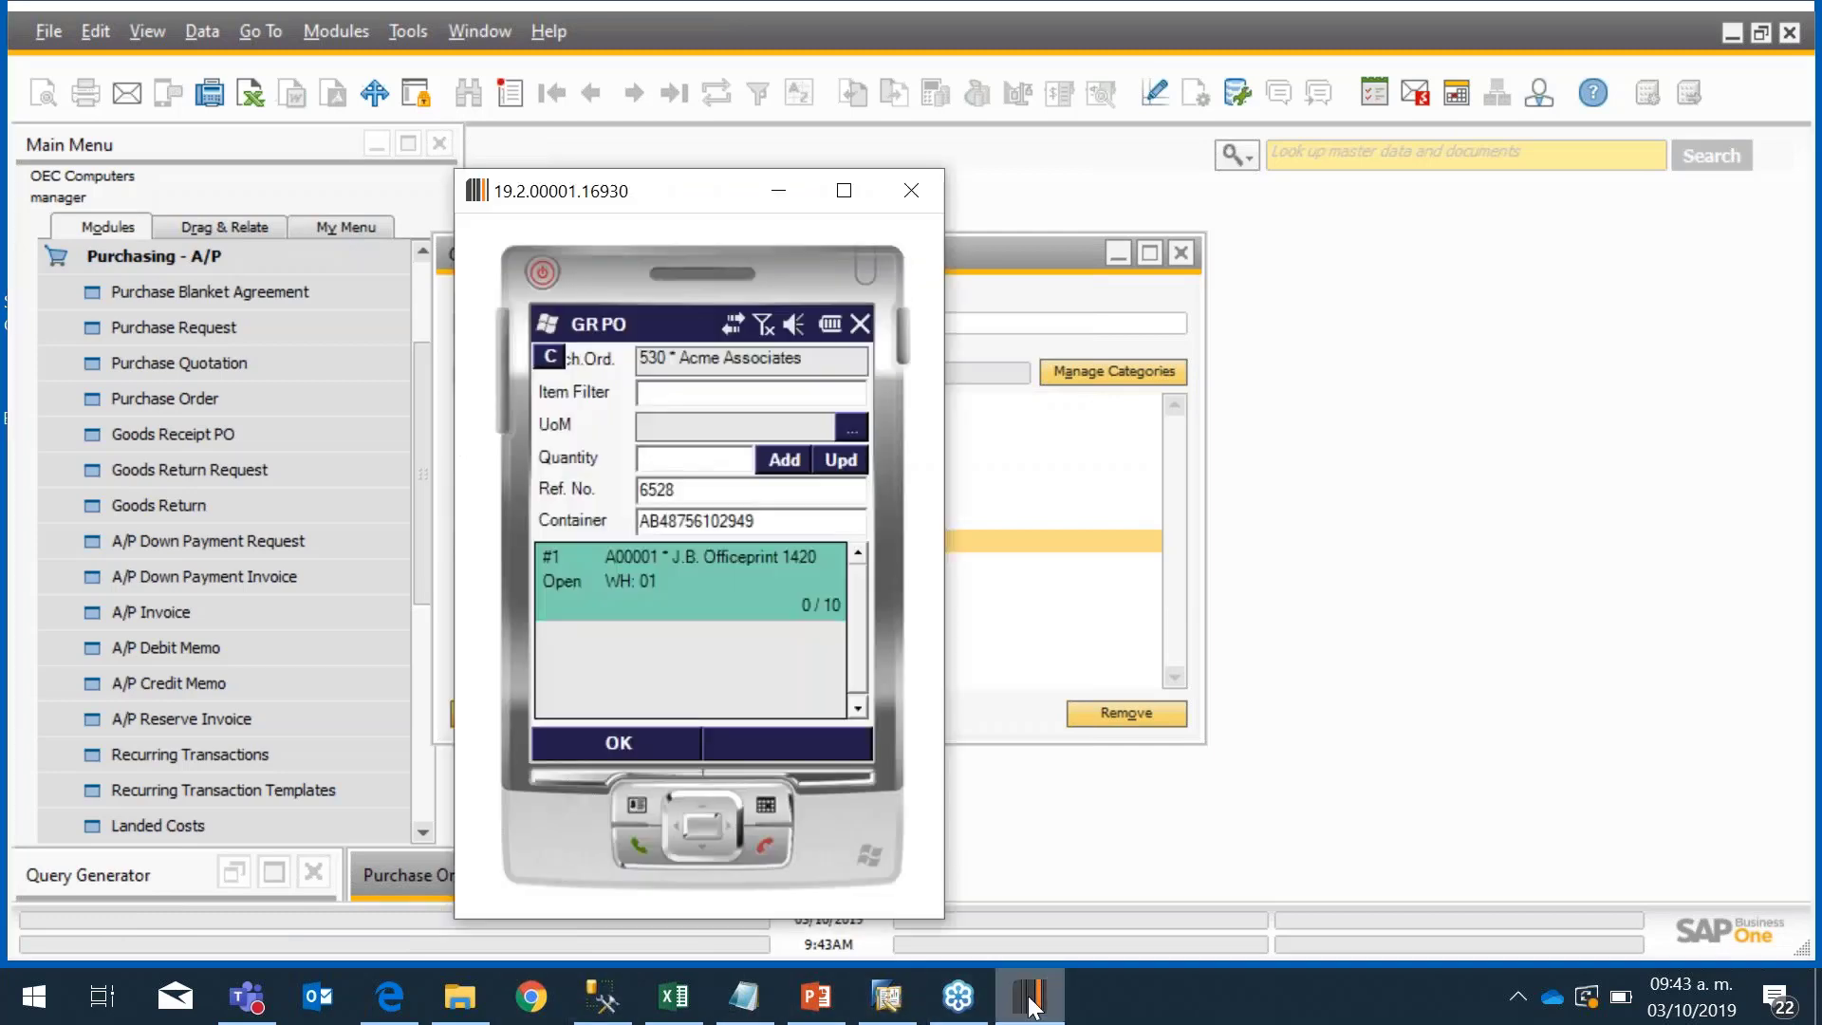
click(722, 733)
click(767, 749)
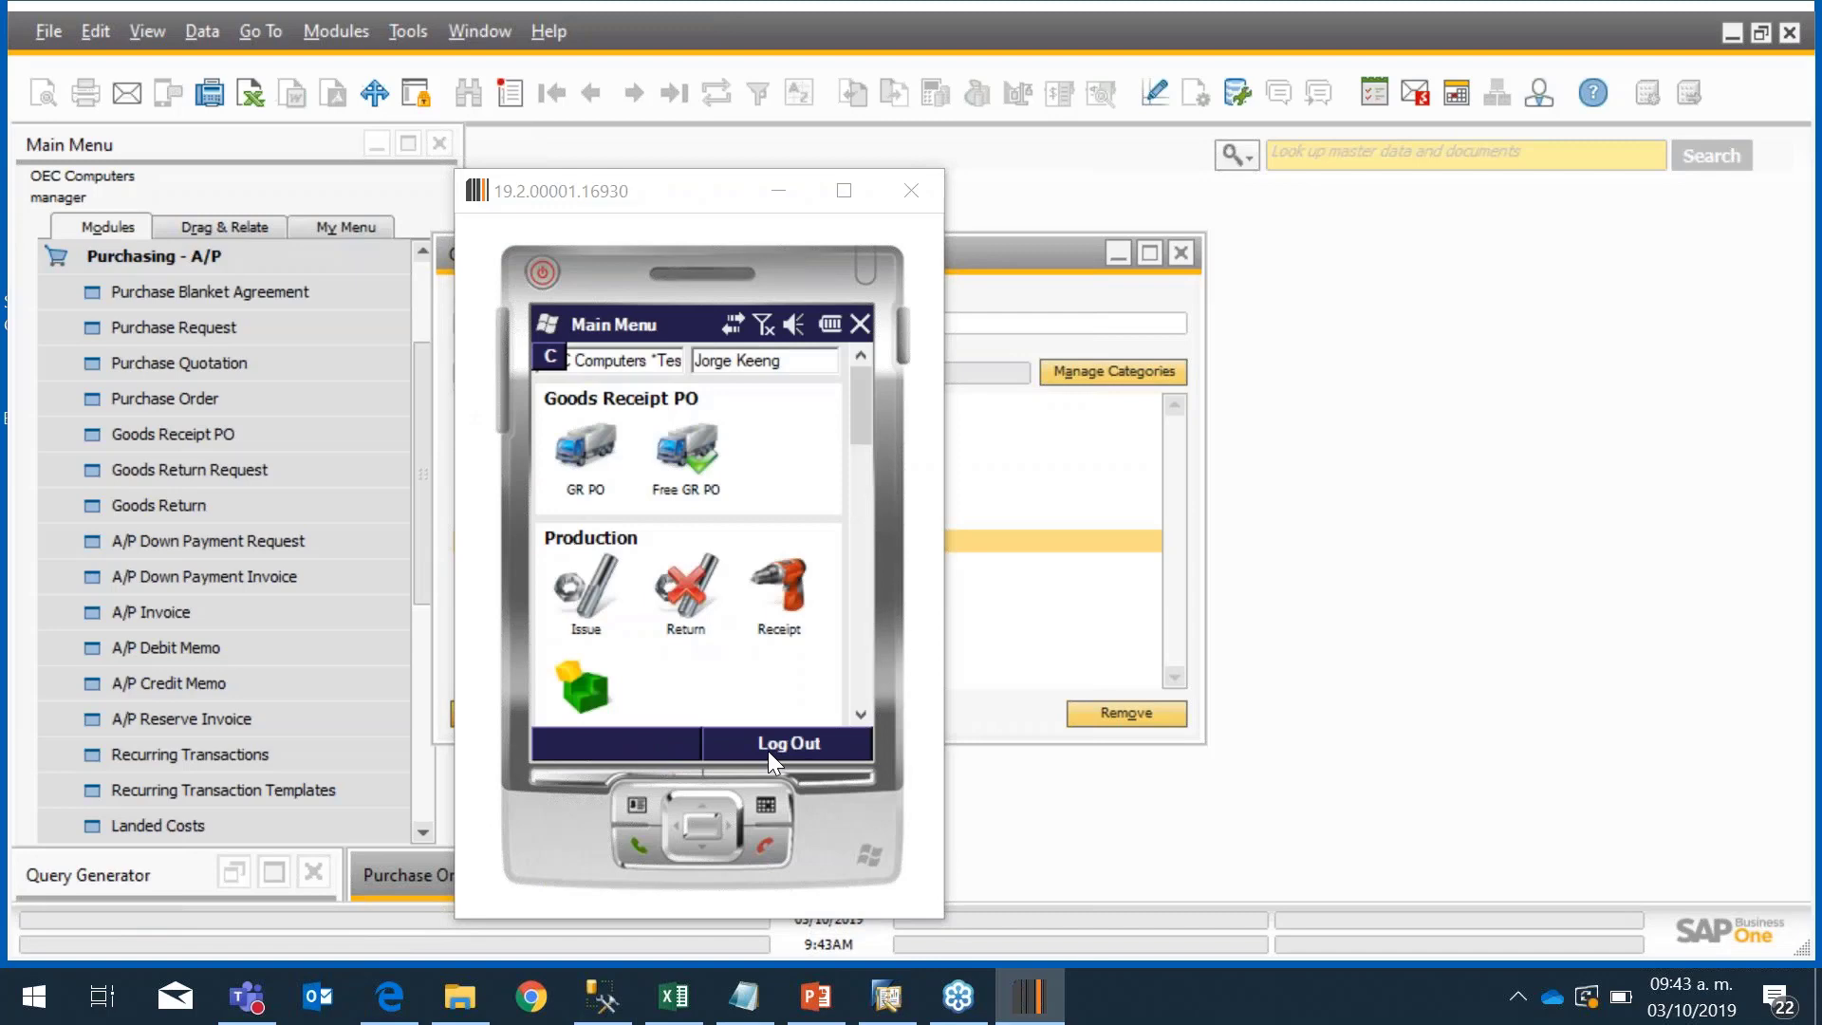
click(767, 750)
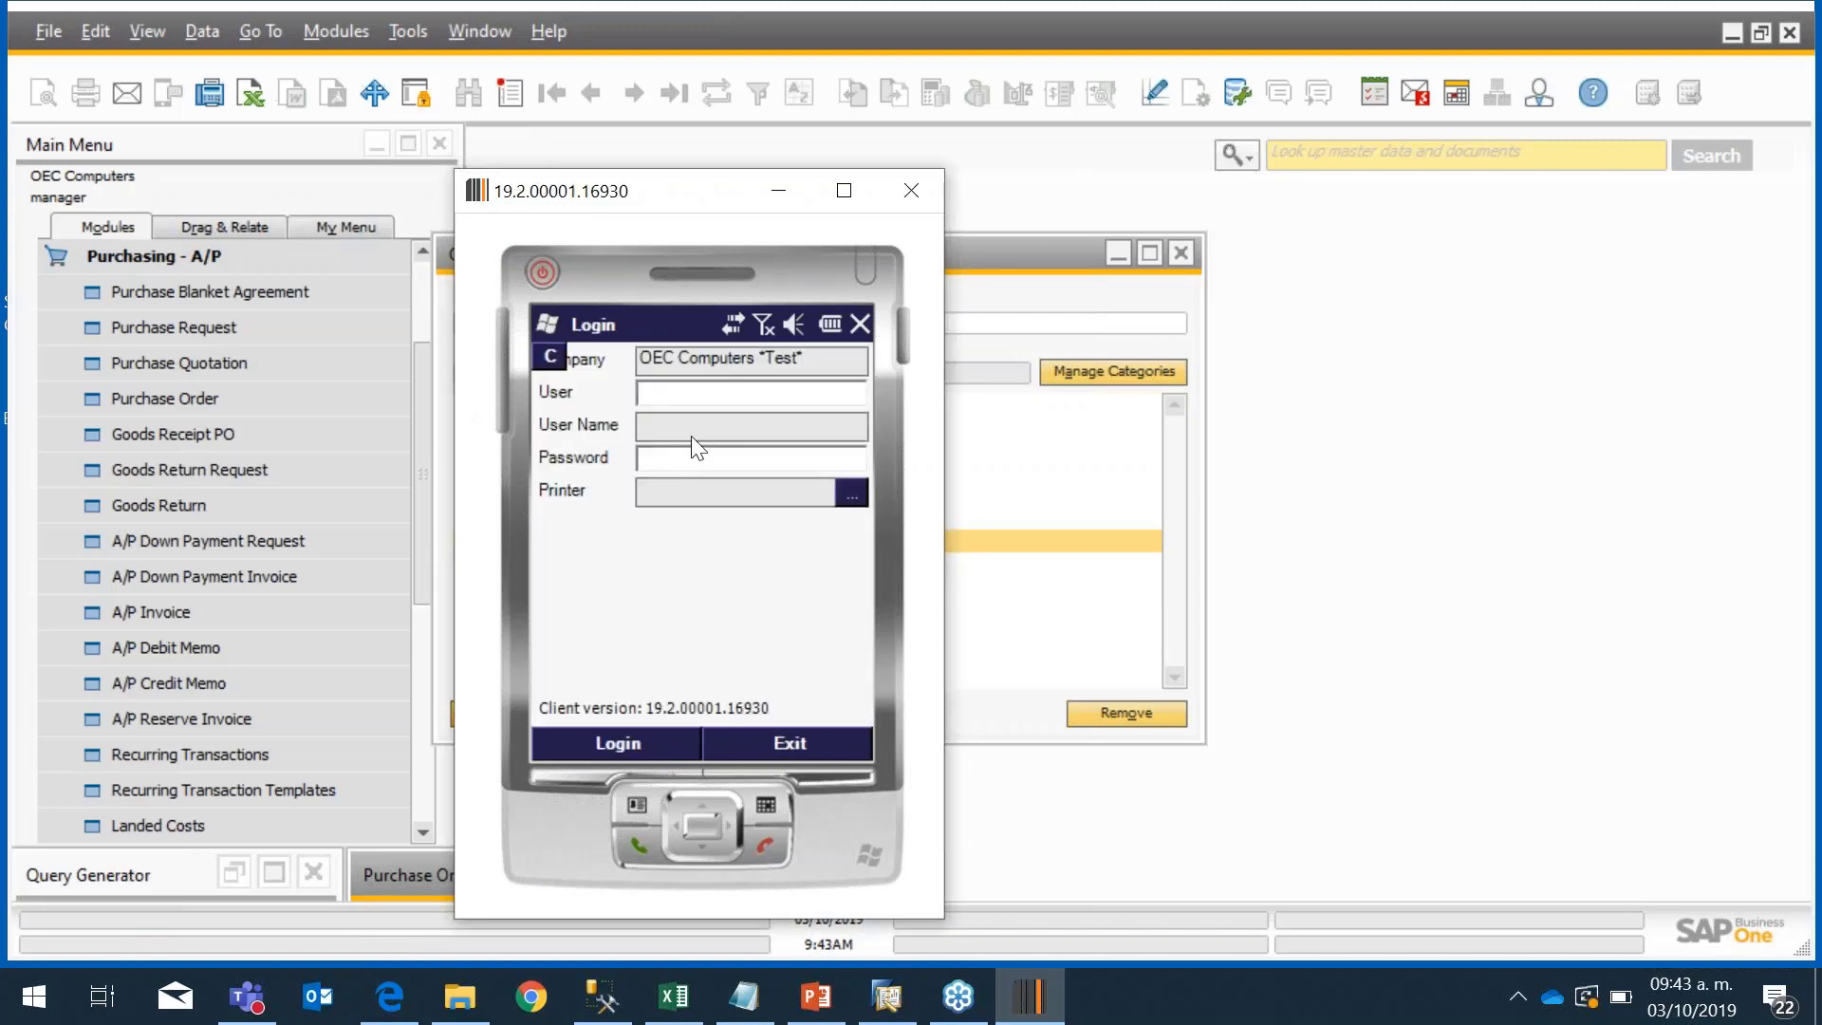
Step: Log back in to Produmex Scan with the user code and account password, and open the GR PO screen
text(1)
key(Tab)
text(***)
key(Return)
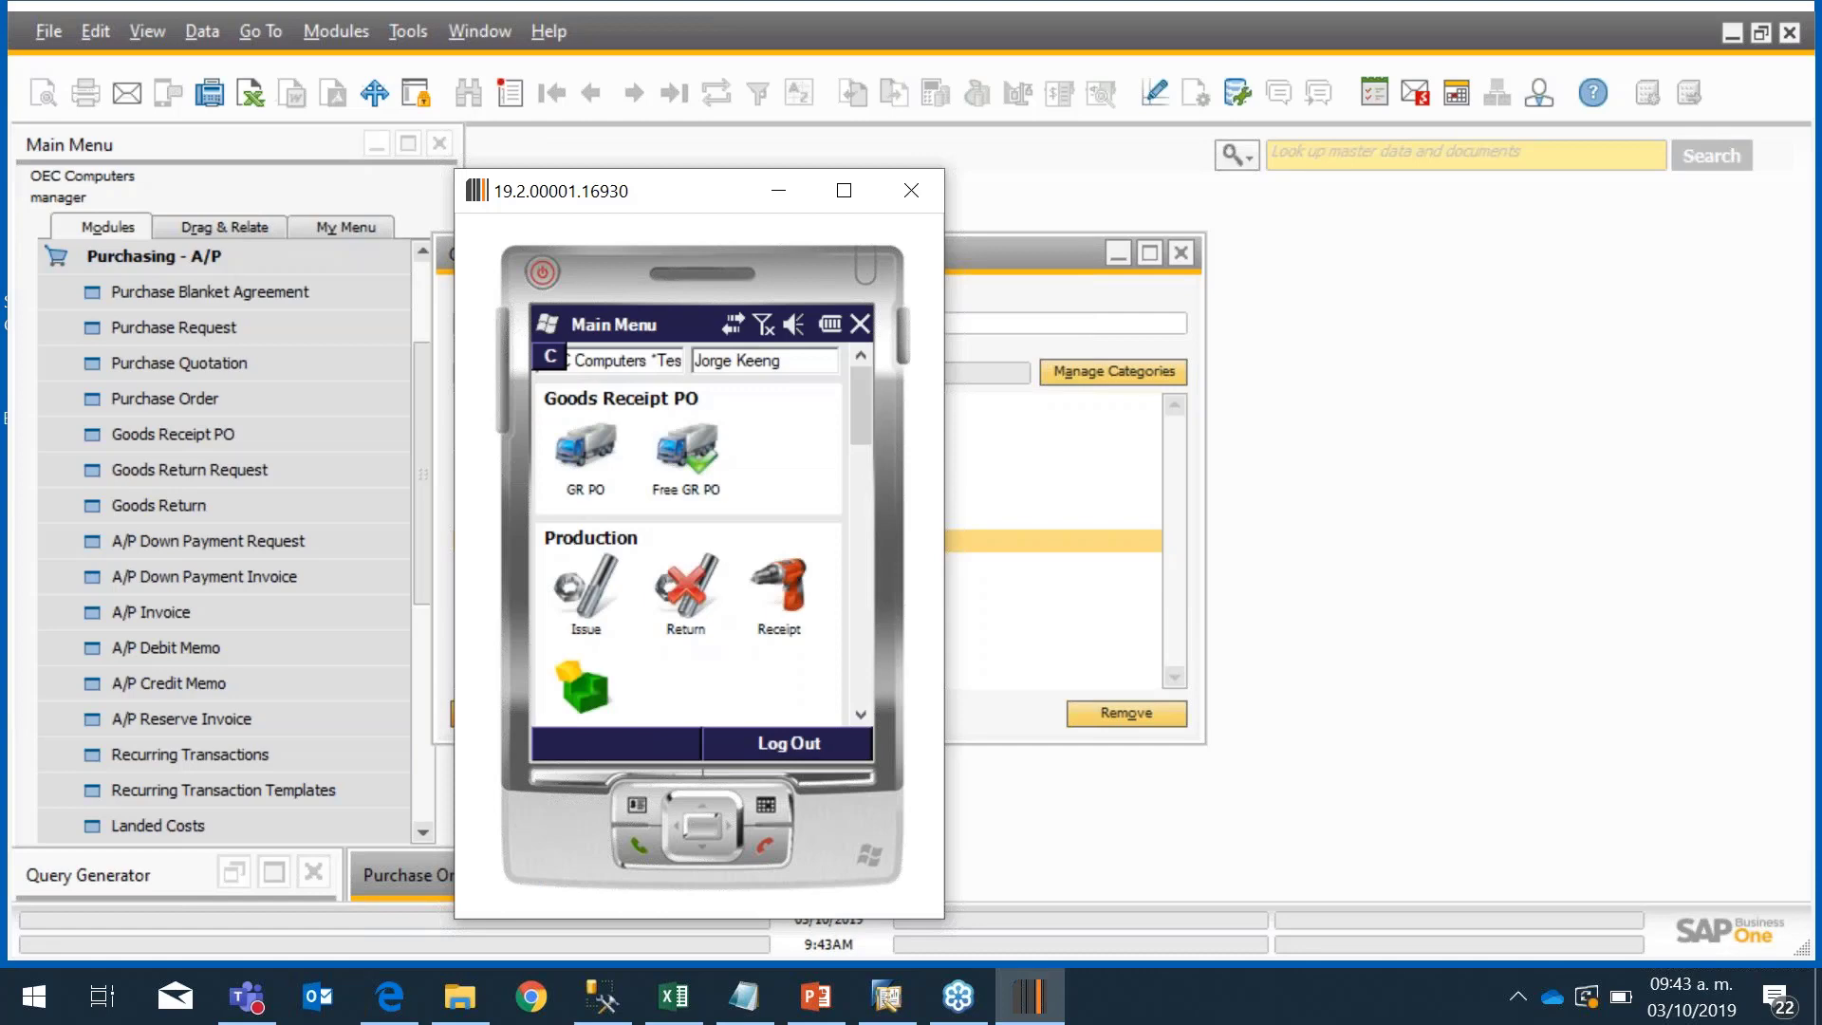
click(617, 446)
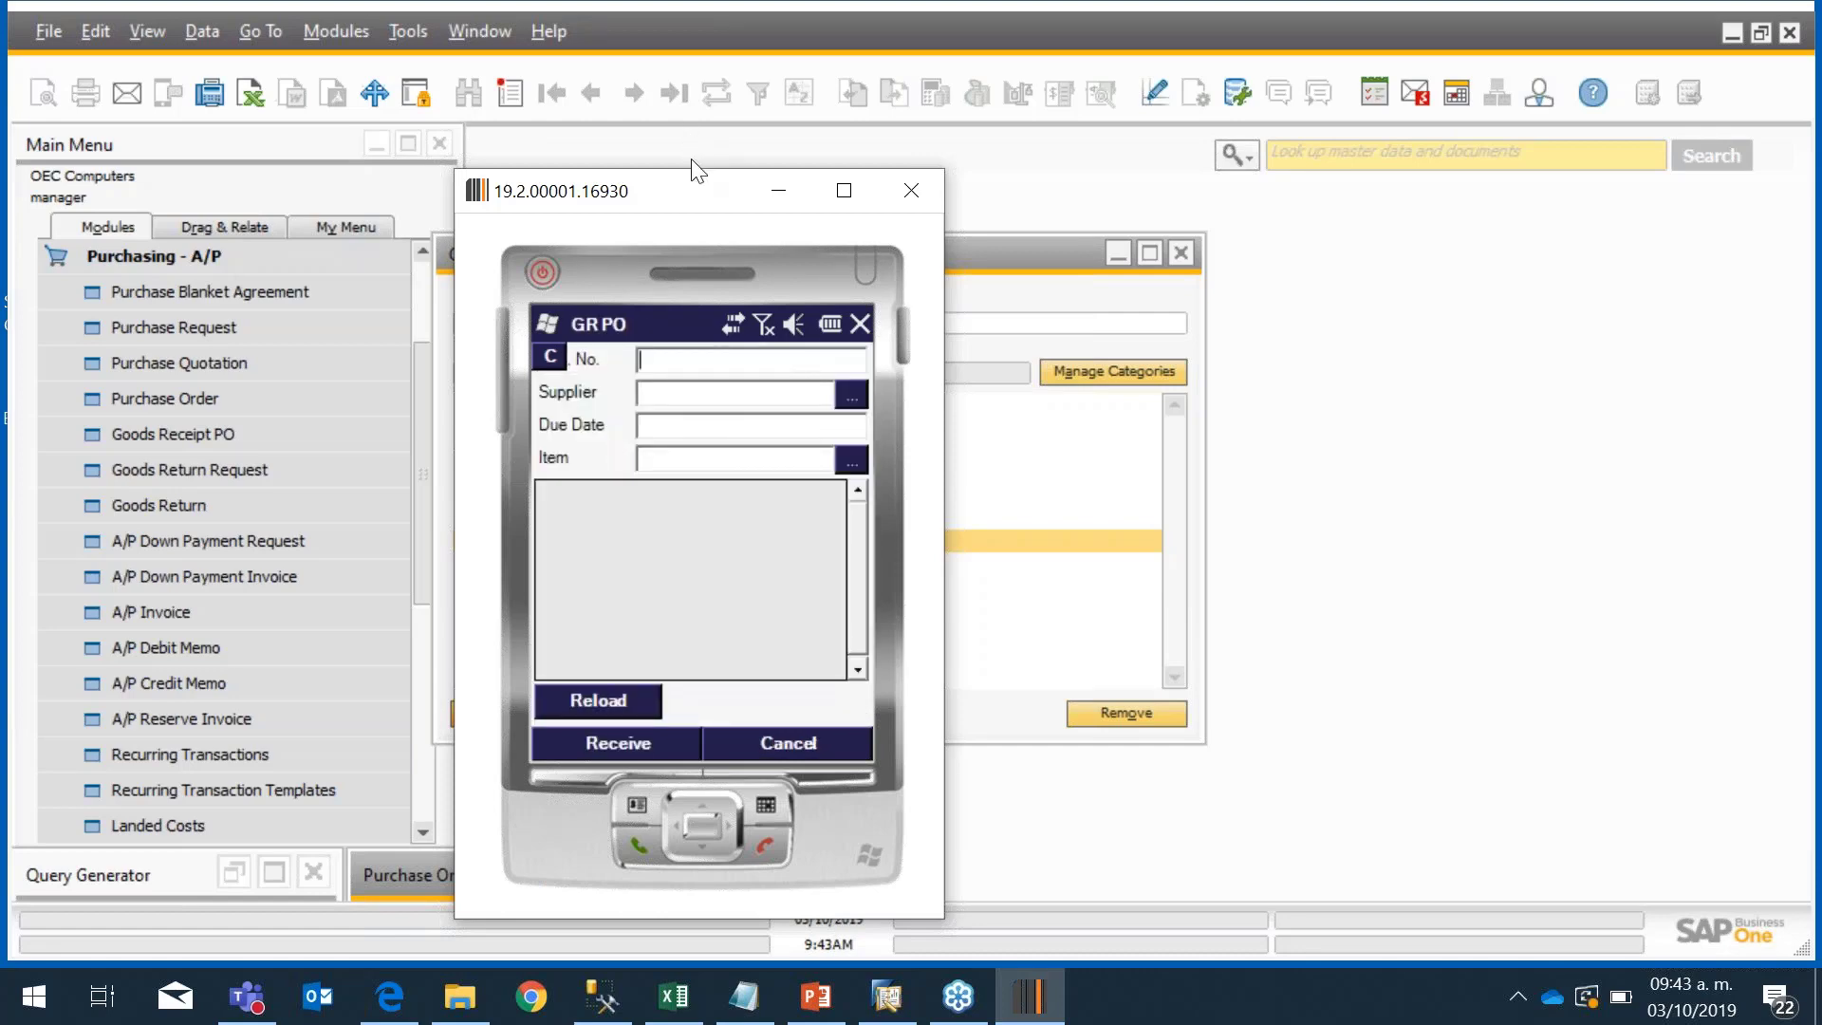
Step: Move the scanner window aside and open the last purchase order in SAP Business One to check its Vendor Ref. No. and Container No
drag(691, 195, 1400, 222)
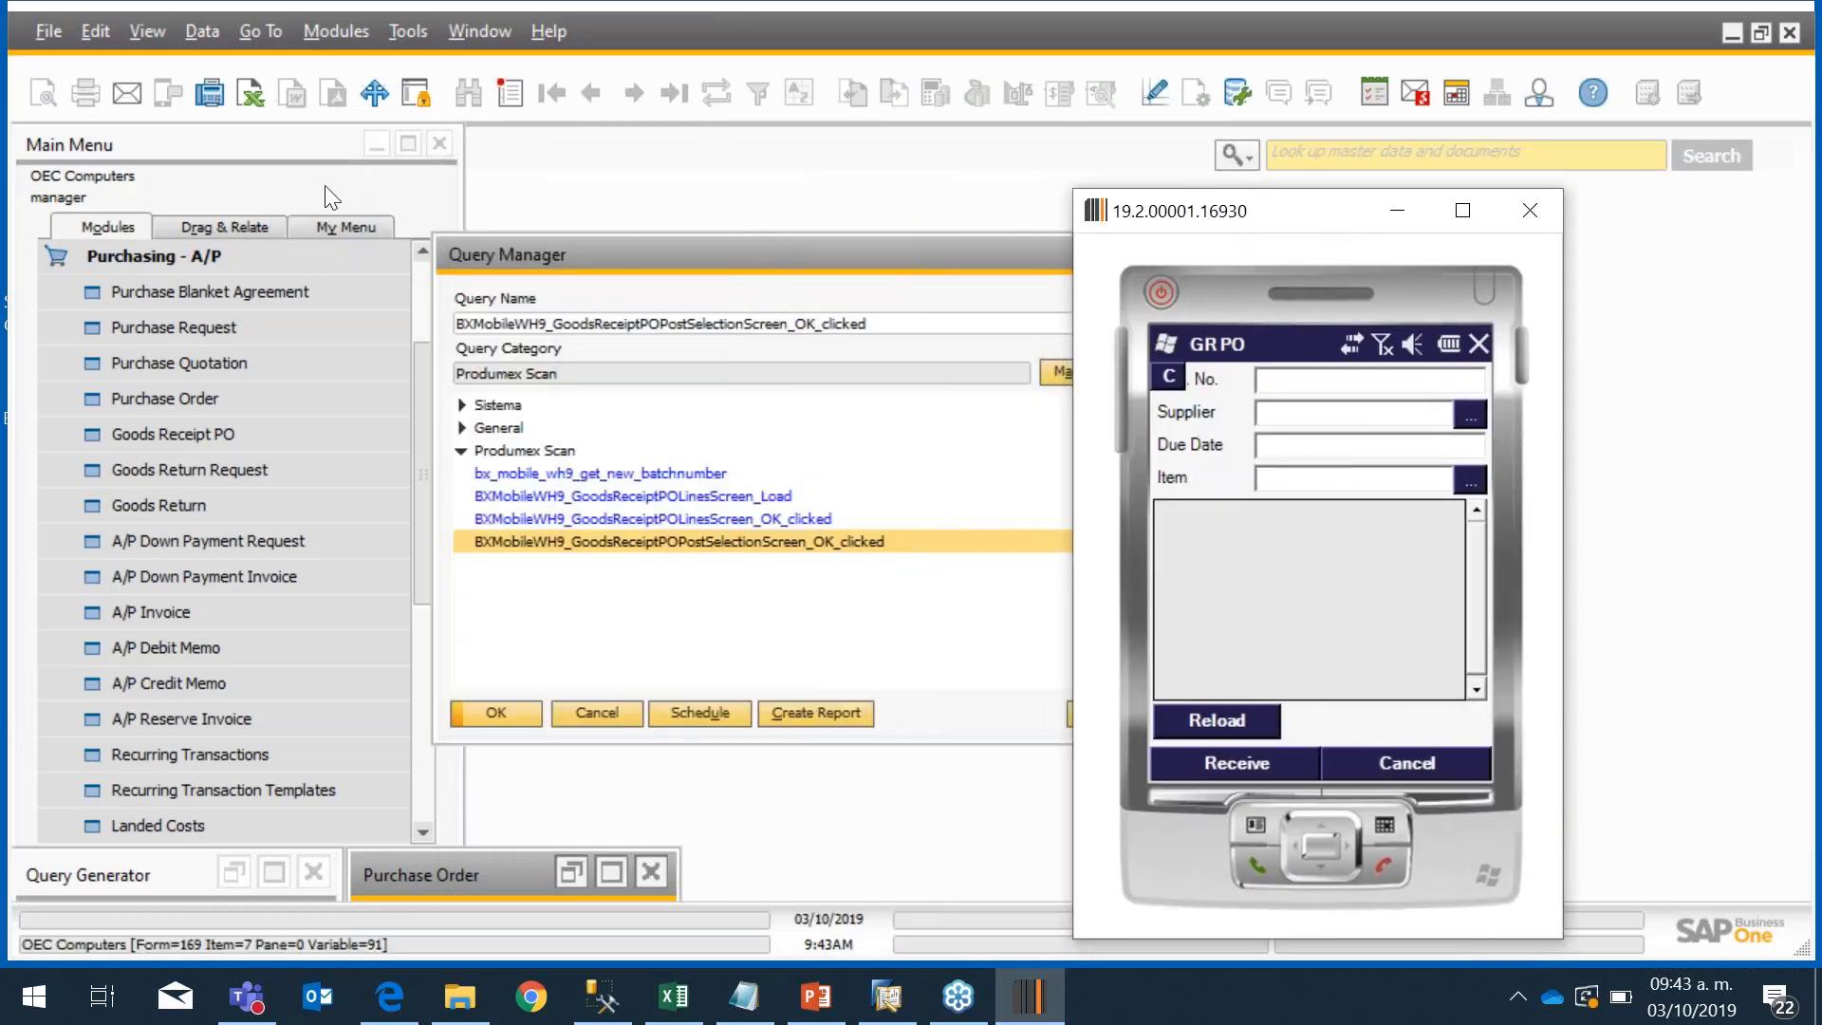
click(128, 251)
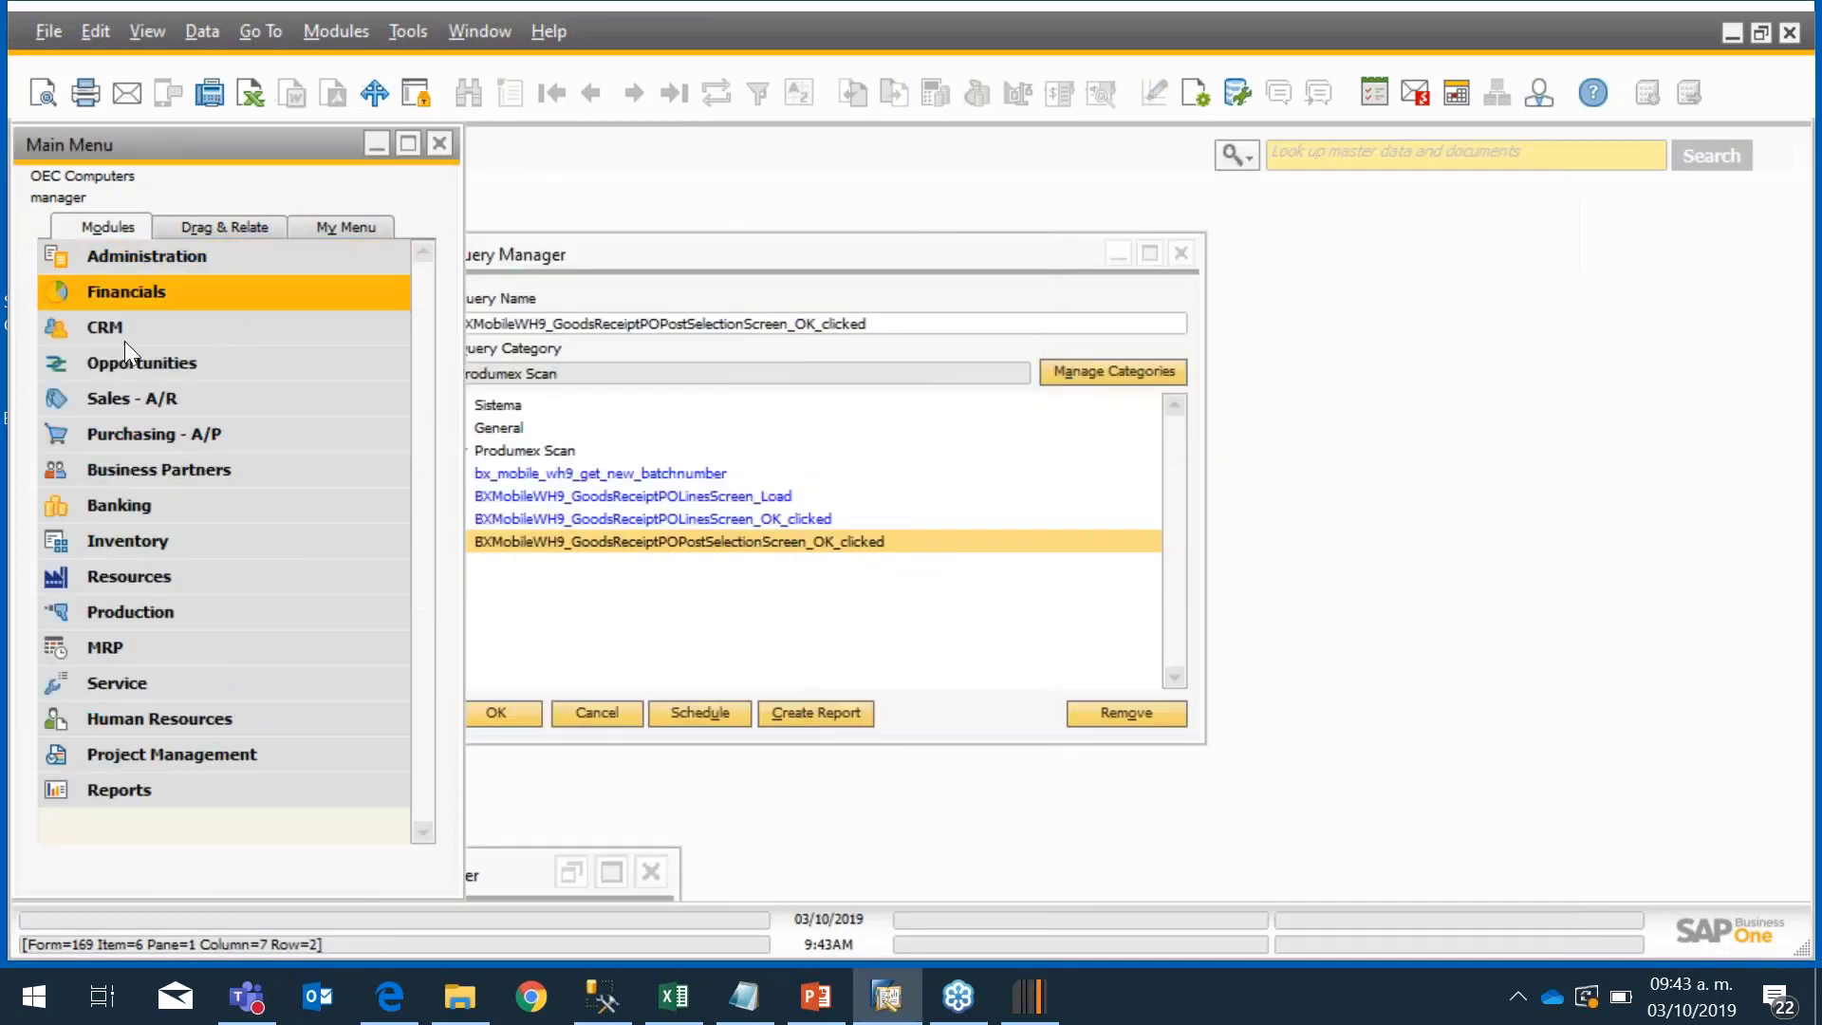
click(123, 432)
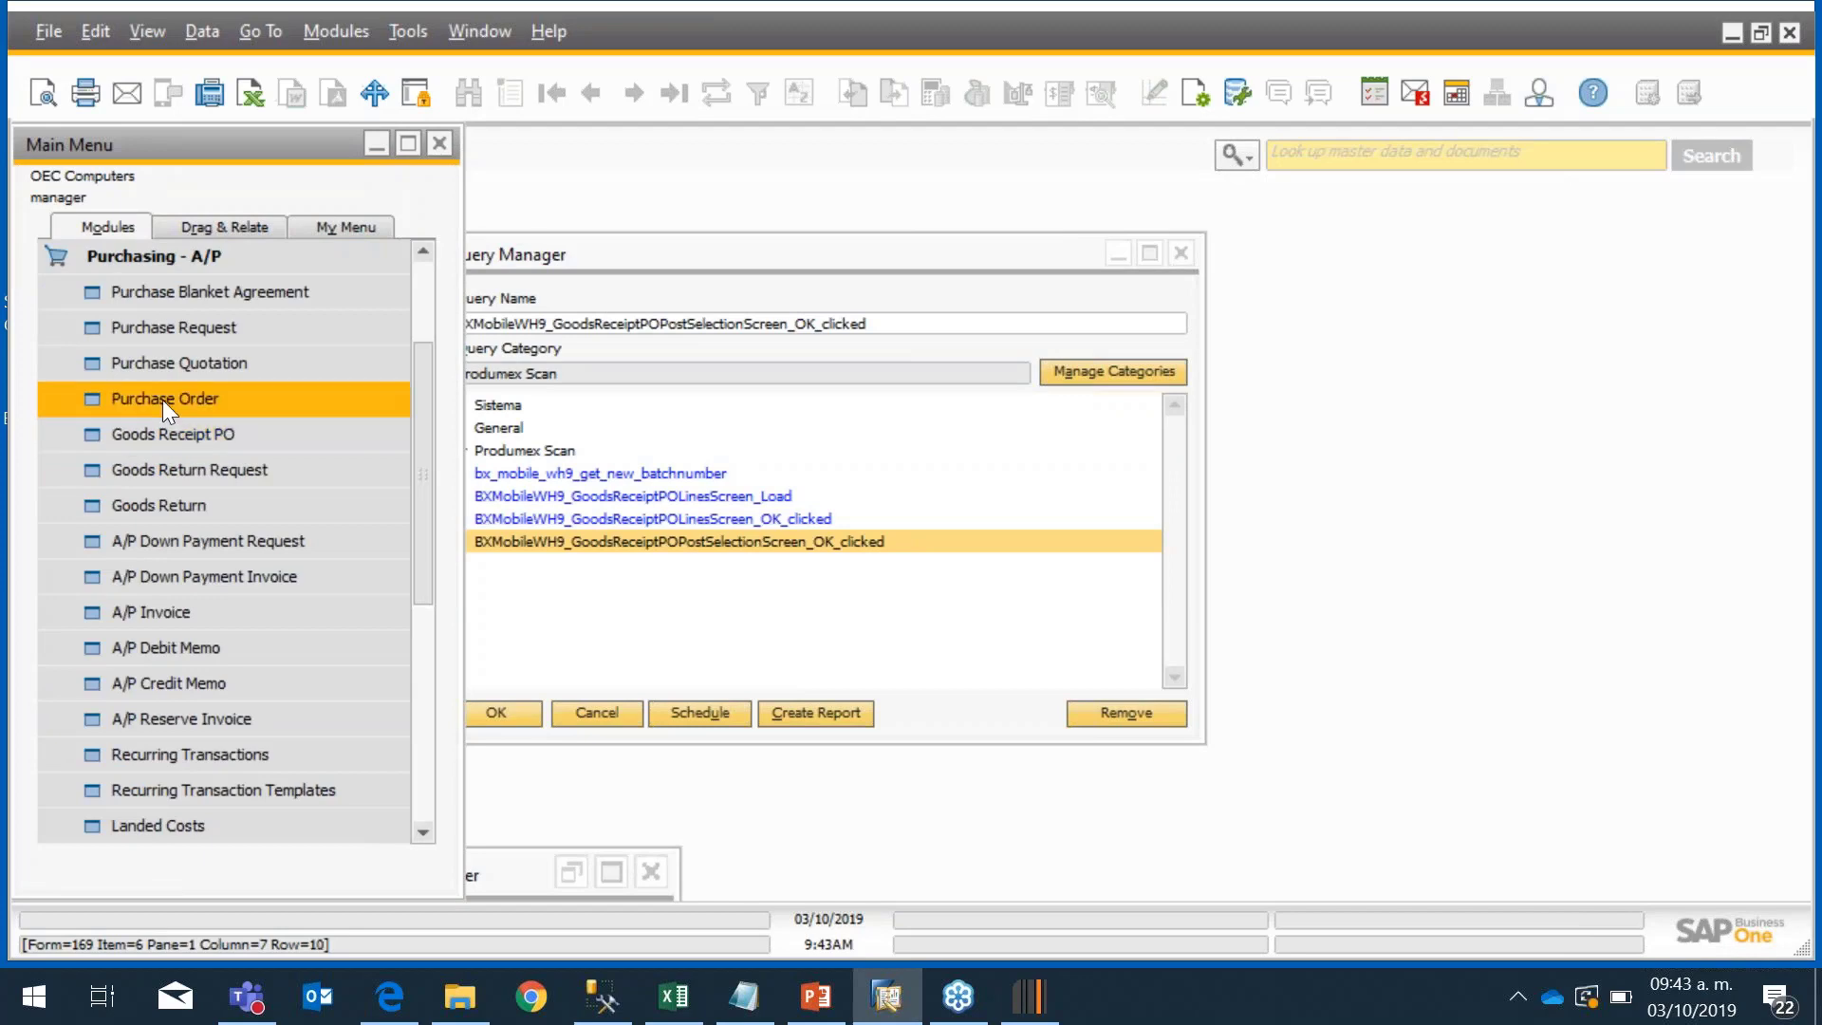
click(162, 401)
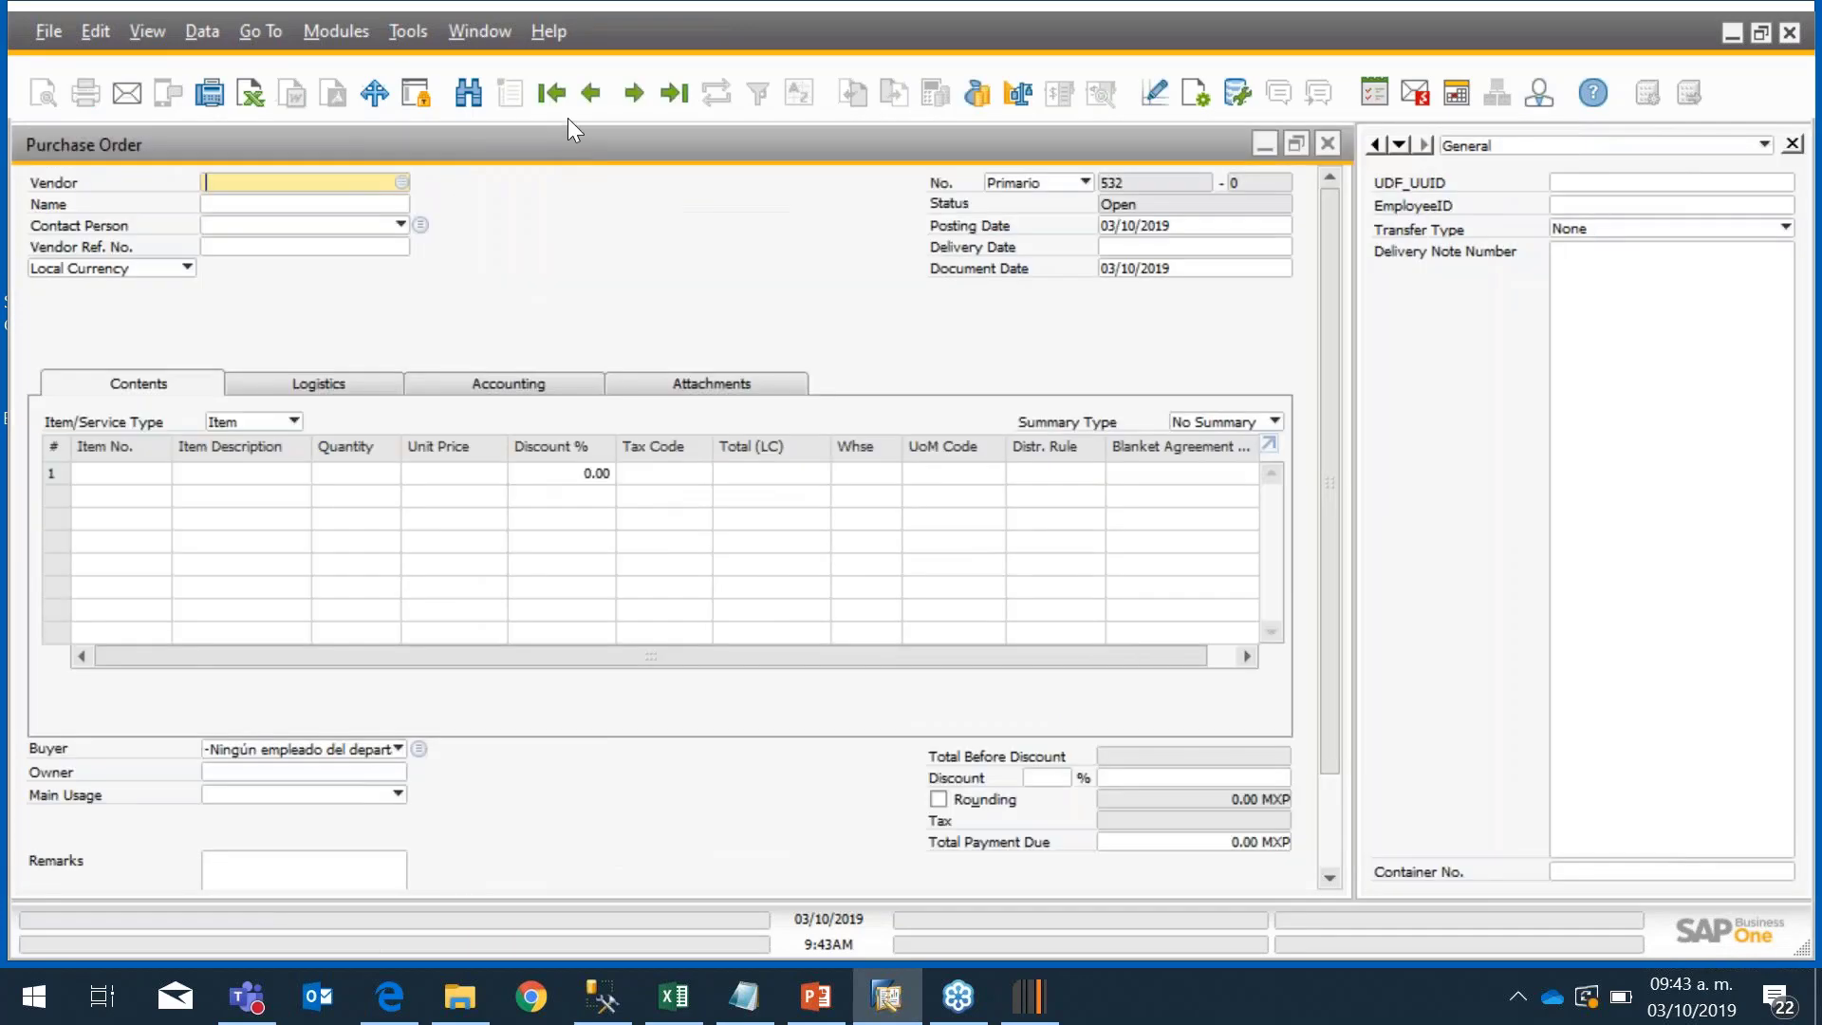
click(663, 83)
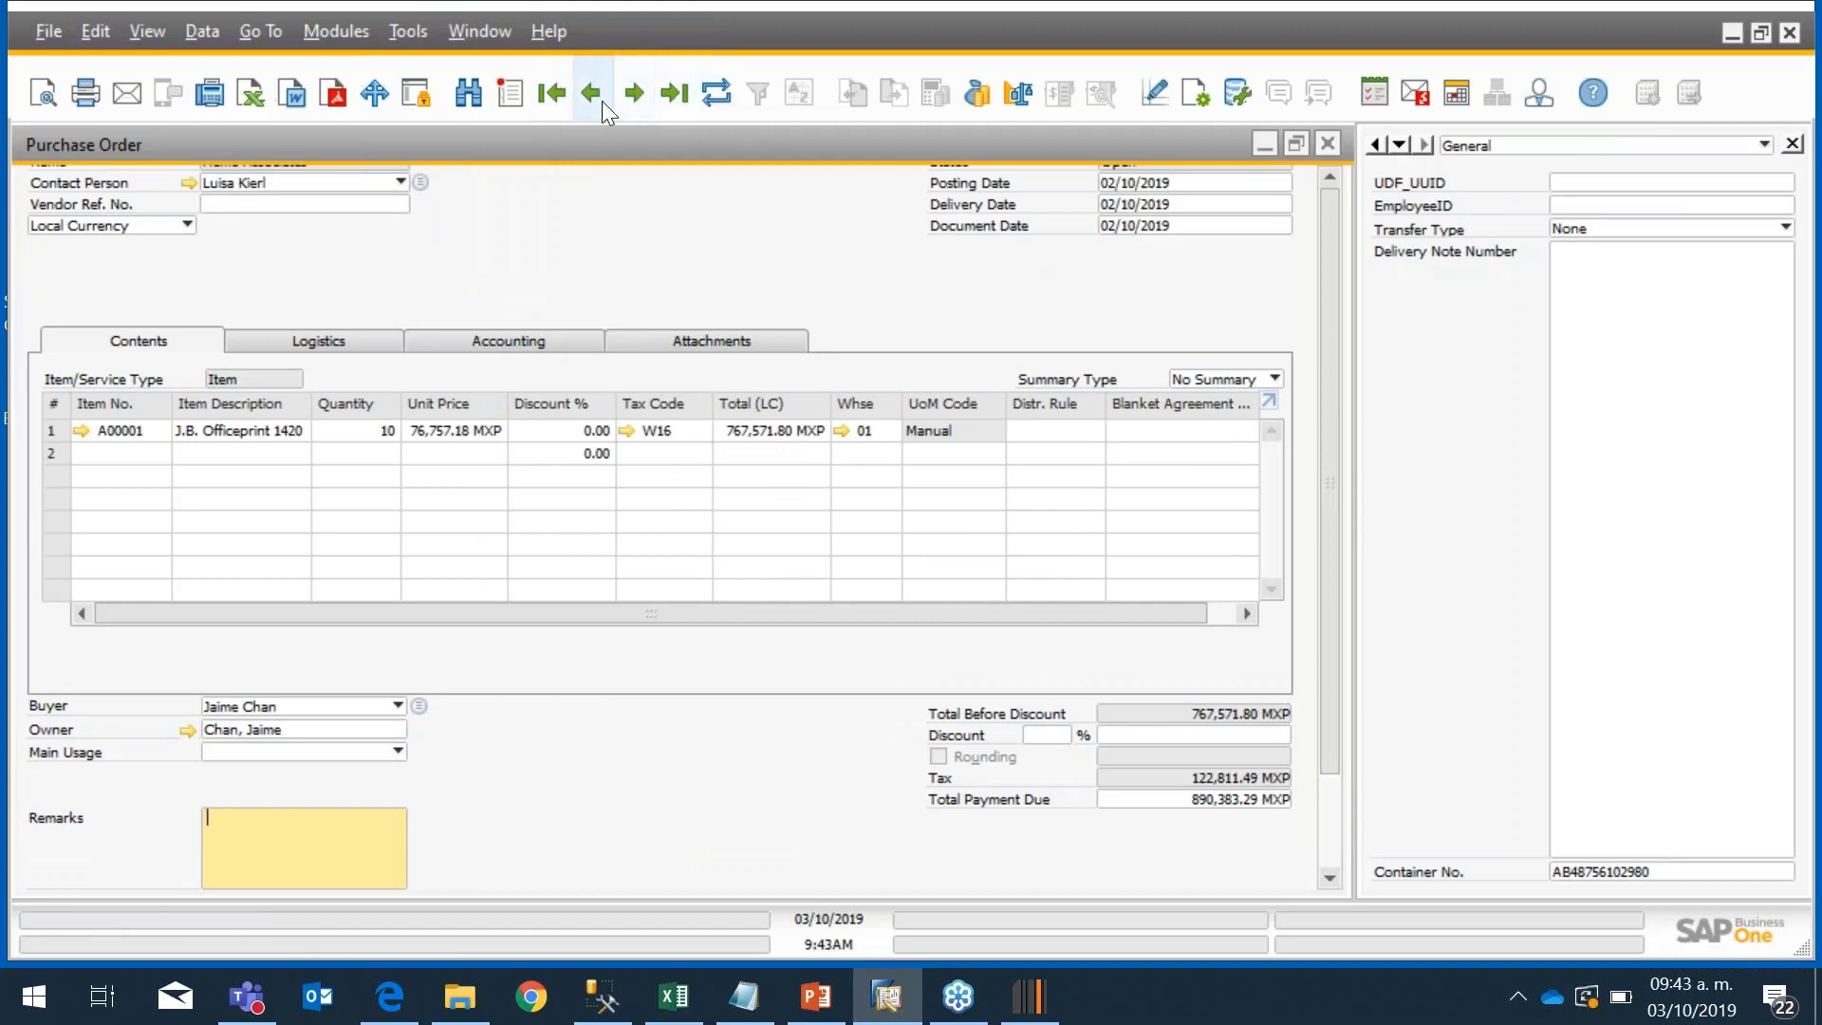
mouse_move(1334, 202)
mouse_down()
mouse_move(1302, 285)
mouse_move(1329, 201)
mouse_up()
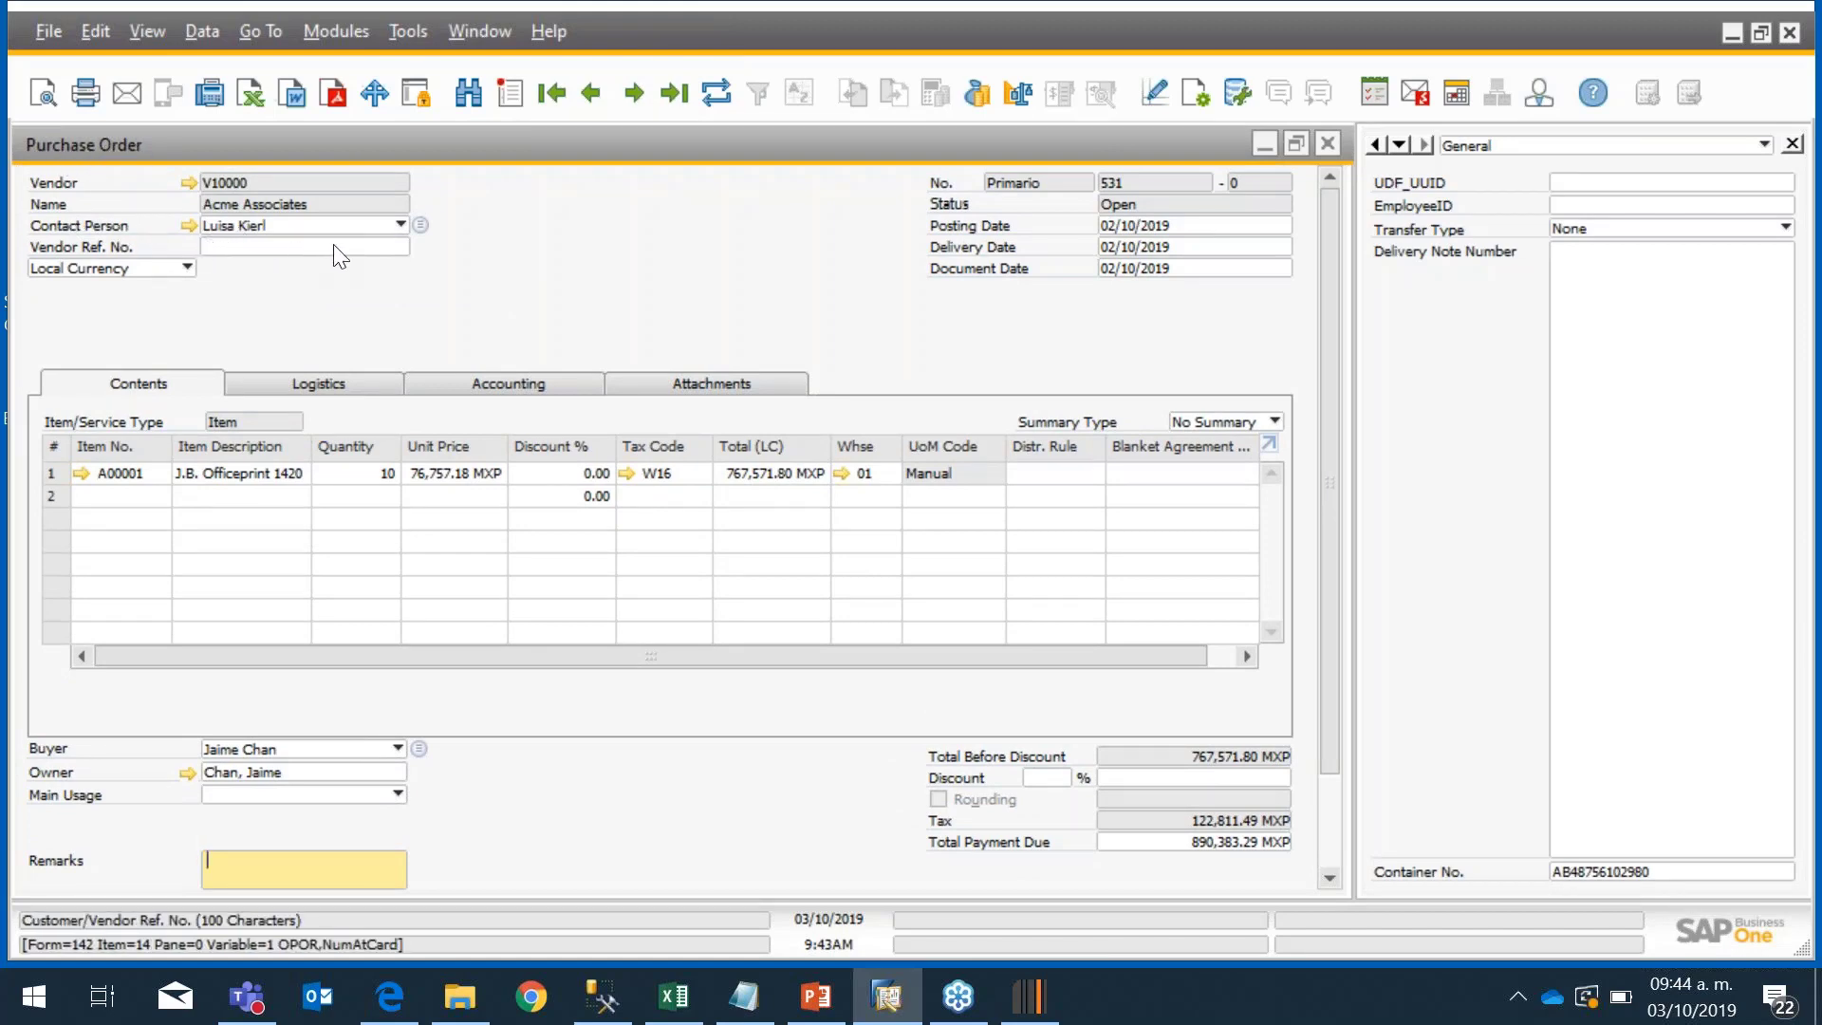
Step: Switch back to Produmex Scan, reopen the GR PO screen and reload its list of open purchase orders
click(1029, 994)
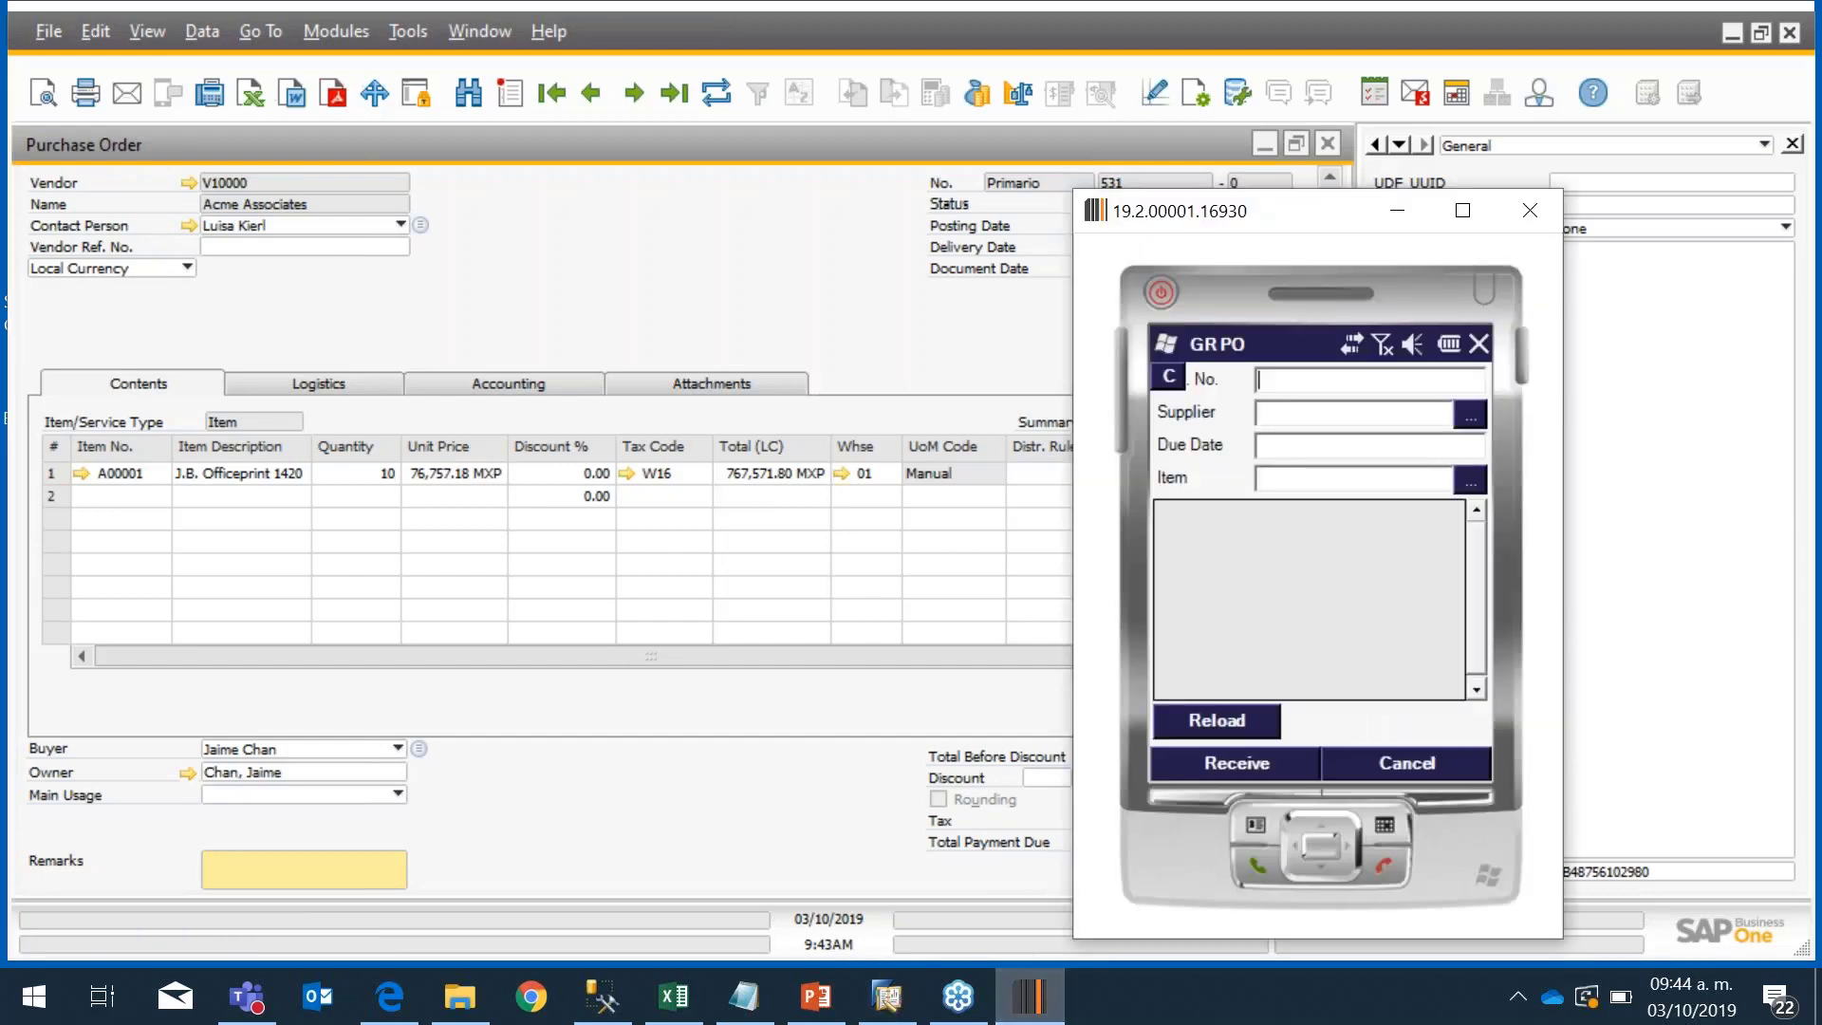
click(1409, 776)
click(1221, 486)
click(1212, 717)
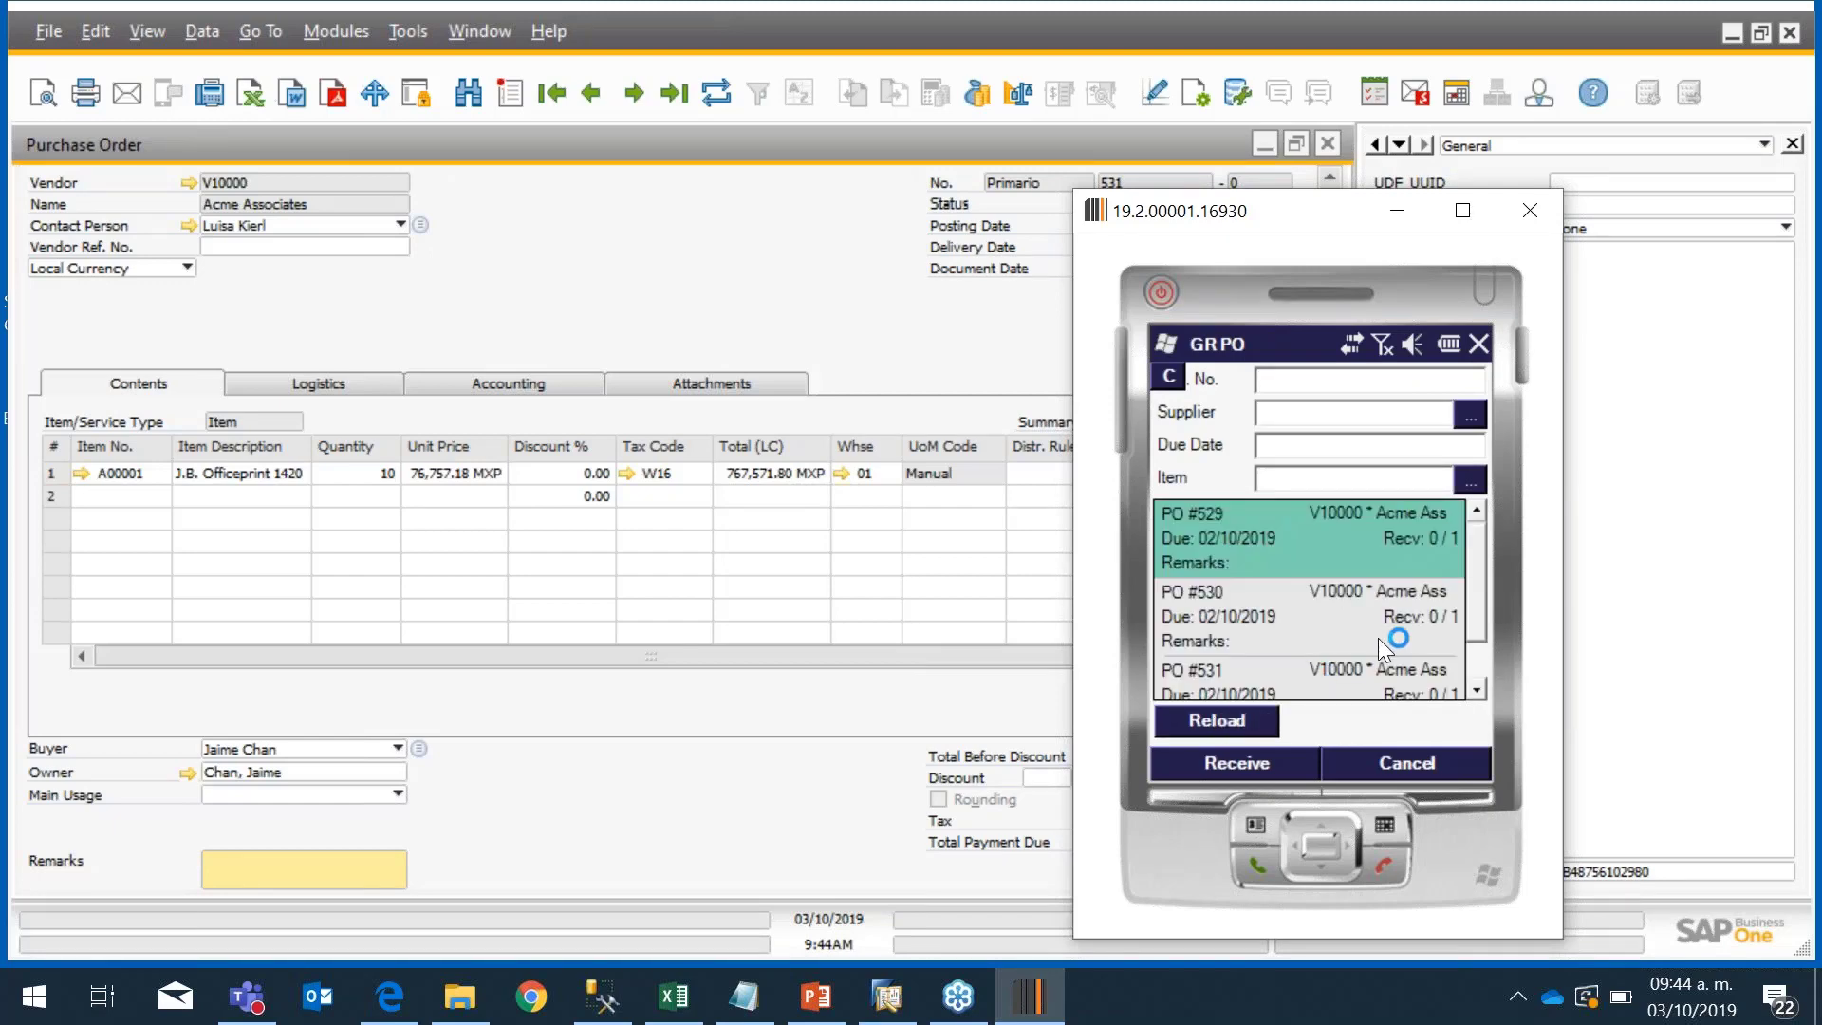
Step: Move the scanner window off the Container No. field and open the last listed purchase order for receiving
drag(1226, 213, 581, 190)
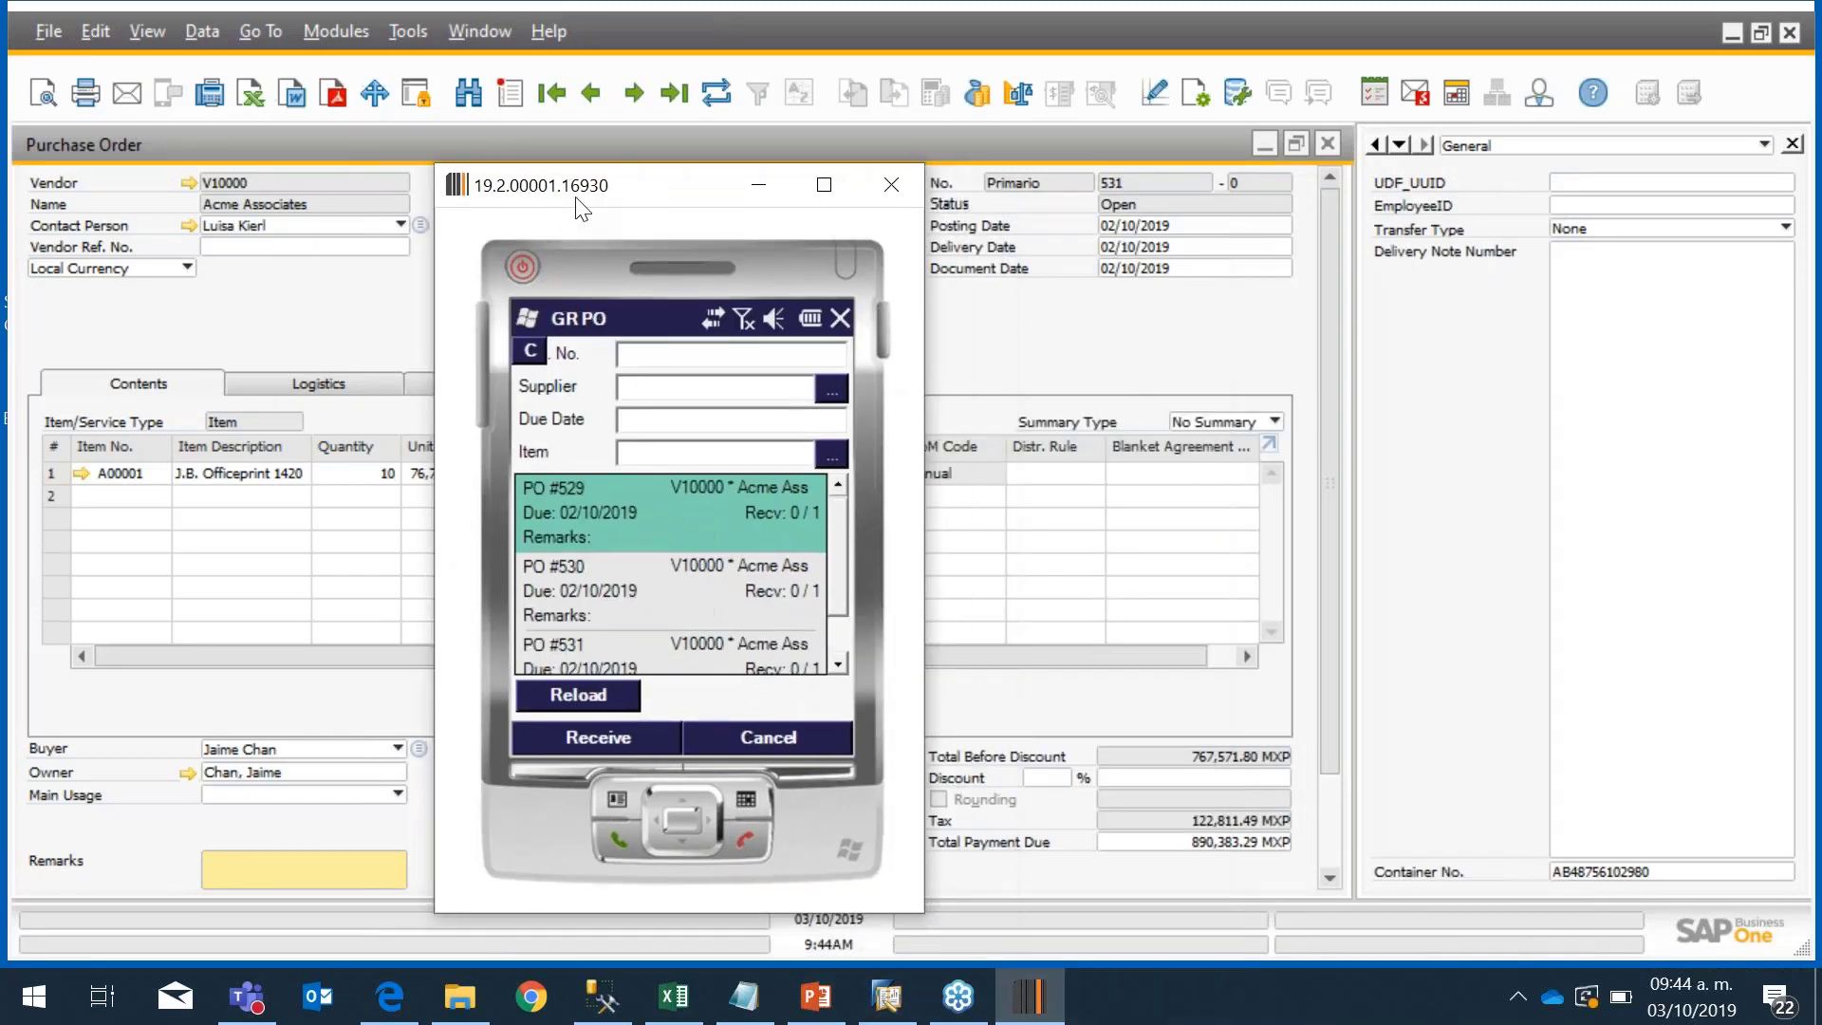
click(634, 645)
click(608, 731)
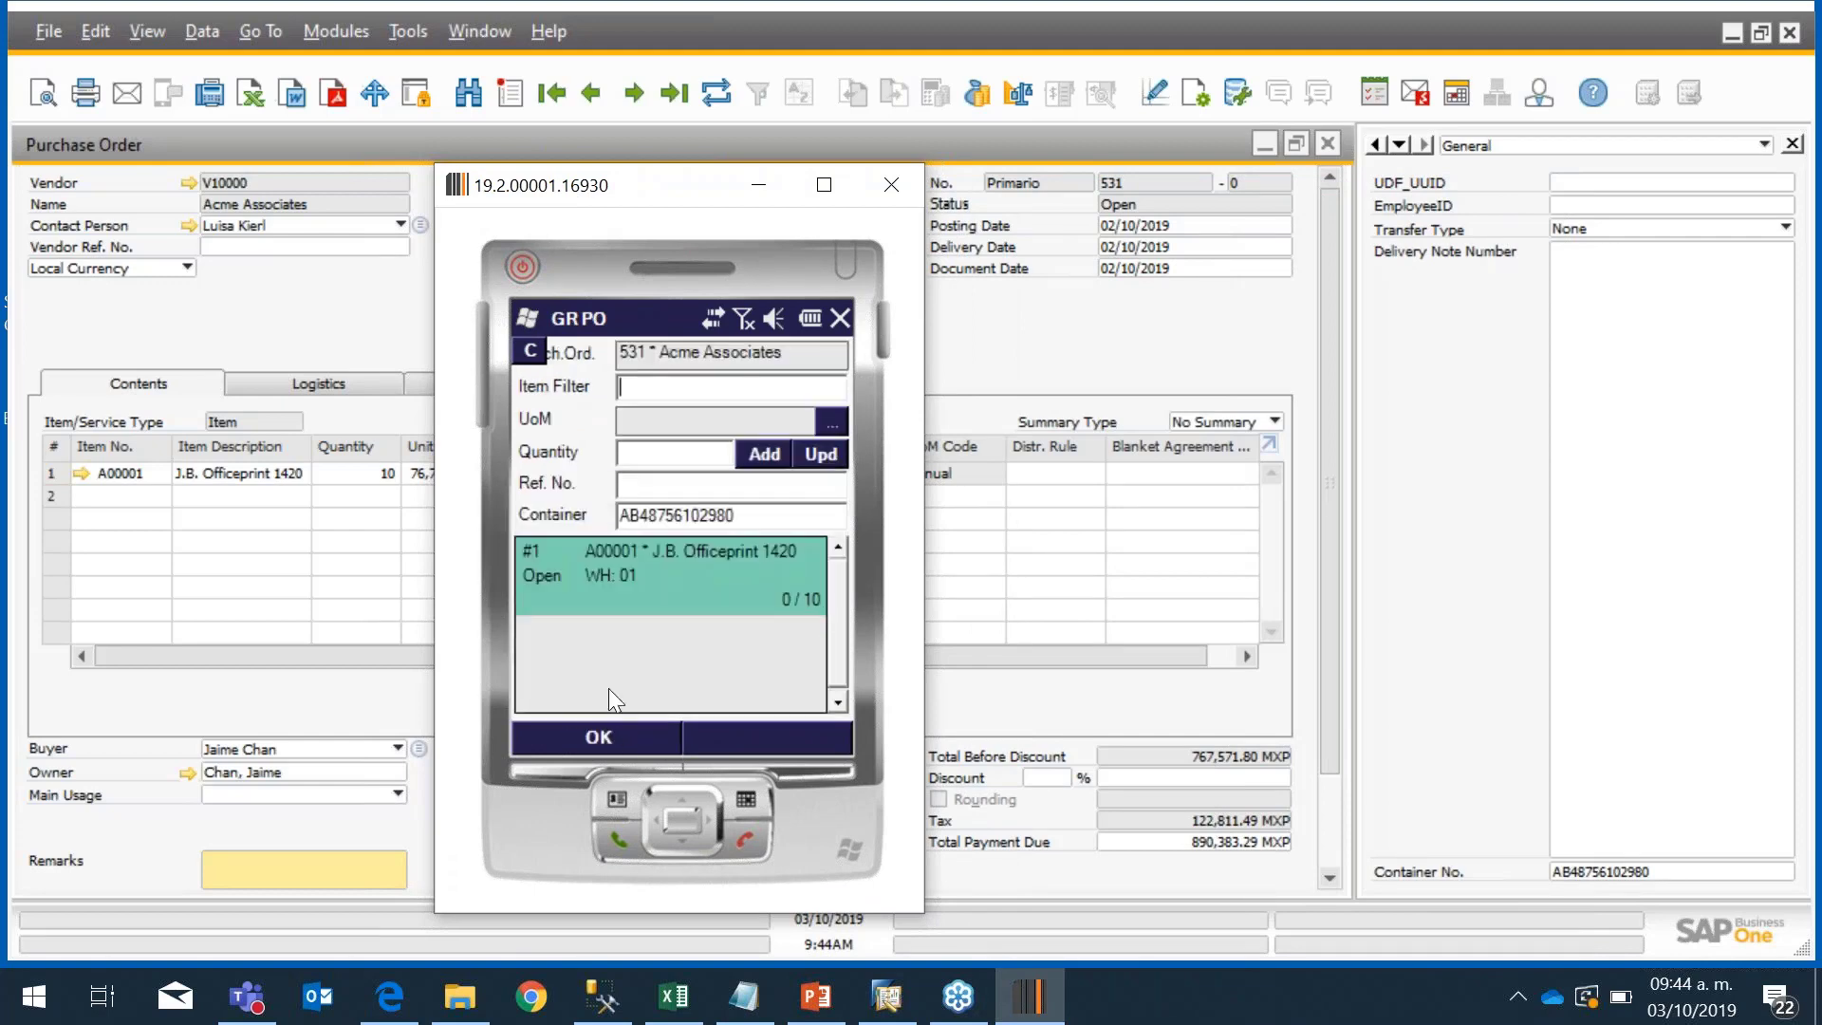
Step: Add a received quantity of 10 for item A00001, finish the receipt with Ref. No. empty and accept the missing-reference warning
click(679, 459)
text(10)
click(764, 455)
click(596, 736)
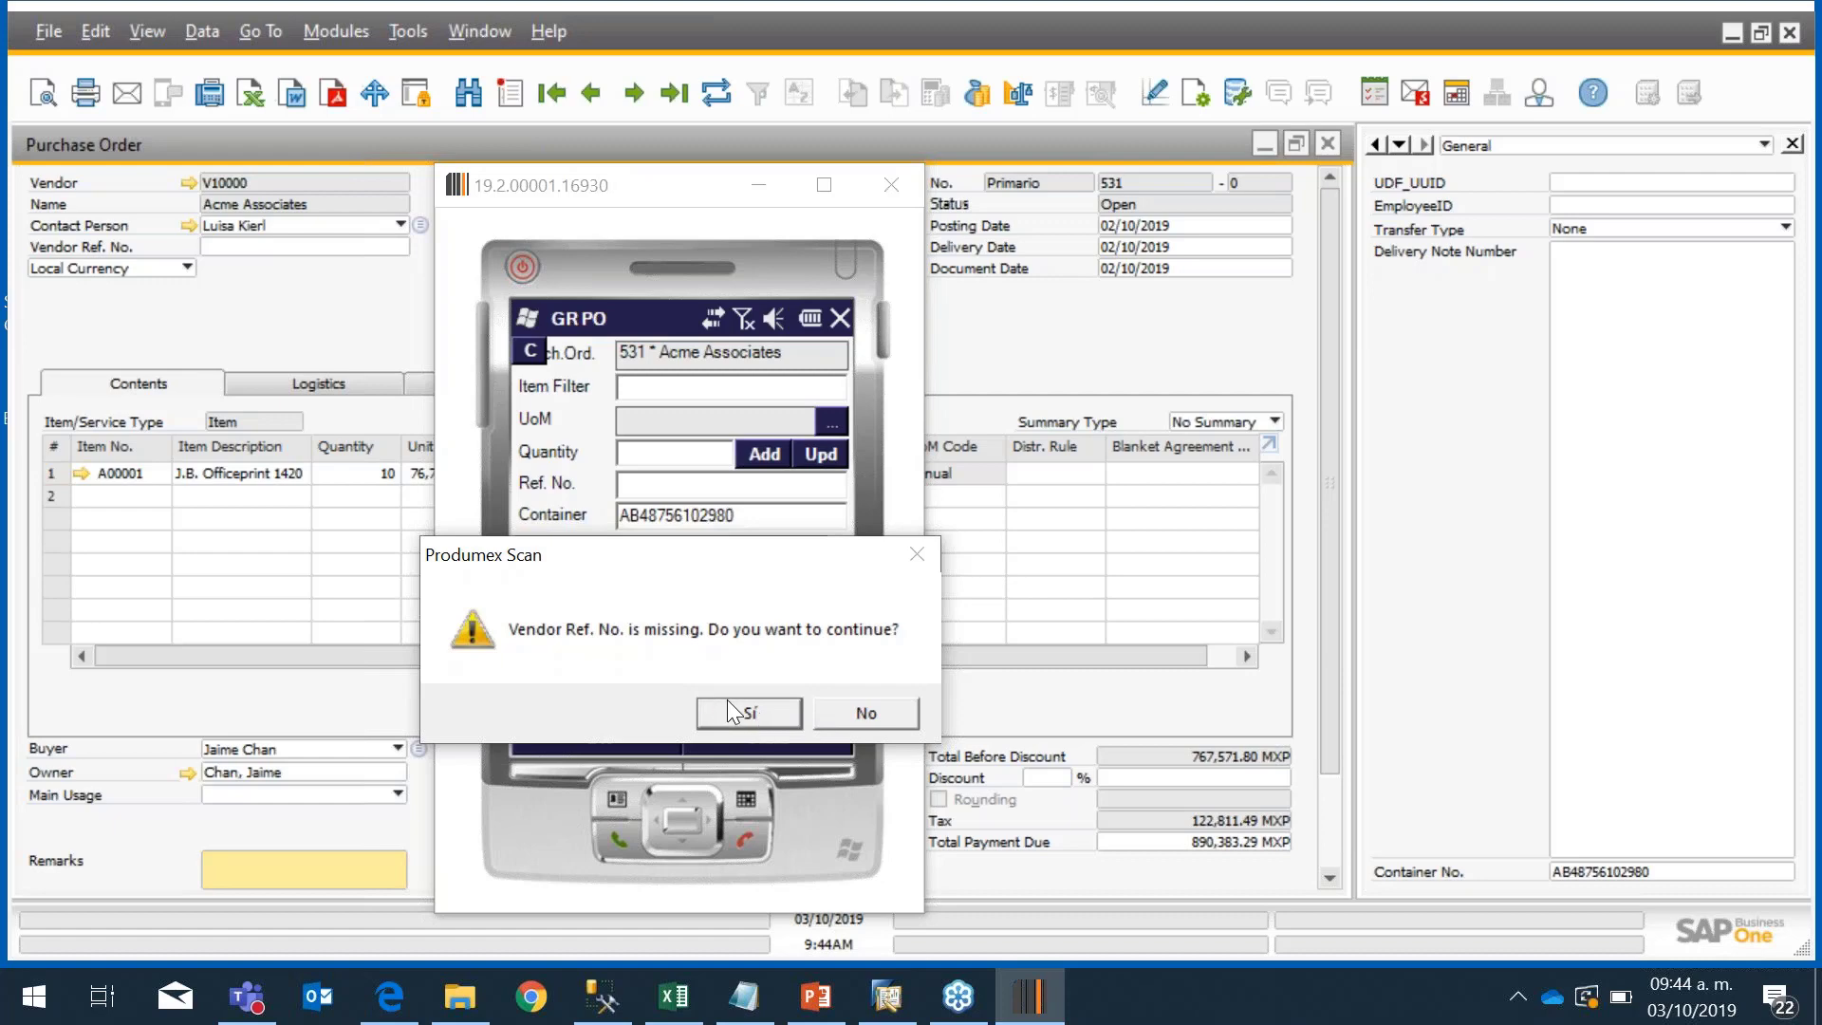
click(797, 712)
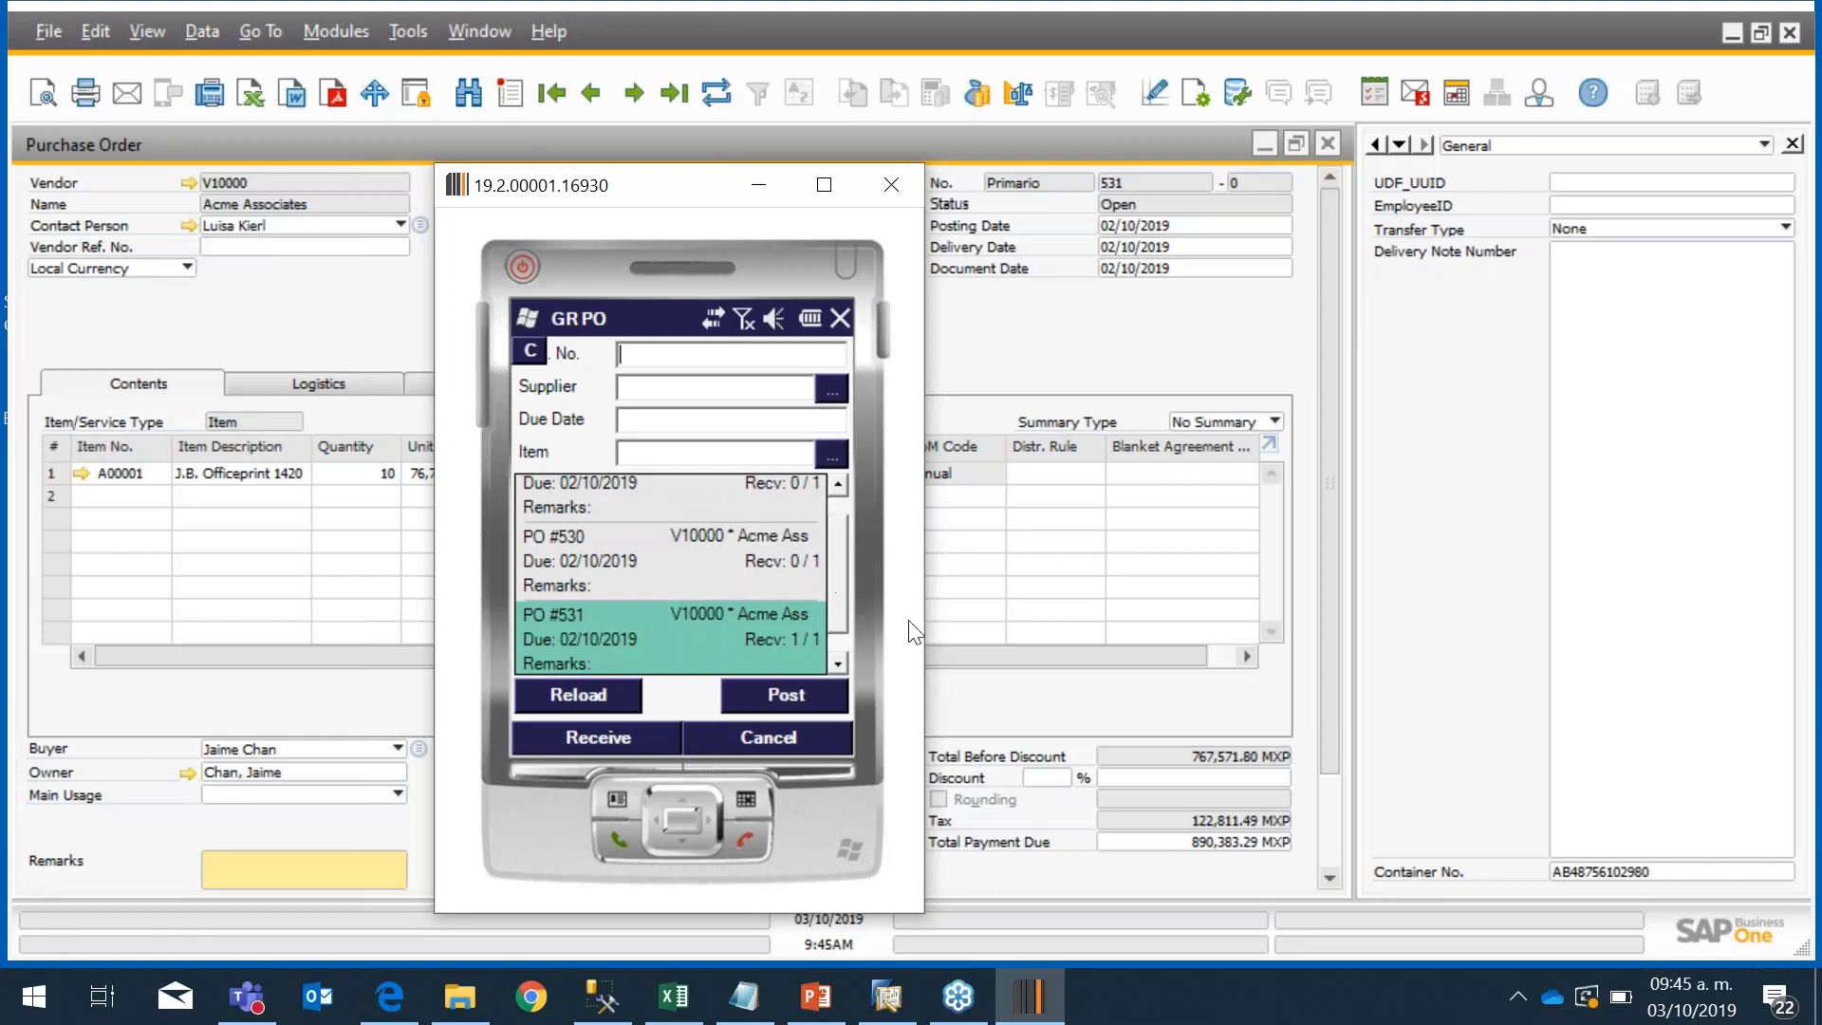
Step: Look through the open purchase orders and go to the GR PO Post screen for the received order
drag(843, 545, 841, 510)
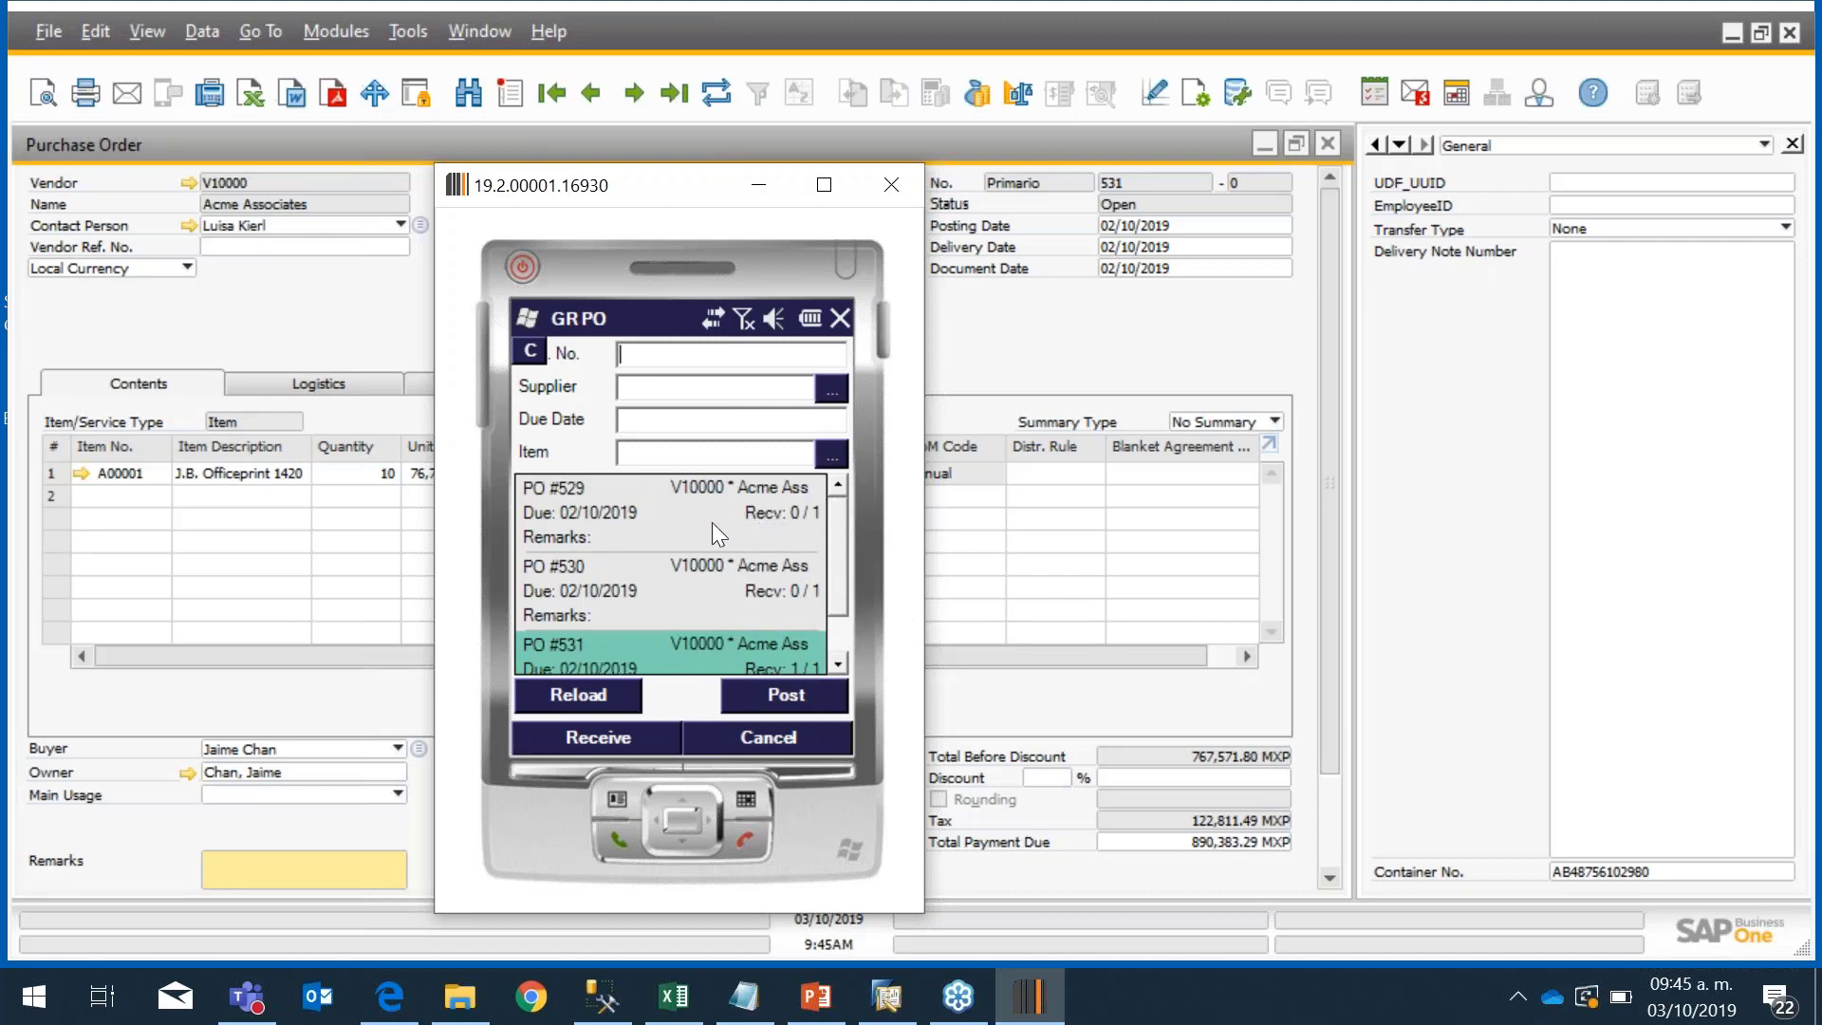
click(743, 524)
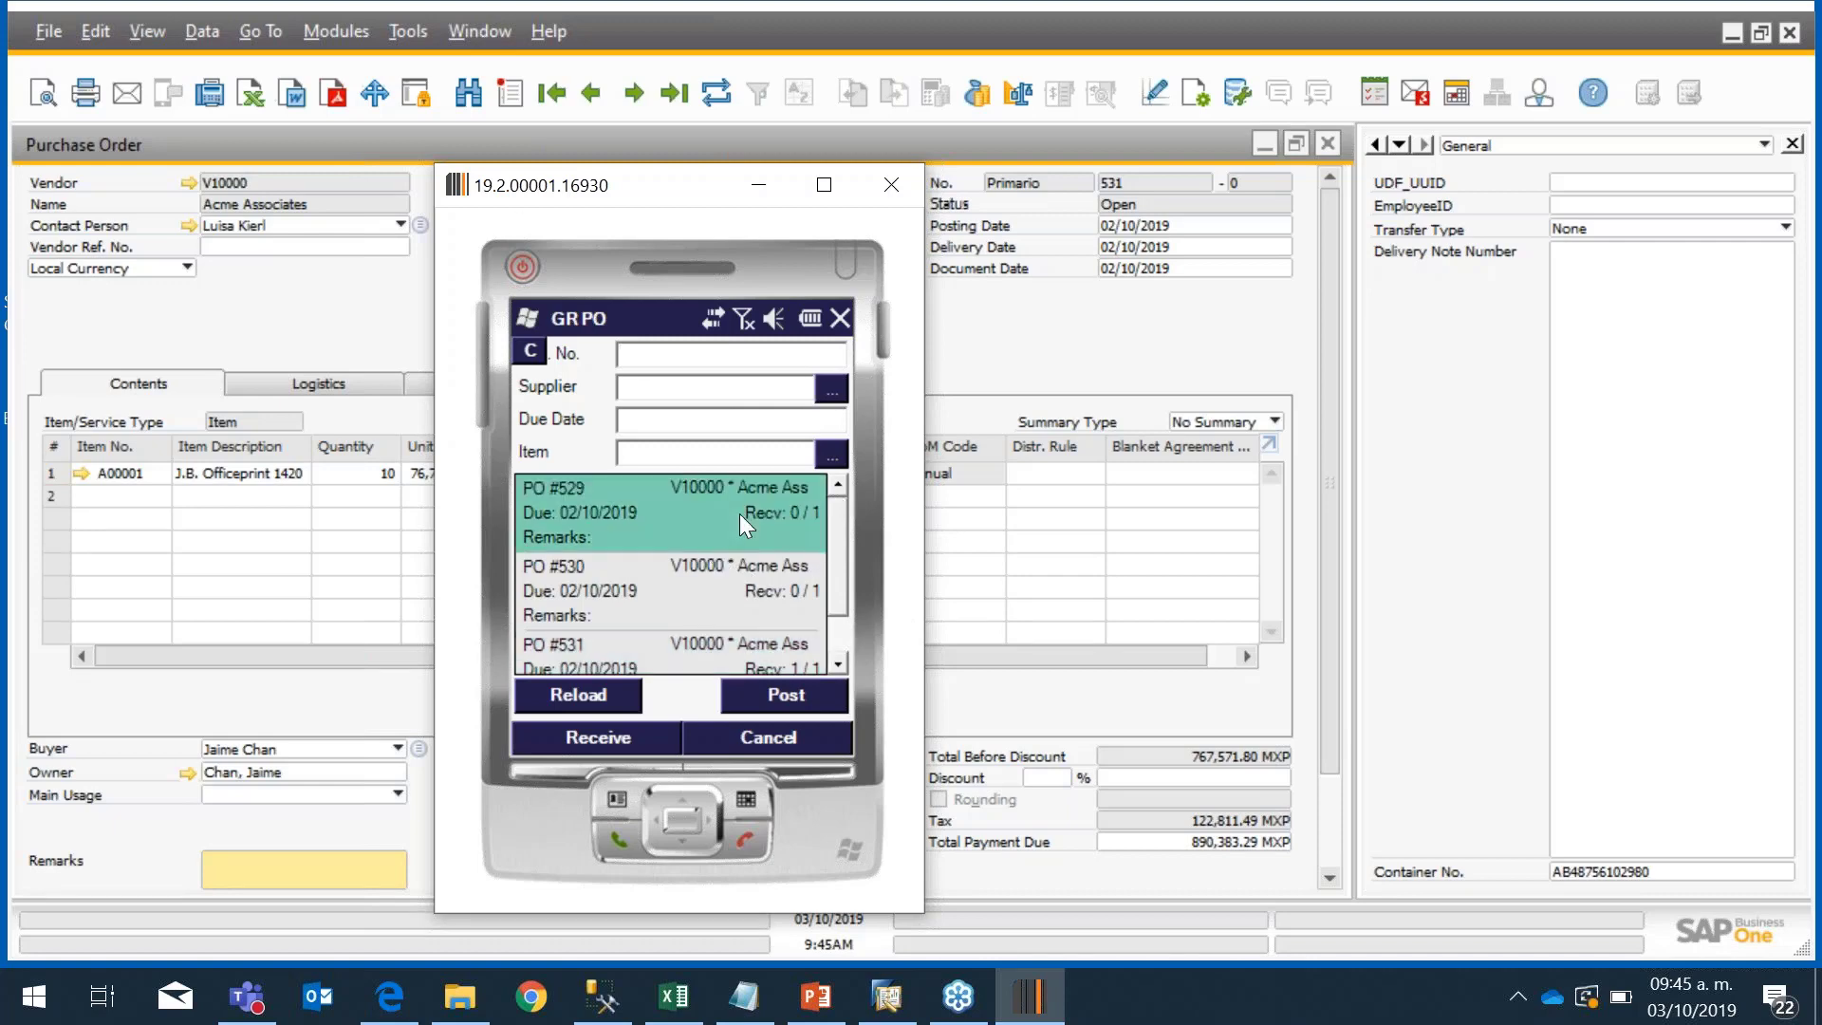
click(795, 699)
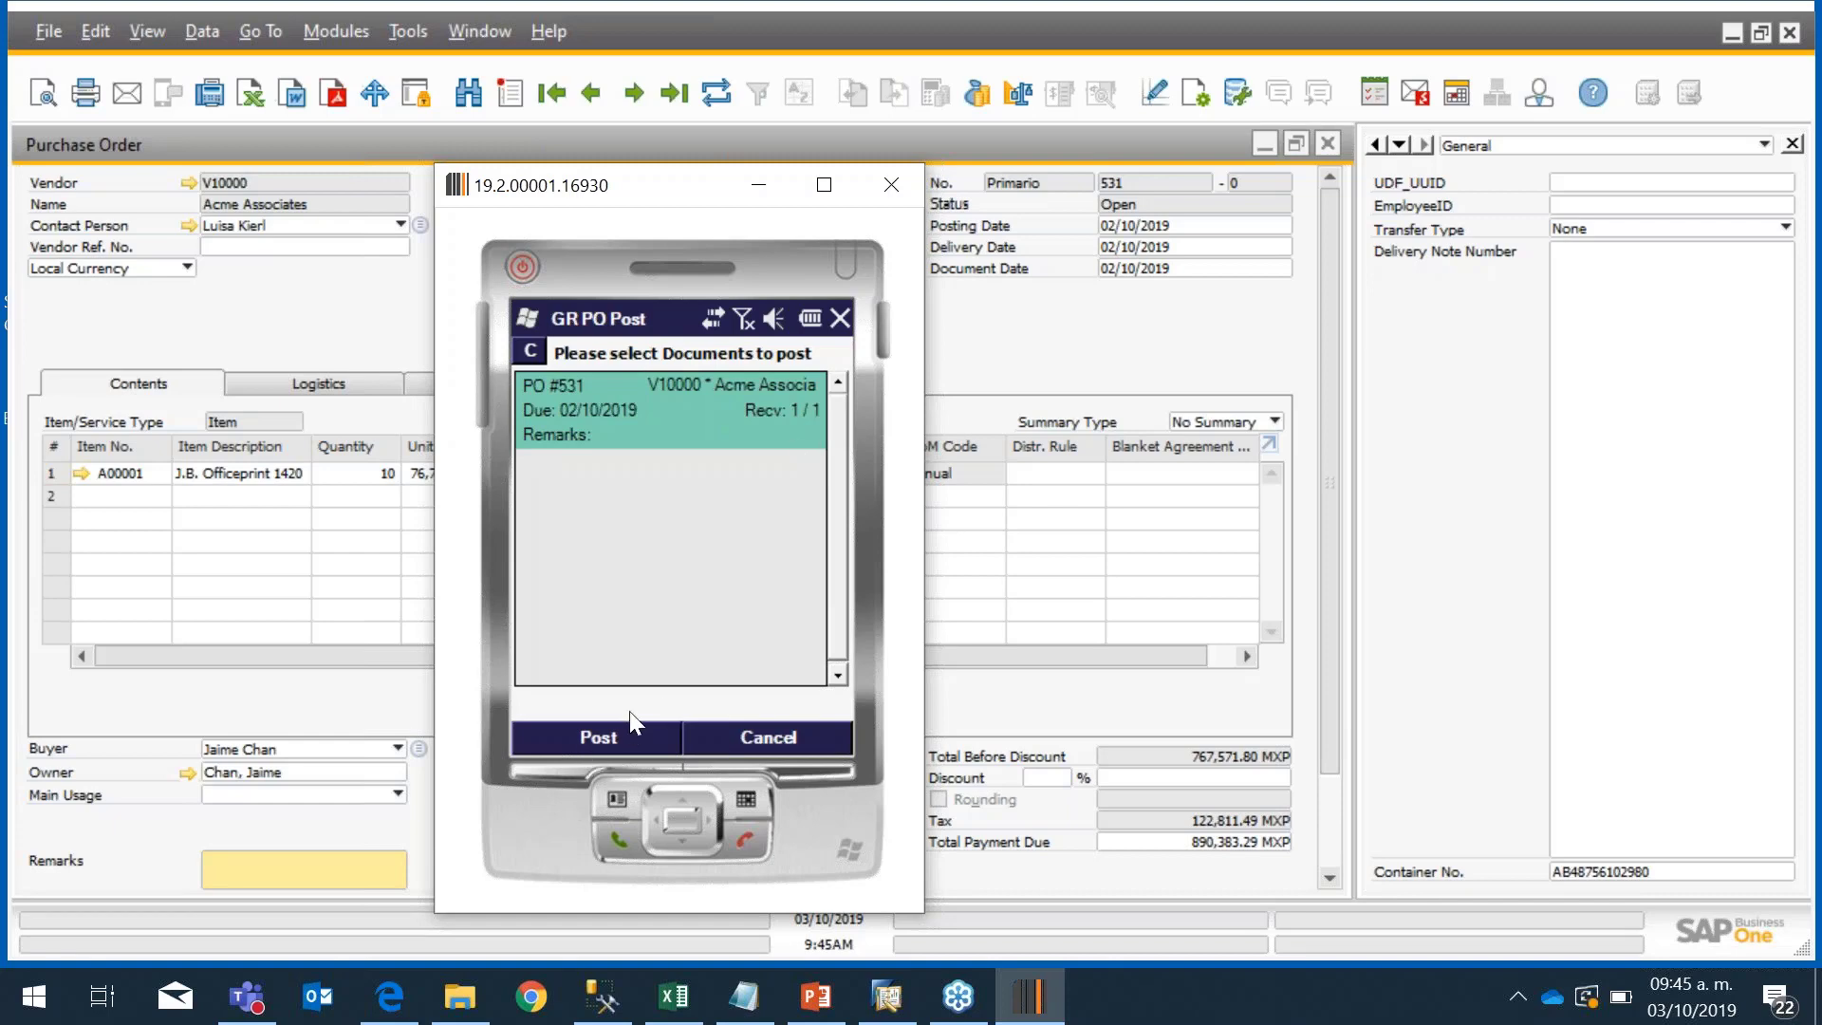
Step: Examine the GR PO Post screen's customization information for the GoodsReceiptPOPostSelectionScreen_OK_clicked event, and close the information window
click(533, 355)
click(716, 248)
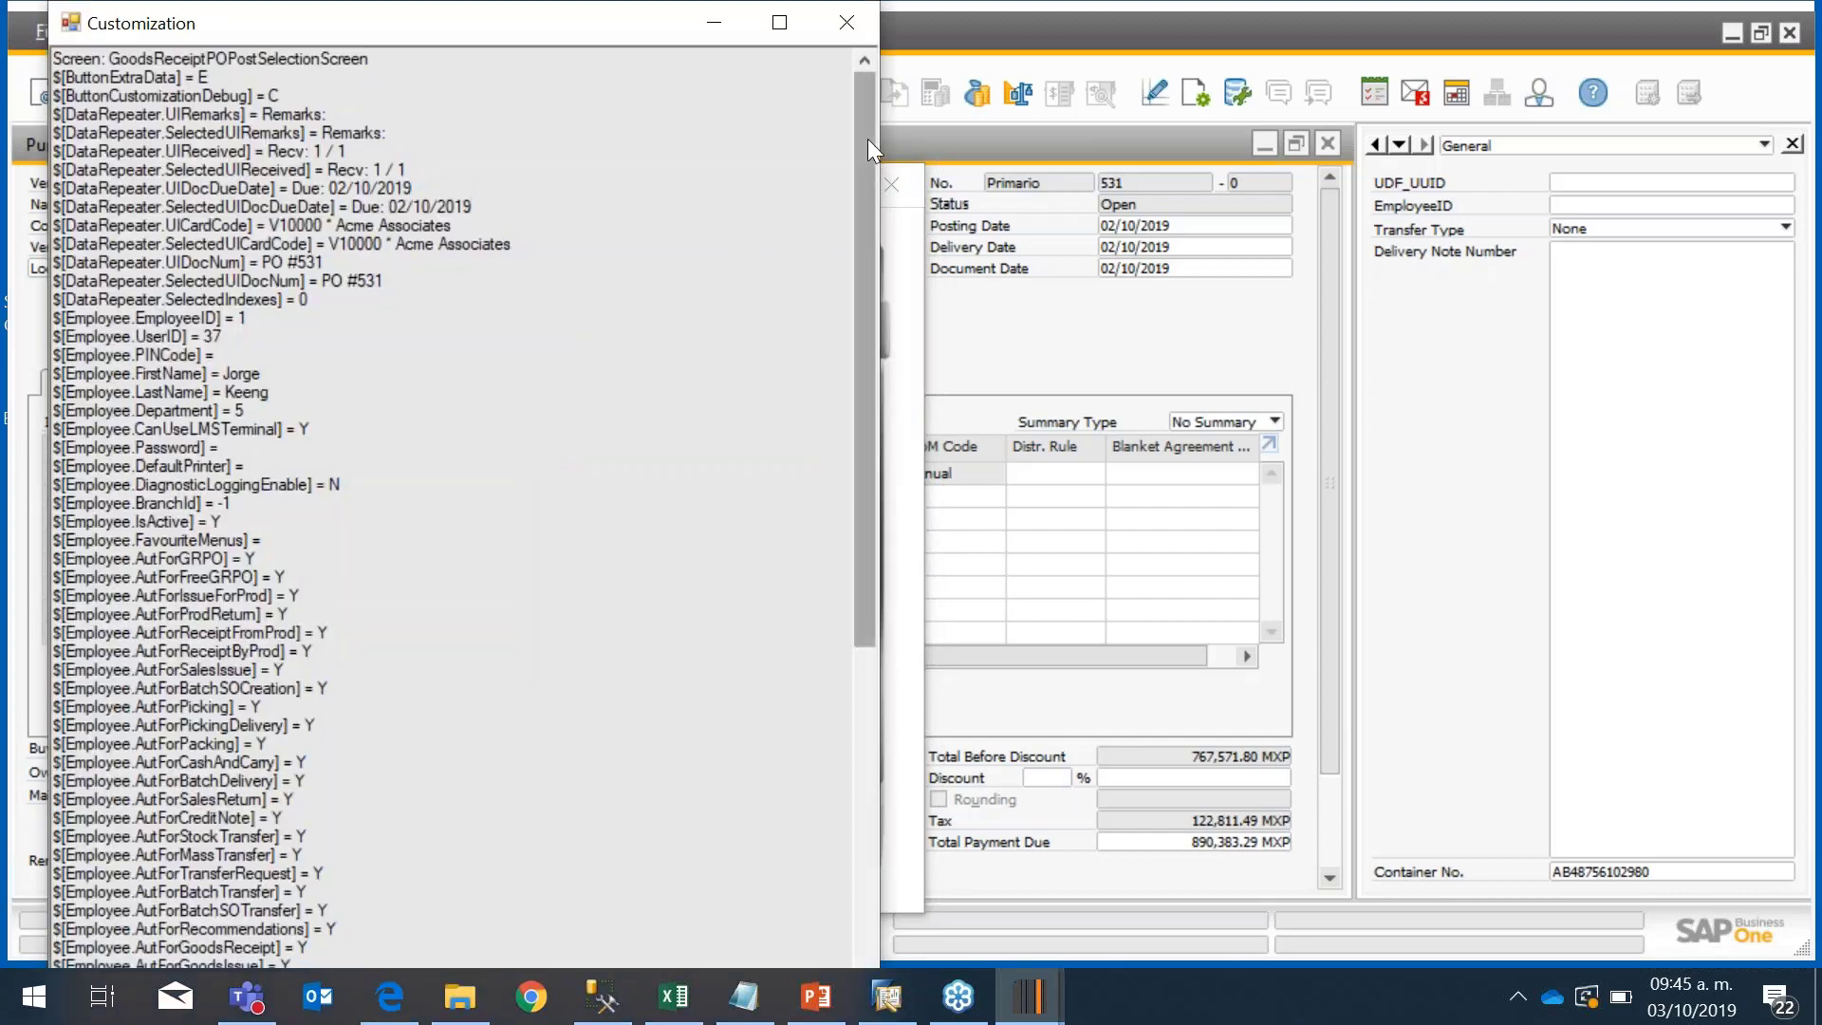
drag(867, 139, 870, 698)
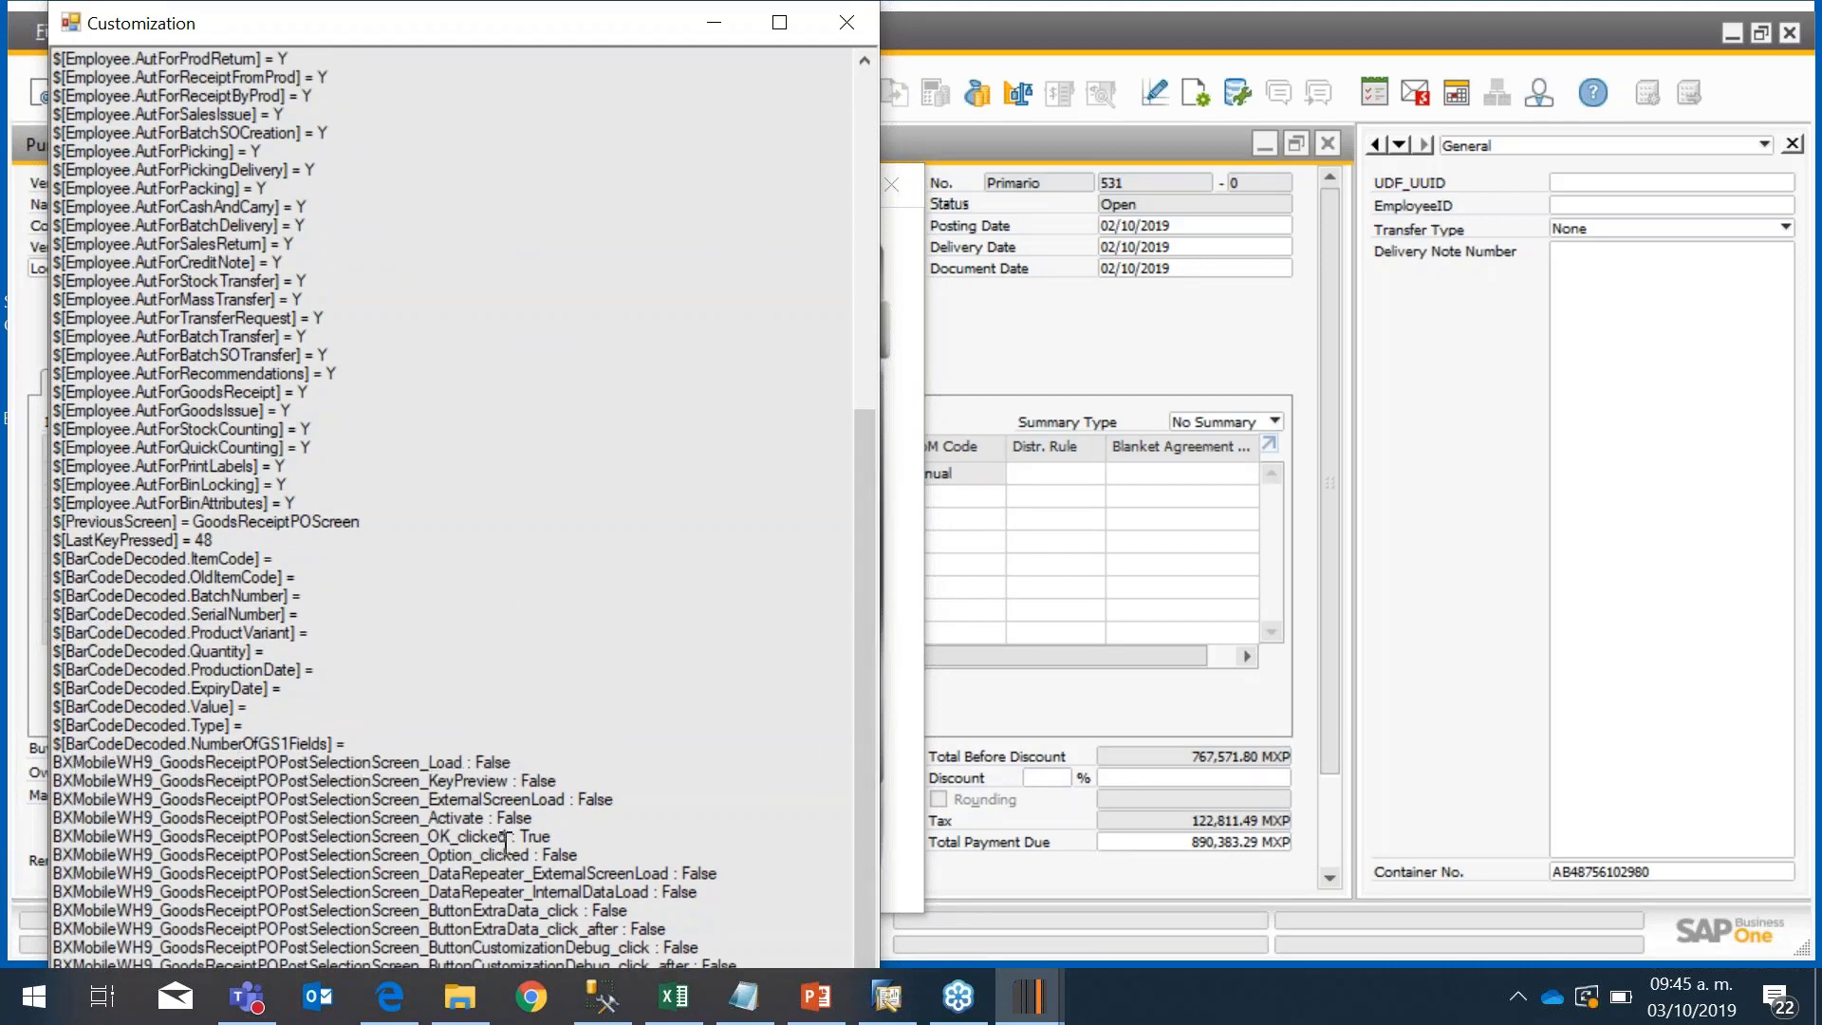
drag(509, 839, 118, 837)
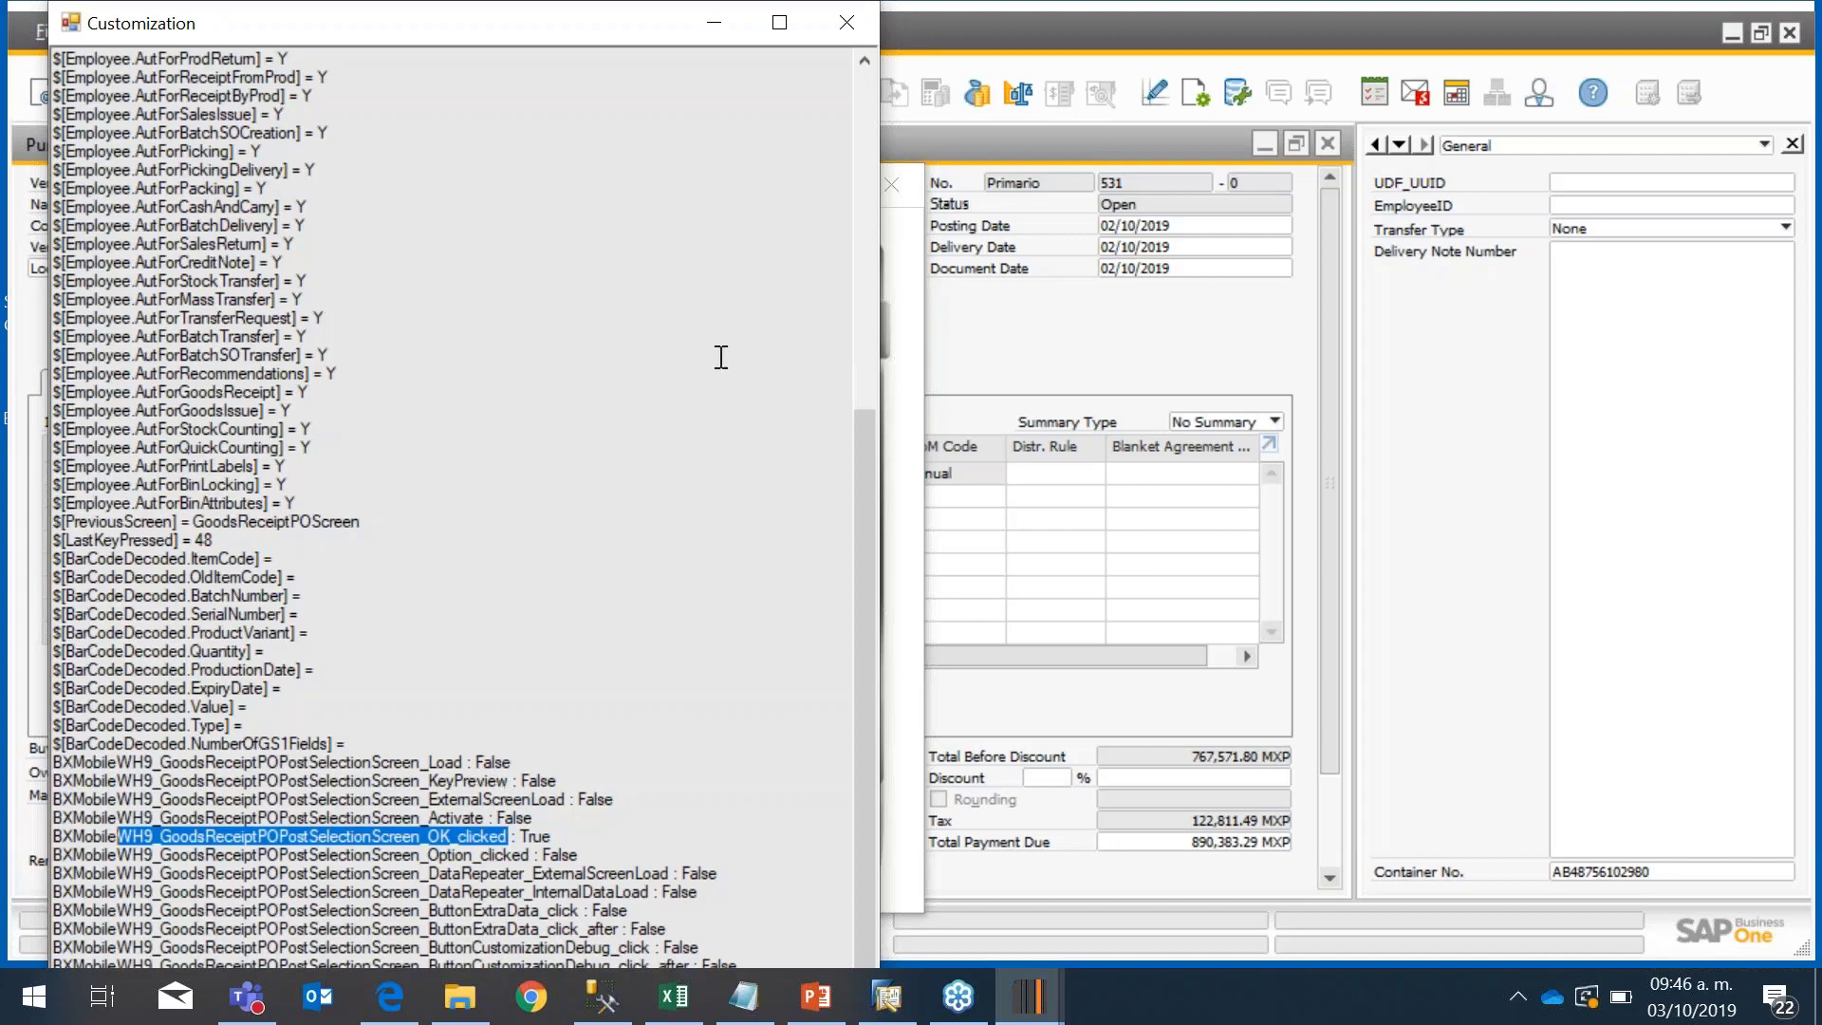
click(729, 28)
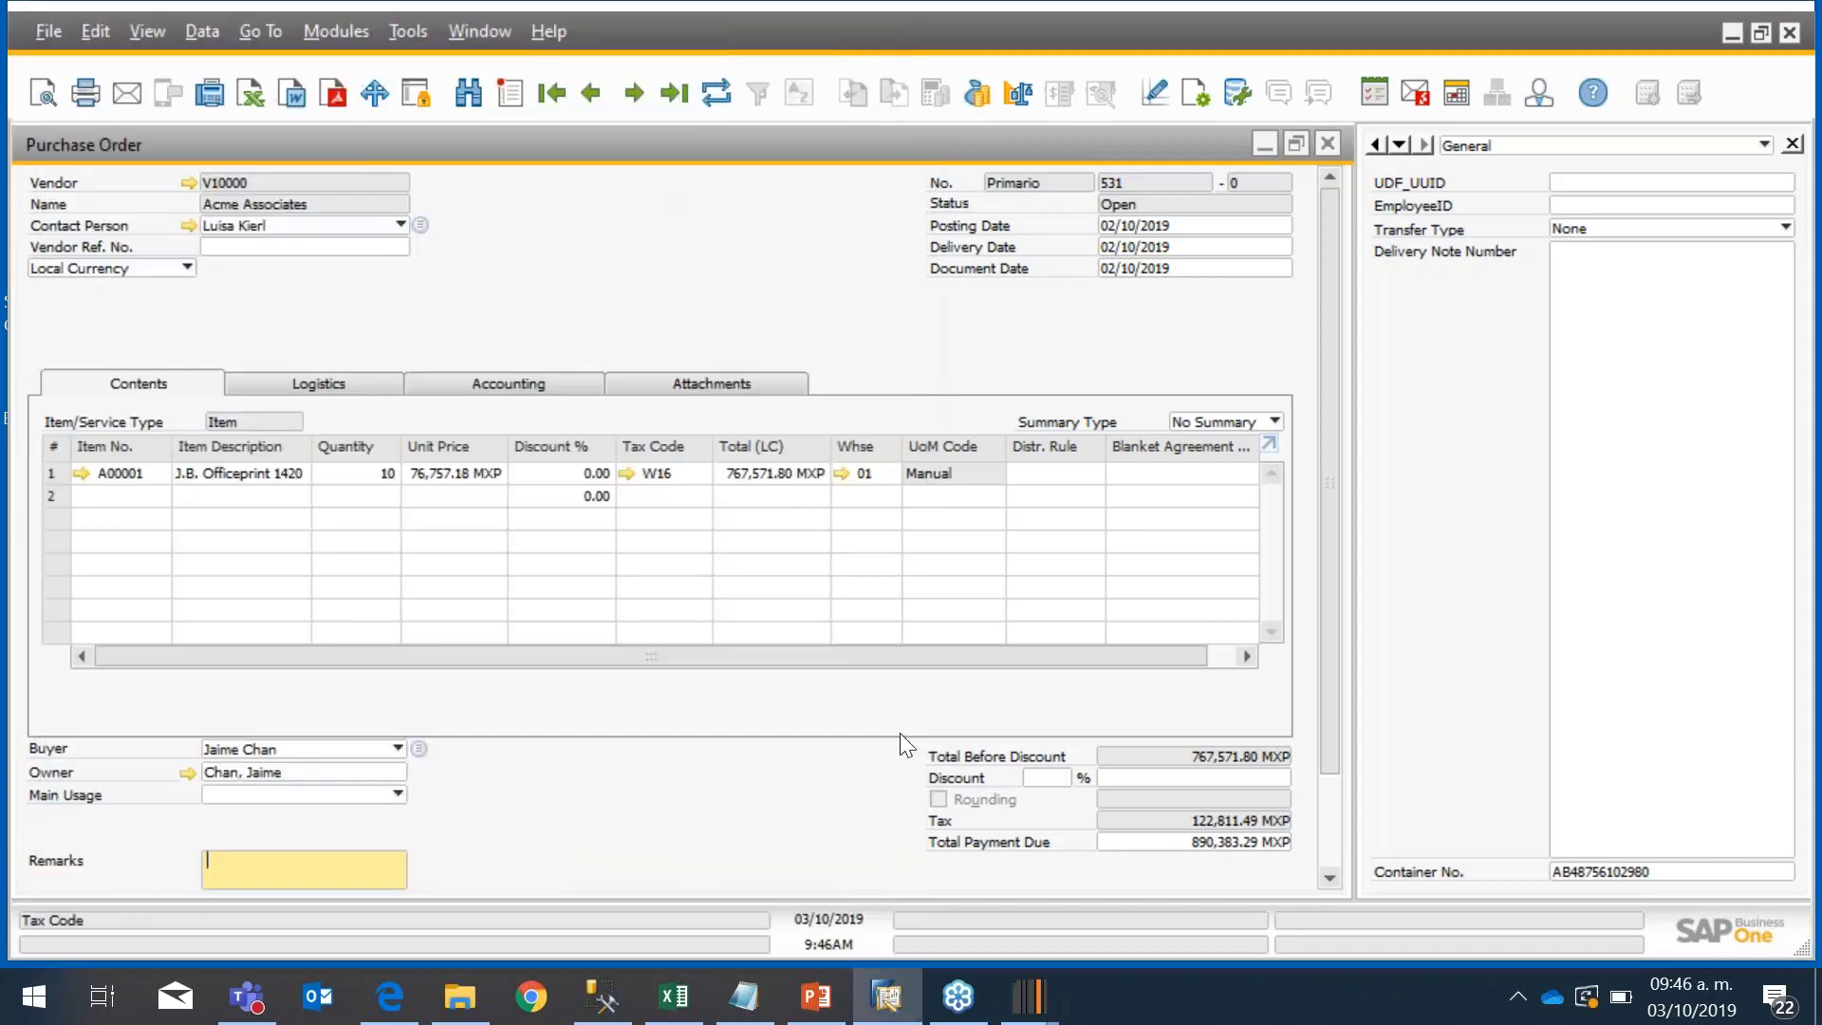
mouse_move(1033, 1003)
click(1065, 897)
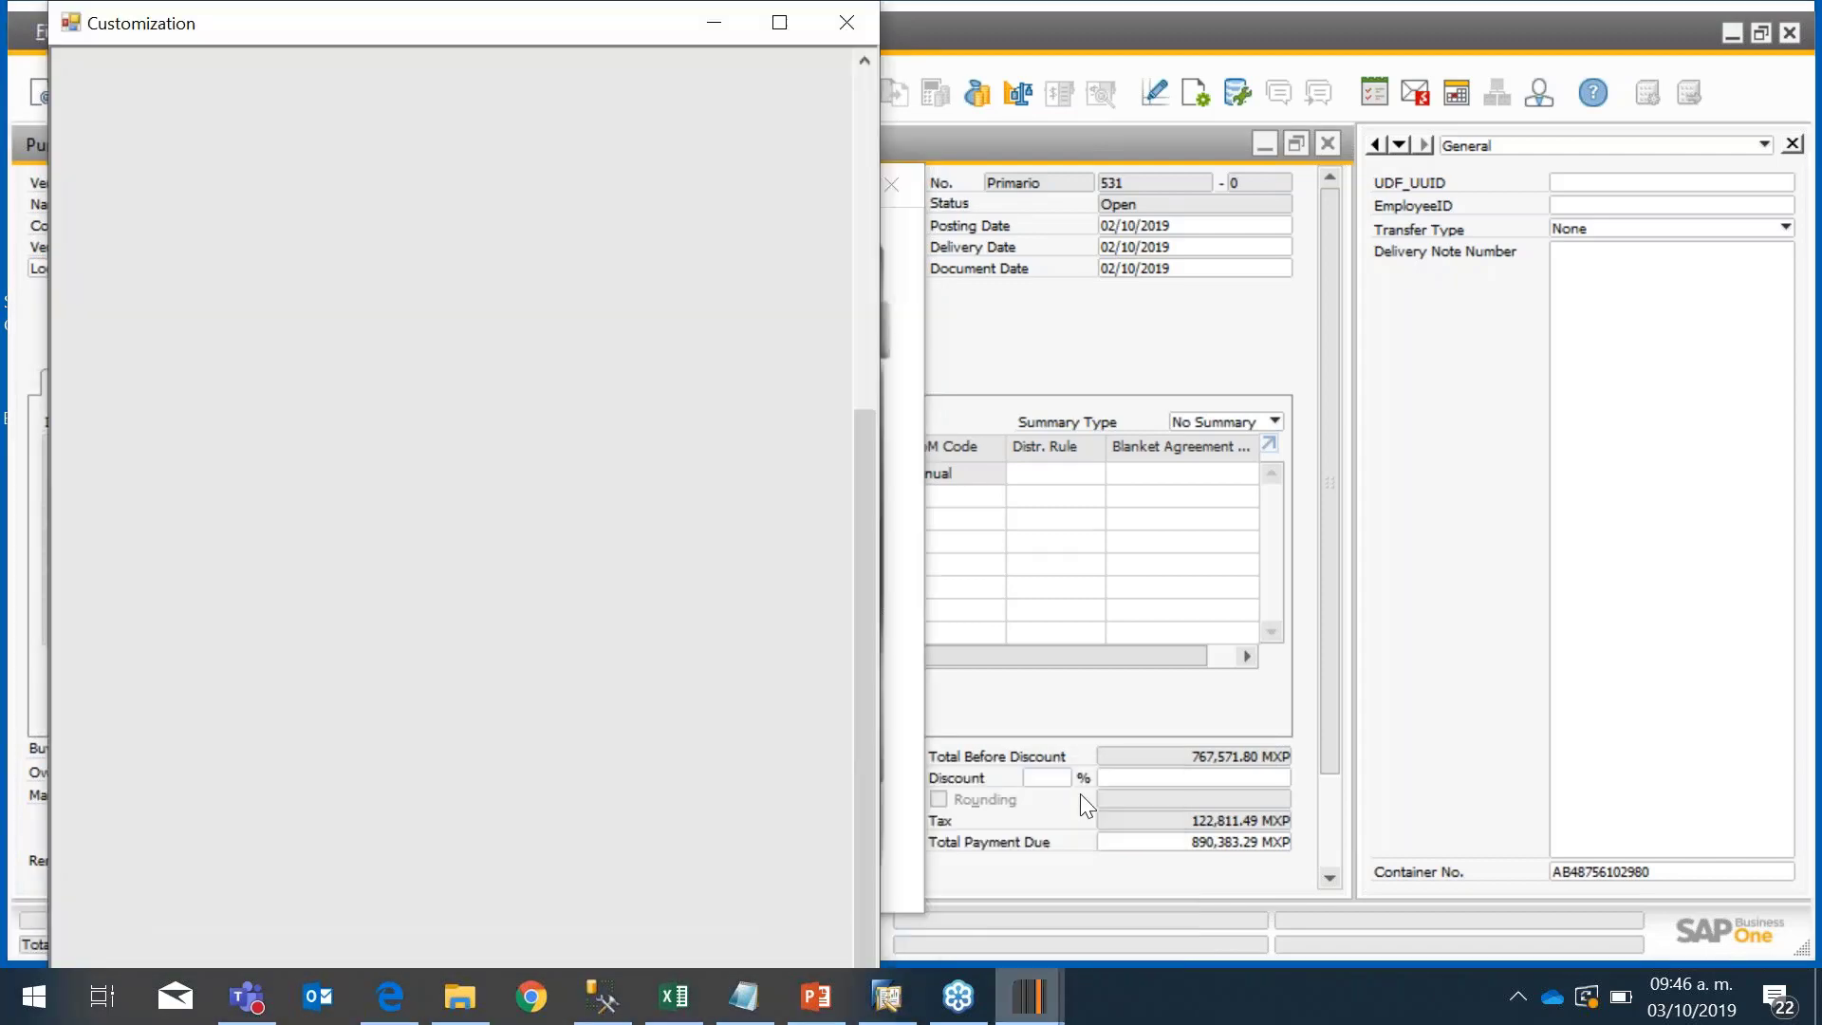
click(856, 25)
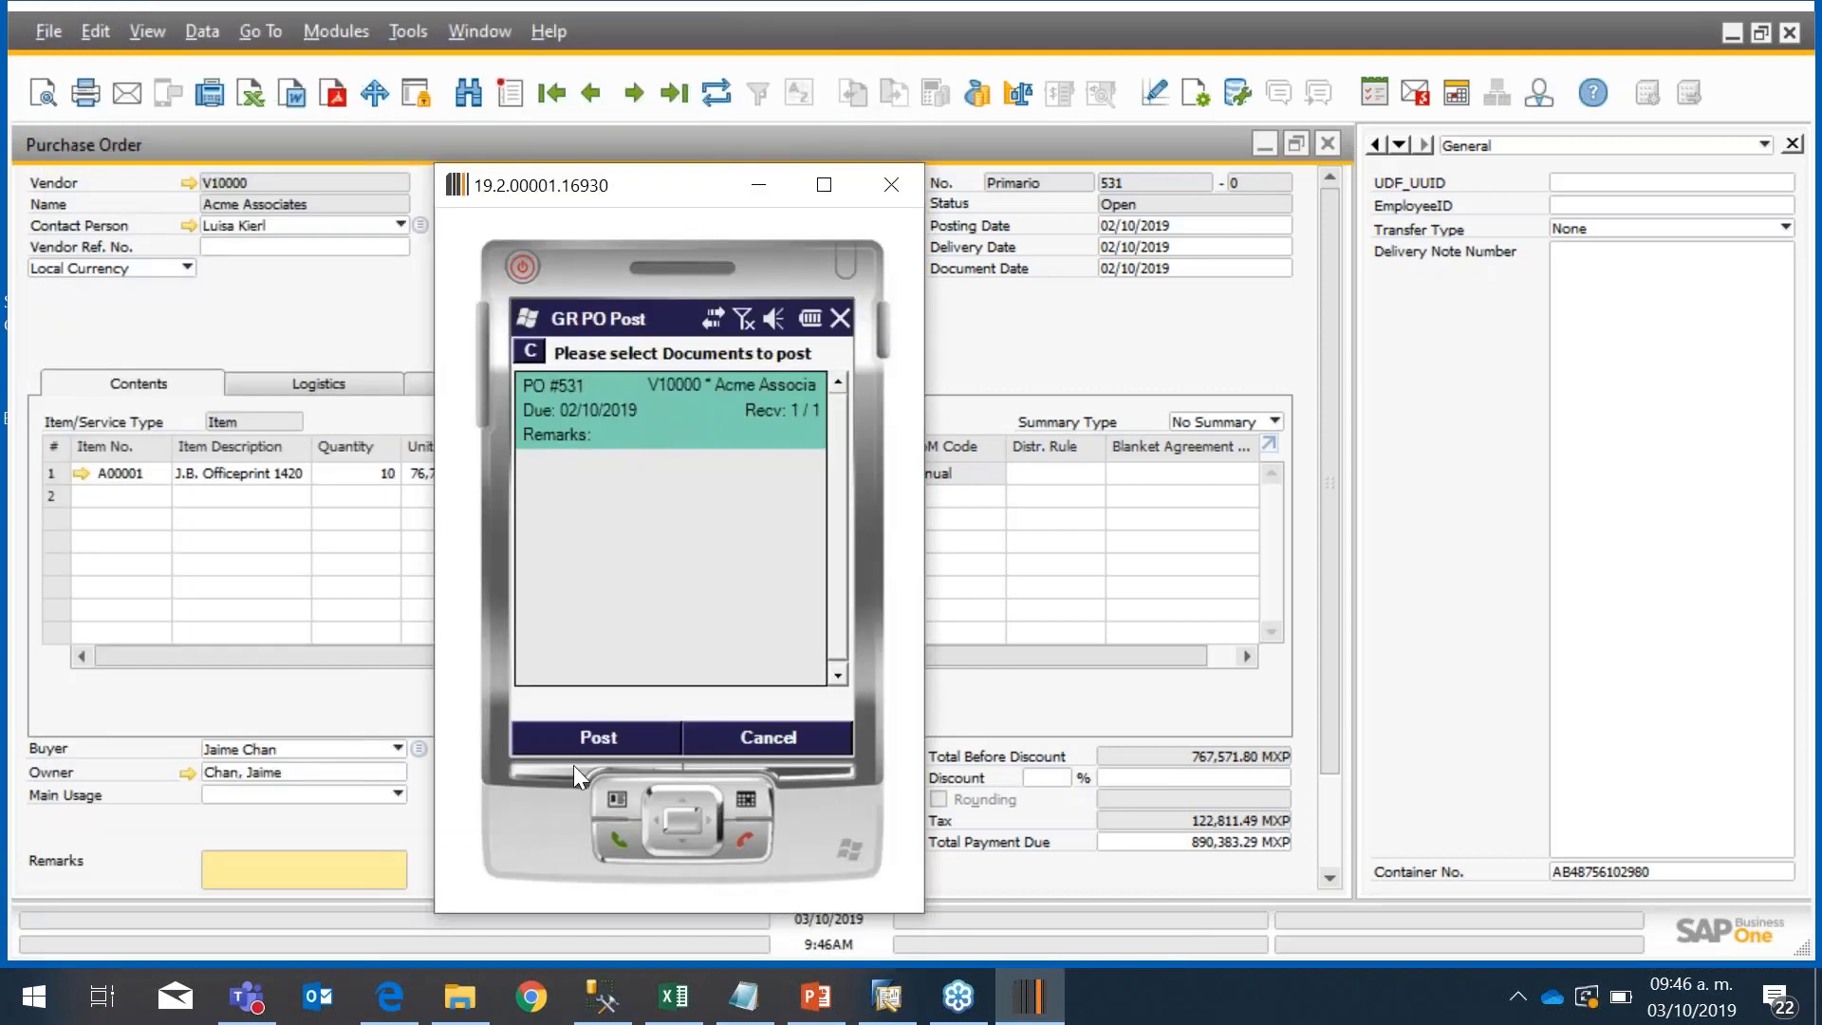
Step: Post the received purchase order, accept the warning about not changing the document, and dismiss the posting message
click(601, 740)
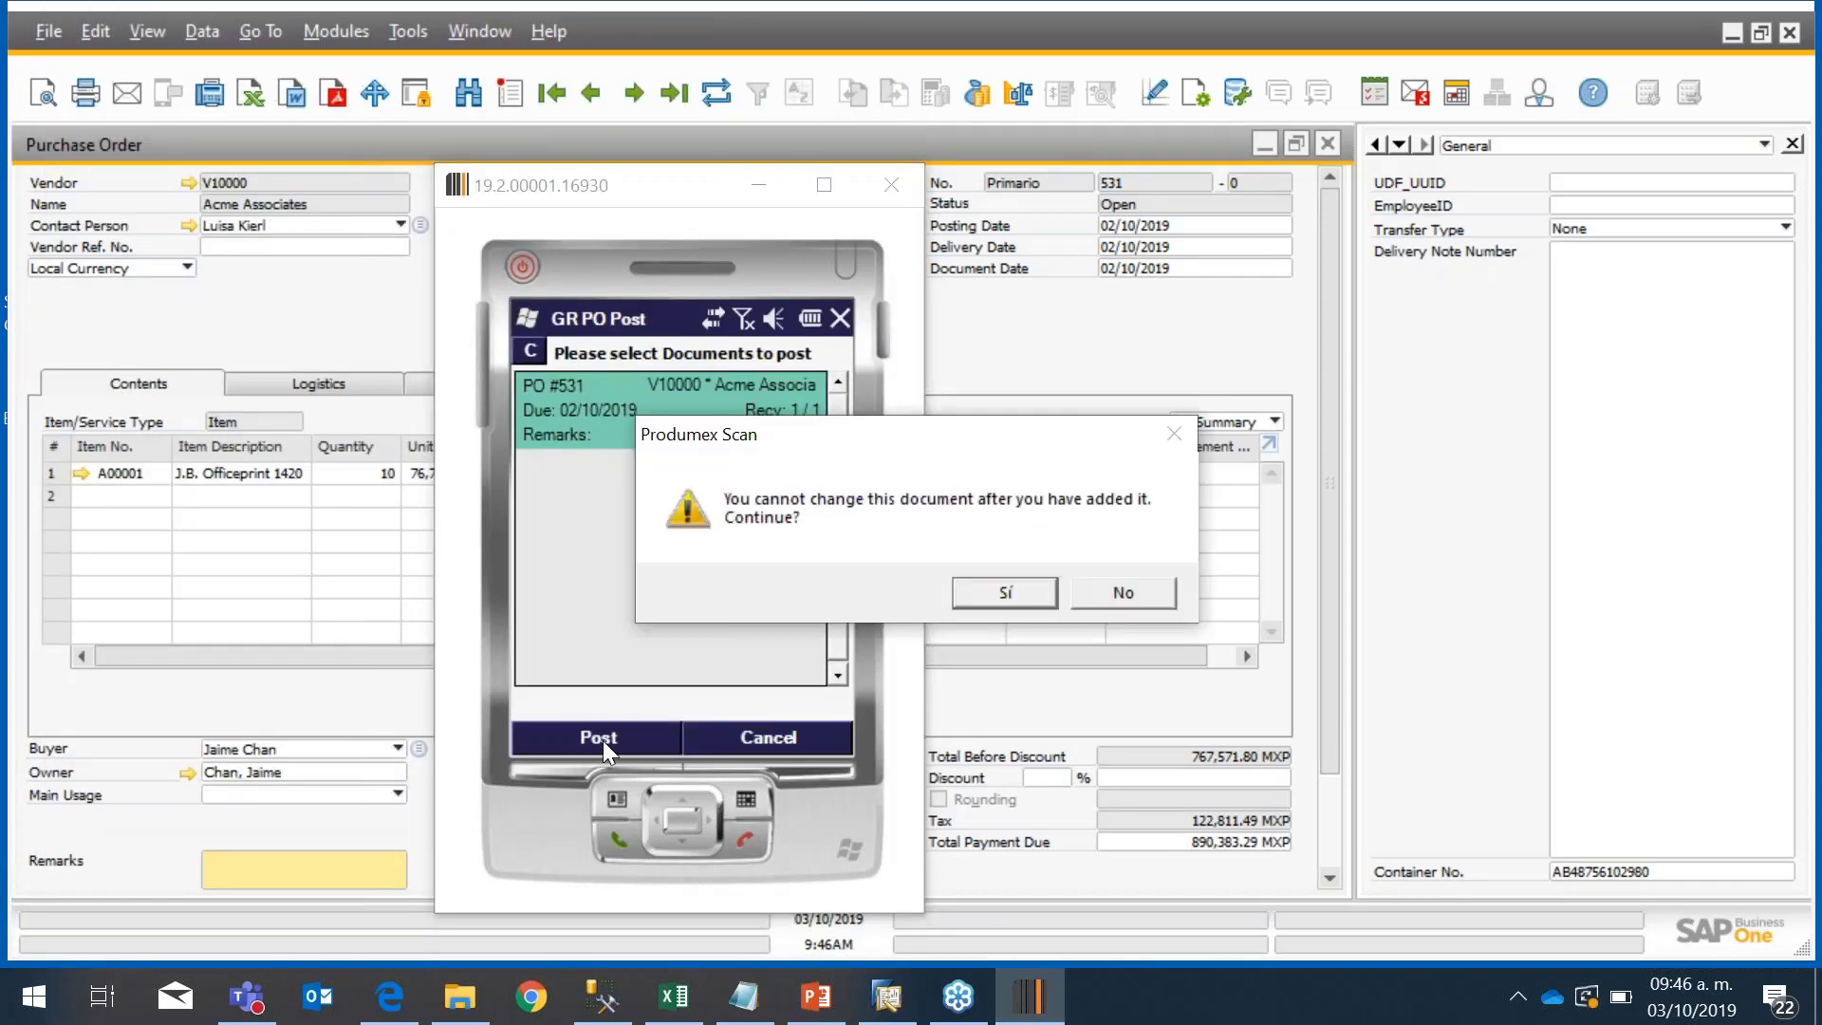
drag(771, 446, 514, 439)
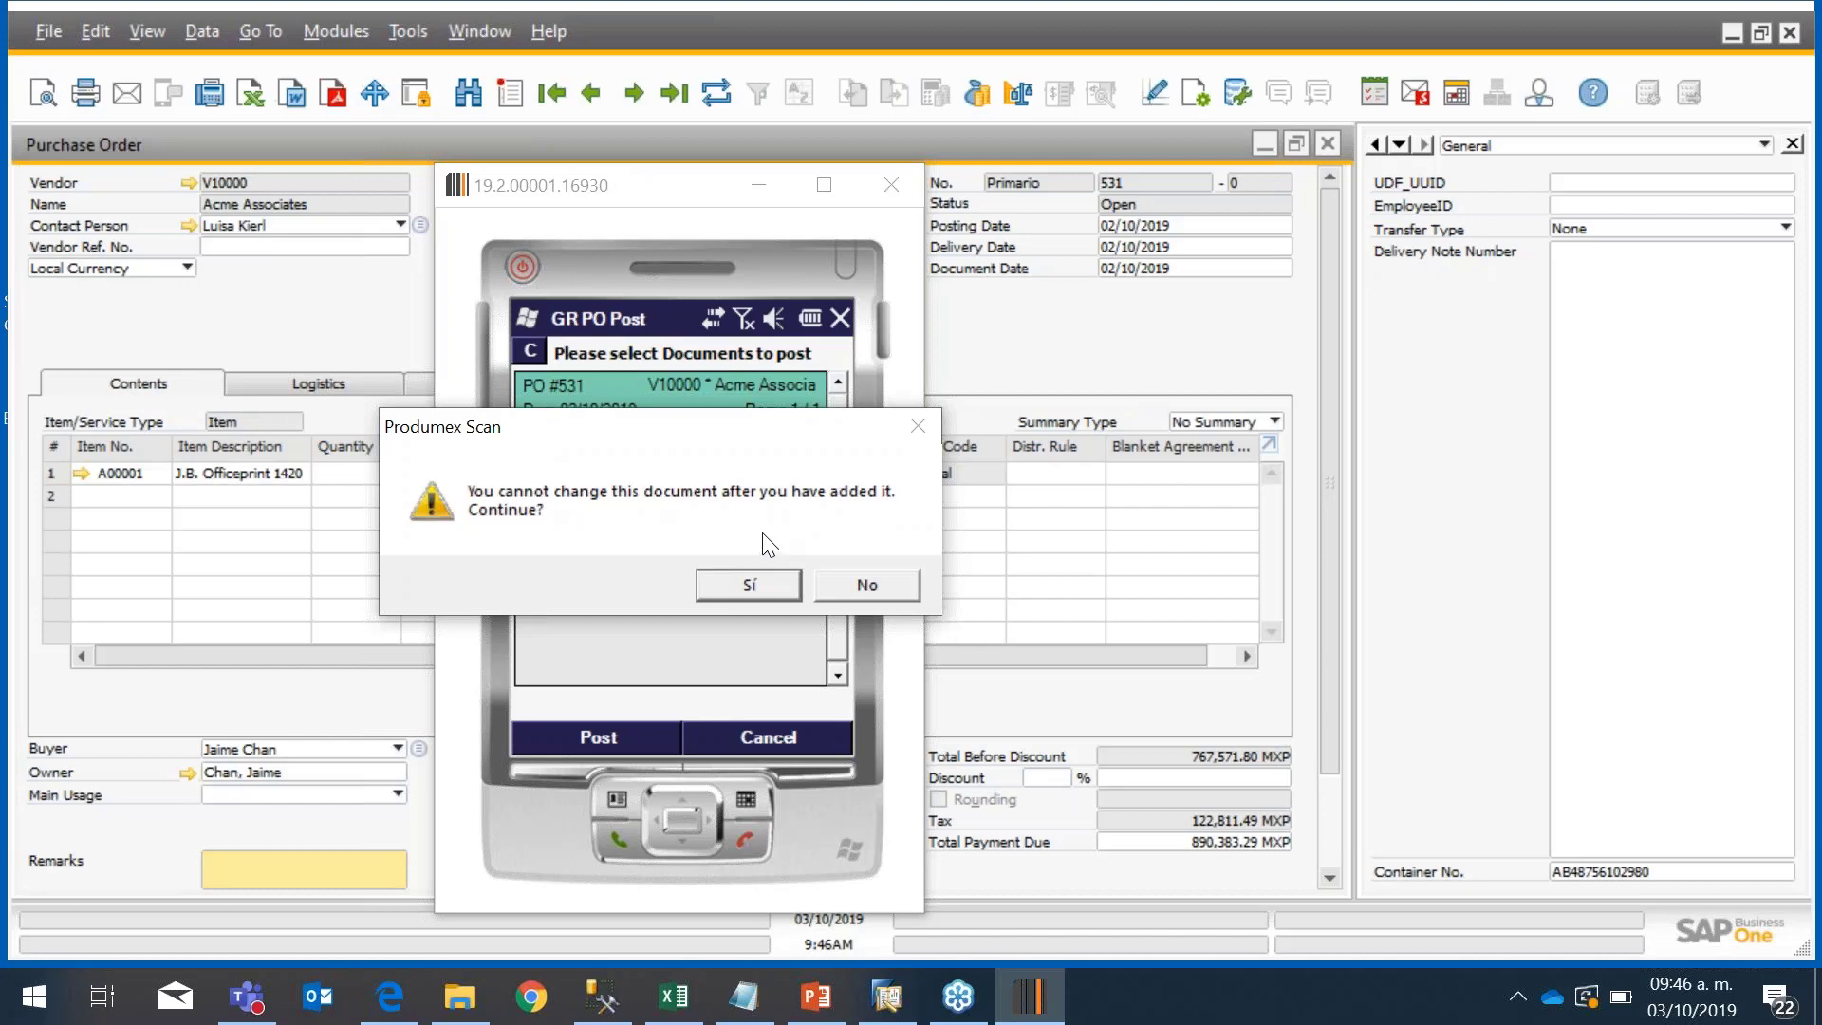
click(749, 596)
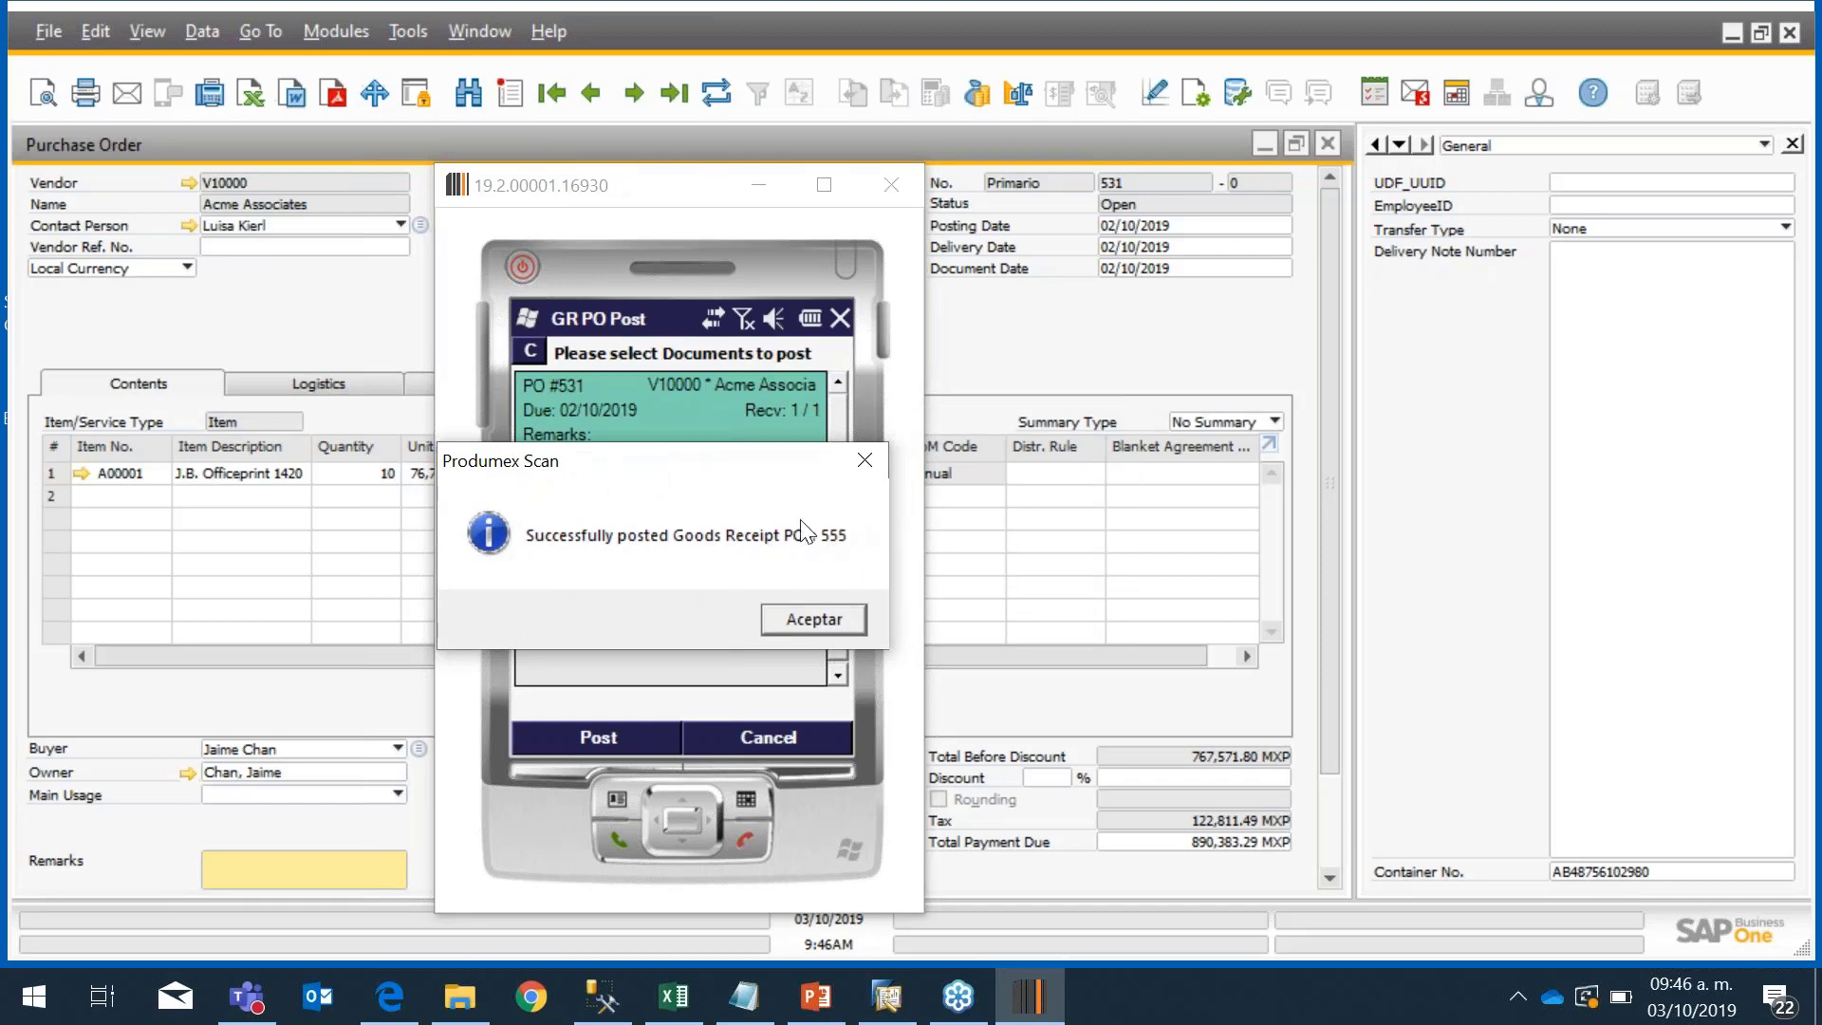
click(804, 618)
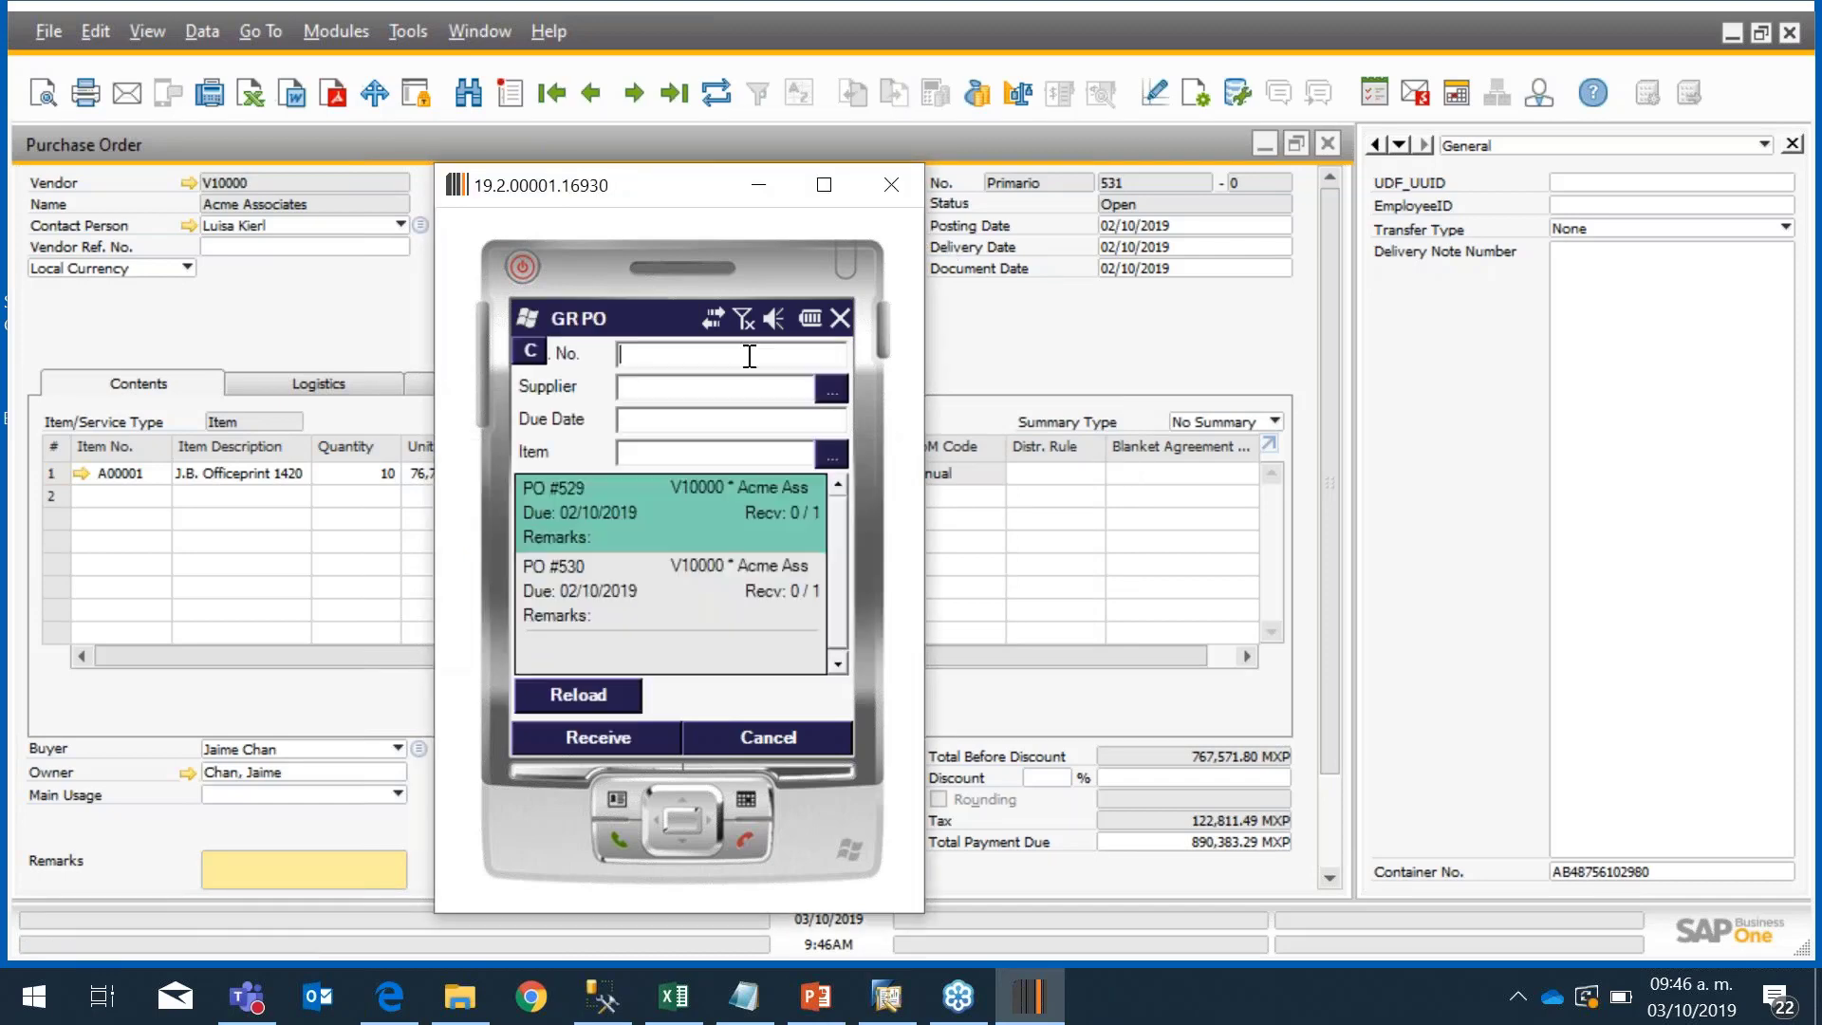
Step: Return to SAP Business One, browse the two preceding purchase orders to check their reference fields, and close the purchase order window
click(757, 186)
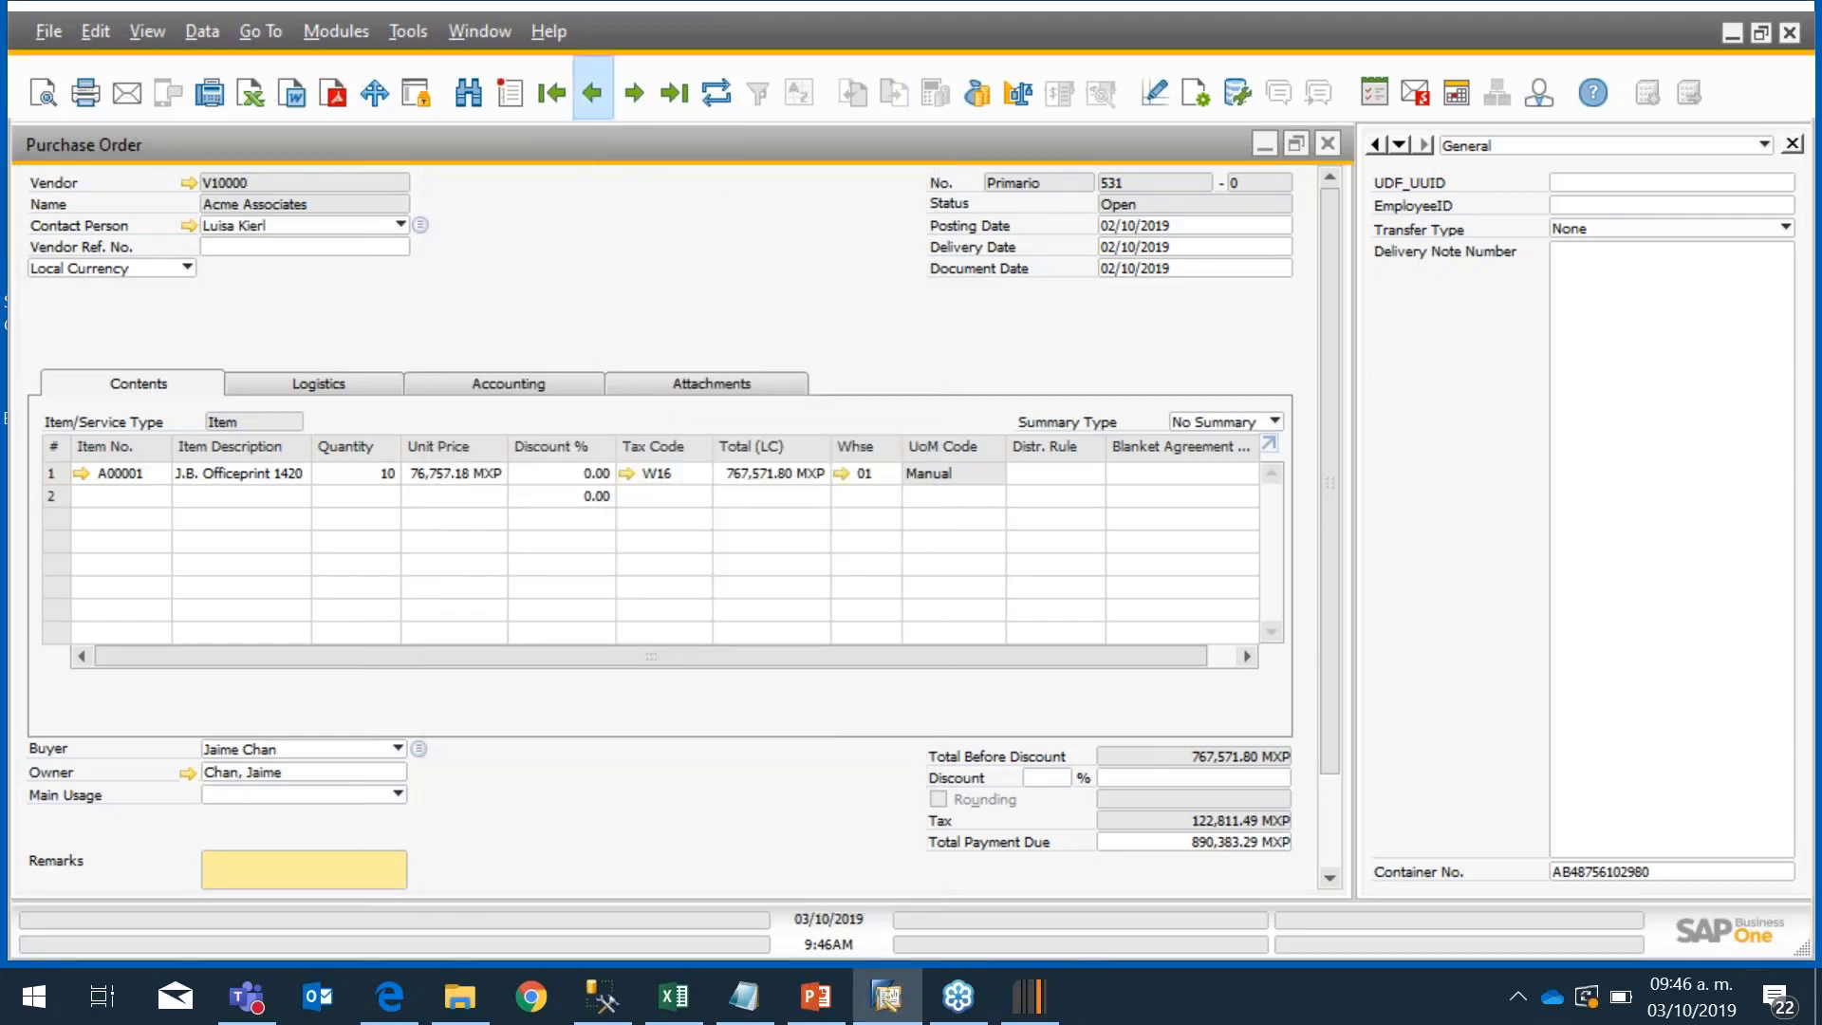
click(592, 92)
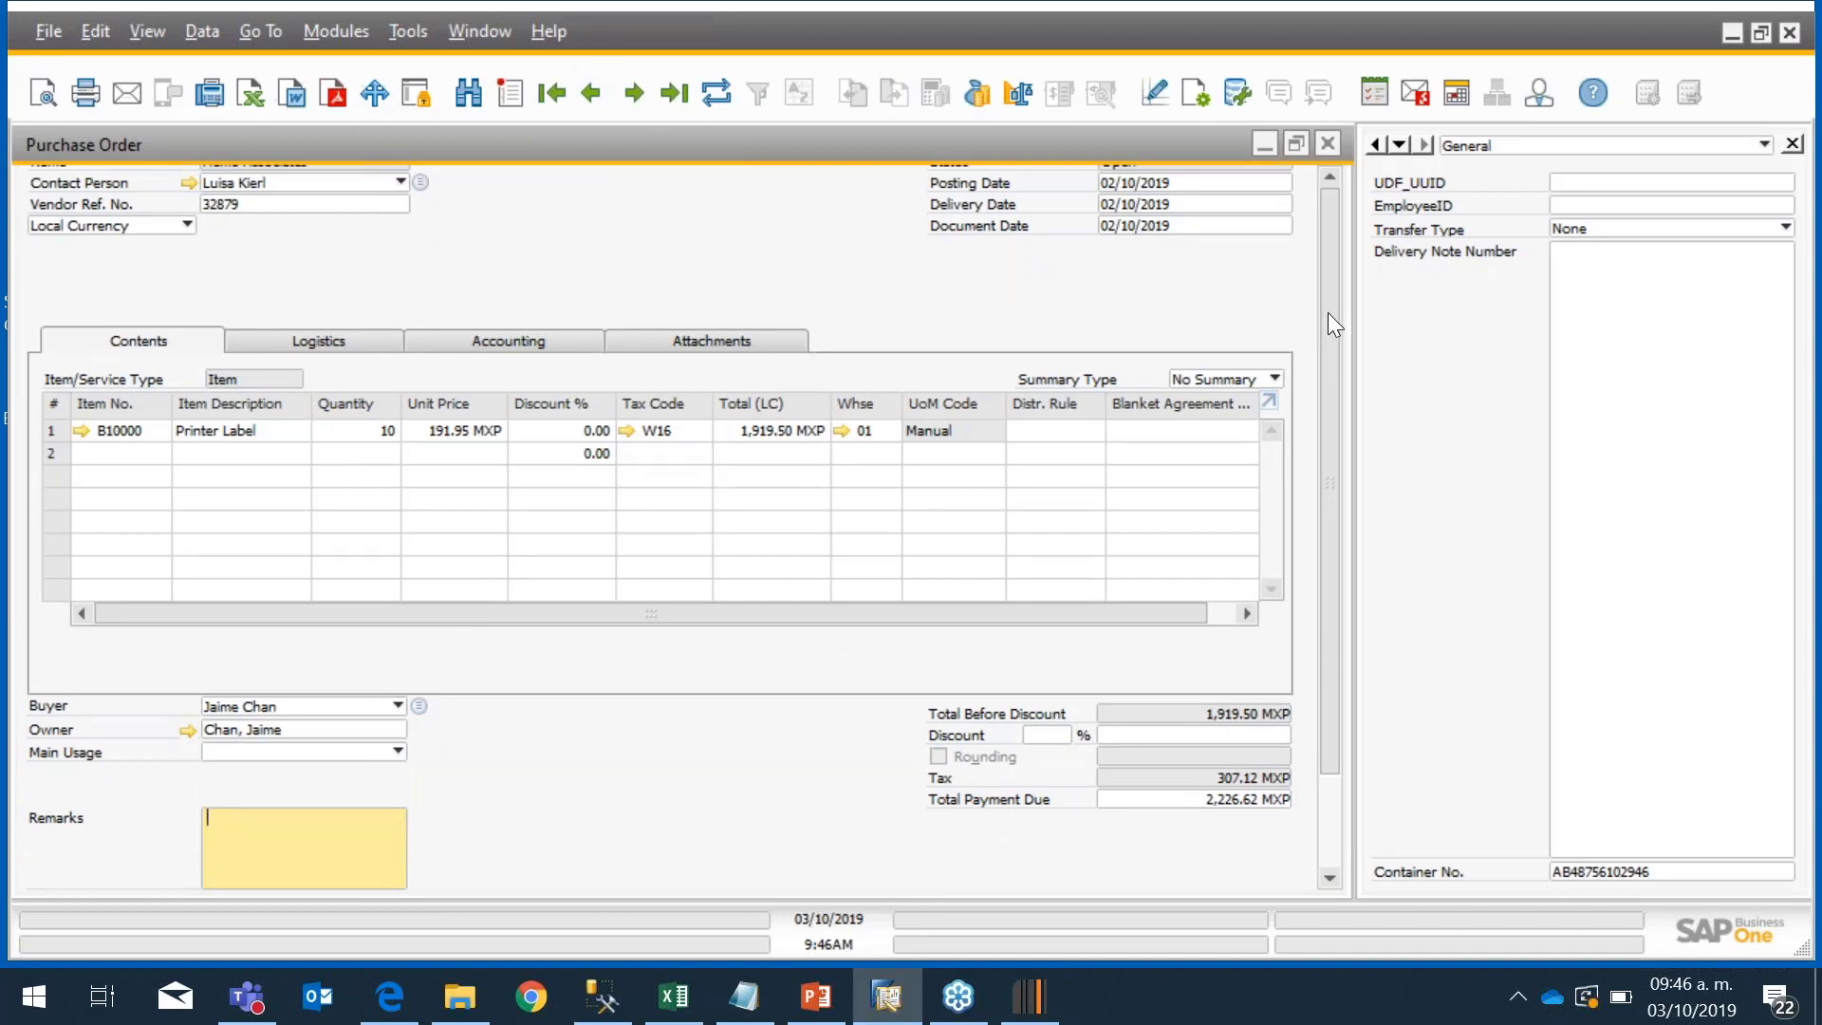
scroll(1329, 312, up, 2)
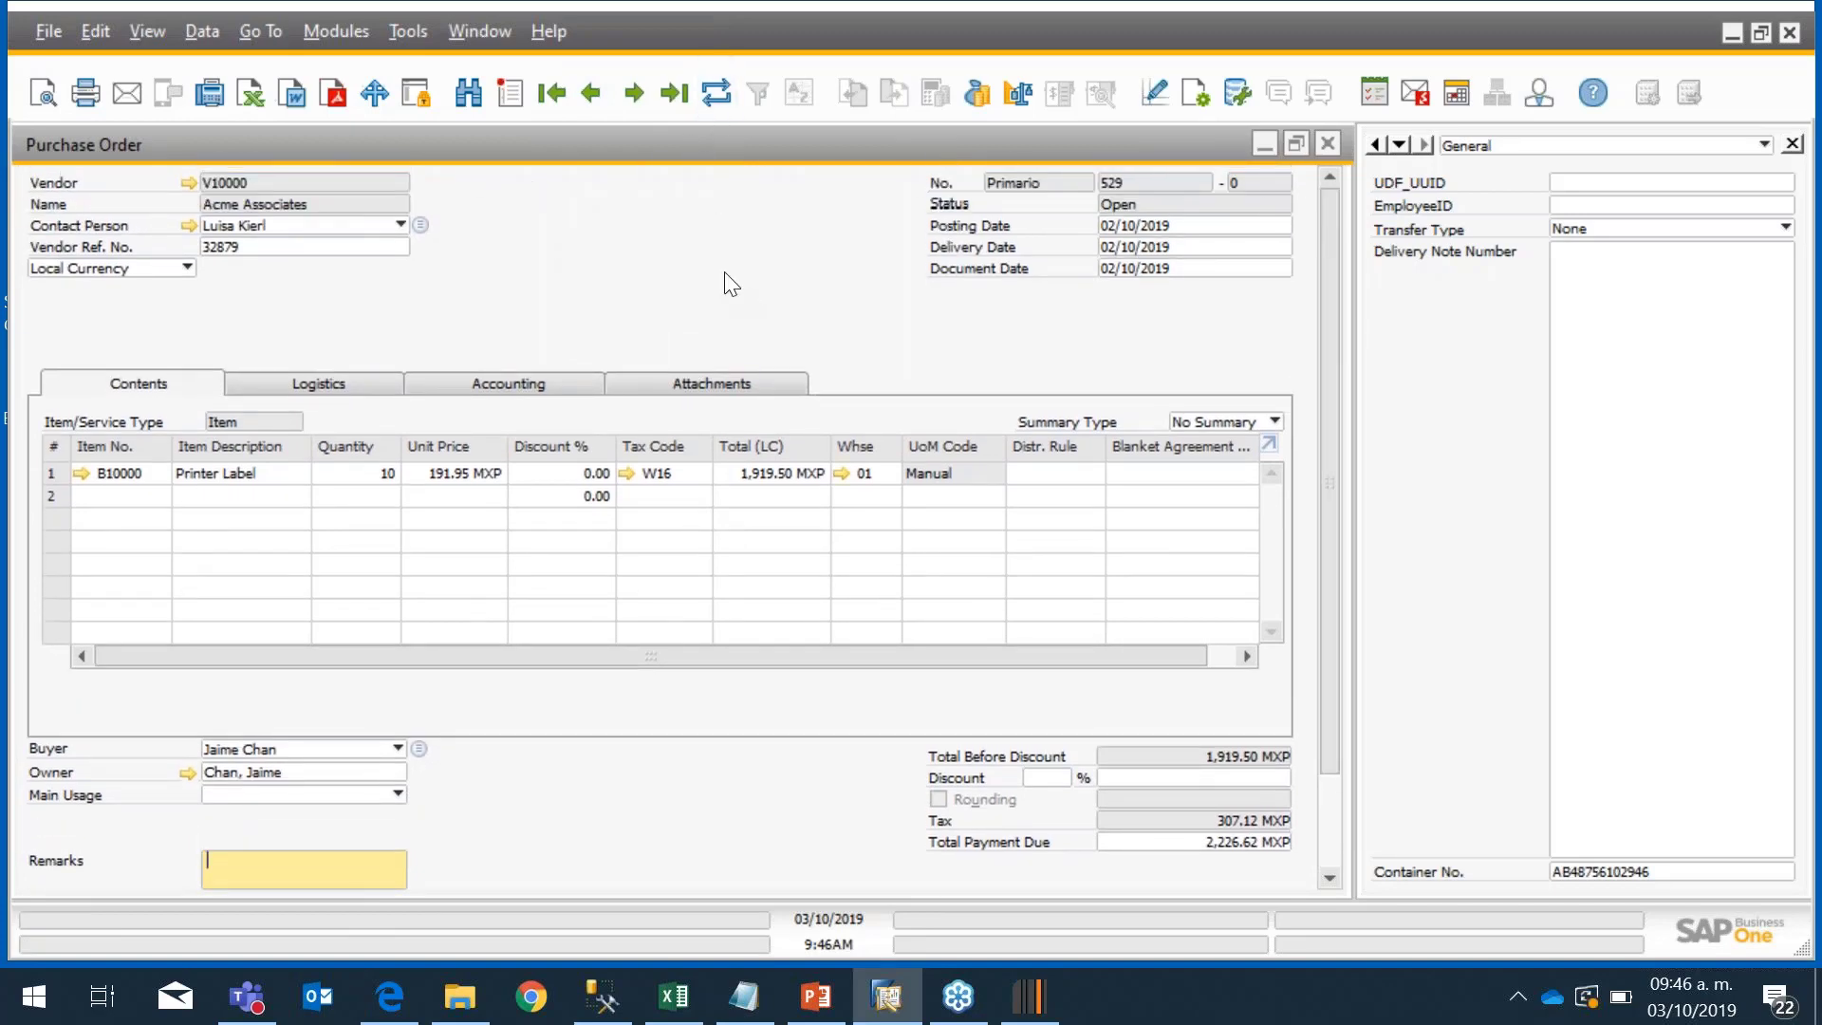
click(633, 93)
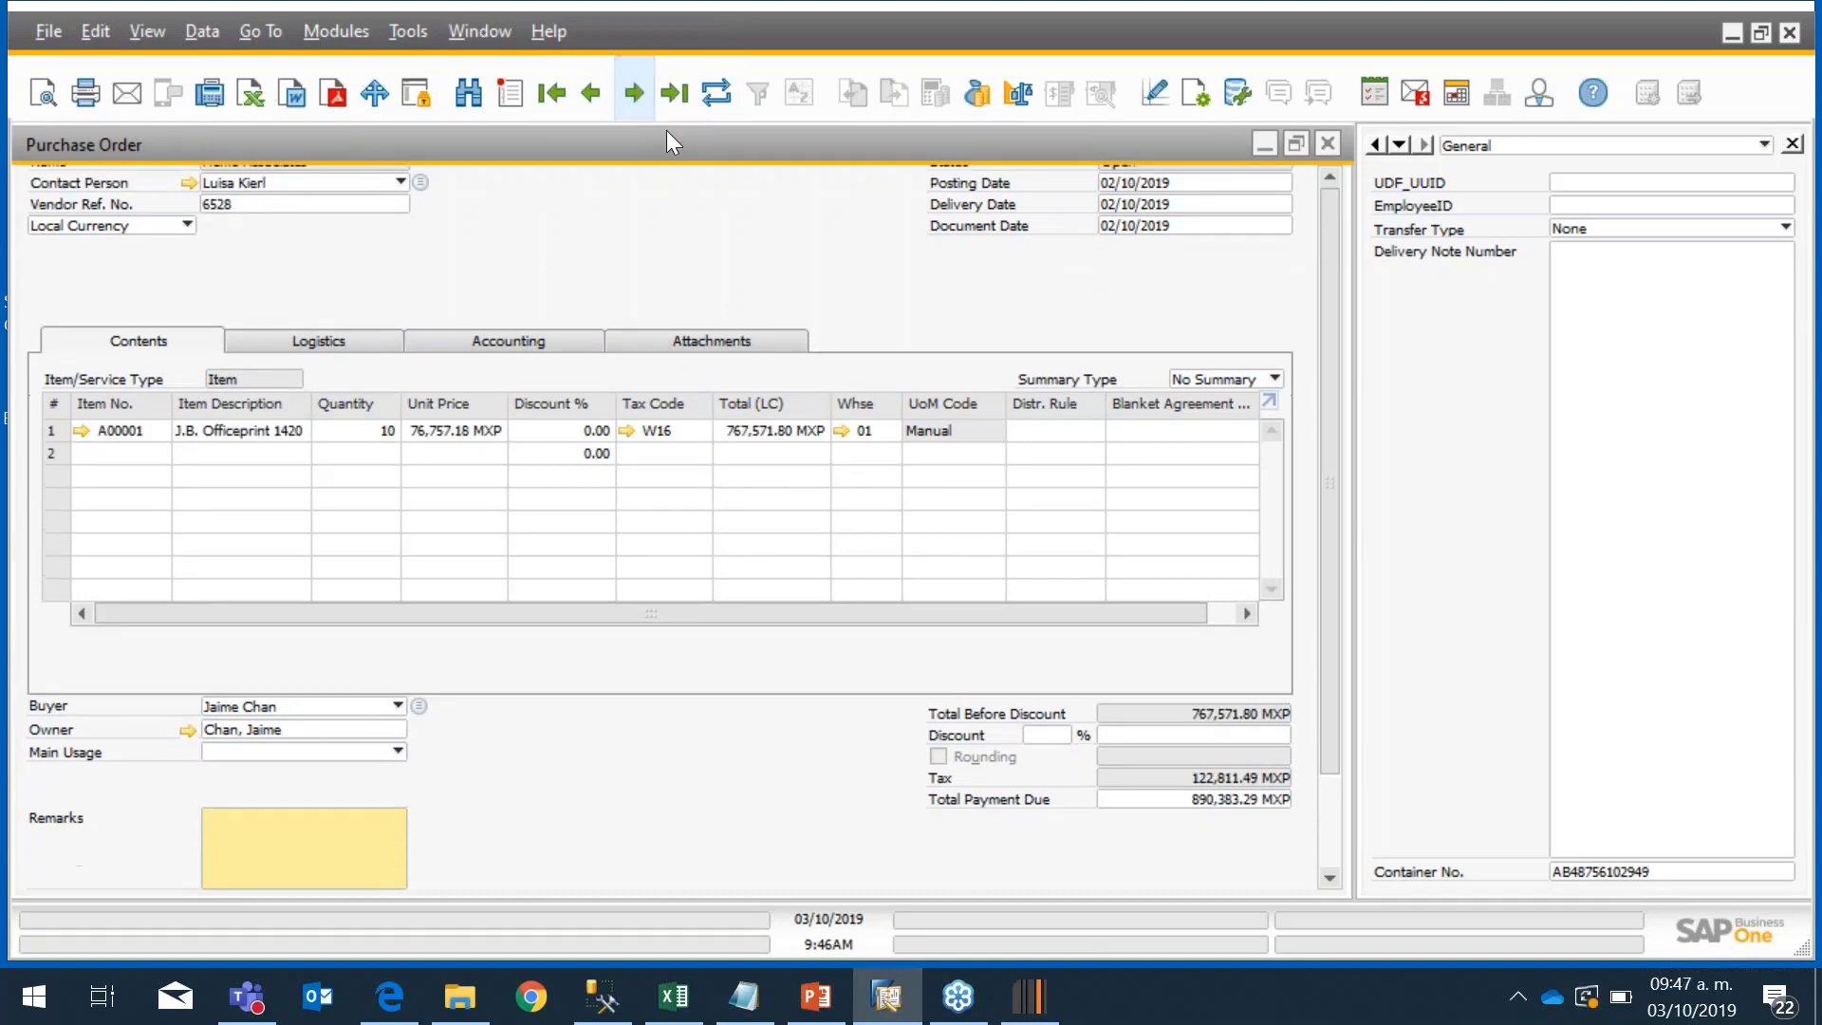
click(1328, 143)
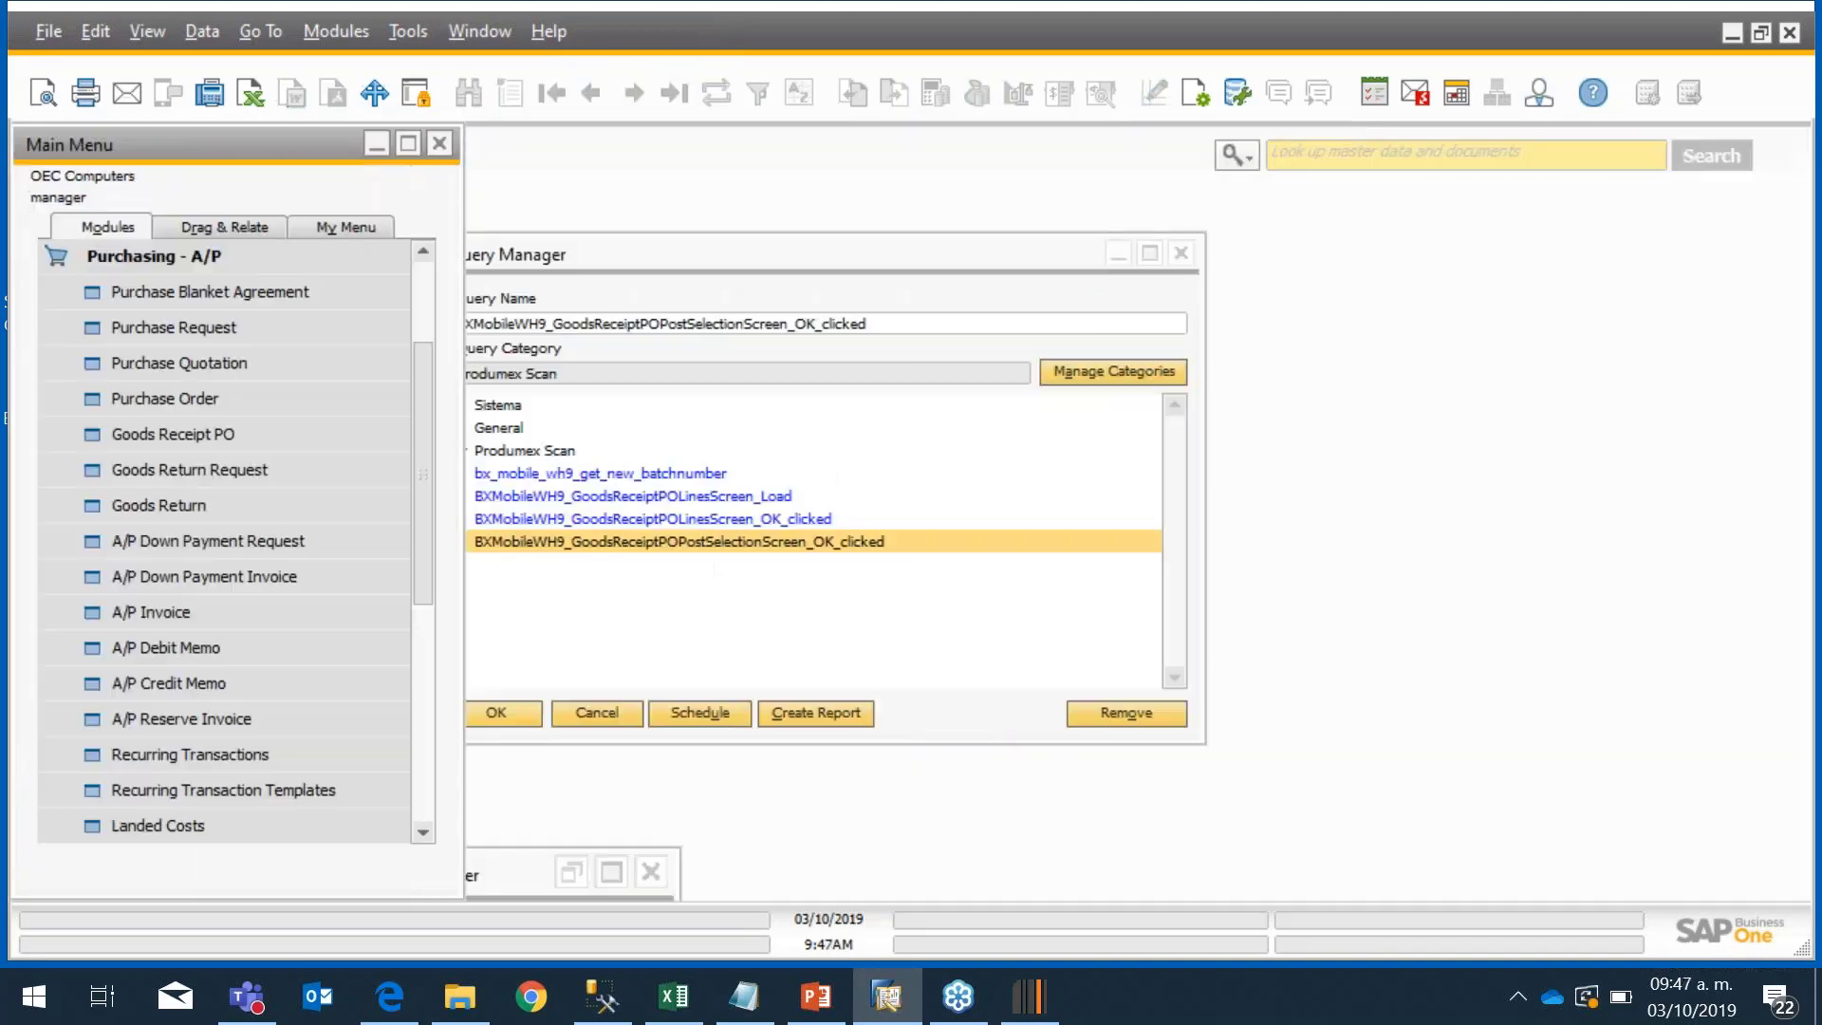
Step: Open the last Goods Receipt PO to check its Vendor Ref. No. and Container No., and display its Relationship Map
click(192, 442)
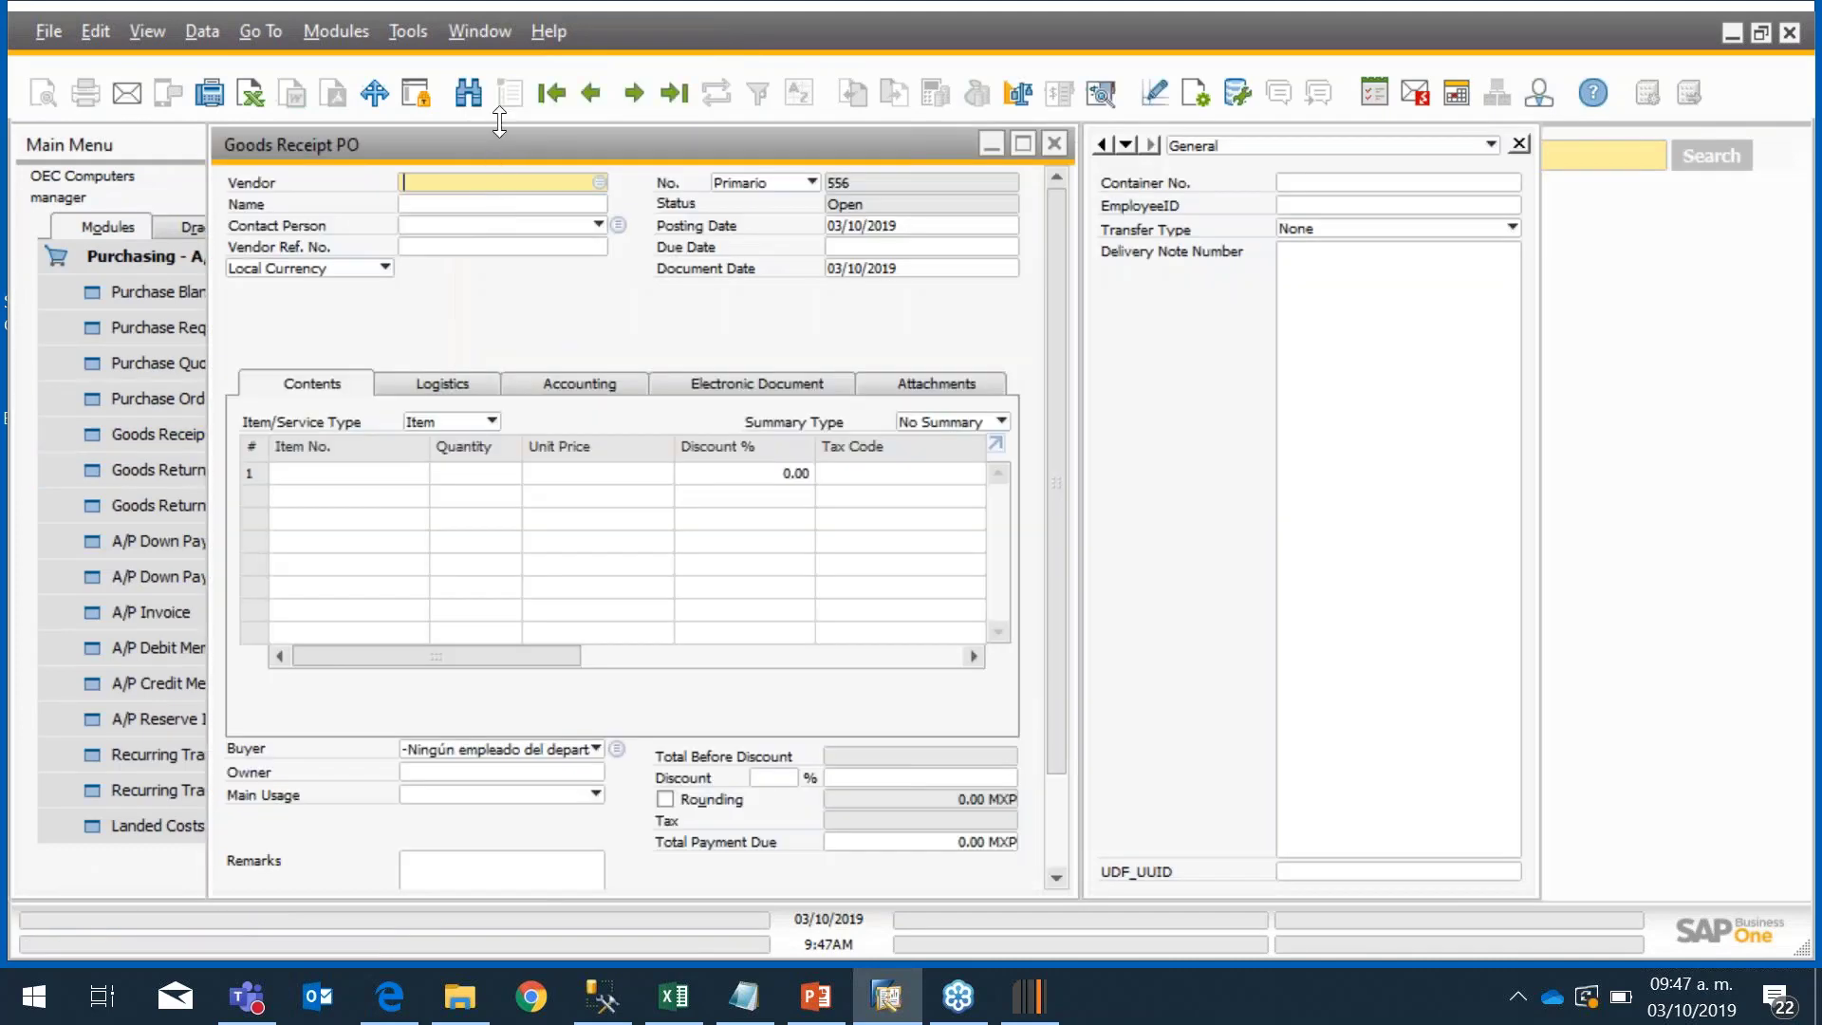
click(675, 95)
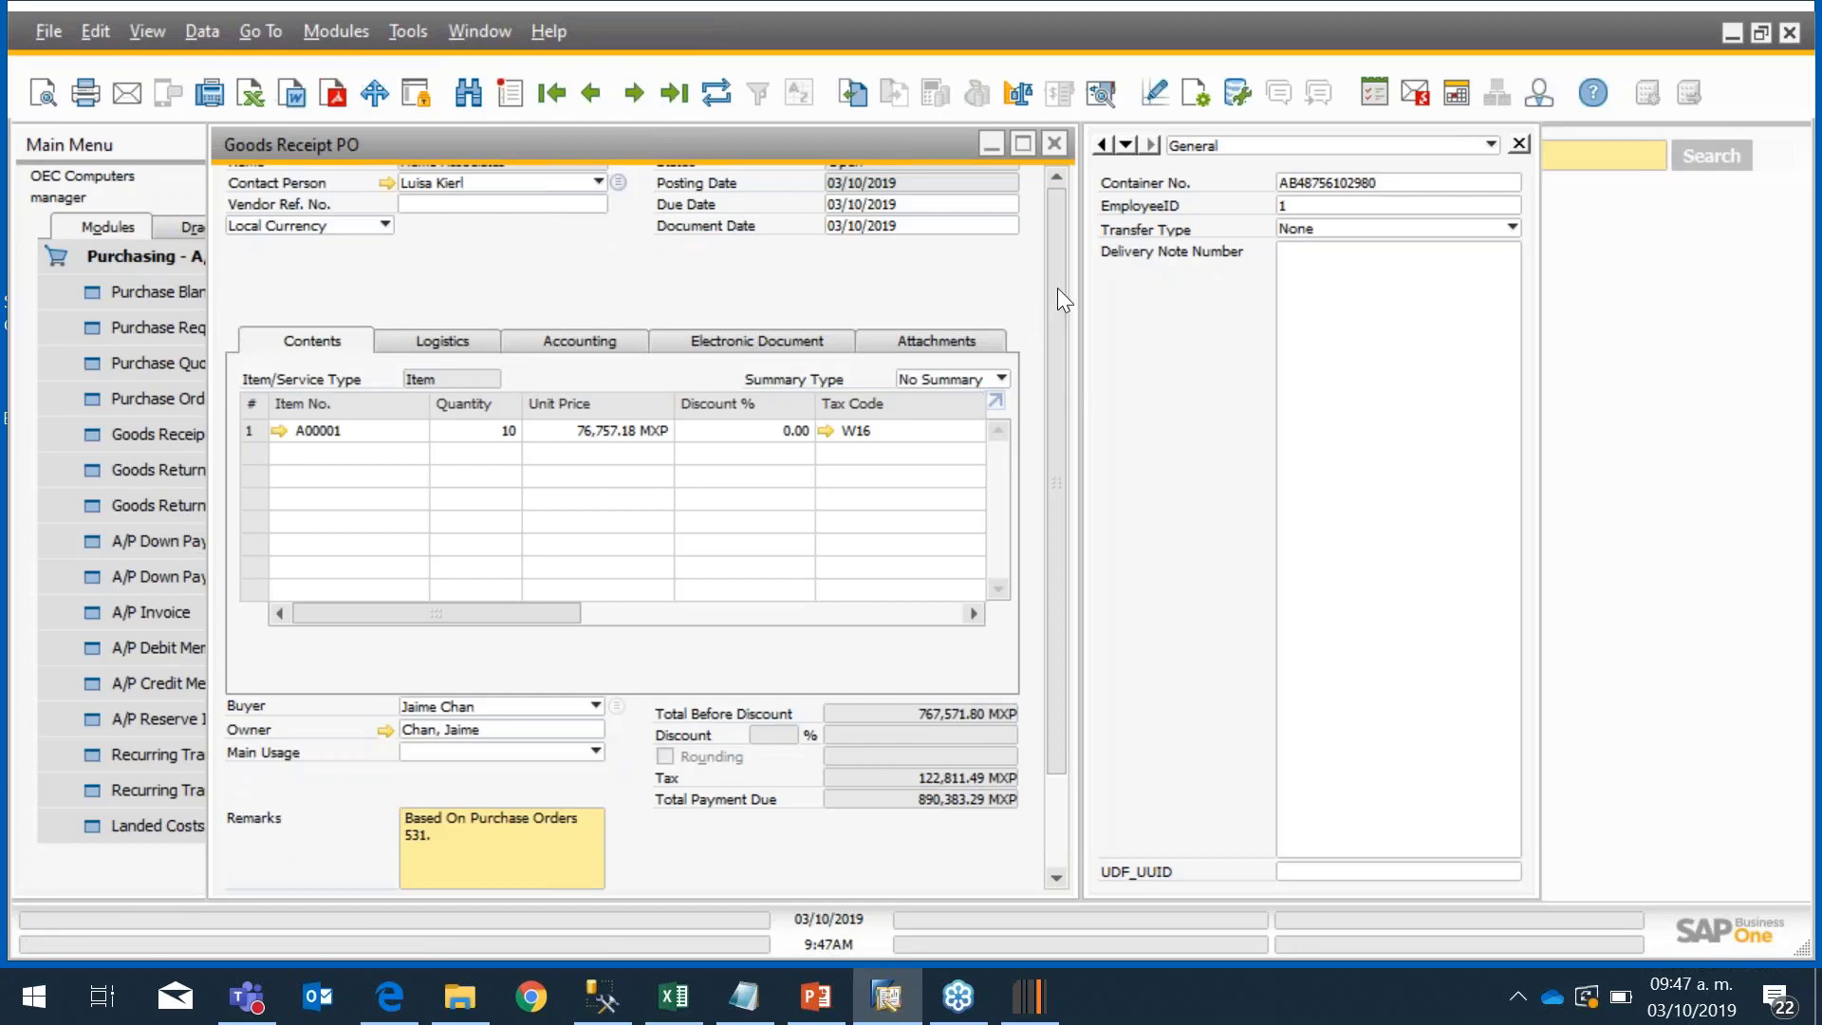
drag(1057, 288, 1039, 279)
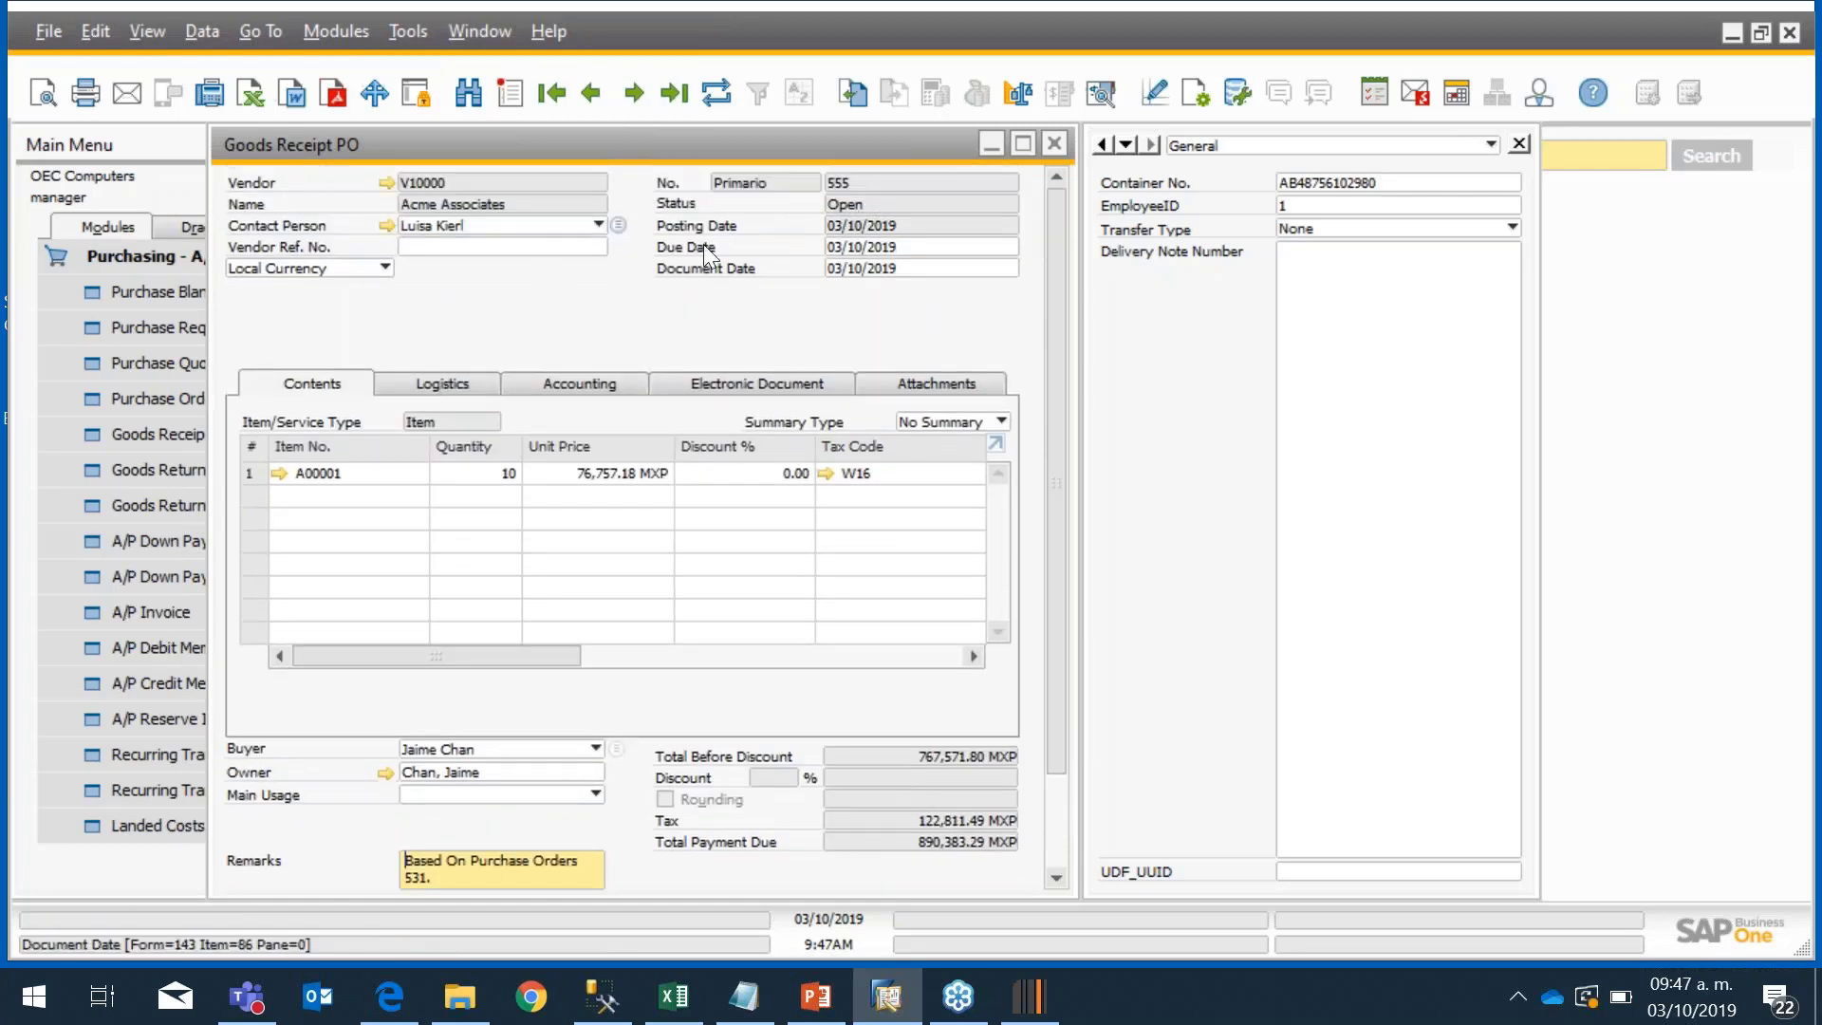
right_click(539, 282)
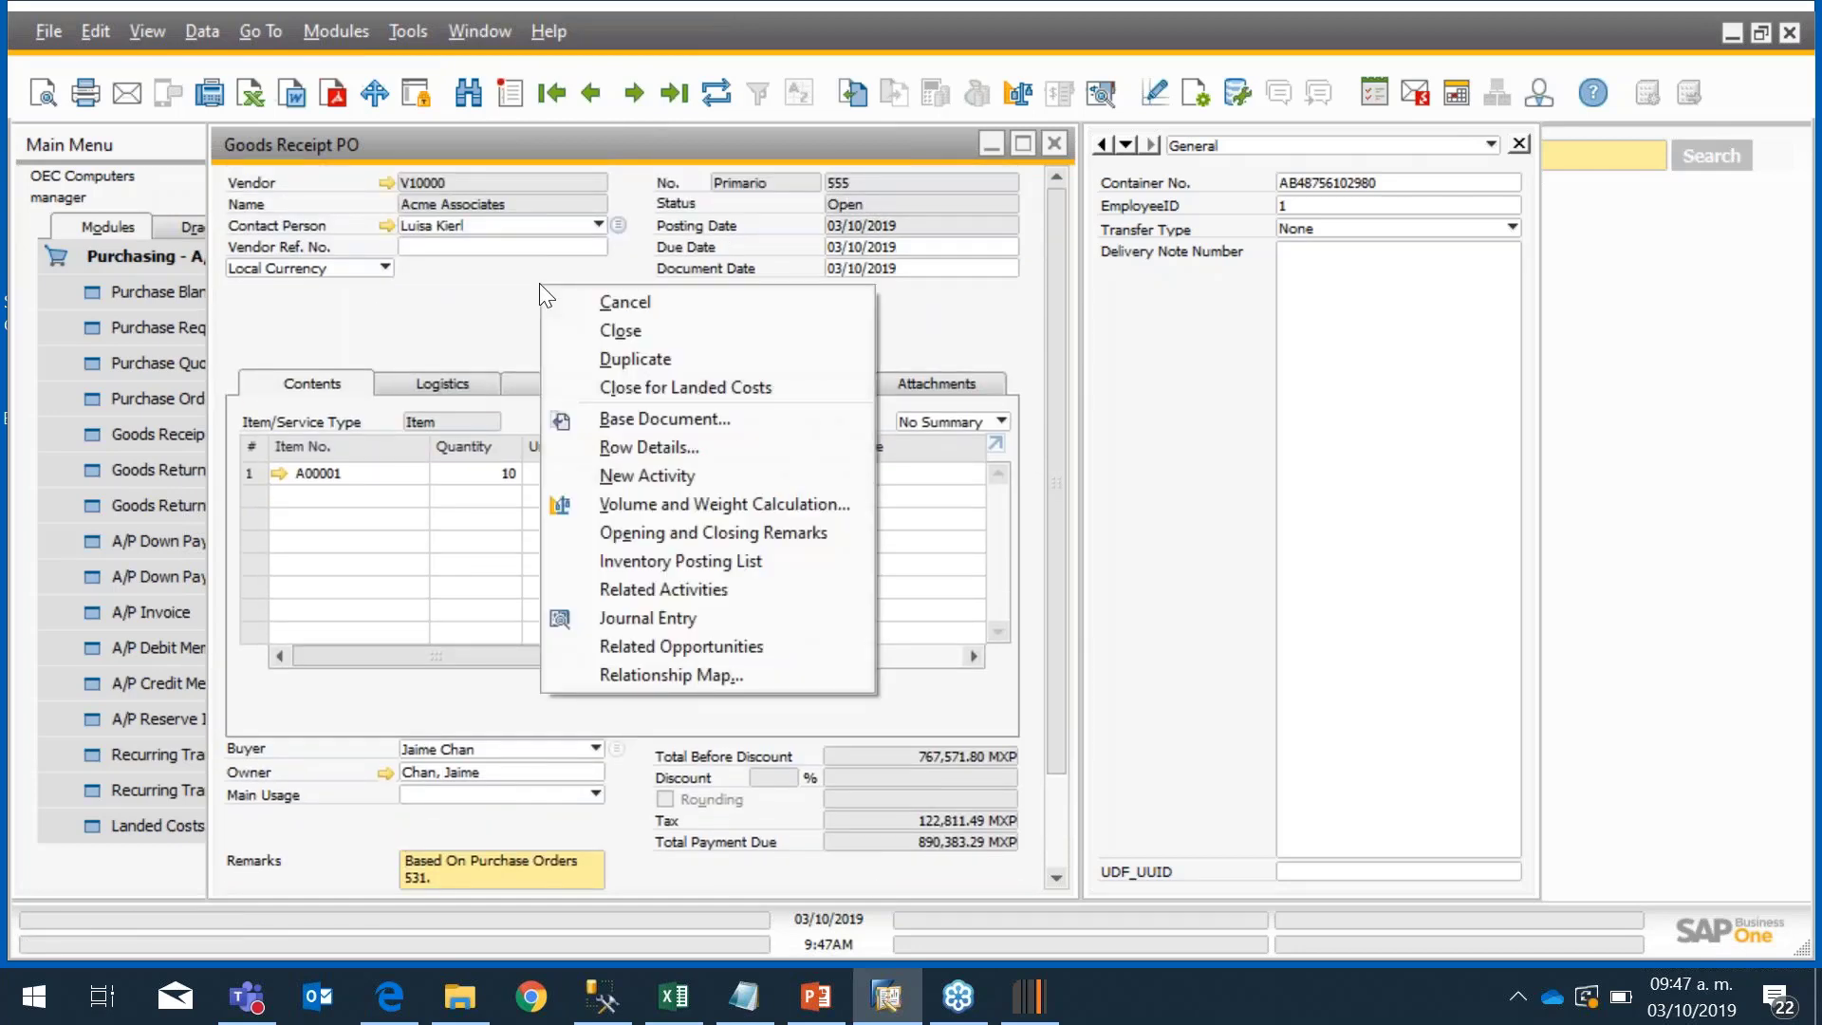
click(626, 676)
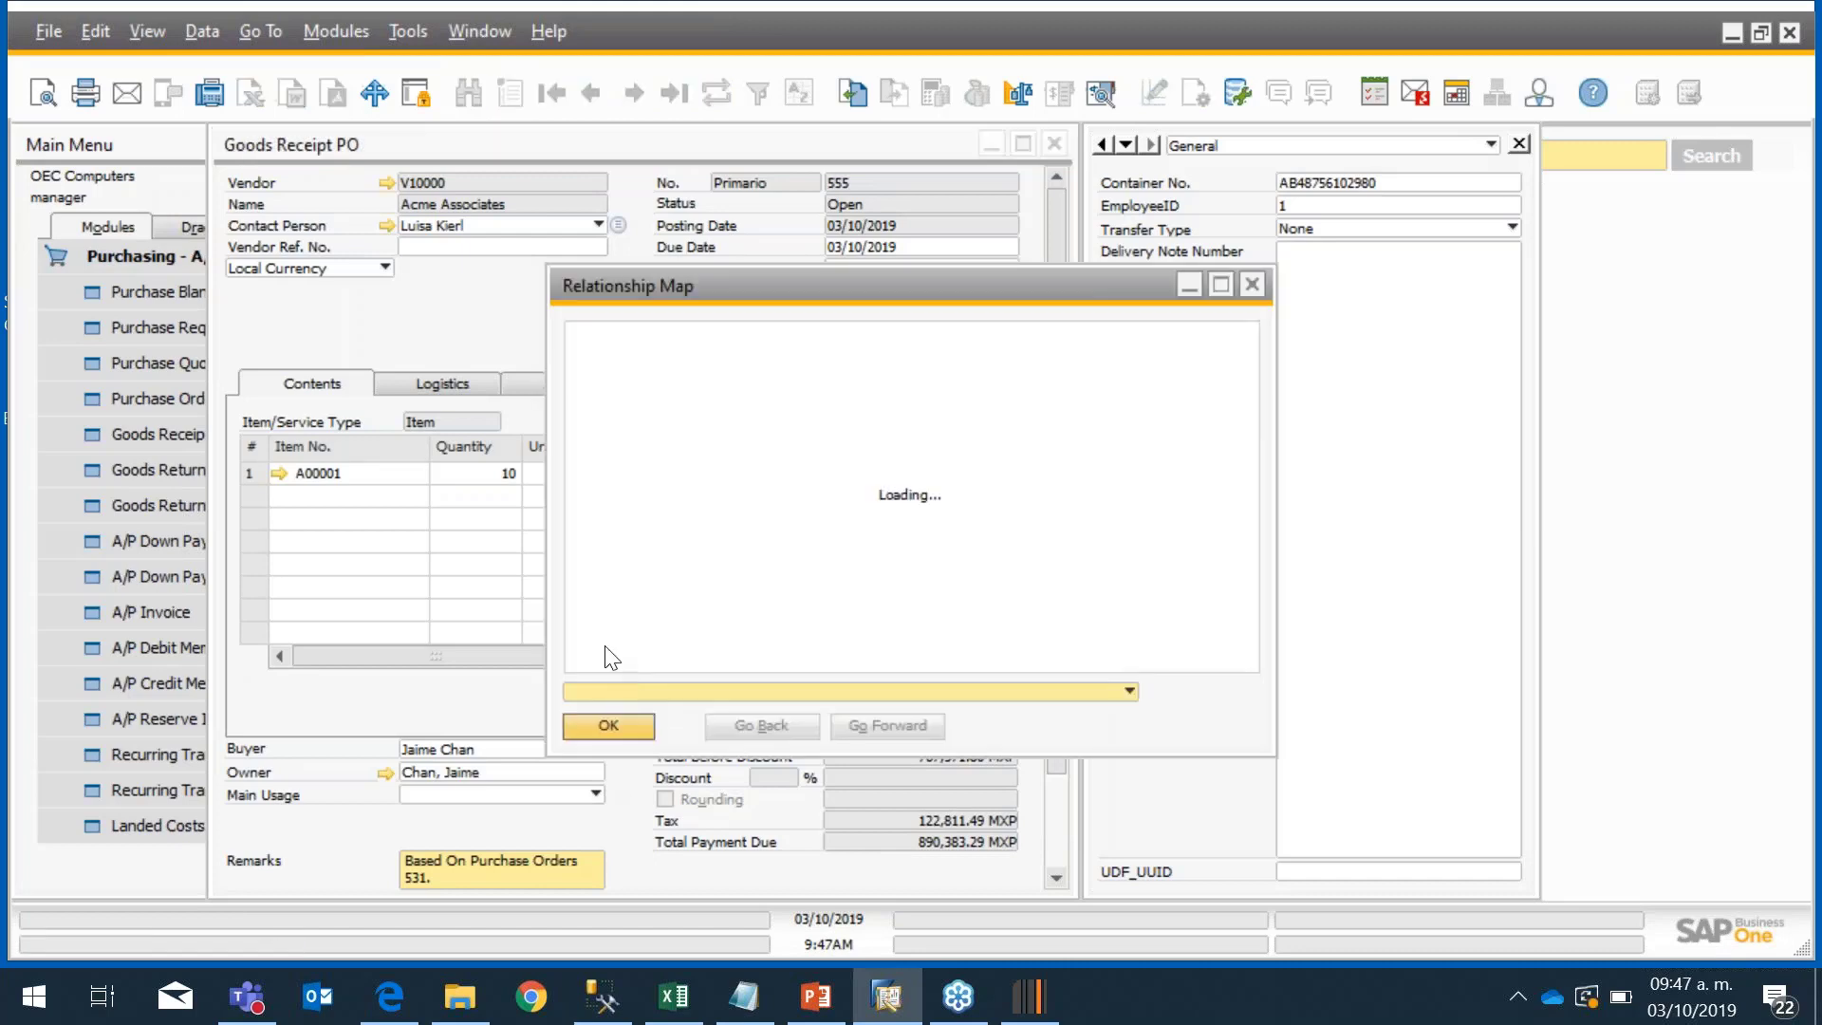